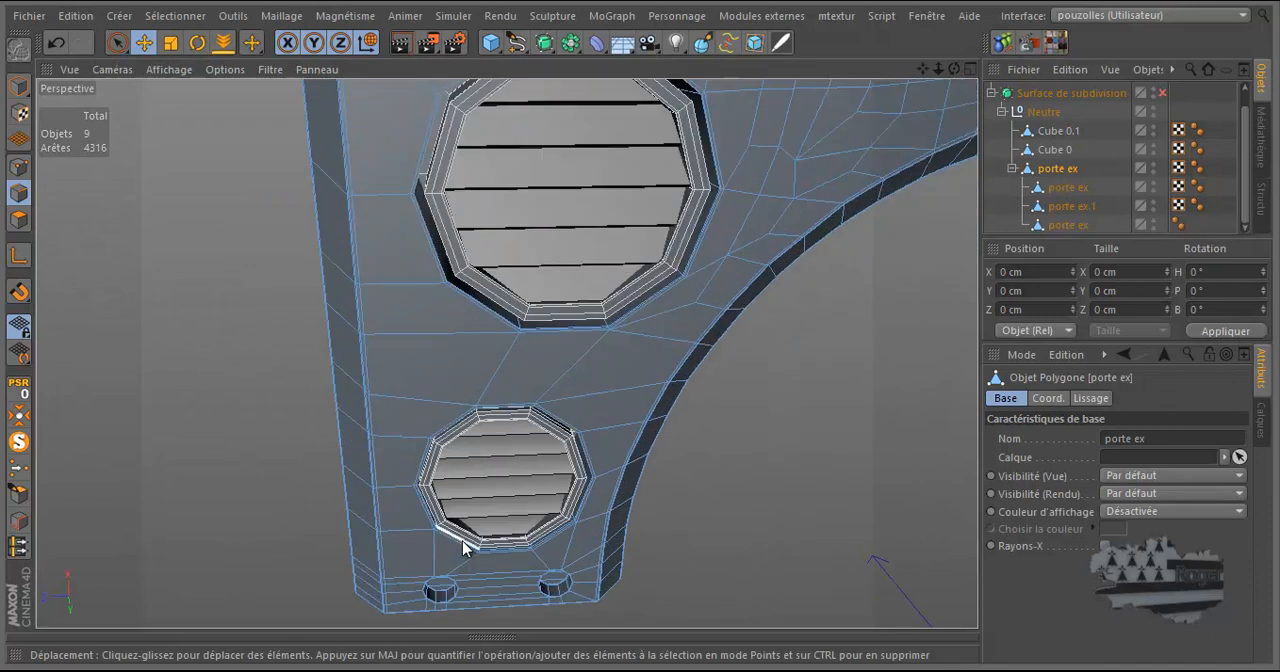
# Enable the subdivision surface and render the view to check the smoothed vents.
pyautogui.scroll(-3, 470, 503)
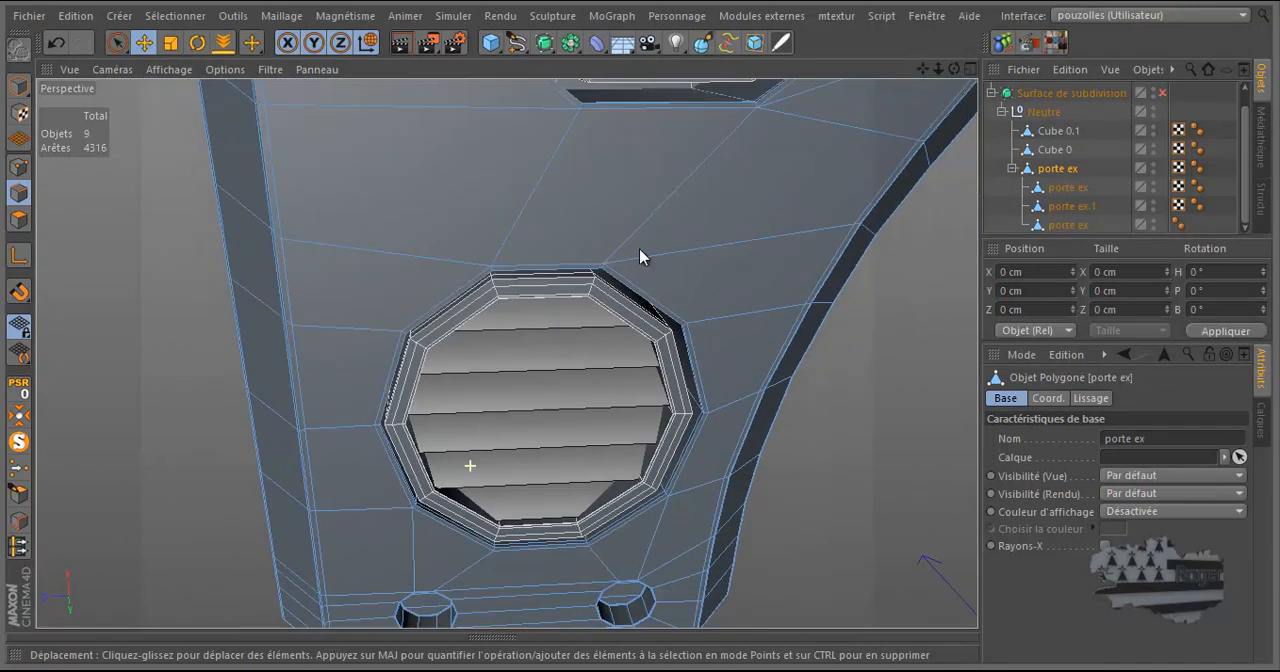
pyautogui.moveTo(955, 71); pyautogui.dragTo(914, 110)
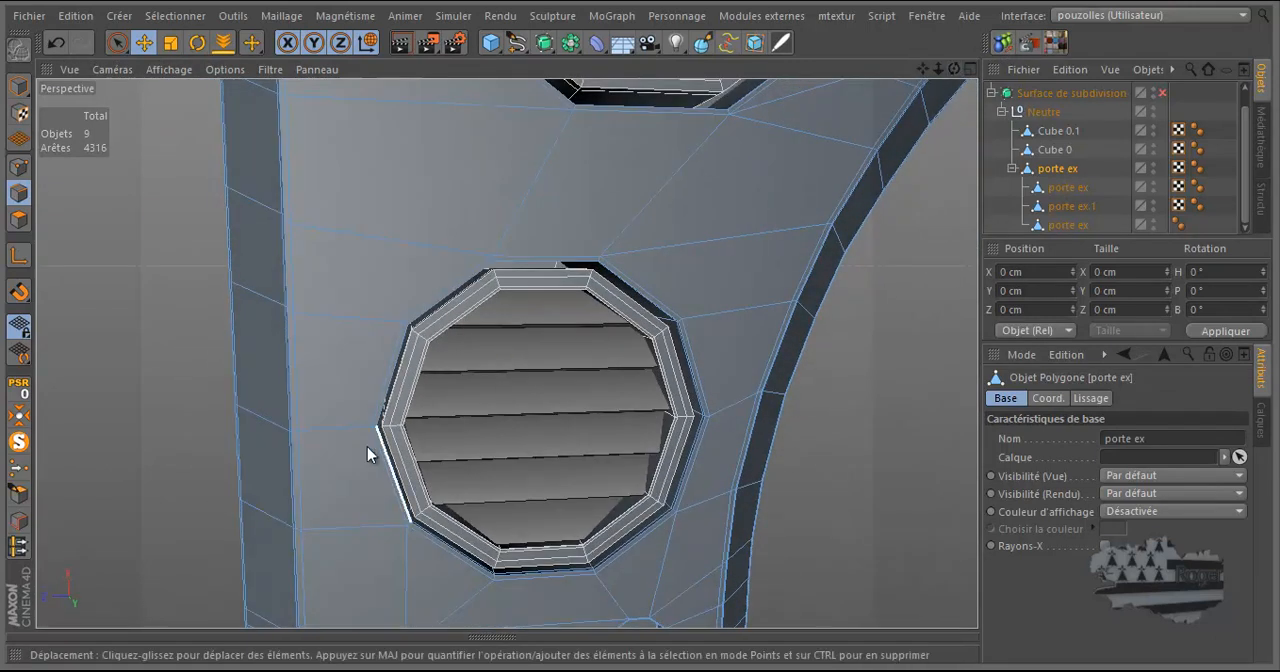
pyautogui.scroll(-5, 364, 448)
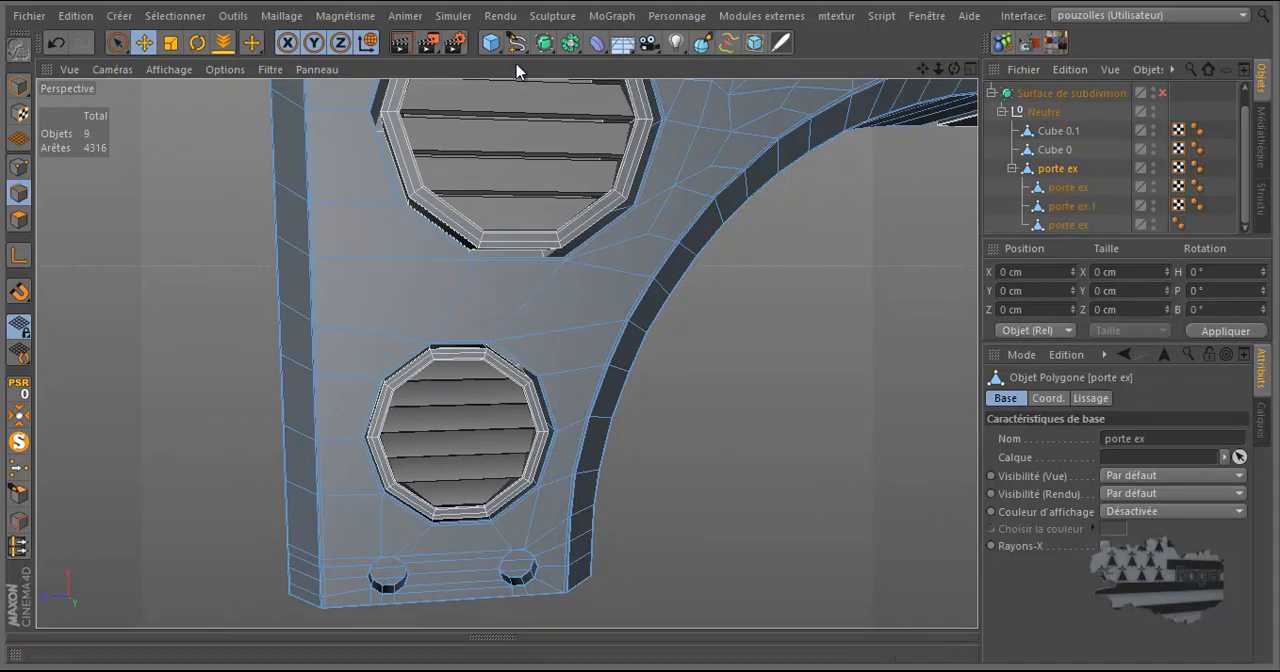
pyautogui.click(1162, 91)
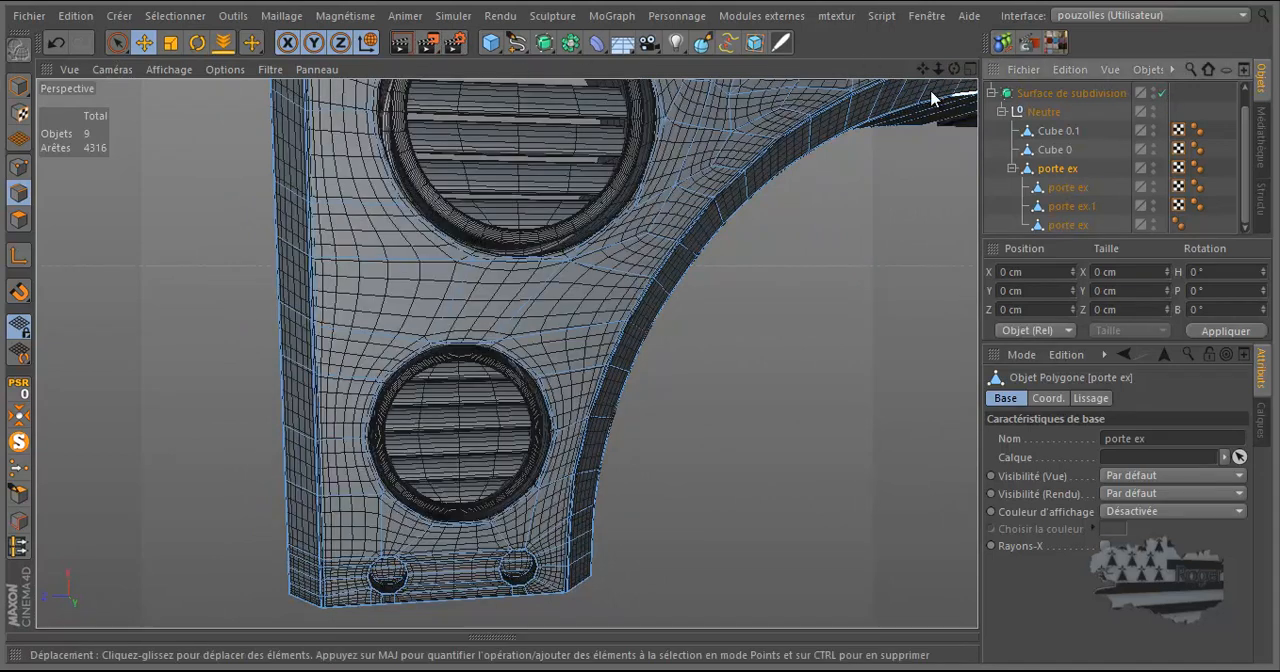
pyautogui.click(396, 48)
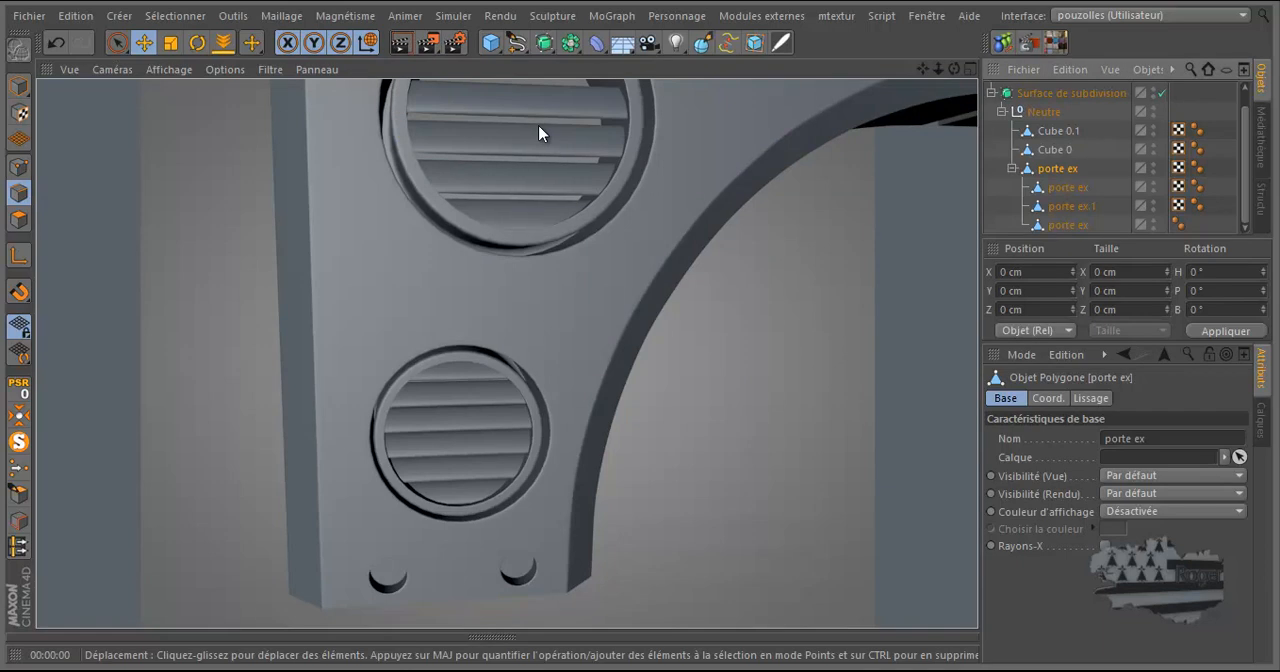
# Add a plane primitive and set its orientation to +Z.
pyautogui.moveTo(955, 68); pyautogui.dragTo(640, 330)
pyautogui.moveTo(922, 67); pyautogui.dragTo(640, 333)
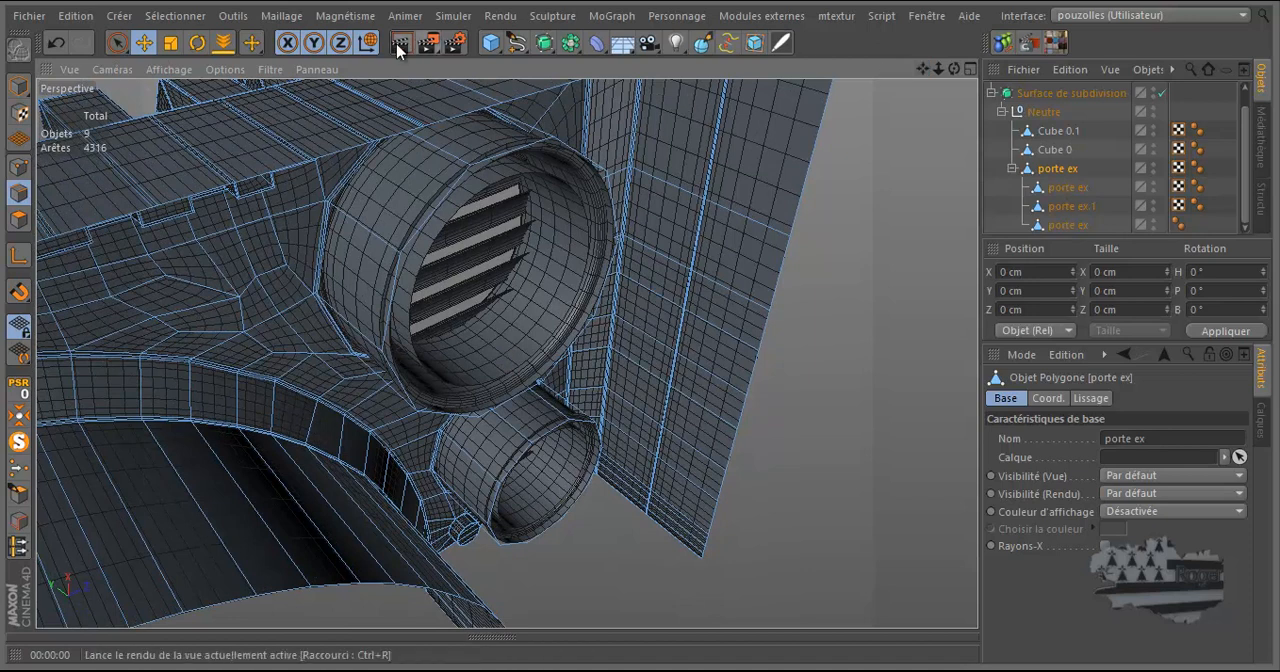
pyautogui.click(488, 44)
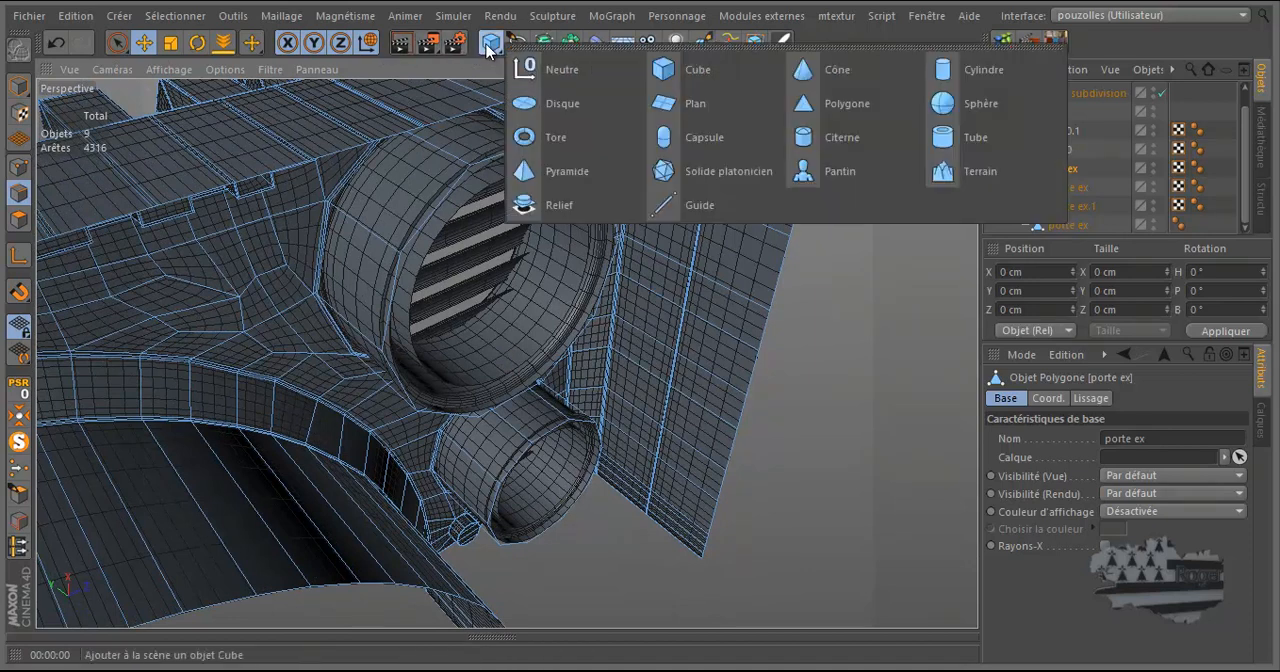
pyautogui.click(690, 105)
pyautogui.click(1118, 515)
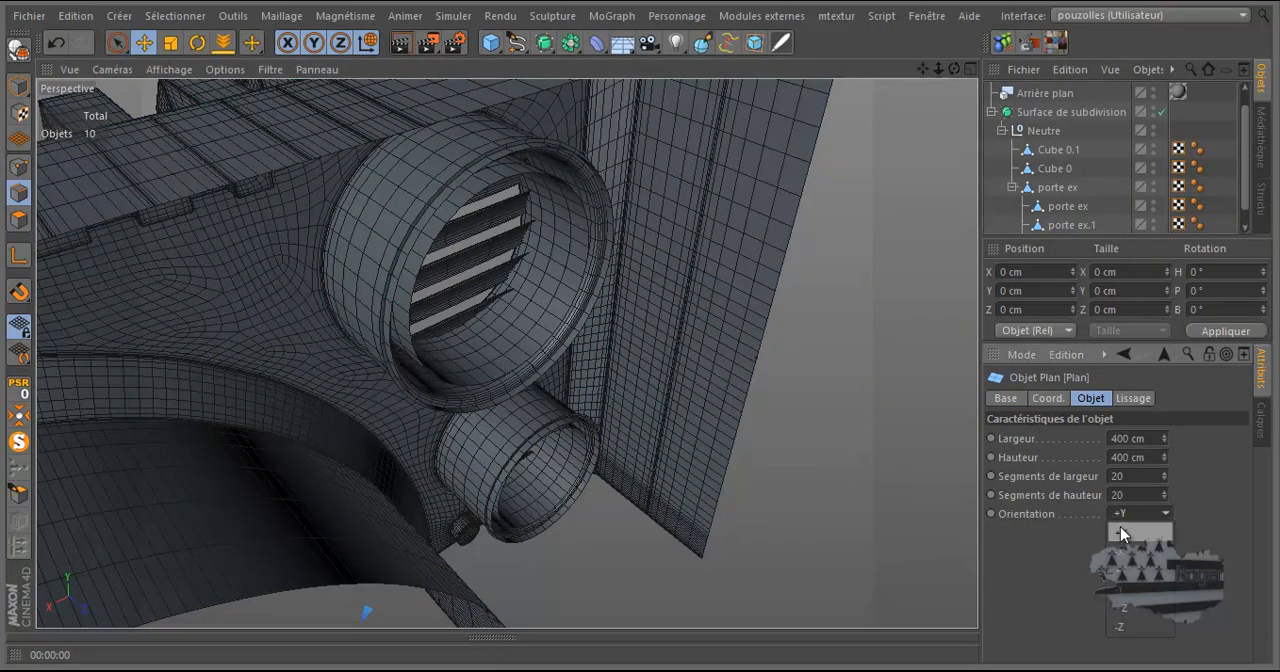
pyautogui.click(1127, 608)
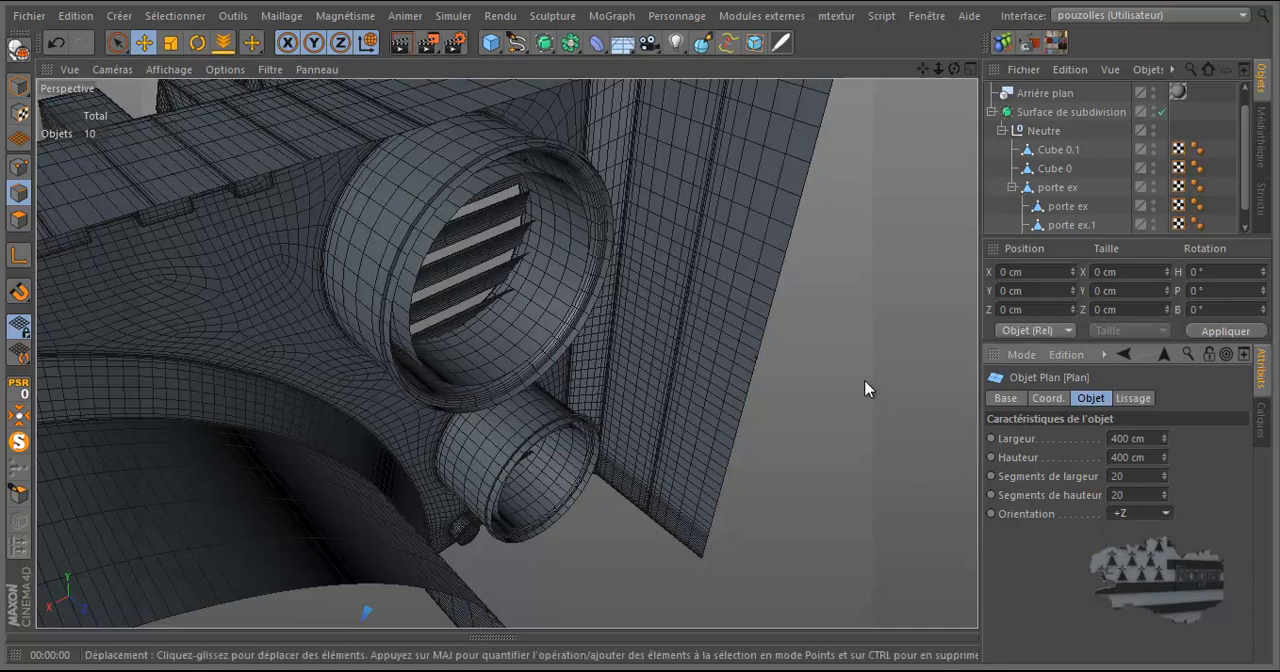
# Move the plane up from the origin onto the vented end of the model.
pyautogui.scroll(-15, 866, 388)
pyautogui.scroll(-4, 628, 276)
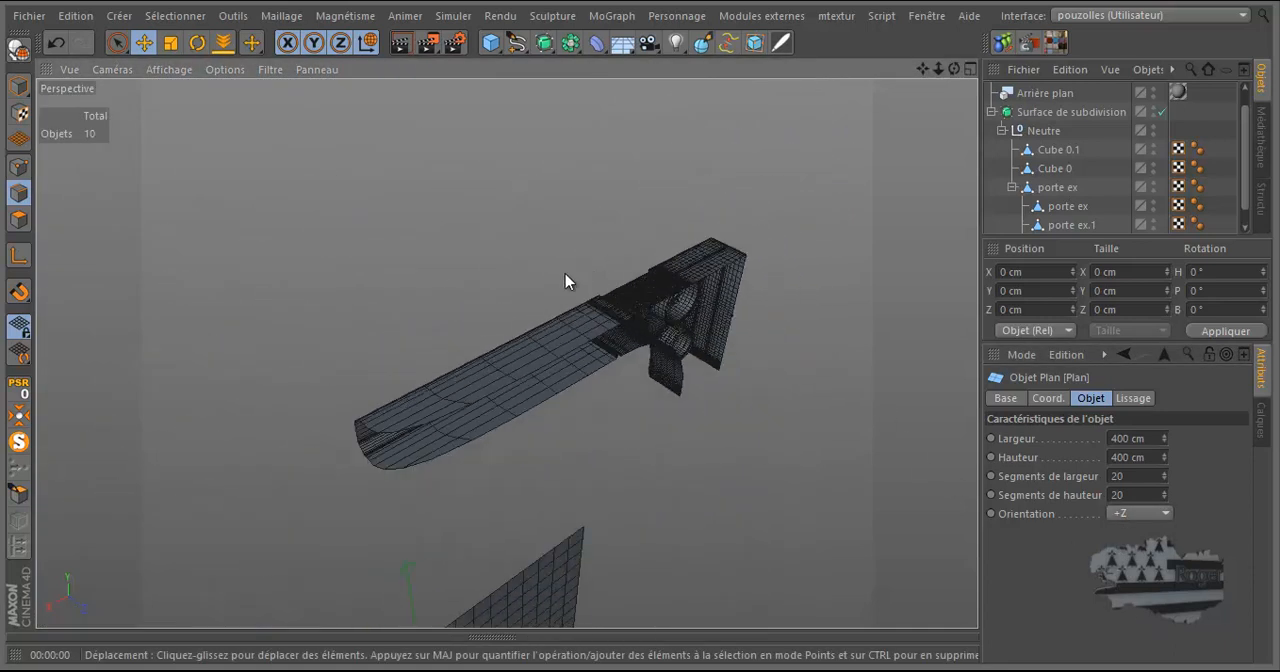
pyautogui.scroll(-4, 467, 343)
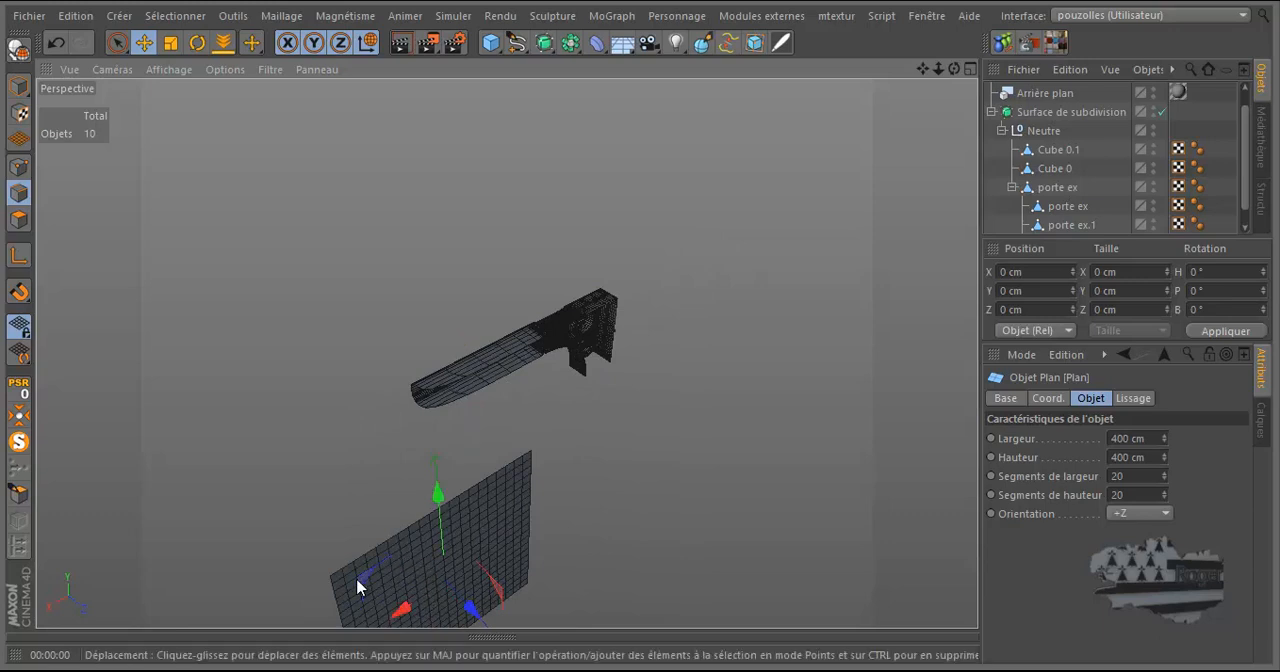
pyautogui.moveTo(362, 587); pyautogui.dragTo(514, 309)
pyautogui.scroll(6, 571, 323)
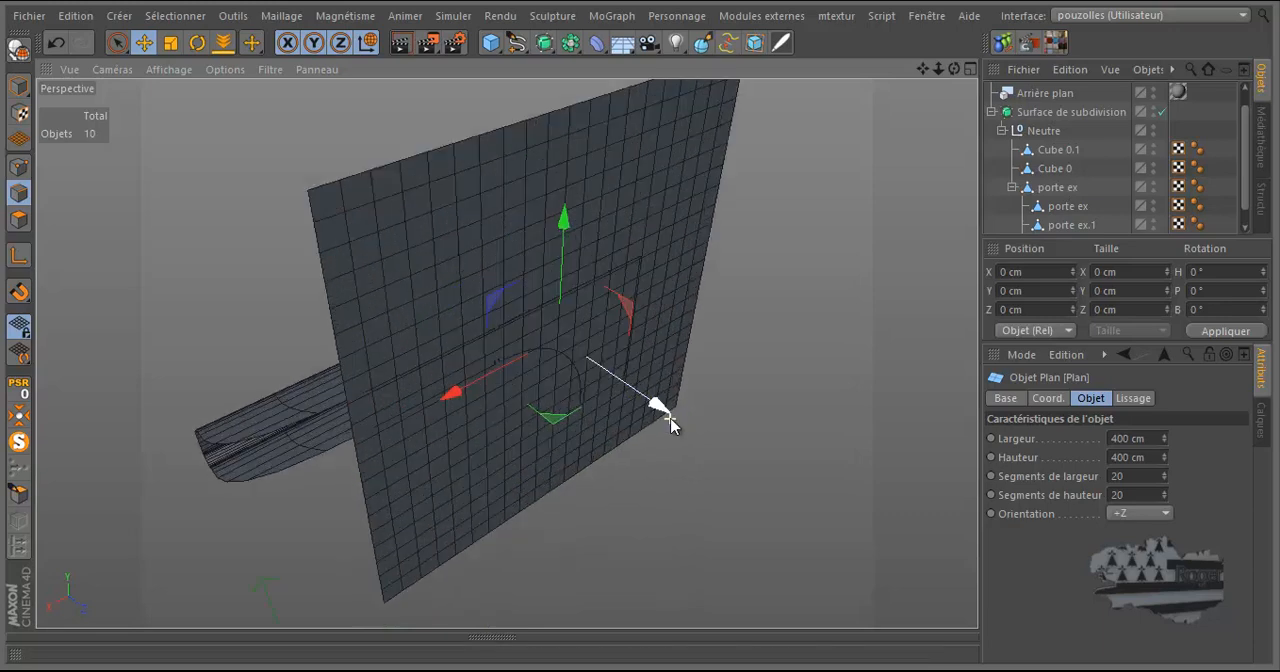
pyautogui.moveTo(583, 349); pyautogui.dragTo(582, 356)
pyautogui.scroll(-5, 583, 357)
pyautogui.moveTo(954, 68); pyautogui.dragTo(641, 330)
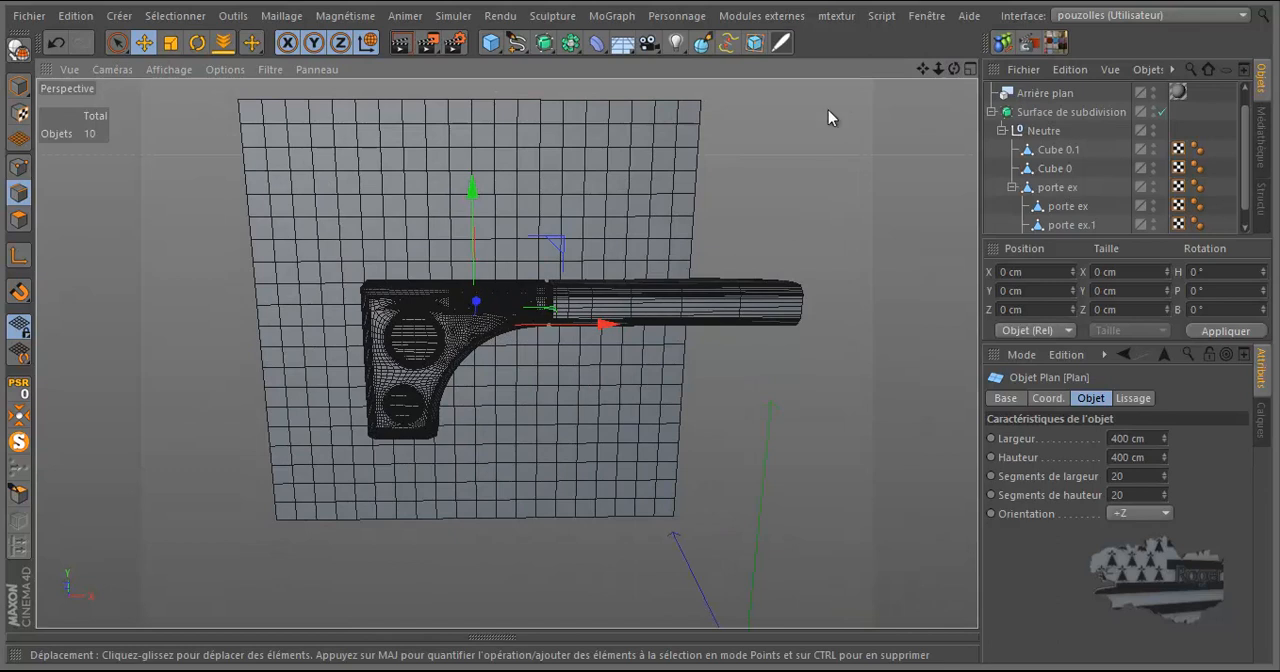
# Set the plane's width segments and height segments to 1.
pyautogui.click(1131, 477)
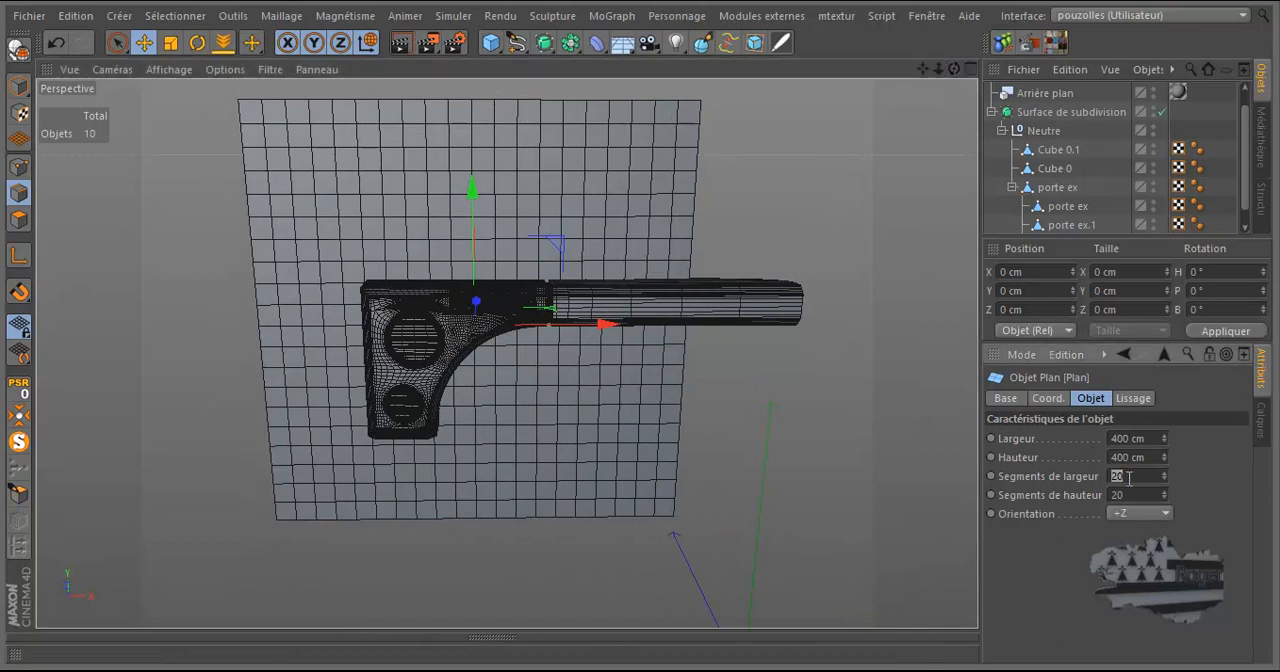
pyautogui.click(1117, 494)
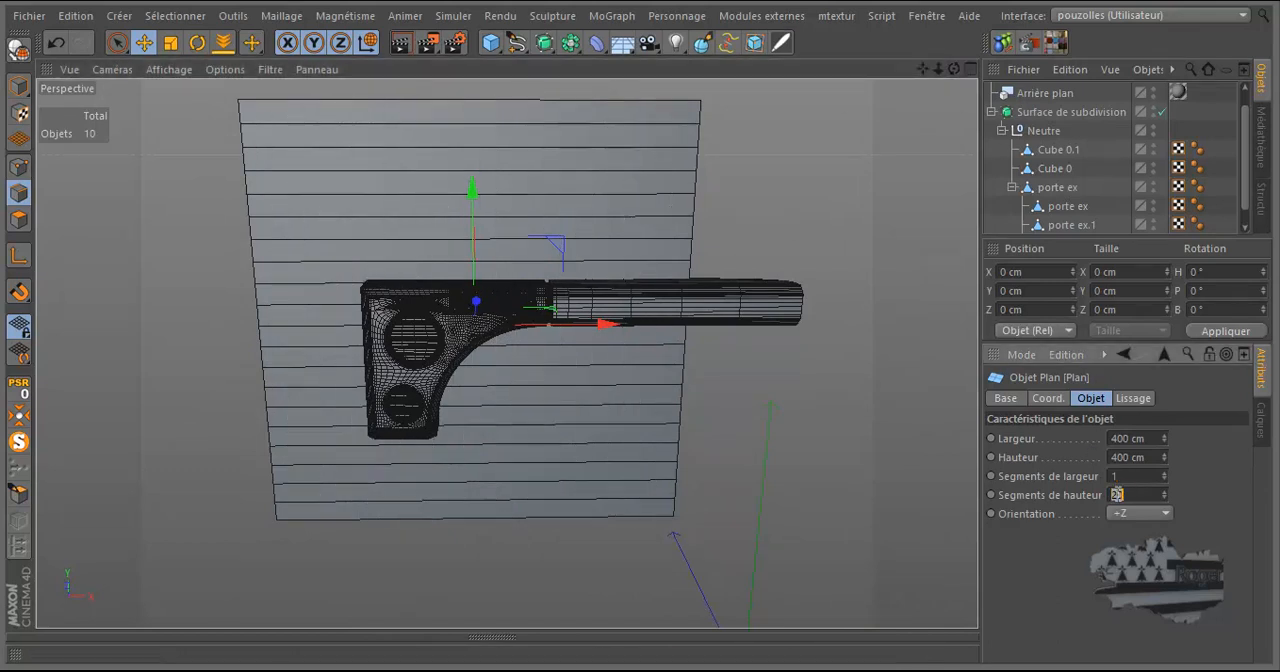
pyautogui.click(942, 466)
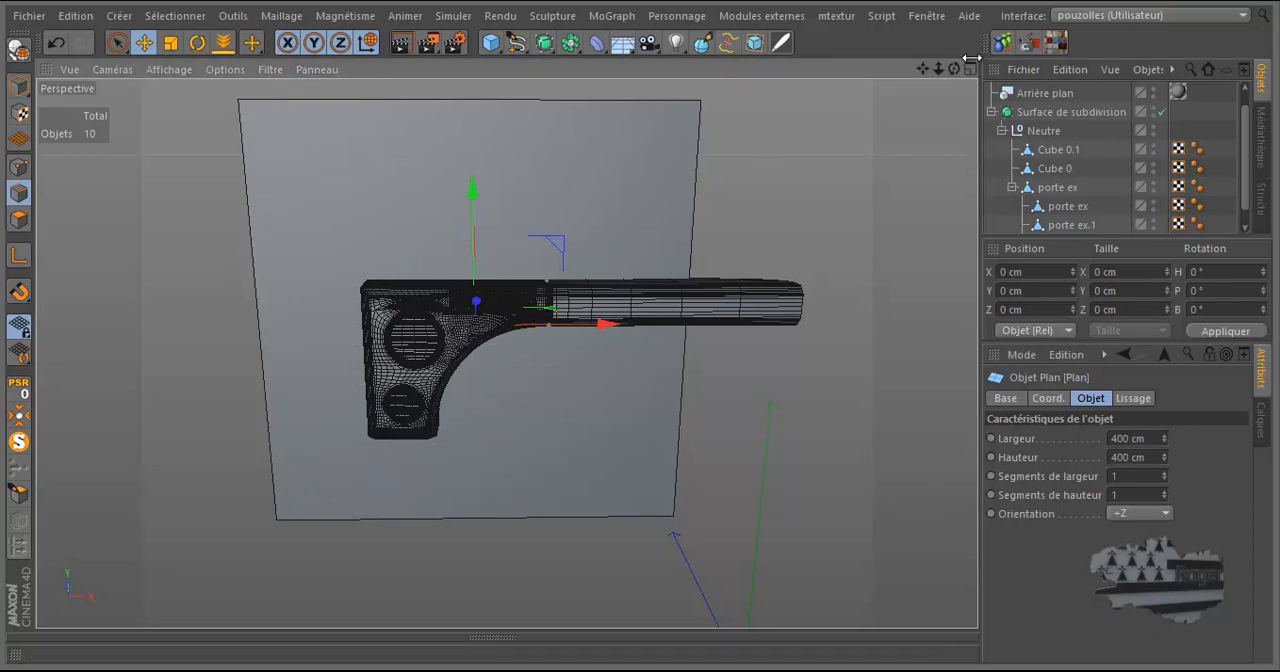
# Scale the whole plane down uniformly to about 74 cm square in model mode.
pyautogui.moveTo(956, 70); pyautogui.dragTo(639, 326)
pyautogui.click(171, 42)
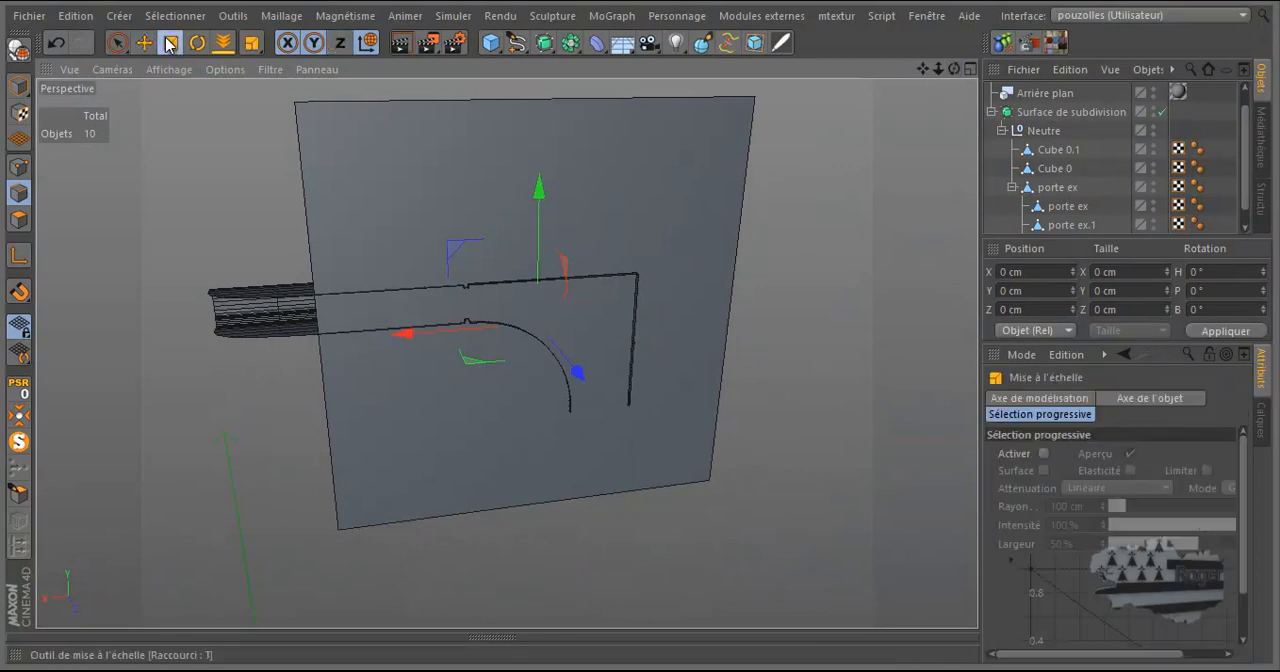
pyautogui.click(19, 86)
pyautogui.moveTo(151, 214); pyautogui.dragTo(525, 200)
pyautogui.scroll(3, 533, 325)
pyautogui.scroll(2, 533, 325)
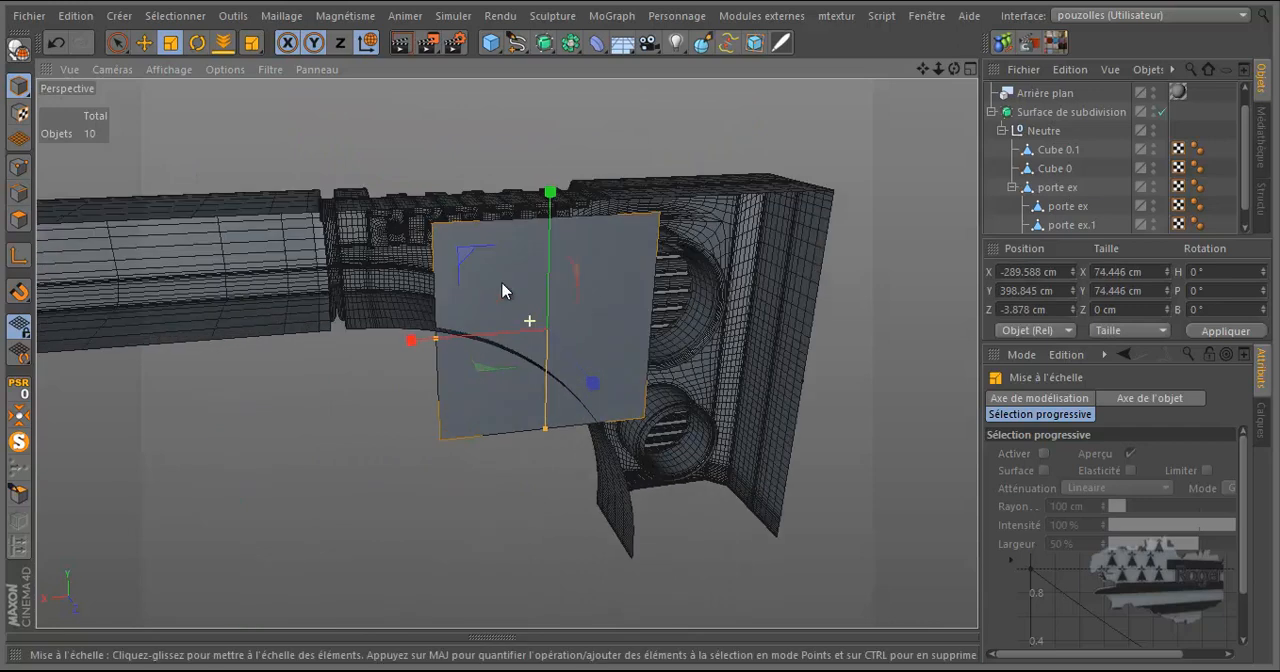
# Move the plane behind the large round vent, to about X -344.5 cm and Z -25.9 cm.
pyautogui.click(144, 42)
pyautogui.moveTo(414, 338); pyautogui.dragTo(576, 328)
pyautogui.moveTo(951, 72)
pyautogui.mouseDown()
pyautogui.moveTo(645, 334)
pyautogui.moveTo(945, 73)
pyautogui.mouseUp()
pyautogui.moveTo(725, 291); pyautogui.dragTo(640, 279)
pyautogui.scroll(5, 538, 266)
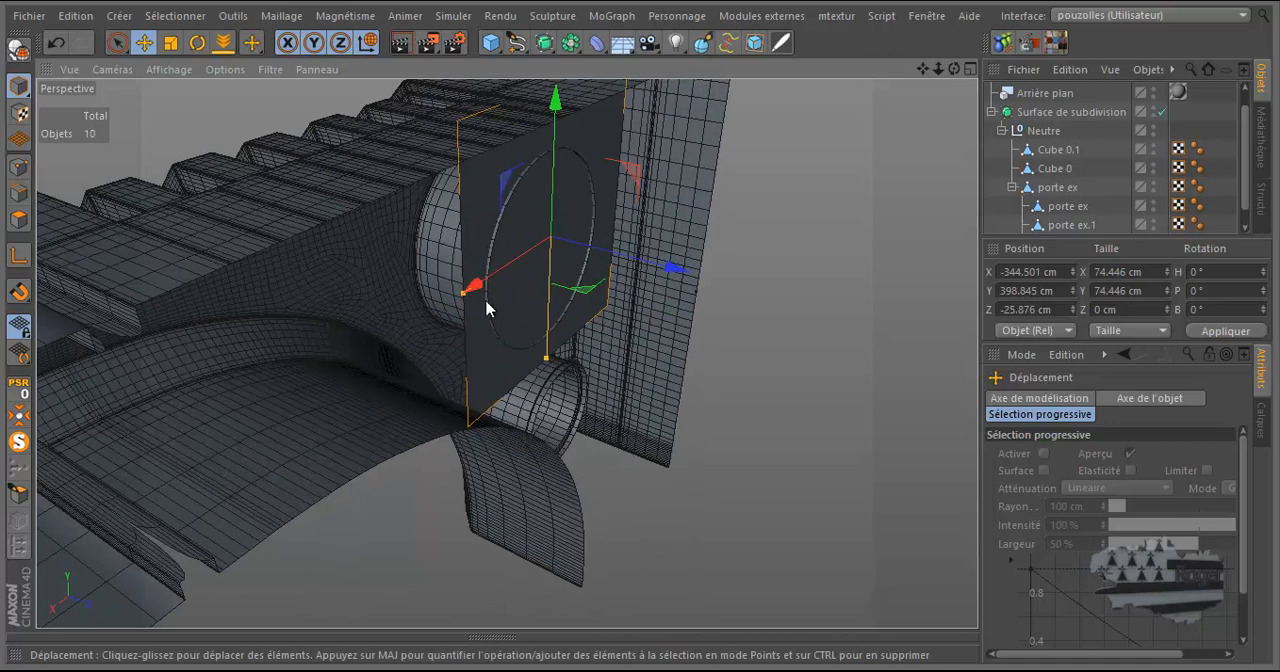
# Shrink the plane to about 67.1 cm wide and 63.9 cm high to fit the back of the large vent.
pyautogui.moveTo(465, 296); pyautogui.dragTo(478, 292)
pyautogui.moveTo(546, 359); pyautogui.dragTo(545, 343)
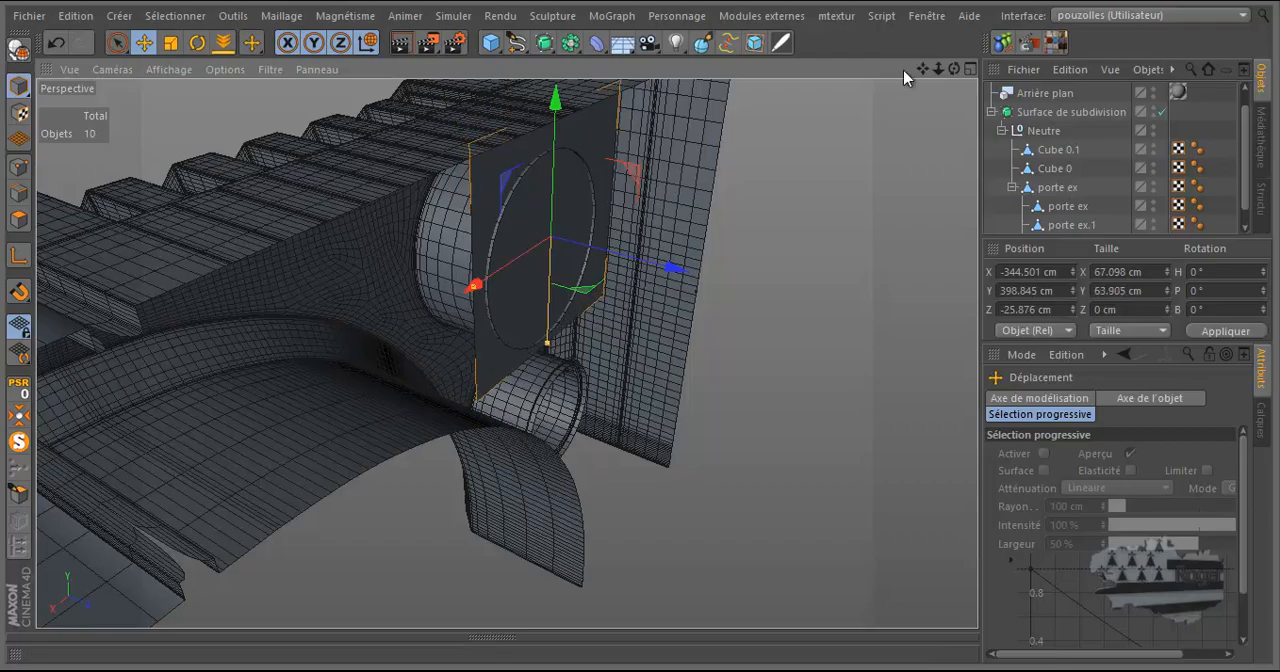
# Render the front of the vented part close up and from farther away to check the plane behind the slats.
pyautogui.moveTo(954, 69); pyautogui.dragTo(643, 325)
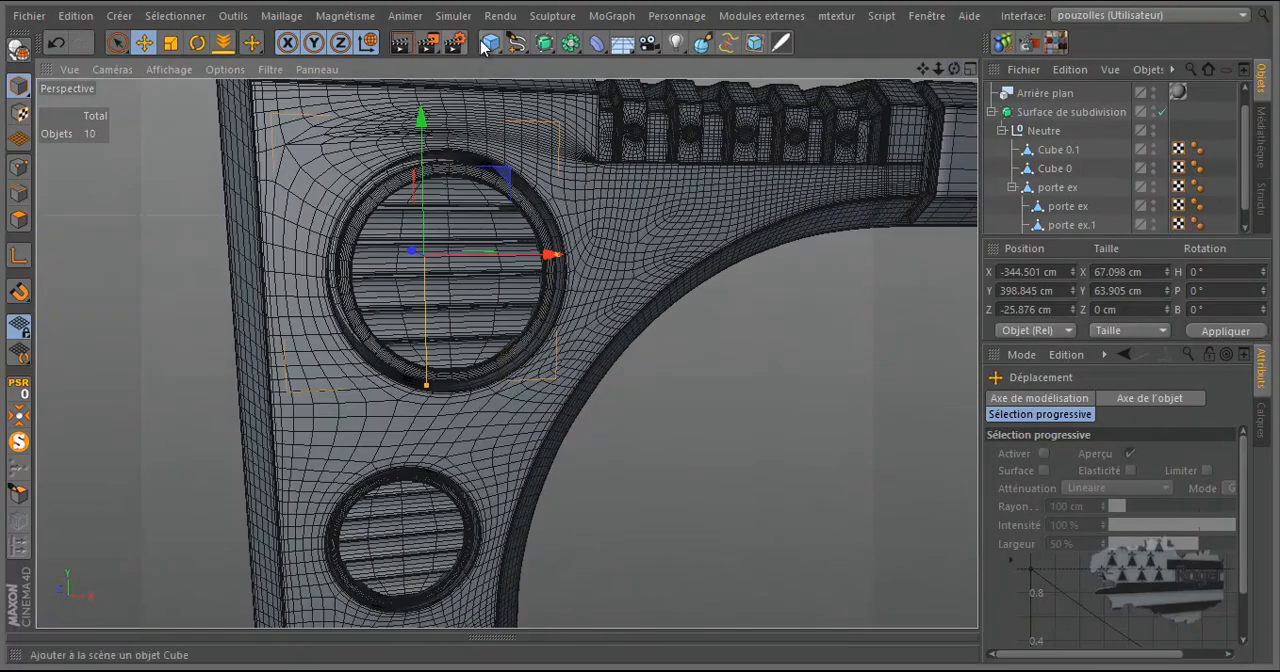
pyautogui.click(397, 38)
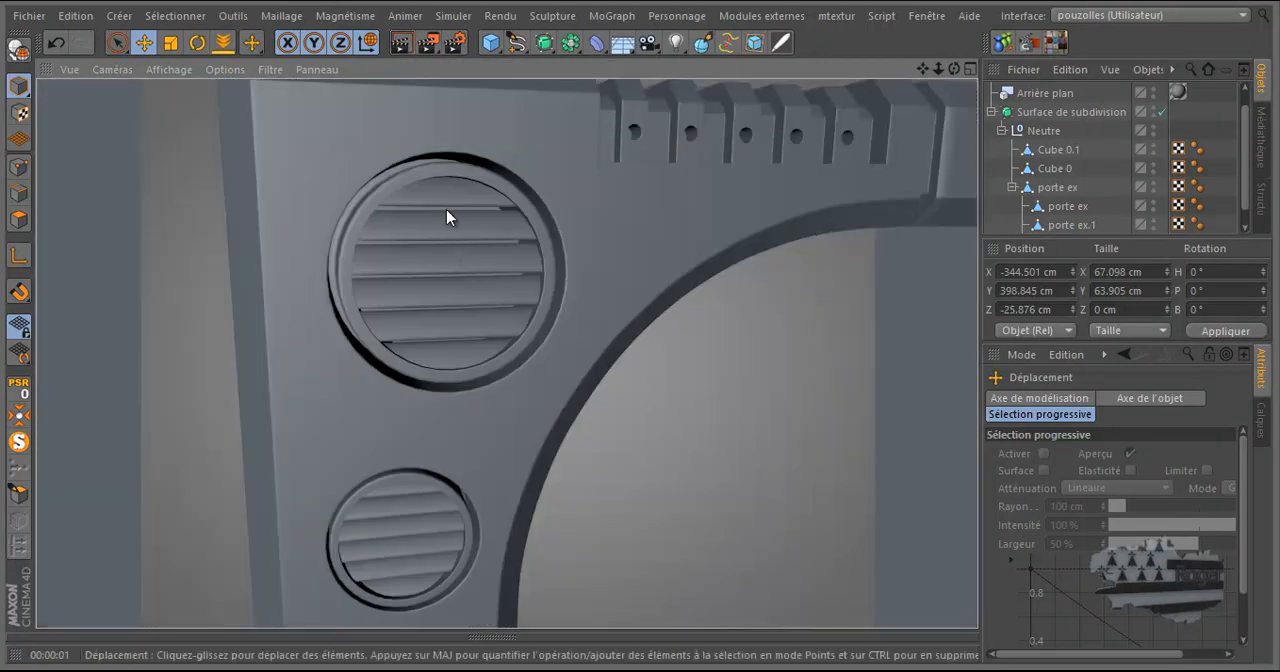
pyautogui.click(392, 226)
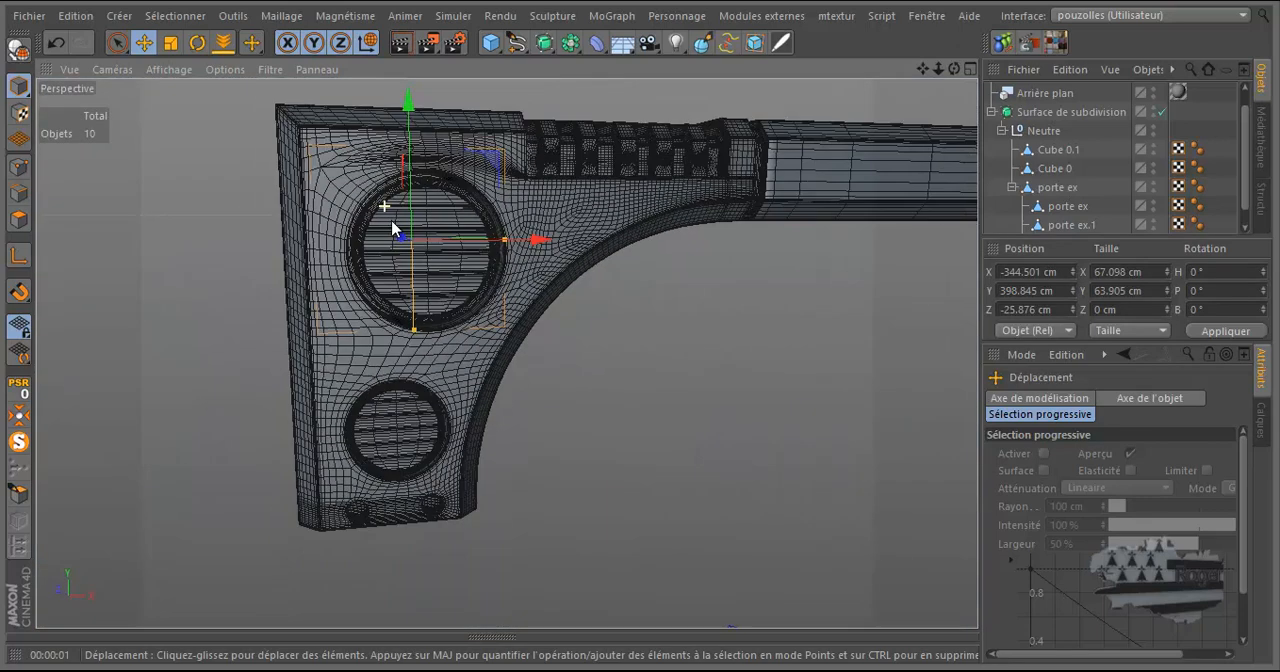
pyautogui.click(401, 42)
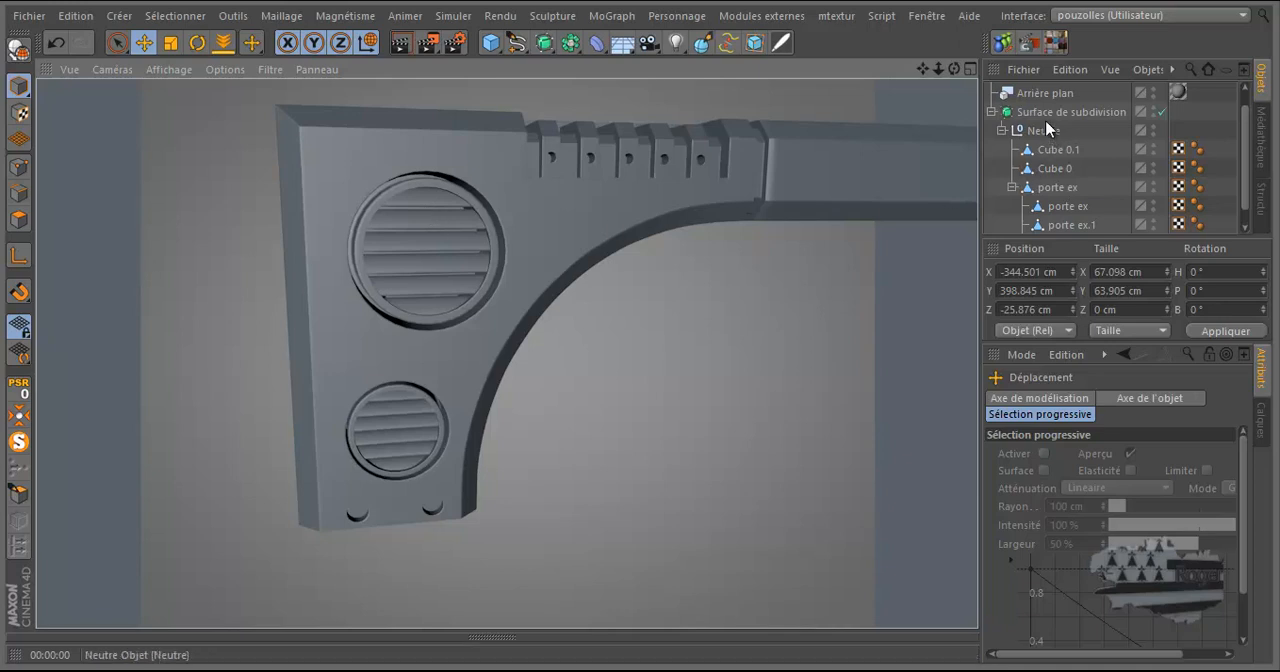
# Create a new material with specularity disabled and its colour set to black (RGB 0, 0, 0).
pyautogui.scroll(1, 1078, 114)
pyautogui.click(1028, 93)
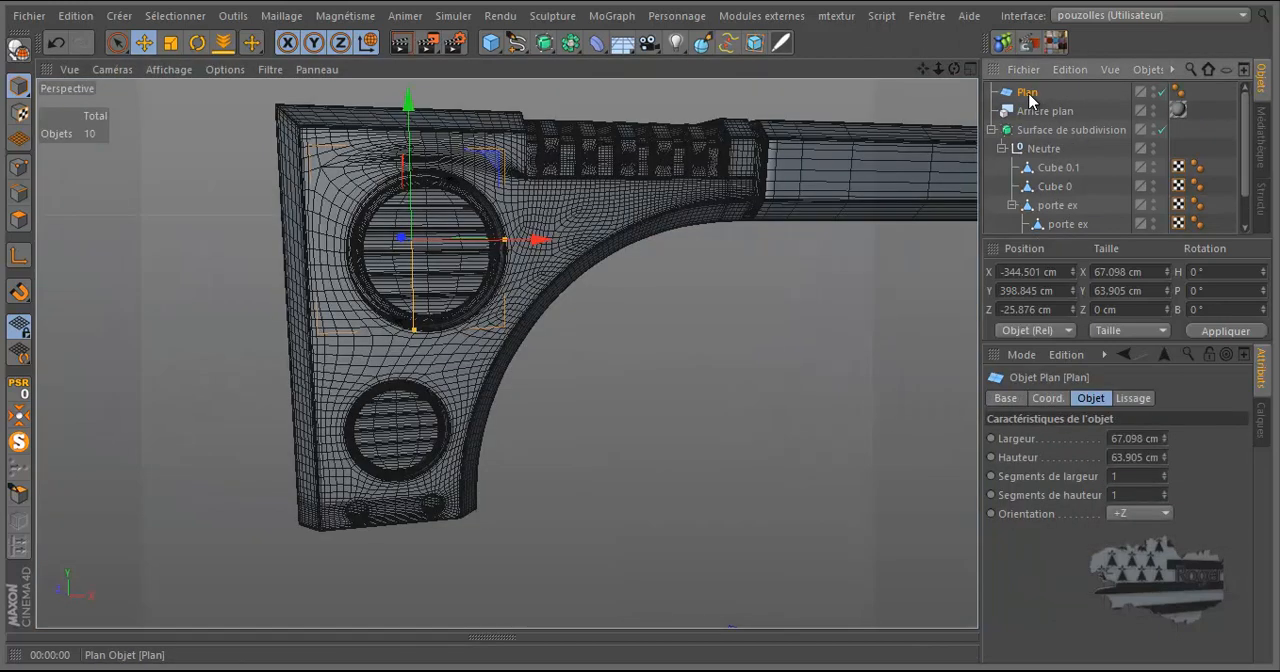
pyautogui.click(470, 636)
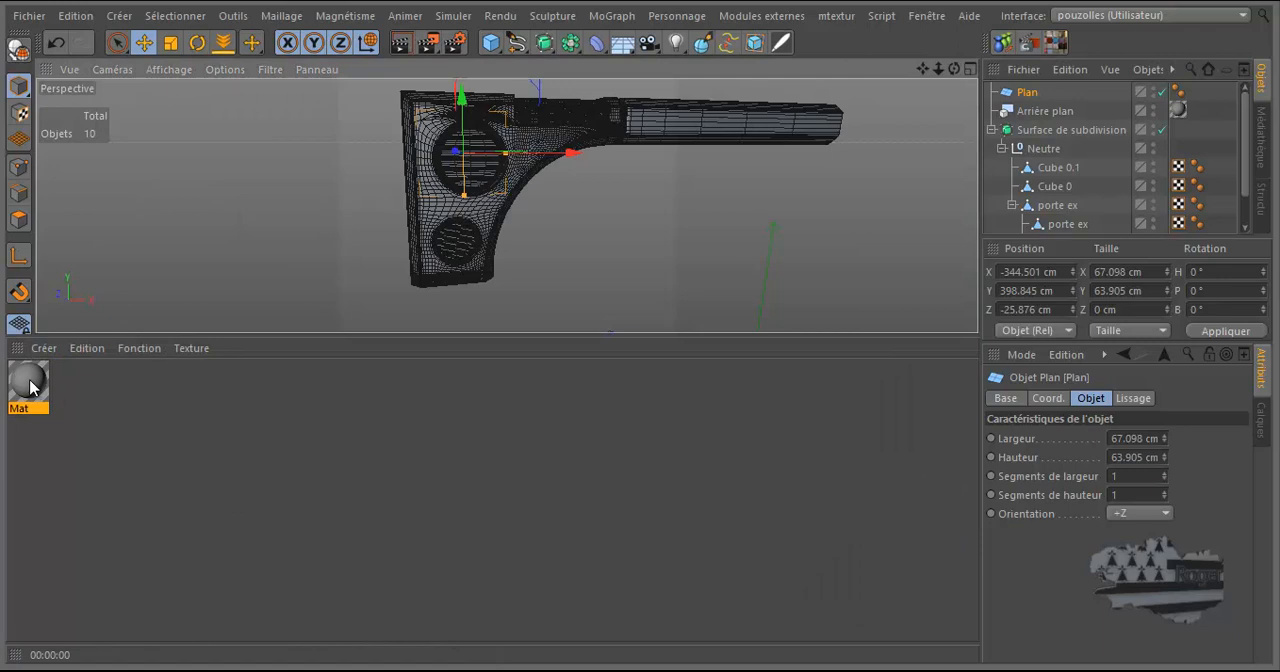
pyautogui.doubleClick(69, 387)
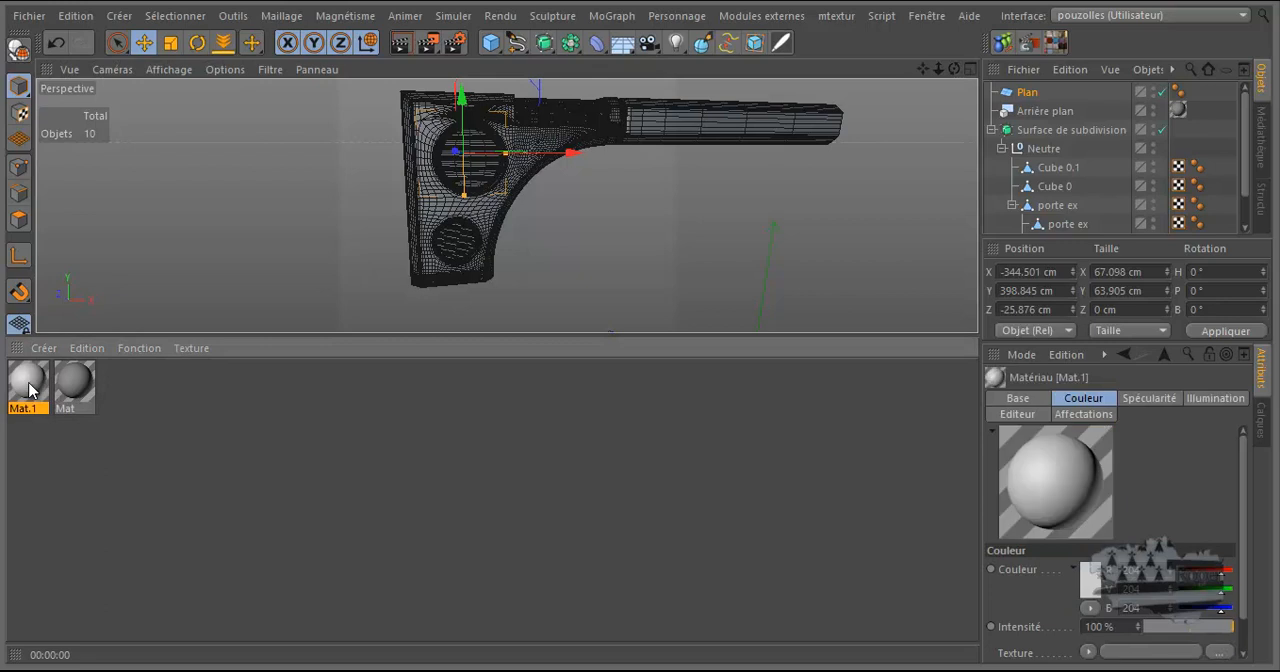
pyautogui.doubleClick(30, 388)
pyautogui.click(384, 500)
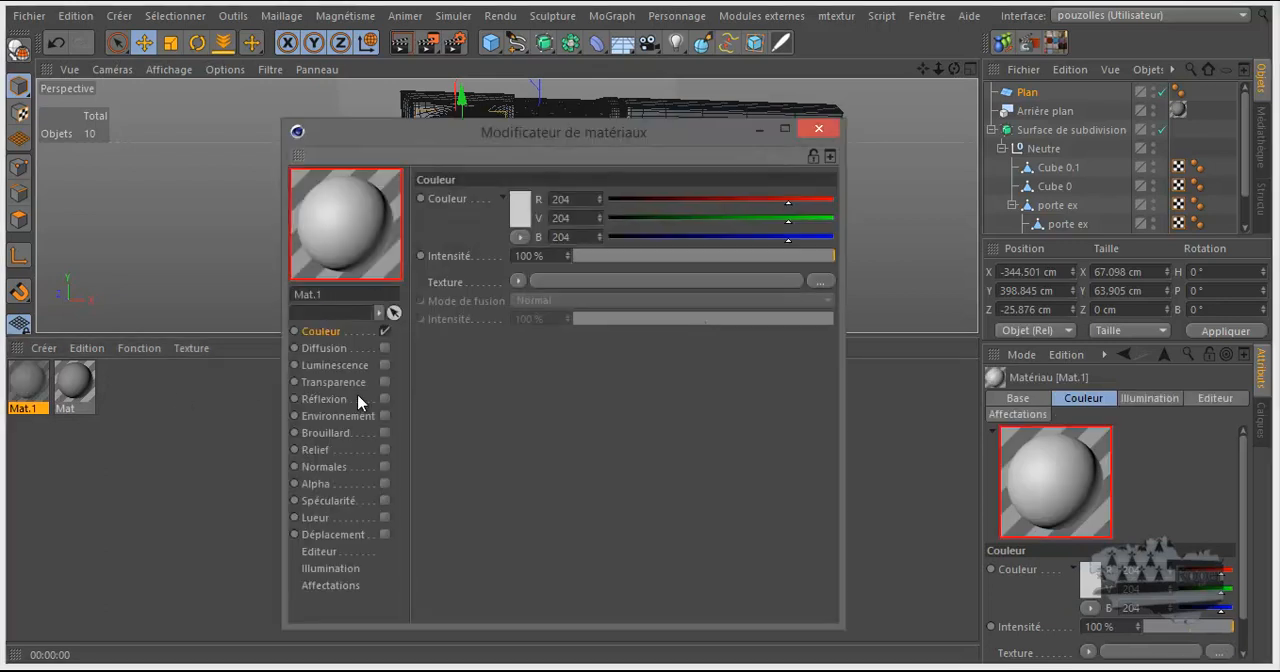
pyautogui.click(525, 214)
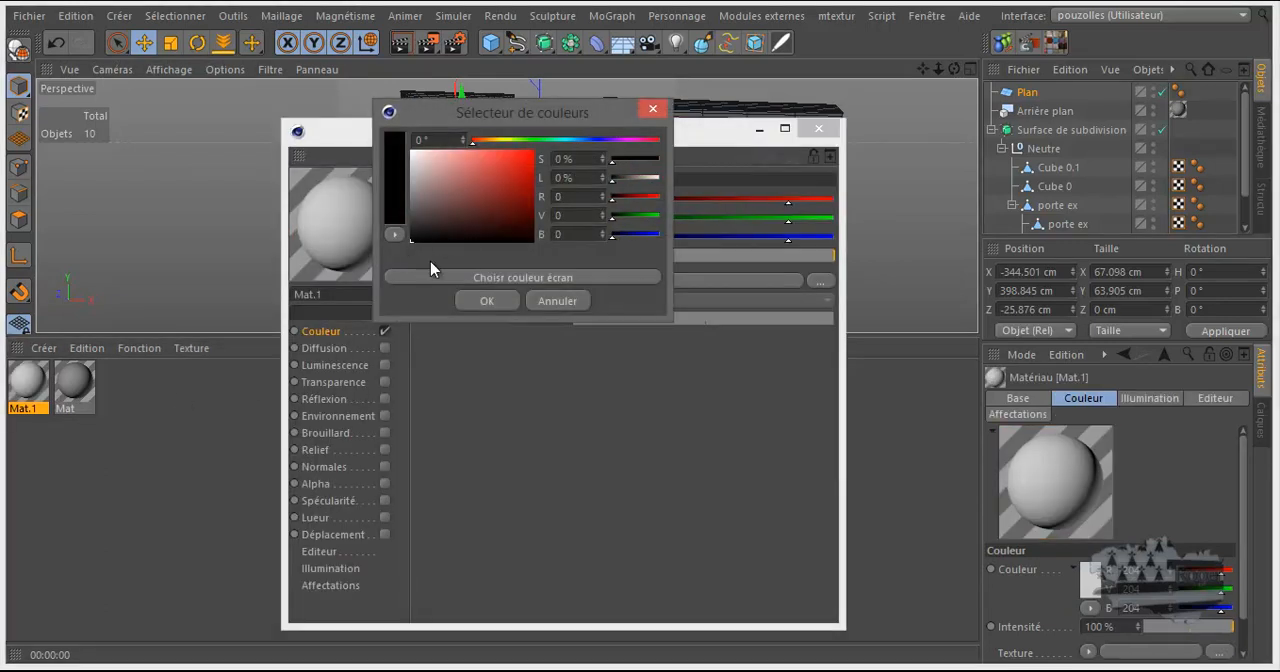
pyautogui.click(486, 301)
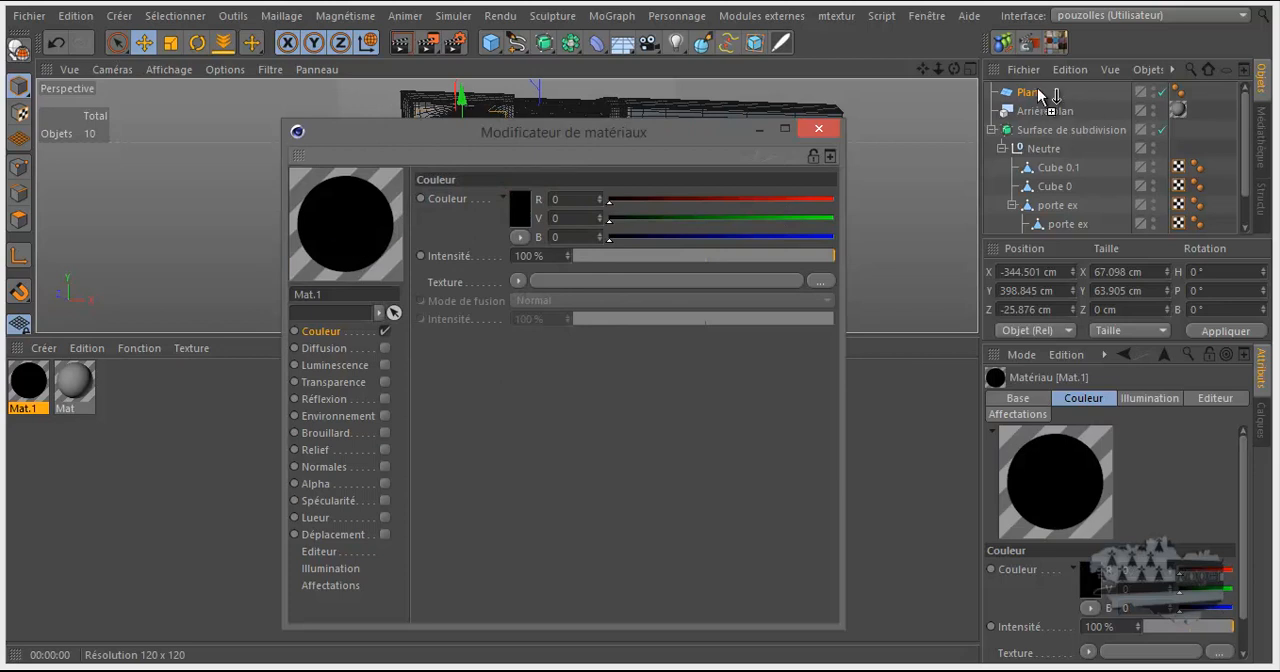
# Assign the black material to the plane and render the view to check the vent's backing.
pyautogui.moveTo(1043, 95); pyautogui.dragTo(1035, 92)
pyautogui.click(818, 128)
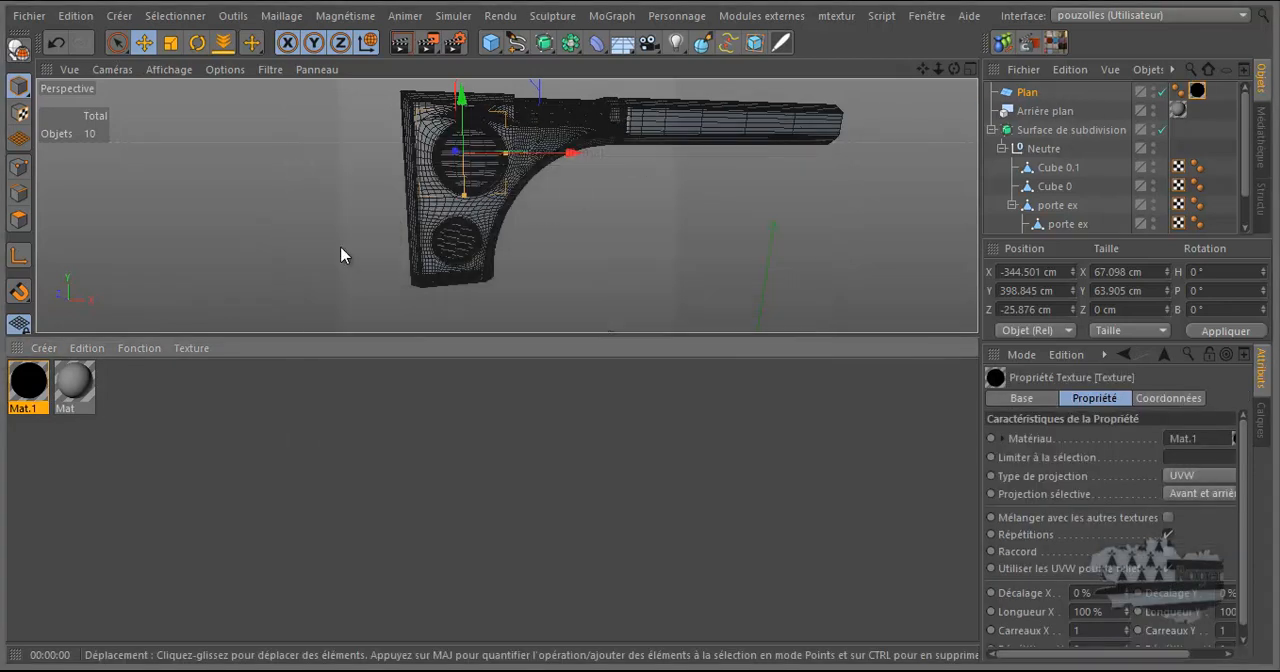
pyautogui.middleClick(16, 350)
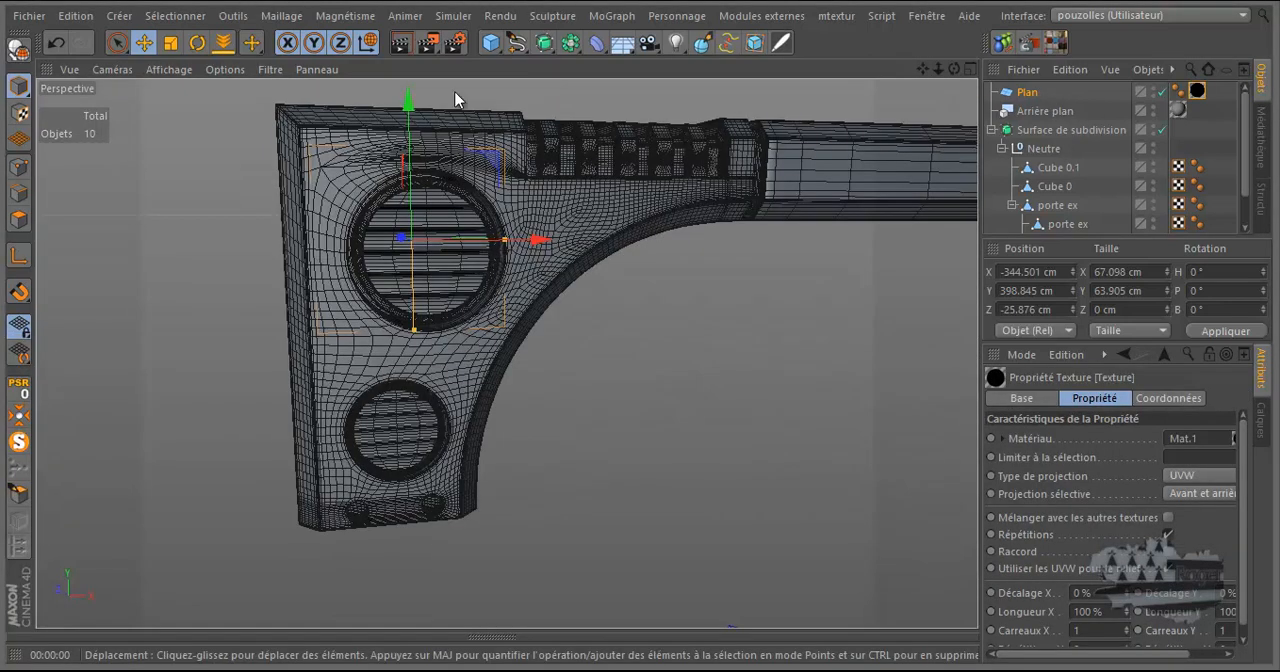
pyautogui.click(400, 44)
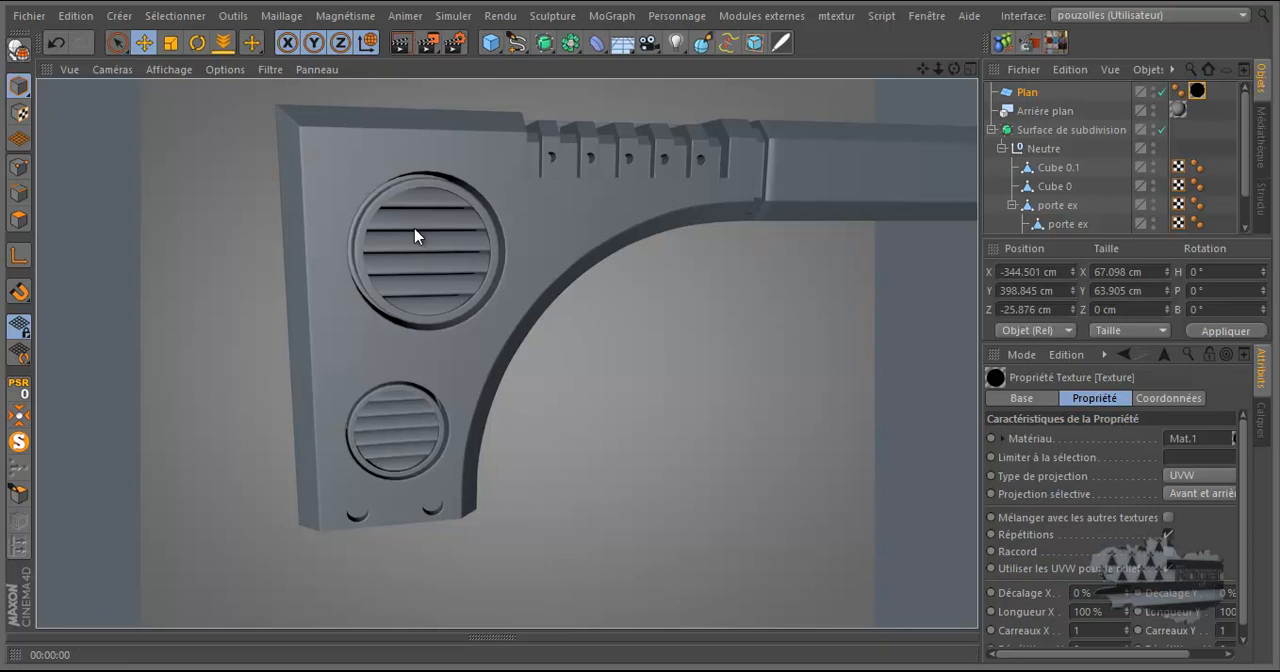
# Delete the plane from the scene.
pyautogui.click(1025, 93)
pyautogui.press('Delete')
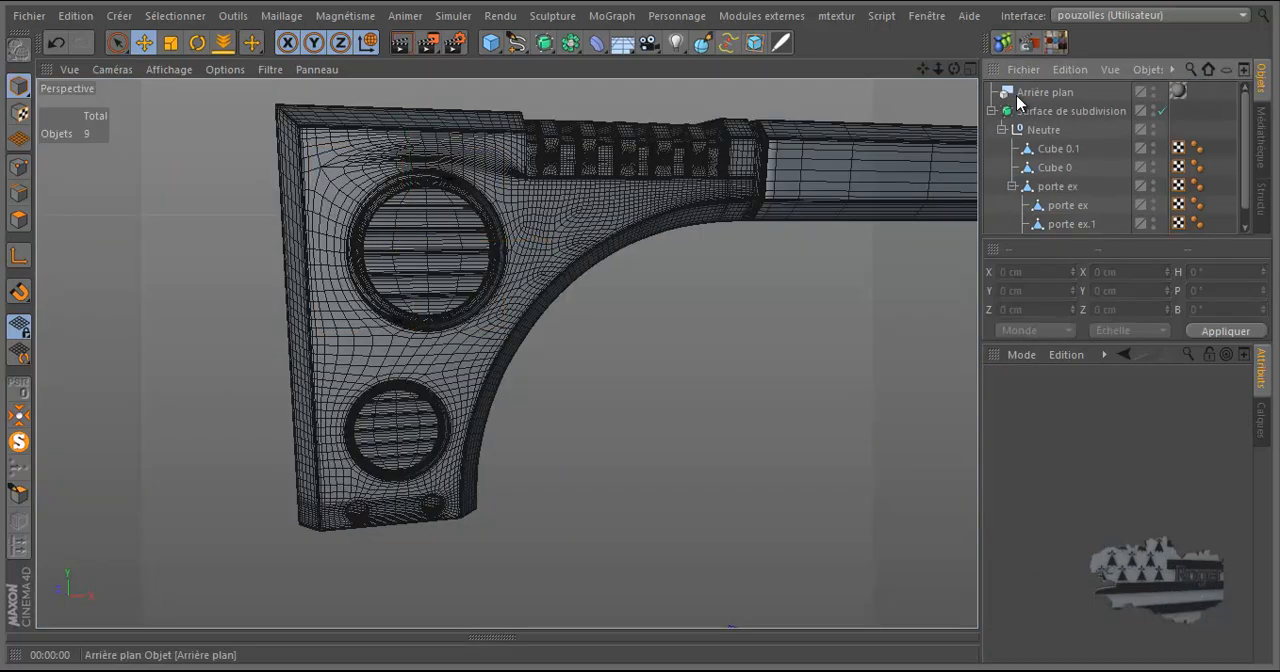
# Enlarge the object list to show all child objects and switch to a full-size left view.
pyautogui.moveTo(1055, 236); pyautogui.dragTo(1057, 300)
pyautogui.middleClick(734, 337)
pyautogui.middleClick(429, 481)
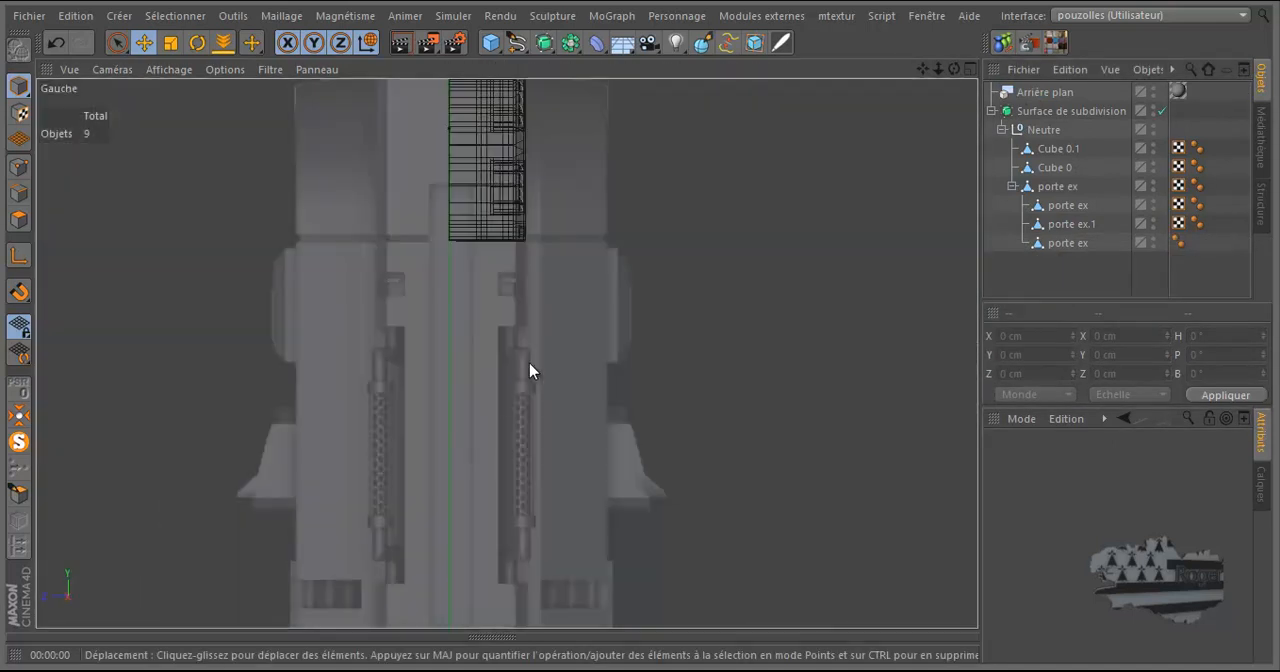
# Turn off the subdivision surface and examine the leg reference below the part in the front view.
pyautogui.scroll(-3, 617, 306)
pyautogui.middleClick(614, 310)
pyautogui.middleClick(604, 457)
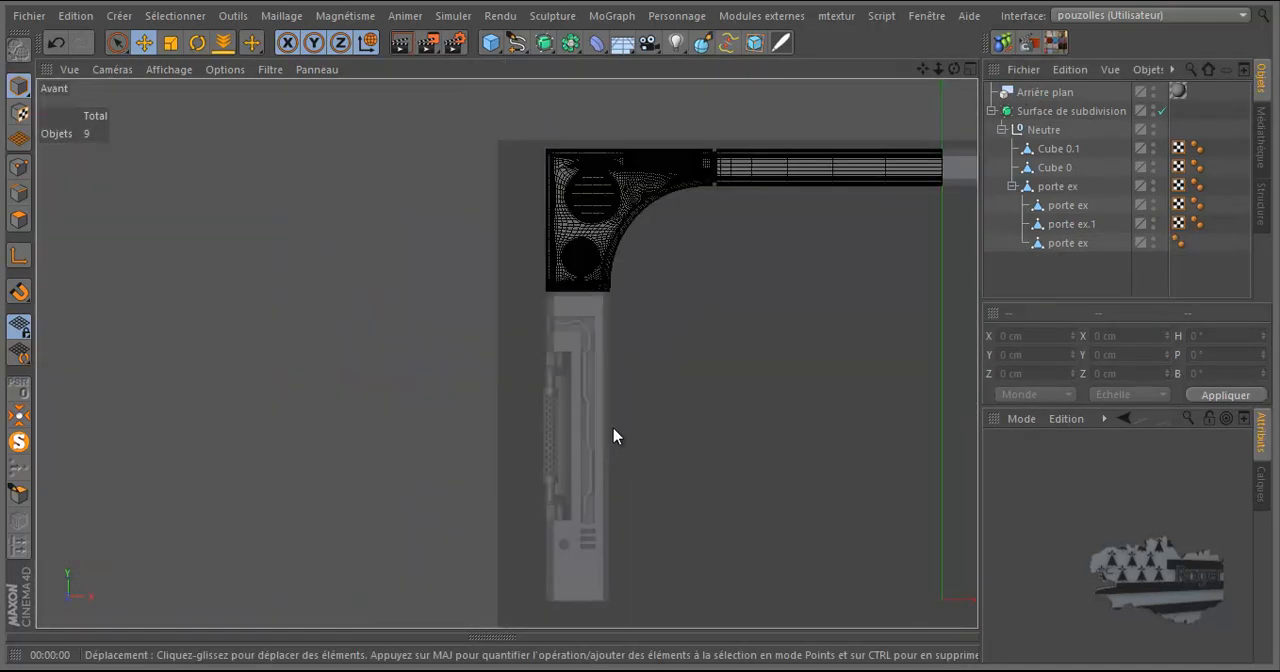
pyautogui.click(1162, 112)
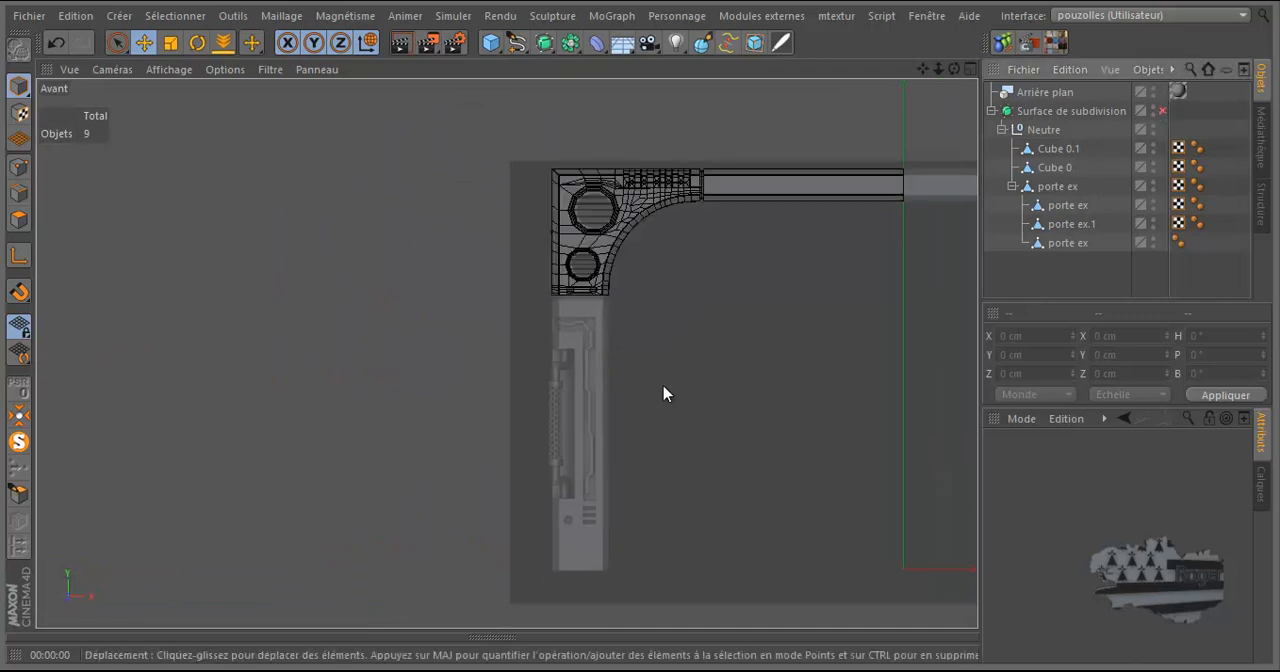
pyautogui.scroll(4, 586, 490)
pyautogui.moveTo(568, 184); pyautogui.dragTo(536, 296, button='middle')
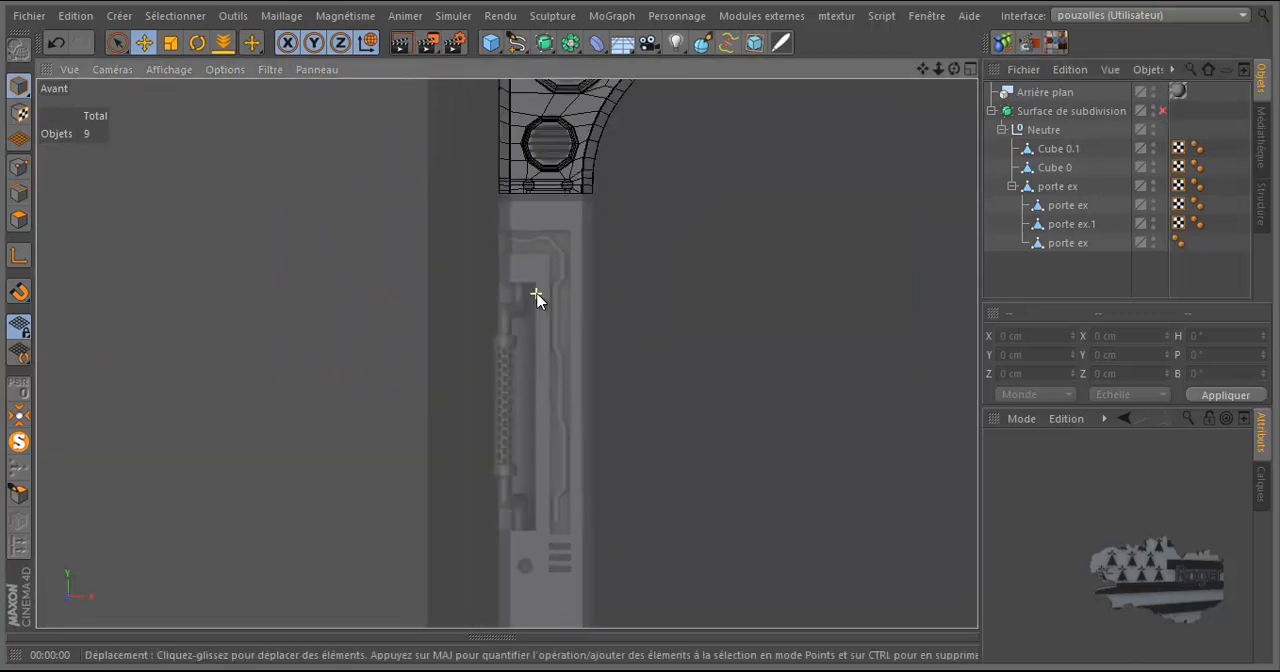
# Select the parent porte ex object and switch to edge mode around its open lower end in the perspective view.
pyautogui.middleClick(413, 303)
pyautogui.middleClick(378, 253)
pyautogui.moveTo(954, 69); pyautogui.dragTo(640, 321)
pyautogui.click(1057, 150)
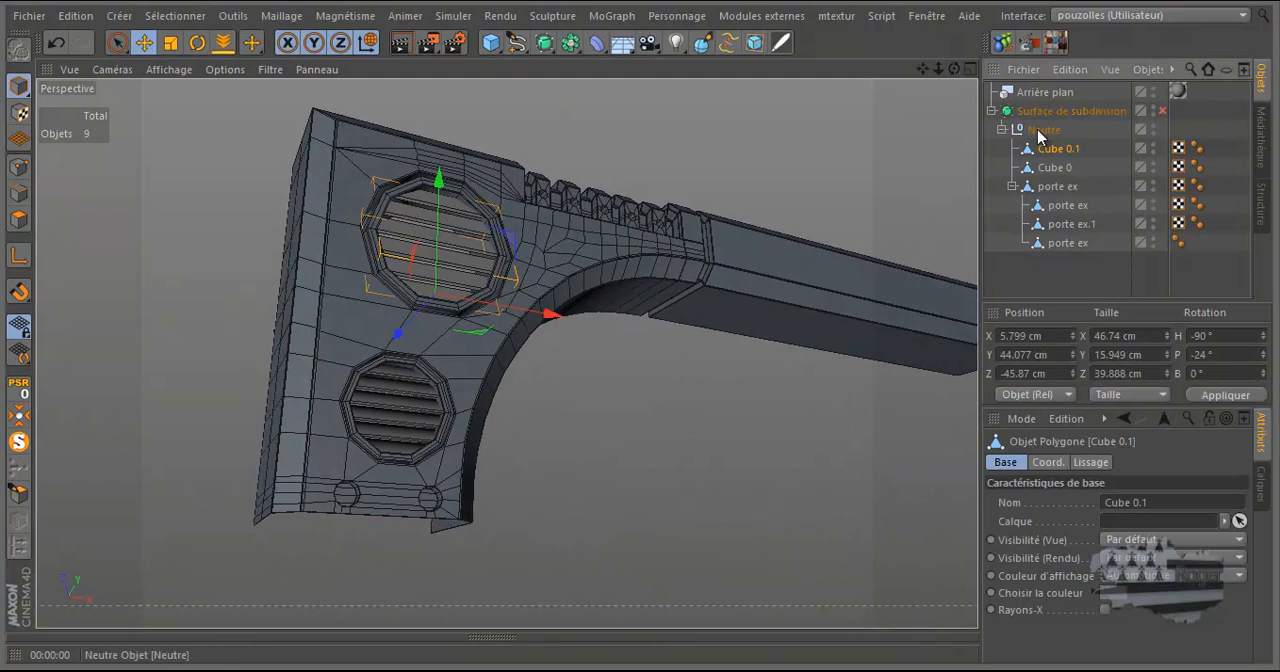
pyautogui.click(1057, 186)
pyautogui.scroll(2, 315, 536)
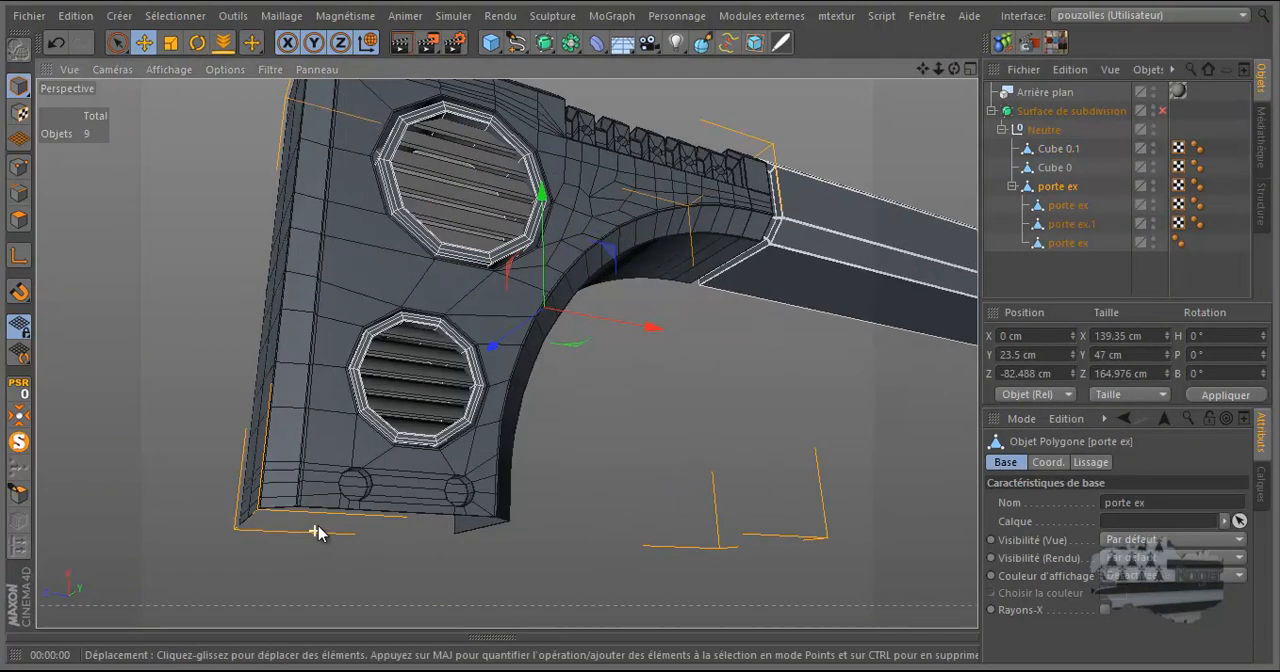
pyautogui.scroll(2, 315, 536)
pyautogui.click(18, 193)
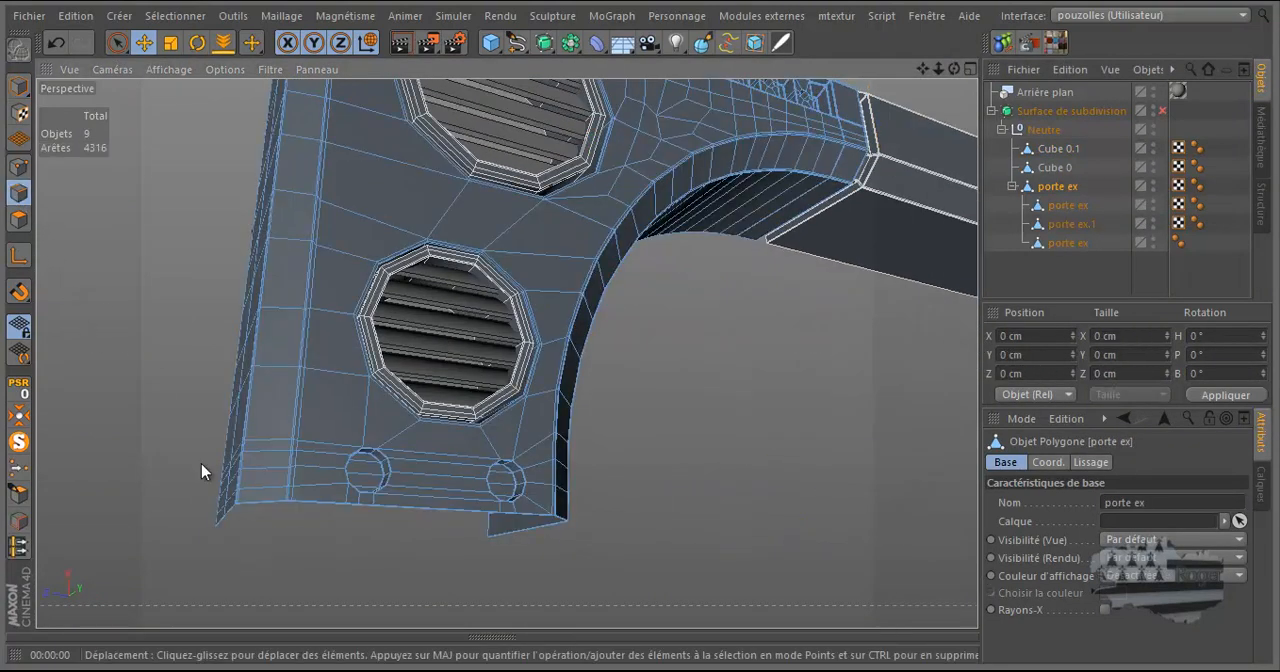
pyautogui.scroll(4, 294, 505)
pyautogui.scroll(5, 296, 508)
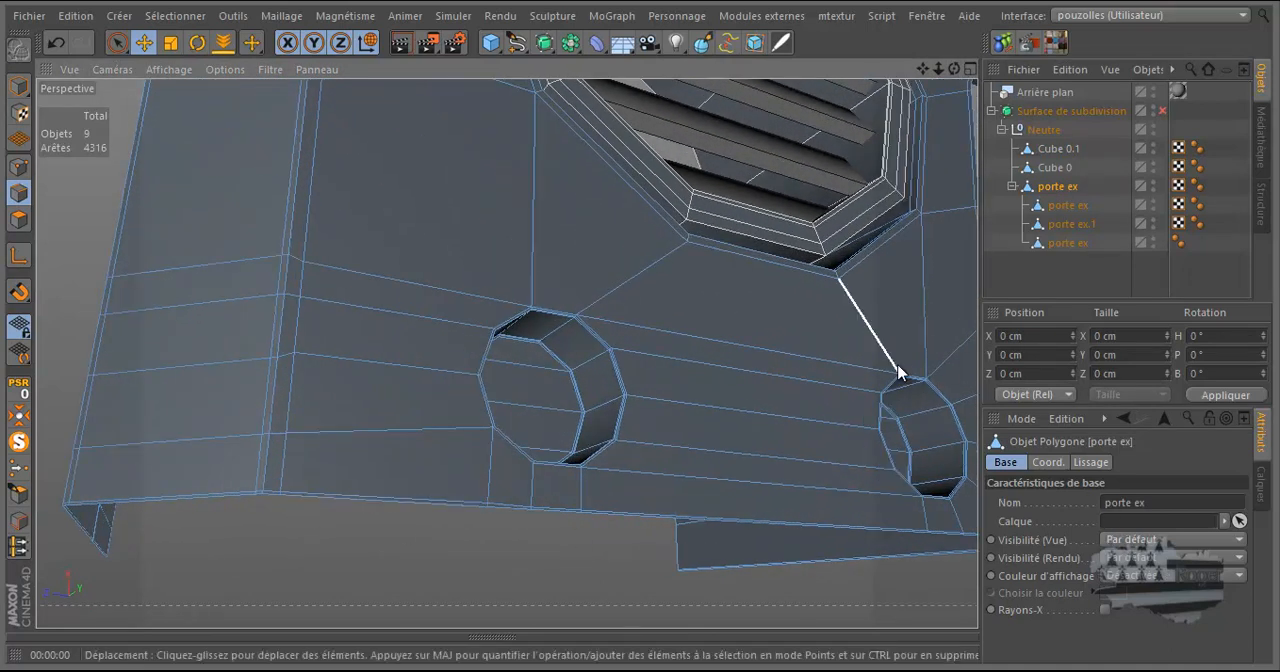
# Try to select the open lower edge with a loop selection that stops at and selects boundaries, then turn those options off.
pyautogui.click(143, 44)
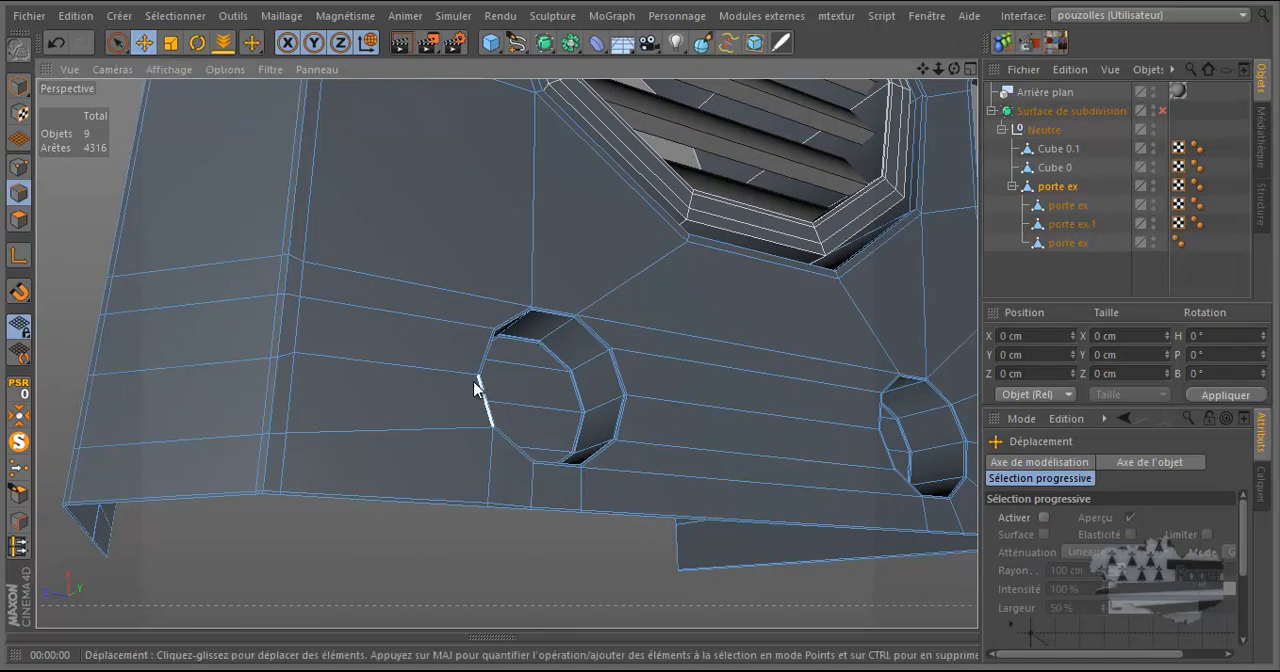
pyautogui.press('u')
pyautogui.press('l')
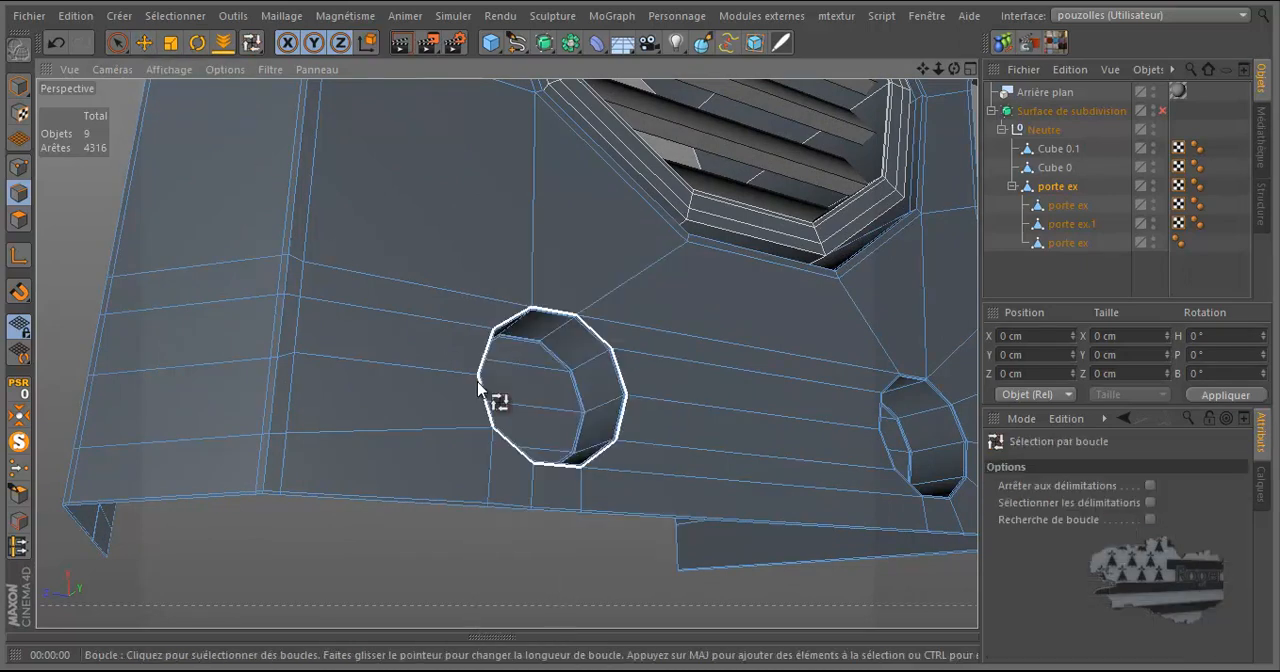
pyautogui.click(1150, 486)
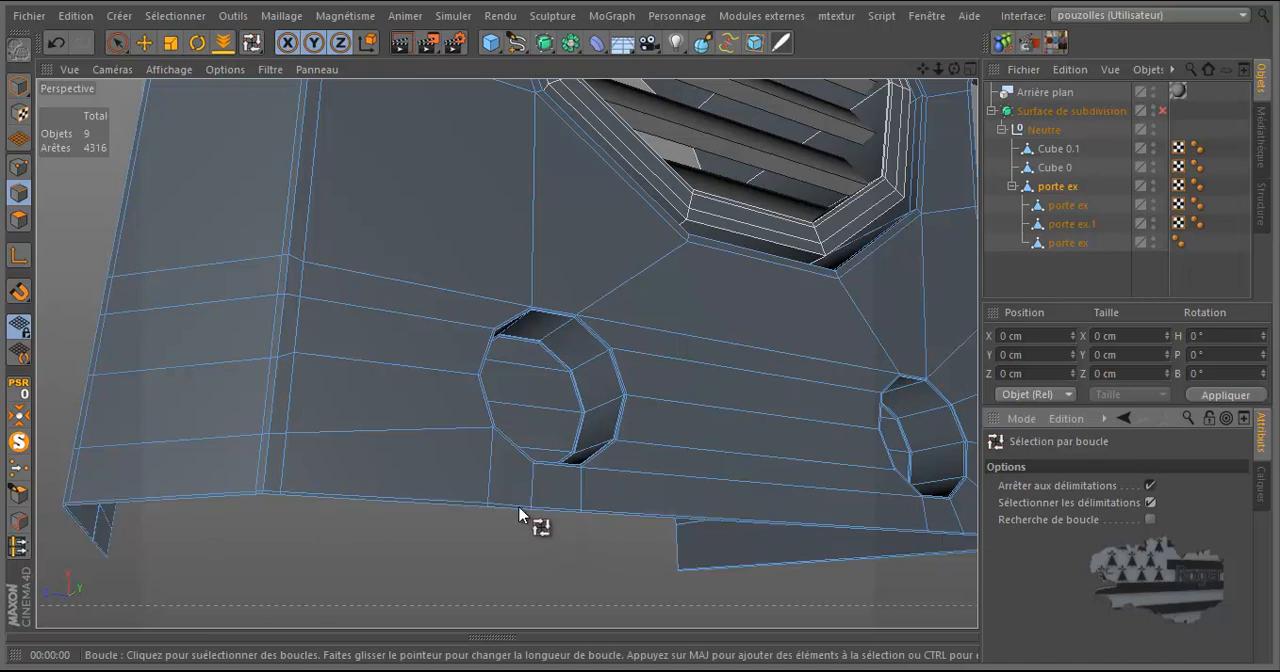
pyautogui.click(553, 519)
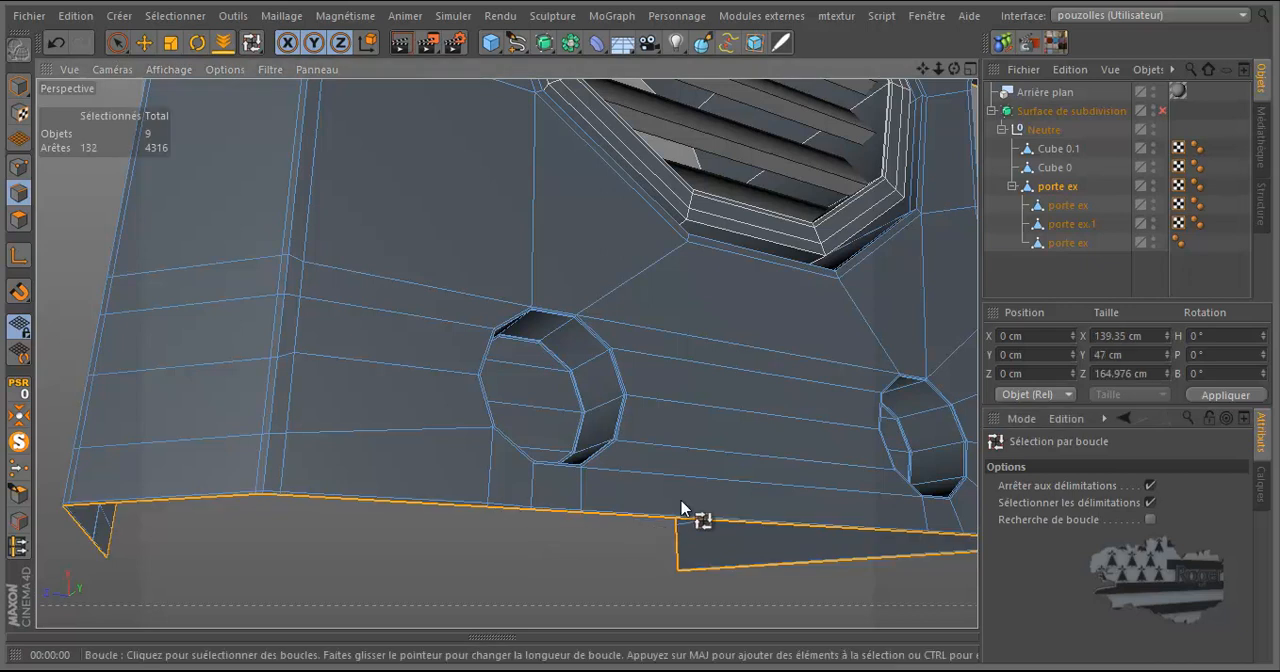
pyautogui.keyDown('alt'); pyautogui.moveTo(757, 500); pyautogui.dragTo(943, 429); pyautogui.keyUp('alt')
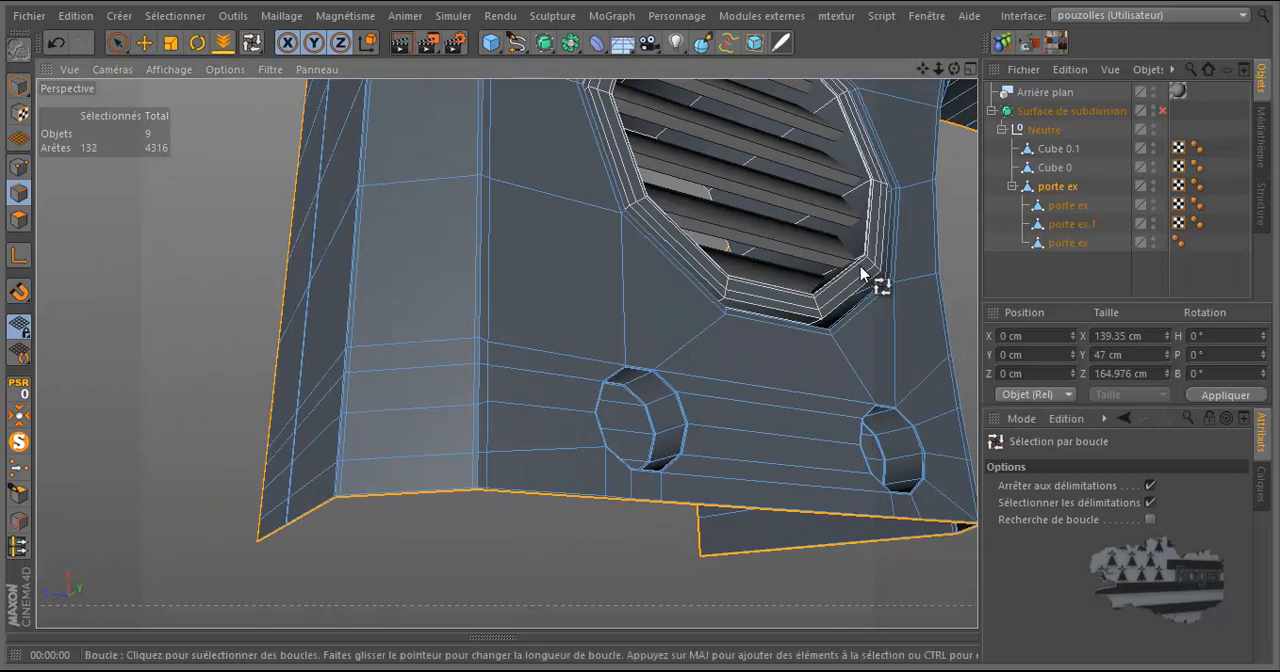
pyautogui.click(1150, 502)
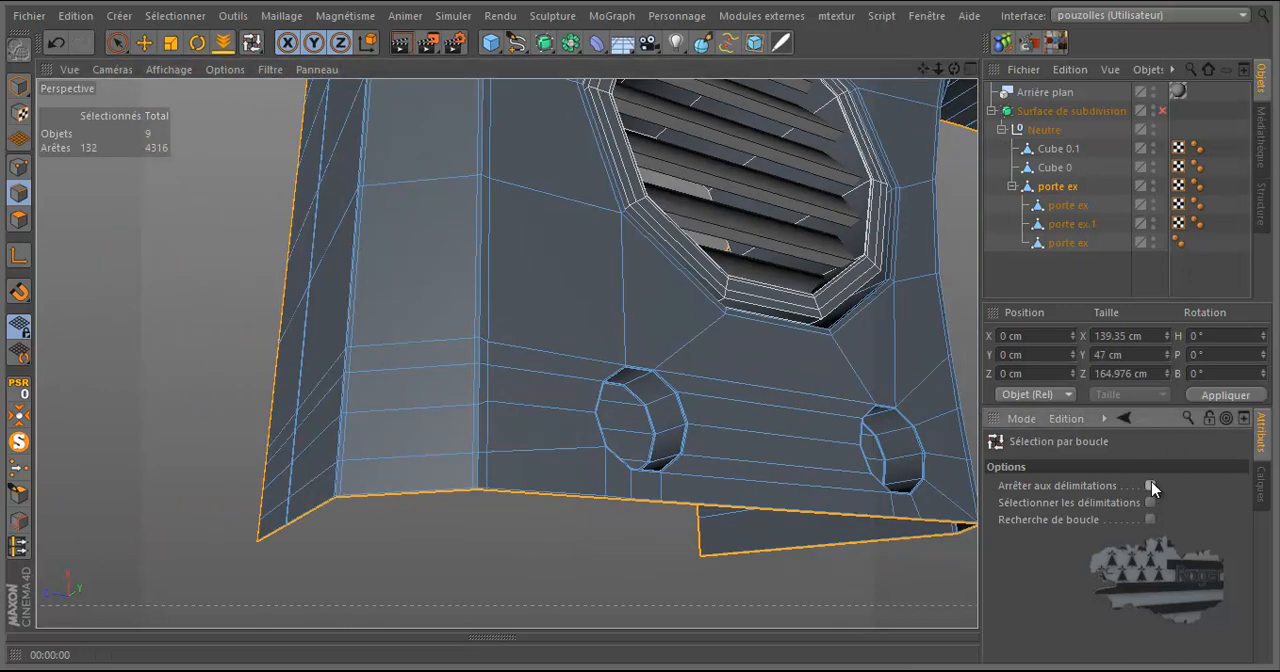
# Use path selection to select the lower boundary edges from the outer corner across the face with the two small holes.
pyautogui.click(17, 524)
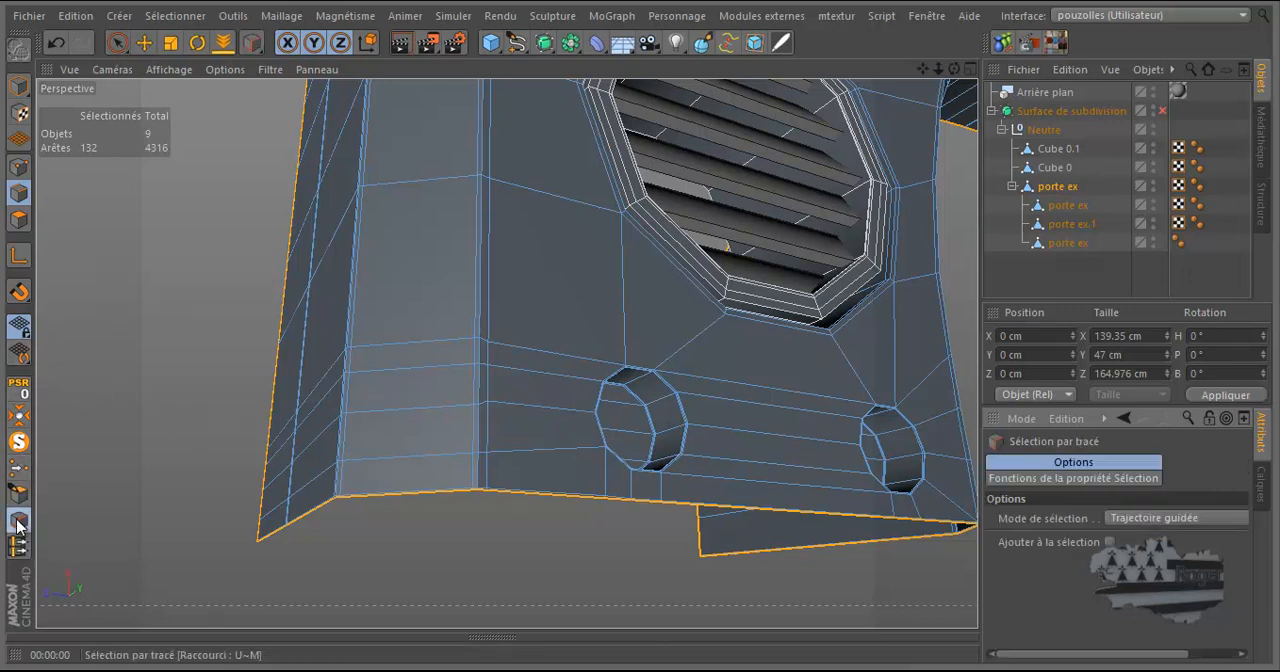
pyautogui.click(236, 18)
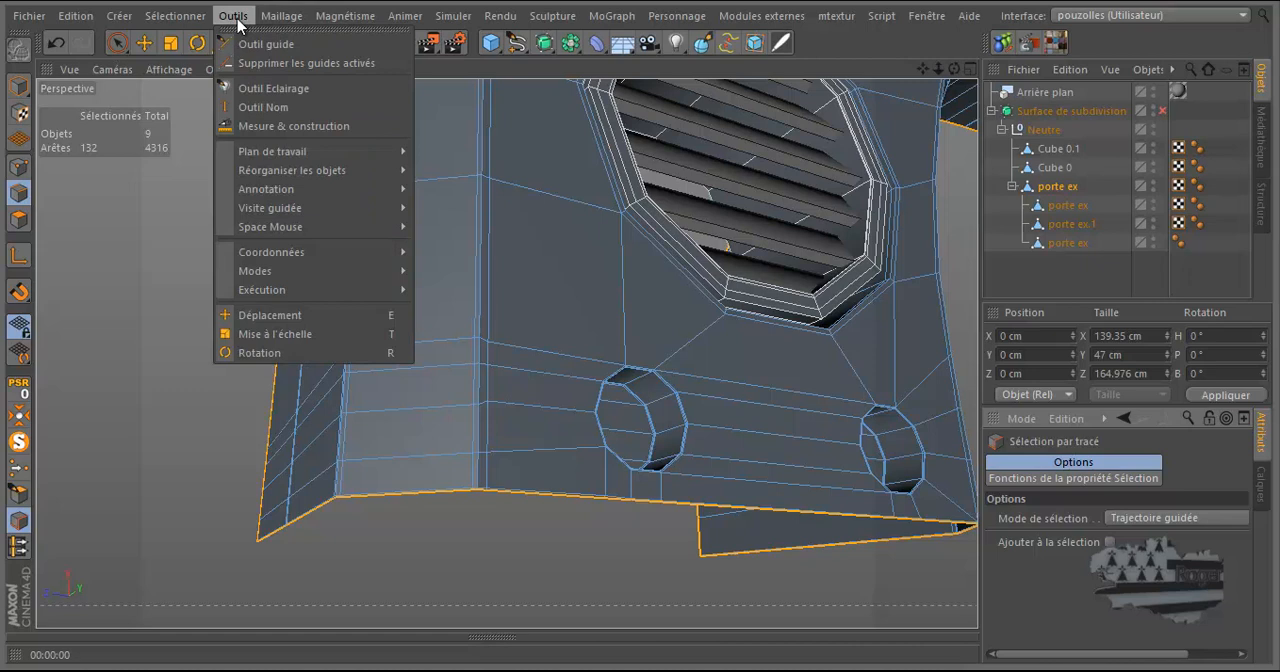
pyautogui.moveTo(174, 18)
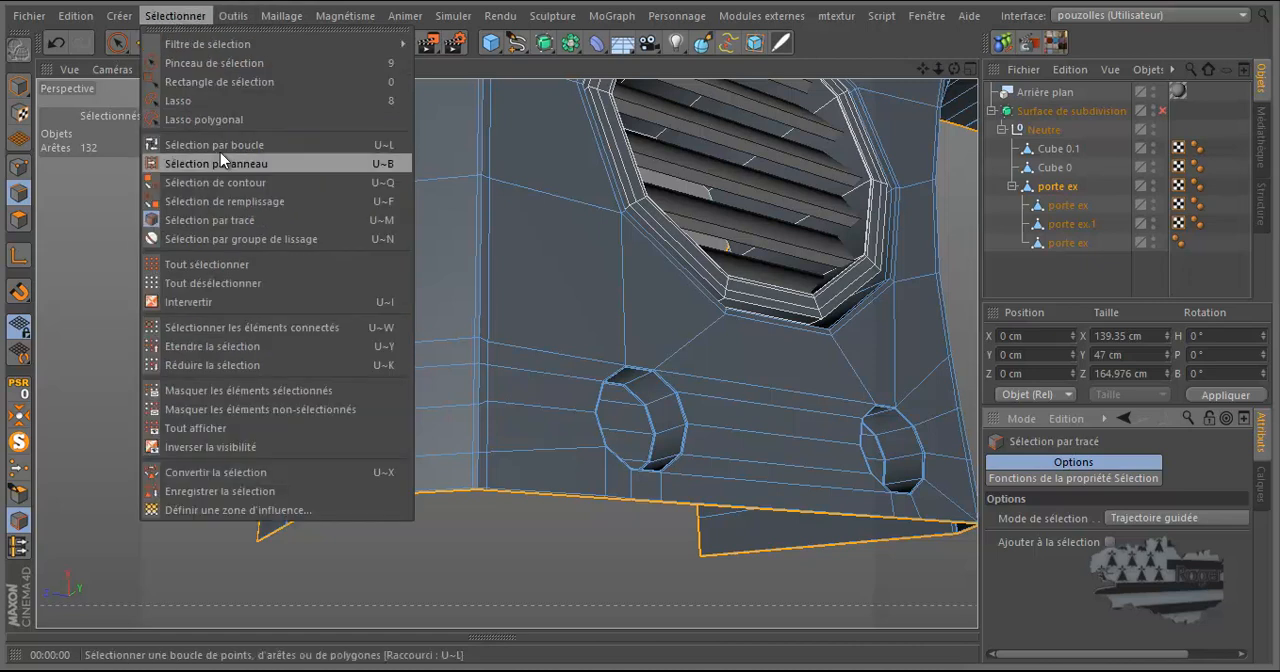
pyautogui.click(503, 565)
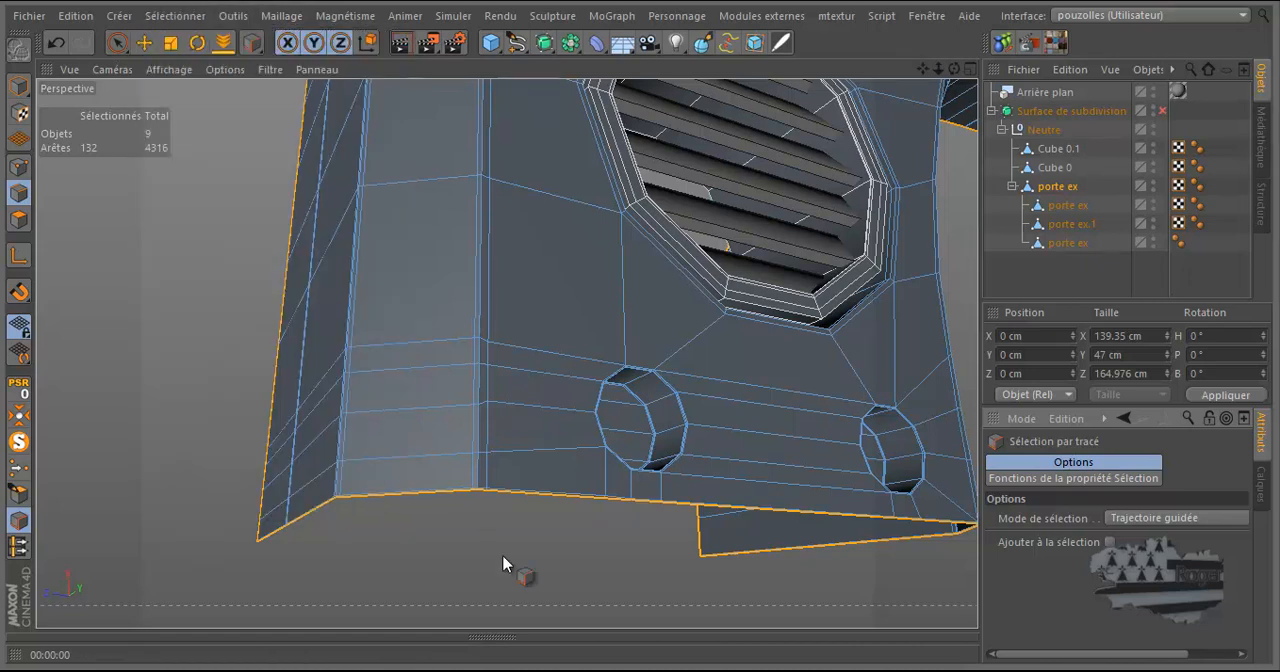
pyautogui.moveTo(957, 68); pyautogui.dragTo(638, 326)
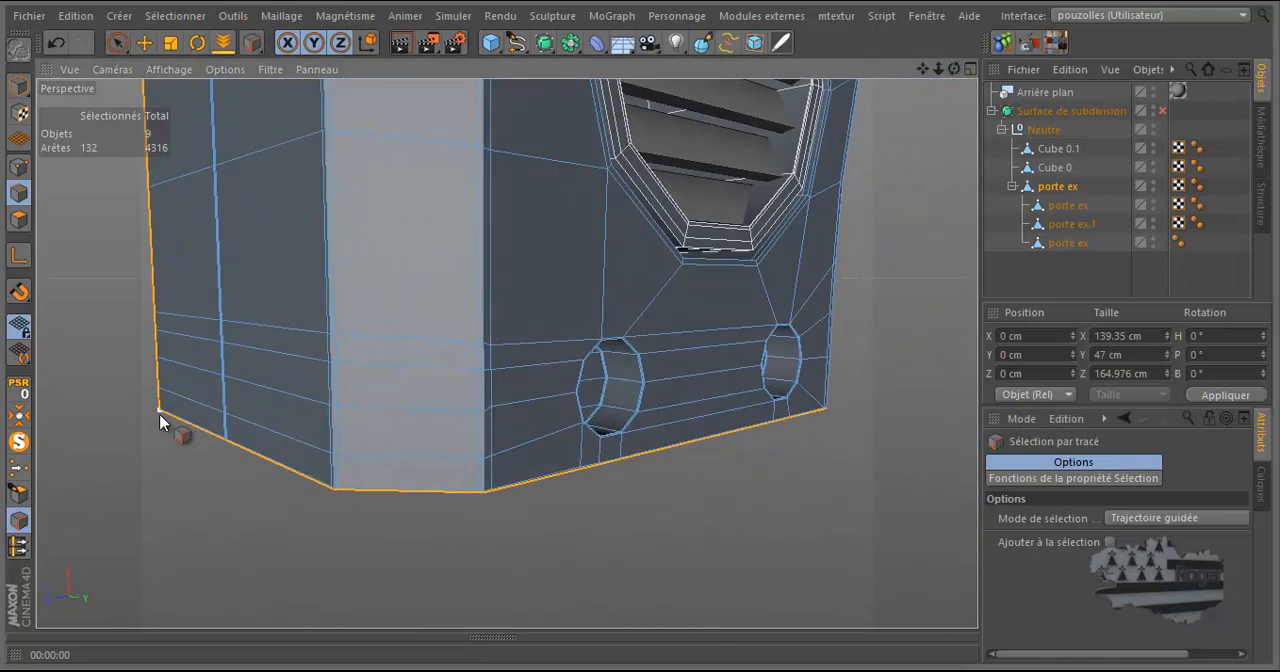
pyautogui.moveTo(553, 516); pyautogui.dragTo(715, 475)
pyautogui.moveTo(835, 440); pyautogui.dragTo(855, 432)
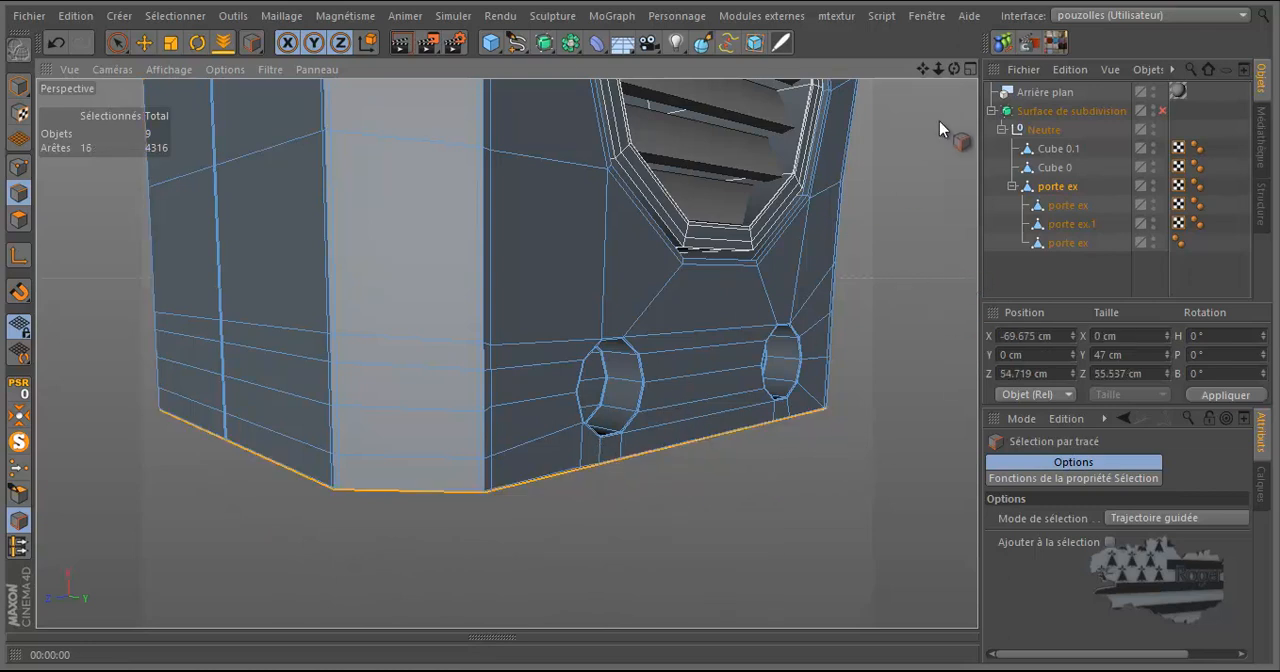
# Extend the path selection along the remaining lower edges around the beveled corner to the inner side.
pyautogui.moveTo(955, 70); pyautogui.dragTo(640, 332)
pyautogui.moveTo(712, 180); pyautogui.dragTo(373, 294)
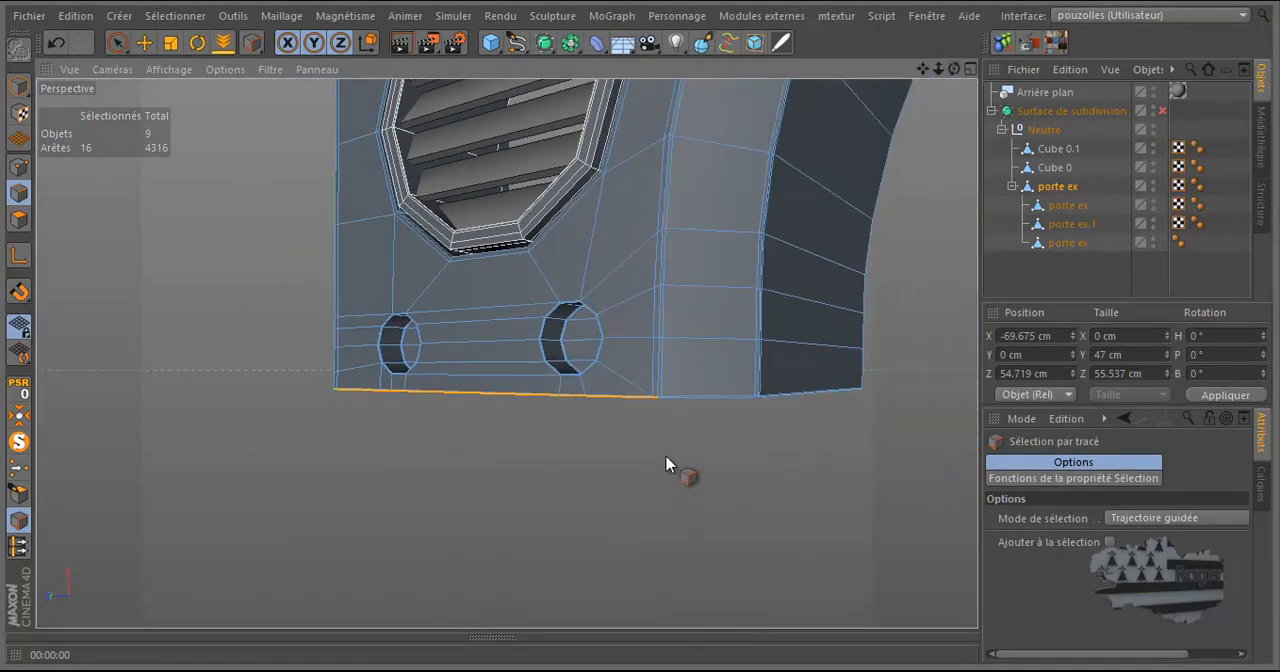
pyautogui.moveTo(657, 412)
pyautogui.mouseDown()
pyautogui.moveTo(737, 434)
pyautogui.moveTo(914, 437)
pyautogui.moveTo(900, 430)
pyautogui.mouseUp()
pyautogui.scroll(8, 808, 398)
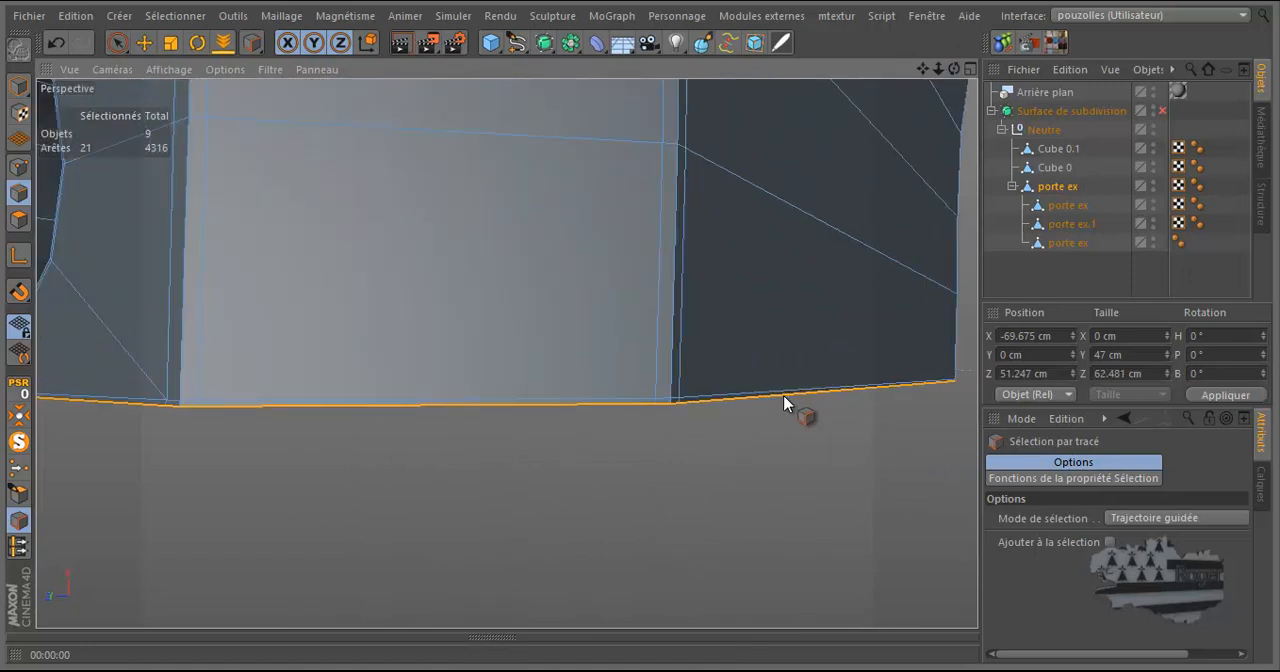
# Extrude the selected bottom edges down to X -74.58 cm in the front view, reaching the start of the reference leg.
pyautogui.scroll(-6, 783, 401)
pyautogui.middleClick(740, 446)
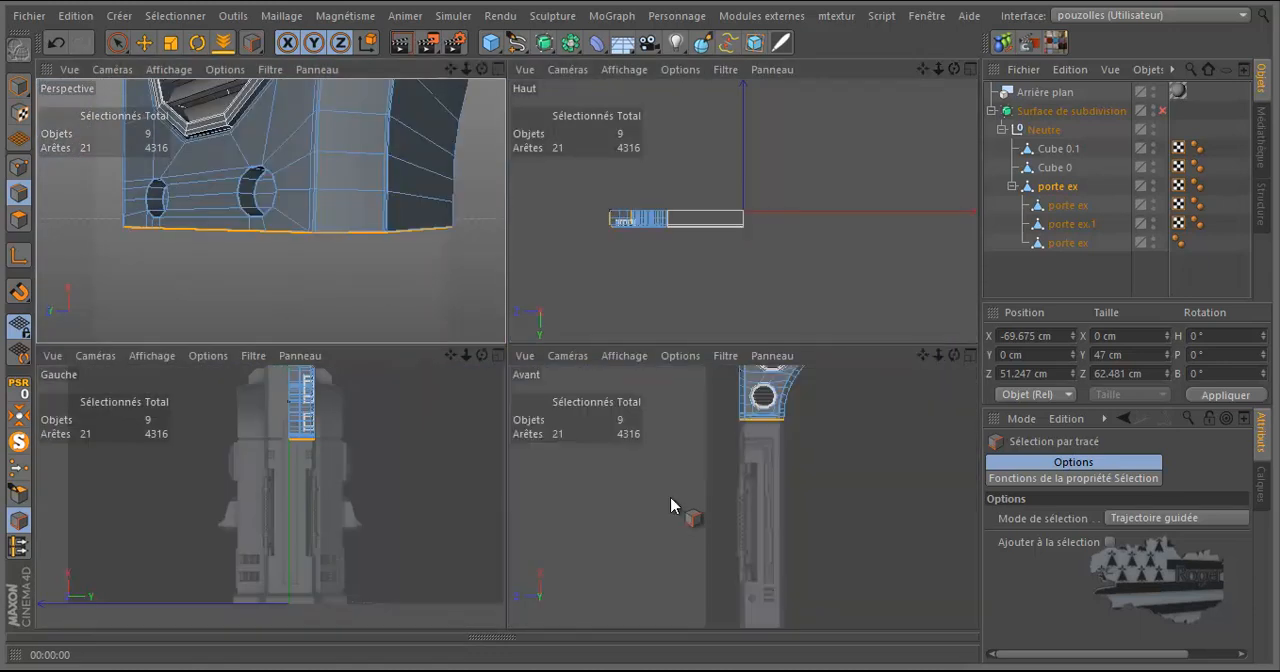
pyautogui.middleClick(668, 506)
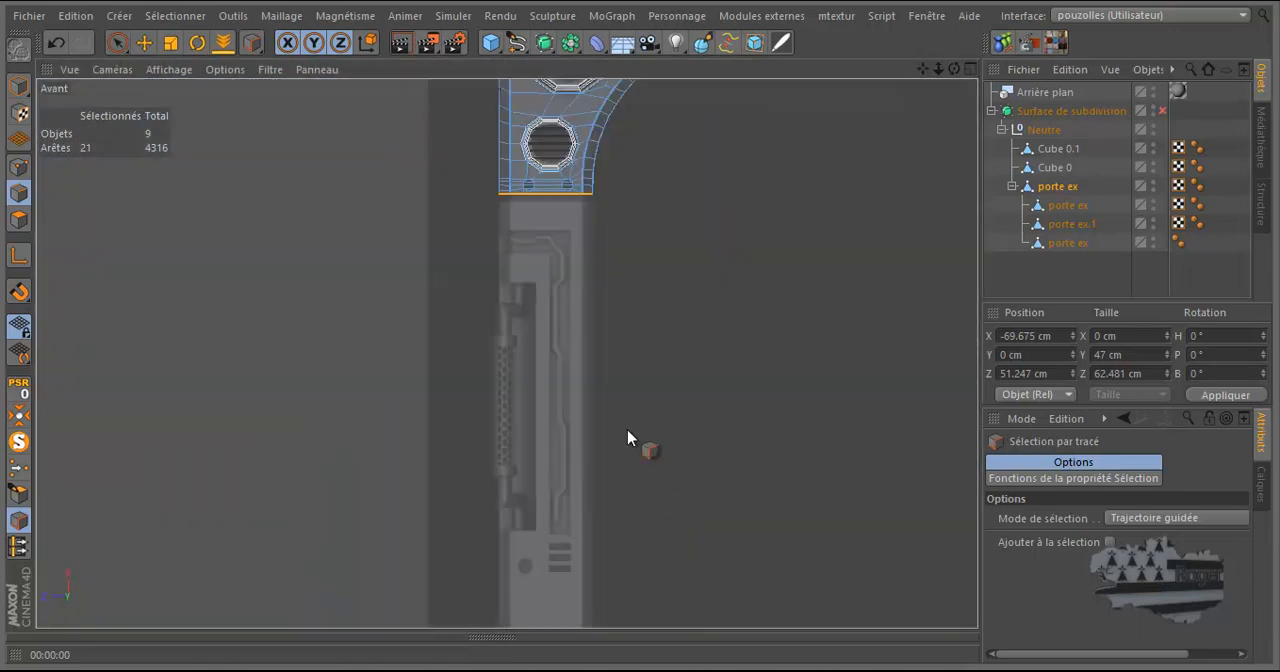
pyautogui.click(143, 43)
pyautogui.scroll(8, 586, 192)
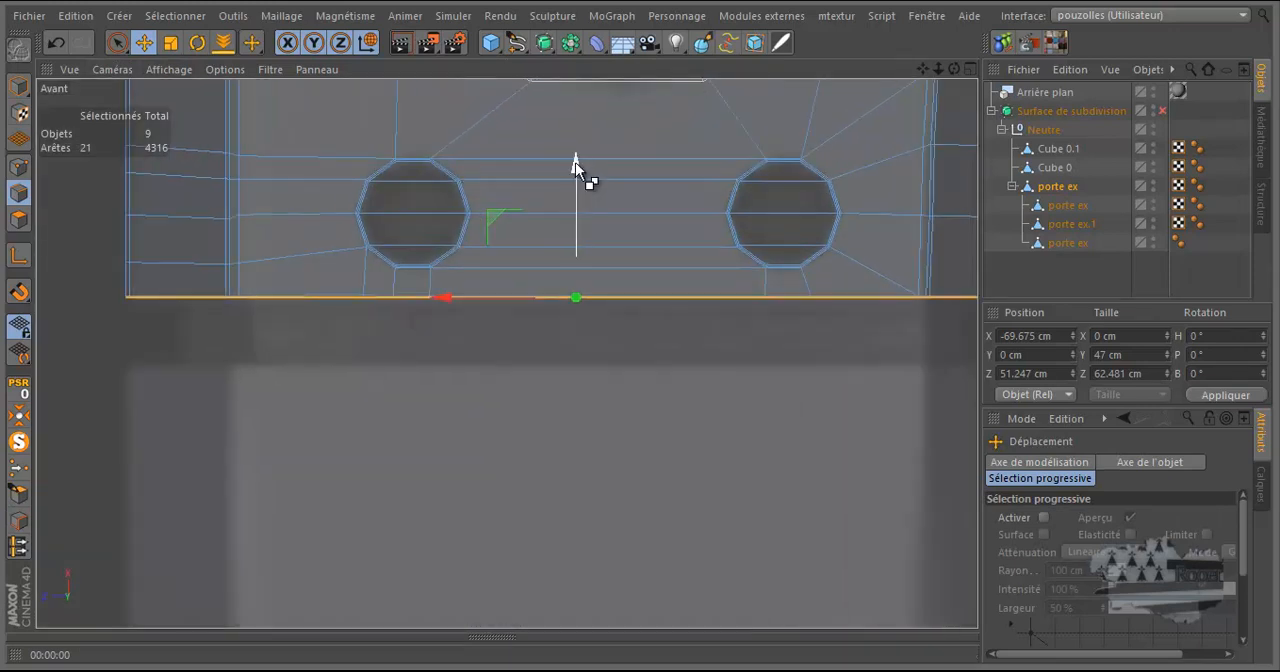
pyautogui.moveTo(575, 162); pyautogui.dragTo(578, 232)
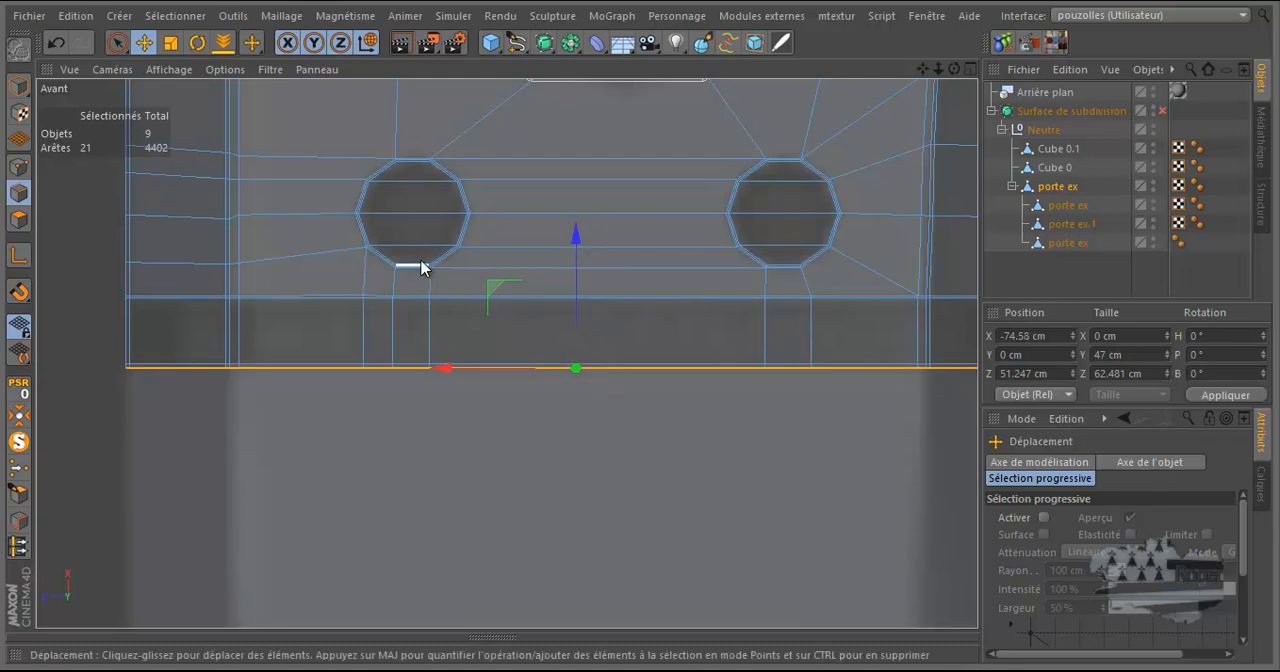
# Extrude the bottom edges once more and move them down to the lower end of the reference leg, at X -373.149 cm.
pyautogui.scroll(-4, 563, 189)
pyautogui.keyDown('ctrl'); pyautogui.moveTo(587, 148); pyautogui.dragTo(586, 345); pyautogui.keyUp('ctrl')
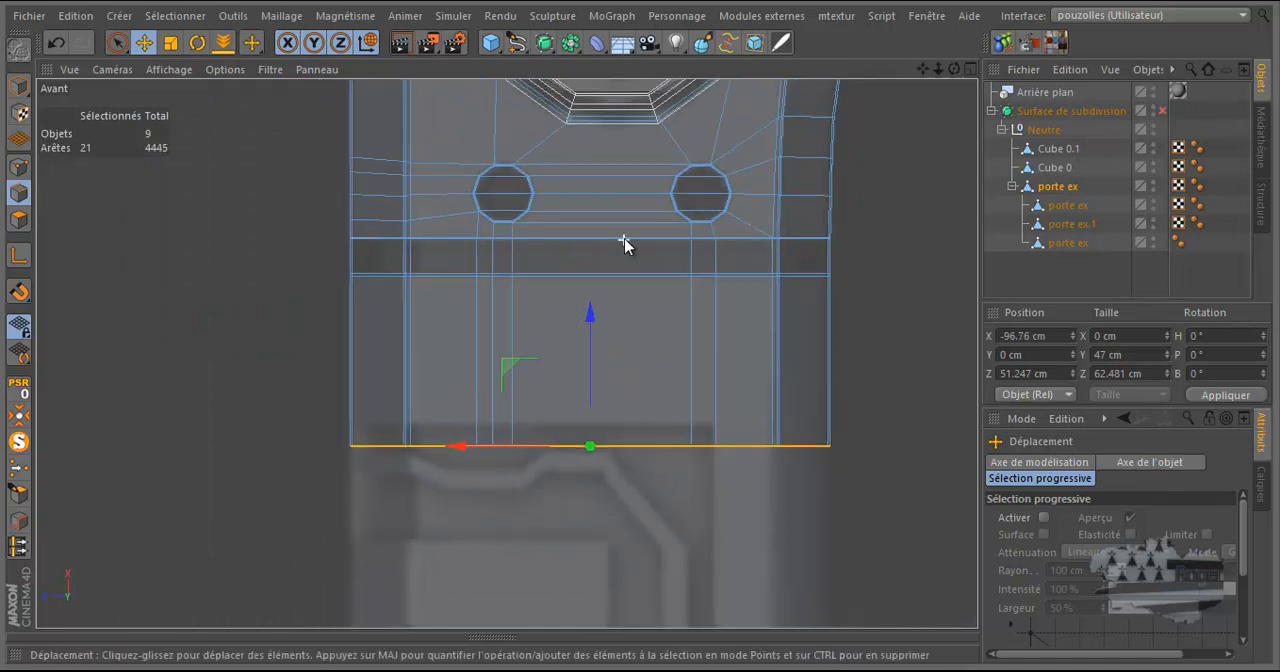
pyautogui.scroll(-6, 624, 252)
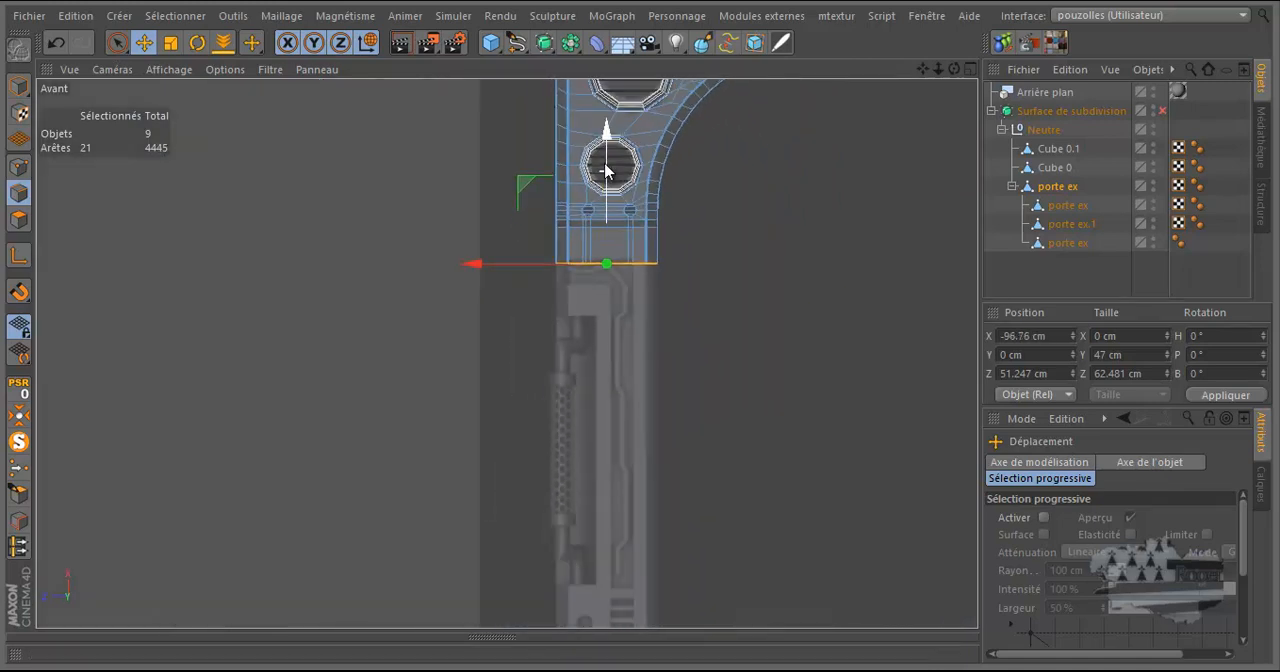
pyautogui.moveTo(605, 130); pyautogui.dragTo(606, 416)
pyautogui.scroll(-4, 596, 345)
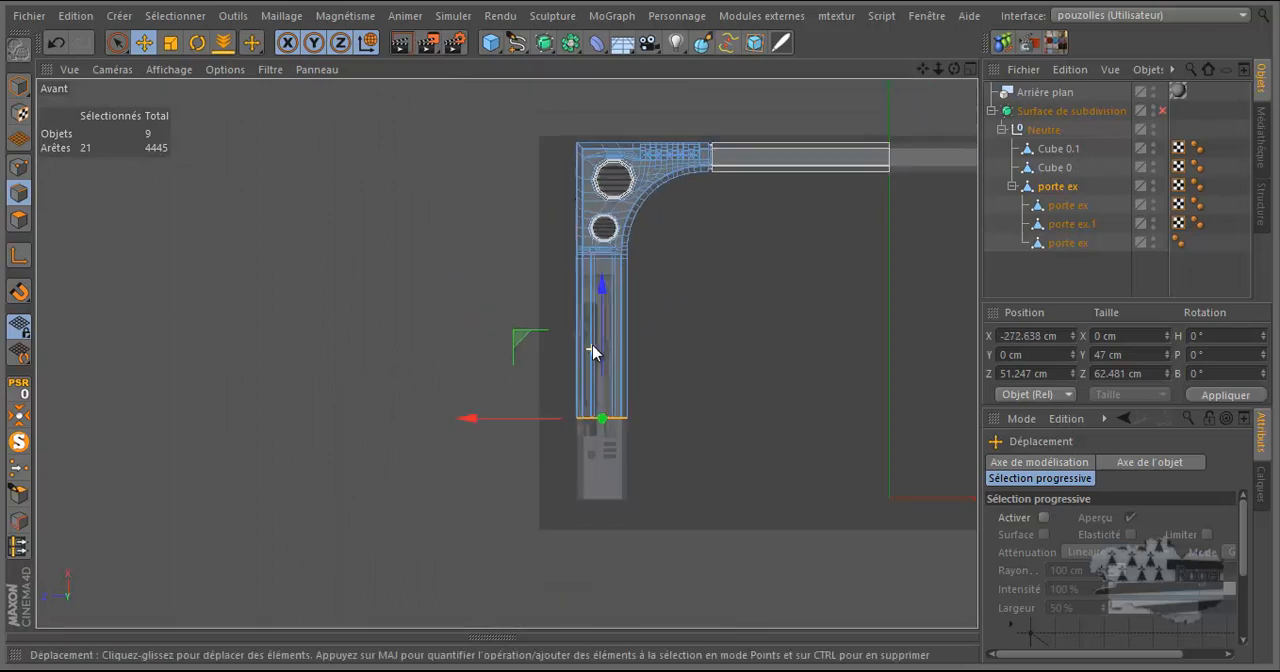
pyautogui.moveTo(602, 295); pyautogui.dragTo(597, 375)
pyautogui.scroll(6, 595, 507)
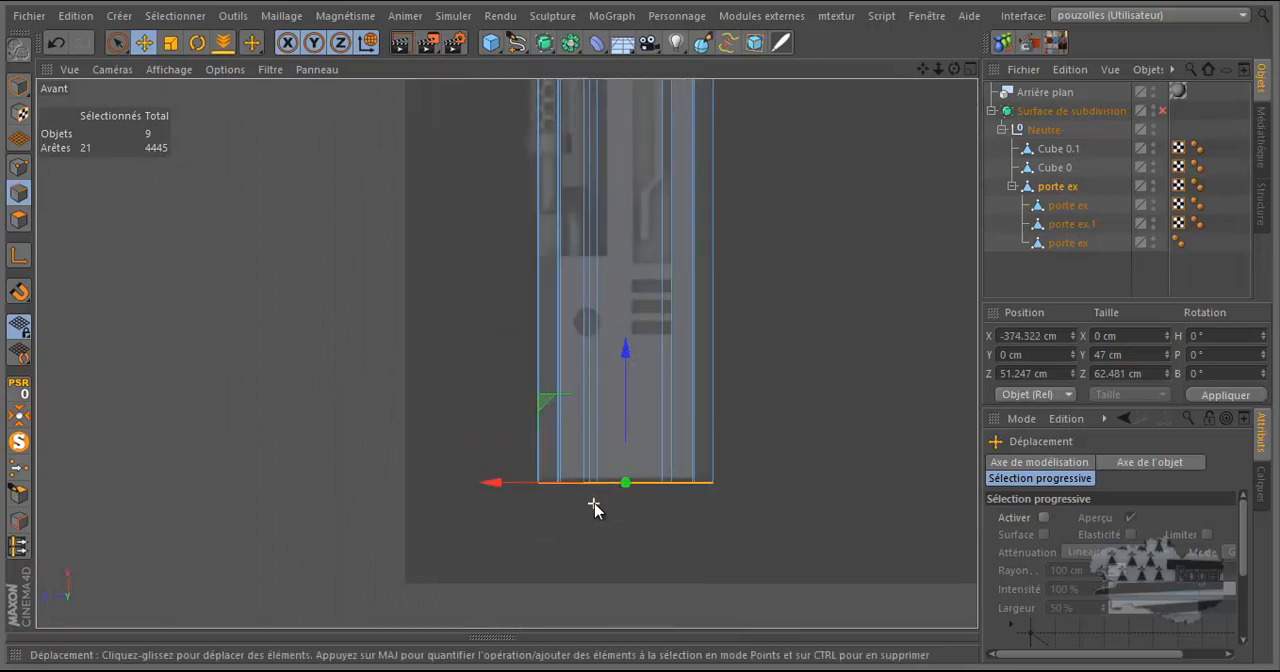
pyautogui.scroll(2, 609, 490)
pyautogui.moveTo(653, 352); pyautogui.dragTo(653, 353)
pyautogui.scroll(-5, 503, 475)
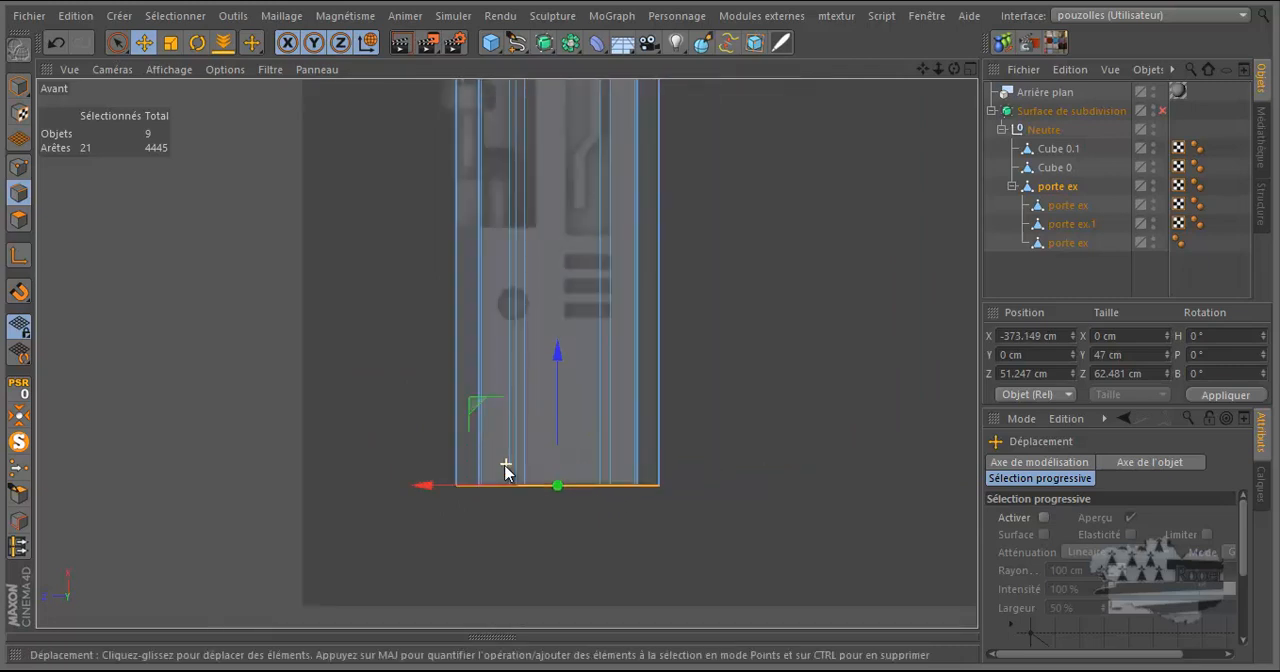
# Inspect the extended leg in perspective, focusing on the edge loops beneath the two small holes.
pyautogui.middleClick(420, 337)
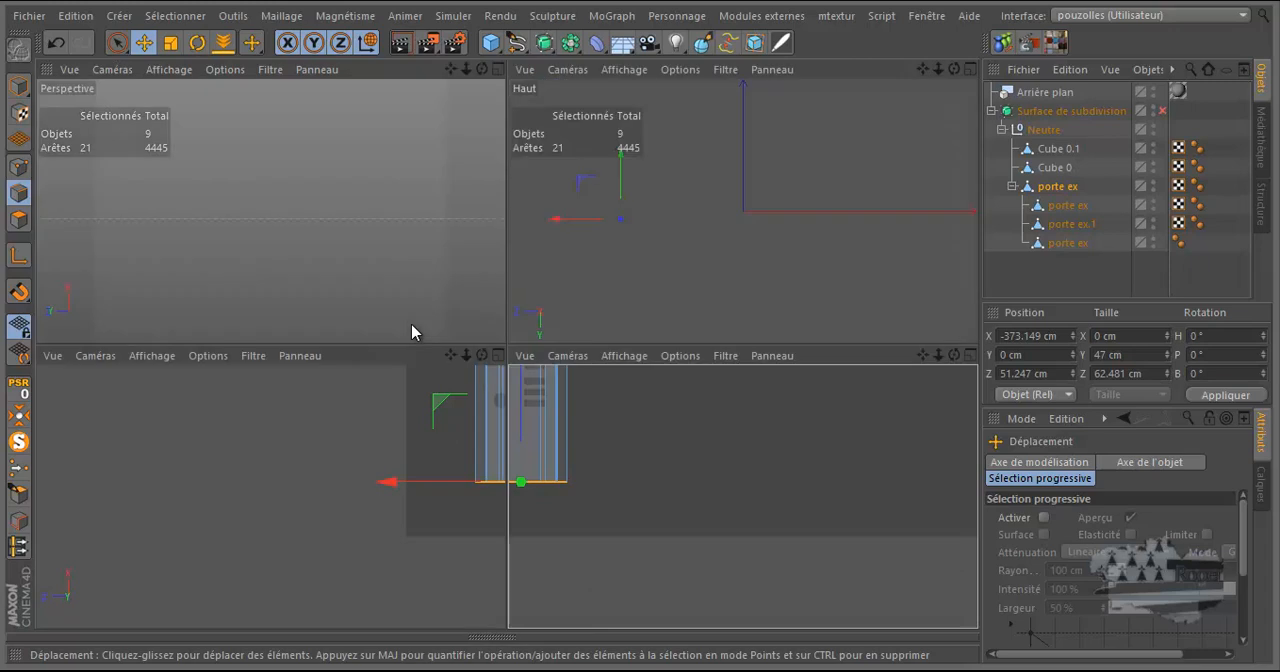
pyautogui.middleClick(396, 285)
pyautogui.scroll(-5, 580, 200)
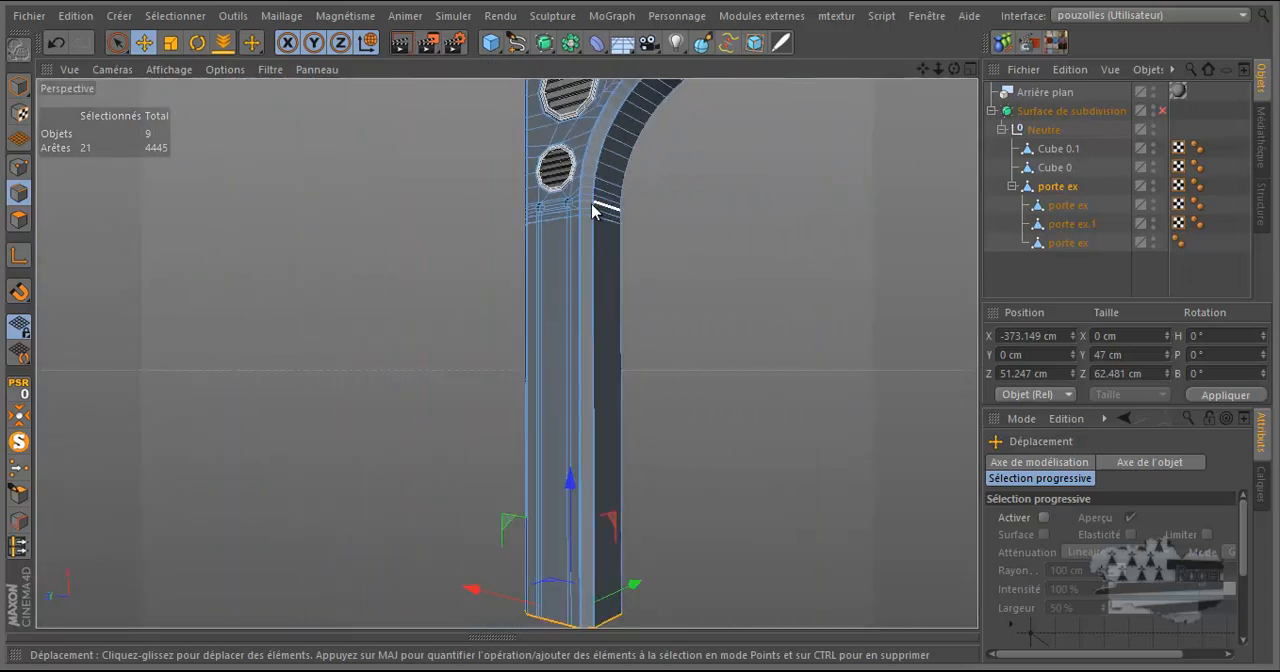
pyautogui.scroll(4, 580, 203)
pyautogui.scroll(5, 573, 207)
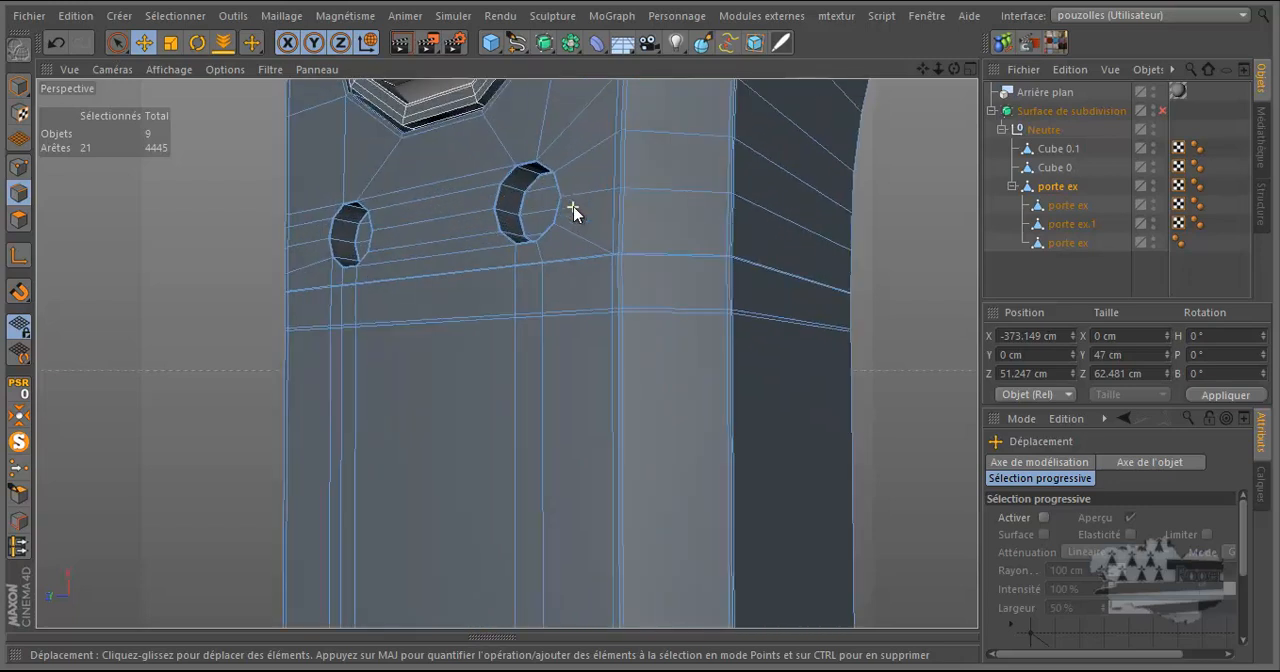
pyautogui.scroll(-6, 329, 403)
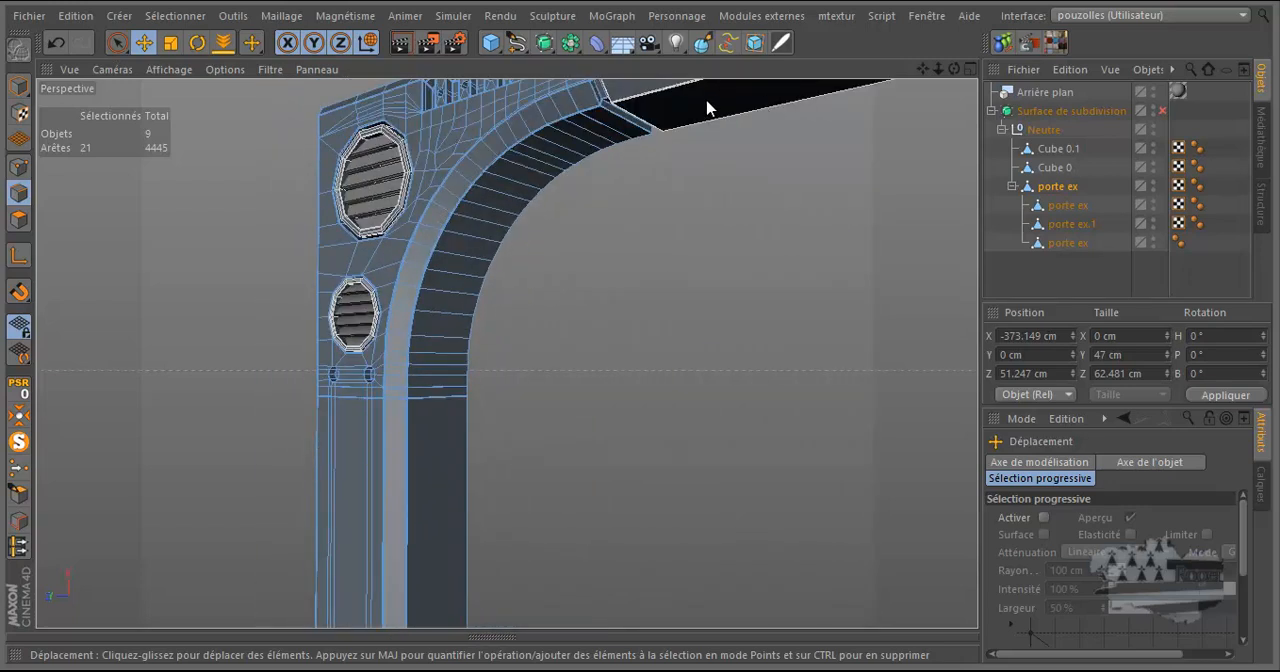
pyautogui.scroll(5, 340, 414)
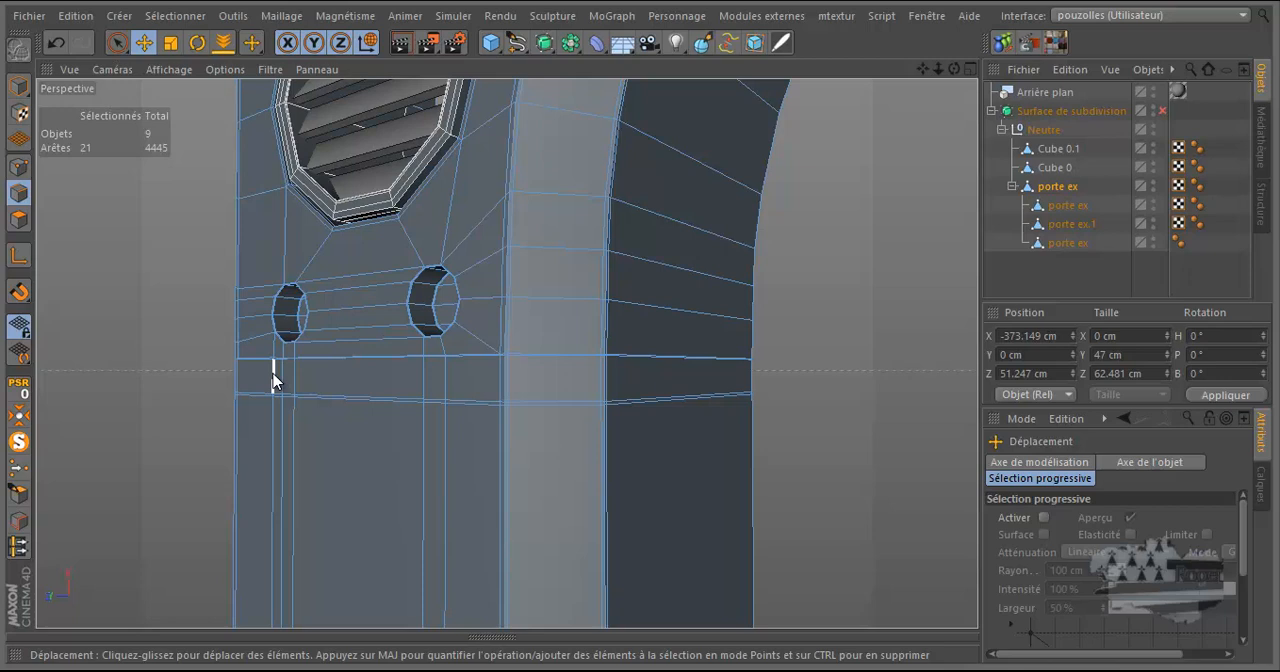
# Ring-select the polygon band running across the part just beneath the two small holes.
pyautogui.scroll(-6, 573, 303)
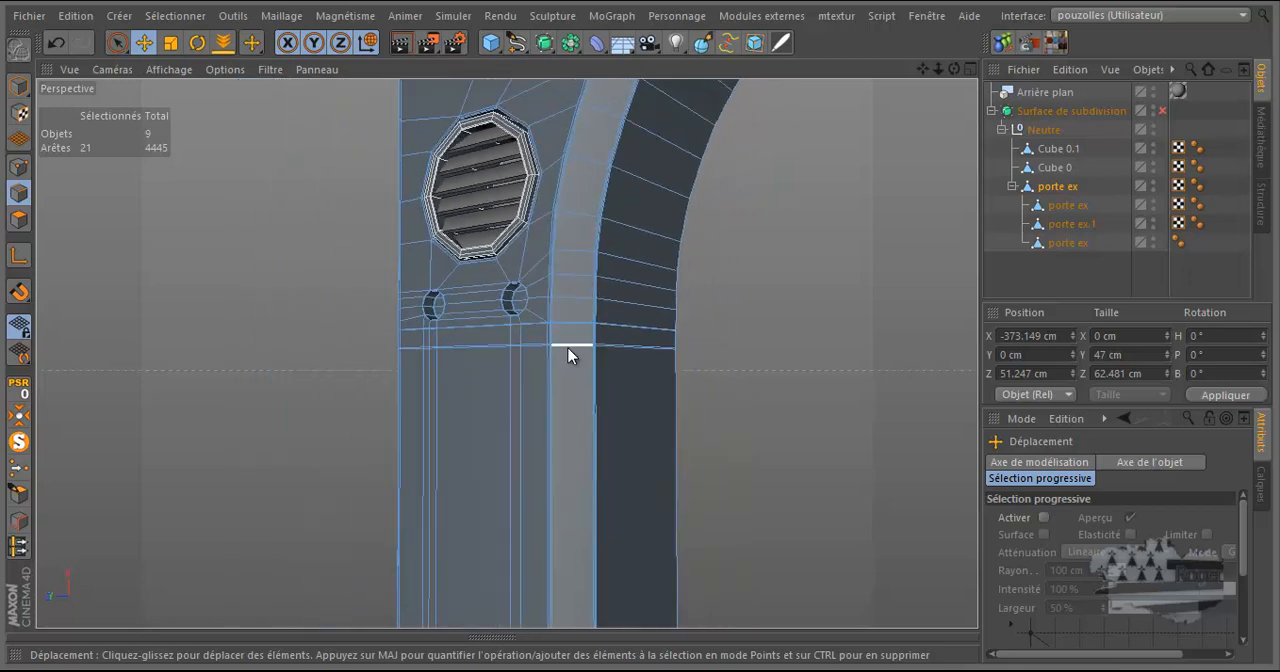
pyautogui.scroll(5, 551, 367)
pyautogui.scroll(4, 503, 334)
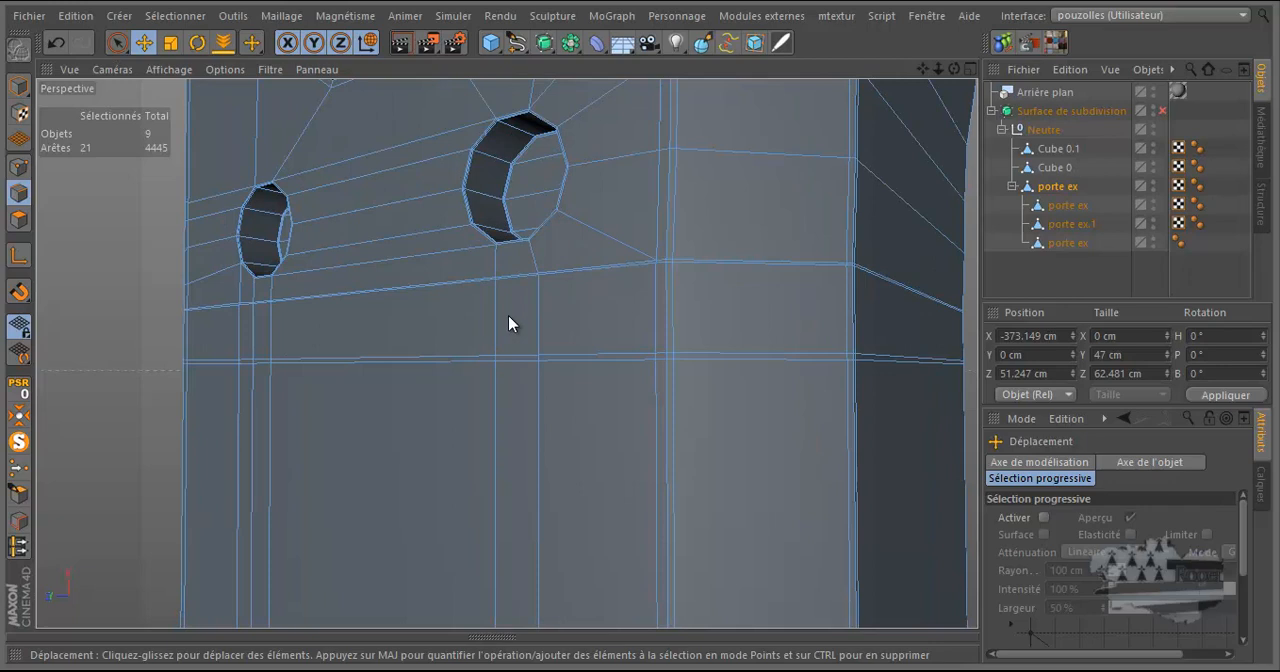
pyautogui.press('u')
pyautogui.press('b')
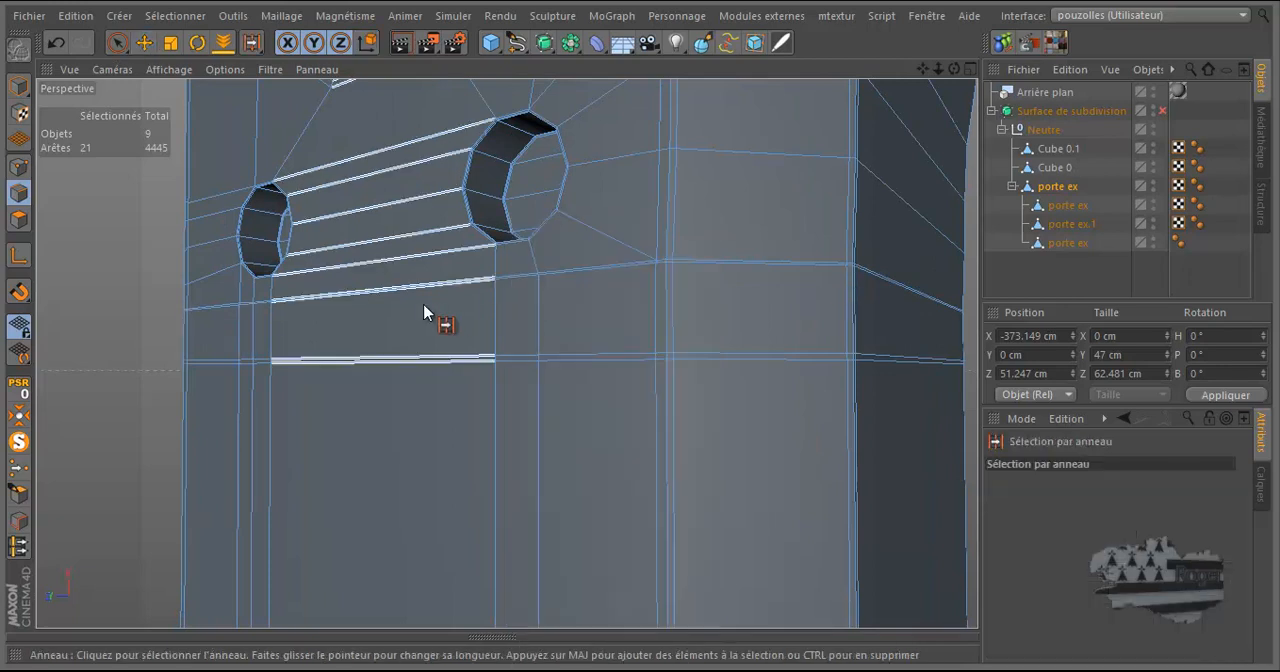
pyautogui.click(21, 229)
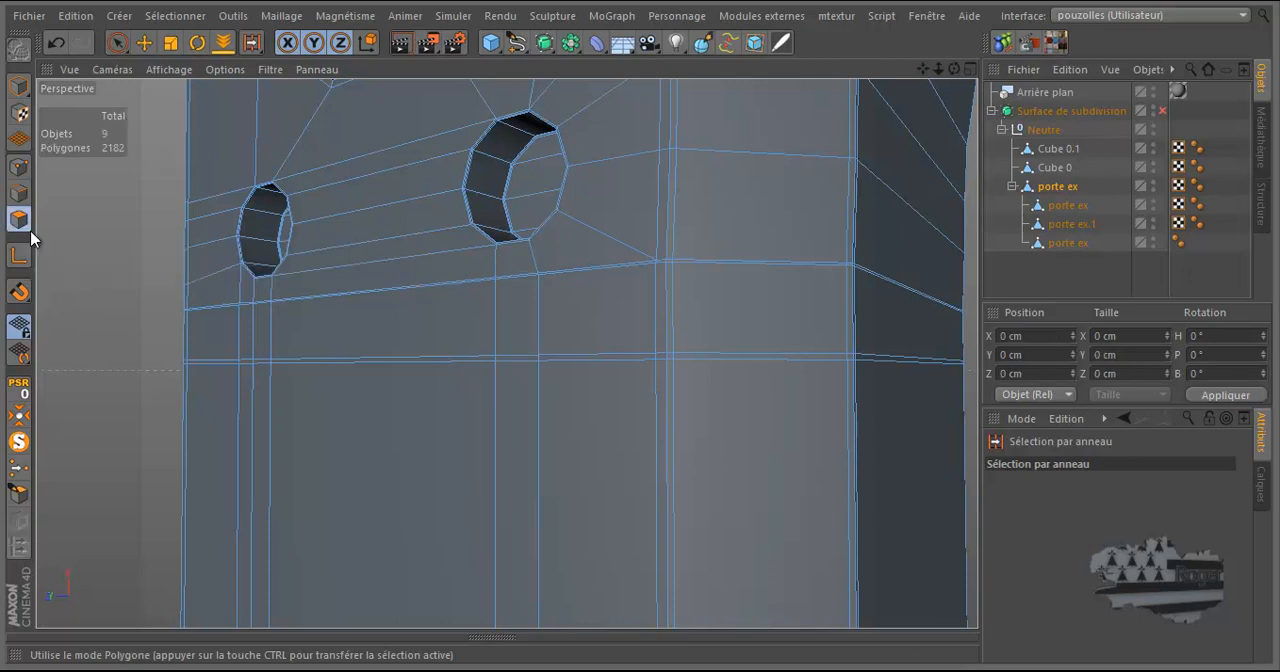
pyautogui.click(257, 334)
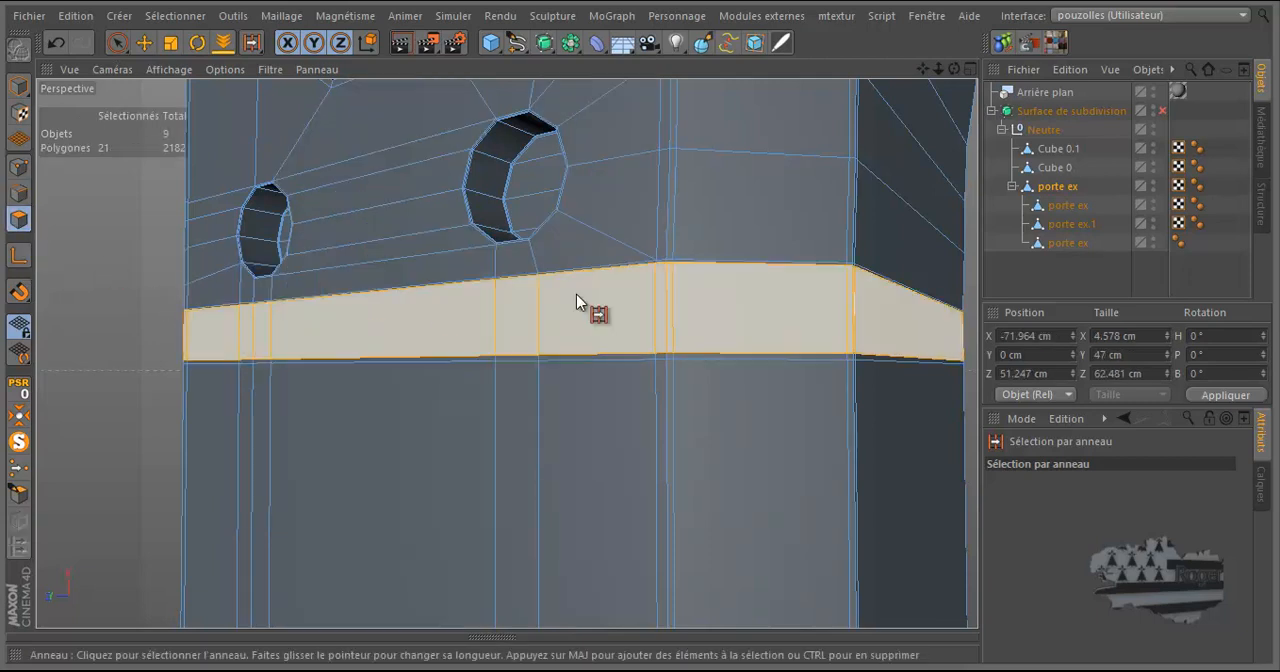
pyautogui.scroll(2, 798, 304)
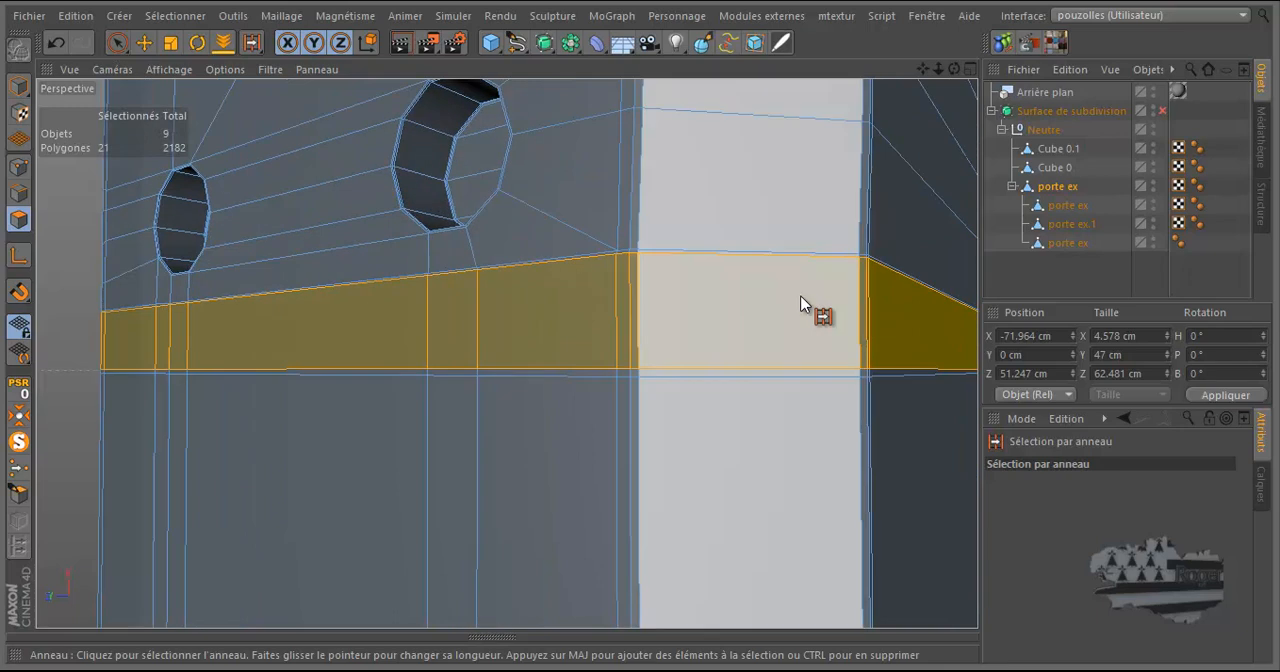
pyautogui.scroll(-1, 800, 304)
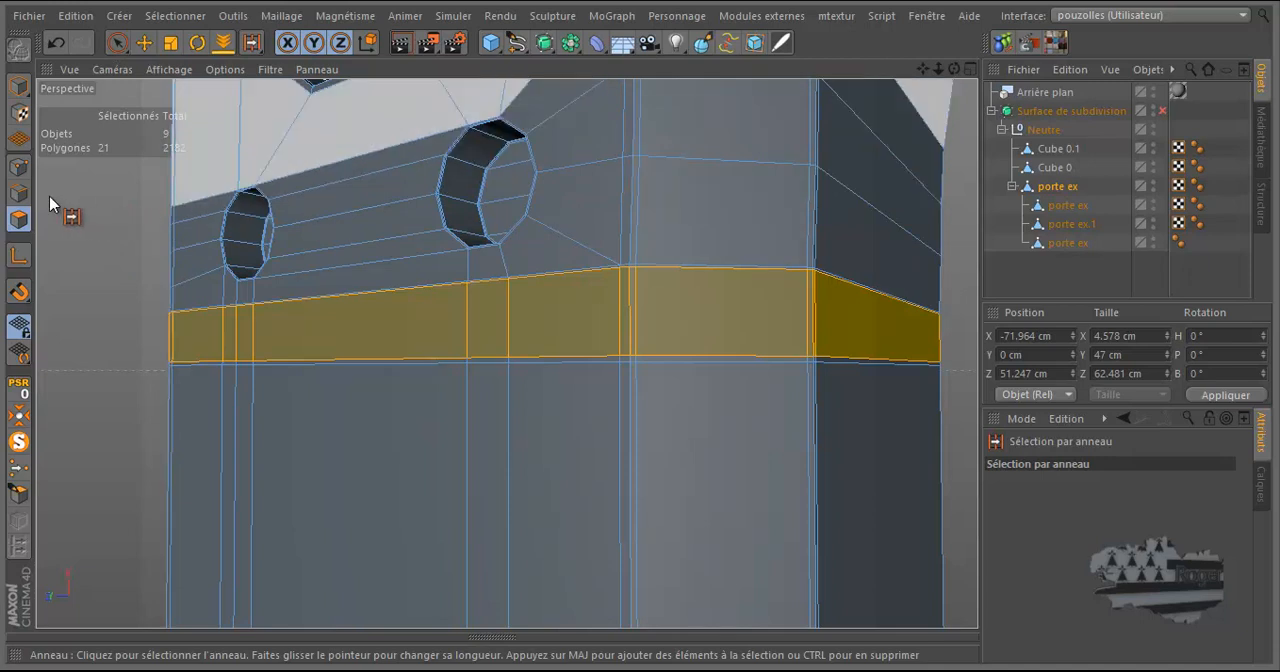
# In edge mode, select the band's vertical edges flanking the corner between the beveled face and the dark inner side.
pyautogui.click(18, 193)
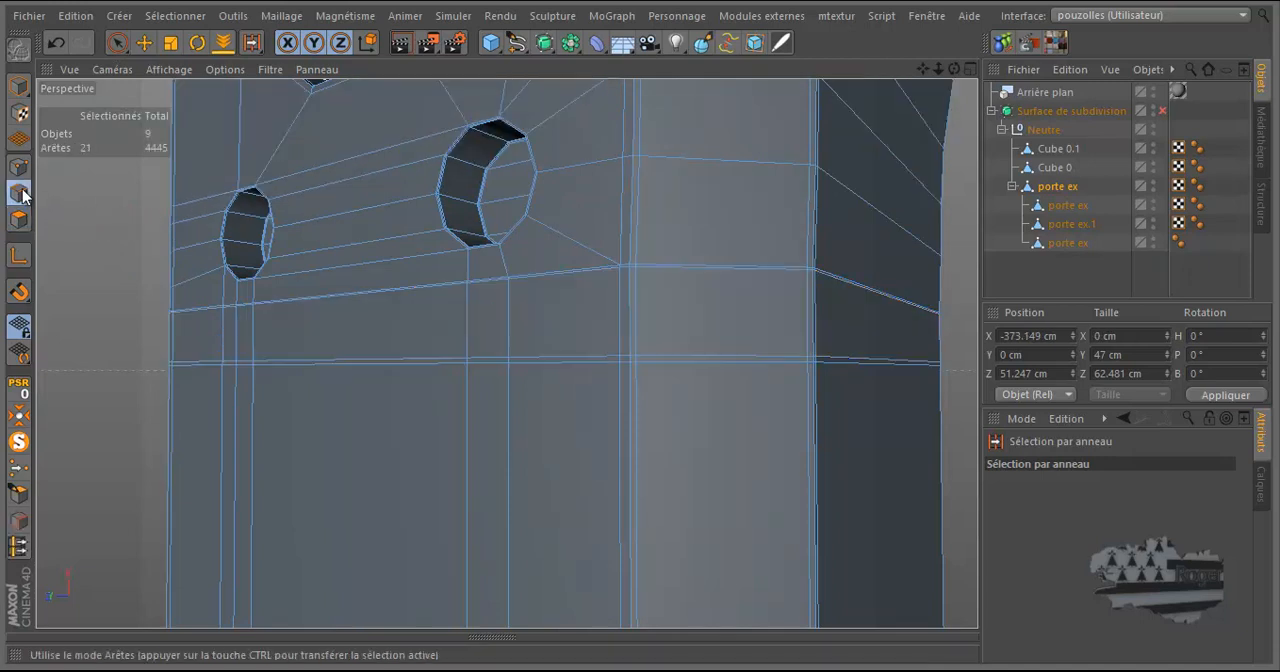
pyautogui.click(144, 42)
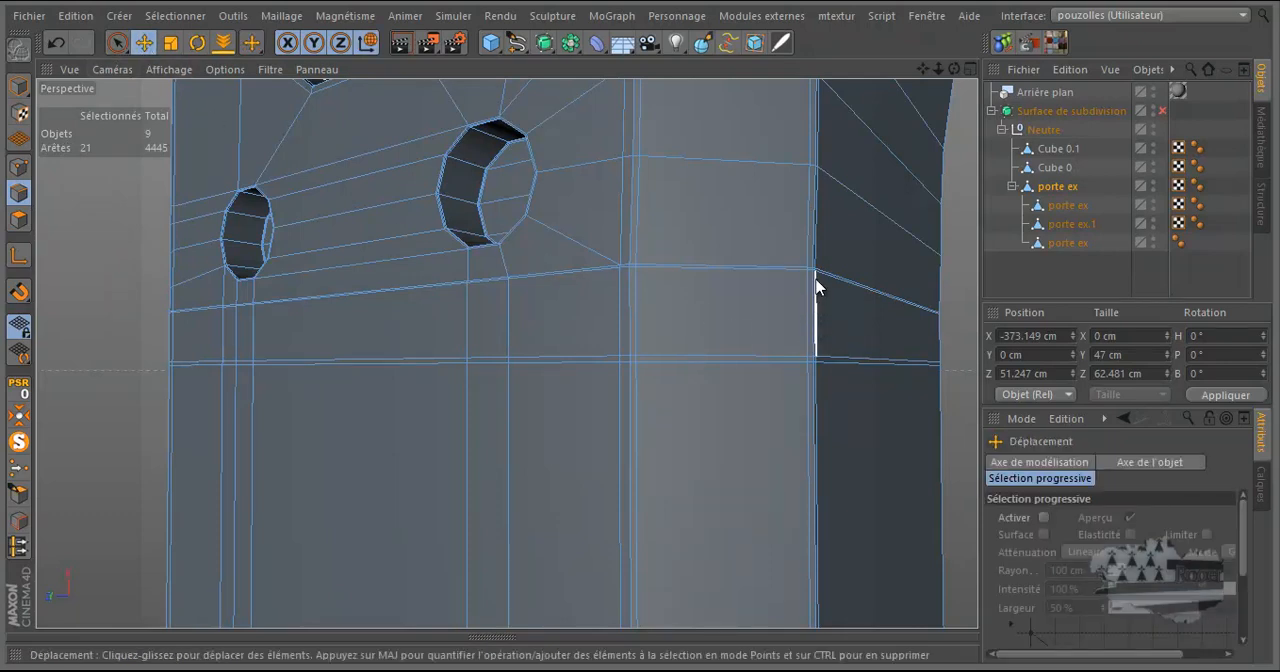
pyautogui.scroll(3, 816, 290)
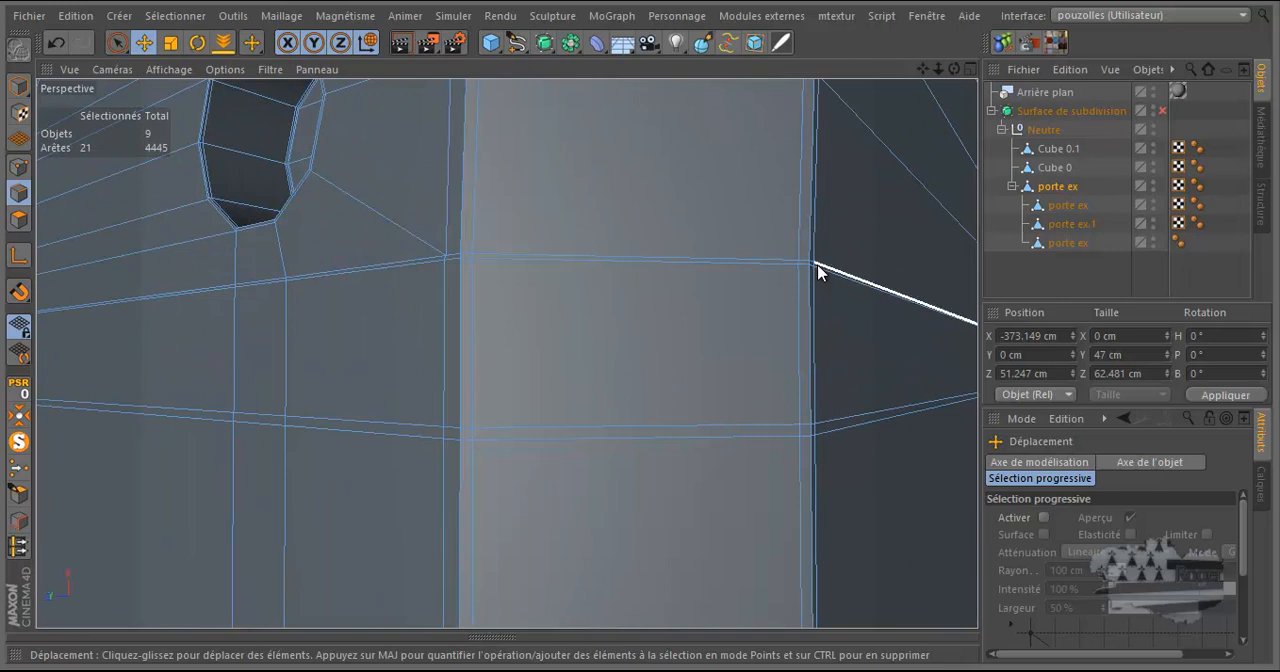
pyautogui.click(815, 272)
pyautogui.keyDown('shift'); pyautogui.click(801, 288); pyautogui.keyUp('shift')
pyautogui.keyDown('shift'); pyautogui.click(817, 298); pyautogui.keyUp('shift')
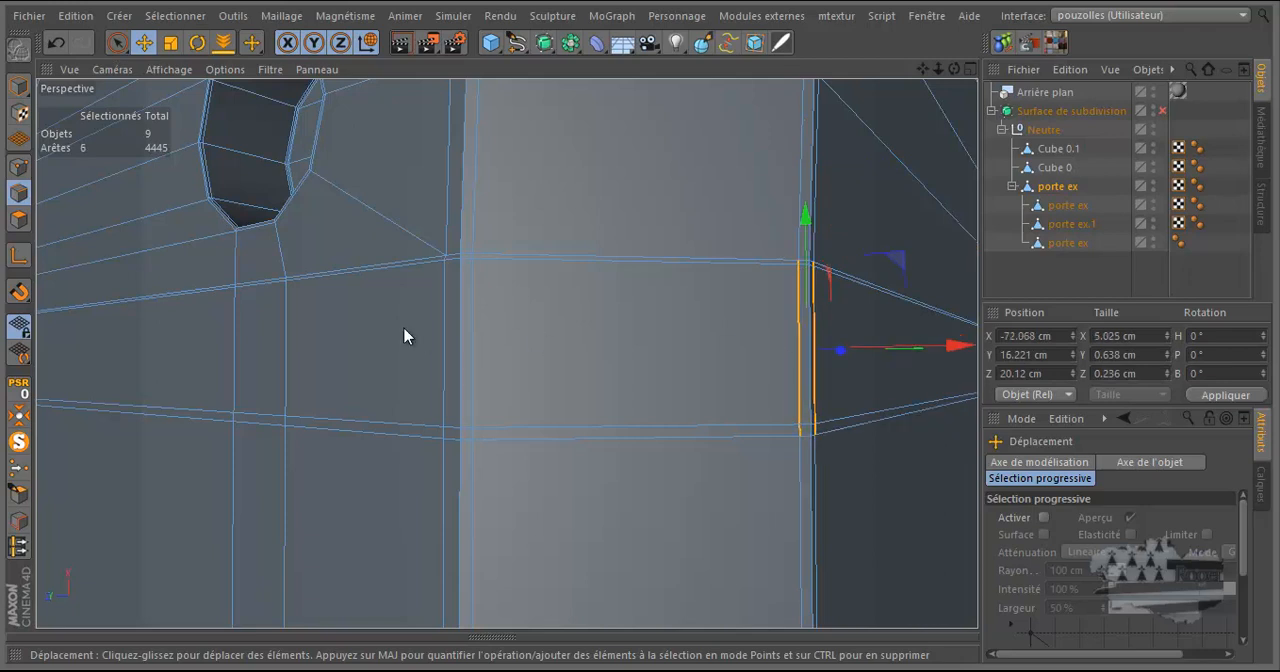
# Add the two vertical edges flanking the beveled face's other corner, nearer the holes, to the edge selection.
pyautogui.scroll(4, 423, 280)
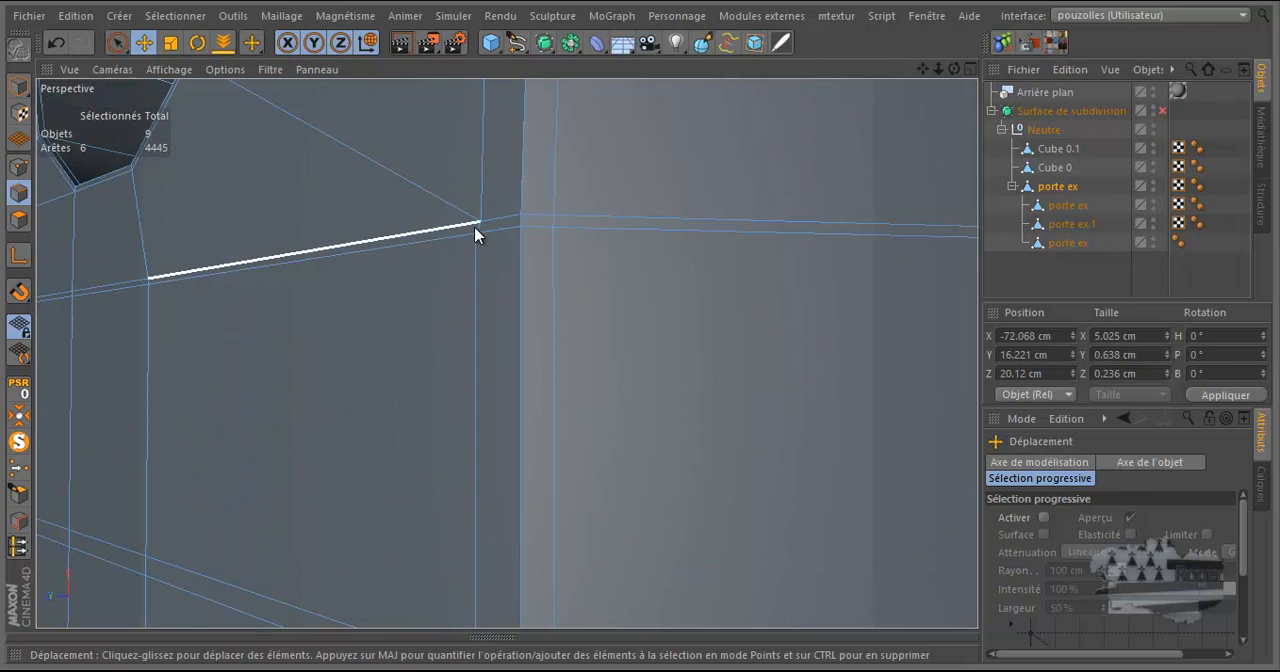
pyautogui.keyDown('shift'); pyautogui.click(479, 227); pyautogui.keyUp('shift')
pyautogui.keyDown('shift'); pyautogui.click(546, 263); pyautogui.keyUp('shift')
pyautogui.keyDown('shift'); pyautogui.click(474, 306); pyautogui.keyUp('shift')
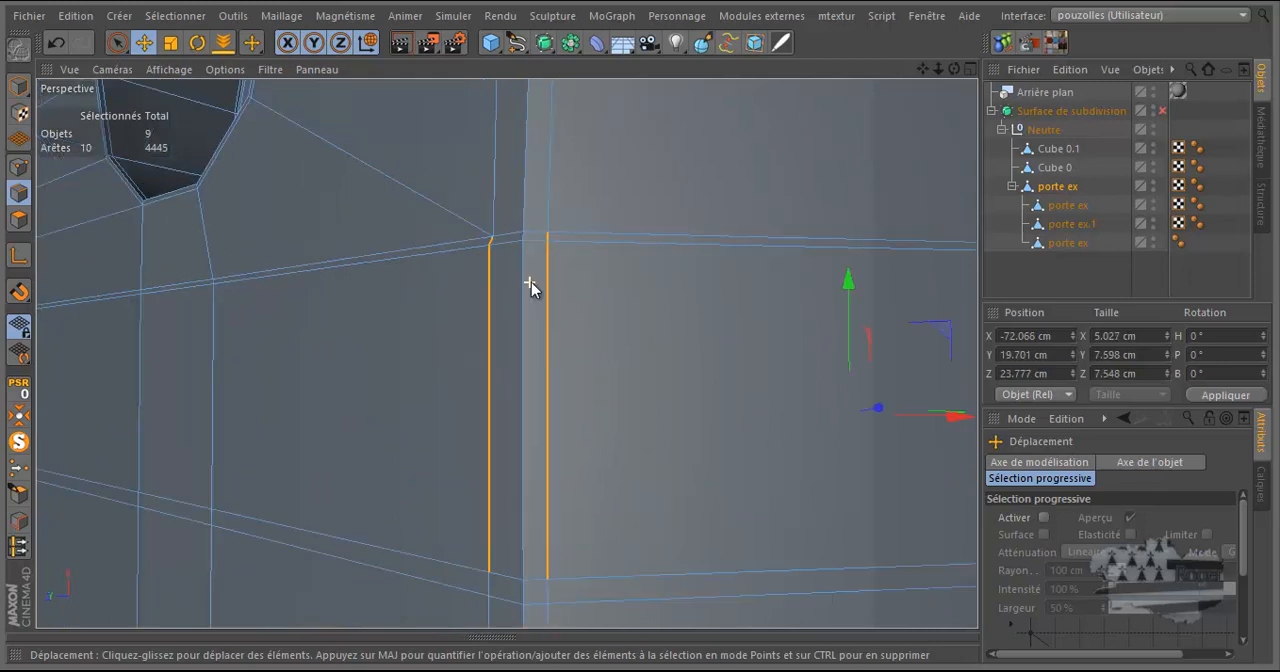
pyautogui.keyDown('alt'); pyautogui.moveTo(531, 289); pyautogui.dragTo(641, 285); pyautogui.keyUp('alt')
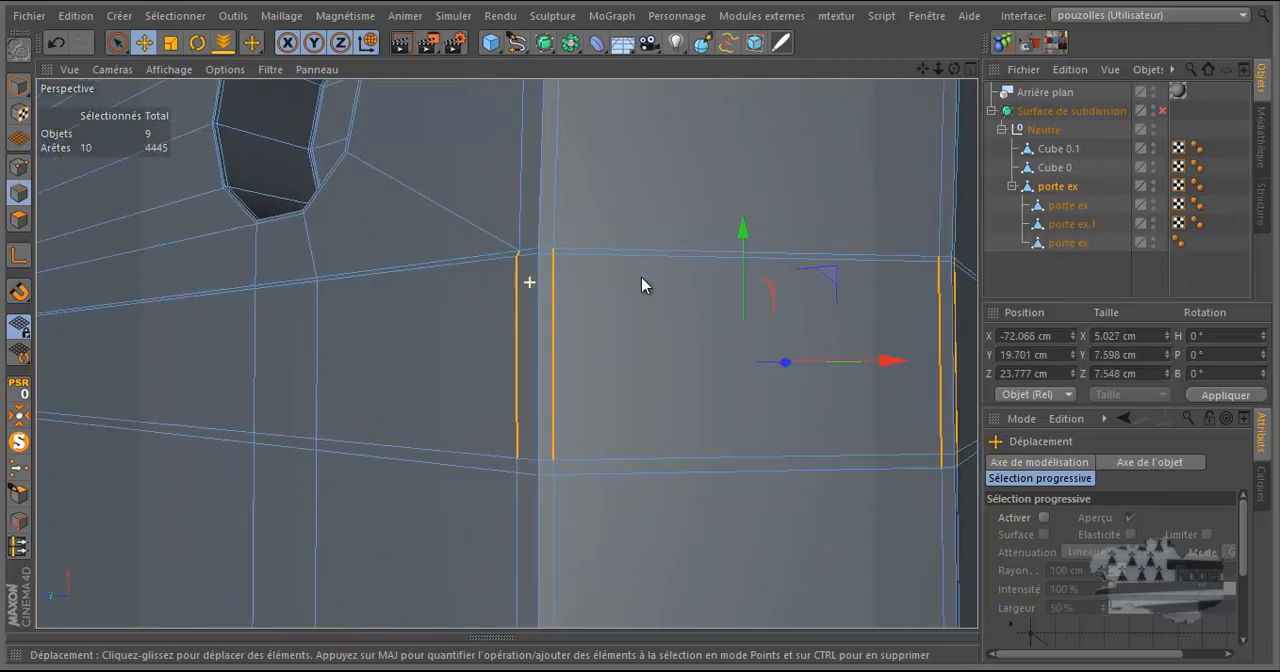
# Add the short vertical segments between the band's two lower loops, from the beveled corner to below the larger hole.
pyautogui.keyDown('shift'); pyautogui.click(551, 466); pyautogui.keyUp('shift')
pyautogui.keyDown('shift'); pyautogui.click(516, 463); pyautogui.keyUp('shift')
pyautogui.keyDown('shift'); pyautogui.click(306, 443); pyautogui.keyUp('shift')
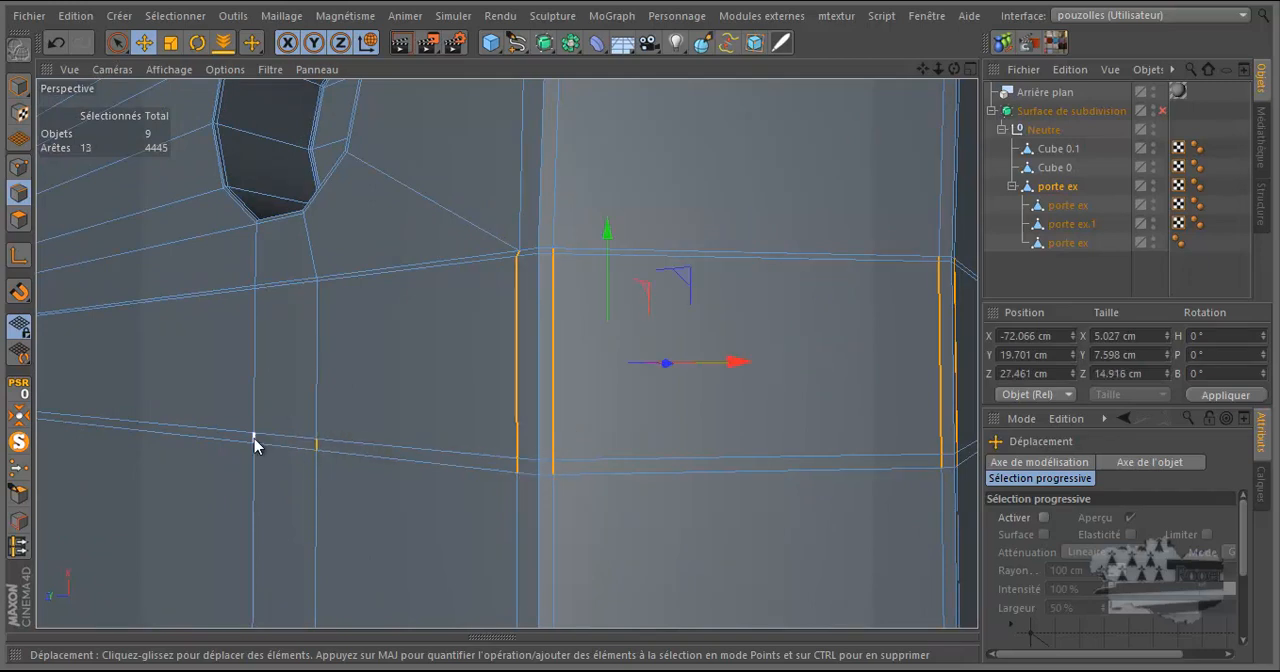
pyautogui.keyDown('shift'); pyautogui.click(255, 440); pyautogui.keyUp('shift')
# Use ring selection to add all vertical edges across the band's main row and the thin row above it.
pyautogui.press('u')
pyautogui.press('b')
pyautogui.keyDown('alt'); pyautogui.moveTo(361, 328); pyautogui.dragTo(289, 285); pyautogui.keyUp('alt')
pyautogui.scroll(4, 280, 286)
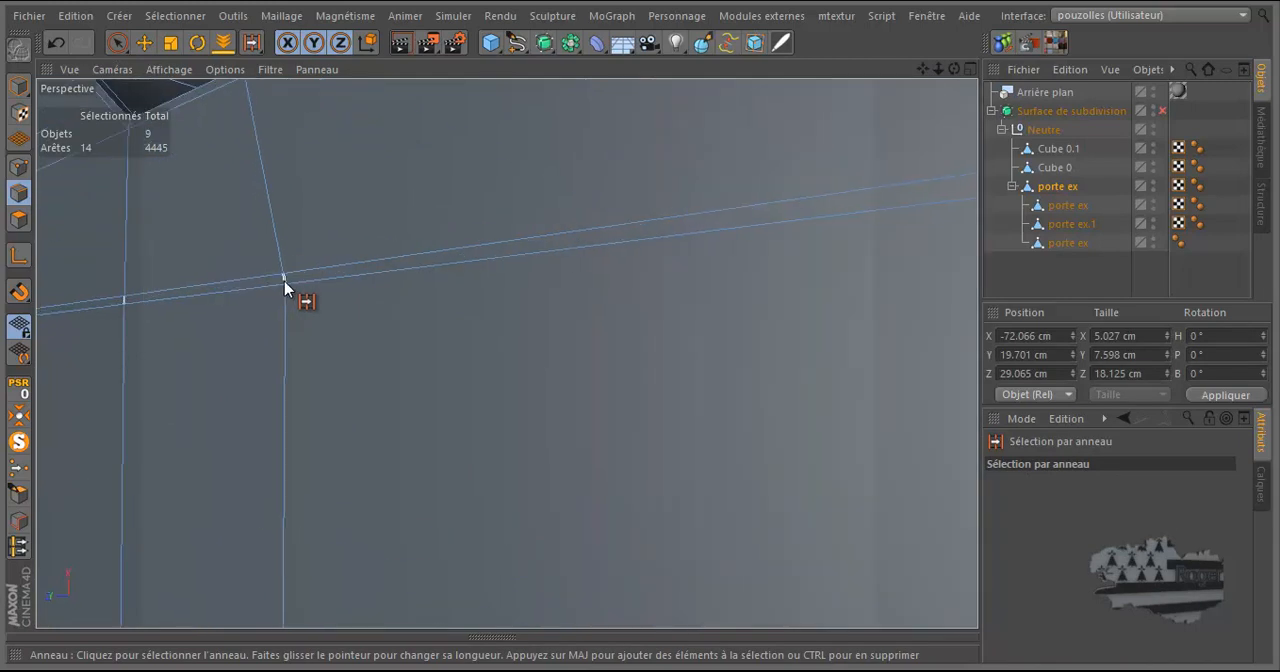
pyautogui.keyDown('shift'); pyautogui.click(285, 300); pyautogui.keyUp('shift')
pyautogui.scroll(-4, 300, 300)
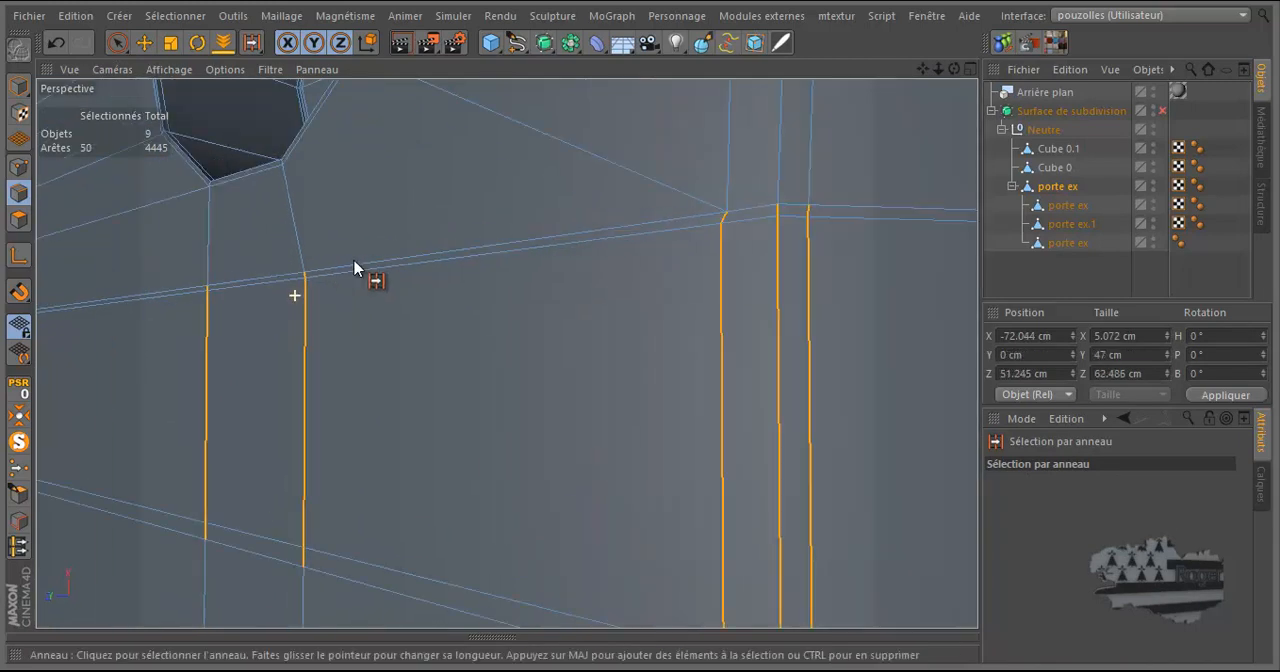
# Add the ring of short vertical edges in the thin row at the band's lower border to the selection.
pyautogui.scroll(3, 312, 478)
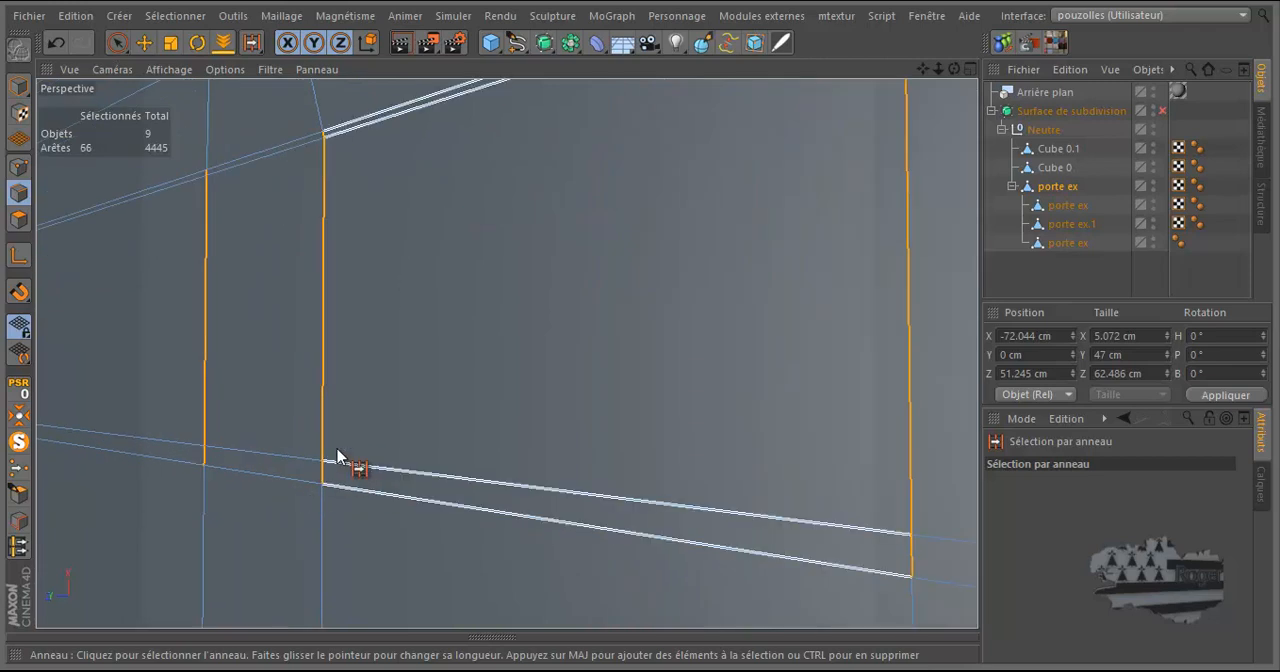
pyautogui.keyDown('shift'); pyautogui.click(334, 471); pyautogui.keyUp('shift')
pyautogui.scroll(-3, 380, 430)
pyautogui.scroll(-2, 393, 410)
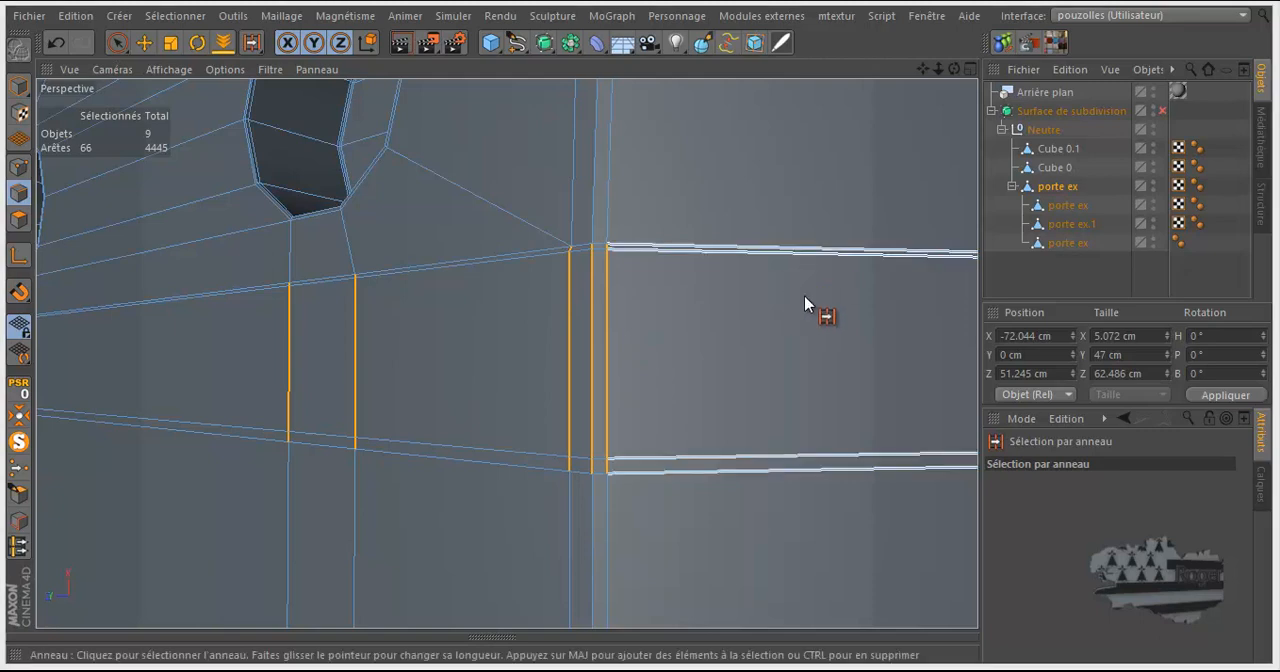
pyautogui.scroll(-7, 834, 236)
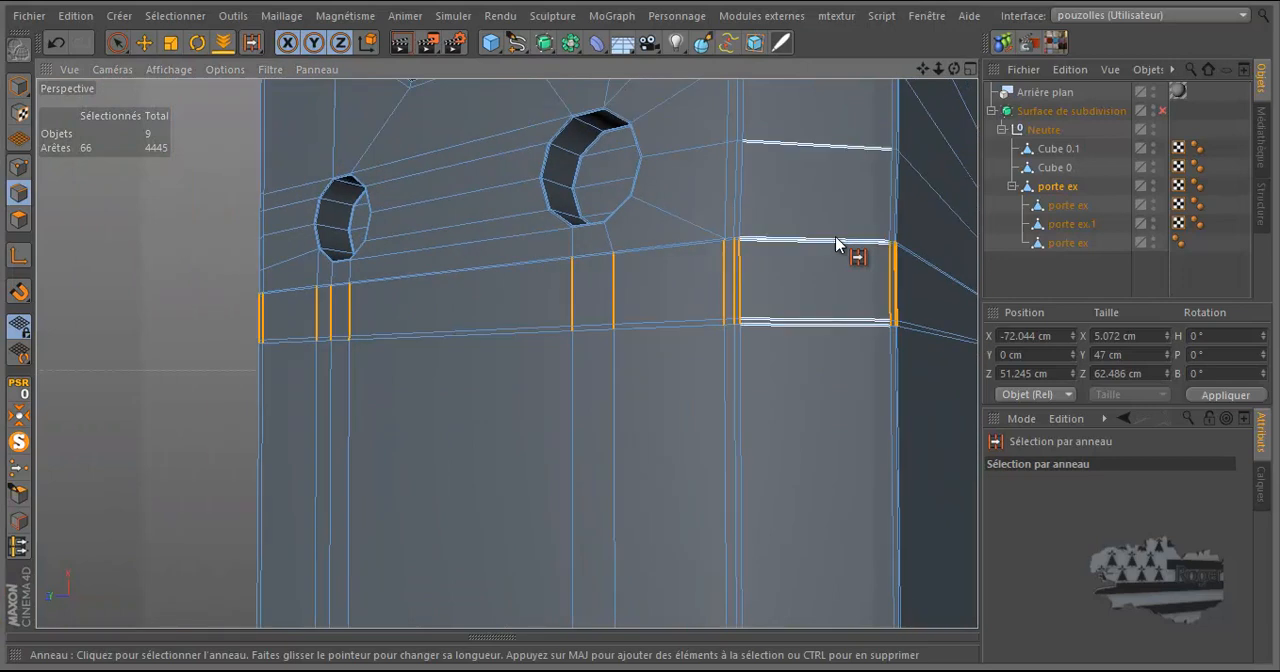
# Deselect the three segments of the middle vertical edge at the corner between the beveled face and the dark inner side.
pyautogui.scroll(-1, 604, 283)
pyautogui.scroll(6, 920, 294)
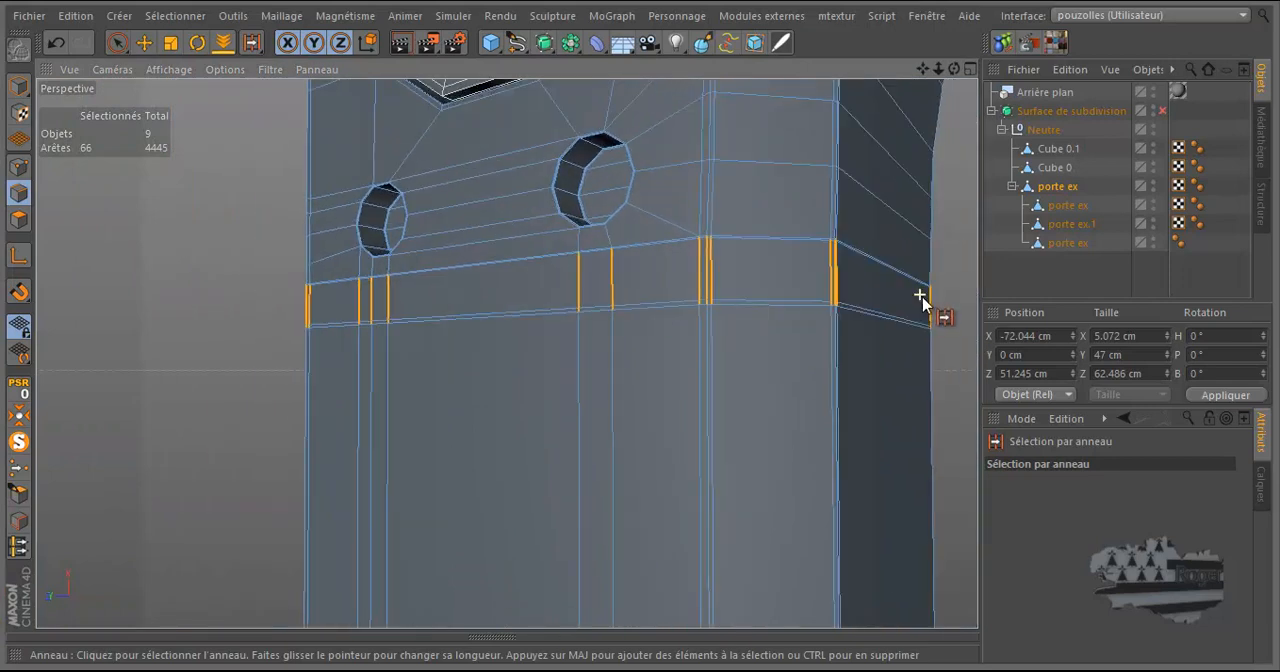
pyautogui.scroll(1, 926, 302)
pyautogui.scroll(-1, 894, 314)
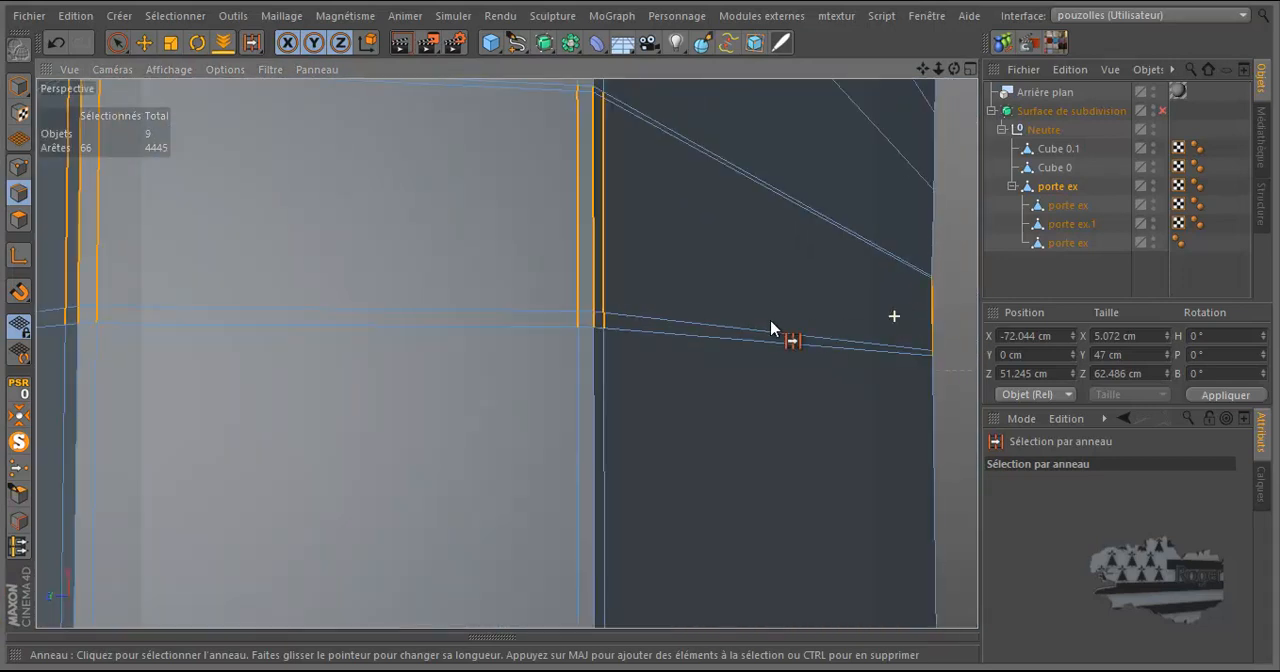
pyautogui.click(144, 42)
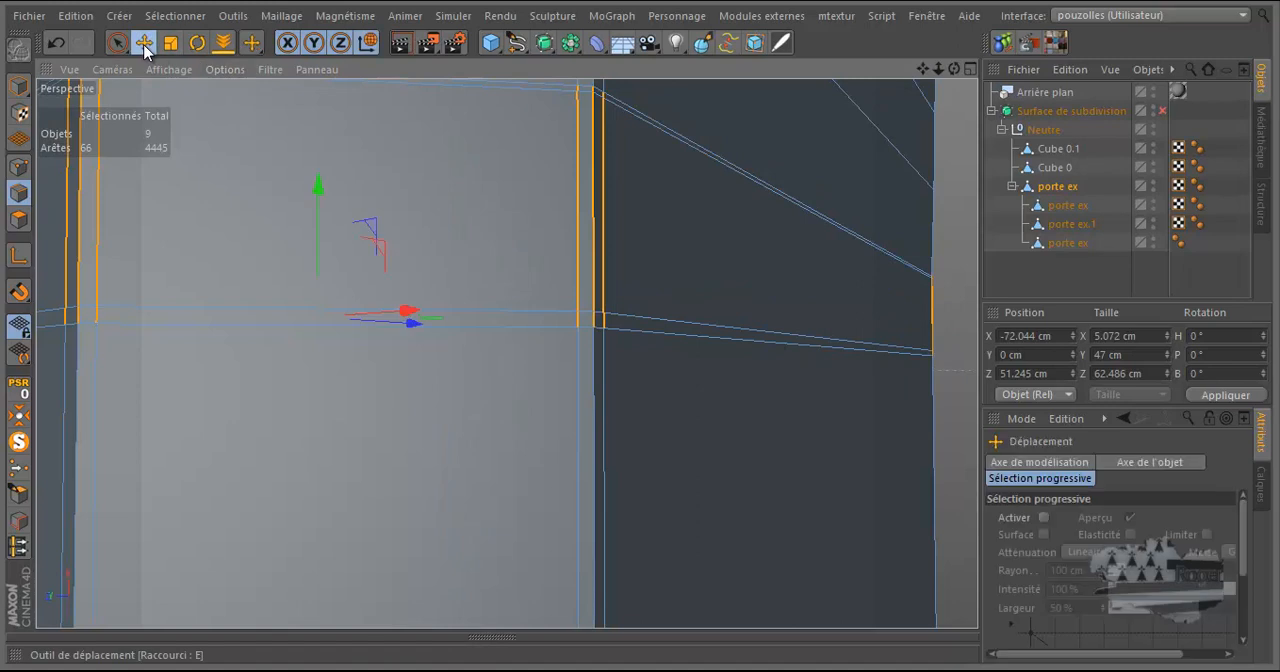
pyautogui.keyDown('ctrl'); pyautogui.click(592, 88); pyautogui.keyUp('ctrl')
pyautogui.keyDown('ctrl'); pyautogui.click(592, 123); pyautogui.keyUp('ctrl')
pyautogui.keyDown('ctrl'); pyautogui.click(586, 319); pyautogui.keyUp('ctrl')
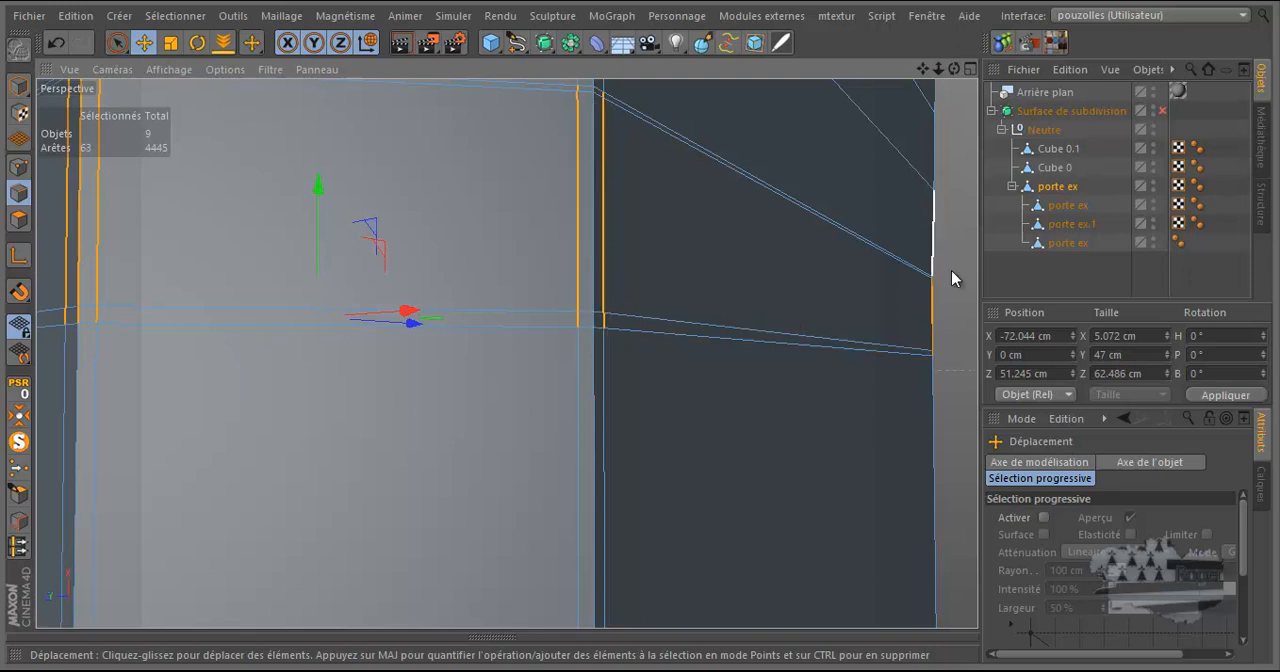
# Deselect the band's vertical edge segments at the outer end of the dark inner side with the selection brush.
pyautogui.moveTo(923, 70); pyautogui.dragTo(818, 70)
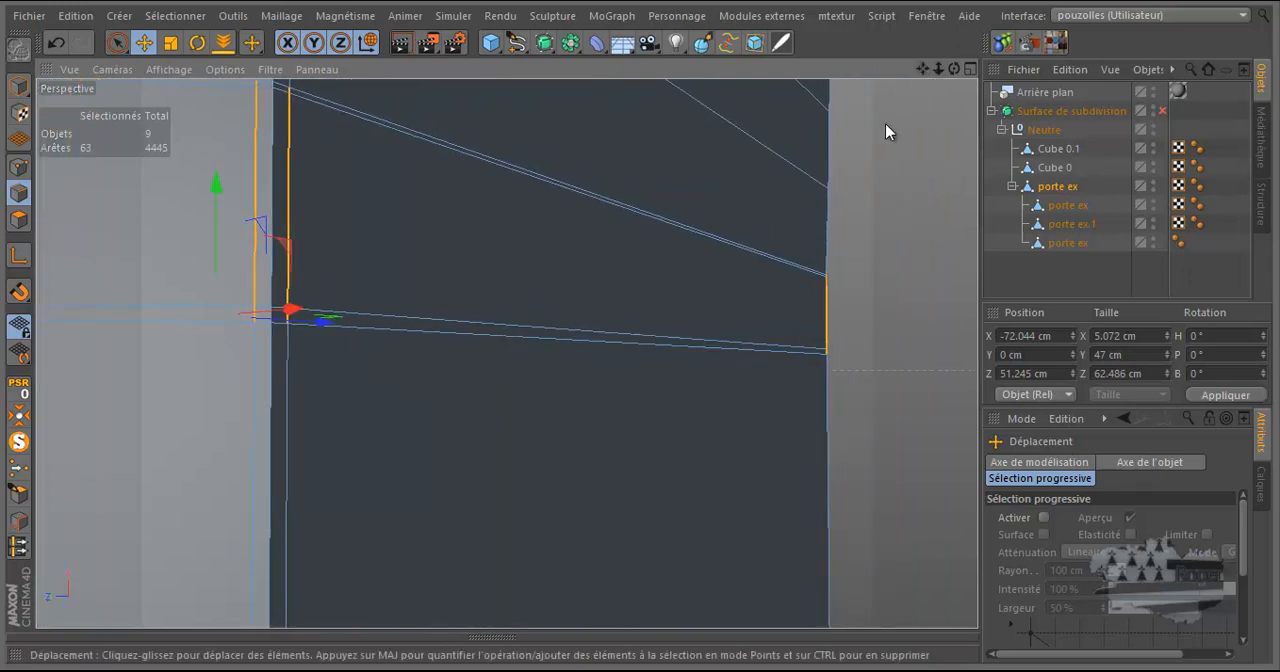
pyautogui.scroll(5, 835, 290)
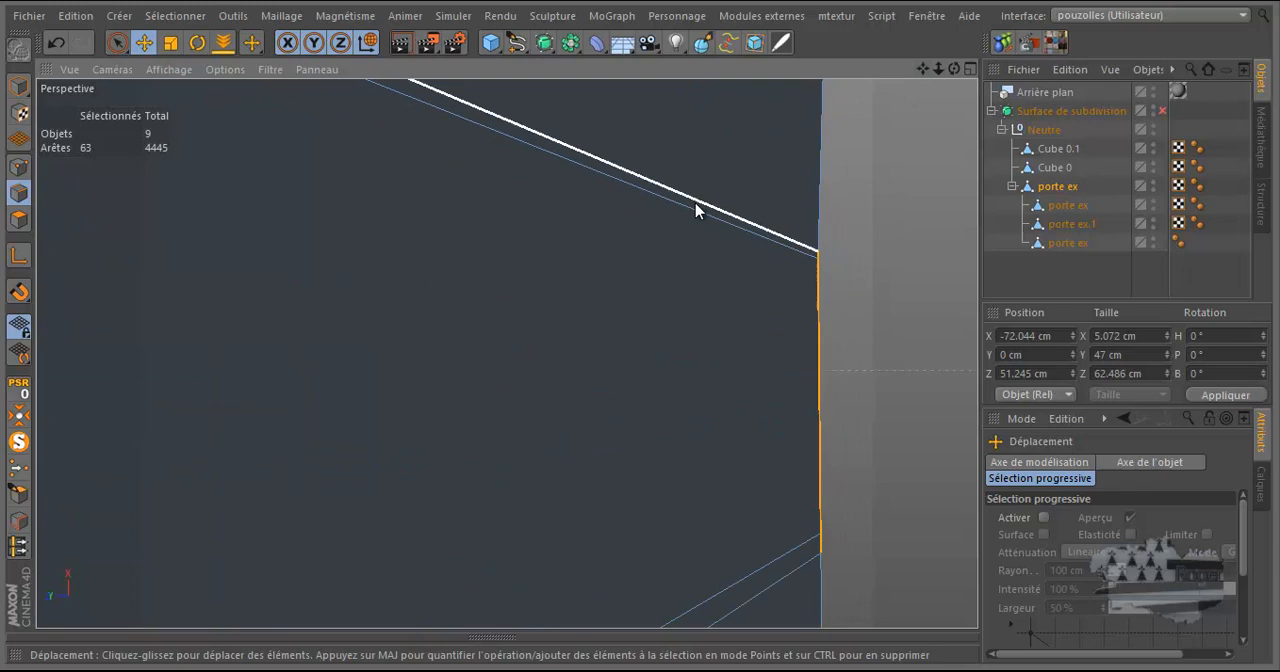
pyautogui.click(175, 15)
pyautogui.click(190, 36)
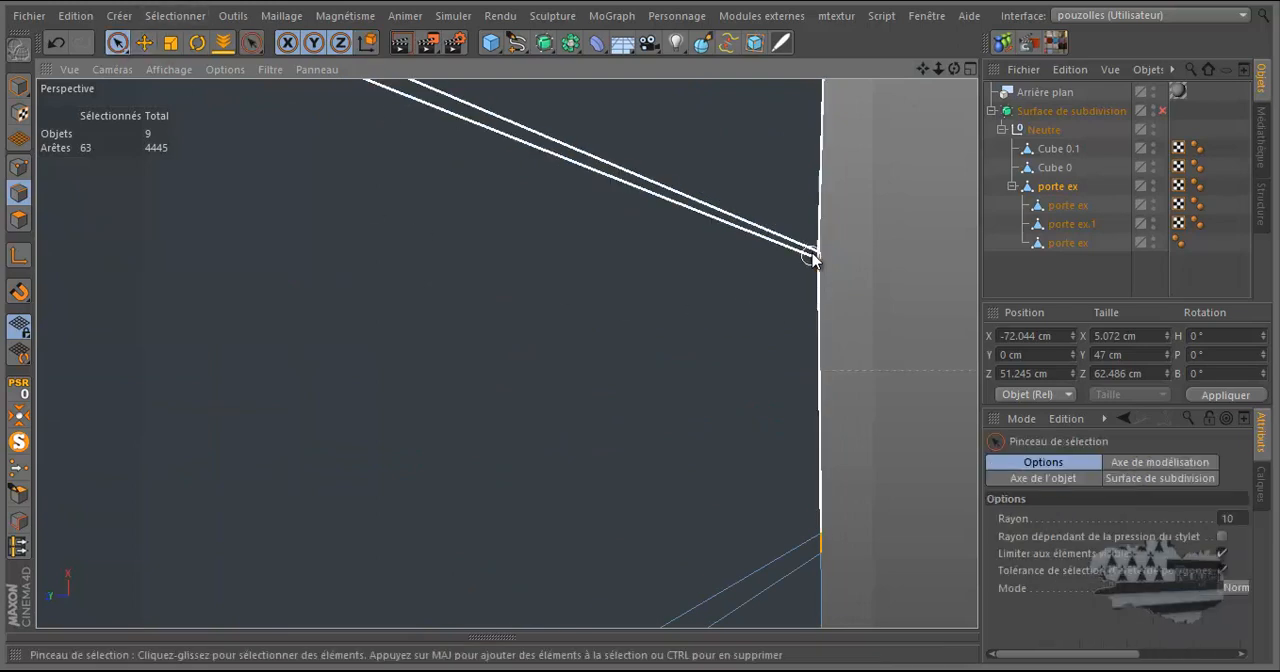
pyautogui.keyDown('ctrl'); pyautogui.moveTo(818, 330); pyautogui.dragTo(818, 546); pyautogui.keyUp('ctrl')
pyautogui.scroll(-5, 886, 380)
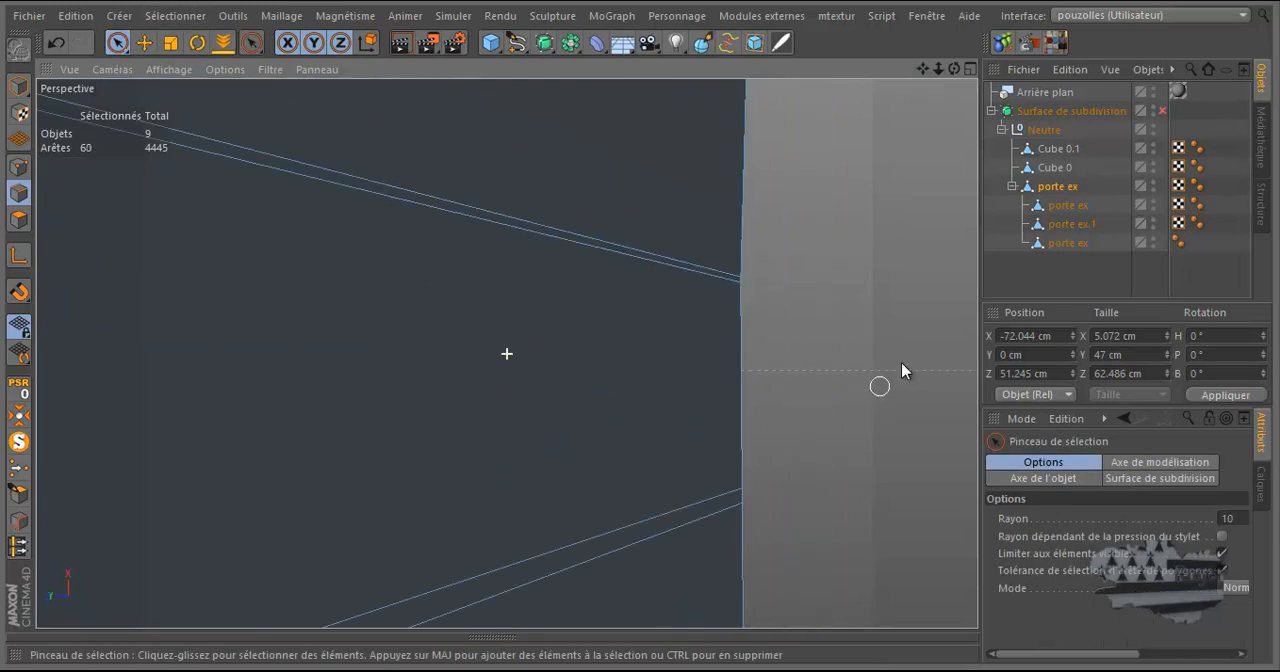
pyautogui.scroll(-4, 910, 295)
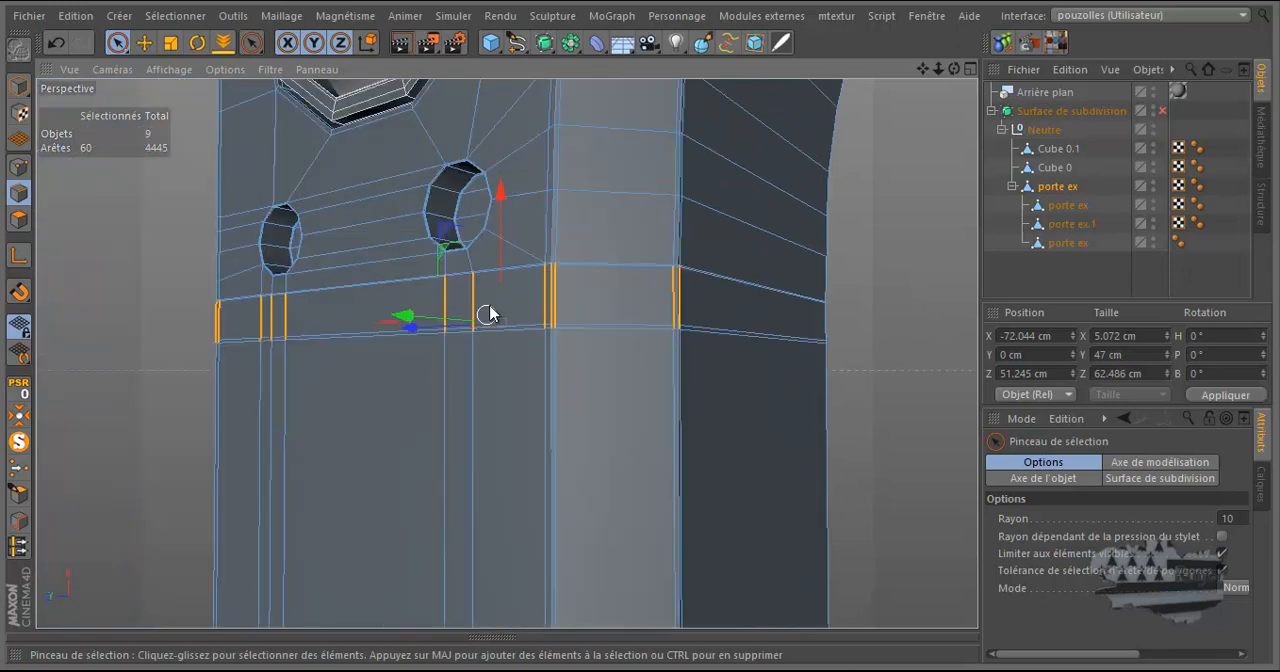
# Brush off the middle vertical edge at the beveled face's corner nearest the holes, keeping its two flanking edges selected.
pyautogui.scroll(2, 499, 296)
pyautogui.scroll(4, 499, 296)
pyautogui.moveTo(725, 190)
pyautogui.keyDown('ctrl'); pyautogui.mouseDown()
pyautogui.moveTo(723, 100)
pyautogui.moveTo(731, 457)
pyautogui.mouseUp(); pyautogui.keyUp('ctrl')
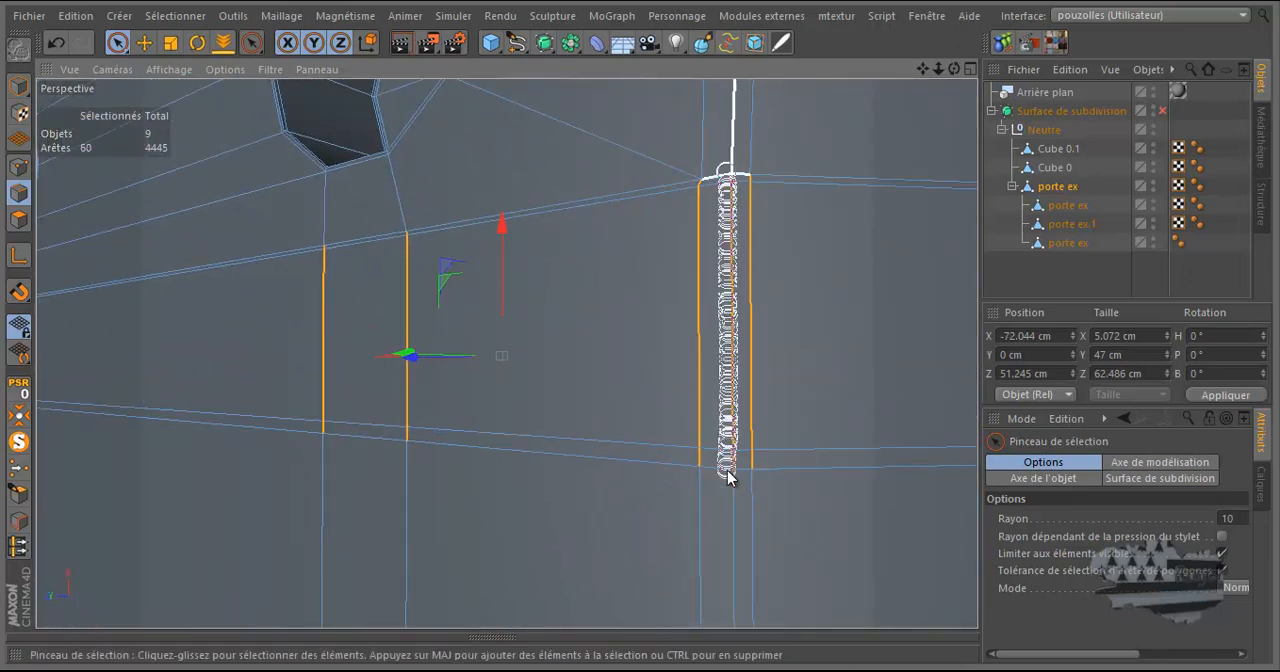
pyautogui.scroll(-4, 474, 396)
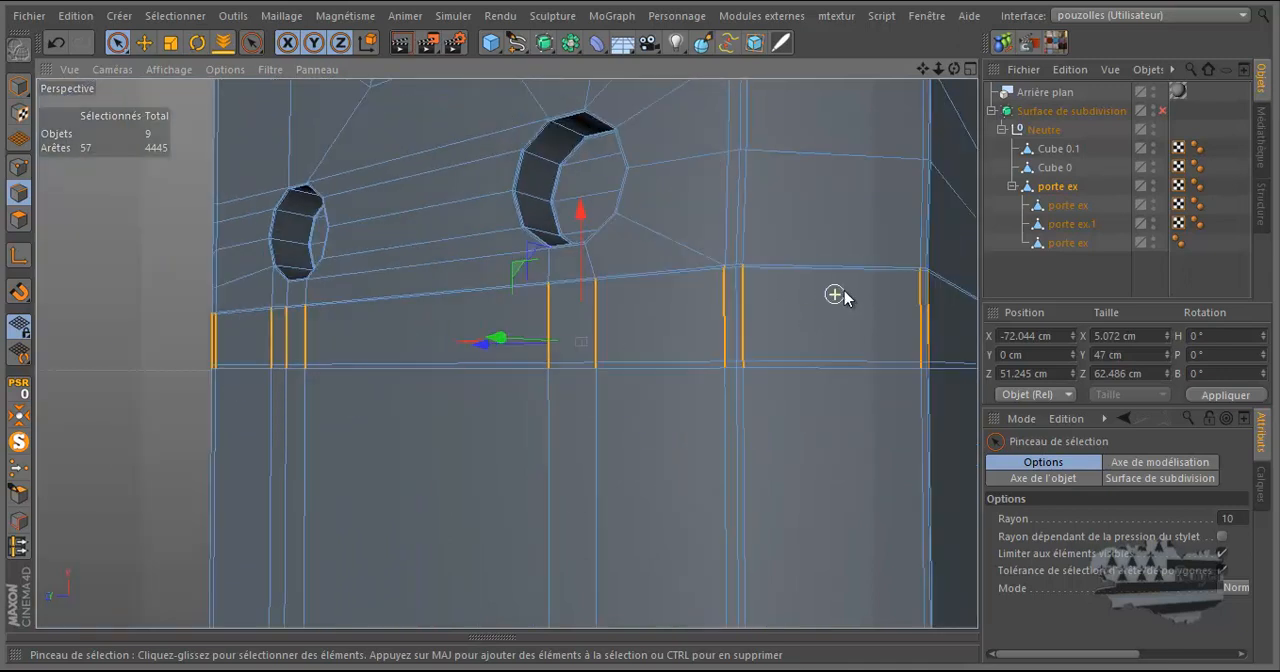
# On the opposite side of the part, deselect the middle vertical edge at the beveled corner nearest the holes.
pyautogui.moveTo(954, 68); pyautogui.dragTo(640, 331)
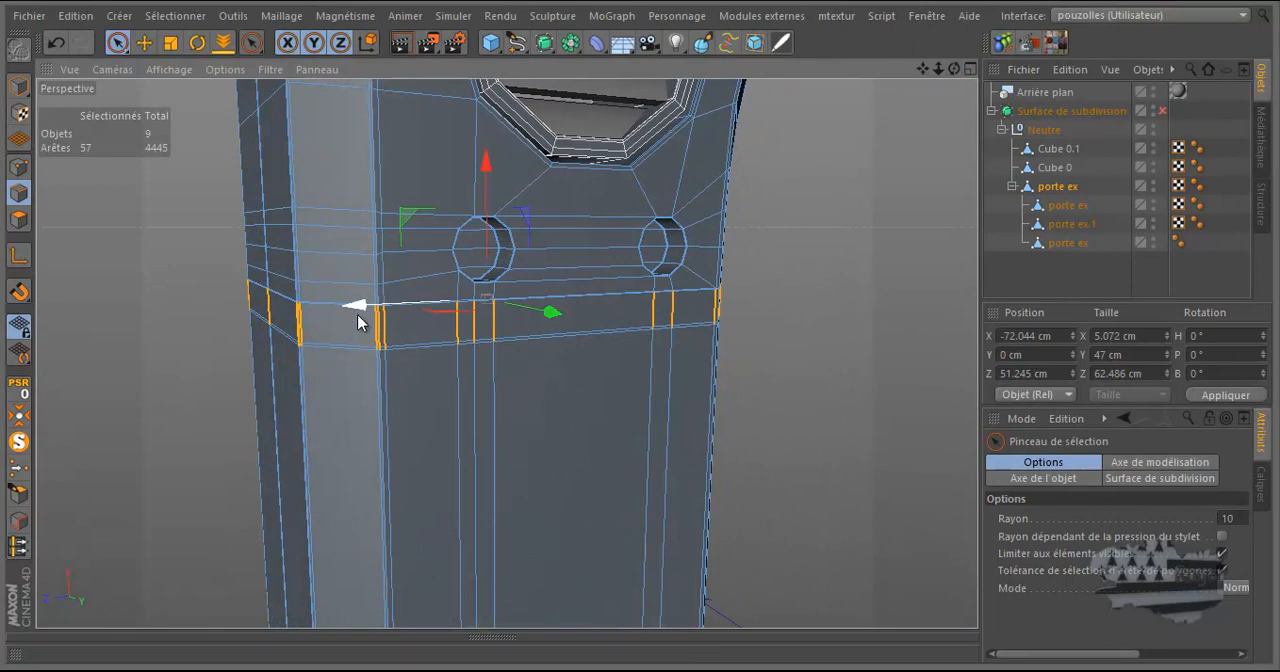
pyautogui.scroll(4, 374, 331)
pyautogui.scroll(3, 383, 336)
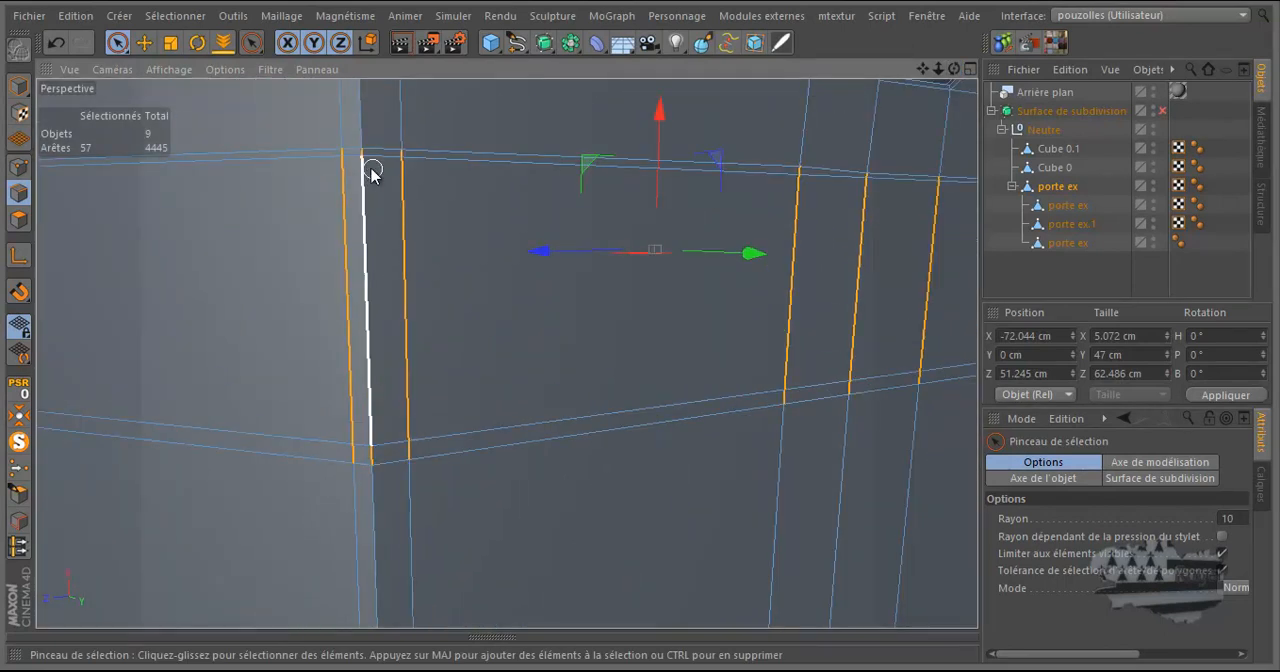
pyautogui.keyDown('ctrl'); pyautogui.moveTo(357, 157); pyautogui.dragTo(377, 440); pyautogui.keyUp('ctrl')
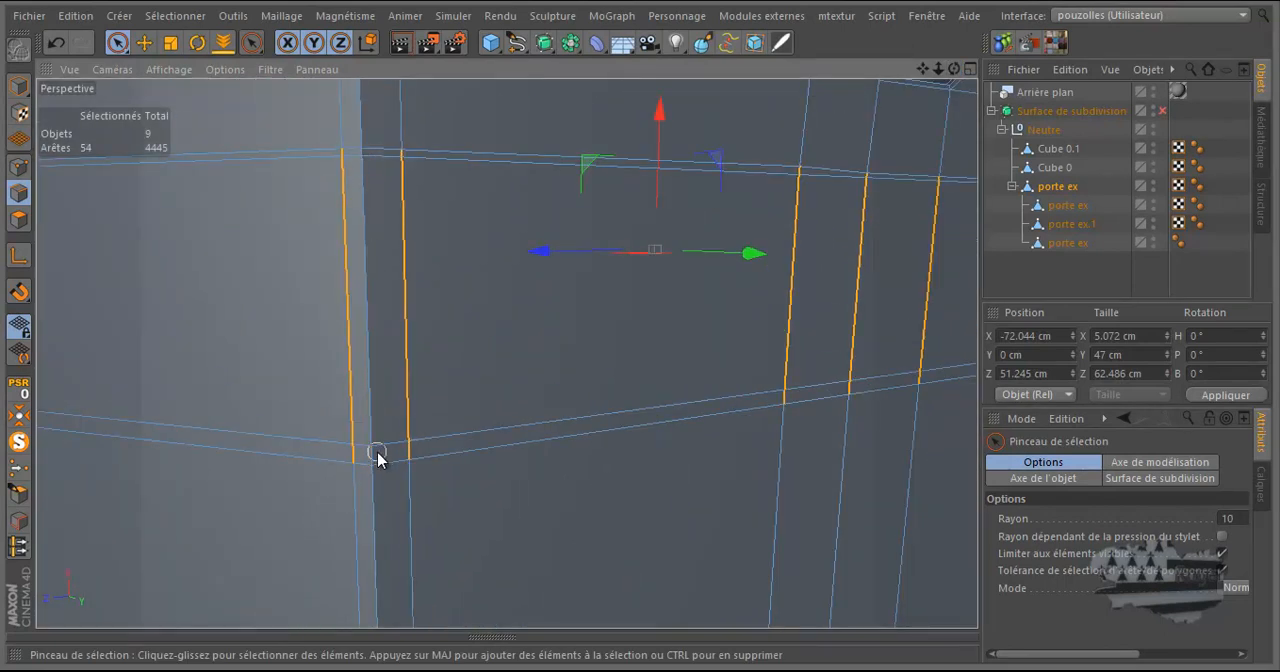
pyautogui.scroll(-5, 510, 345)
pyautogui.scroll(5, 380, 320)
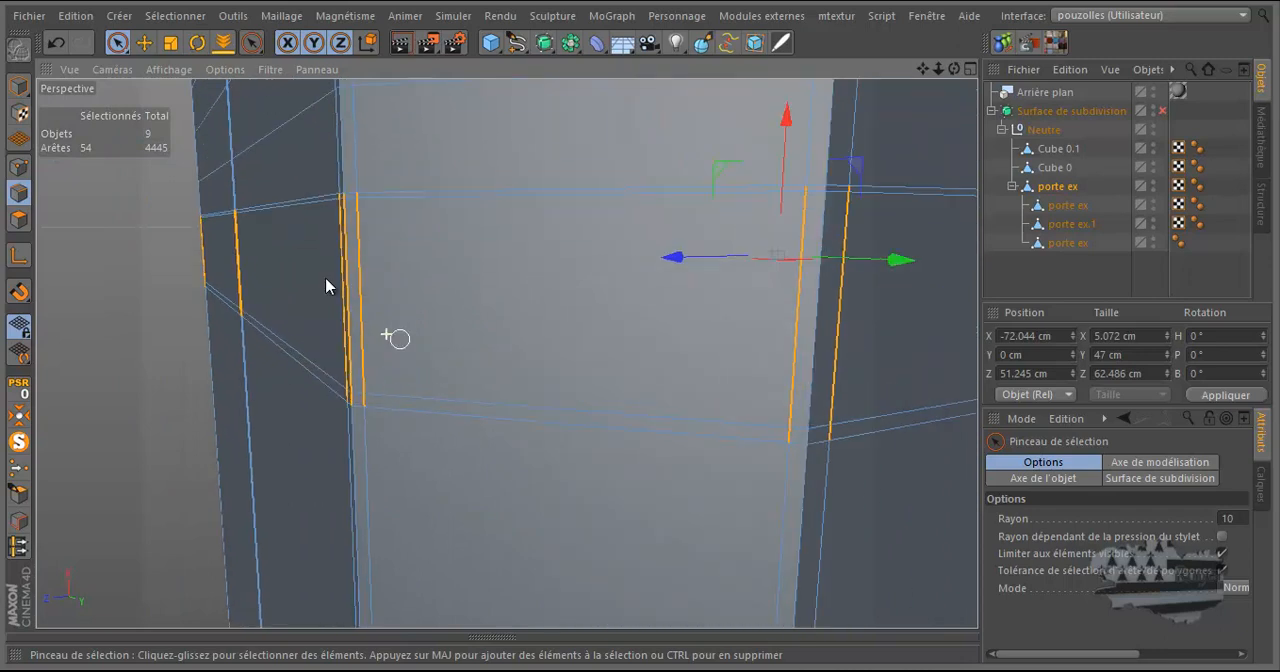
# Deselect the middle vertical edge where the dark side meets the adjoining light face, keeping its two flanking edges selected.
pyautogui.scroll(3, 335, 290)
pyautogui.keyDown('ctrl'); pyautogui.moveTo(357, 145); pyautogui.dragTo(370, 553); pyautogui.keyUp('ctrl')
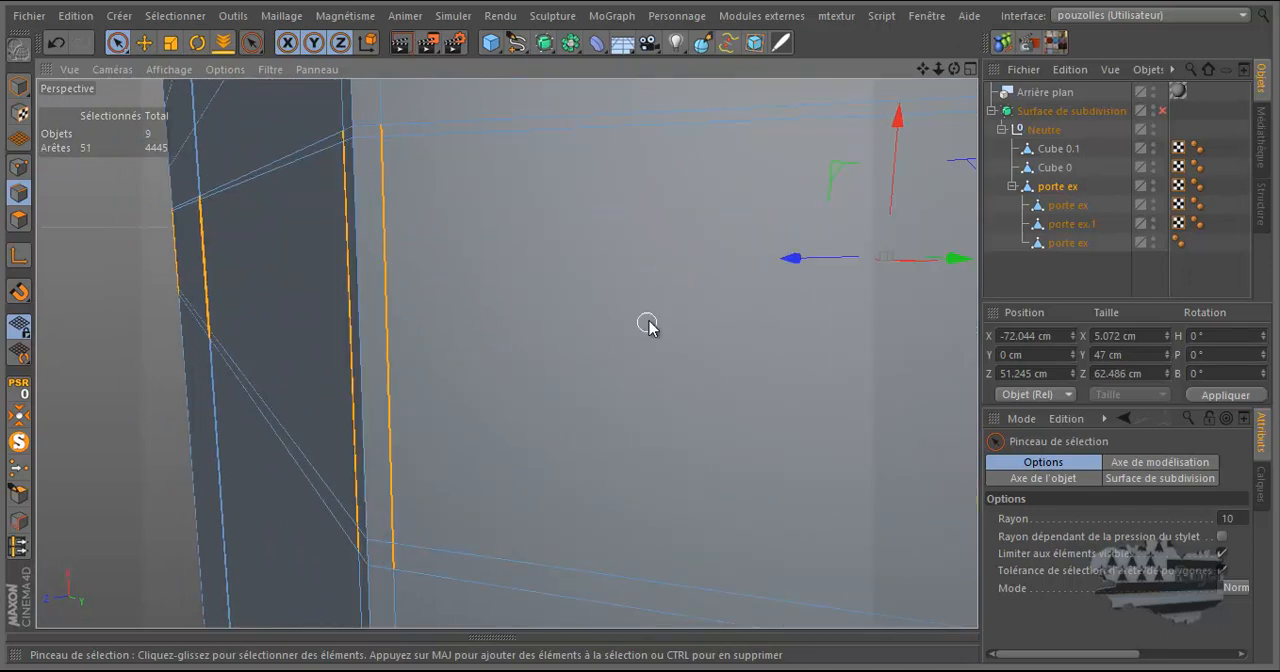
pyautogui.scroll(-5, 680, 321)
pyautogui.moveTo(440, 250)
pyautogui.mouseDown()
pyautogui.moveTo(309, 243)
pyautogui.moveTo(309, 271)
pyautogui.moveTo(394, 335)
pyautogui.mouseUp()
pyautogui.moveTo(394, 335)
pyautogui.keyDown('ctrl'); pyautogui.mouseDown()
pyautogui.moveTo(398, 260)
pyautogui.moveTo(317, 306)
pyautogui.mouseUp(); pyautogui.keyUp('ctrl')
pyautogui.keyDown('alt'); pyautogui.moveTo(292, 219); pyautogui.dragTo(150, 134); pyautogui.keyUp('alt')
pyautogui.click(57, 44)
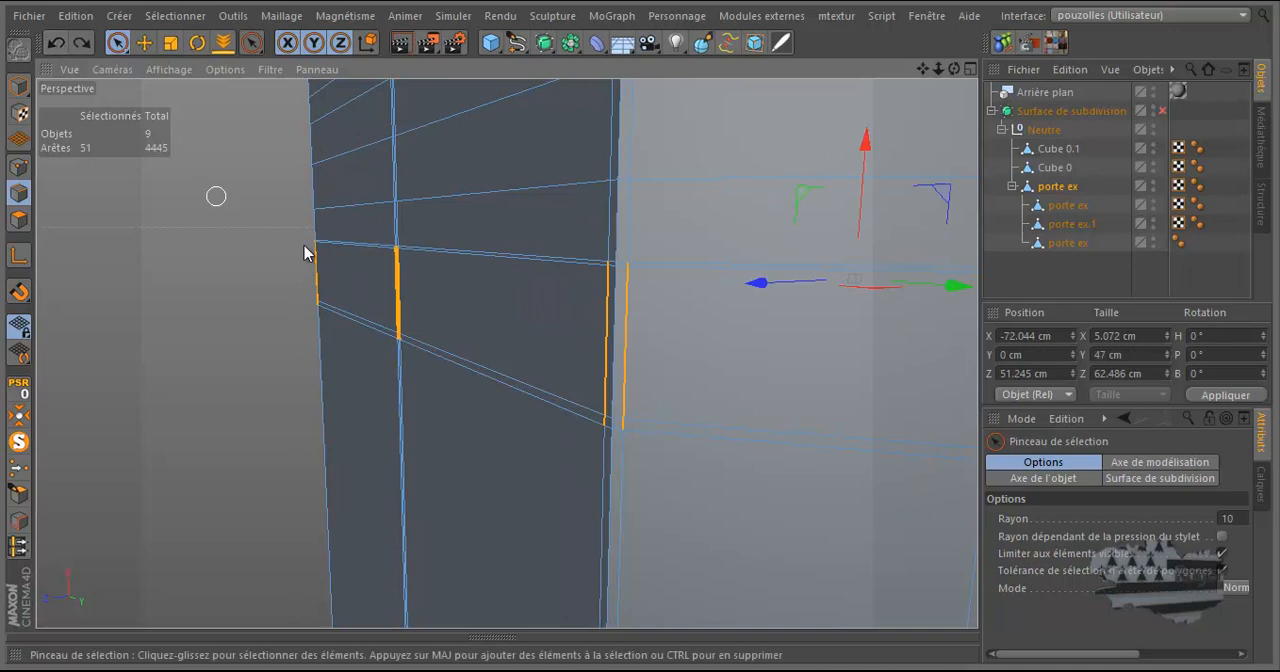
# Deselect the middle of the three closely spaced vertical edges at the remaining corner of the band, including its short lower segment.
pyautogui.scroll(6, 394, 295)
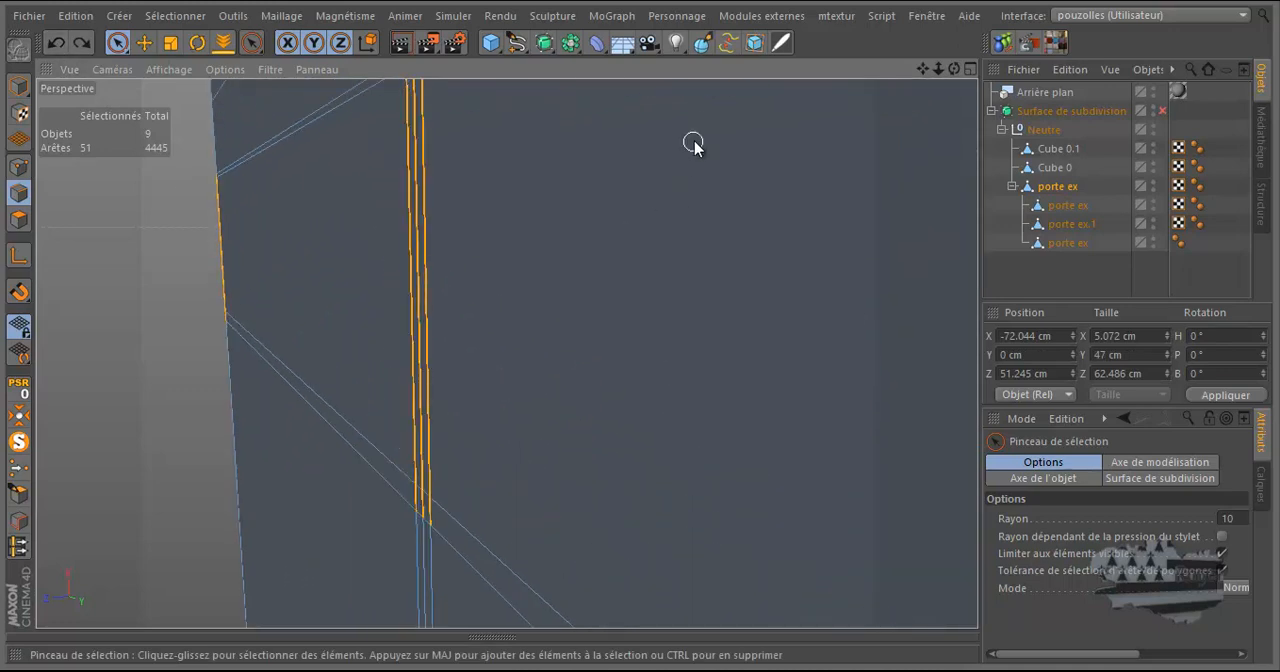
pyautogui.moveTo(954, 70); pyautogui.dragTo(642, 325)
pyautogui.scroll(-3, 759, 334)
pyautogui.scroll(4, 512, 237)
pyautogui.keyDown('ctrl'); pyautogui.click(510, 148); pyautogui.keyUp('ctrl')
pyautogui.scroll(-2, 510, 367)
pyautogui.scroll(-2, 510, 367)
pyautogui.scroll(2, 505, 532)
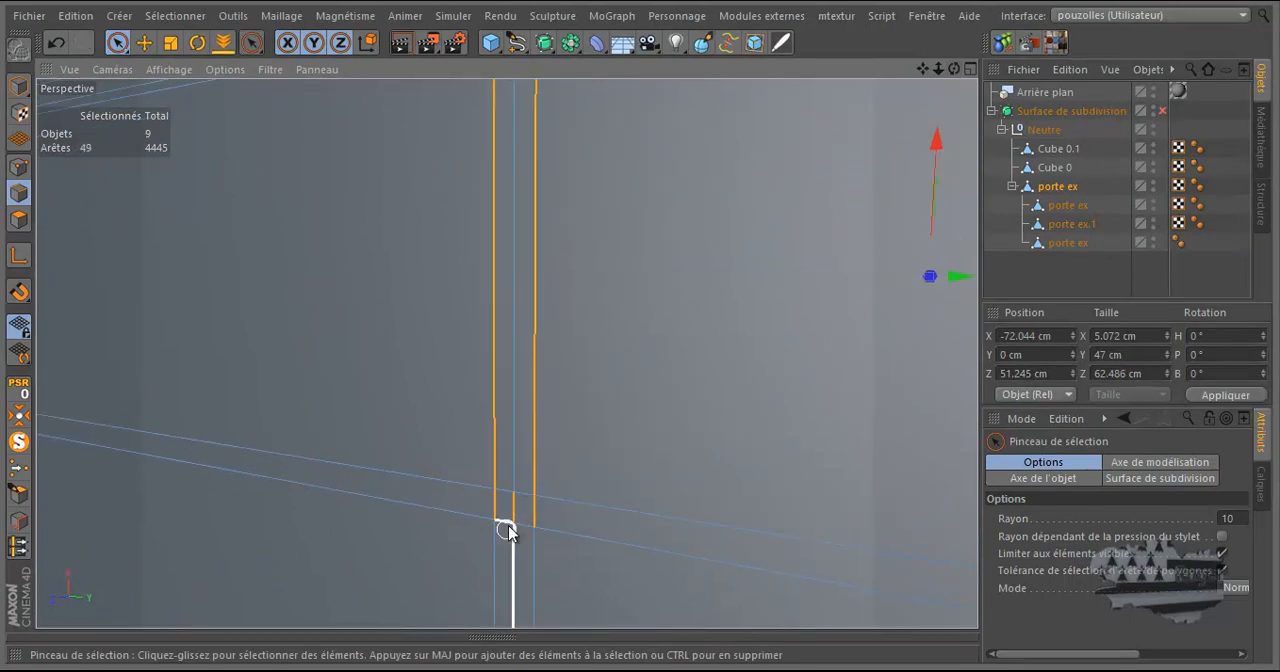
pyautogui.keyDown('ctrl'); pyautogui.click(512, 517); pyautogui.keyUp('ctrl')
# Brush the band's vertical edge segments at the far outer border of the side face out of the selection.
pyautogui.scroll(-4, 477, 543)
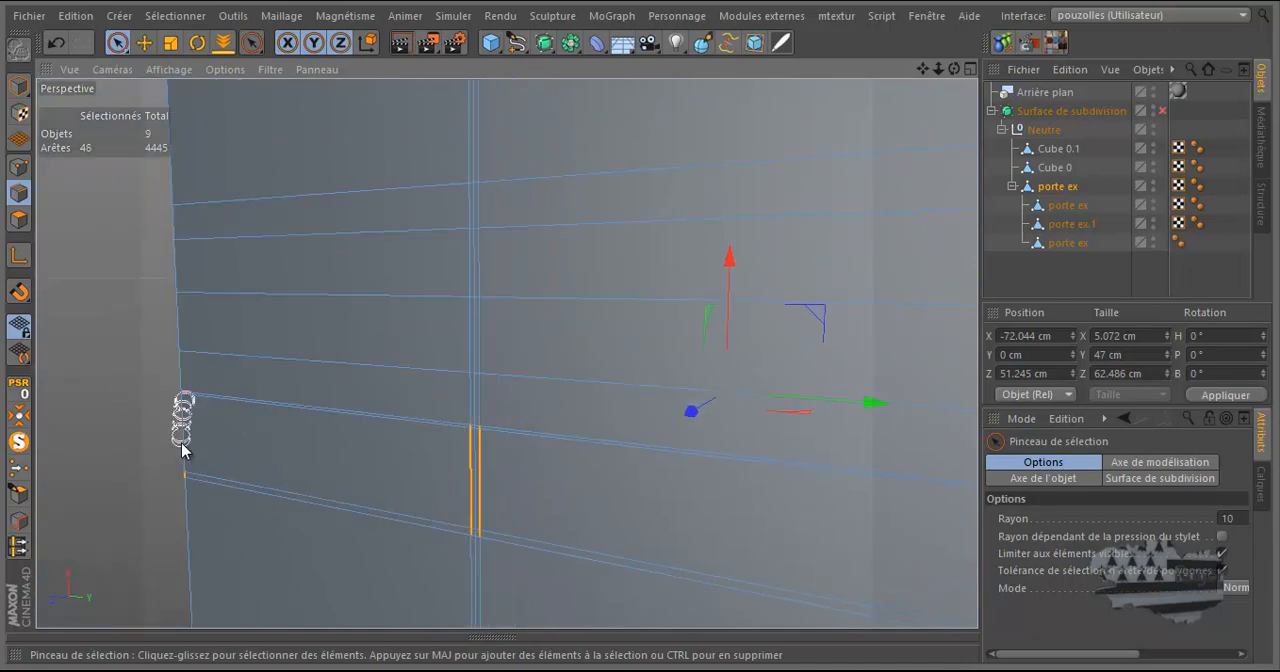
pyautogui.keyDown('ctrl'); pyautogui.moveTo(177, 481); pyautogui.dragTo(177, 476); pyautogui.keyUp('ctrl')
pyautogui.scroll(-4, 154, 396)
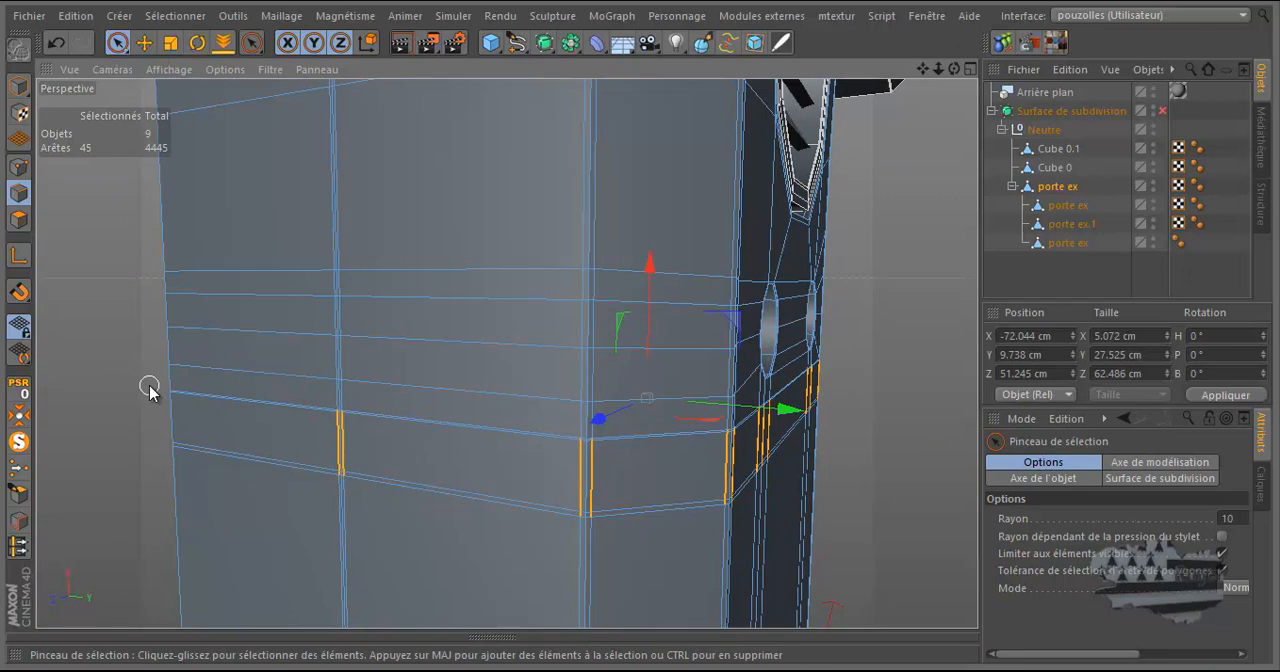
pyautogui.scroll(-3, 149, 387)
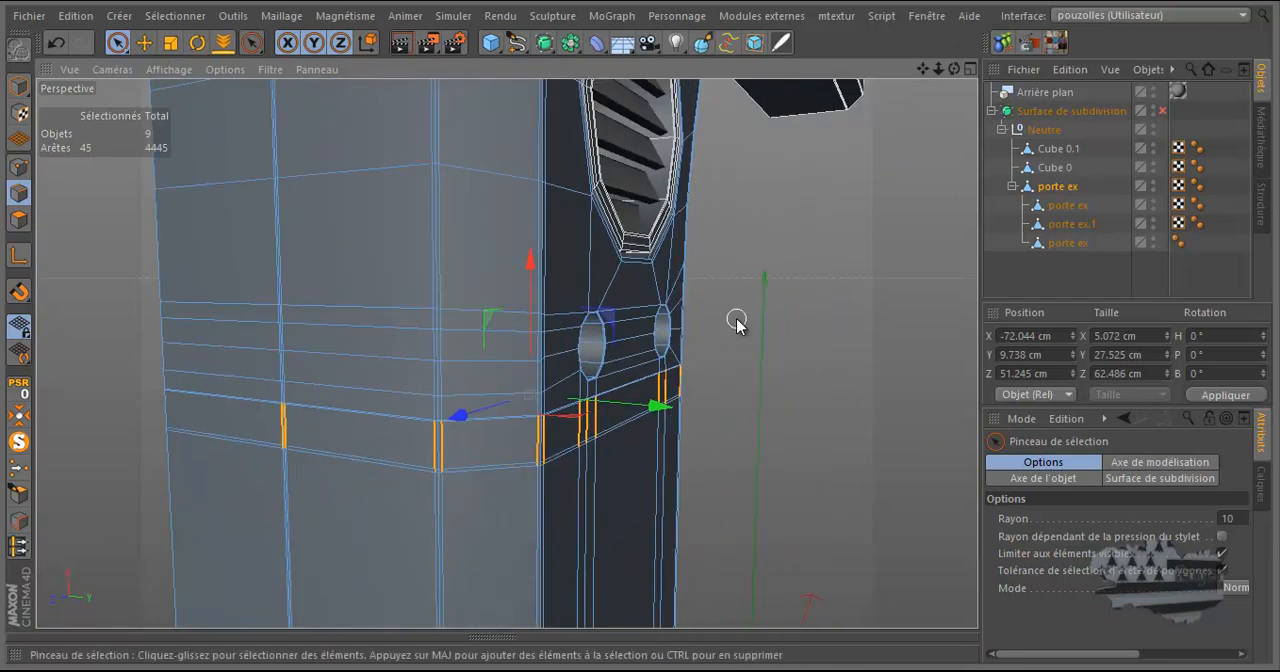
# Deselect the band's vertical edges beneath the small hole nearest the curved inner side.
pyautogui.scroll(1, 725, 350)
pyautogui.moveTo(955, 70); pyautogui.dragTo(640, 329)
pyautogui.scroll(2, 918, 438)
pyautogui.scroll(4, 918, 438)
pyautogui.keyDown('ctrl'); pyautogui.click(892, 349); pyautogui.keyUp('ctrl')
pyautogui.keyDown('ctrl'); pyautogui.moveTo(887, 514); pyautogui.dragTo(789, 522); pyautogui.keyUp('ctrl')
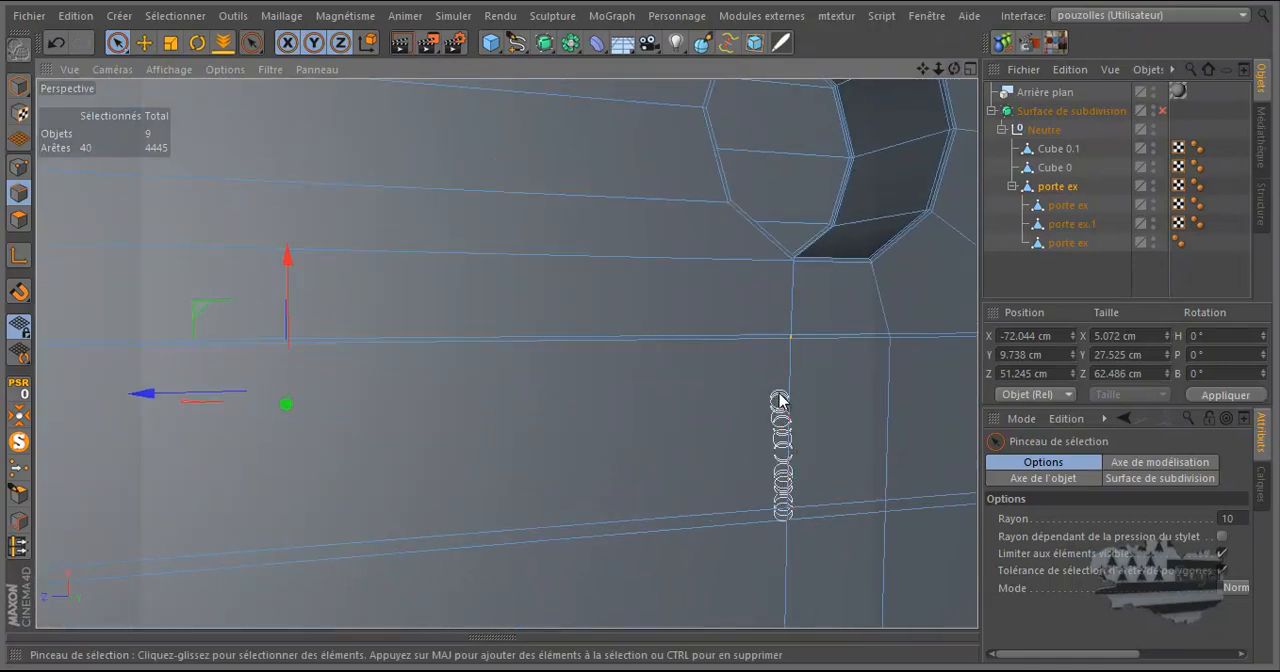
pyautogui.keyDown('ctrl'); pyautogui.moveTo(791, 360); pyautogui.dragTo(786, 340); pyautogui.keyUp('ctrl')
# Deselect the three vertical edges of the band beneath the other small hole.
pyautogui.scroll(-5, 606, 363)
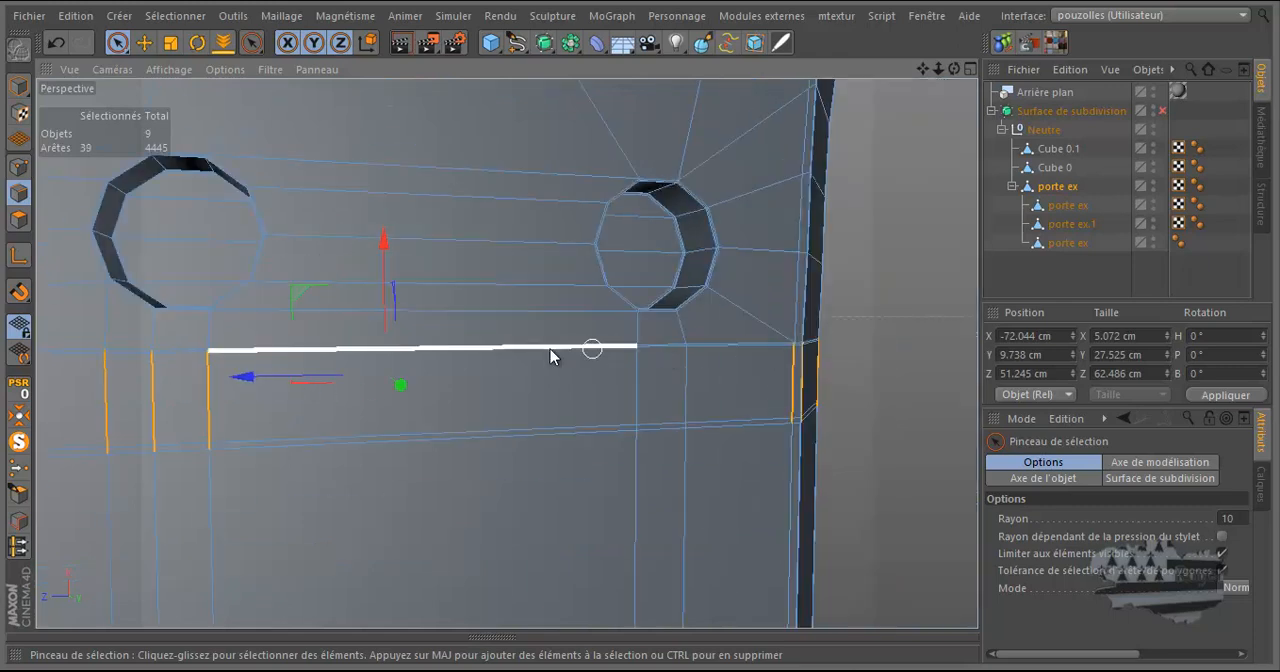
pyautogui.scroll(5, 238, 356)
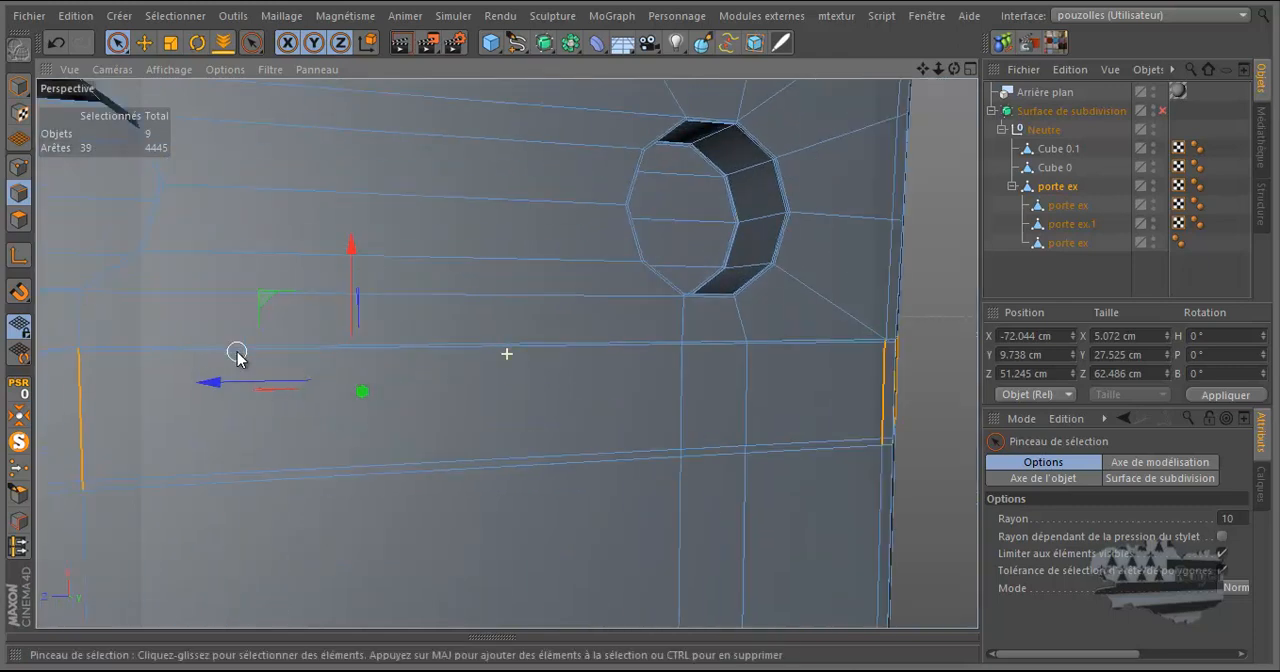
pyautogui.scroll(-4, 238, 356)
pyautogui.scroll(3, 183, 360)
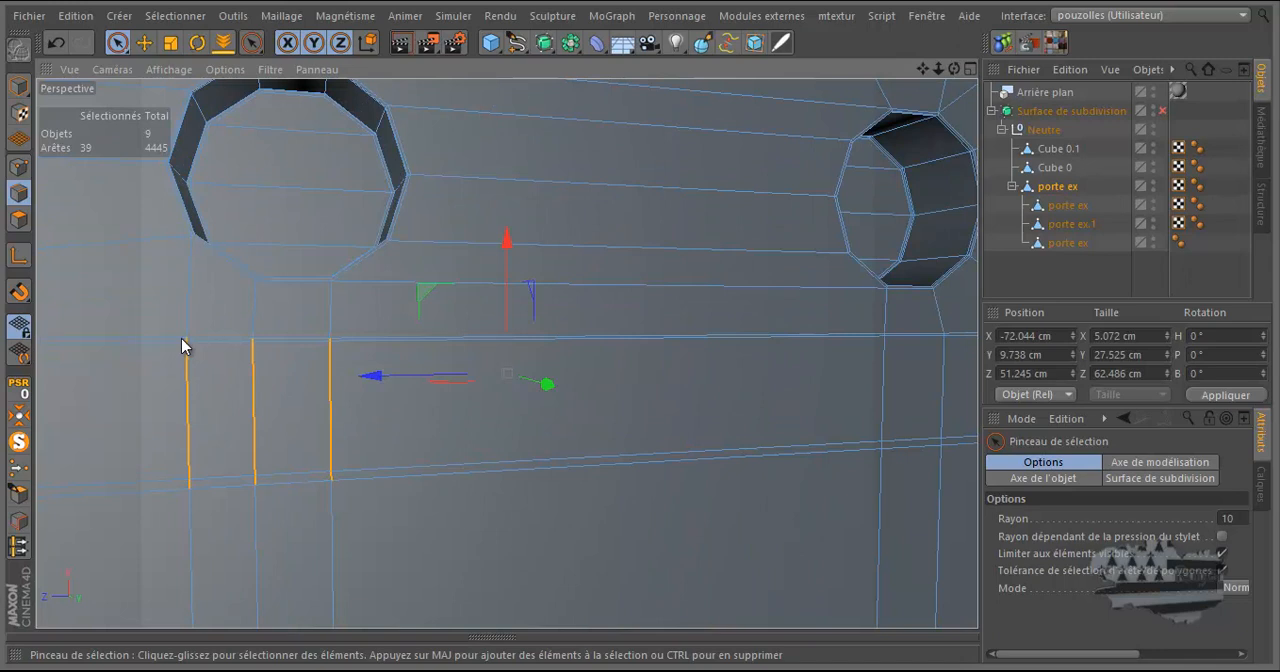
pyautogui.moveTo(197, 483)
pyautogui.keyDown('ctrl'); pyautogui.mouseDown()
pyautogui.moveTo(257, 451)
pyautogui.moveTo(263, 337)
pyautogui.moveTo(323, 349)
pyautogui.moveTo(338, 493)
pyautogui.mouseUp(); pyautogui.keyUp('ctrl')
# Dissolve the remaining selected vertical edges flanking the band's corners.
pyautogui.scroll(-4, 446, 494)
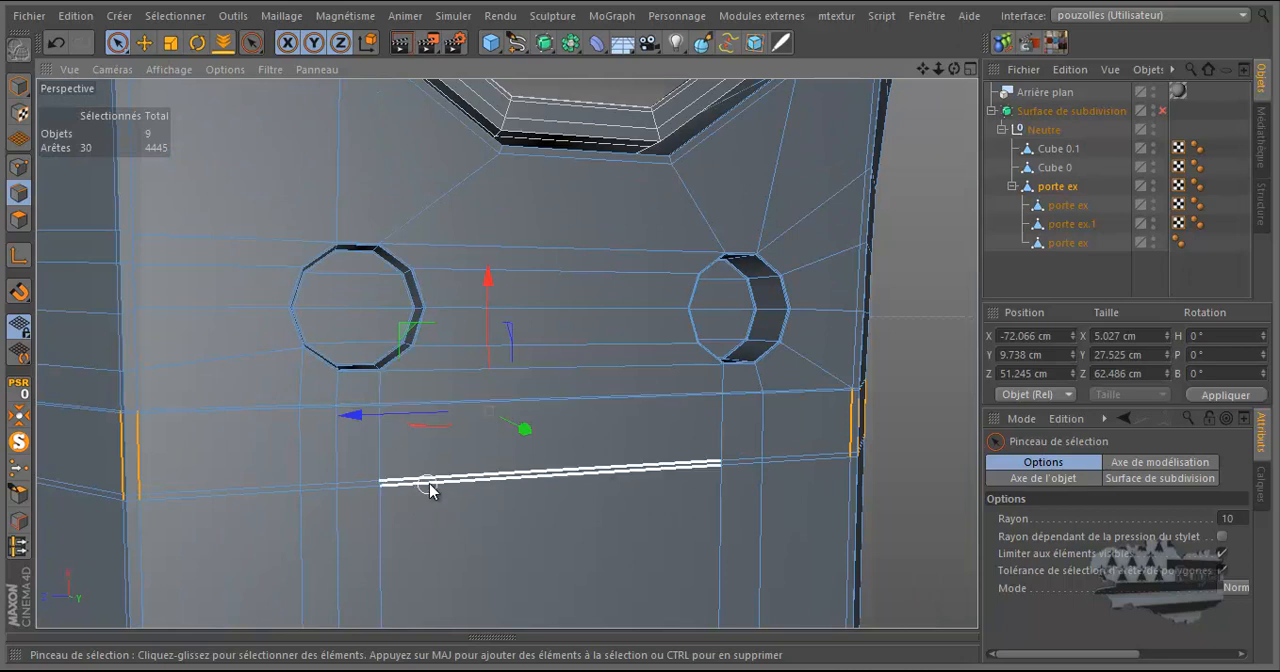
pyautogui.scroll(-3, 429, 486)
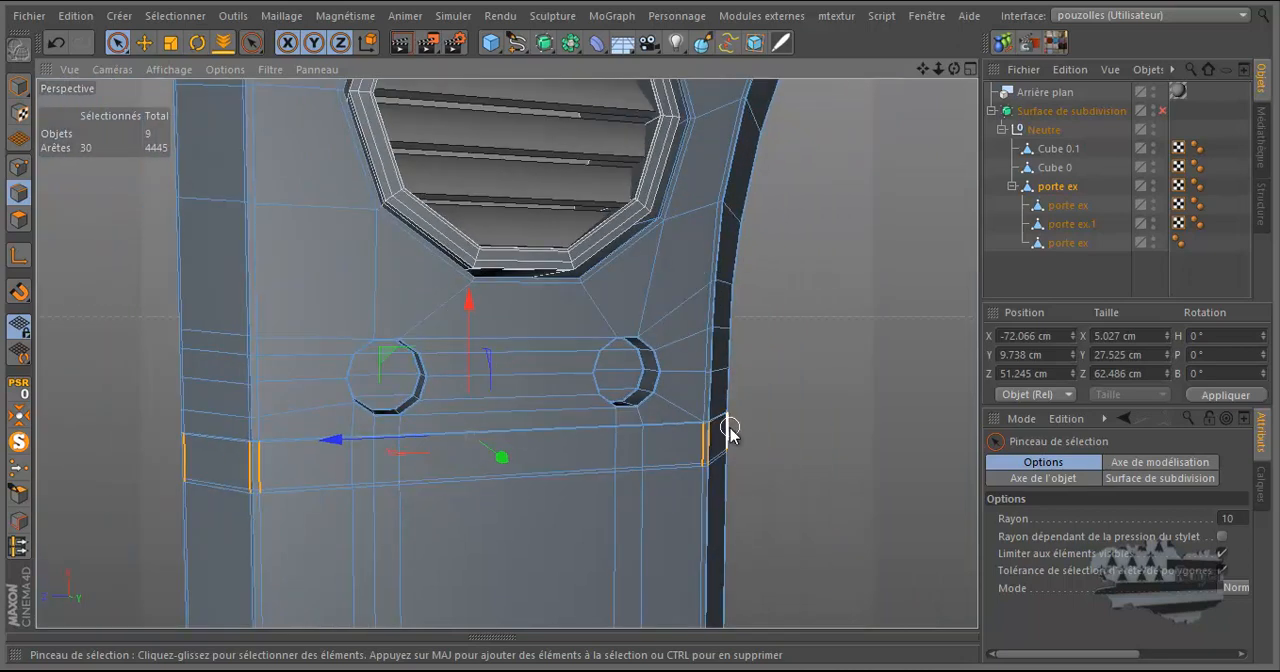
pyautogui.scroll(6, 727, 428)
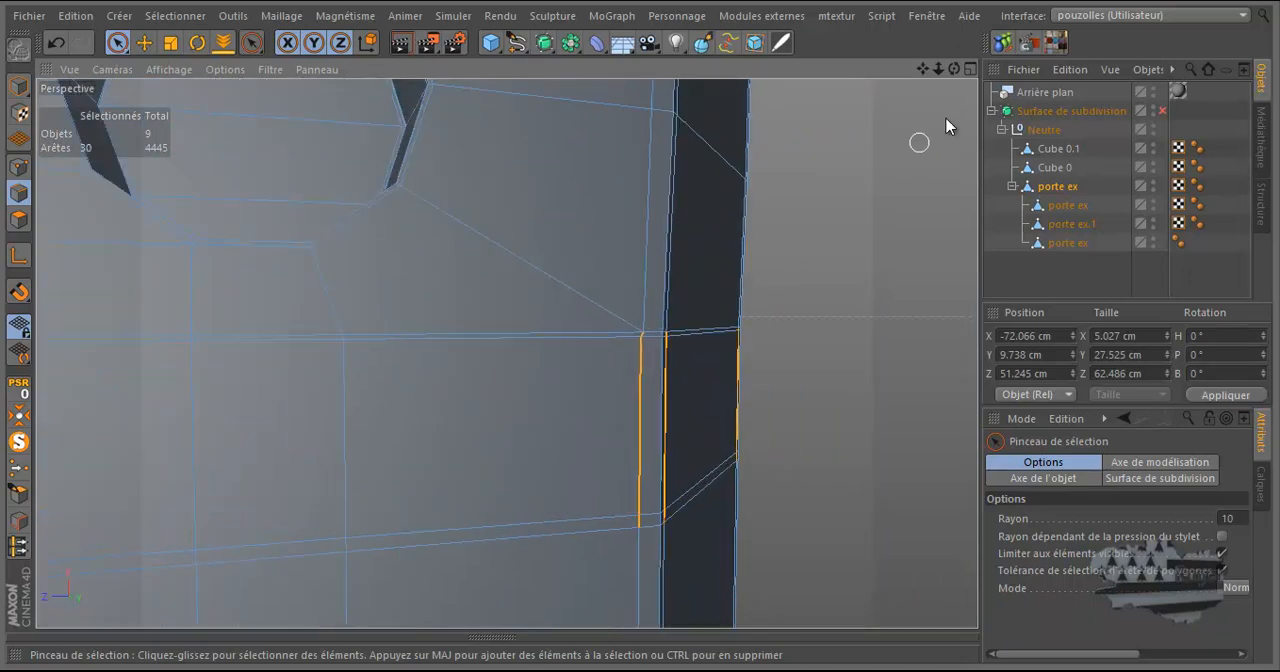
pyautogui.moveTo(957, 71); pyautogui.dragTo(620, 332)
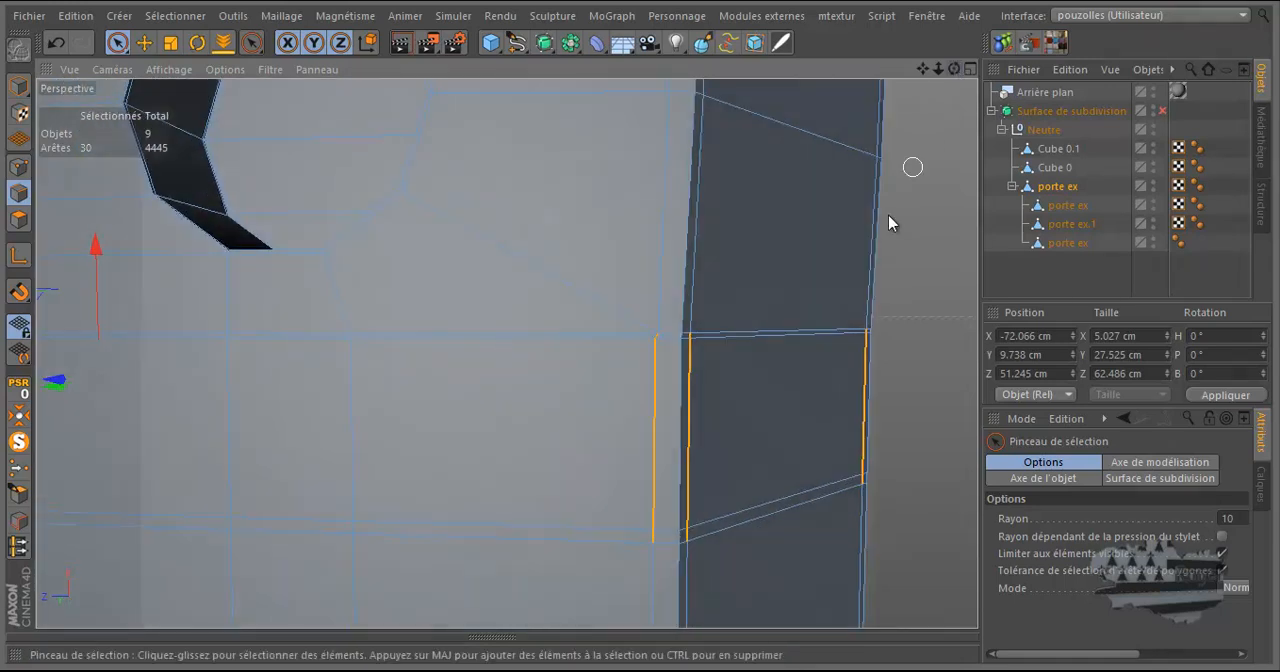
pyautogui.rightClick(609, 184)
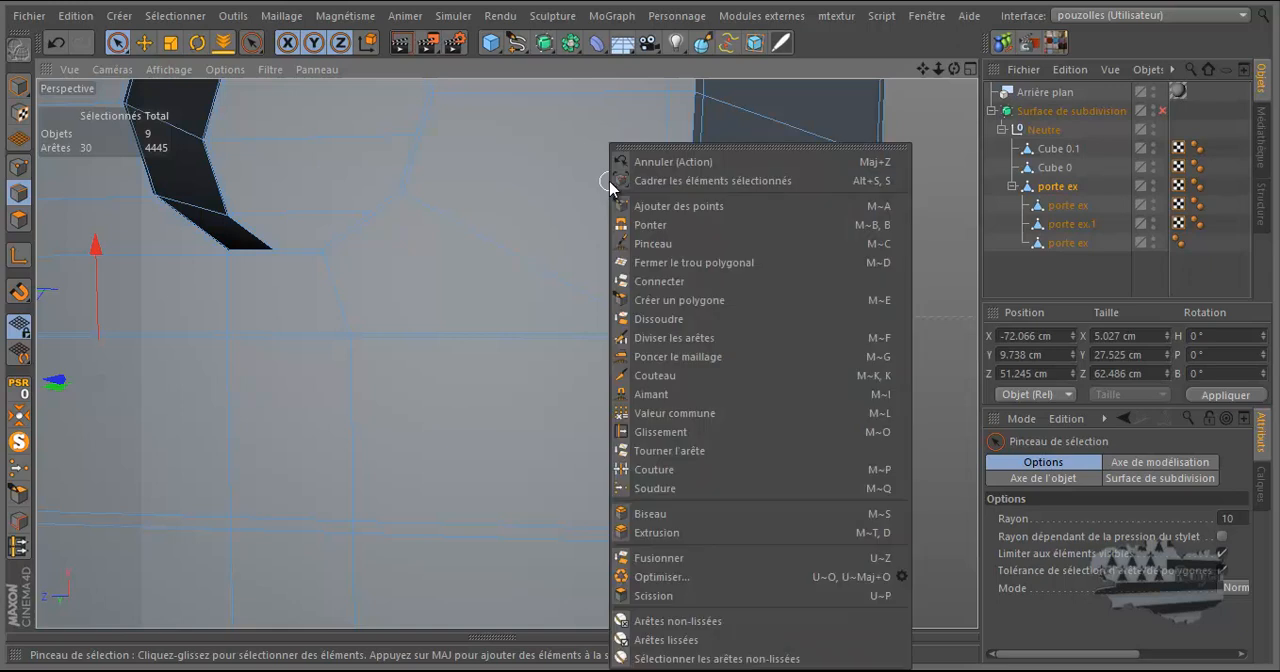
pyautogui.click(656, 318)
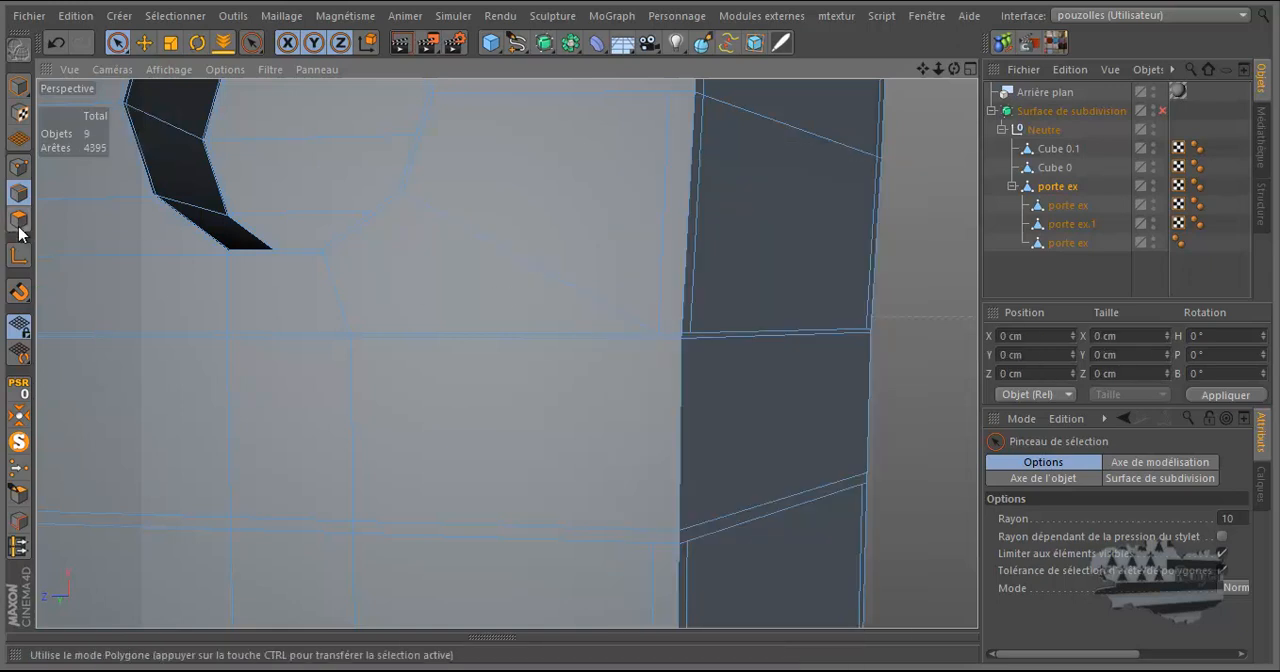
# Select the ring of polygons forming the band beneath the two small holes and activate Extrude.
pyautogui.click(18, 219)
pyautogui.scroll(-4, 600, 289)
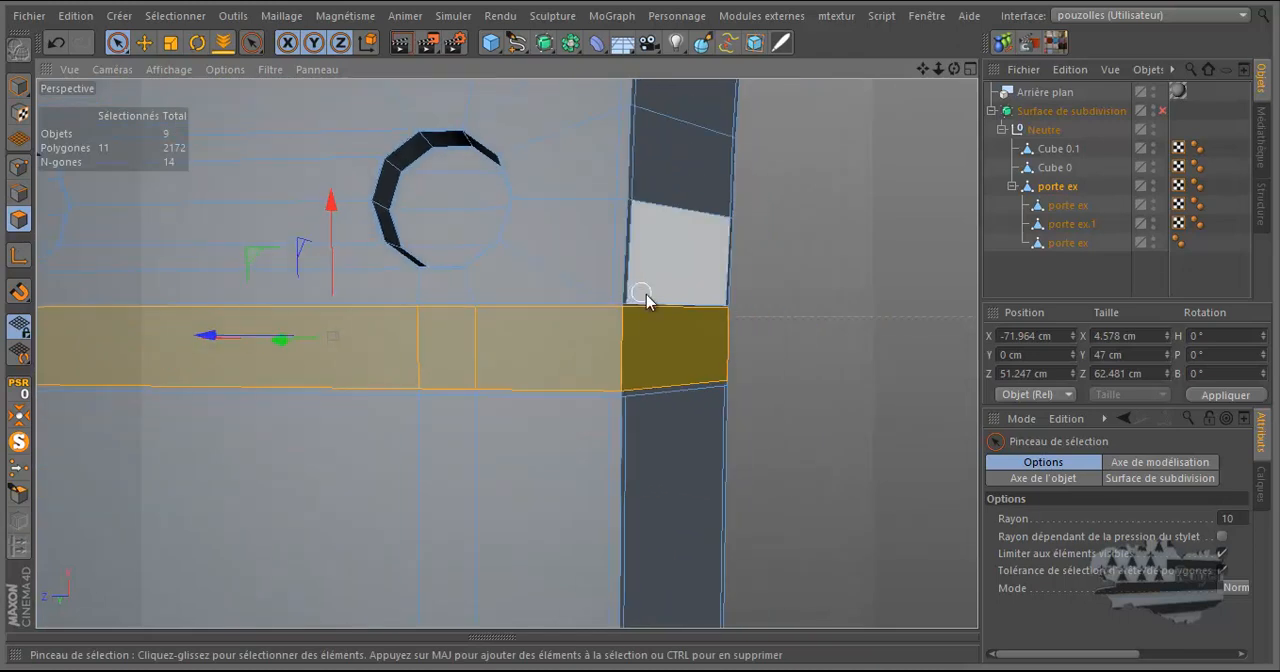
pyautogui.rightClick(824, 298)
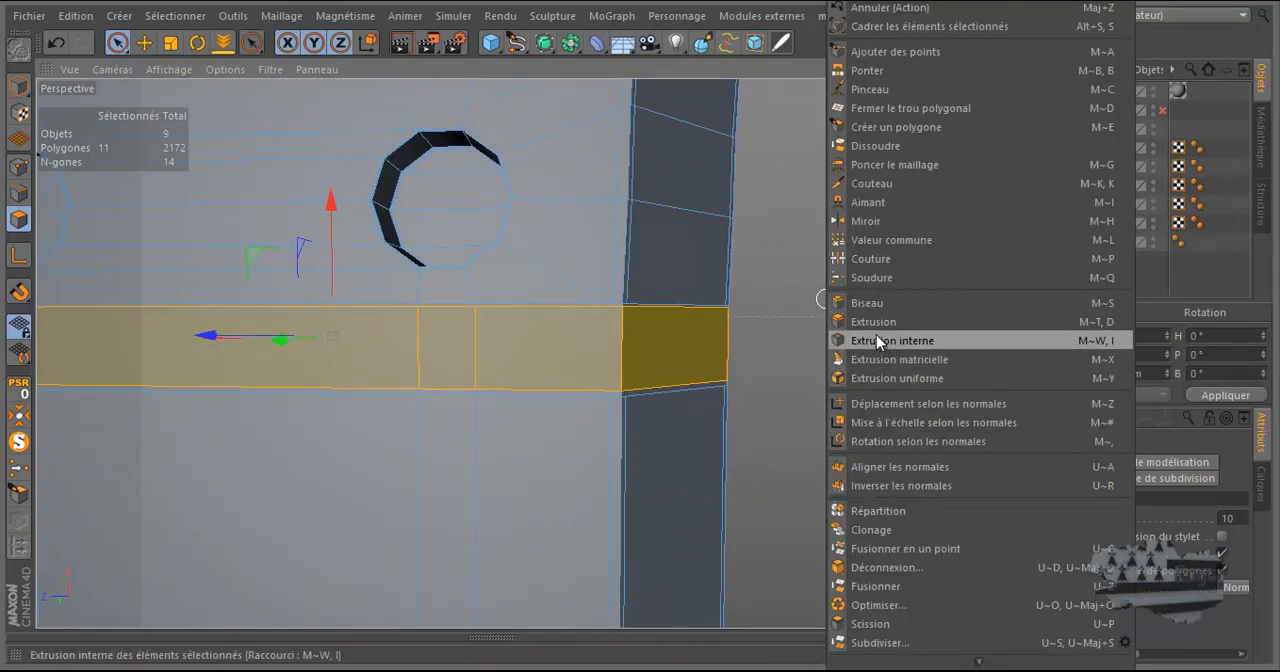
pyautogui.click(874, 322)
pyautogui.moveTo(952, 69); pyautogui.dragTo(637, 325)
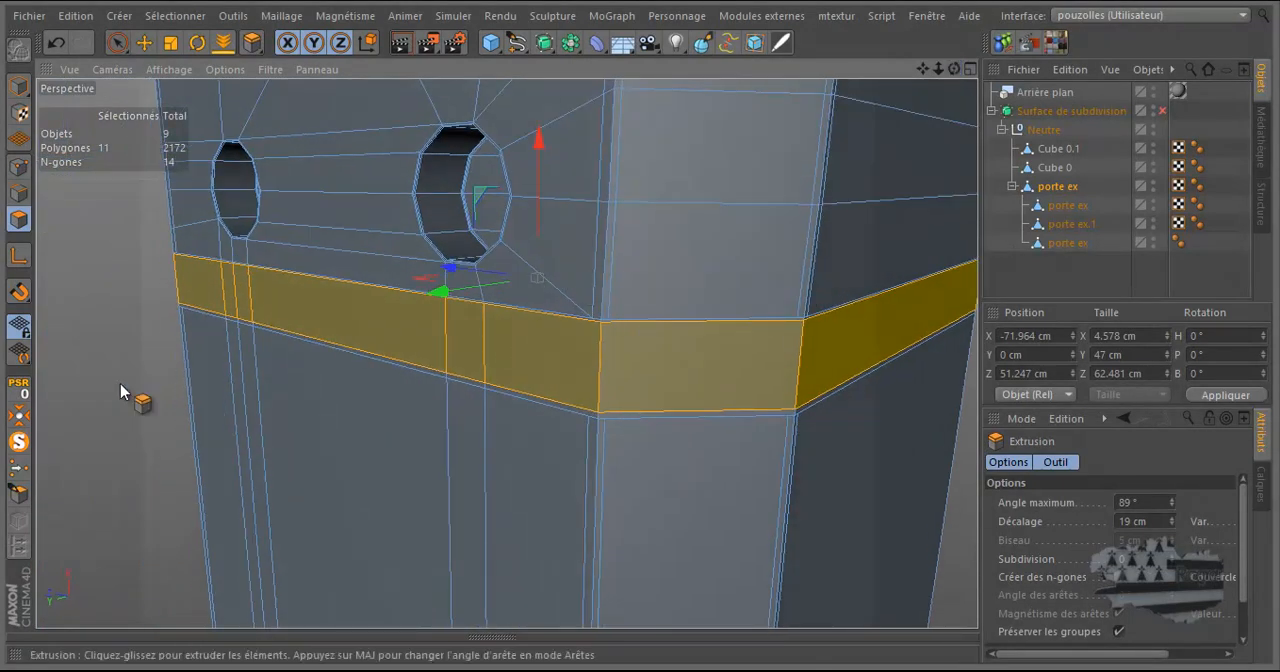
pyautogui.hotkey('ctrl', 'z')
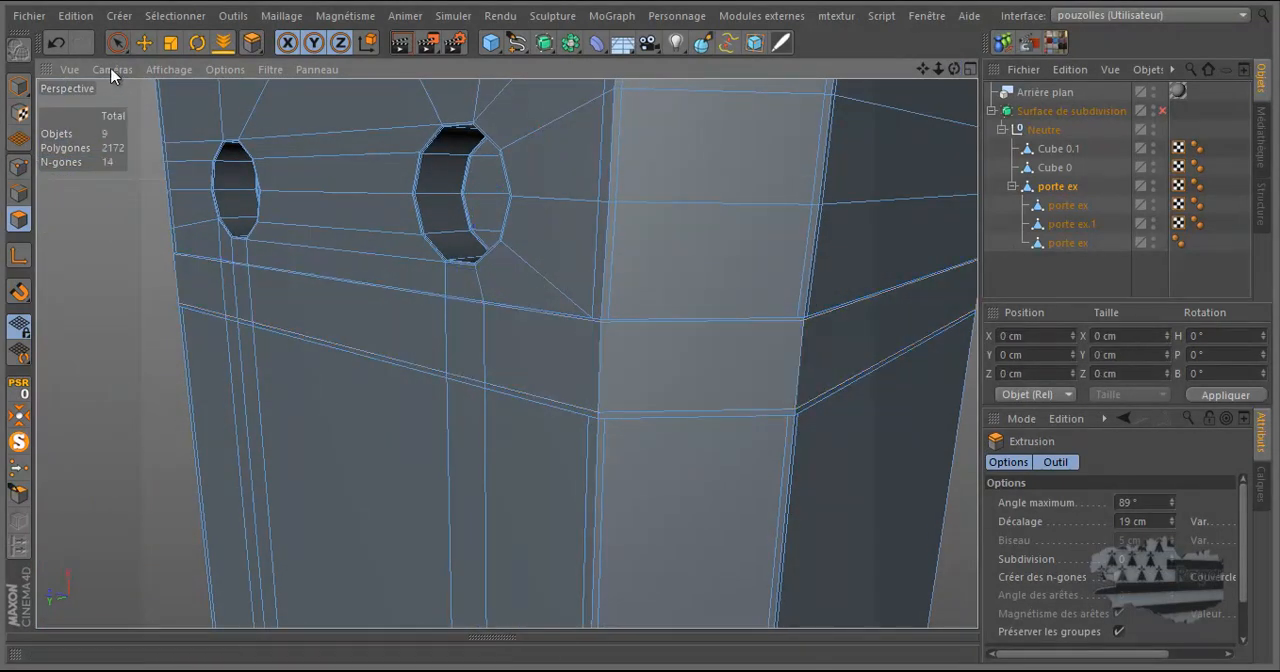
pyautogui.click(62, 46)
# Extrude the band's polygons inward by -3.5 cm to form a recessed groove around the leg.
pyautogui.middleClick(210, 340)
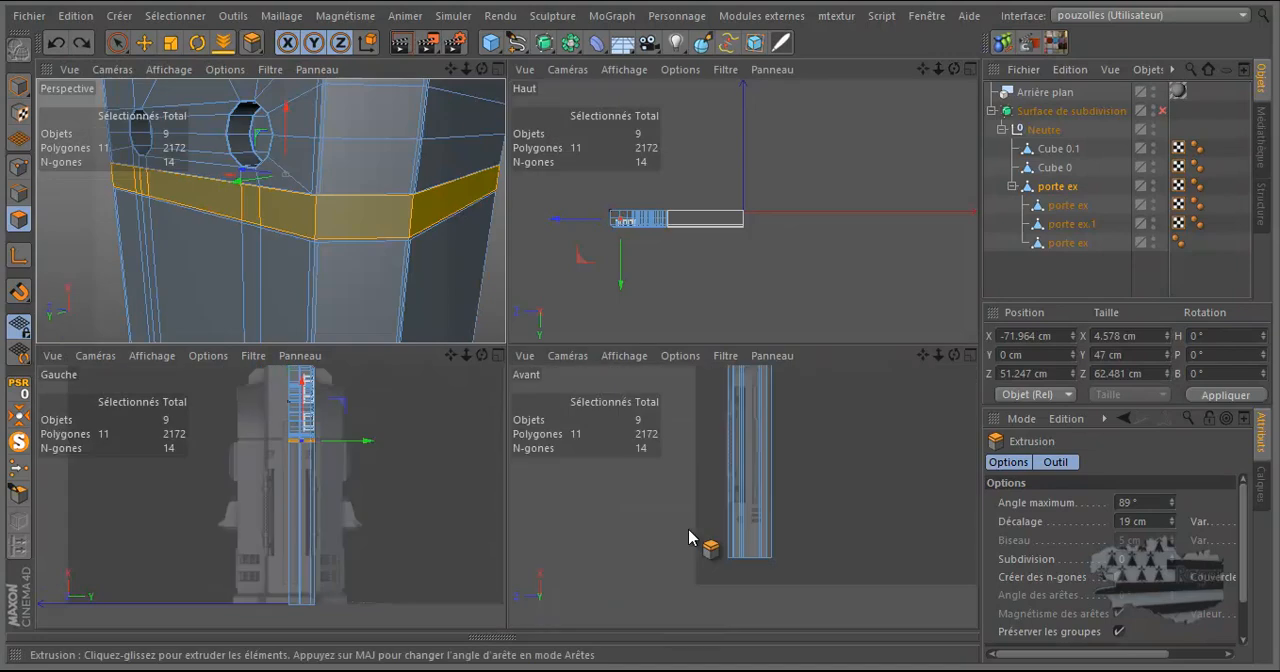
pyautogui.middleClick(688, 537)
pyautogui.scroll(-4, 449, 343)
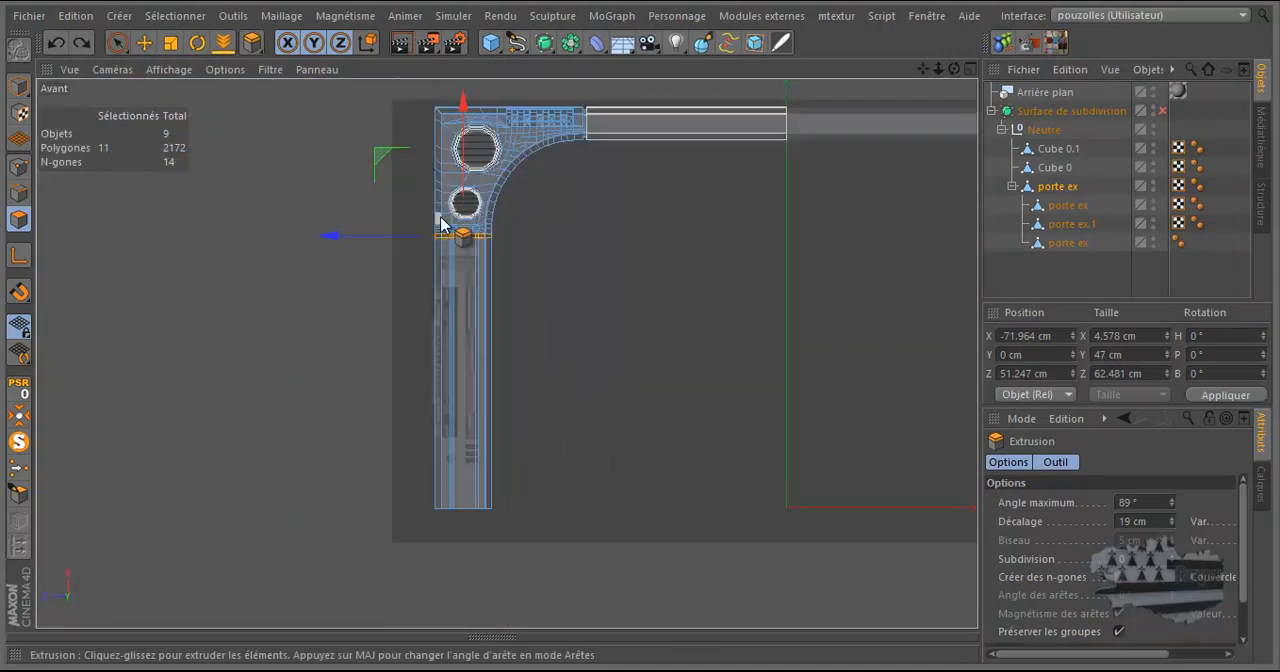
pyautogui.scroll(10, 465, 290)
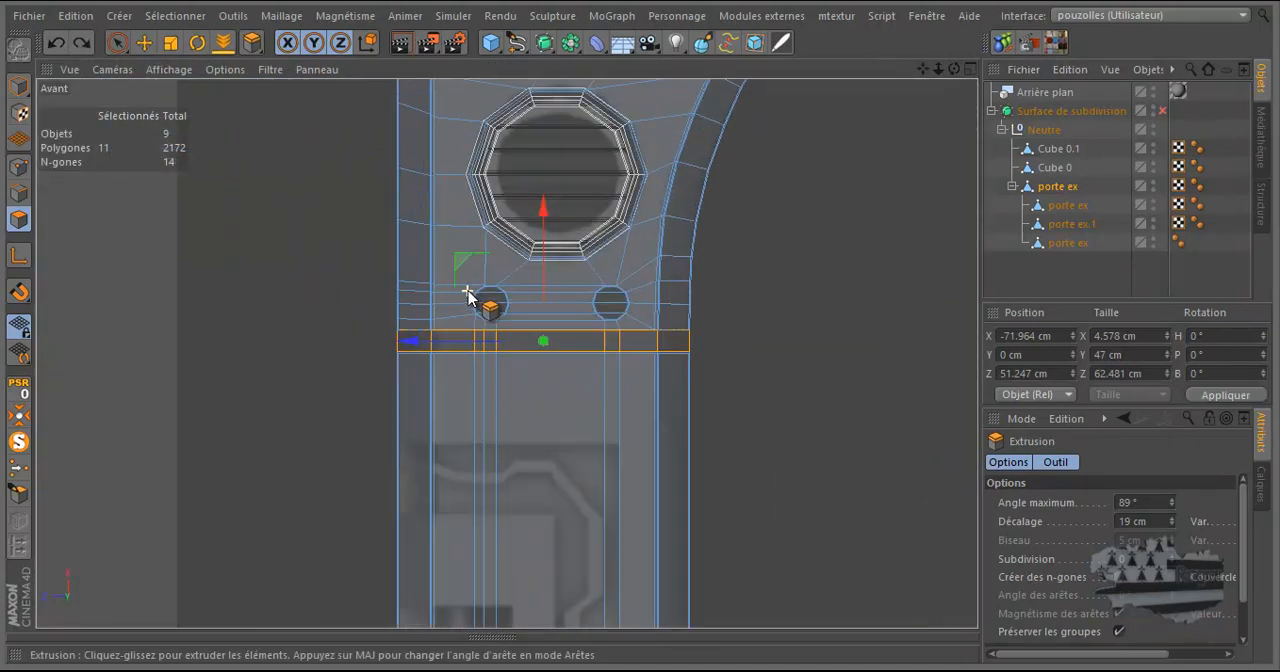
pyautogui.scroll(3, 463, 305)
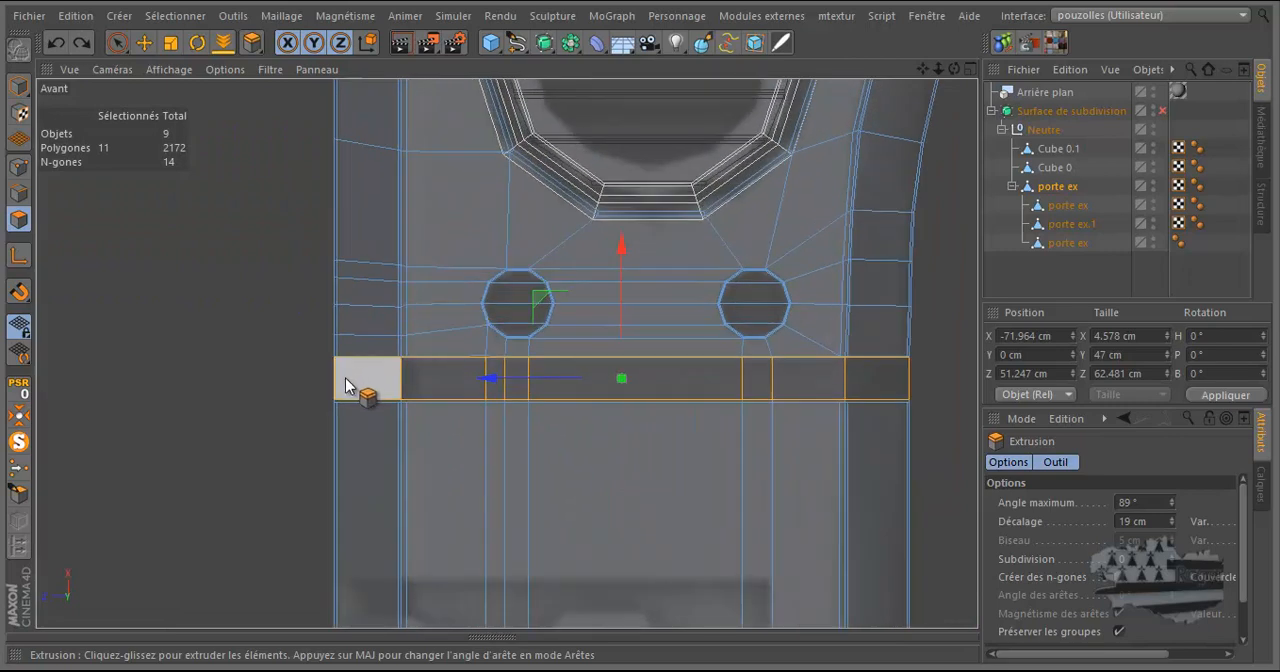
pyautogui.moveTo(642, 332); pyautogui.dragTo(638, 331)
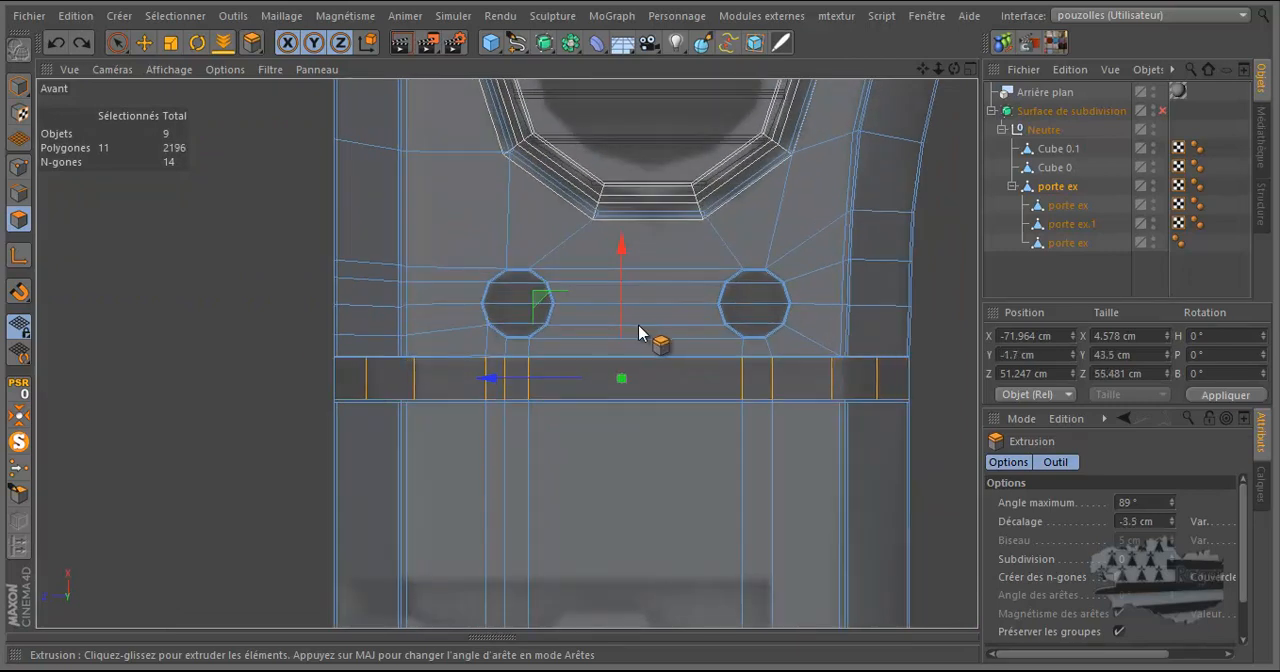
pyautogui.middleClick(262, 347)
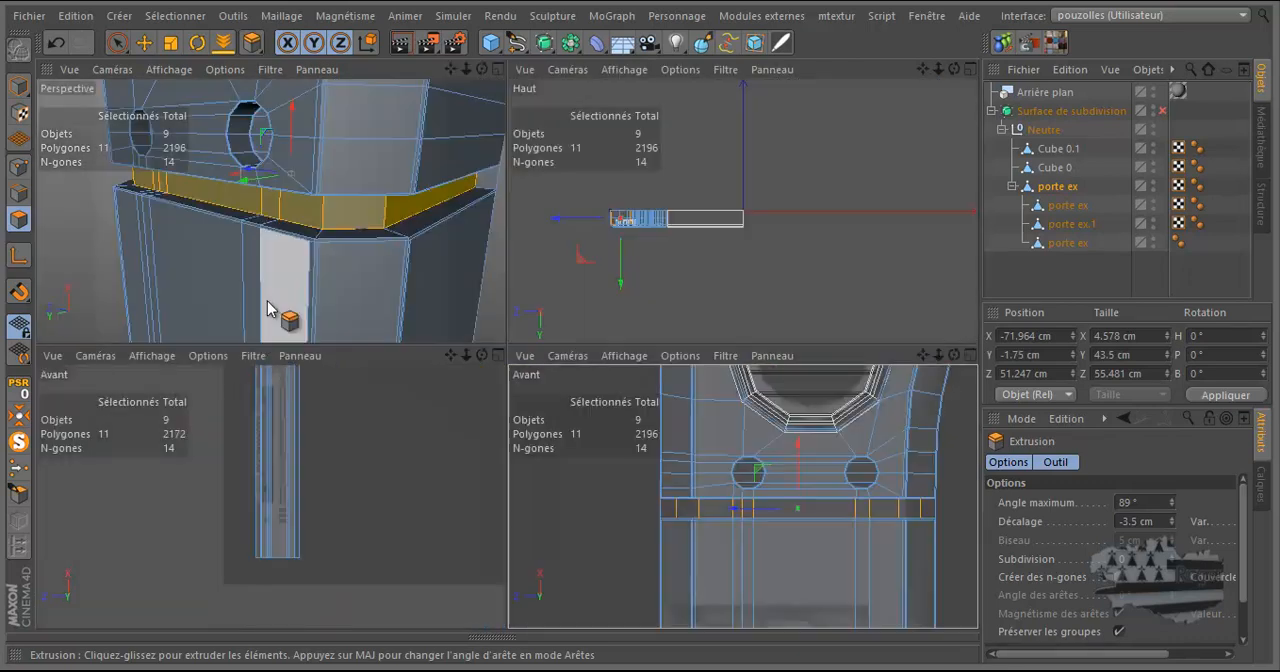
pyautogui.middleClick(268, 330)
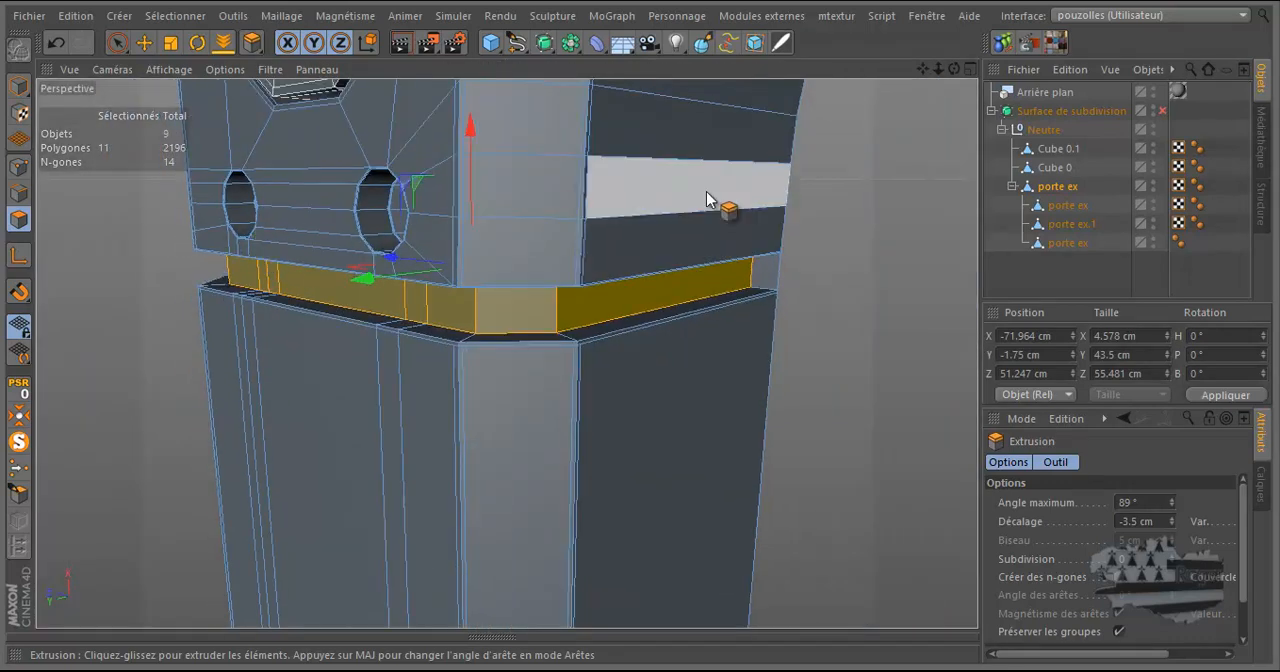
# Delete the small end polygon at each of the two open ends of the recessed band.
pyautogui.click(144, 42)
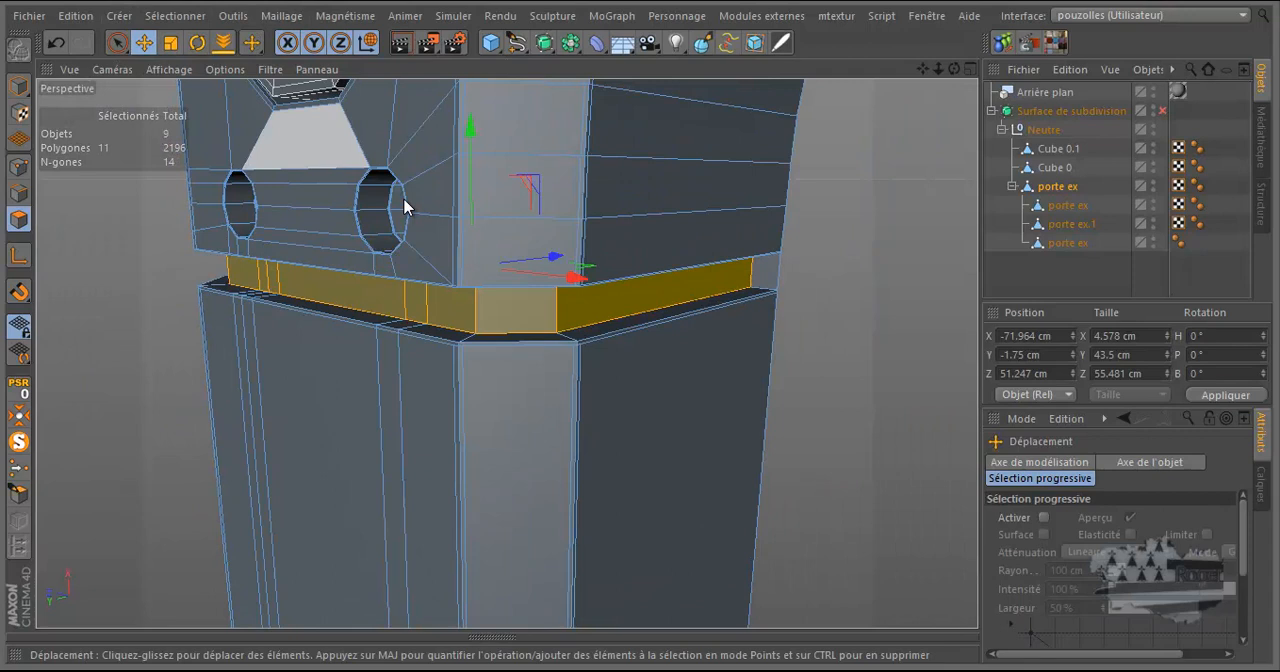
pyautogui.click(775, 280)
pyautogui.press('Delete')
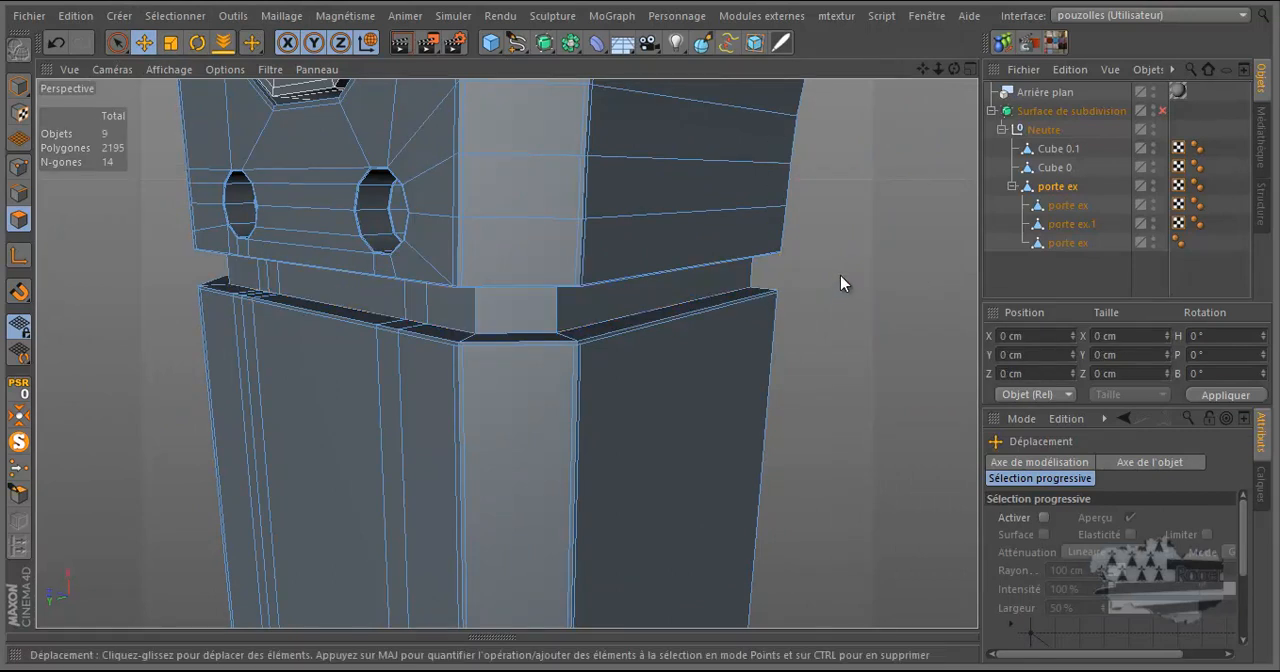
pyautogui.moveTo(955, 70); pyautogui.dragTo(838, 168)
pyautogui.moveTo(884, 214); pyautogui.dragTo(884, 214)
pyautogui.click(229, 260)
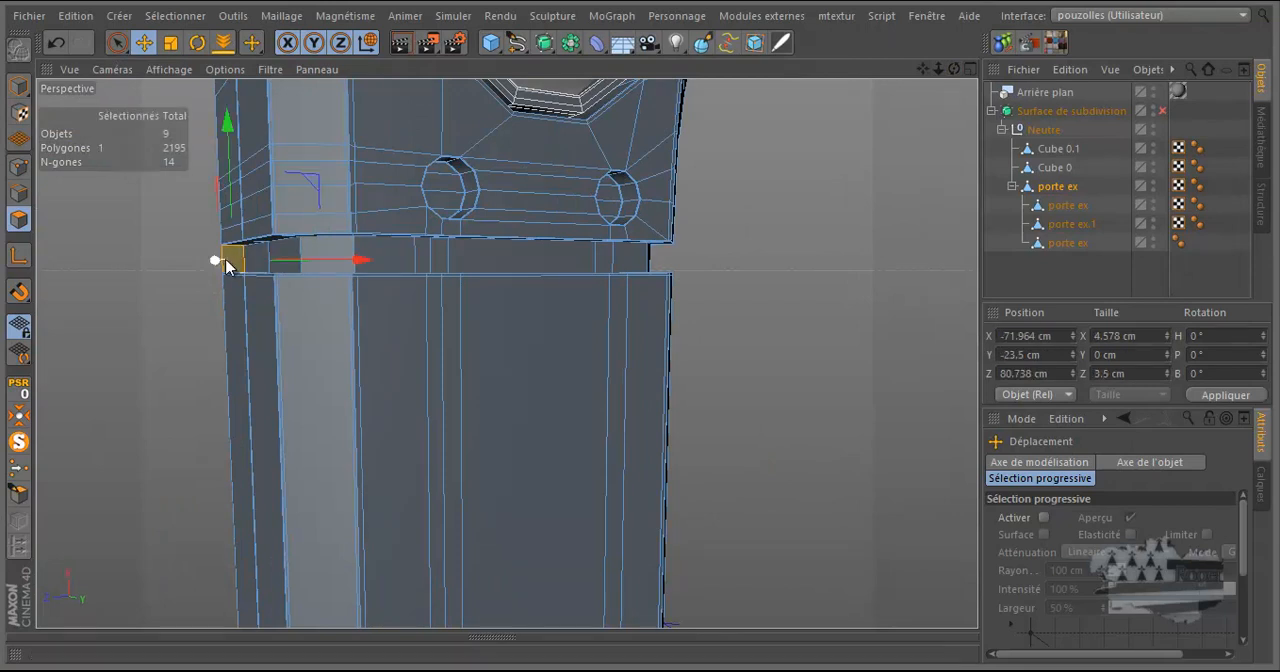
pyautogui.press('Delete')
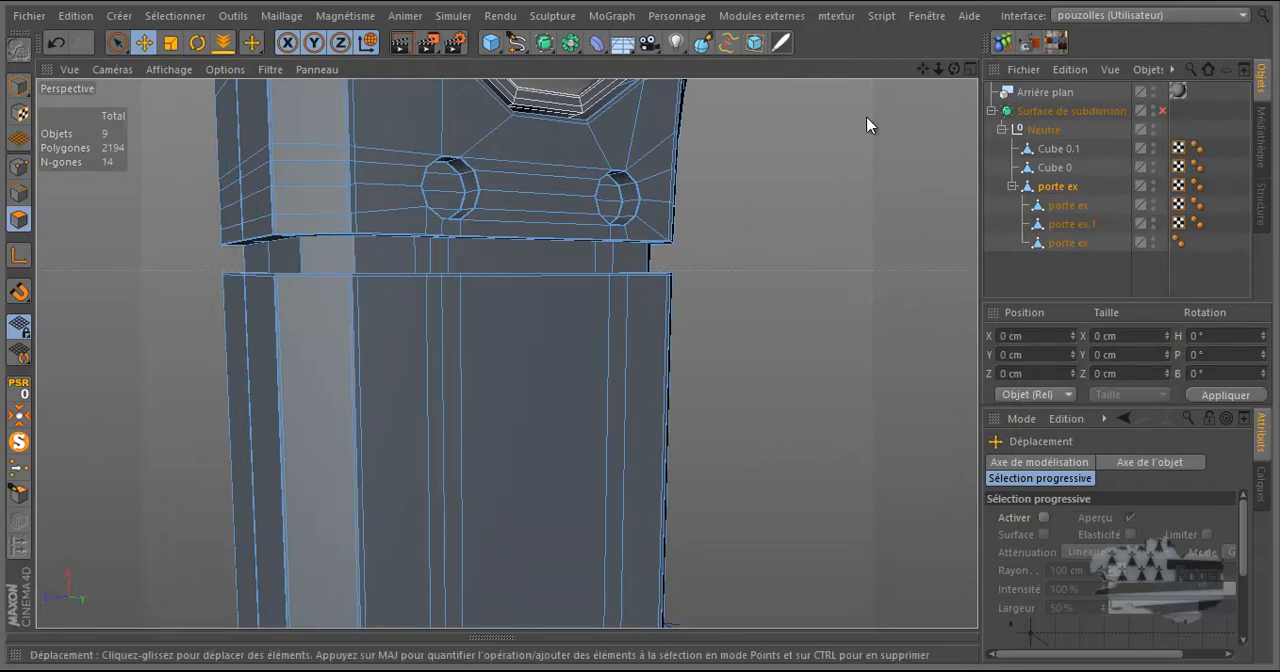
# Select the ring of vertical edges around the recessed groove and split them with Edge Cut, using 1 subdivision at 50% offset.
pyautogui.moveTo(953, 70); pyautogui.dragTo(640, 331)
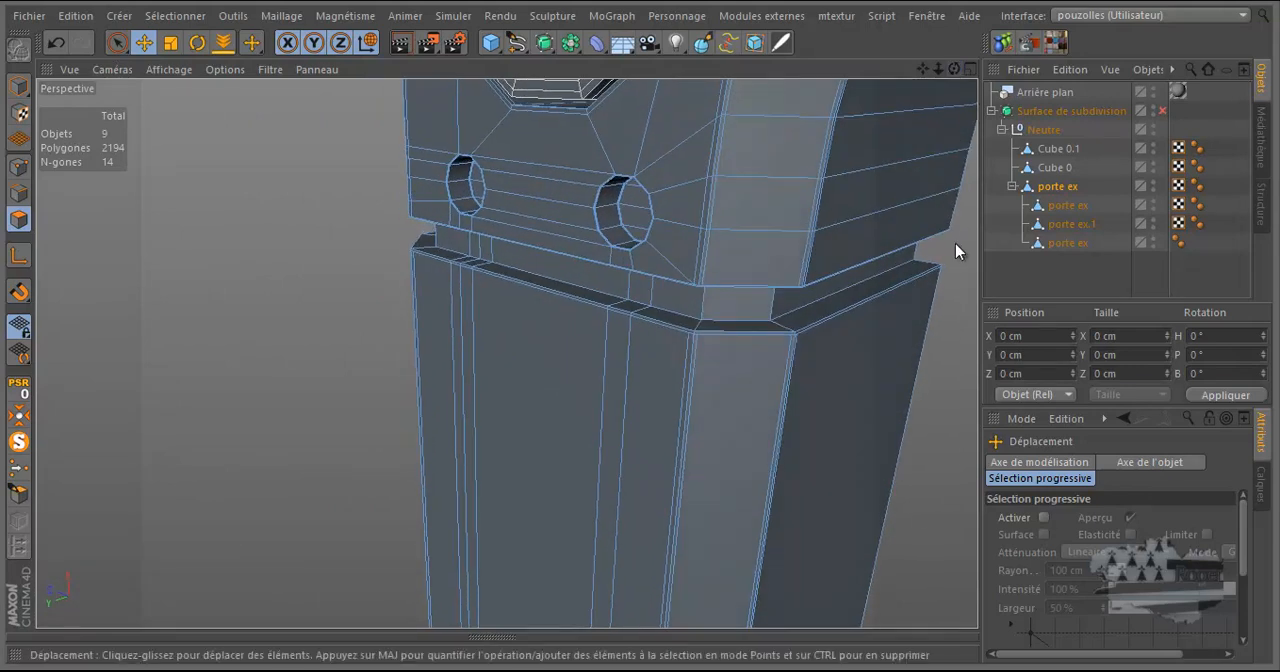
pyautogui.press('u')
pyautogui.press('b')
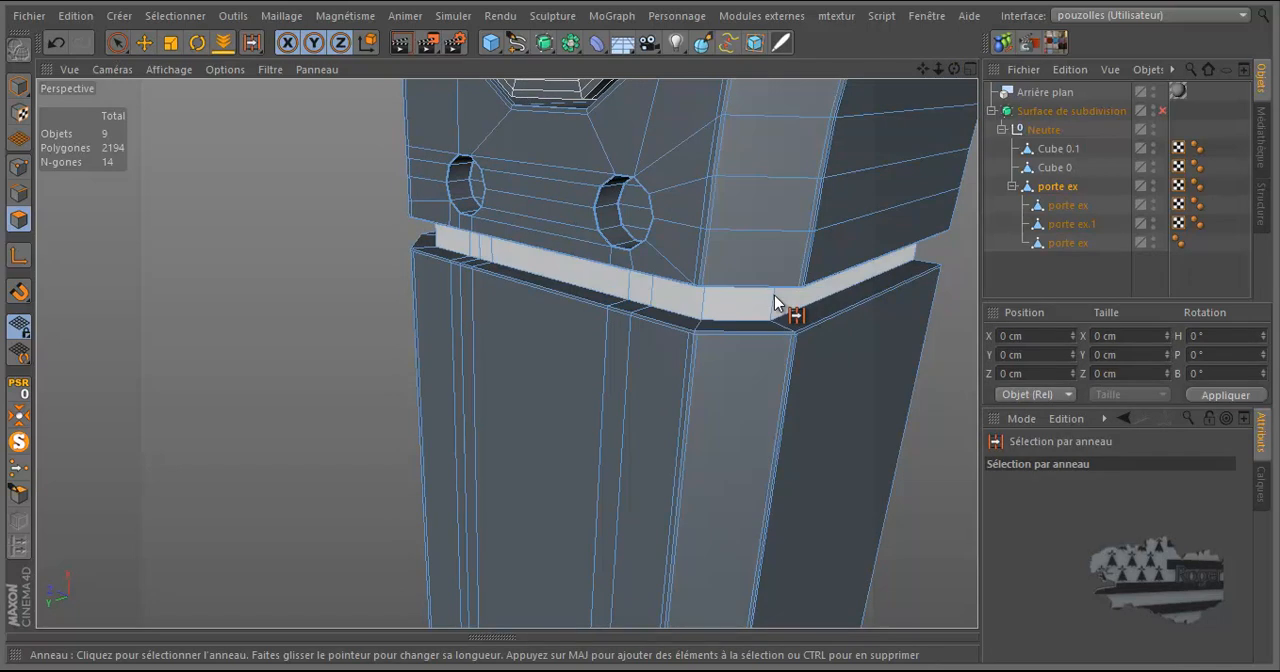
pyautogui.click(18, 192)
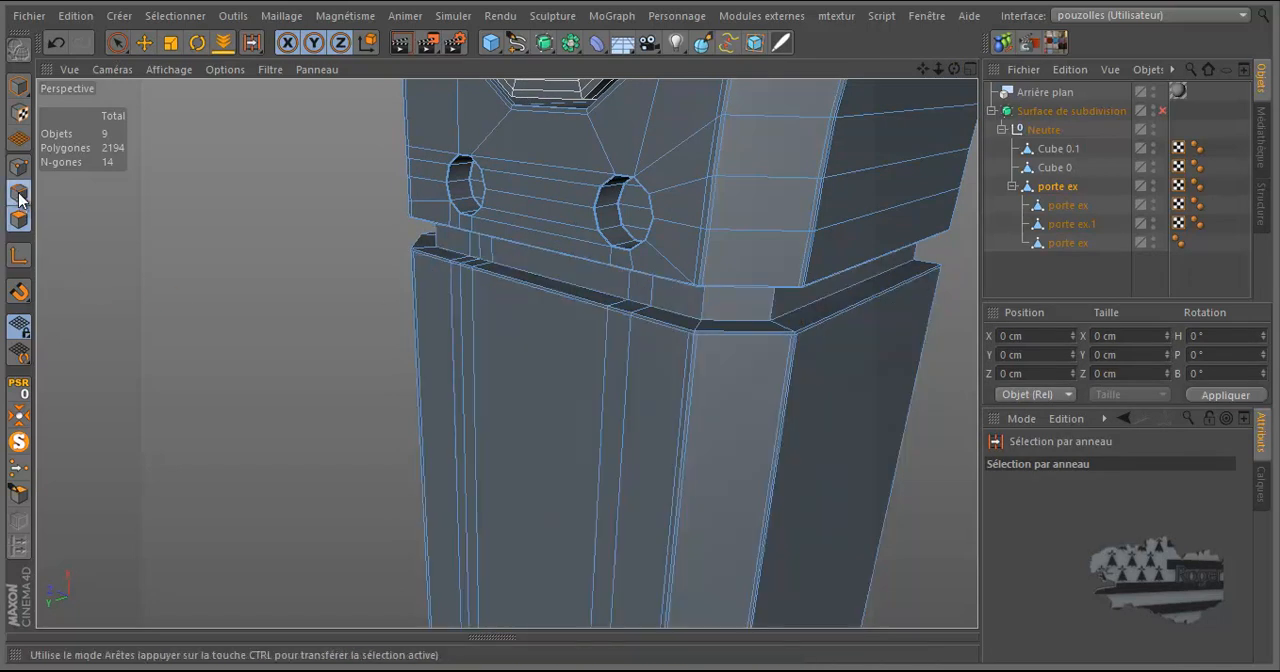
pyautogui.click(708, 302)
pyautogui.rightClick(263, 222)
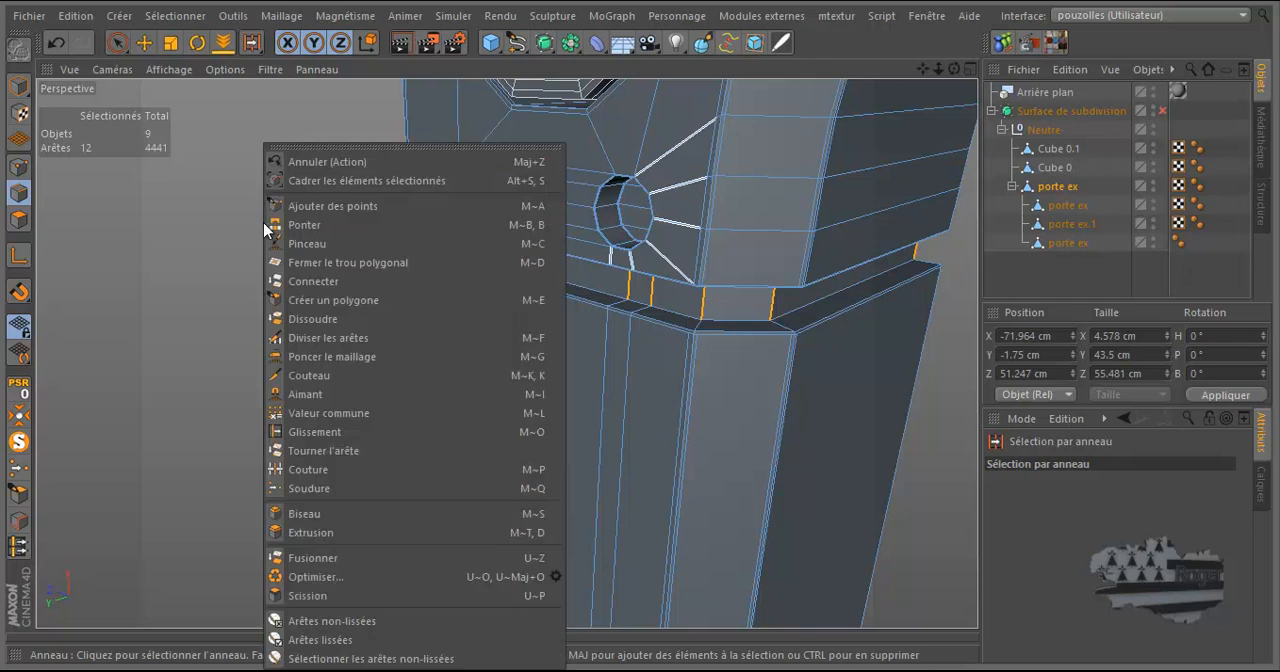
pyautogui.click(340, 343)
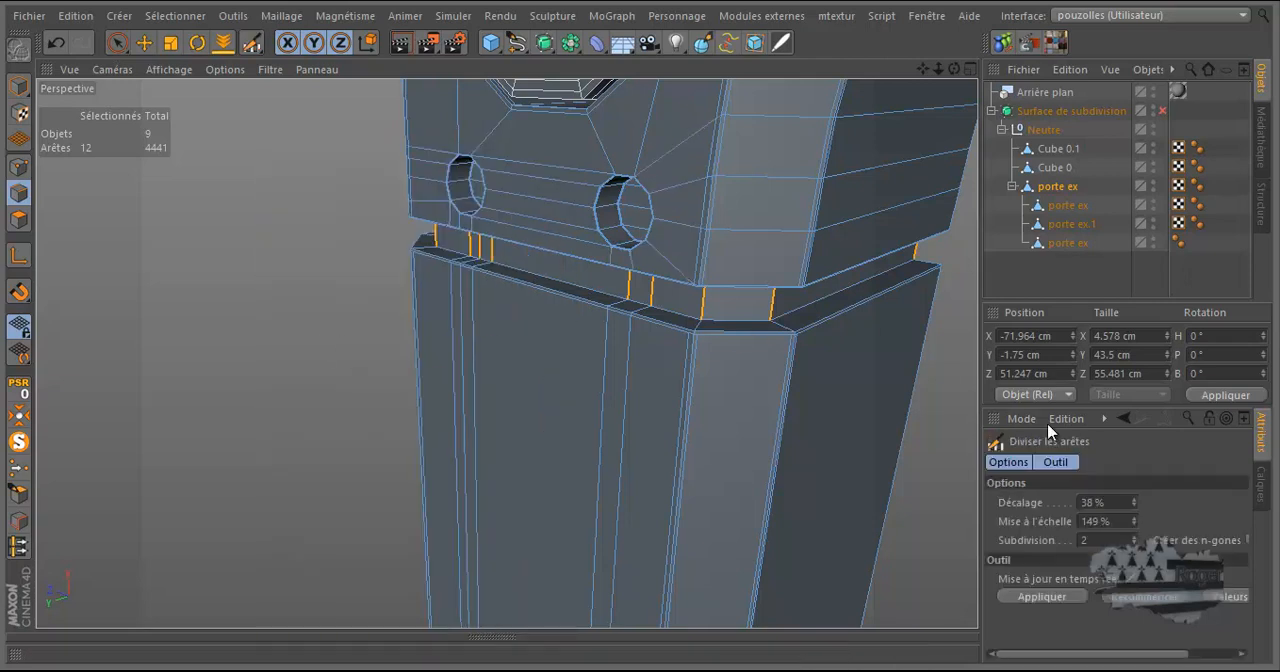
pyautogui.click(1135, 545)
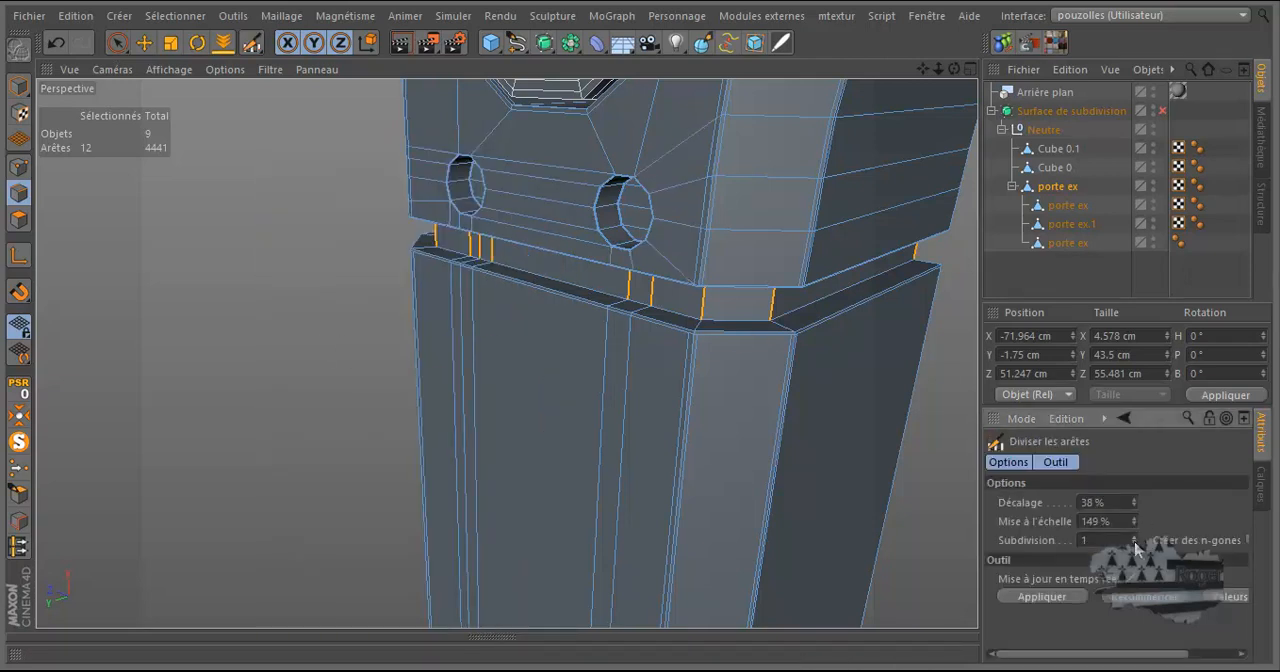
pyautogui.click(773, 305)
# Box-select all the leg's polygons from the groove's new middle edge loop down to the leg's lower end in the front view.
pyautogui.moveTo(954, 69); pyautogui.dragTo(651, 320)
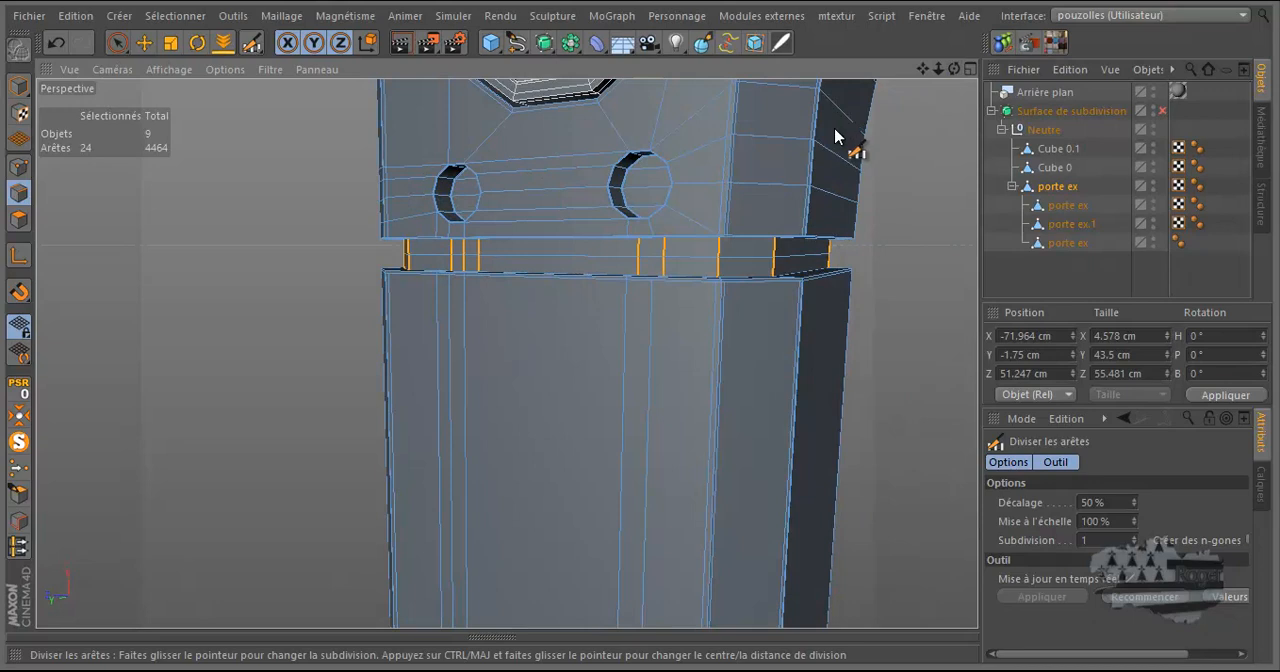
pyautogui.middleClick(90, 215)
pyautogui.middleClick(608, 508)
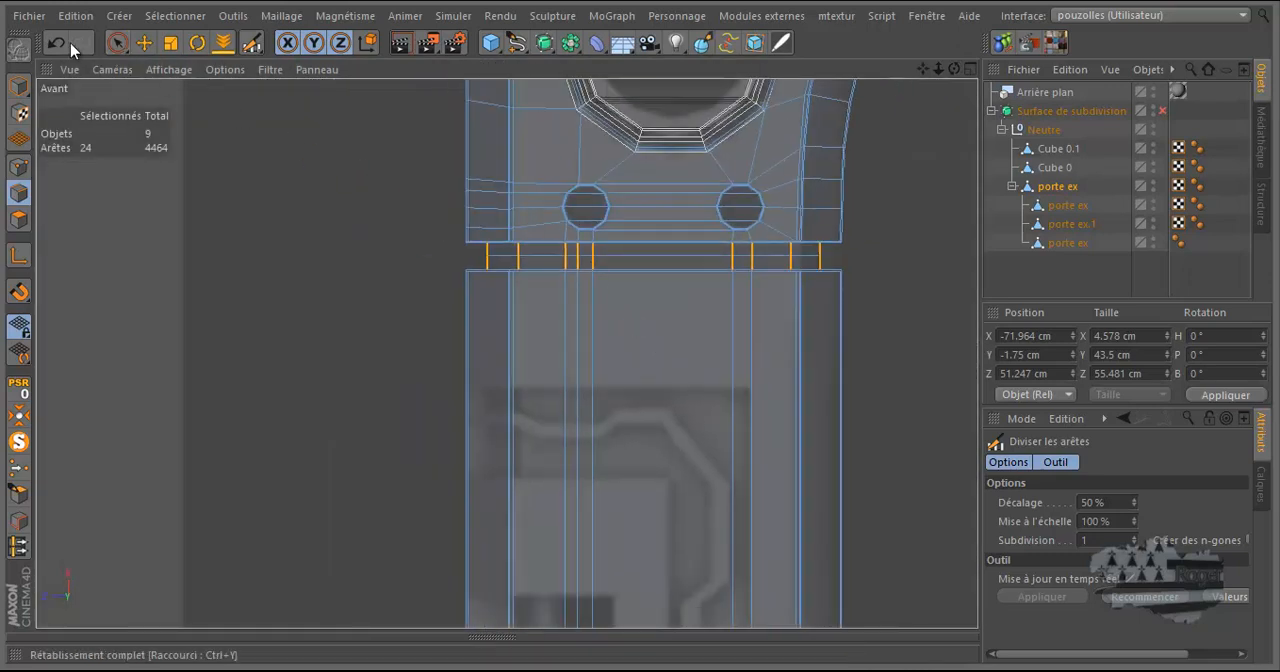
pyautogui.click(120, 44)
pyautogui.click(161, 89)
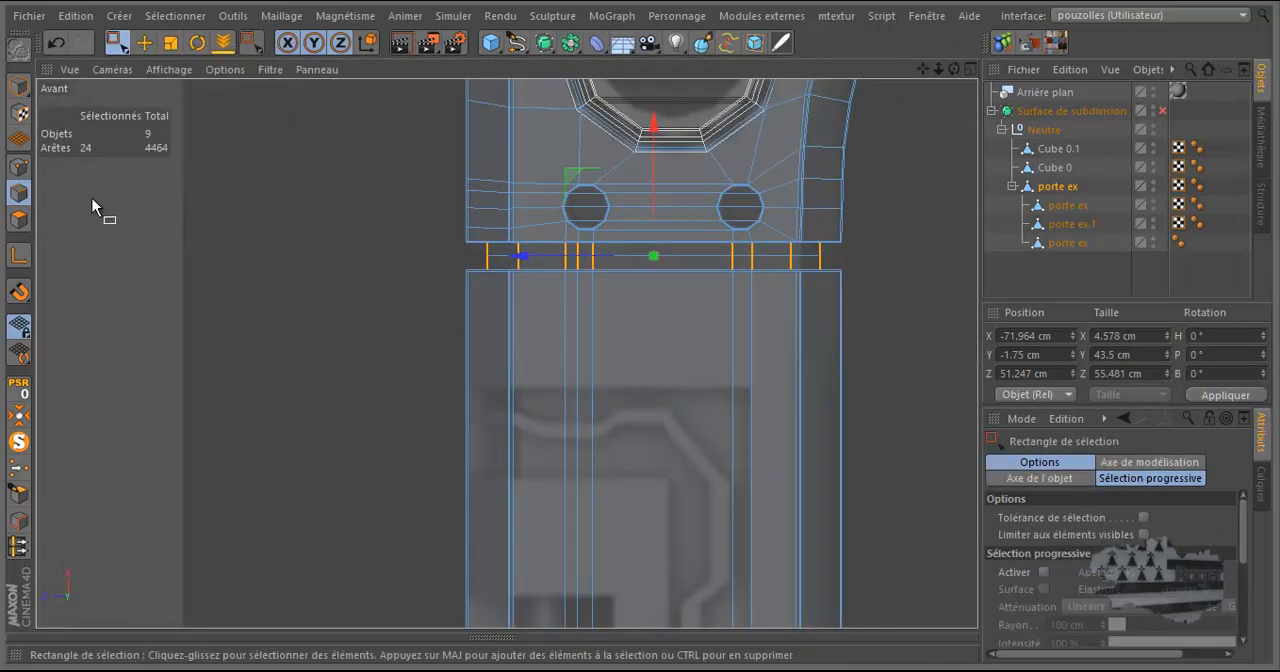
pyautogui.click(14, 222)
pyautogui.moveTo(917, 252); pyautogui.dragTo(421, 516)
pyautogui.scroll(-5, 534, 414)
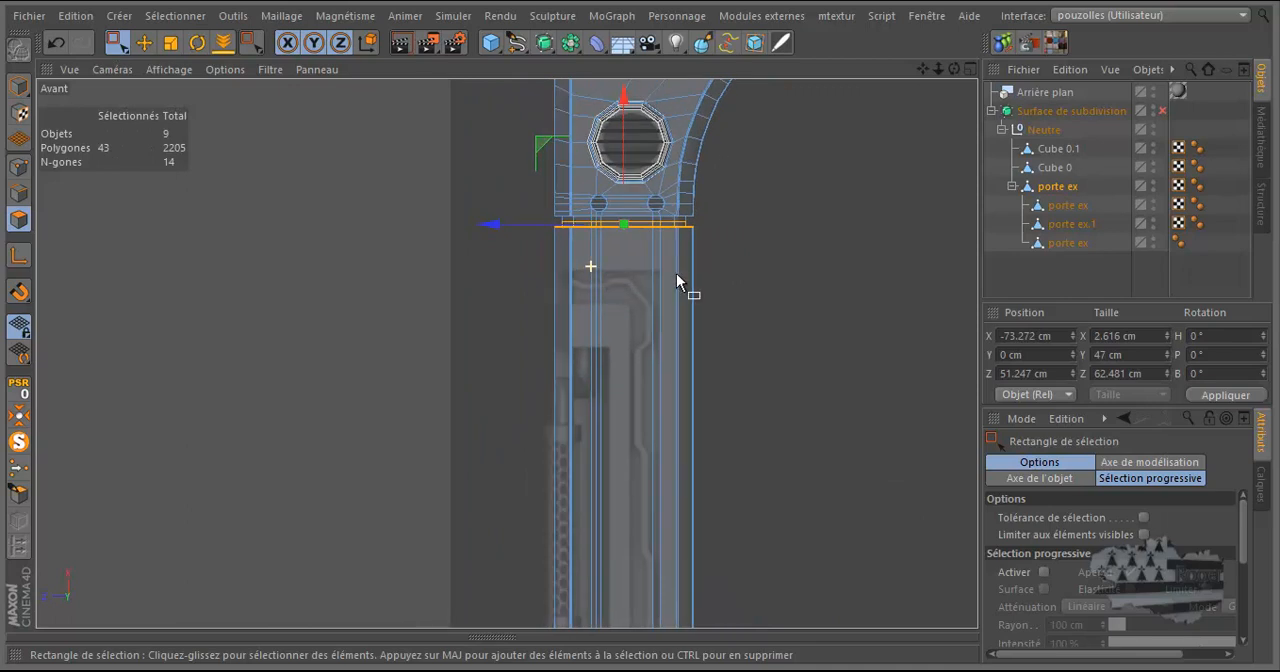
pyautogui.scroll(-3, 675, 274)
pyautogui.moveTo(744, 211); pyautogui.dragTo(576, 608)
pyautogui.moveTo(731, 208); pyautogui.dragTo(550, 606)
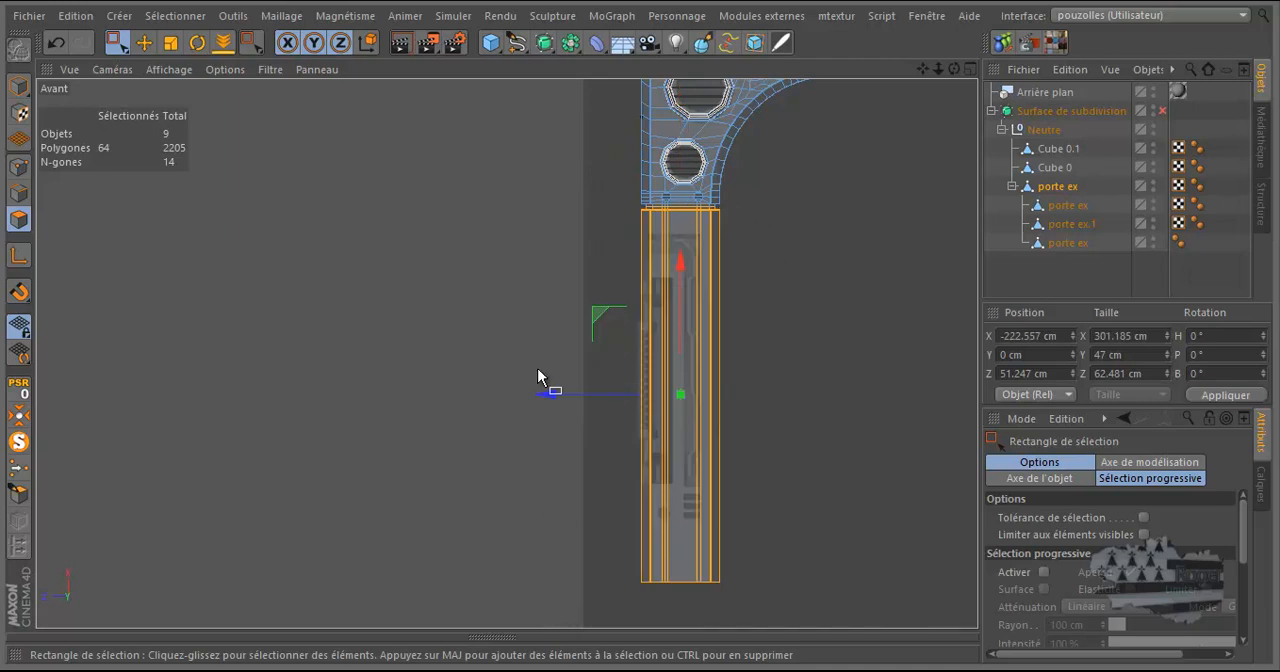
# Split the selected leg polygons off into a separate object.
pyautogui.middleClick(502, 316)
pyautogui.middleClick(372, 258)
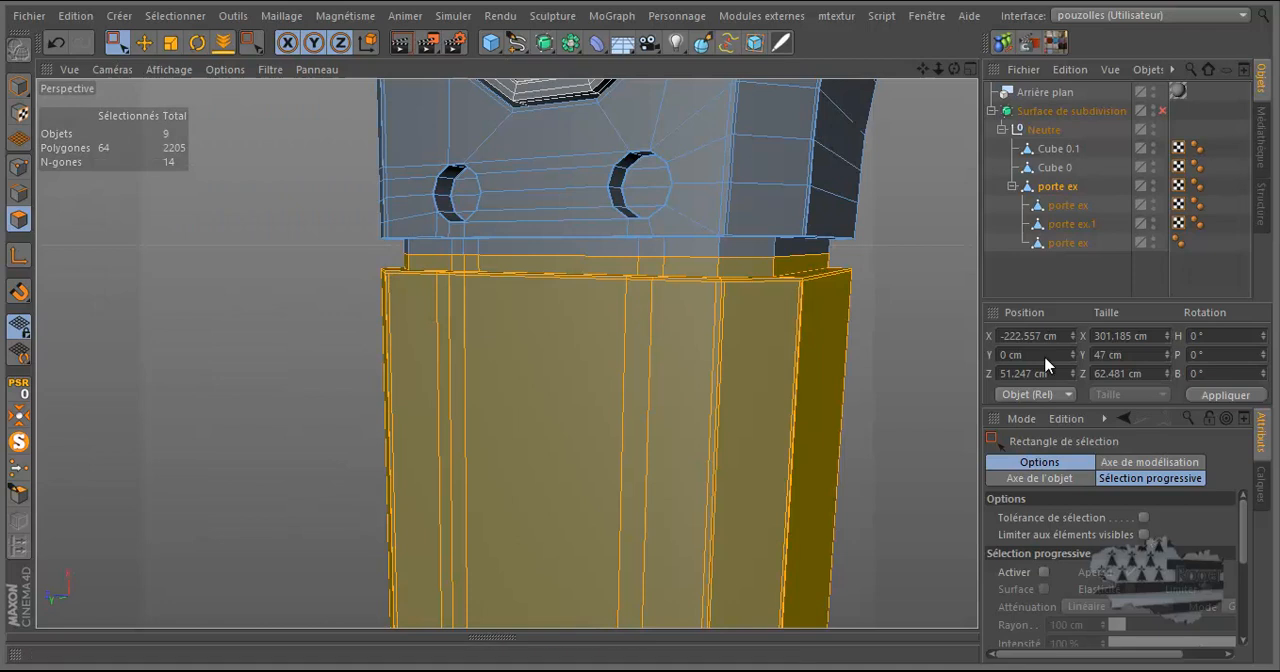
pyautogui.moveTo(955, 68)
pyautogui.mouseDown()
pyautogui.moveTo(638, 329)
pyautogui.moveTo(952, 72)
pyautogui.mouseUp()
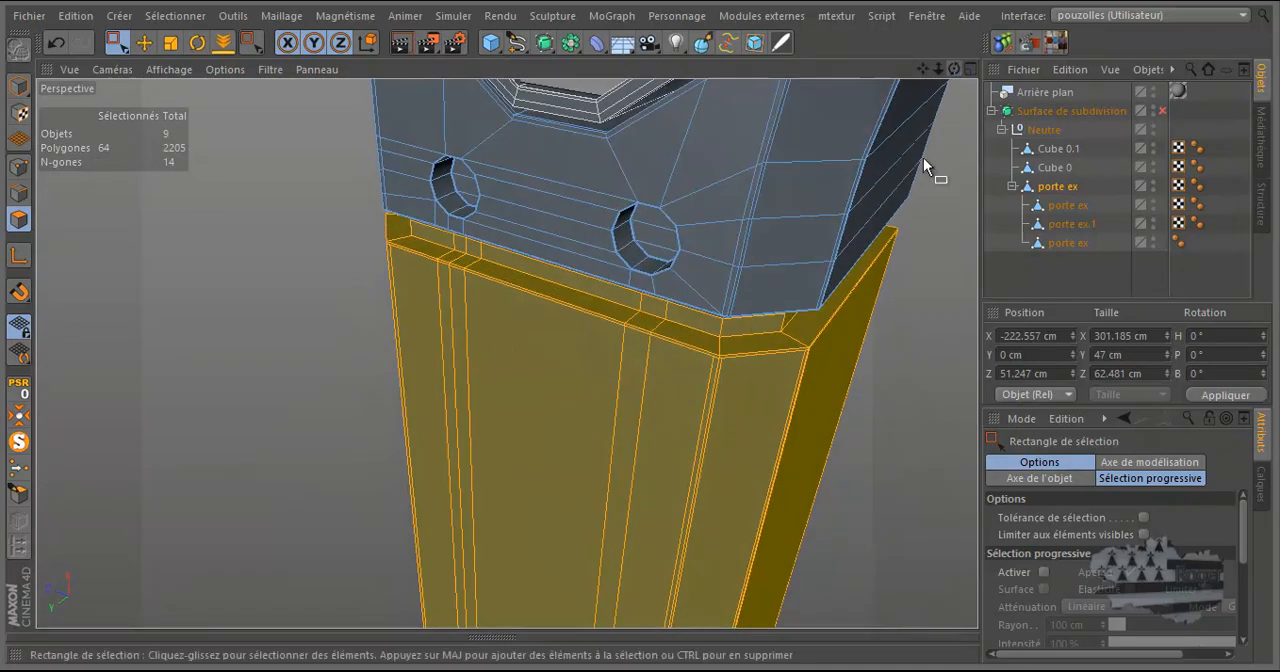
pyautogui.scroll(-5, 797, 337)
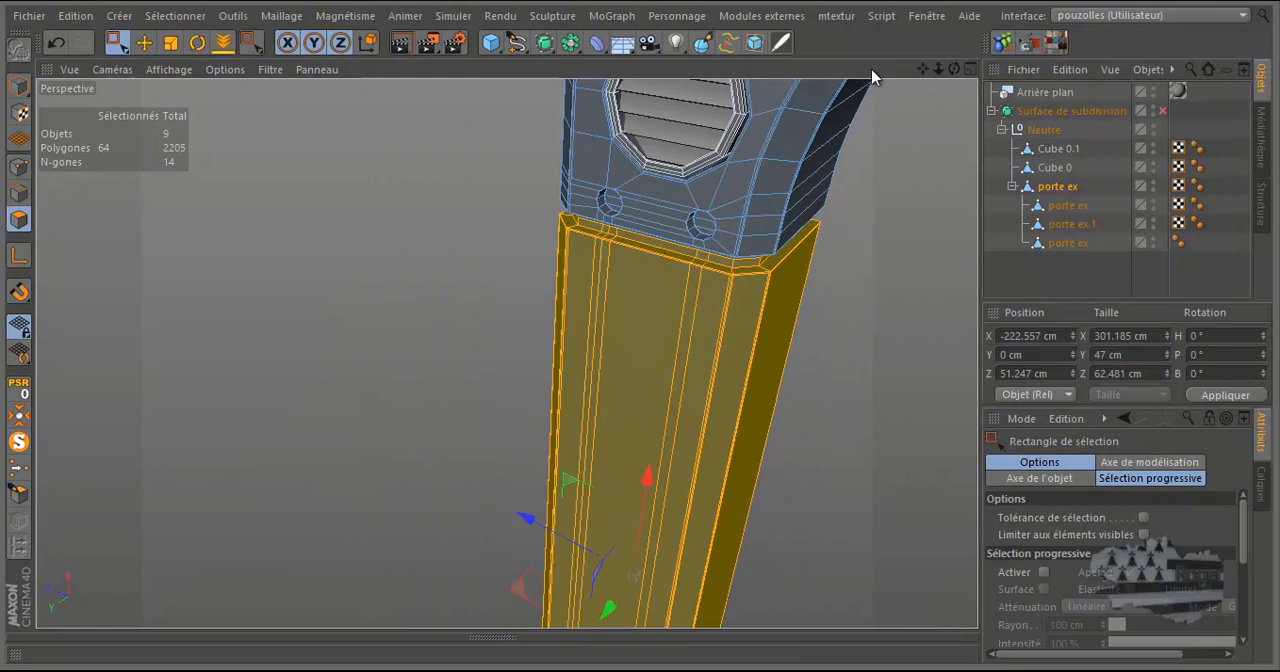
pyautogui.moveTo(951, 72); pyautogui.dragTo(897, 107)
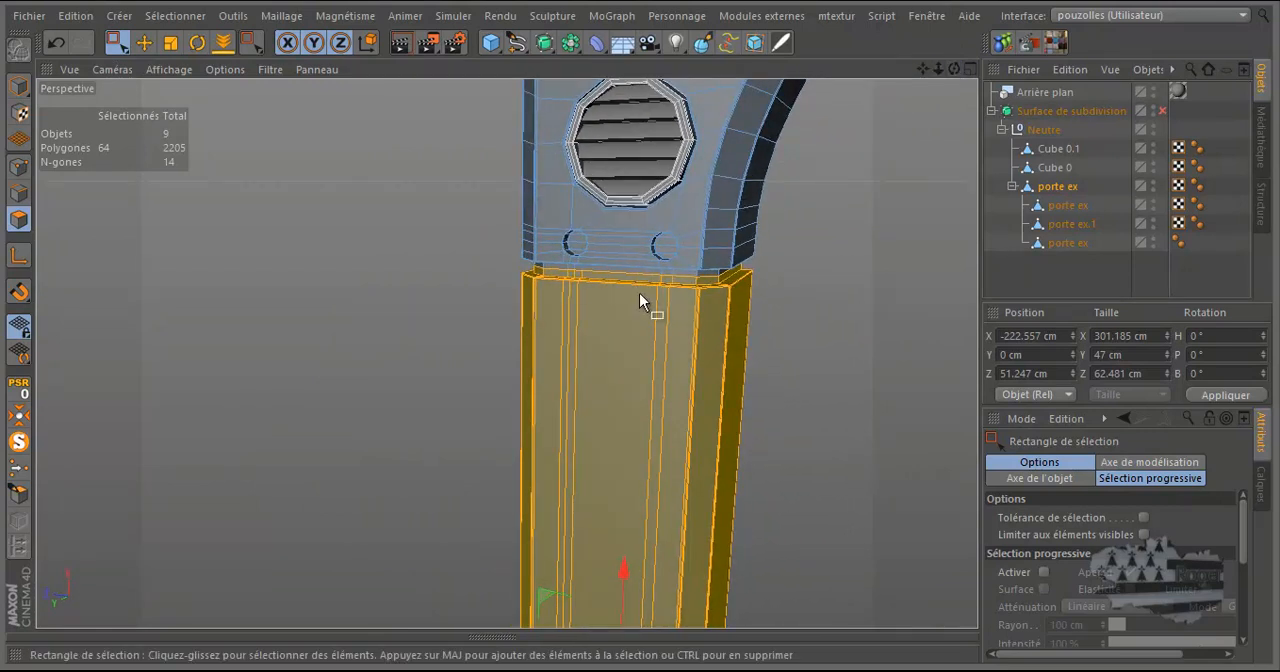
pyautogui.scroll(3, 686, 324)
pyautogui.rightClick(323, 254)
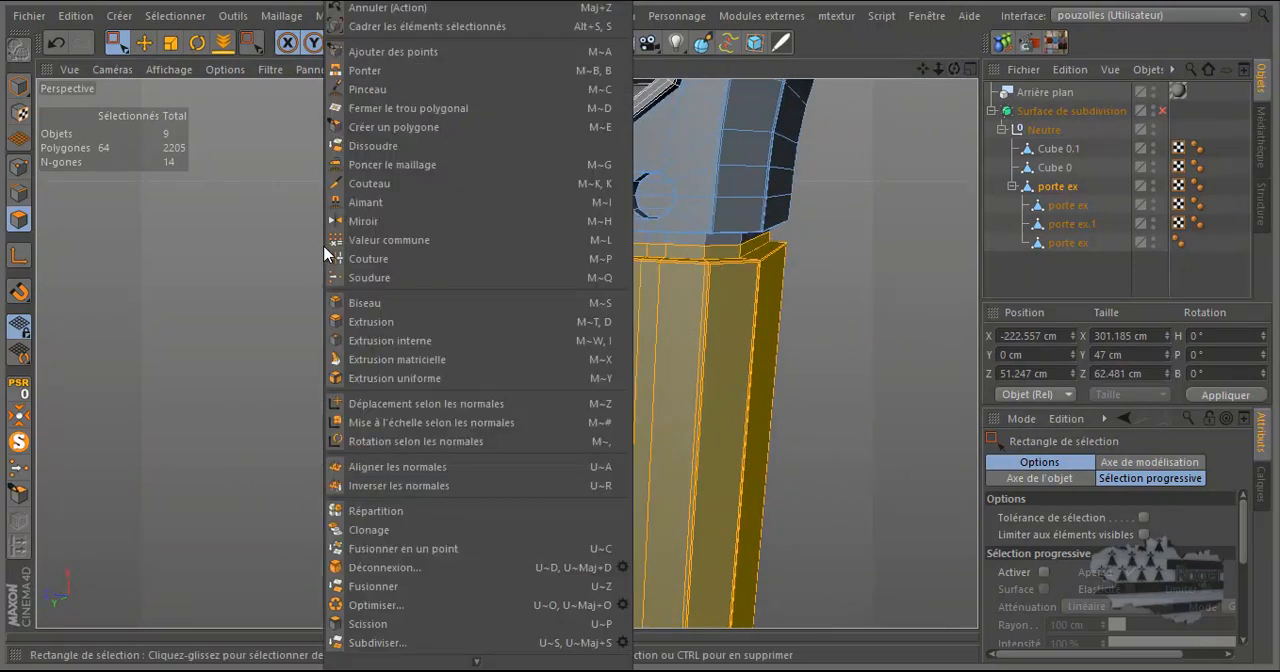
pyautogui.click(370, 623)
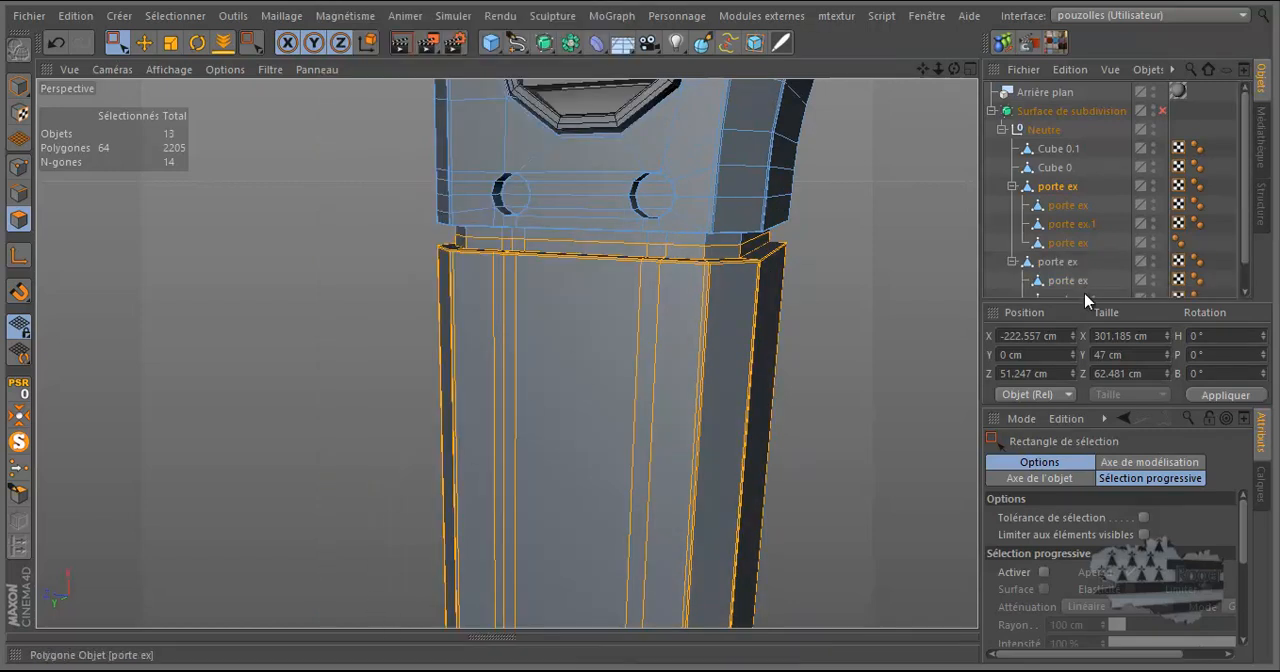
# Delete the three duplicated child objects under the split-off leg object, keeping only the leg object selected.
pyautogui.moveTo(1083, 303); pyautogui.dragTo(1080, 408)
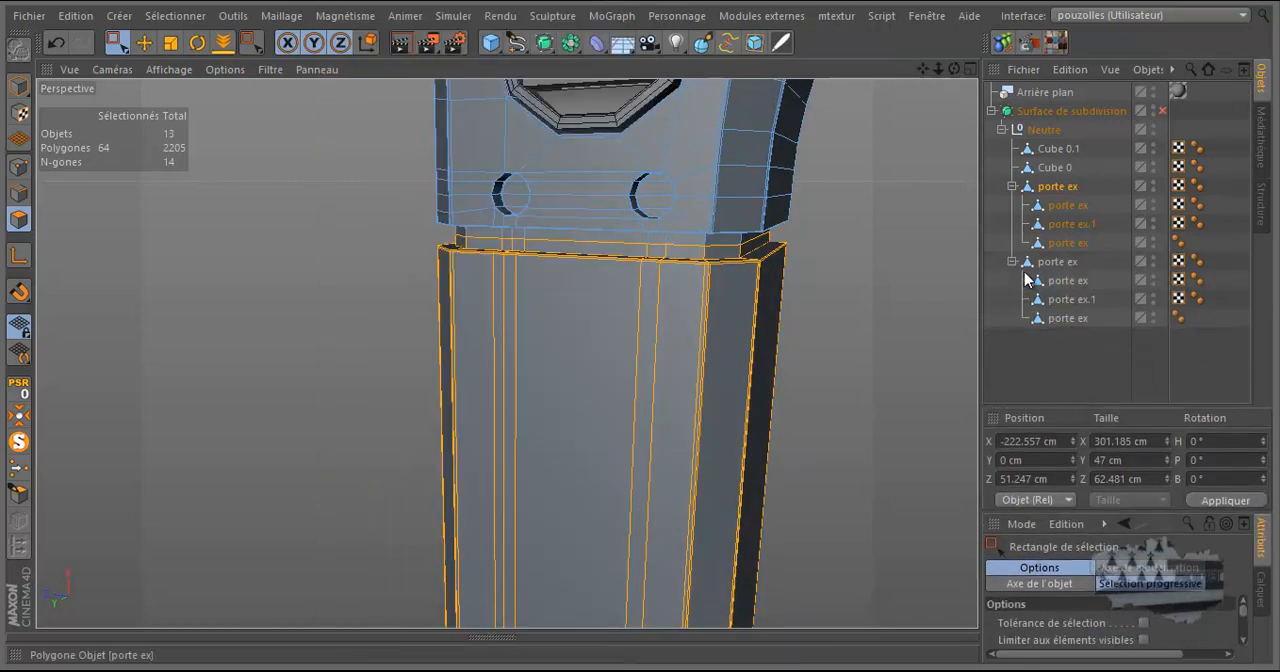
pyautogui.moveTo(1071, 352); pyautogui.dragTo(1073, 354)
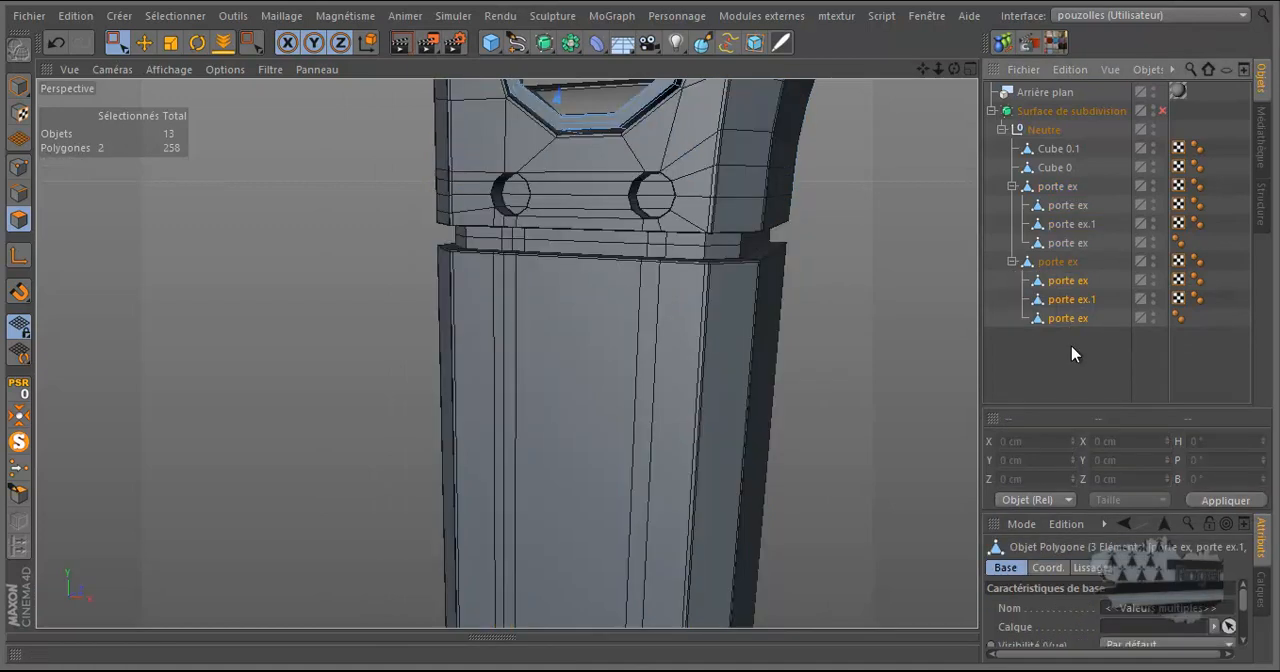
pyautogui.press('Delete')
pyautogui.click(1060, 263)
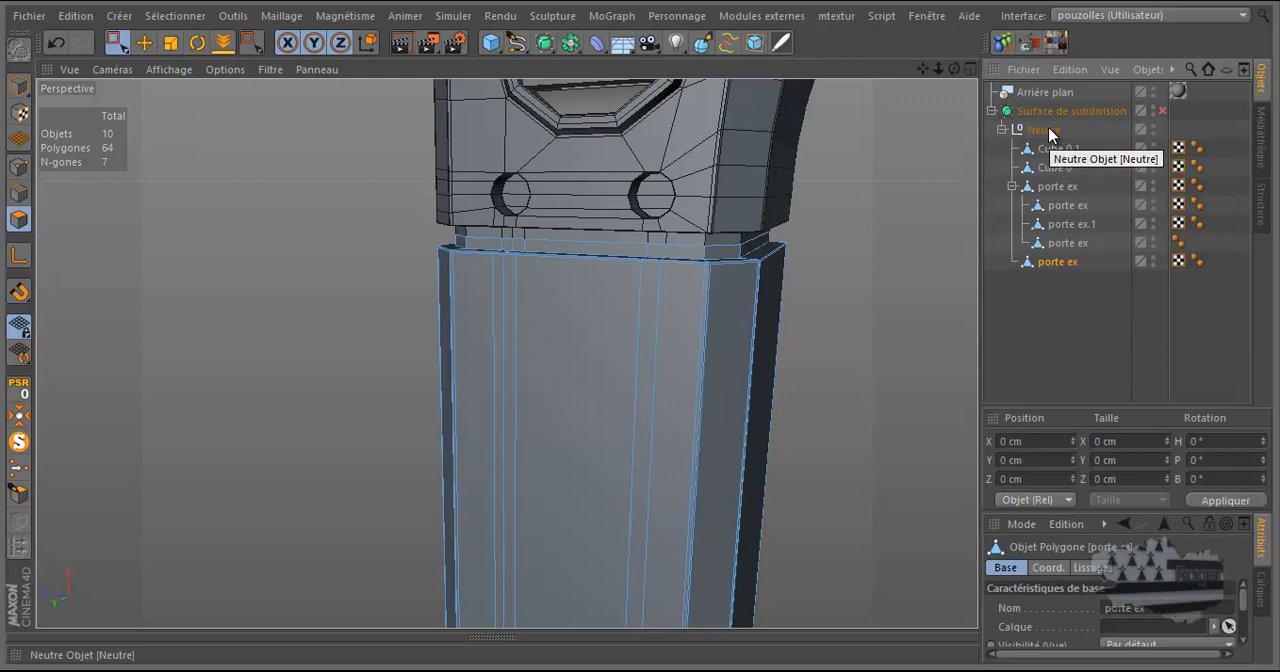
# Delete the leg polygons from the original porte ex object and nest the split-off leg object beneath it.
pyautogui.click(1057, 186)
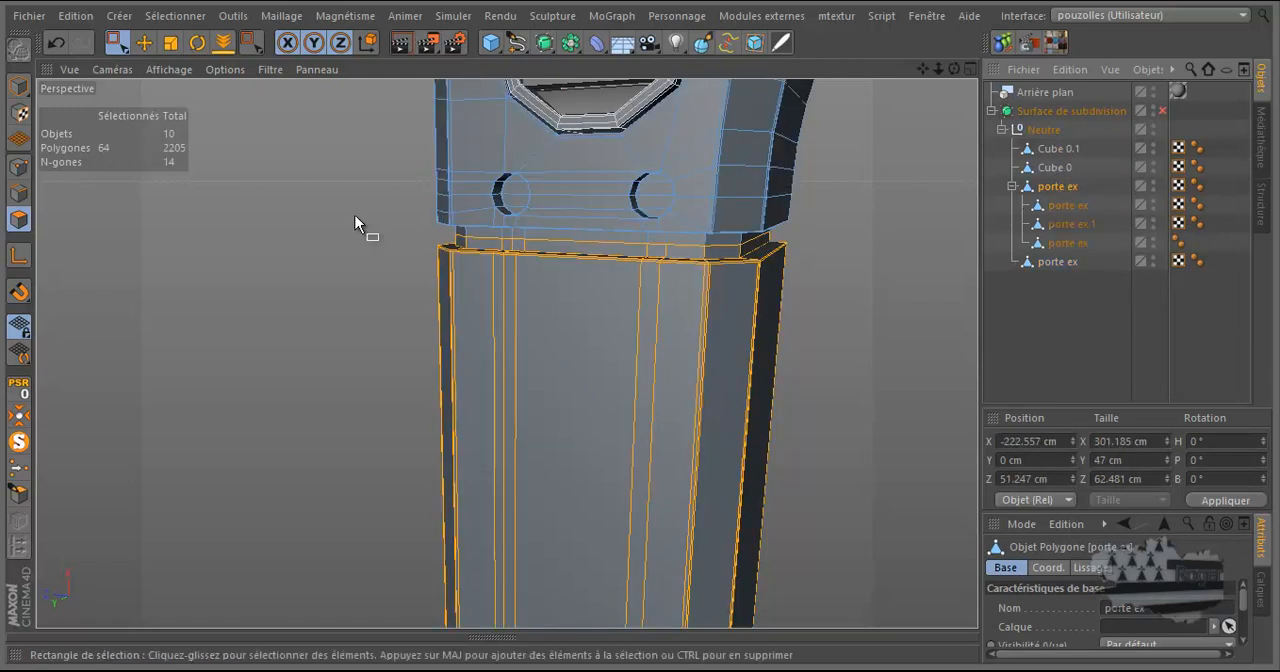
pyautogui.press('Delete')
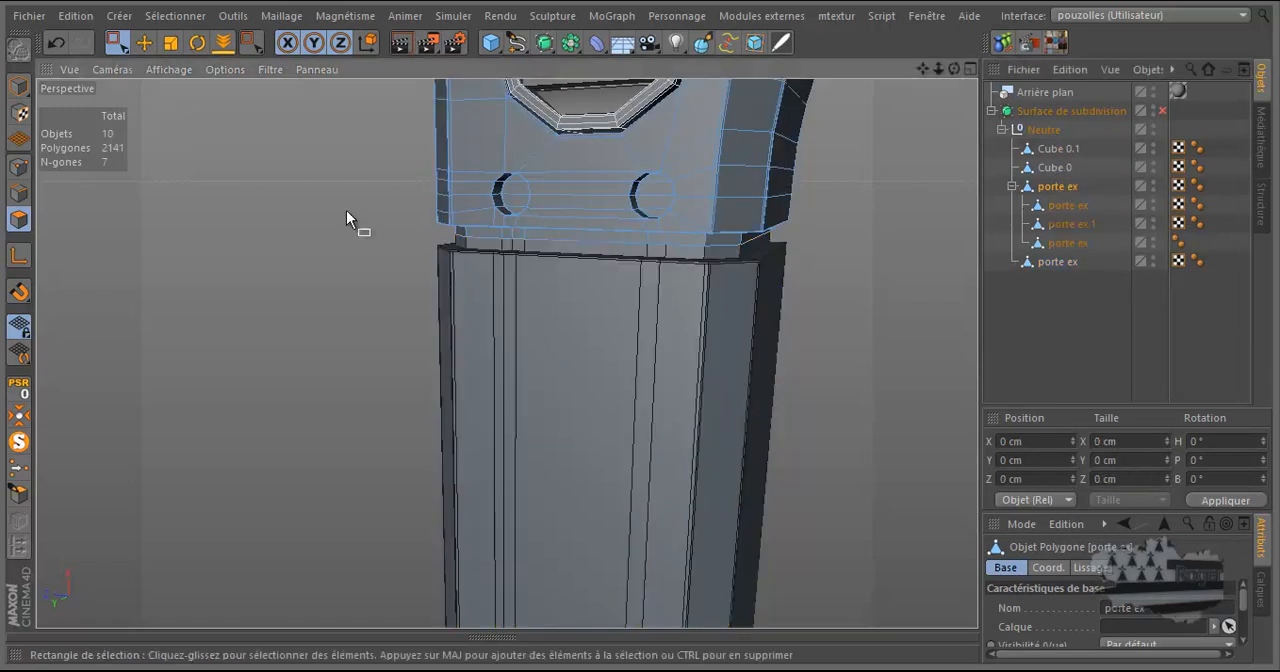
pyautogui.click(1046, 261)
pyautogui.moveTo(1055, 203); pyautogui.dragTo(1053, 205)
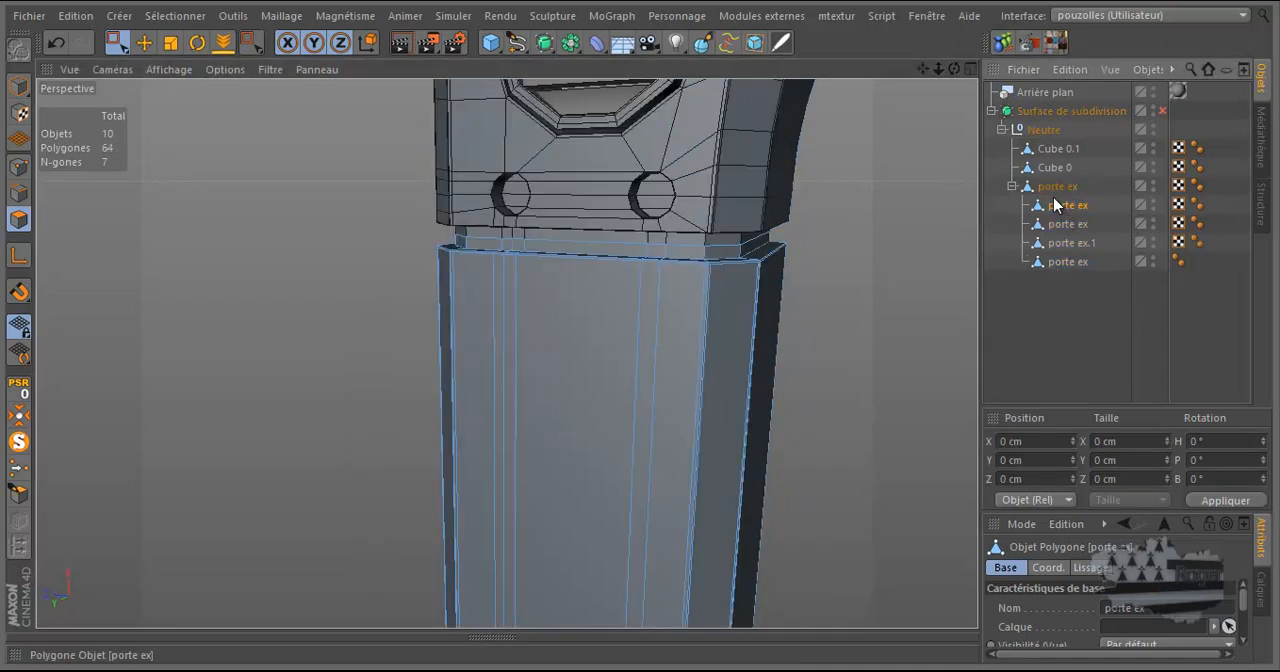
# Cut a loop in the parent porte ex object with the Knife in Boucle mode, close beside the groove's corner edge.
pyautogui.scroll(8, 735, 270)
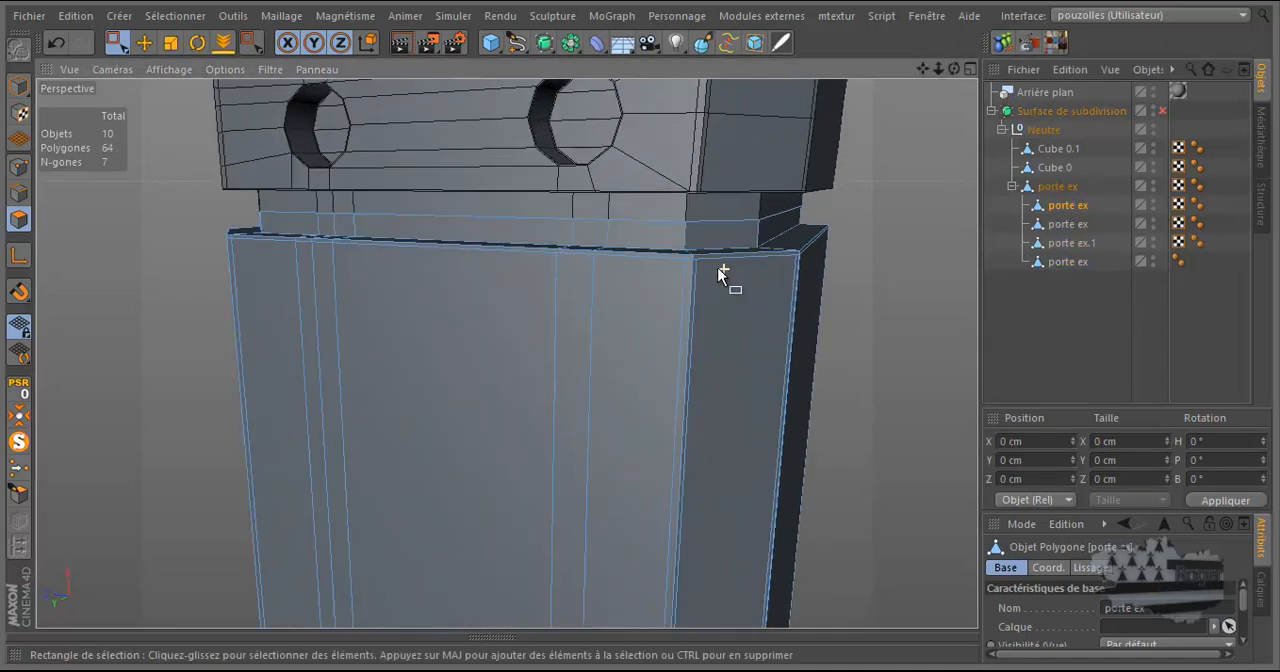
pyautogui.scroll(2, 689, 250)
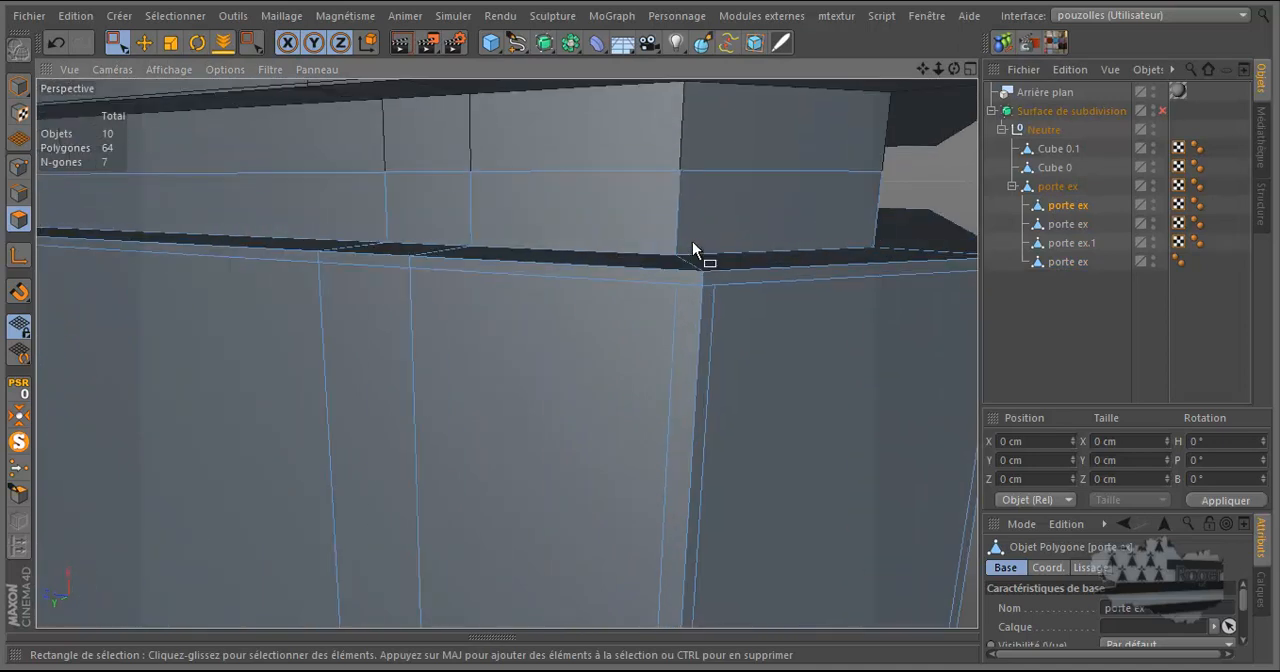
pyautogui.moveTo(952, 70); pyautogui.dragTo(639, 326)
pyautogui.click(1066, 187)
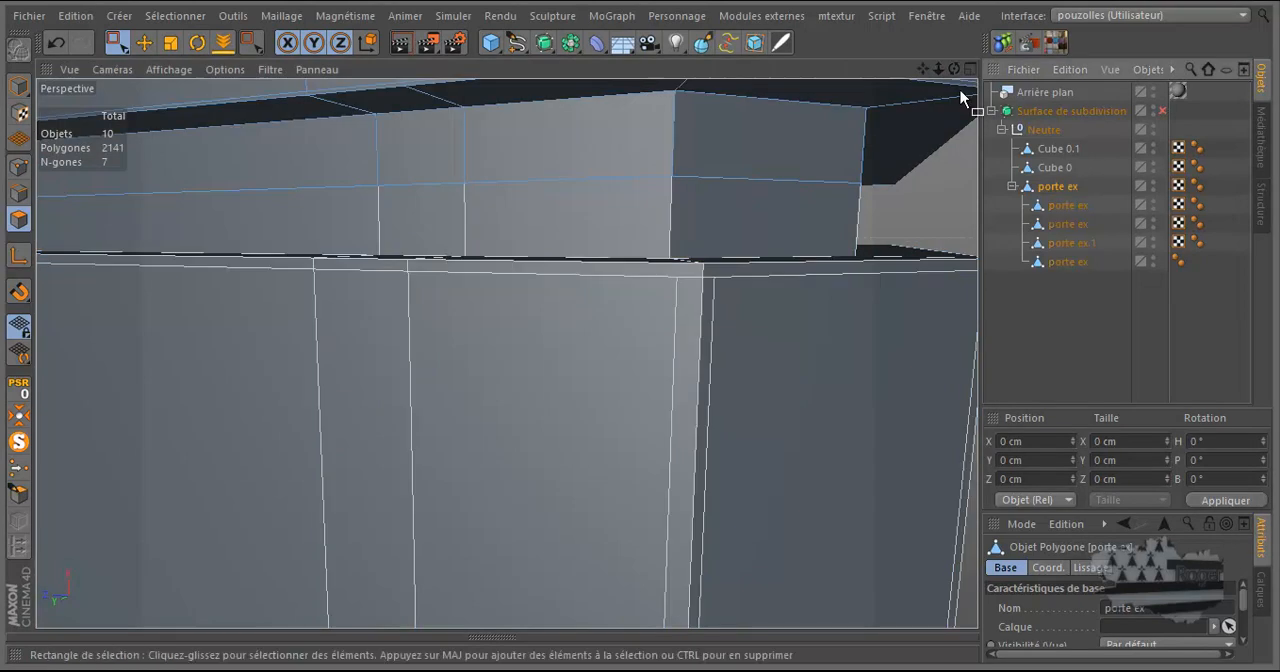
pyautogui.moveTo(924, 71); pyautogui.dragTo(643, 331)
pyautogui.moveTo(922, 70); pyautogui.dragTo(640, 335)
pyautogui.moveTo(954, 69); pyautogui.dragTo(640, 335)
pyautogui.moveTo(925, 70); pyautogui.dragTo(637, 331)
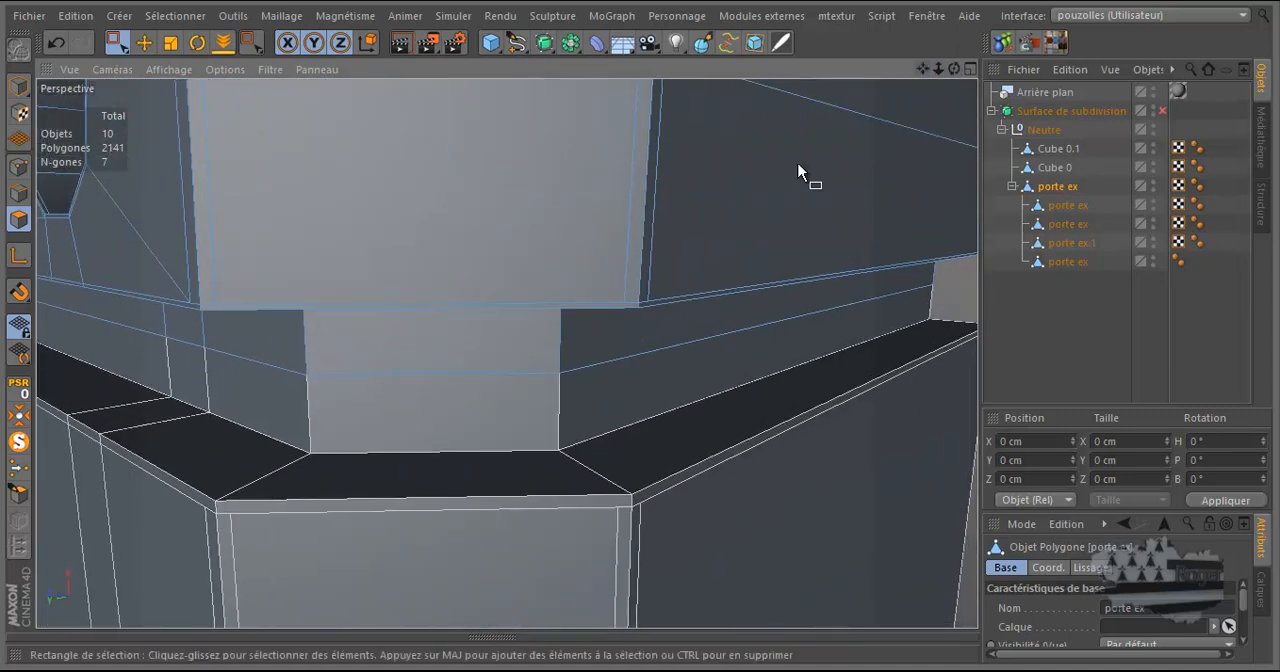
pyautogui.scroll(3, 653, 302)
pyautogui.scroll(2, 643, 320)
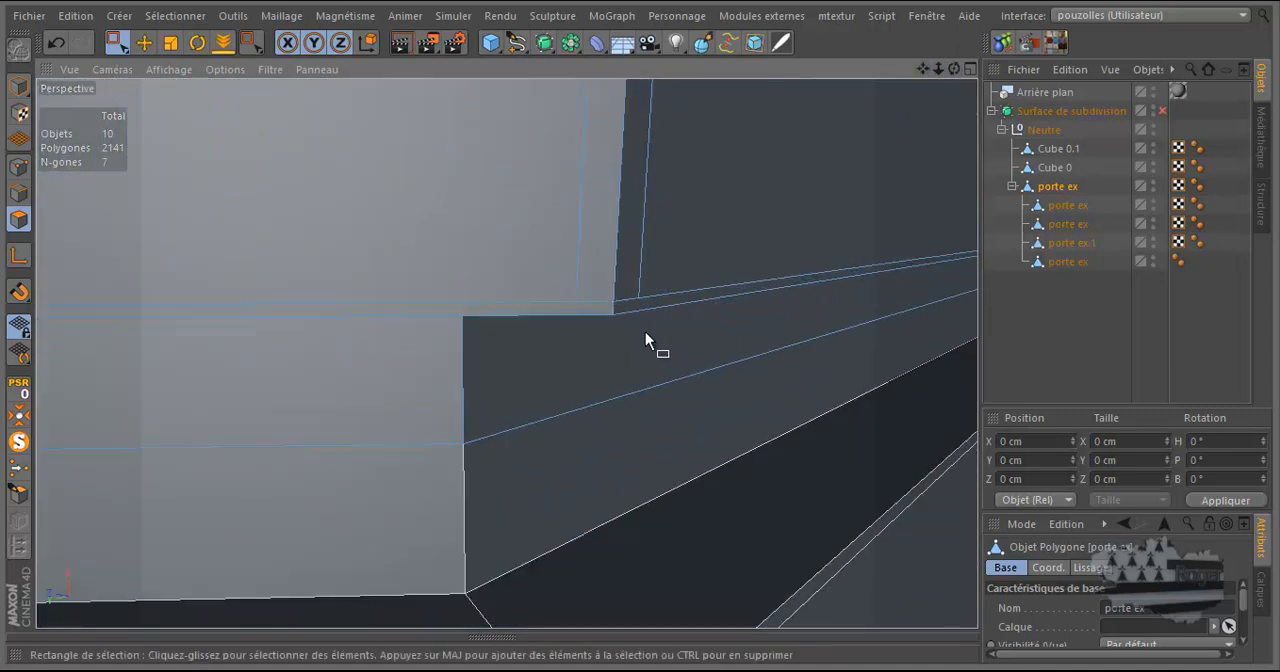
pyautogui.moveTo(956, 73); pyautogui.dragTo(640, 331)
pyautogui.press('k')
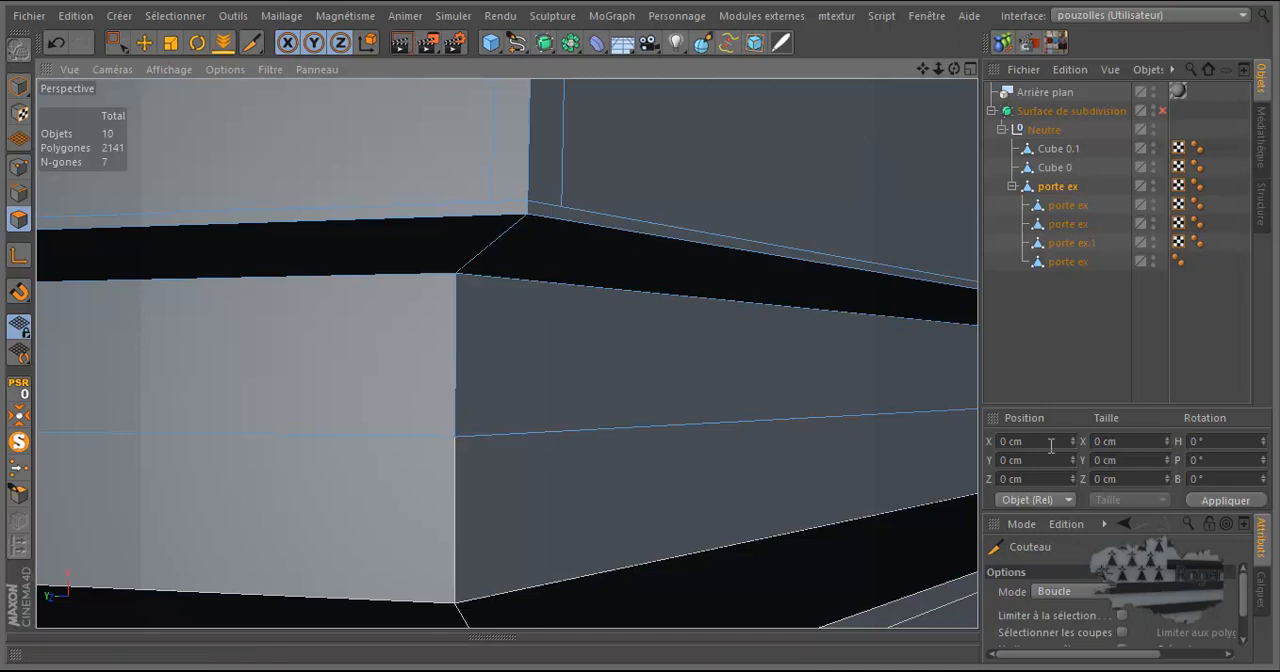
pyautogui.click(1066, 597)
pyautogui.click(1064, 555)
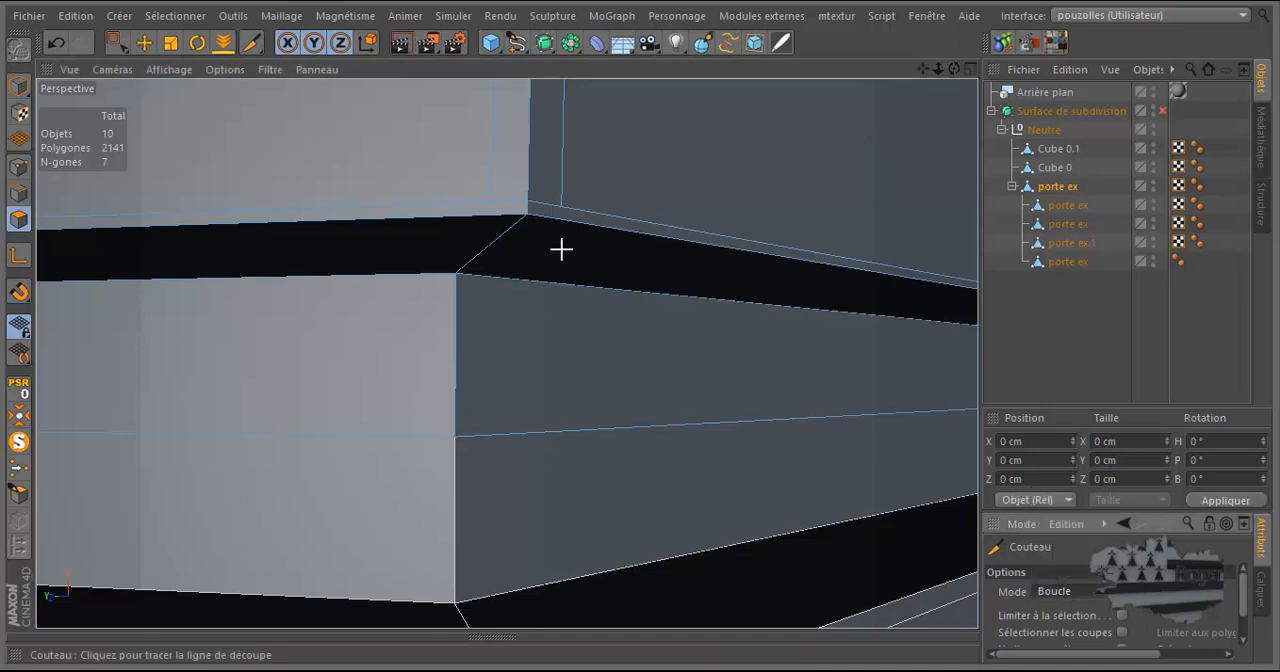
pyautogui.moveTo(954, 68); pyautogui.dragTo(642, 326)
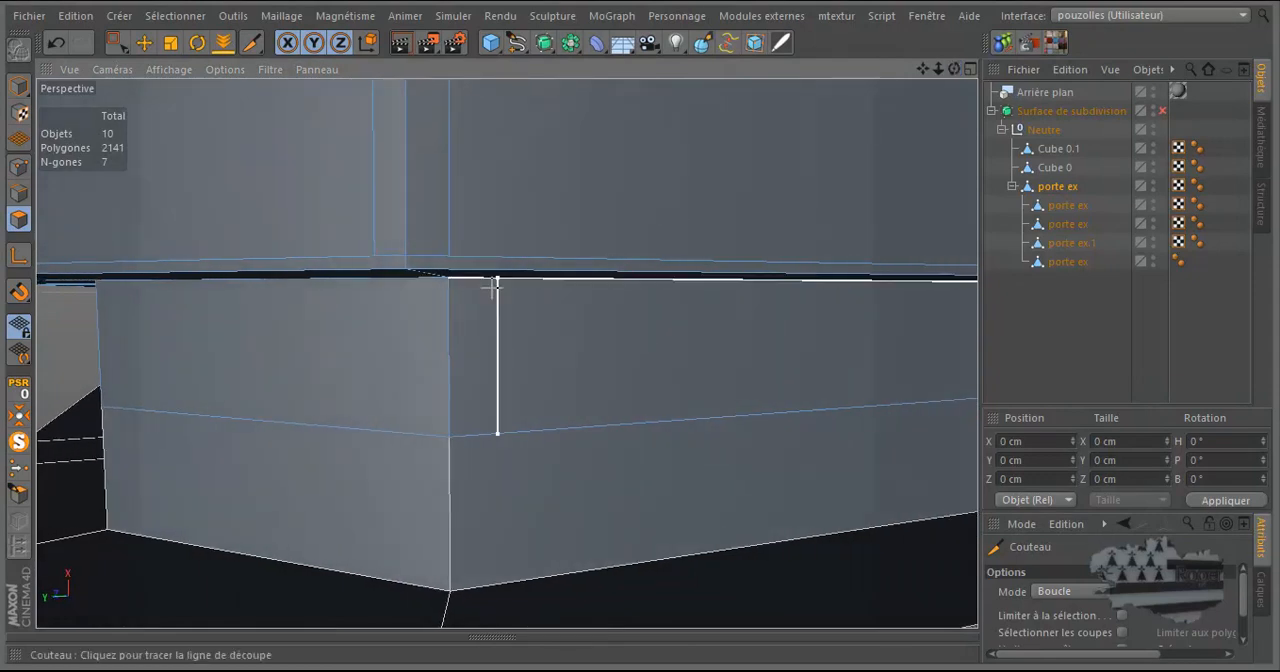
pyautogui.click(452, 272)
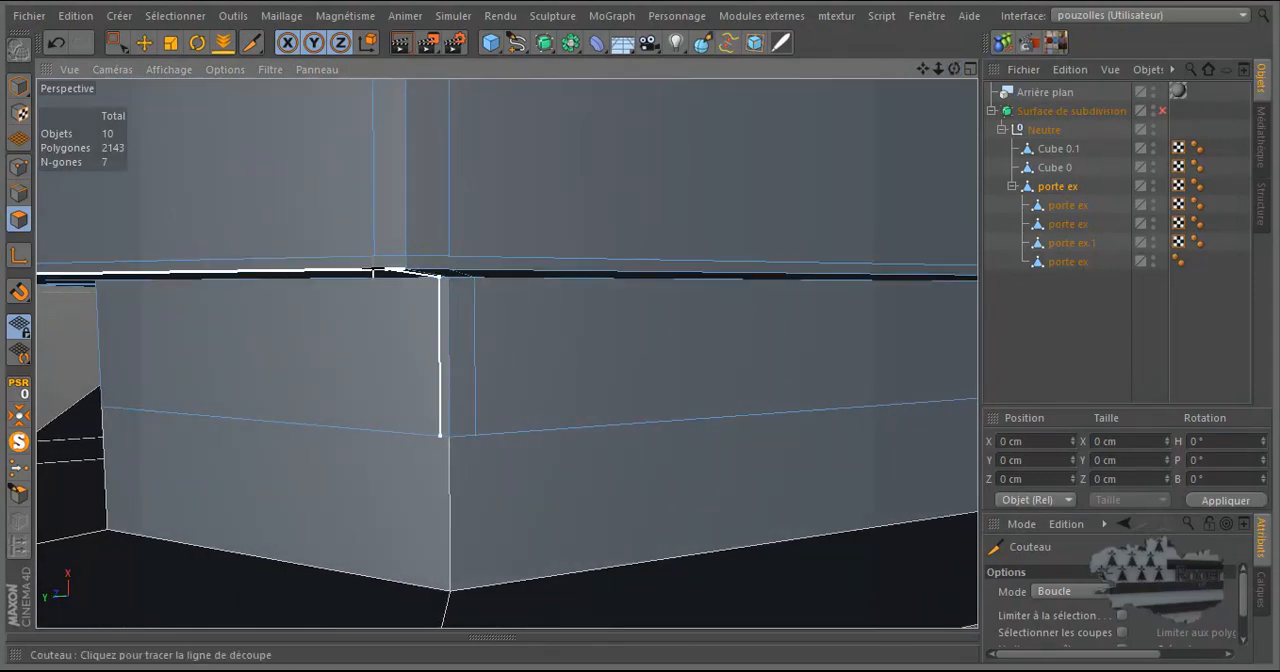
# Add a loop cut on the other side of the groove's corner edge, redoing it to line up with the vertical edge above.
pyautogui.click(374, 271)
pyautogui.moveTo(954, 70); pyautogui.dragTo(643, 331)
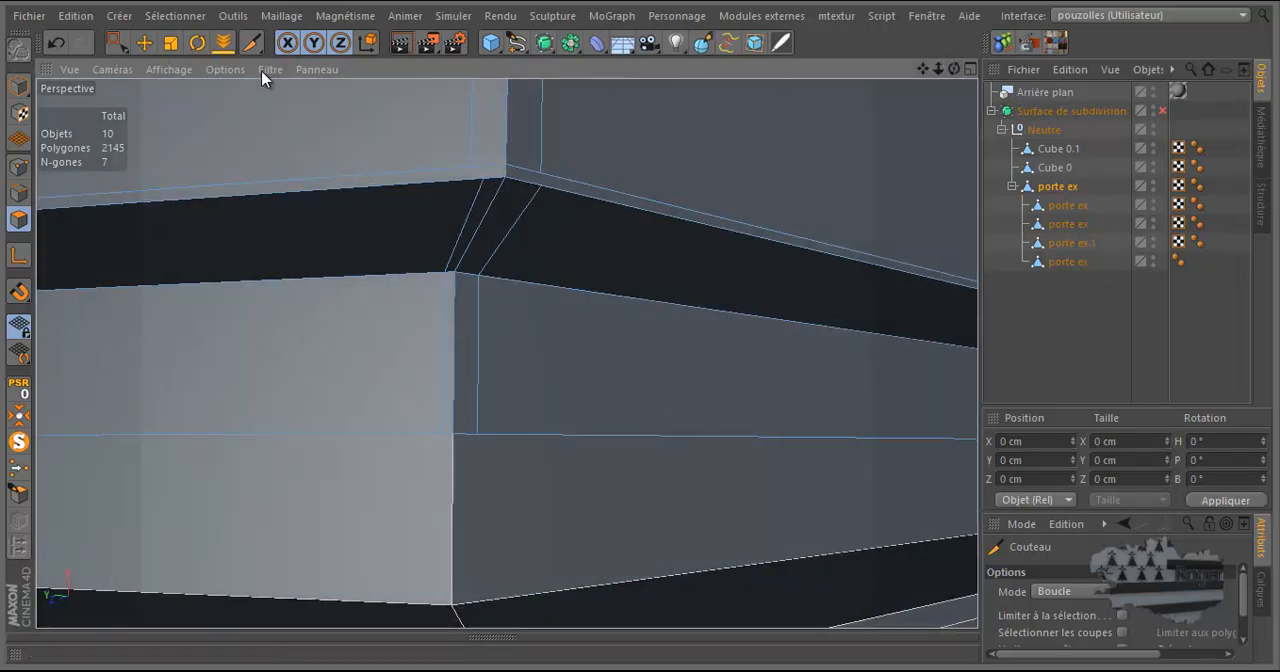
pyautogui.click(56, 42)
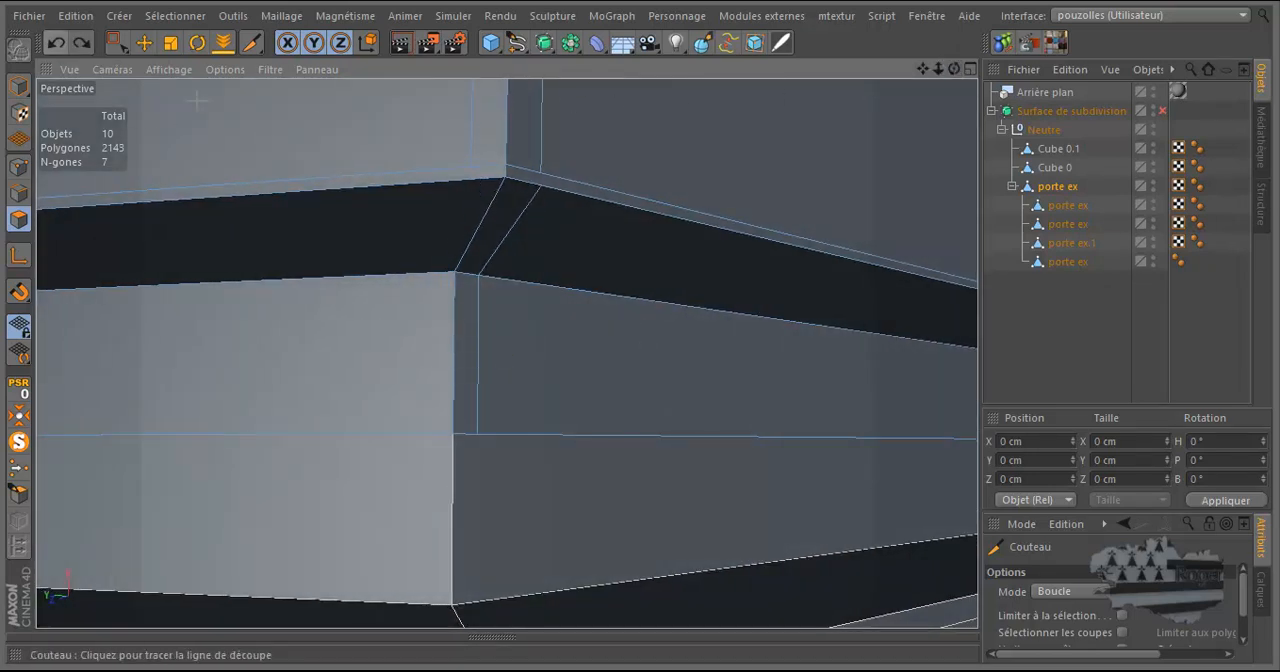
pyautogui.click(472, 184)
pyautogui.scroll(-5, 737, 197)
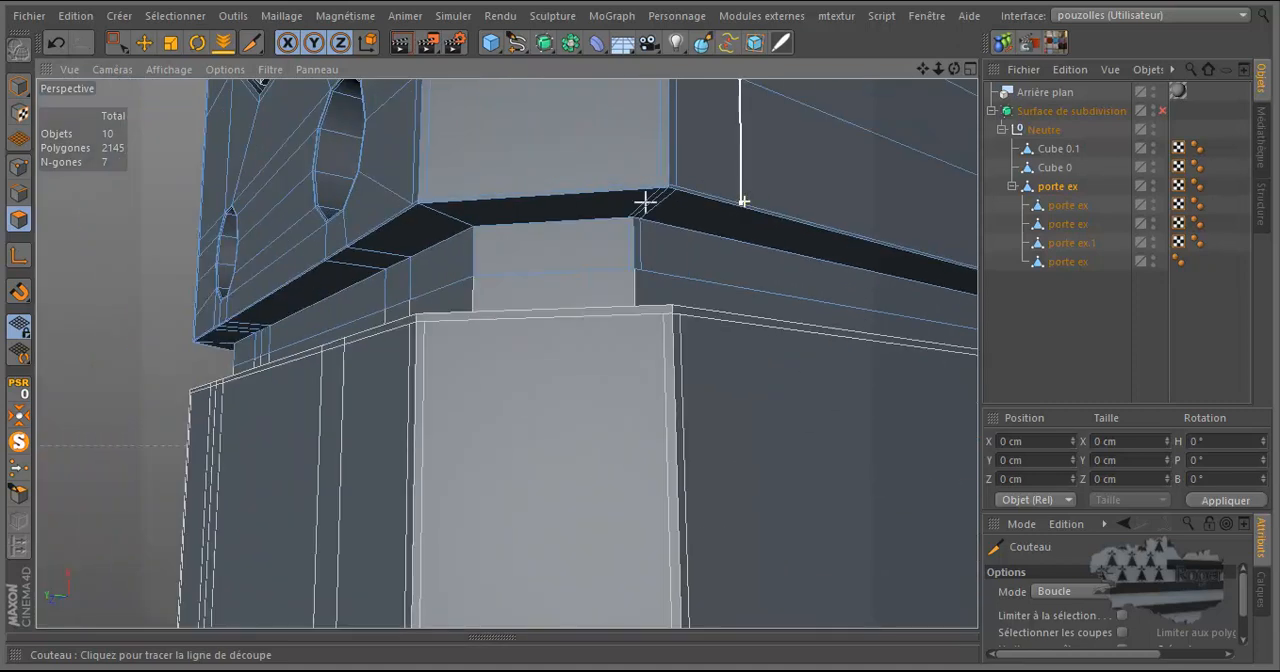
# Cut a support loop on each side of the groove's opposite corner edge, in line with the vertical edges above.
pyautogui.scroll(8, 450, 202)
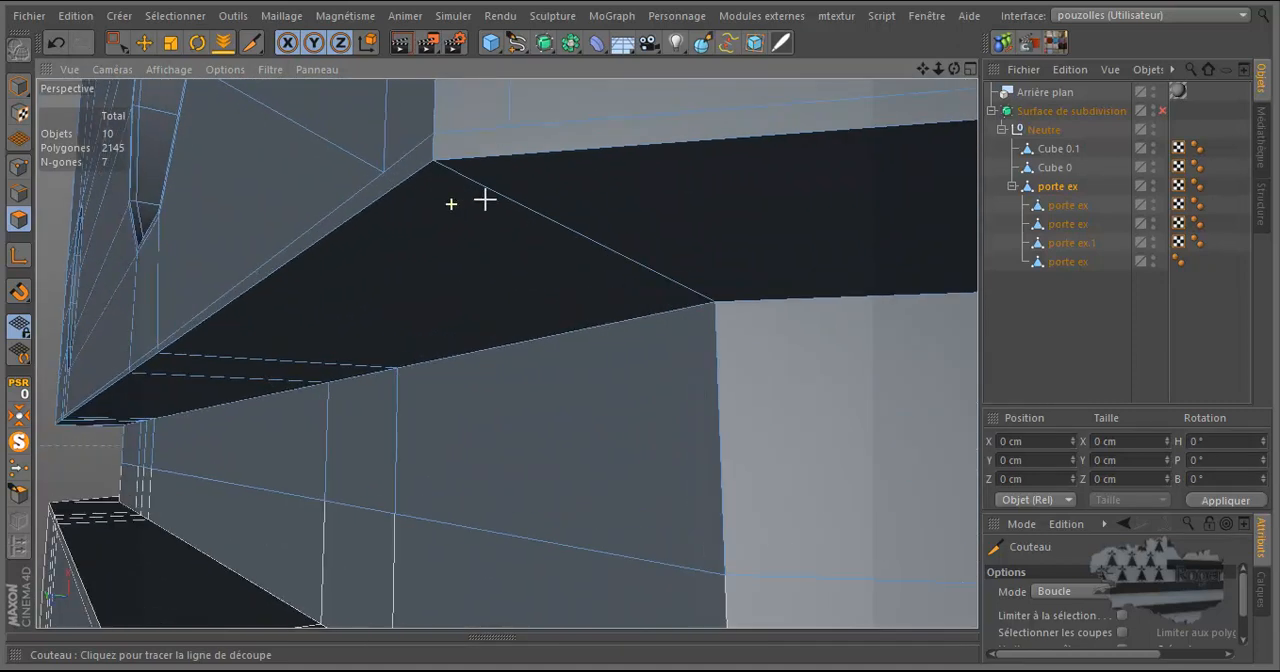
pyautogui.click(509, 162)
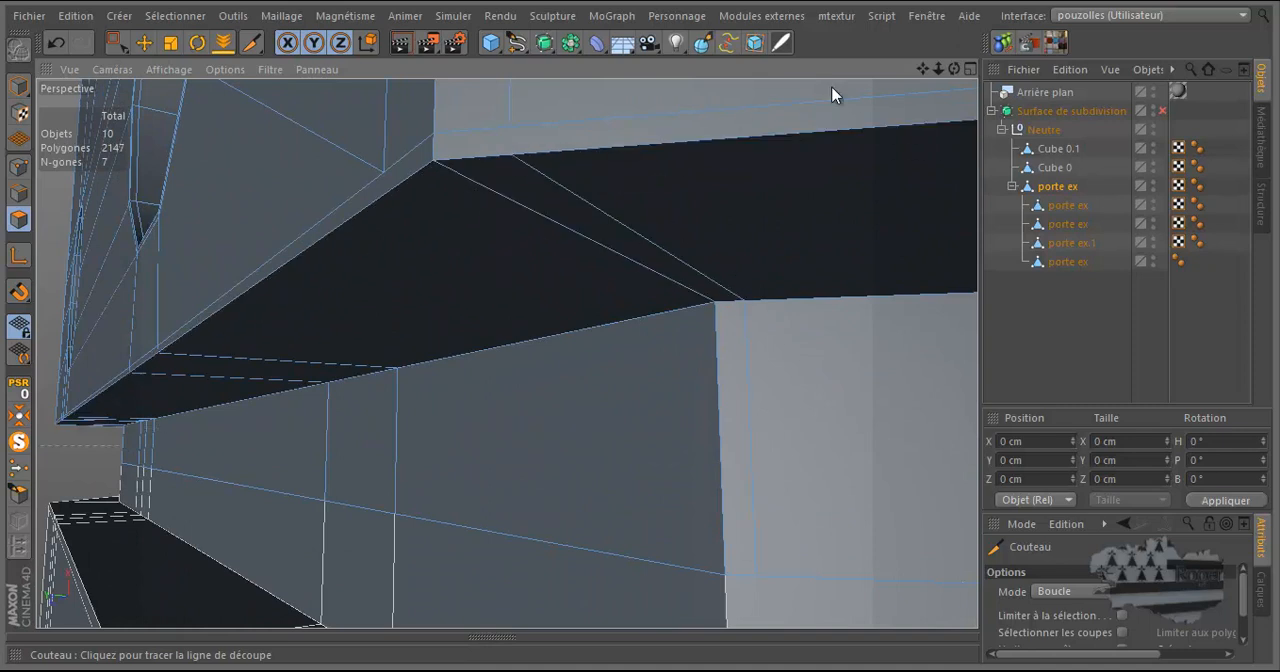
pyautogui.moveTo(953, 69); pyautogui.dragTo(641, 332)
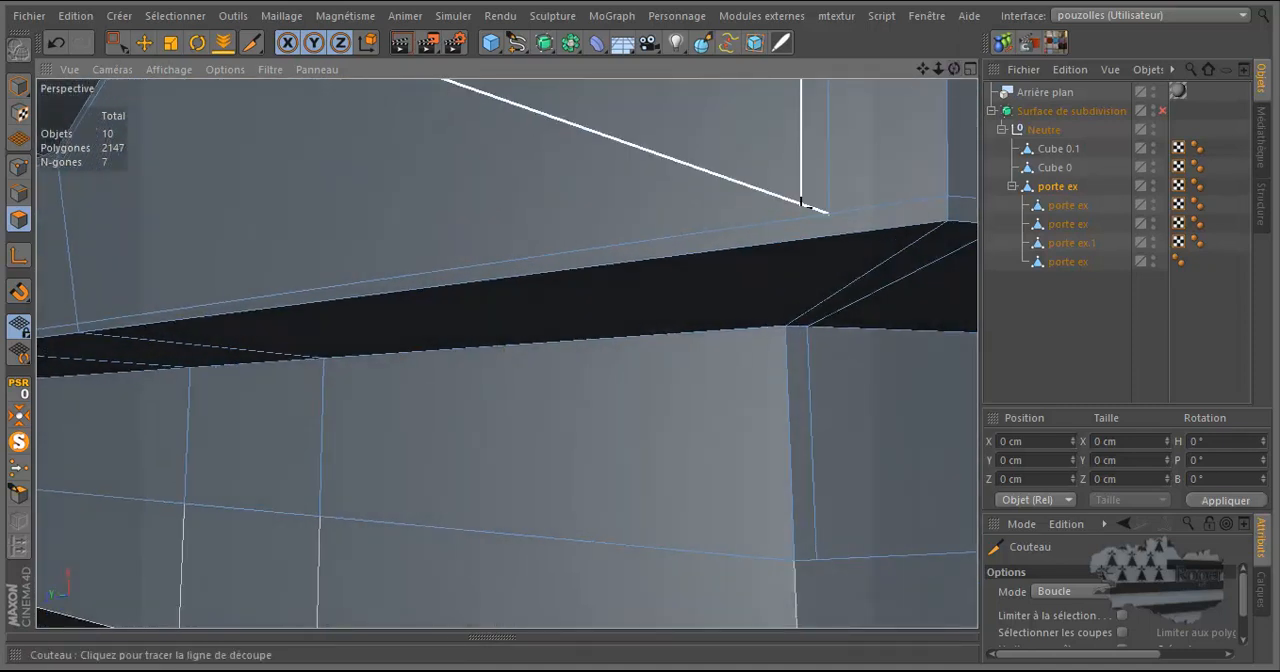
pyautogui.click(828, 240)
# Add two loop cuts around the next groove corner beyond the round vent holes, one close to each side of the edge.
pyautogui.moveTo(925, 70); pyautogui.dragTo(725, 283)
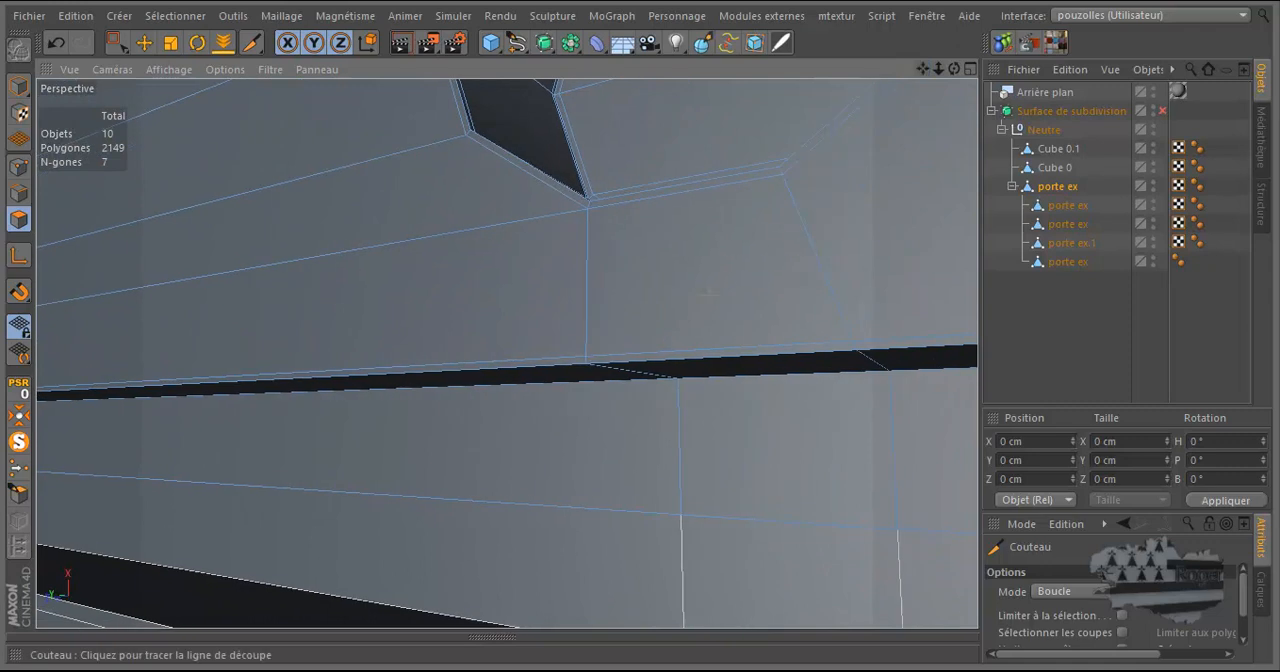
pyautogui.scroll(-6, 716, 290)
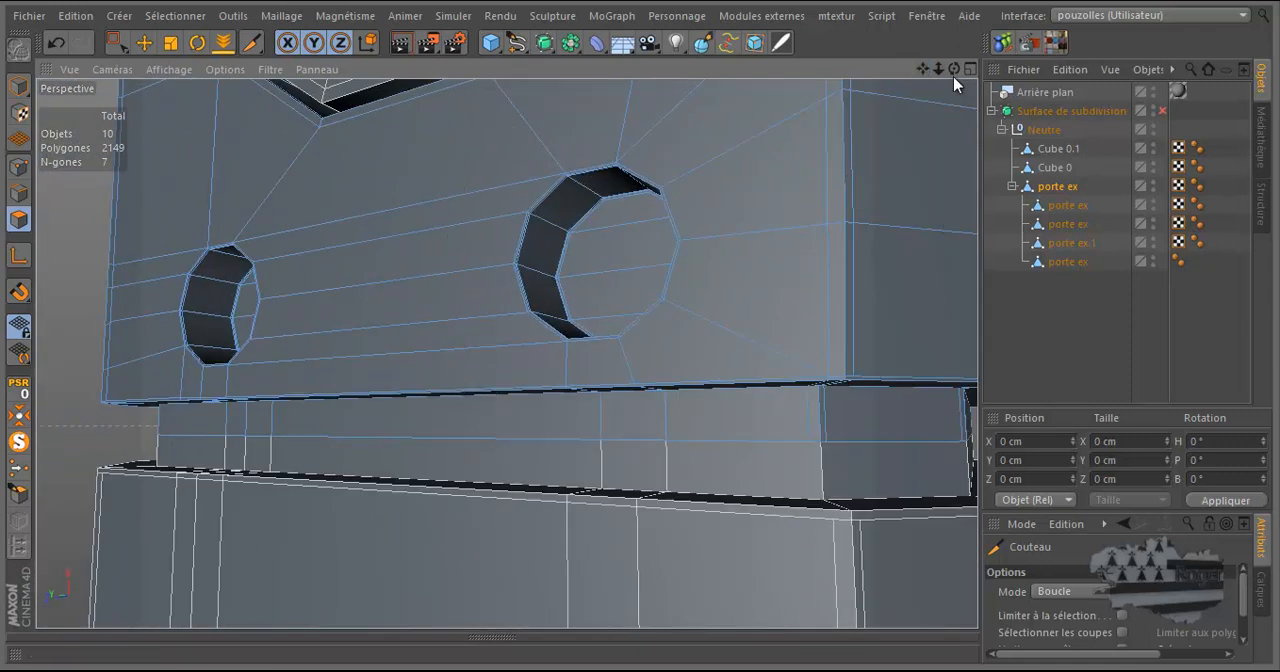
pyautogui.moveTo(954, 70); pyautogui.dragTo(449, 412)
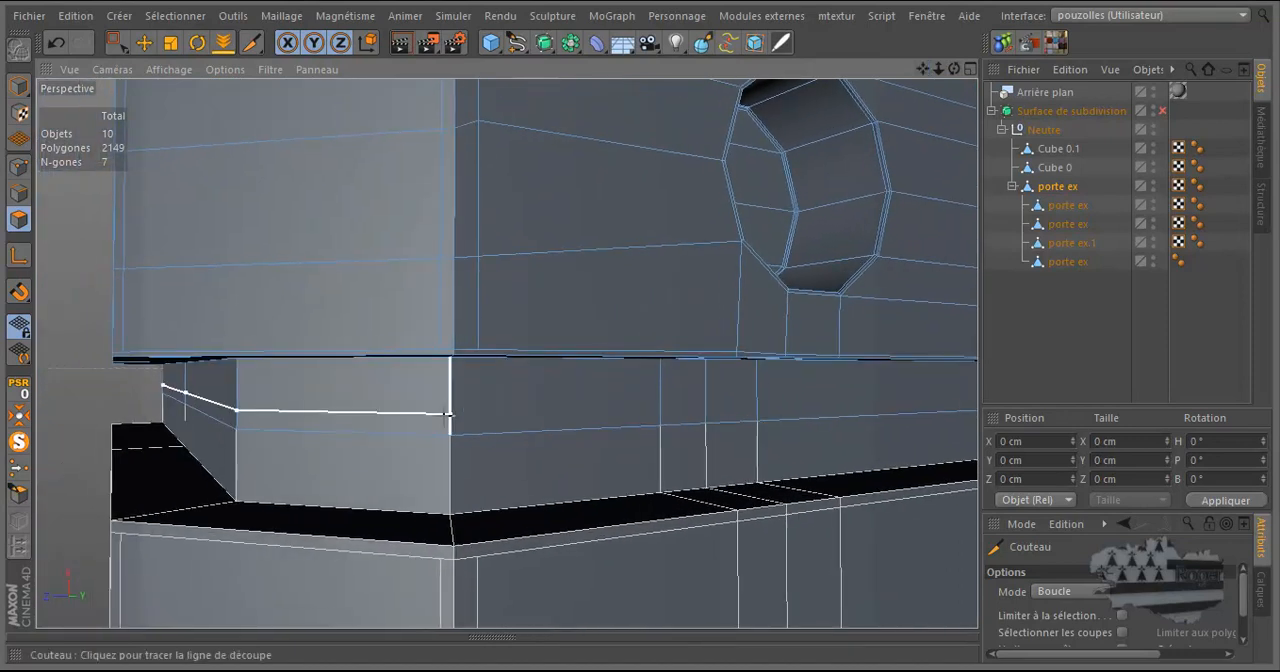
pyautogui.scroll(5, 510, 322)
pyautogui.moveTo(954, 70); pyautogui.dragTo(486, 353)
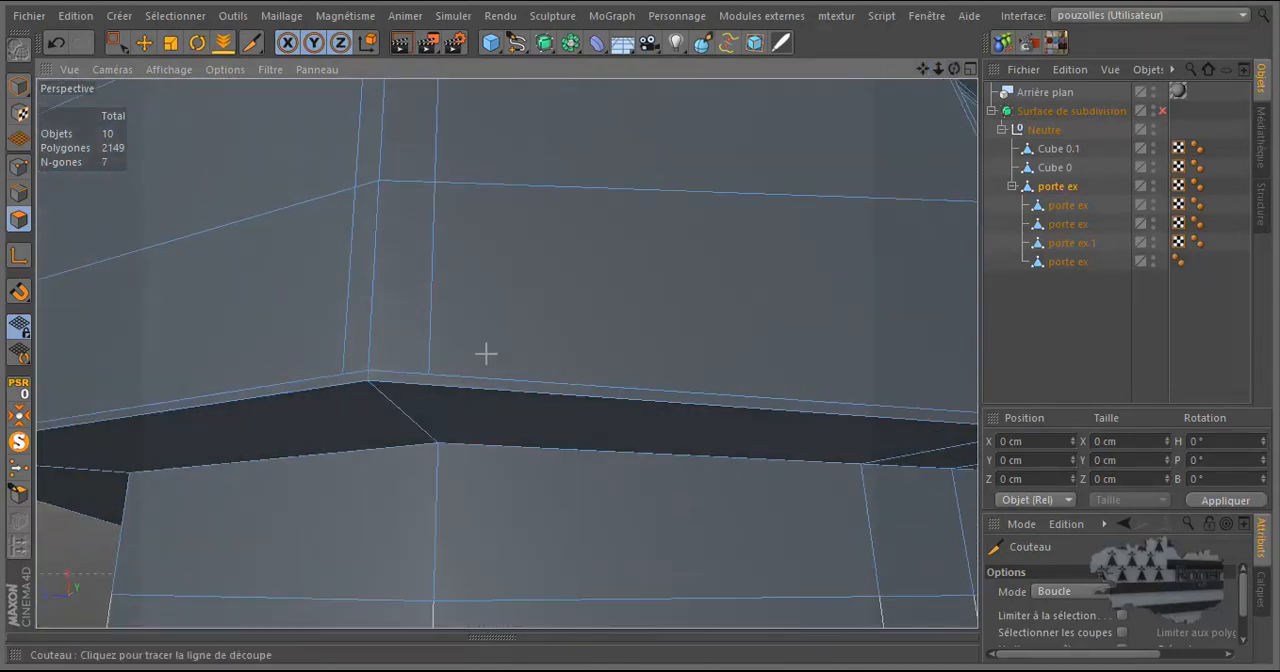
pyautogui.click(430, 385)
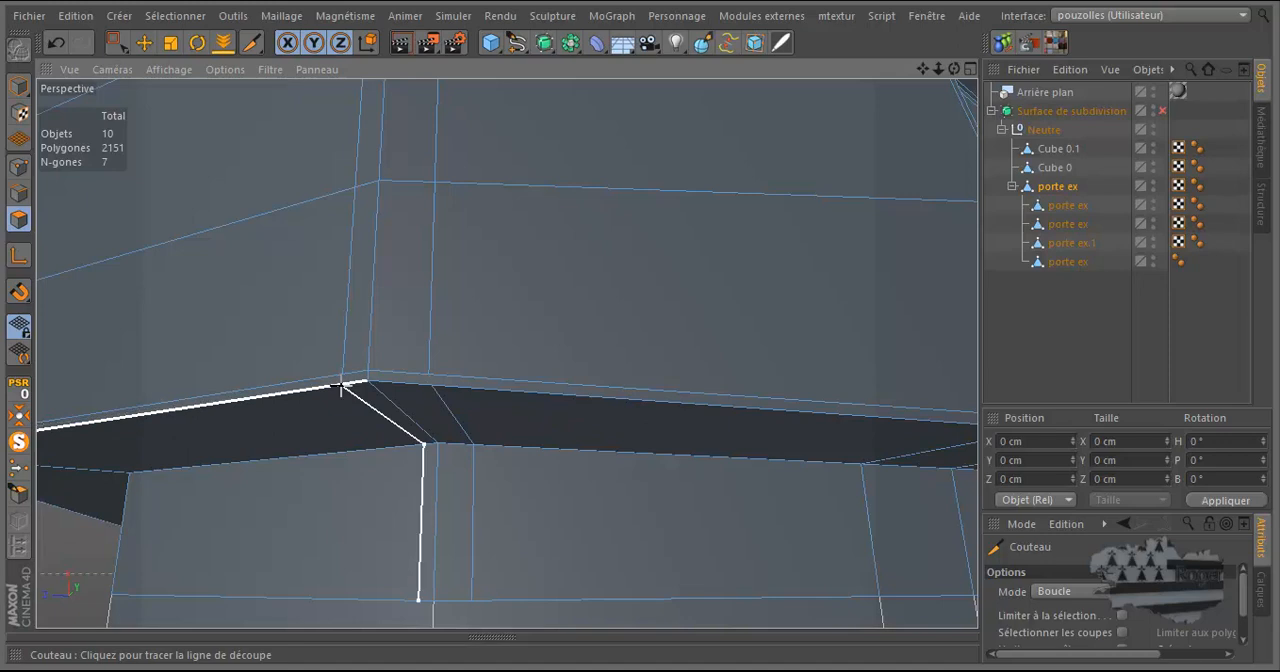
pyautogui.click(343, 386)
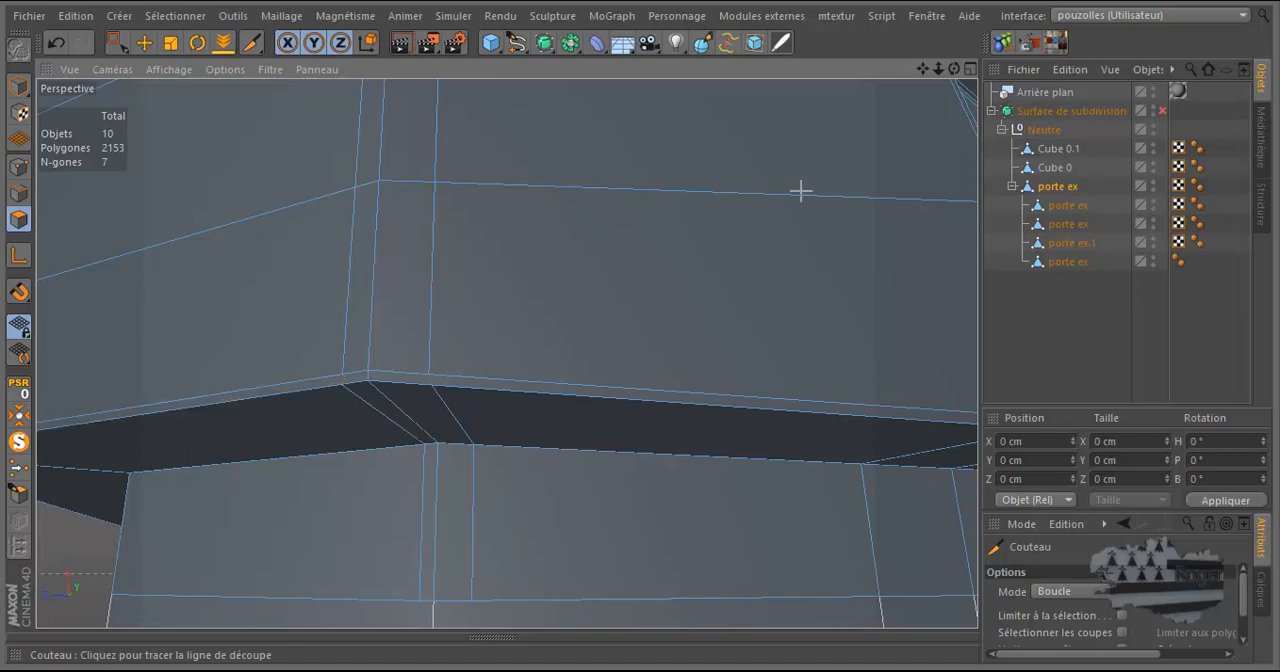
# Cut support loops on both sides of the adjoining groove corner, one on the narrow chamfer face and one on the neighbouring wall.
pyautogui.moveTo(955, 70); pyautogui.dragTo(643, 331)
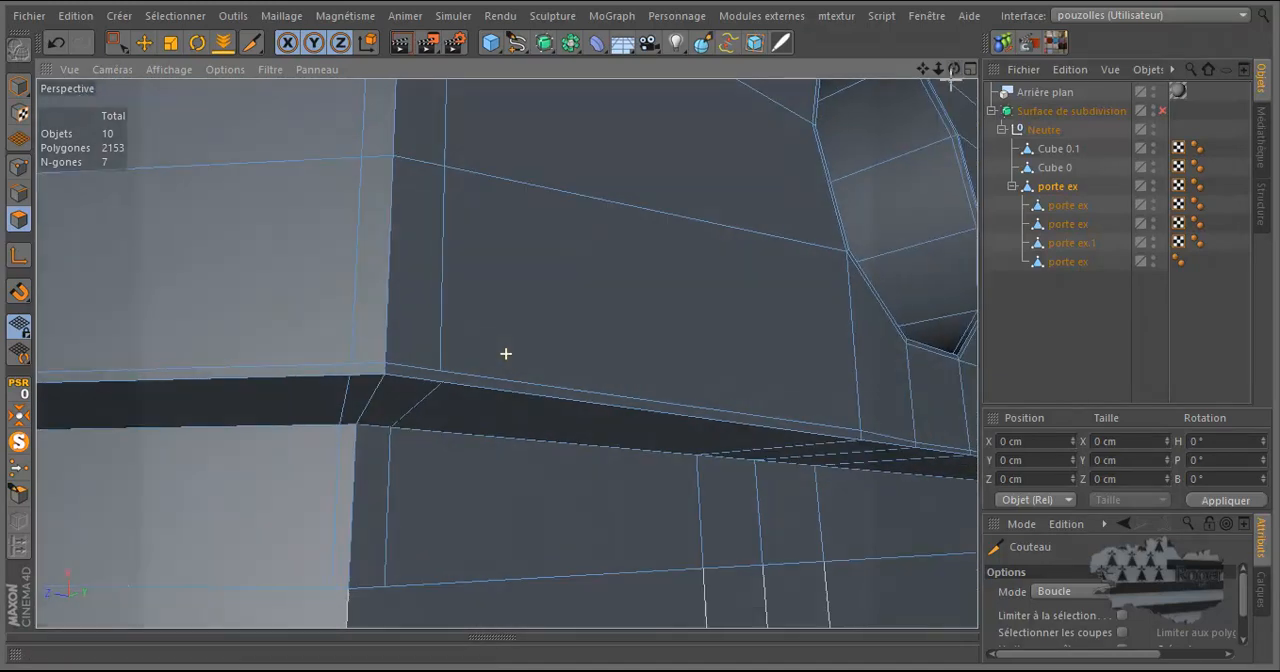
pyautogui.scroll(-5, 884, 226)
pyautogui.scroll(-1, 657, 269)
pyautogui.scroll(7, 540, 267)
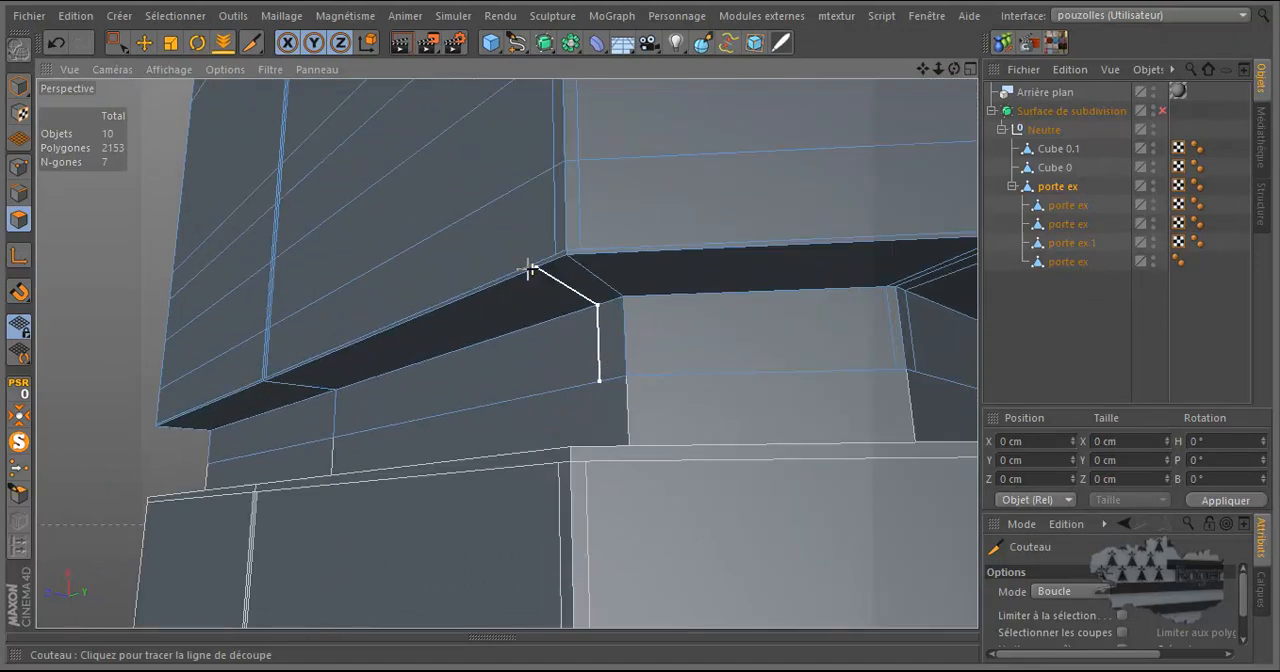
pyautogui.scroll(1, 572, 263)
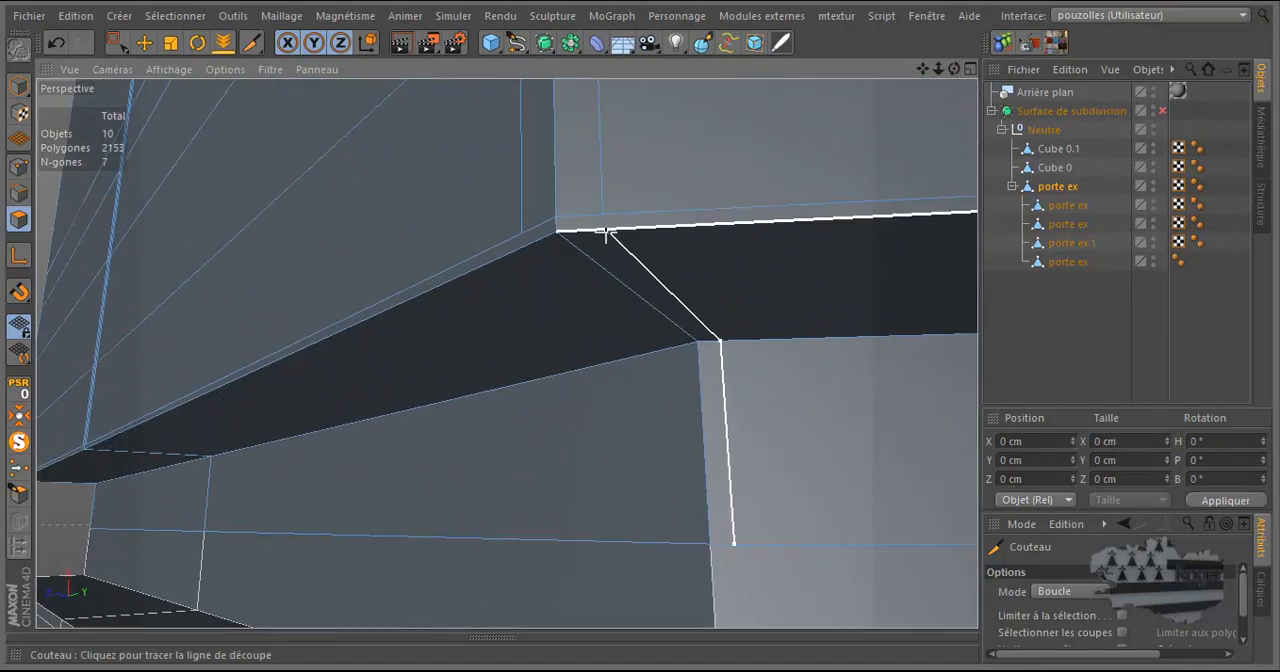
pyautogui.click(607, 232)
pyautogui.moveTo(955, 70); pyautogui.dragTo(640, 331)
pyautogui.click(660, 280)
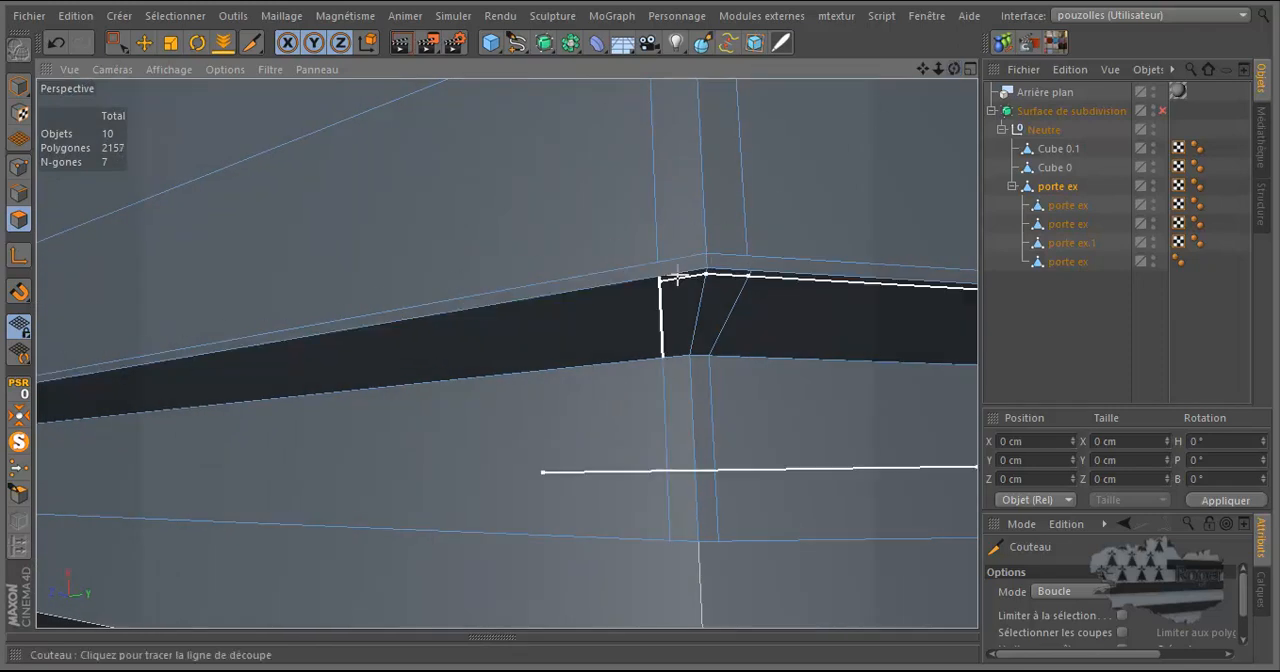
# Cut a loop on either side of the remaining groove corner edge, matching the vertical support edges above.
pyautogui.moveTo(928, 69); pyautogui.dragTo(629, 175)
pyautogui.scroll(5, 380, 391)
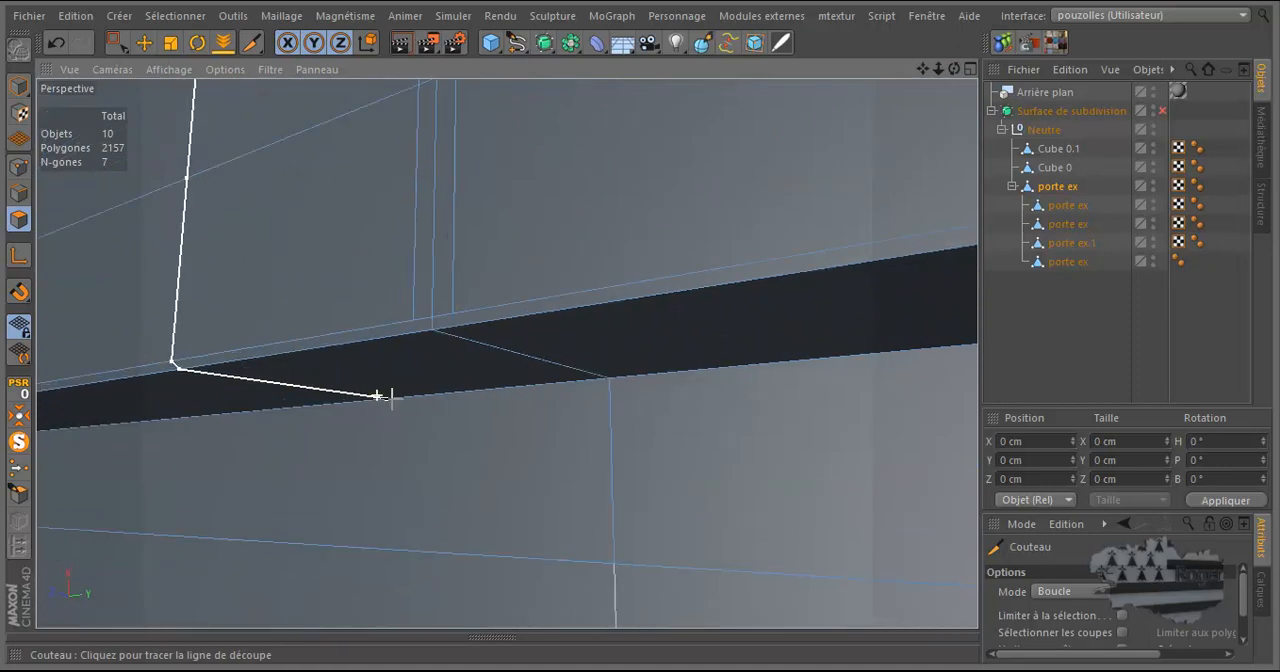
pyautogui.moveTo(954, 69); pyautogui.dragTo(640, 334)
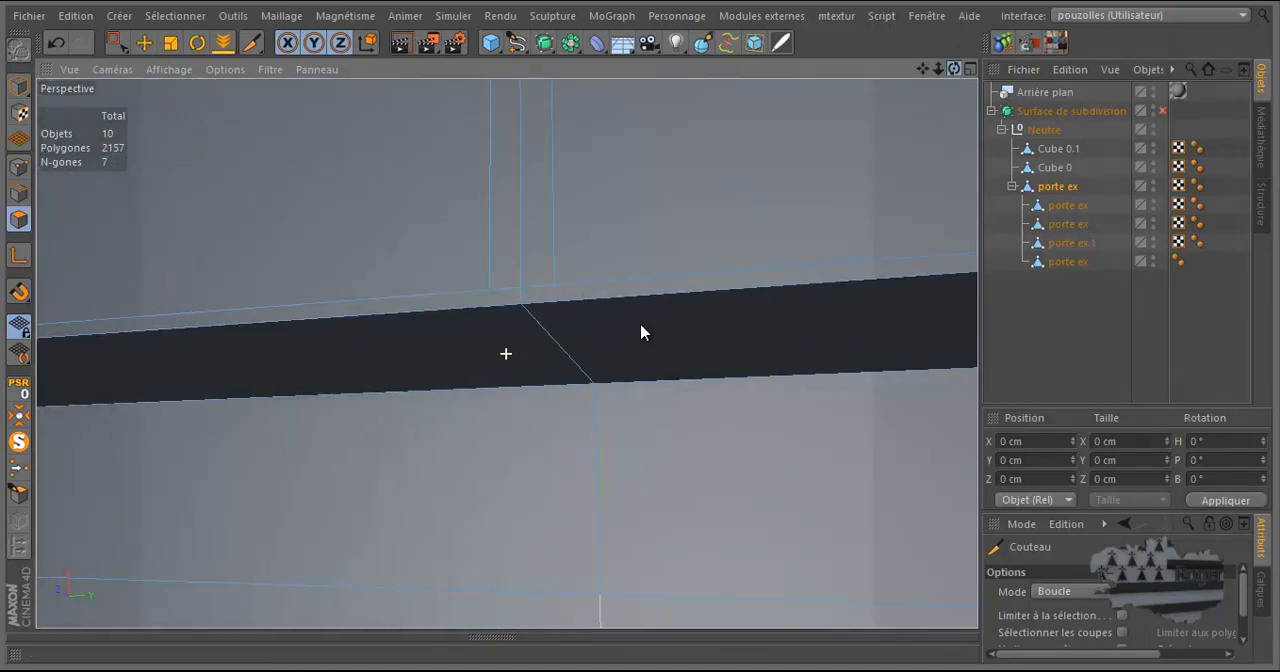
pyautogui.click(555, 302)
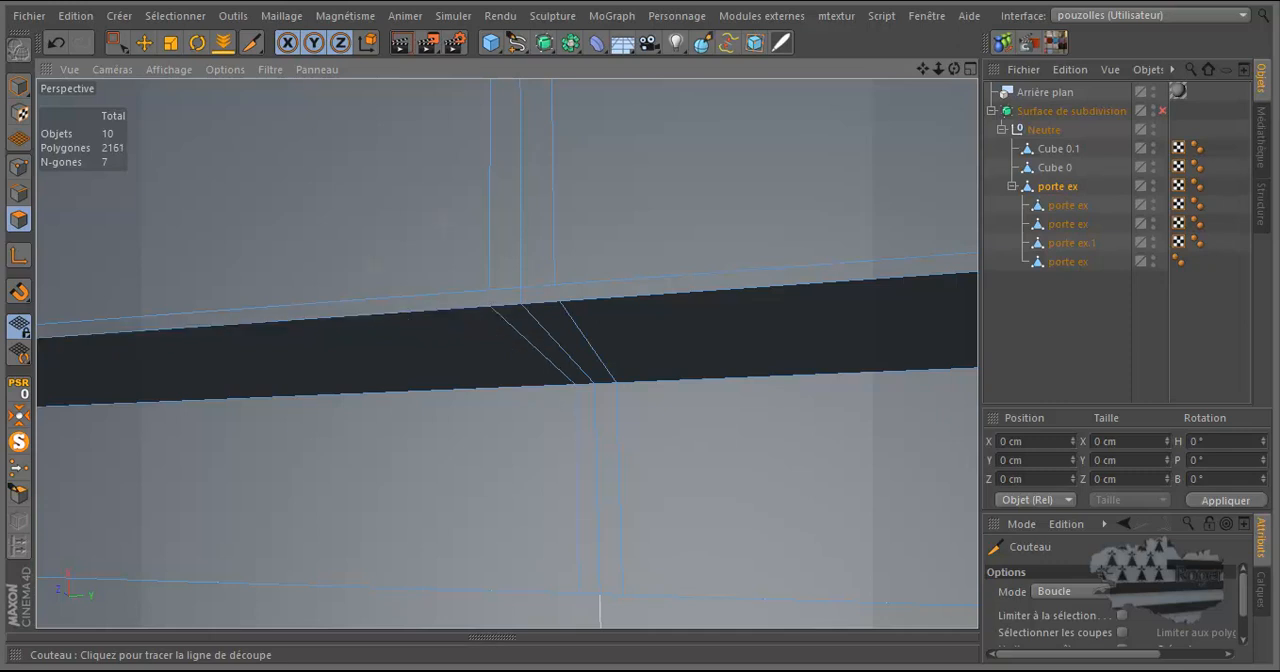
# Set the Knife to Ligne mode and cut short edges joining the vertical support edges to the groove loops at one corner.
pyautogui.click(1058, 595)
pyautogui.click(1066, 500)
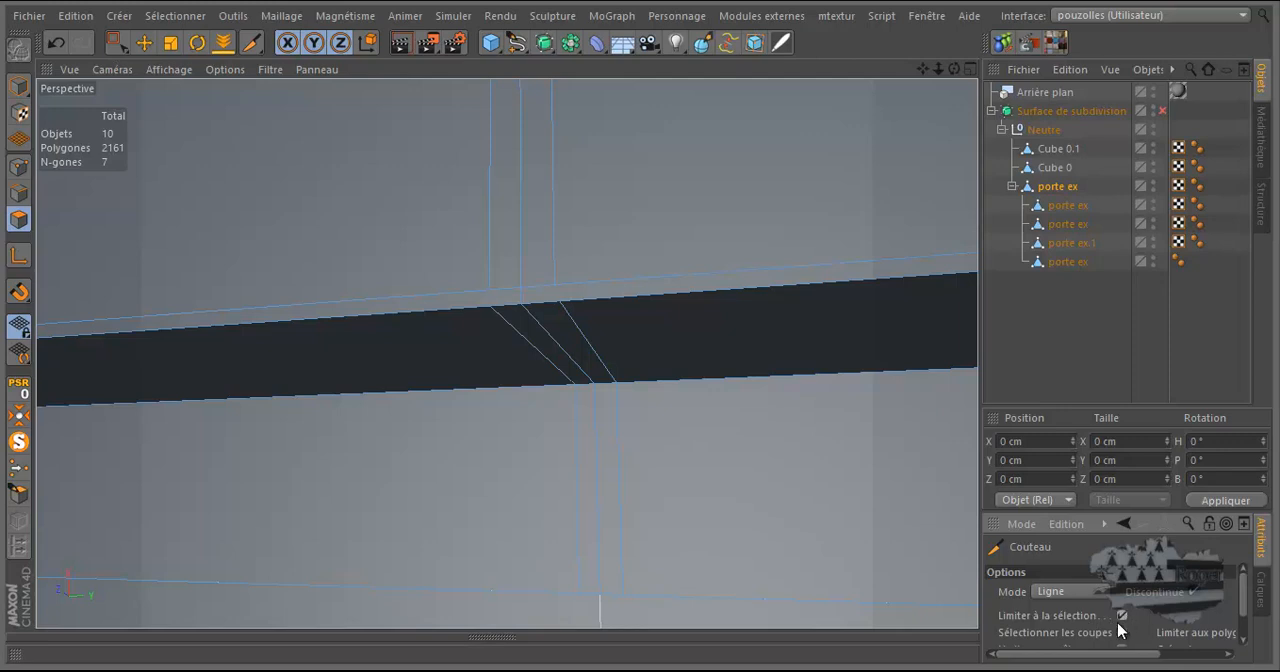
pyautogui.moveTo(1124, 653); pyautogui.dragTo(1071, 657)
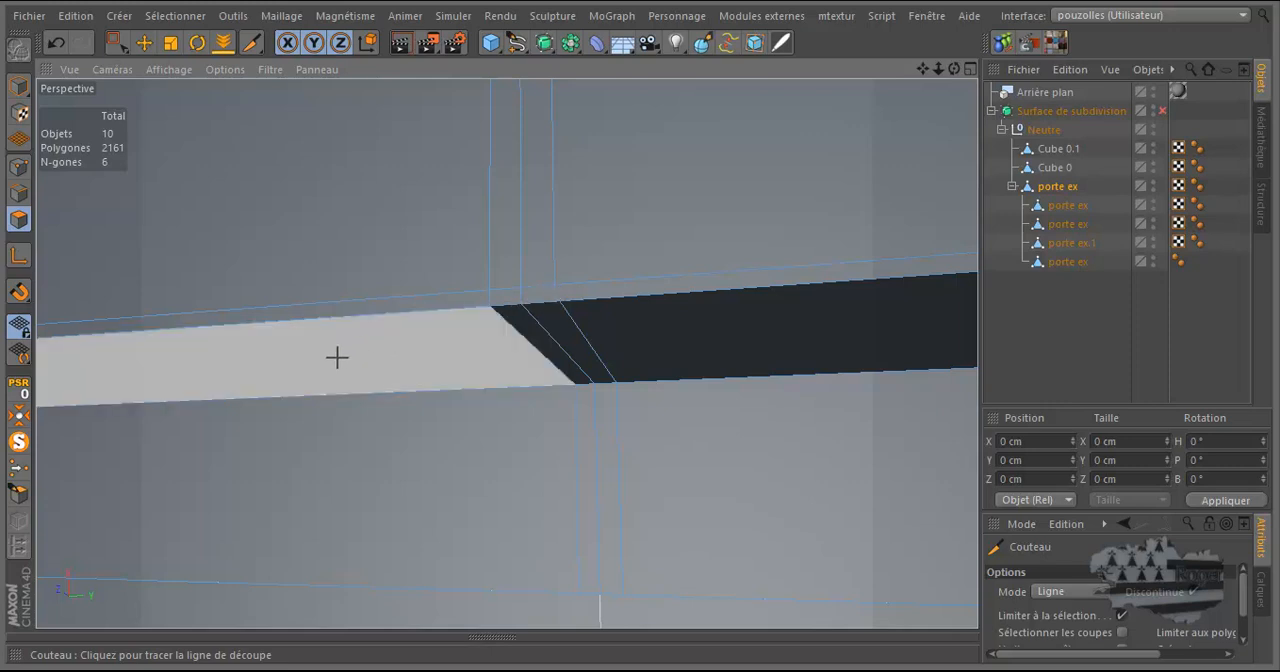
pyautogui.scroll(-8, 335, 358)
pyautogui.scroll(6, 603, 355)
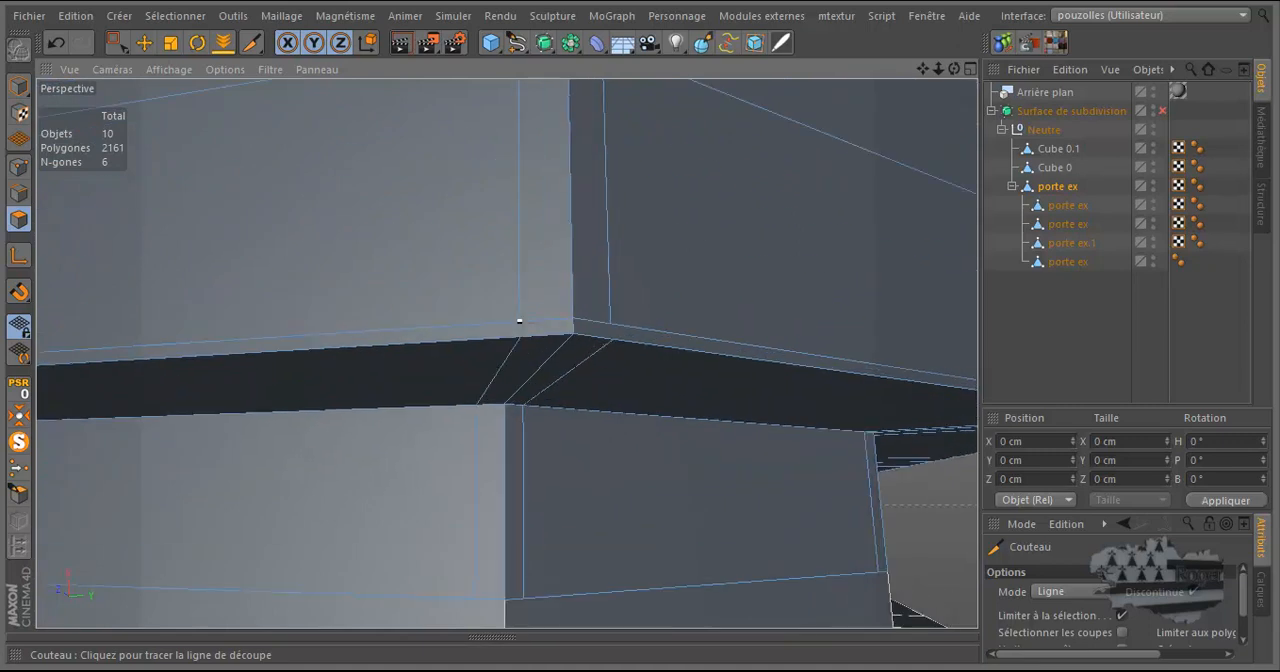
pyautogui.moveTo(522, 339); pyautogui.dragTo(521, 338)
pyautogui.moveTo(614, 336); pyautogui.dragTo(613, 338)
# Cut the short joining edges across the thin rim strip at the next corner, using Points mode for the second side.
pyautogui.scroll(-3, 325, 401)
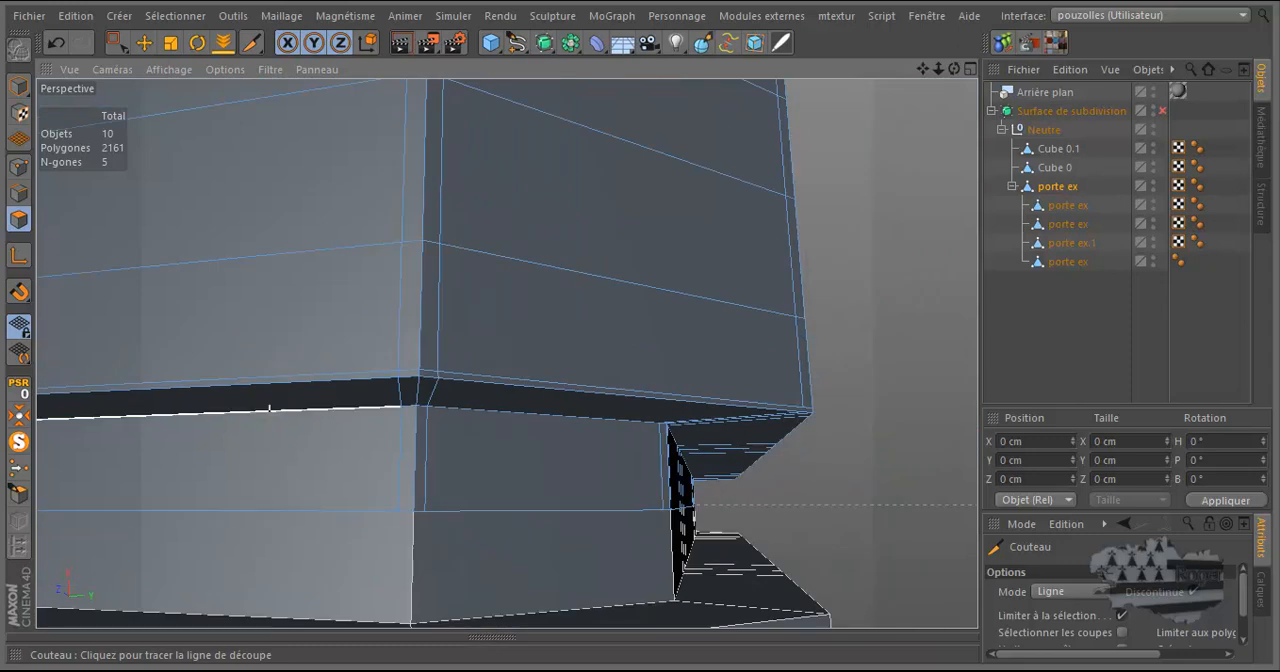
pyautogui.scroll(-2, 269, 406)
pyautogui.scroll(5, 692, 410)
pyautogui.scroll(-3, 693, 411)
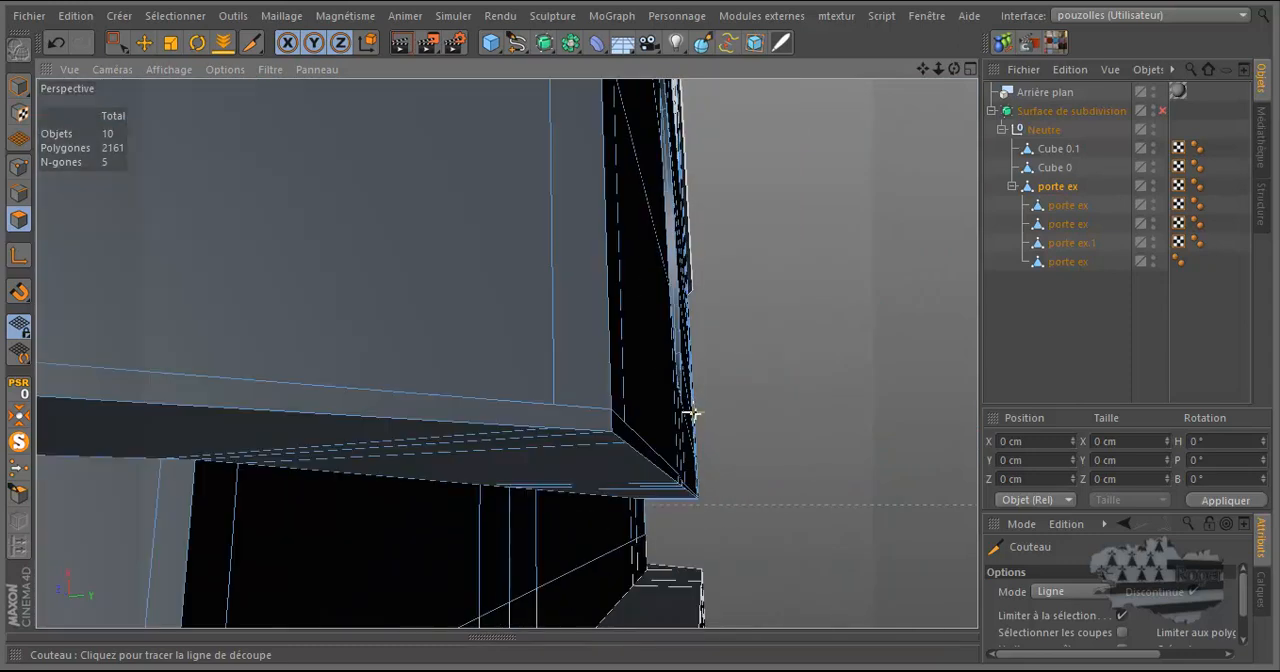
pyautogui.moveTo(952, 67); pyautogui.dragTo(638, 325)
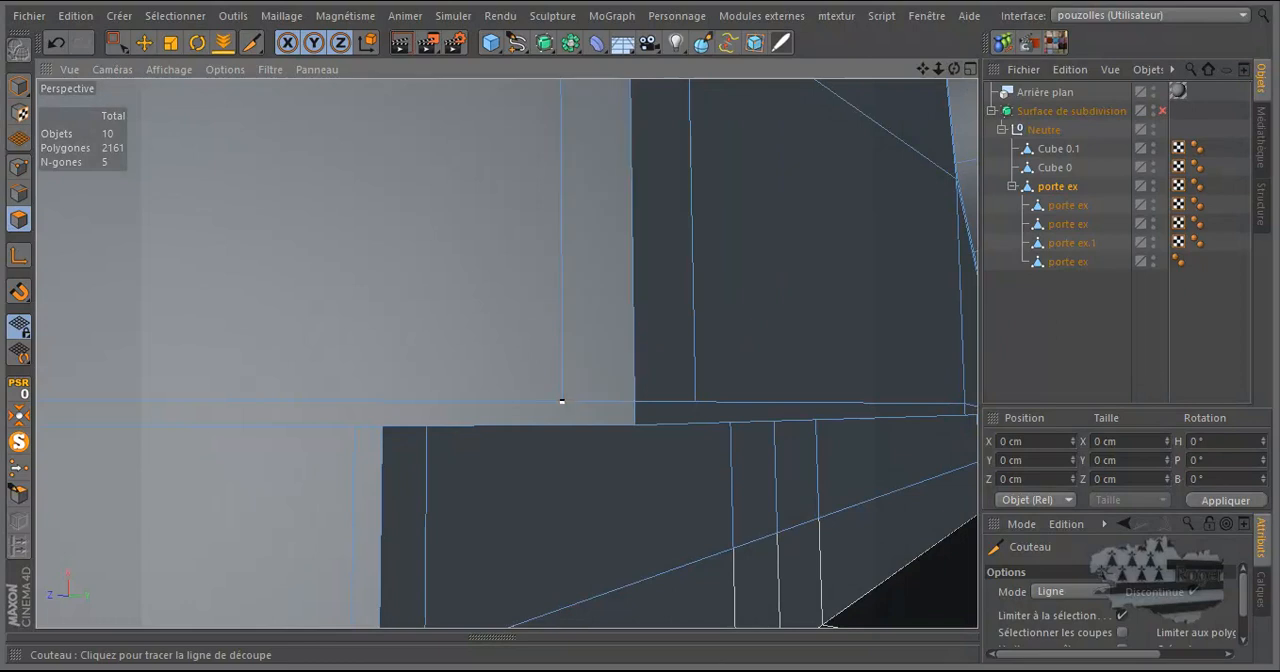
pyautogui.moveTo(954, 69); pyautogui.dragTo(640, 332)
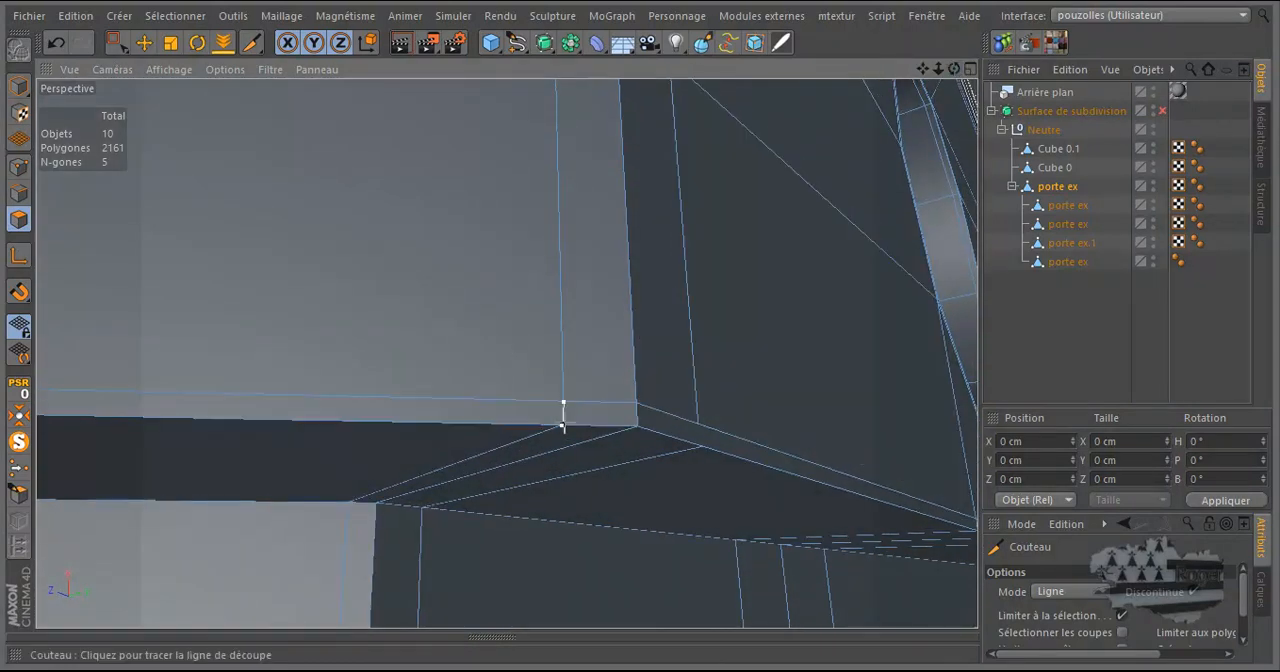
pyautogui.click(18, 165)
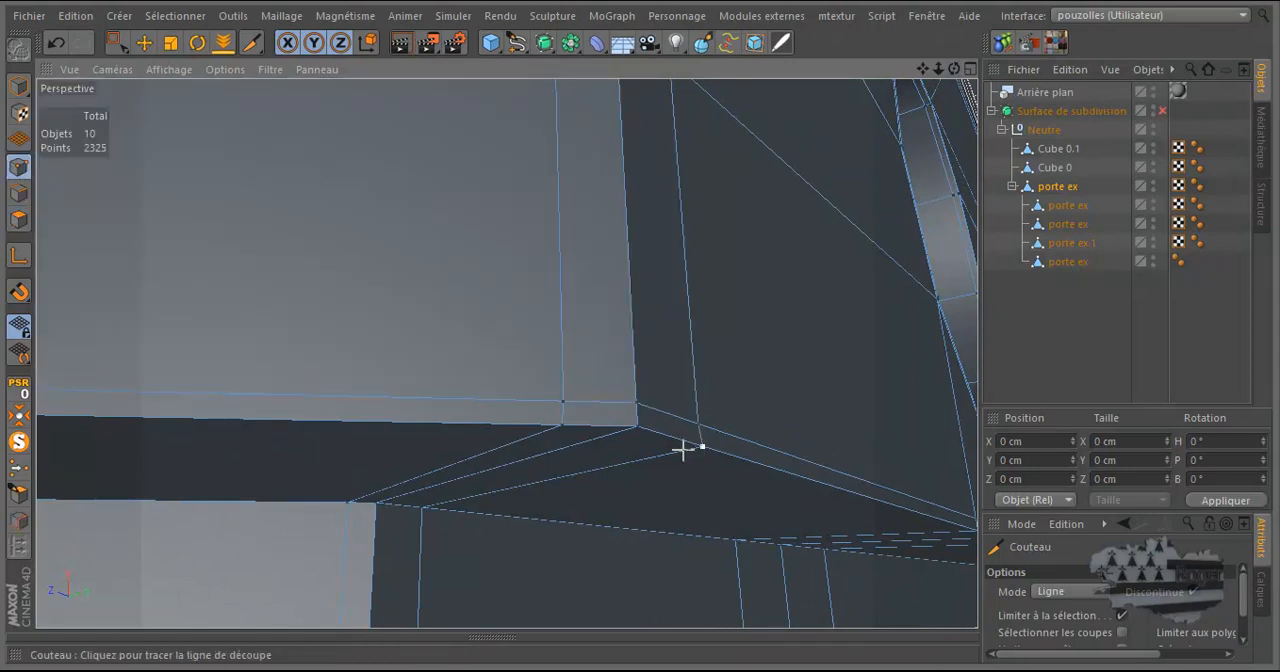
# Cut a short line across the thin rim strip at the far corner, extending the vertical support edge to the groove's underside.
pyautogui.scroll(-5, 528, 460)
pyautogui.scroll(-3, 943, 440)
pyautogui.moveTo(954, 69); pyautogui.dragTo(602, 328)
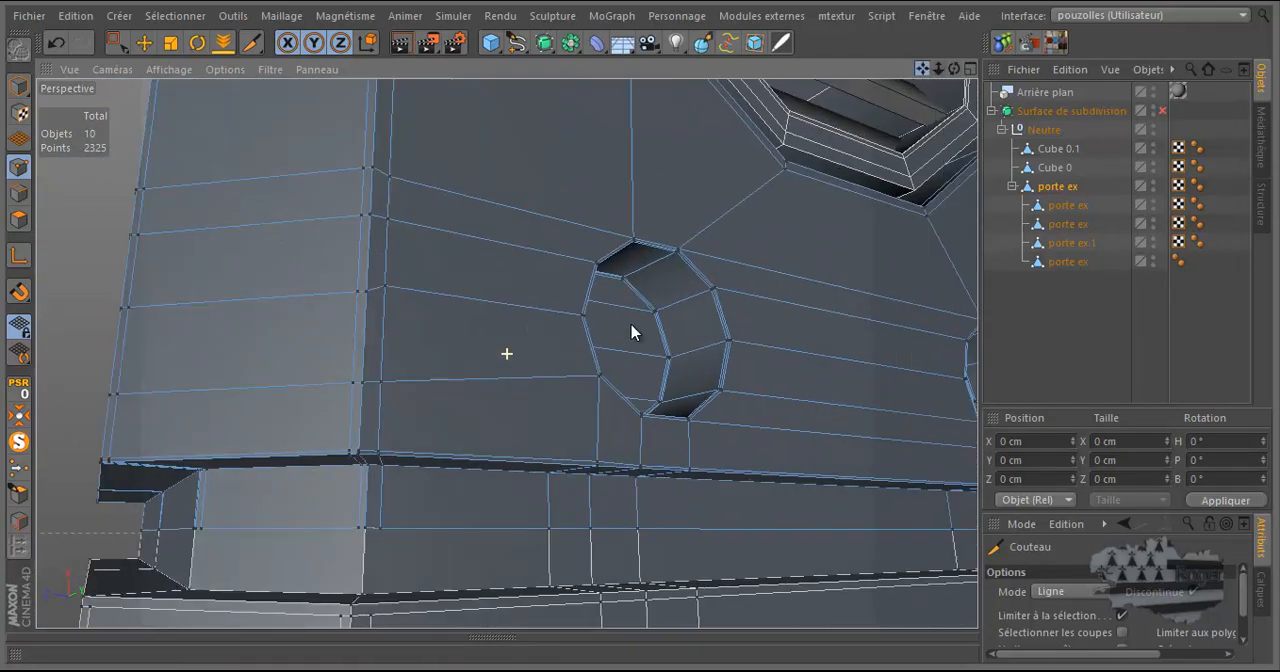
pyautogui.scroll(-2, 610, 331)
pyautogui.scroll(4, 831, 507)
pyautogui.scroll(5, 814, 493)
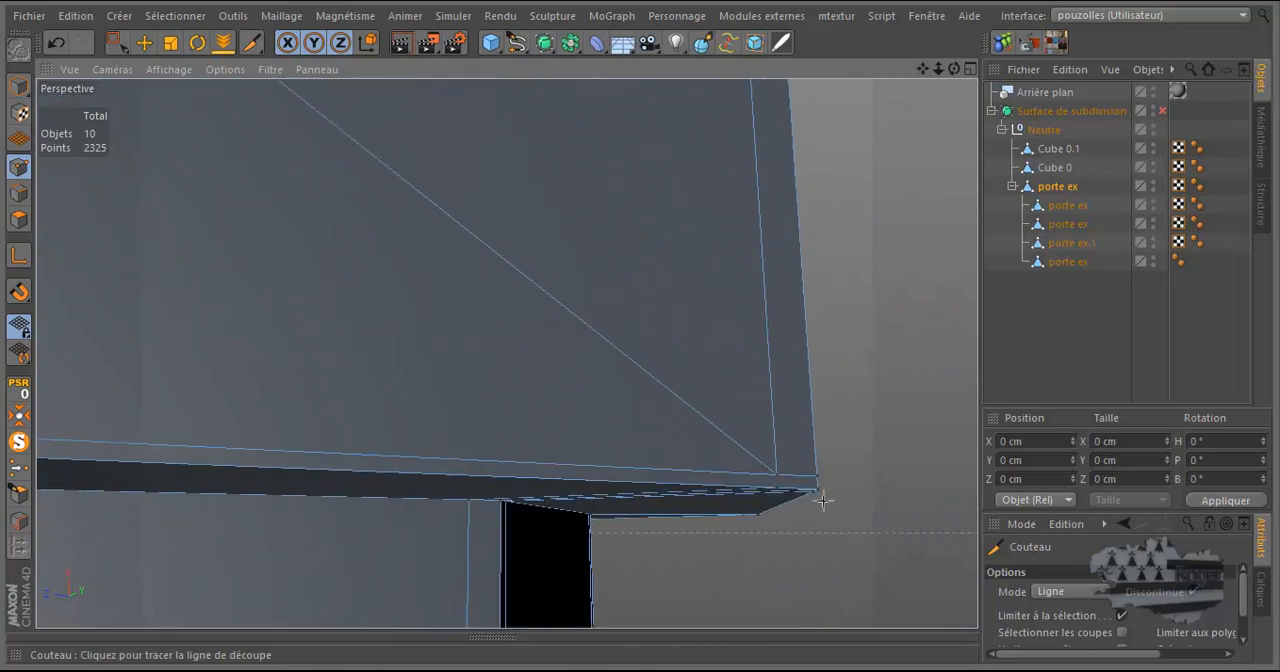
pyautogui.scroll(-3, 822, 500)
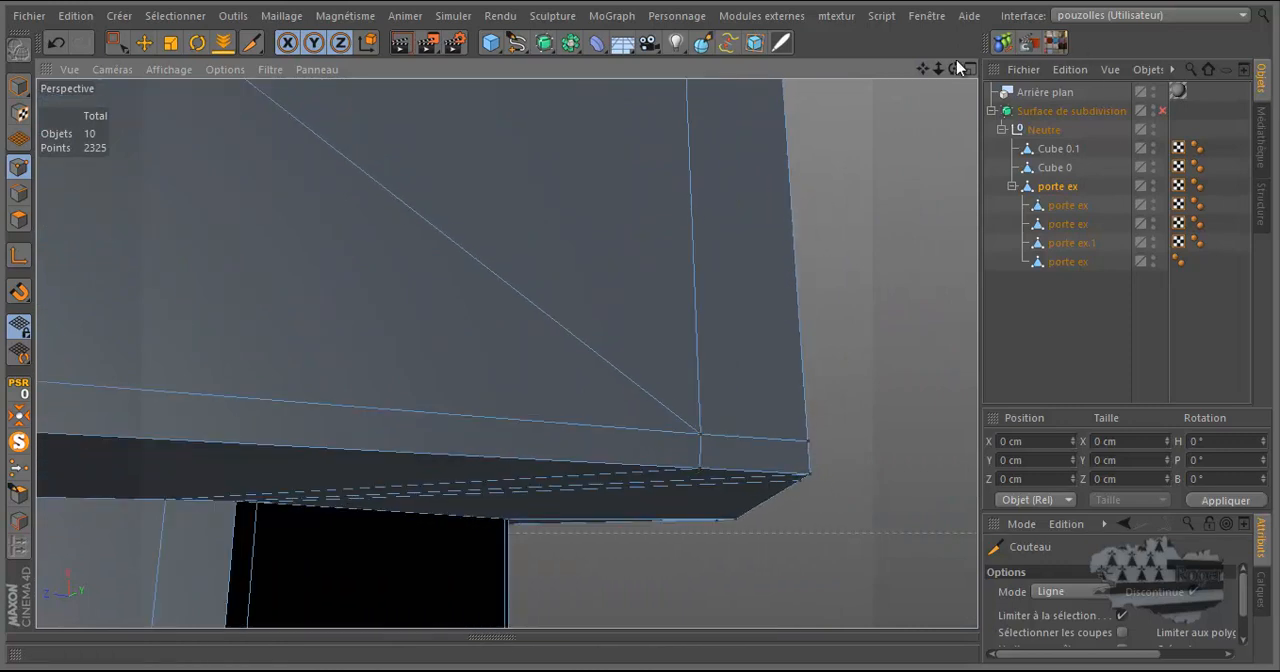
# Join the vertical support edges to the groove loops across the rim strip at the remaining corners with short line cuts.
pyautogui.moveTo(952, 67); pyautogui.dragTo(612, 330)
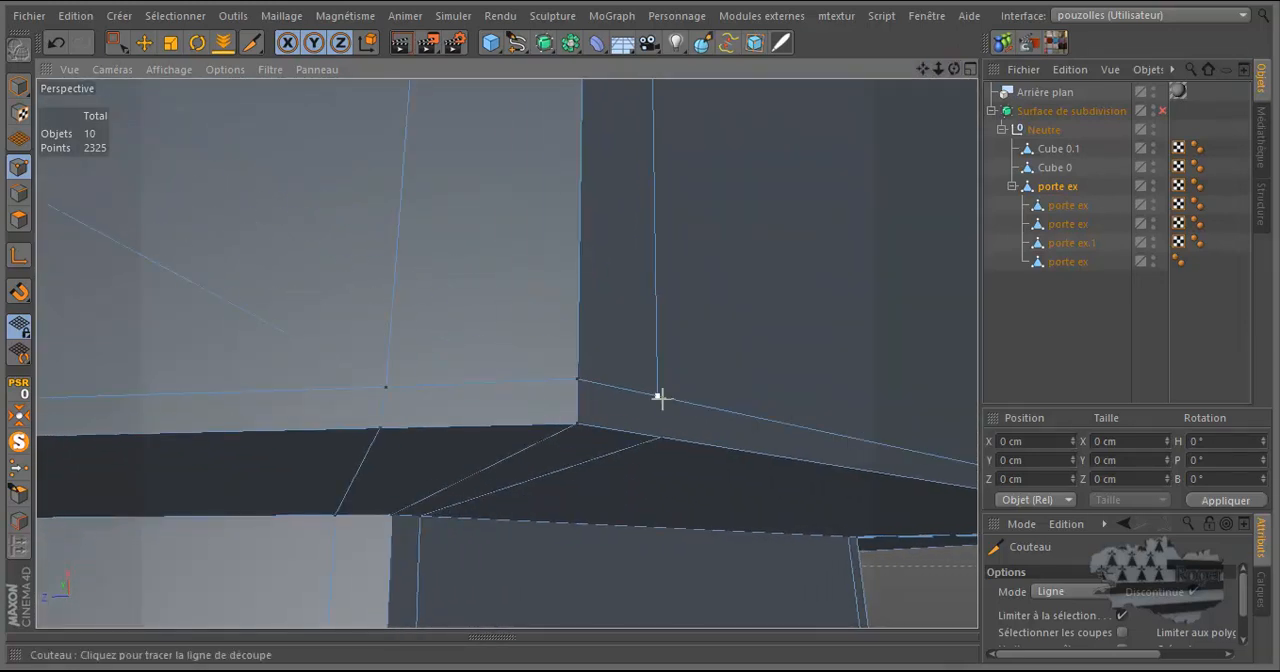
pyautogui.scroll(-8, 500, 415)
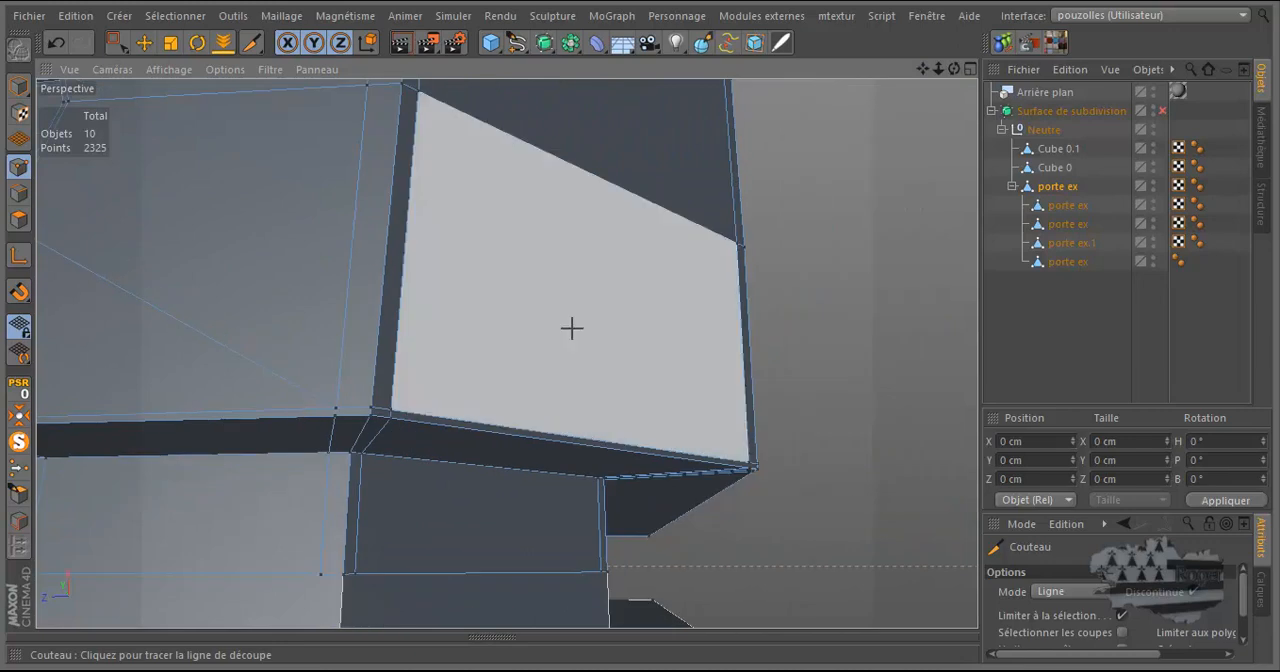
pyautogui.moveTo(954, 70); pyautogui.dragTo(640, 334)
pyautogui.moveTo(918, 77); pyautogui.dragTo(648, 326)
pyautogui.scroll(2, 640, 352)
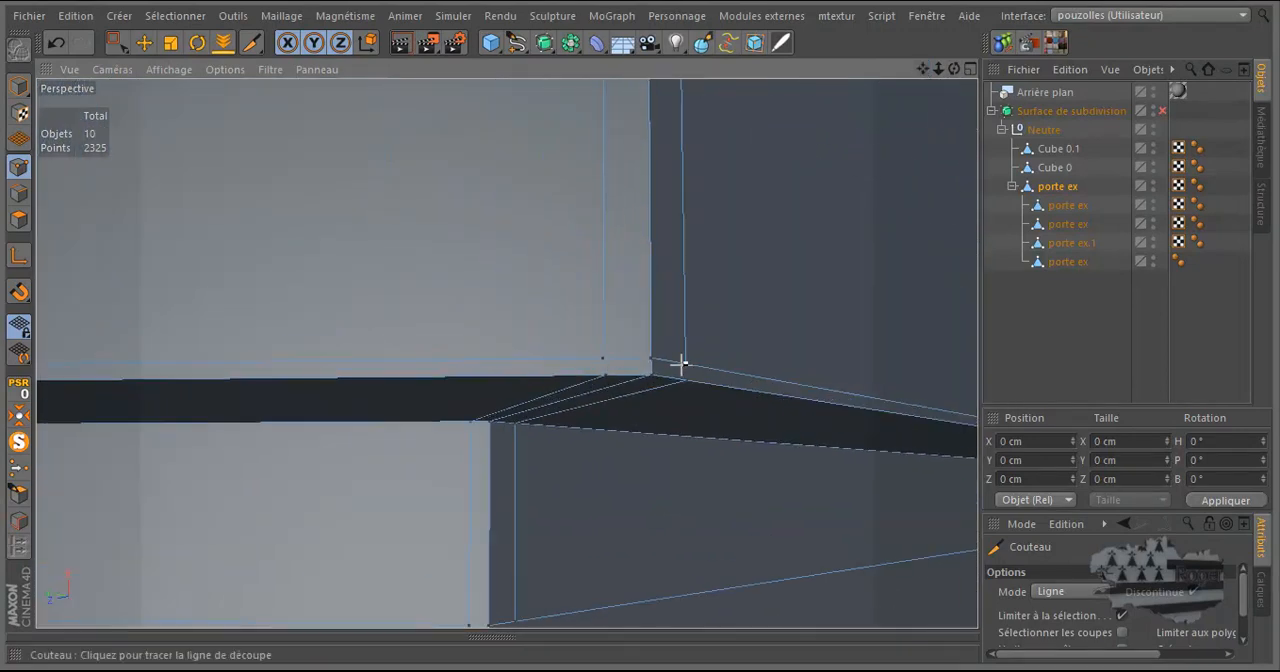
pyautogui.scroll(-3, 810, 212)
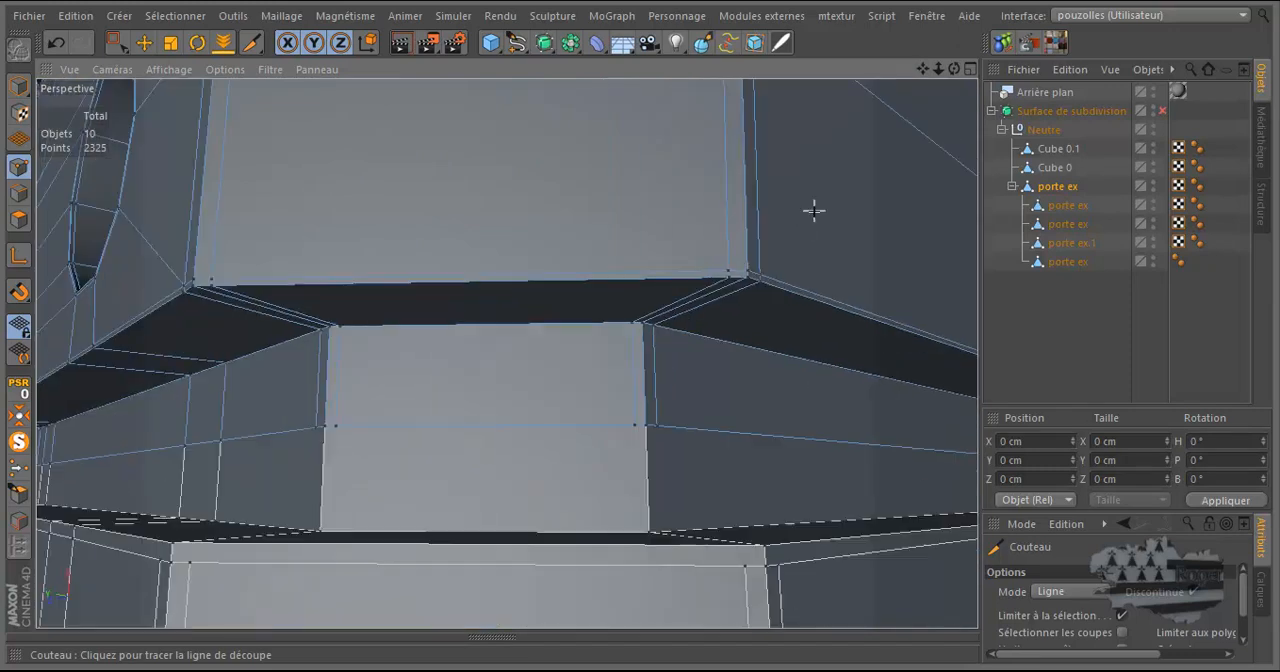
# Reselect the parent porte ex object, run Optimiser on its points, and undo the optimisation.
pyautogui.click(1065, 330)
pyautogui.scroll(-3, 714, 281)
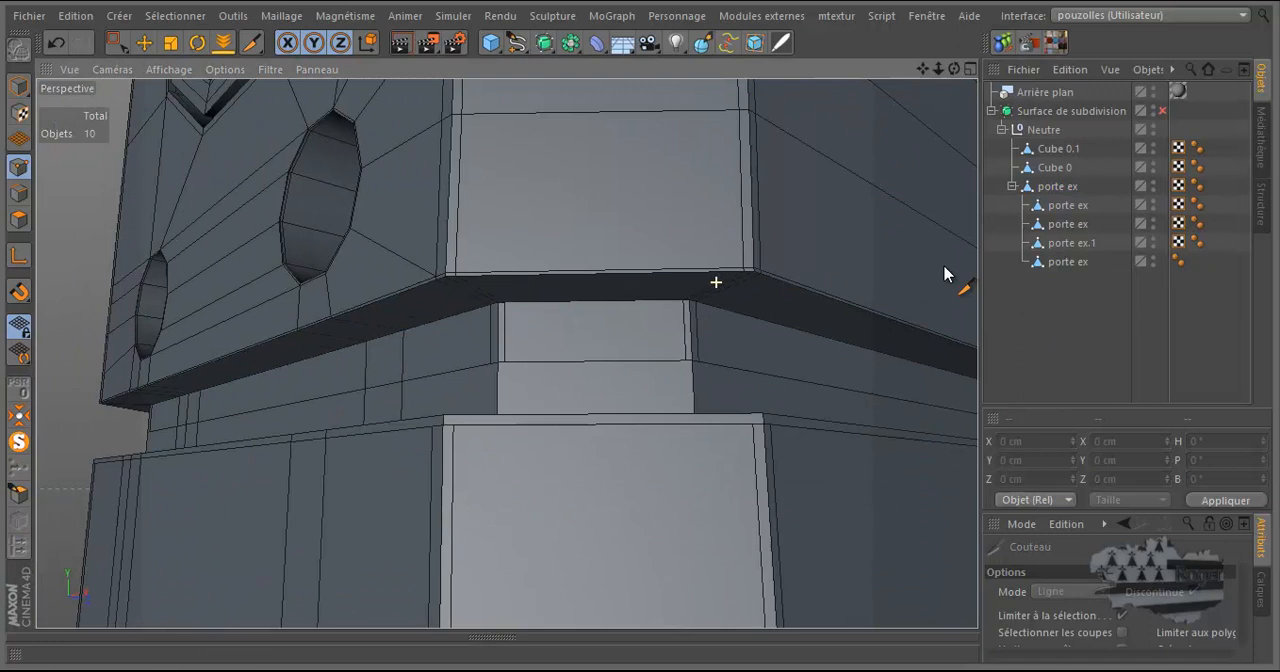
pyautogui.click(1063, 192)
pyautogui.scroll(-2, 783, 237)
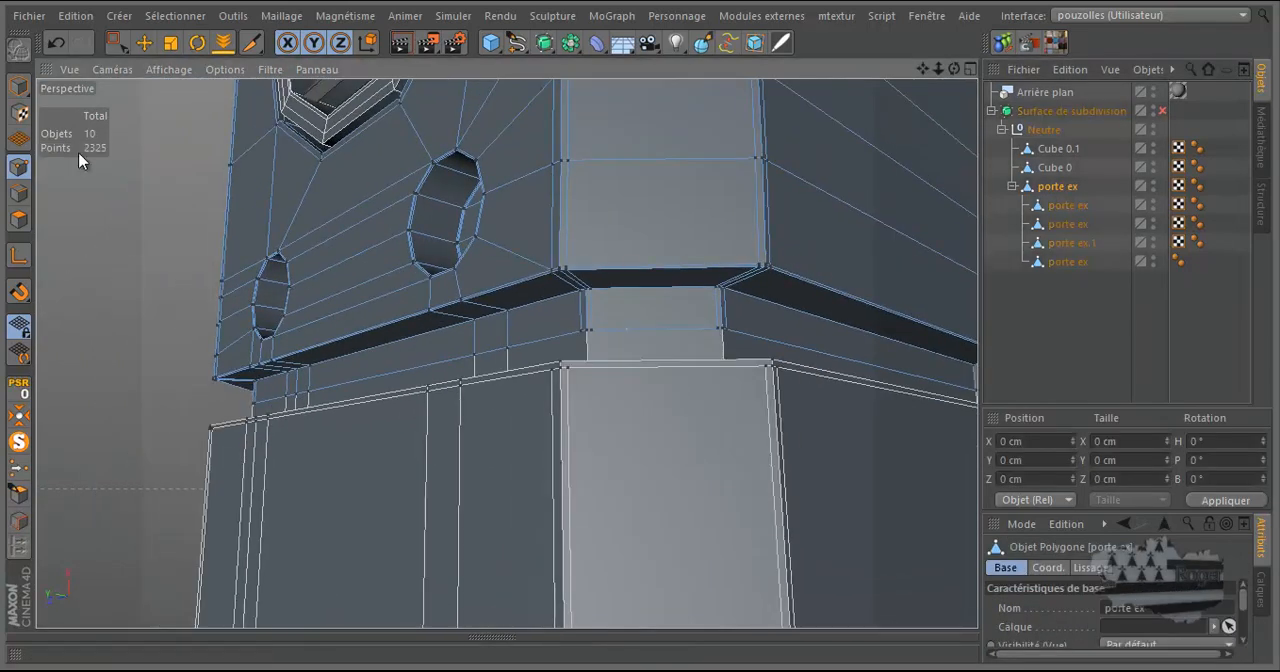
pyautogui.rightClick(106, 215)
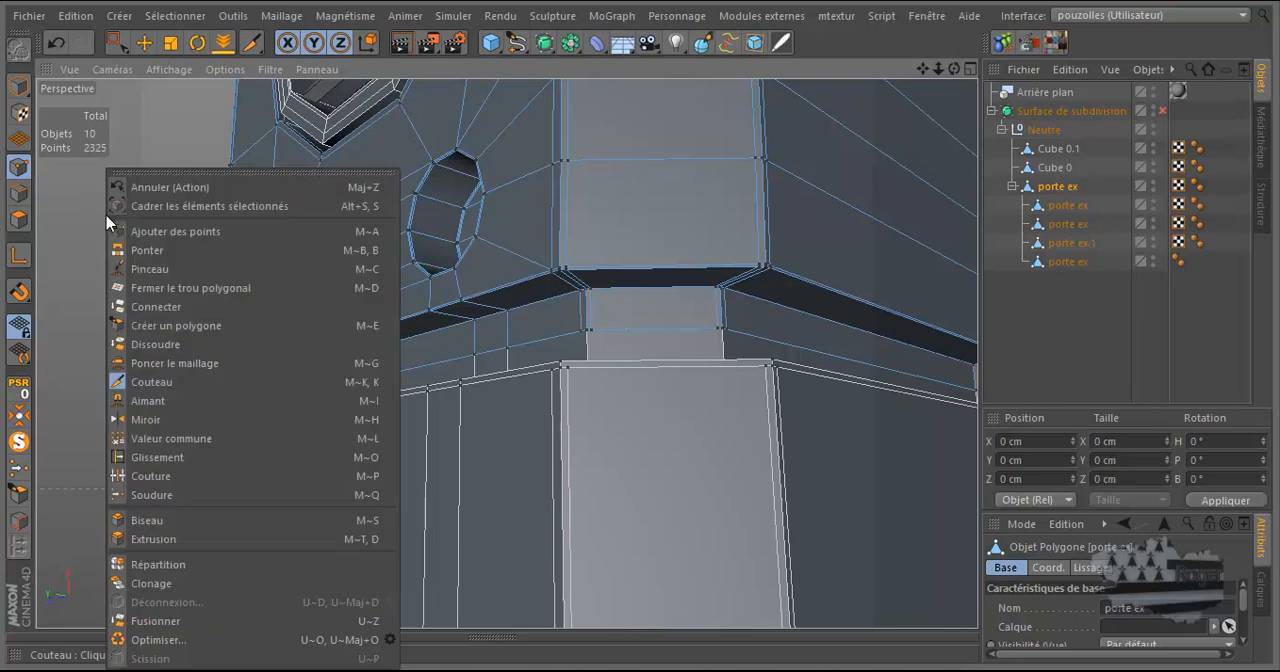
pyautogui.click(170, 648)
pyautogui.click(56, 43)
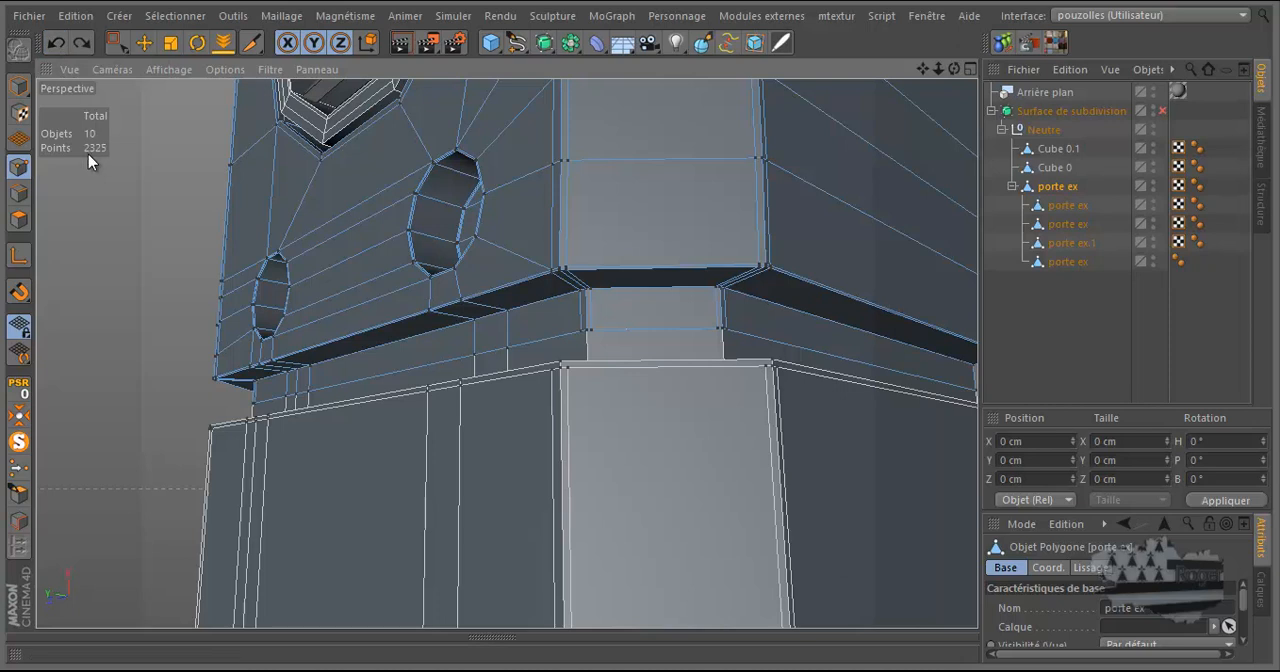
# Reapply the undone point optimisation to the parent porte ex object.
pyautogui.click(82, 44)
pyautogui.press('k')
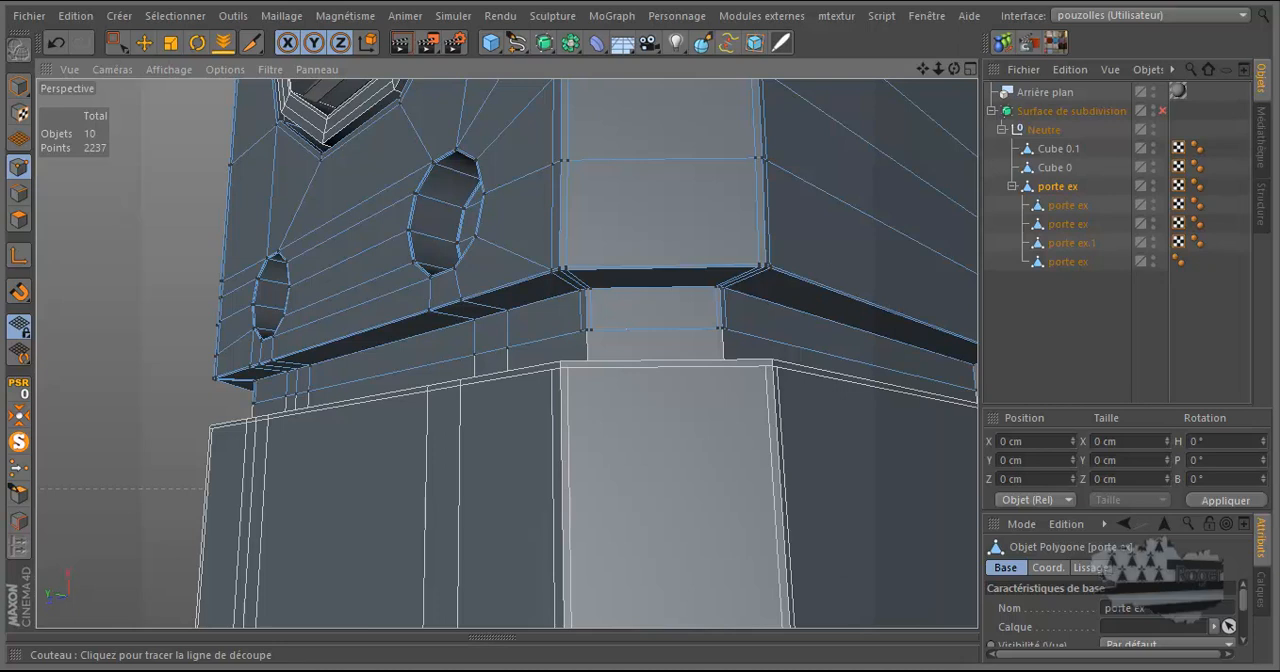
pyautogui.scroll(-4, 204, 435)
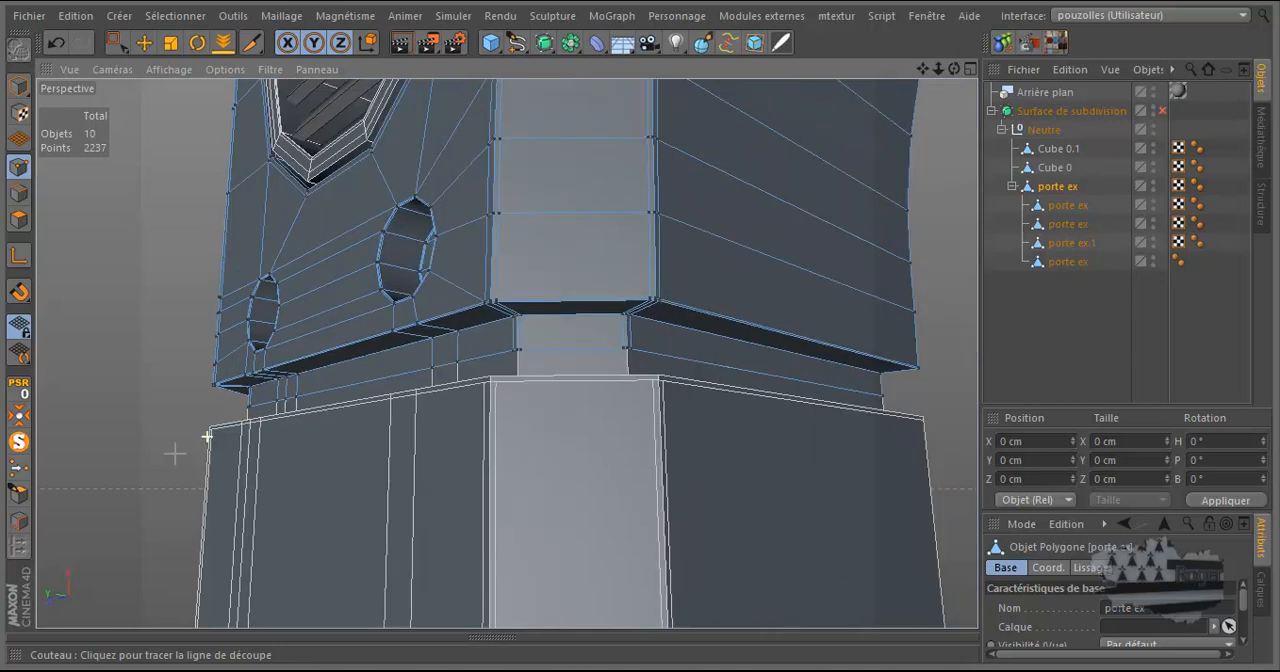
pyautogui.scroll(-1, 224, 480)
pyautogui.scroll(-4, 412, 594)
pyautogui.scroll(-1, 412, 594)
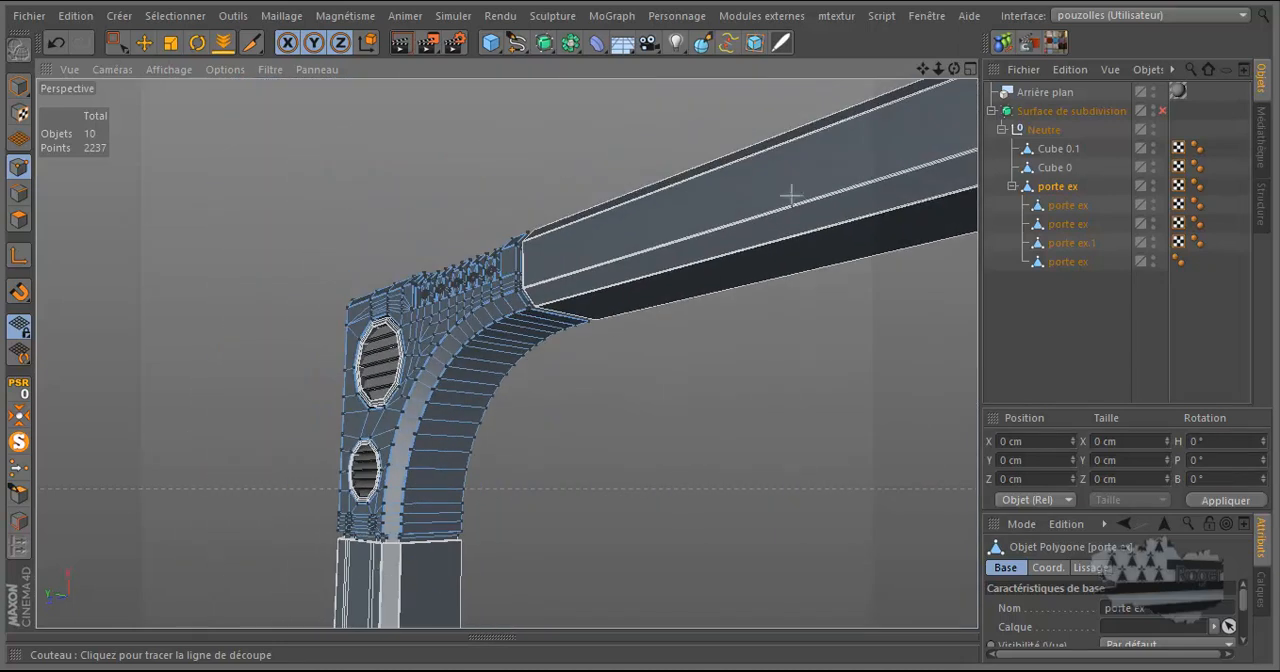
pyautogui.moveTo(922, 71); pyautogui.dragTo(645, 331)
# Check the porte ex mesh for n-gons and triangles with the Sélections Supplétives selection commands.
pyautogui.click(760, 15)
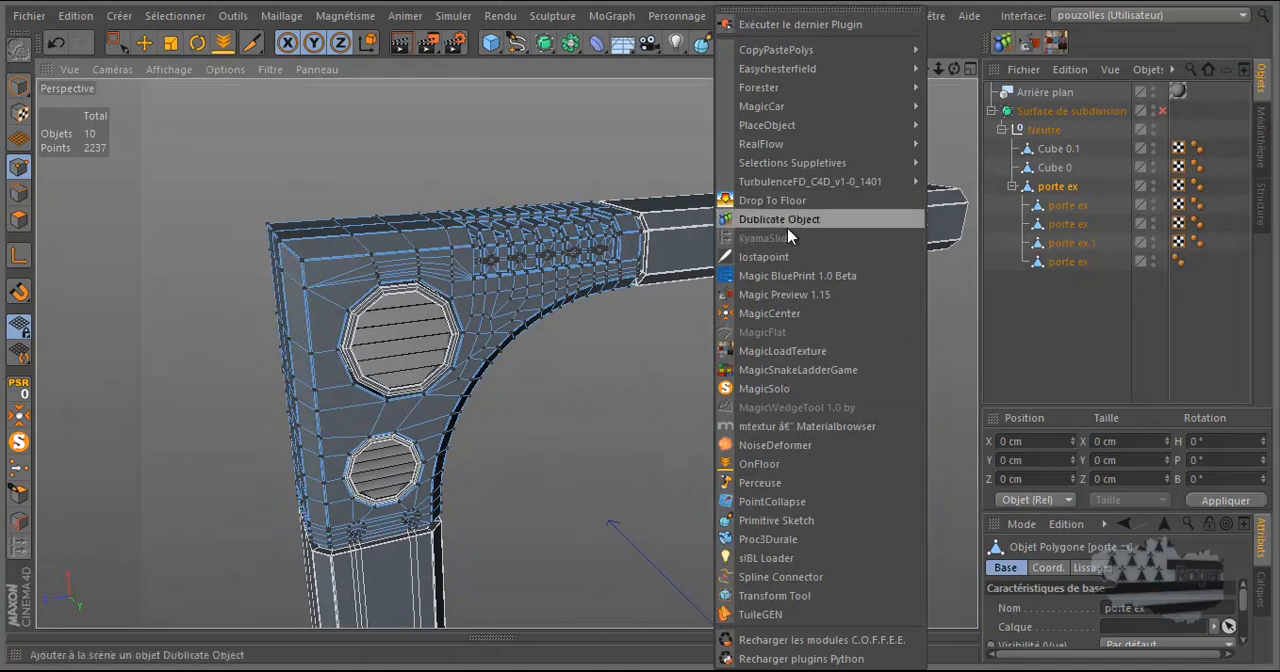
pyautogui.moveTo(779, 165)
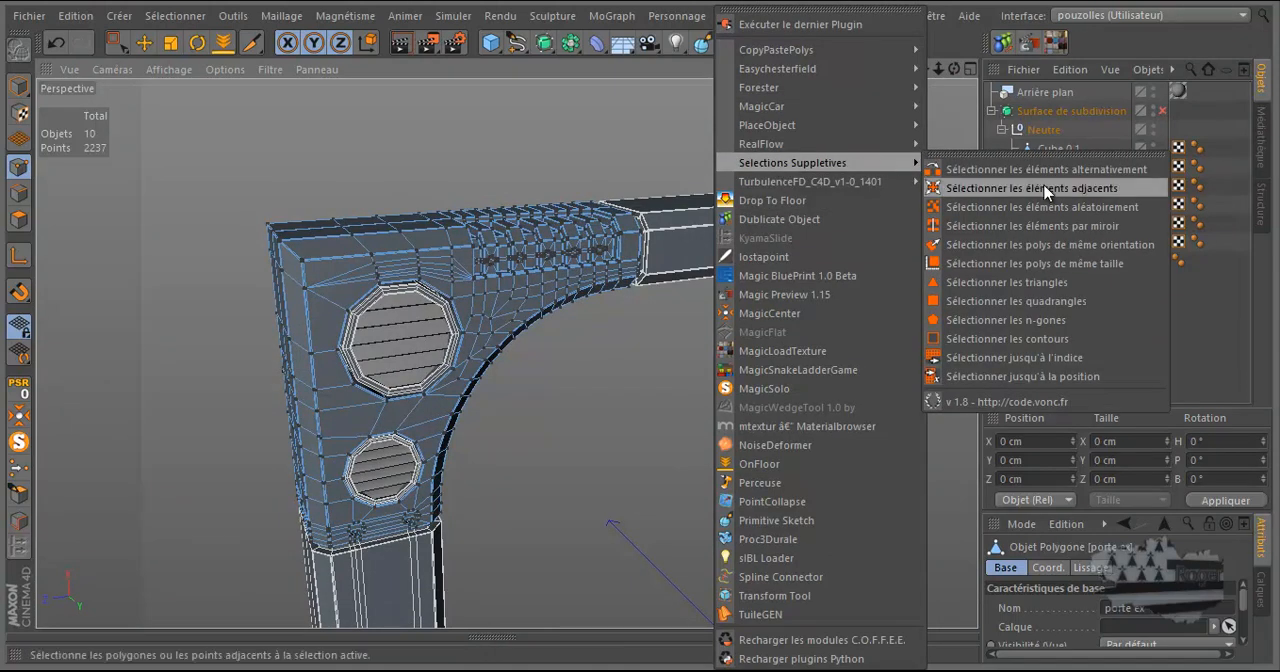
pyautogui.click(1009, 320)
pyautogui.press('k')
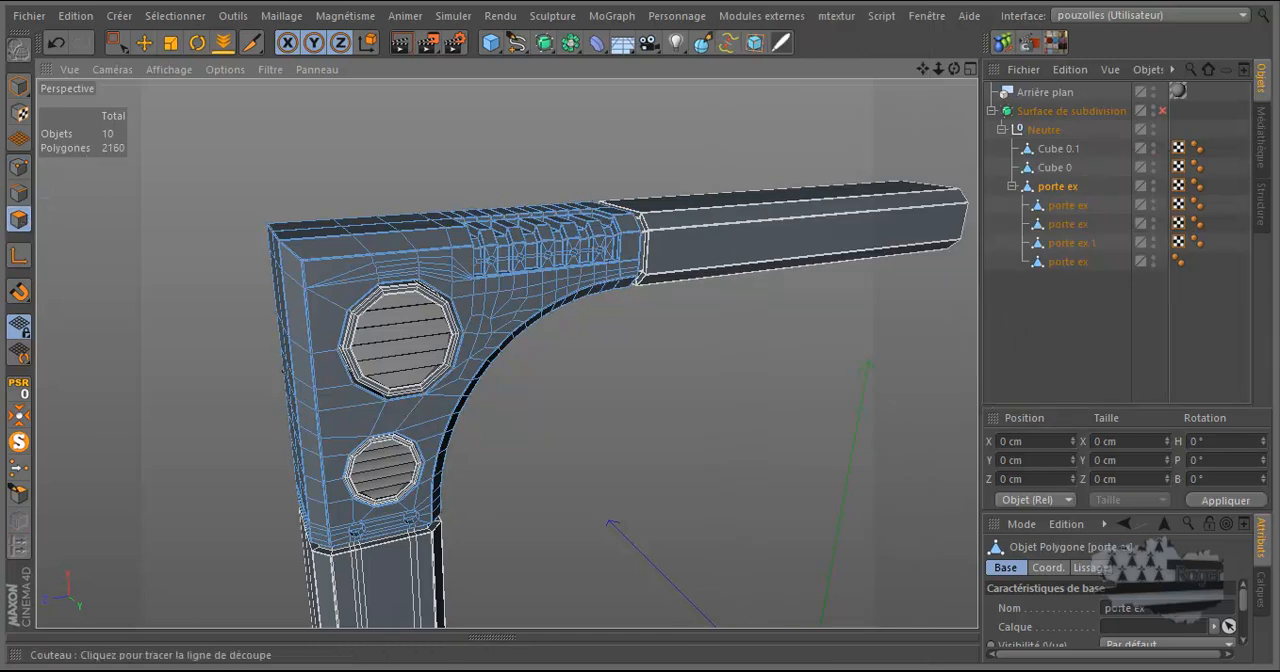
pyautogui.click(755, 16)
pyautogui.moveTo(770, 165)
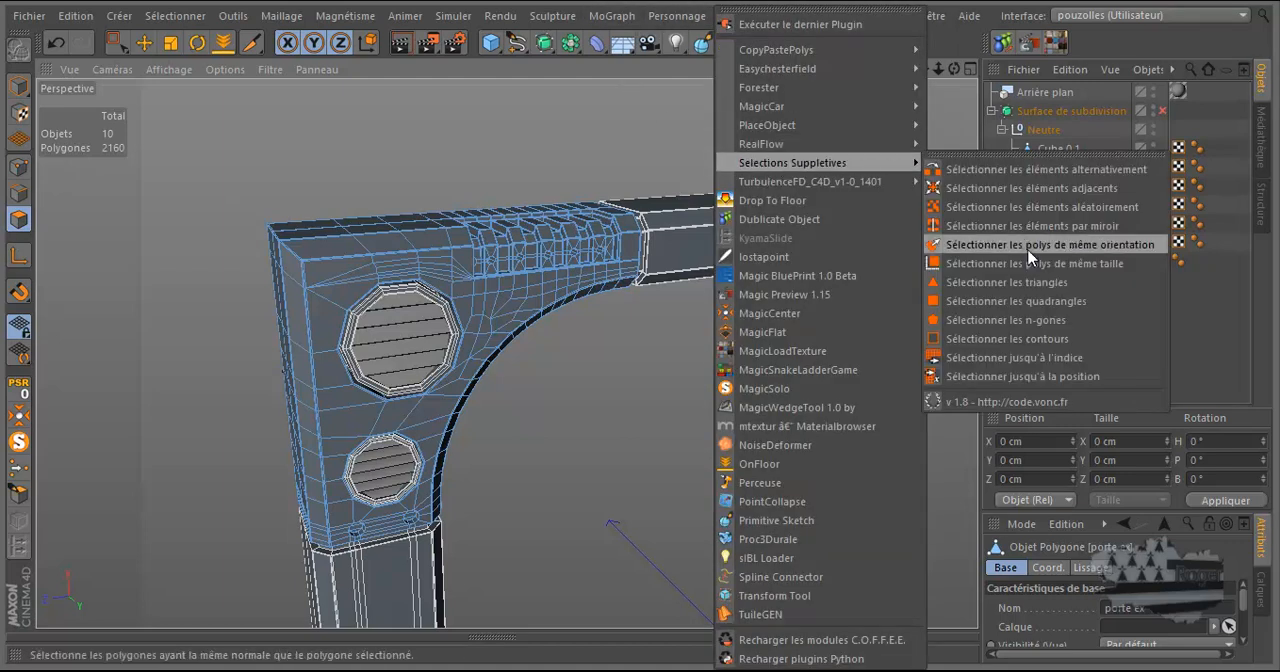
pyautogui.click(1019, 284)
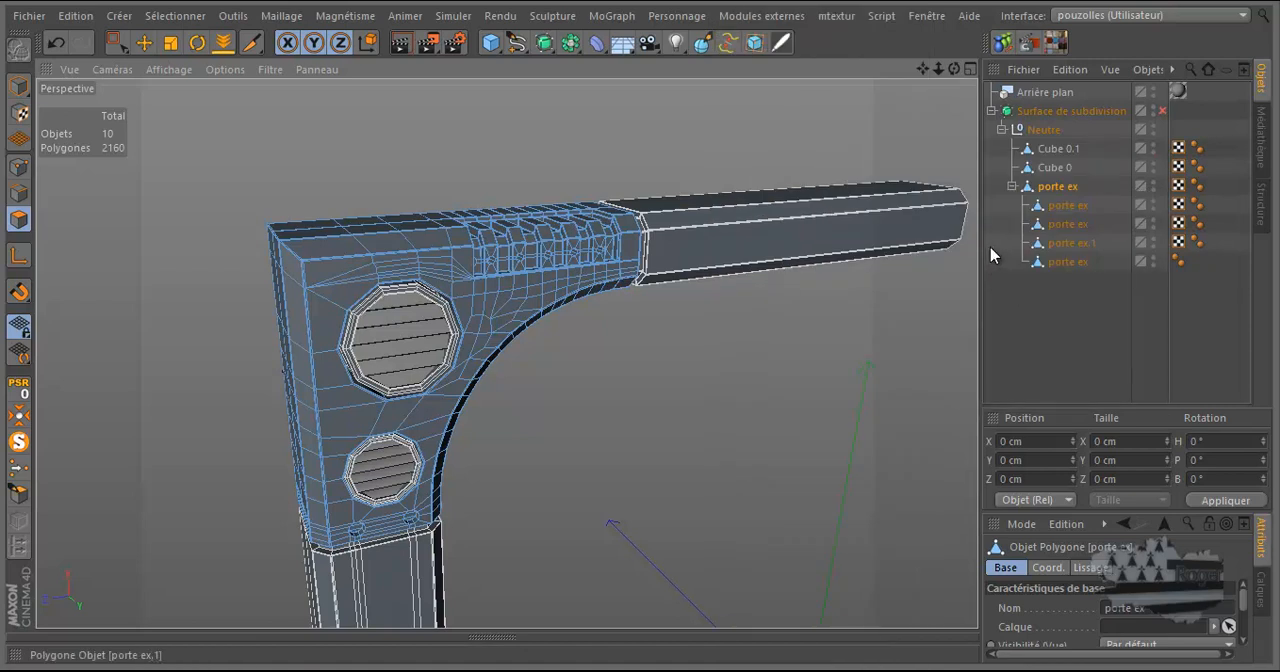
# Show the Avant view full size and select the long leg, the first porte ex child object.
pyautogui.press('k')
pyautogui.scroll(-3, 805, 167)
pyautogui.scroll(-2, 805, 167)
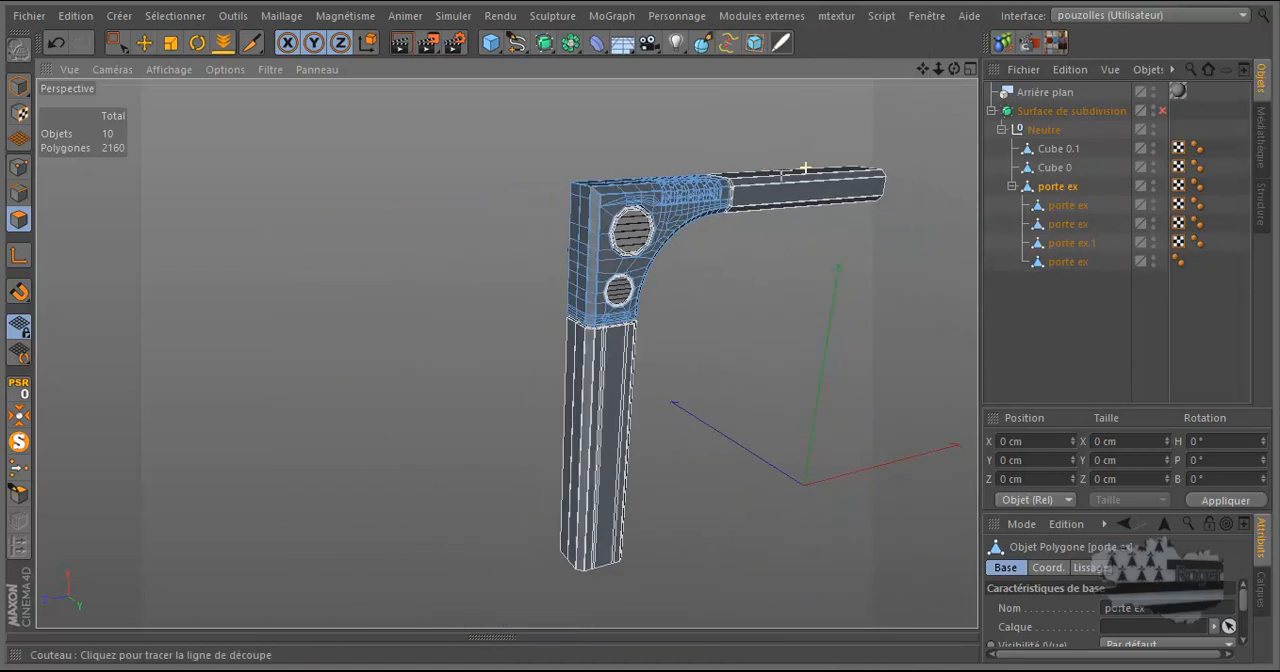
pyautogui.scroll(5, 583, 497)
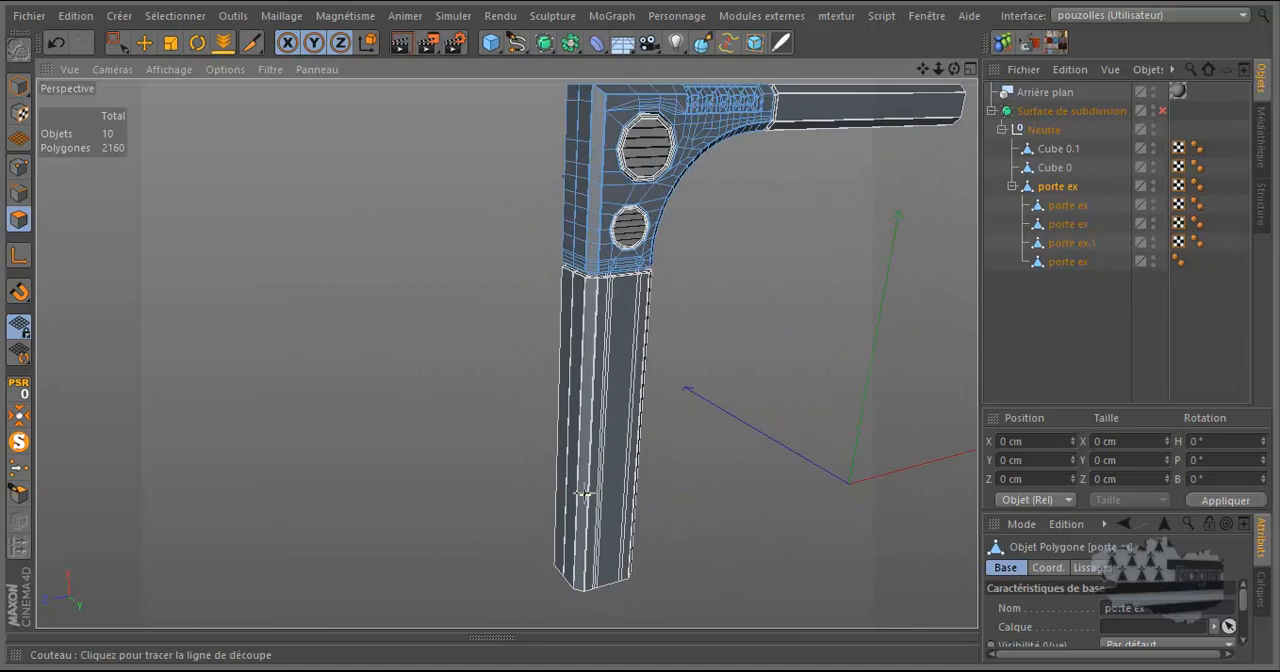
pyautogui.middleClick(620, 362)
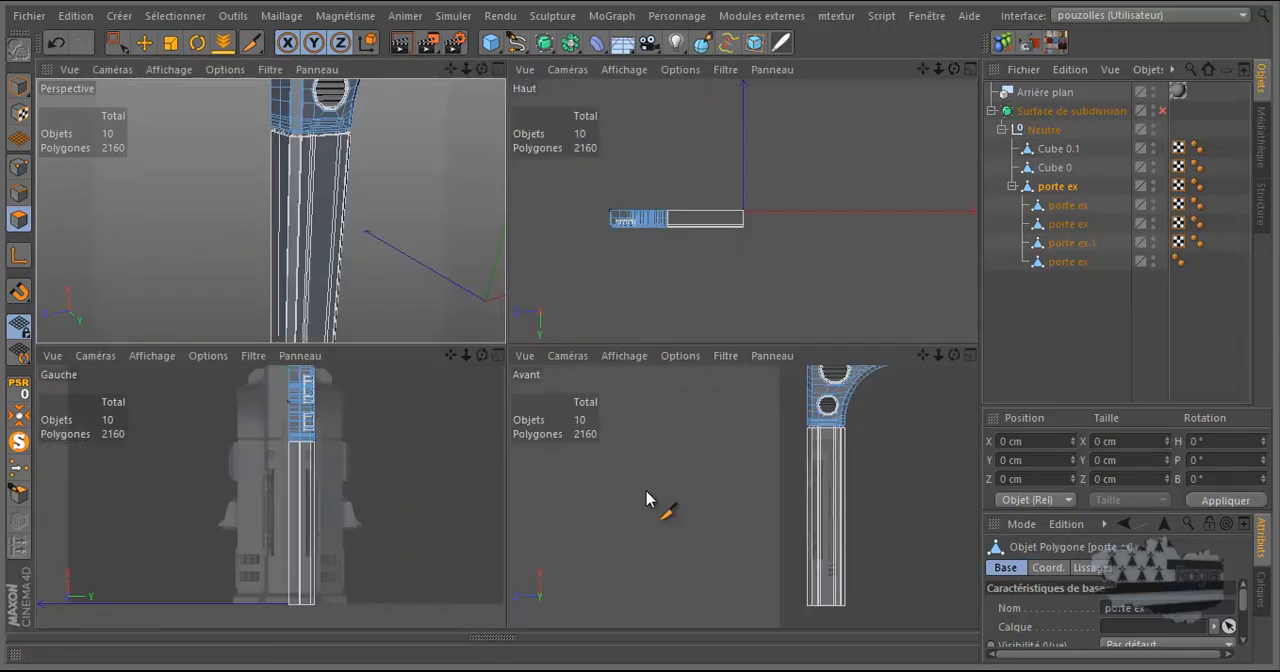
pyautogui.middleClick(629, 500)
pyautogui.scroll(1, 601, 390)
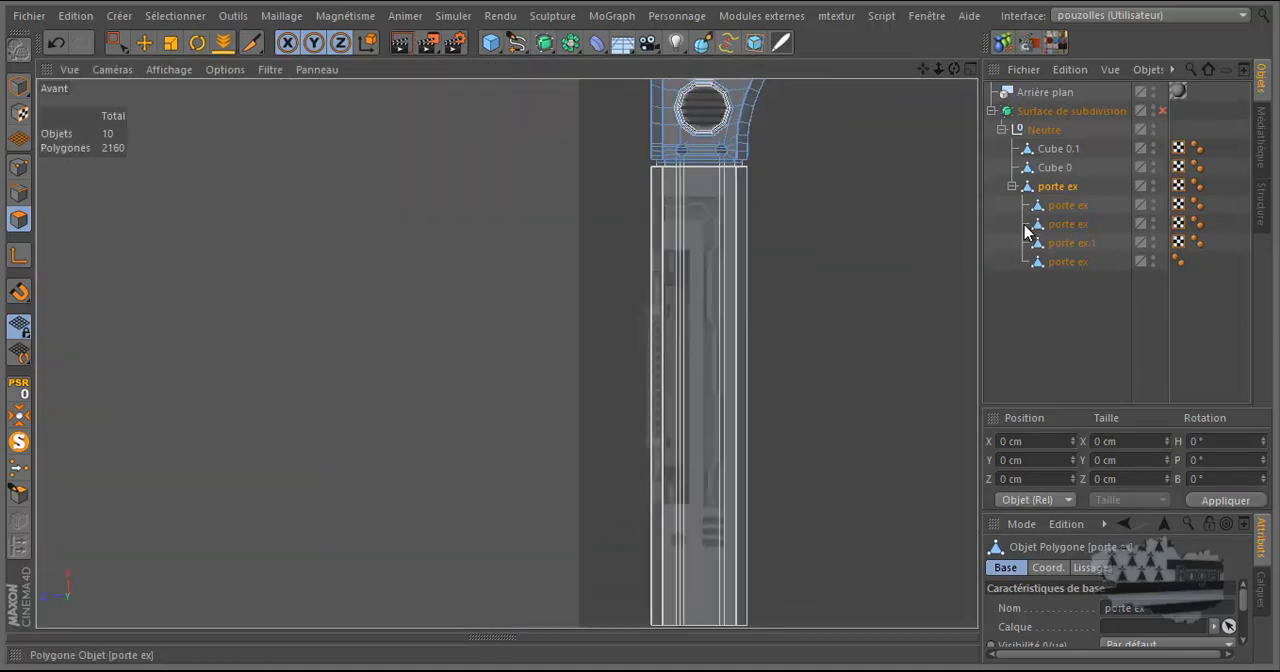
pyautogui.click(1050, 205)
# Select the leg's long vertical edge bordering the reference recess, using the Move tool in Edges mode.
pyautogui.scroll(3, 694, 357)
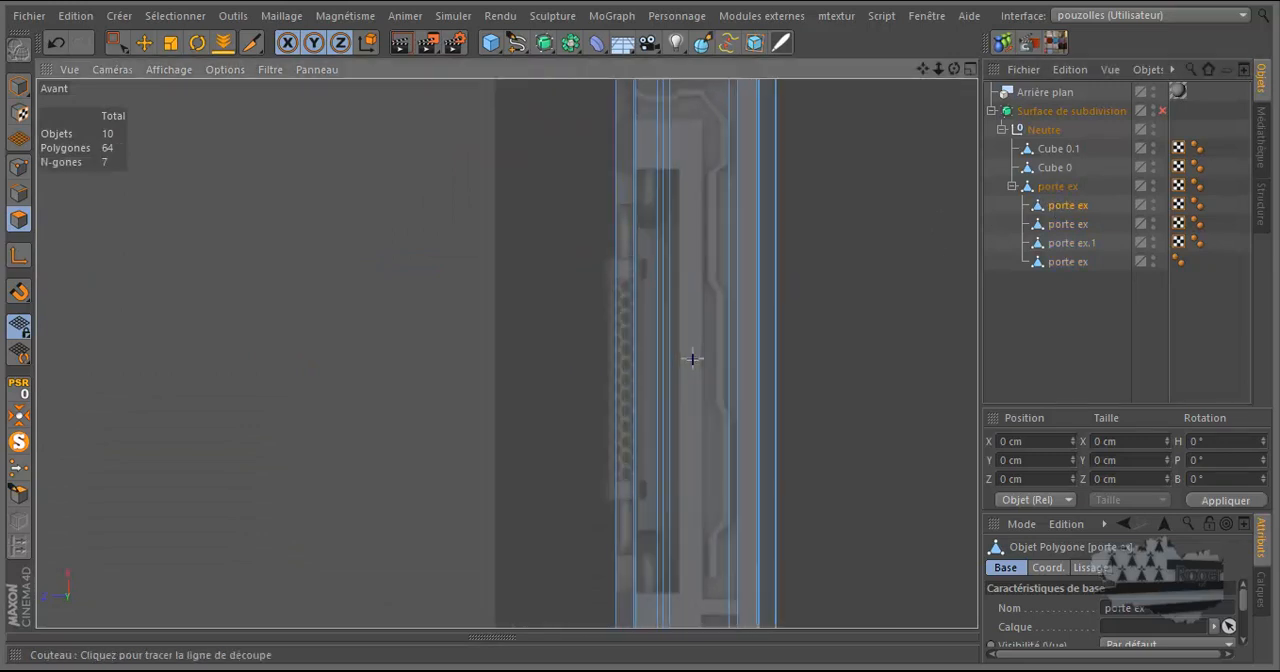
pyautogui.scroll(-3, 652, 371)
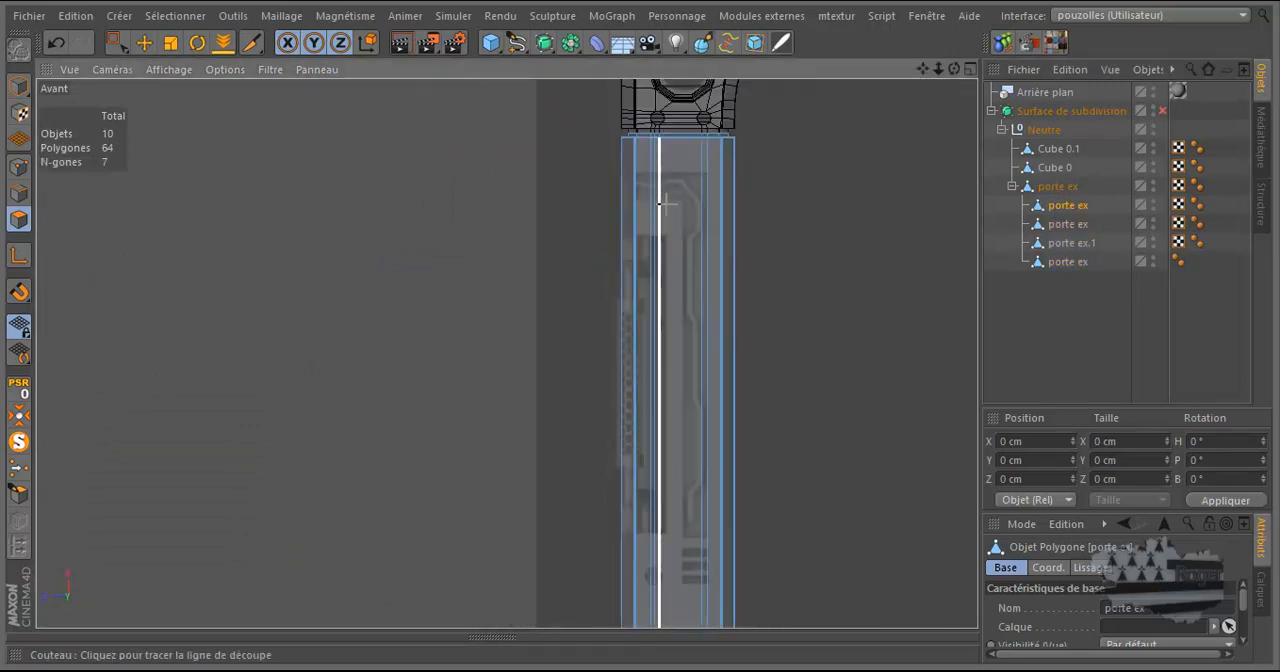
pyautogui.scroll(3, 668, 200)
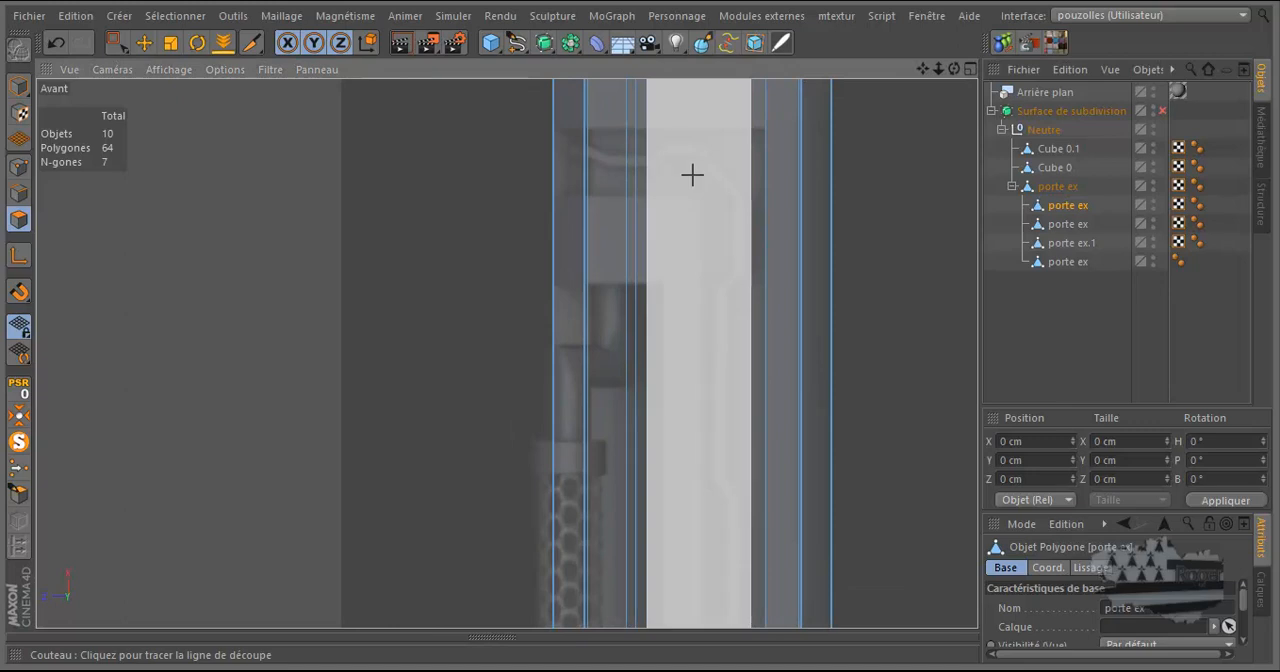
pyautogui.scroll(5, 777, 131)
pyautogui.scroll(5, 777, 131)
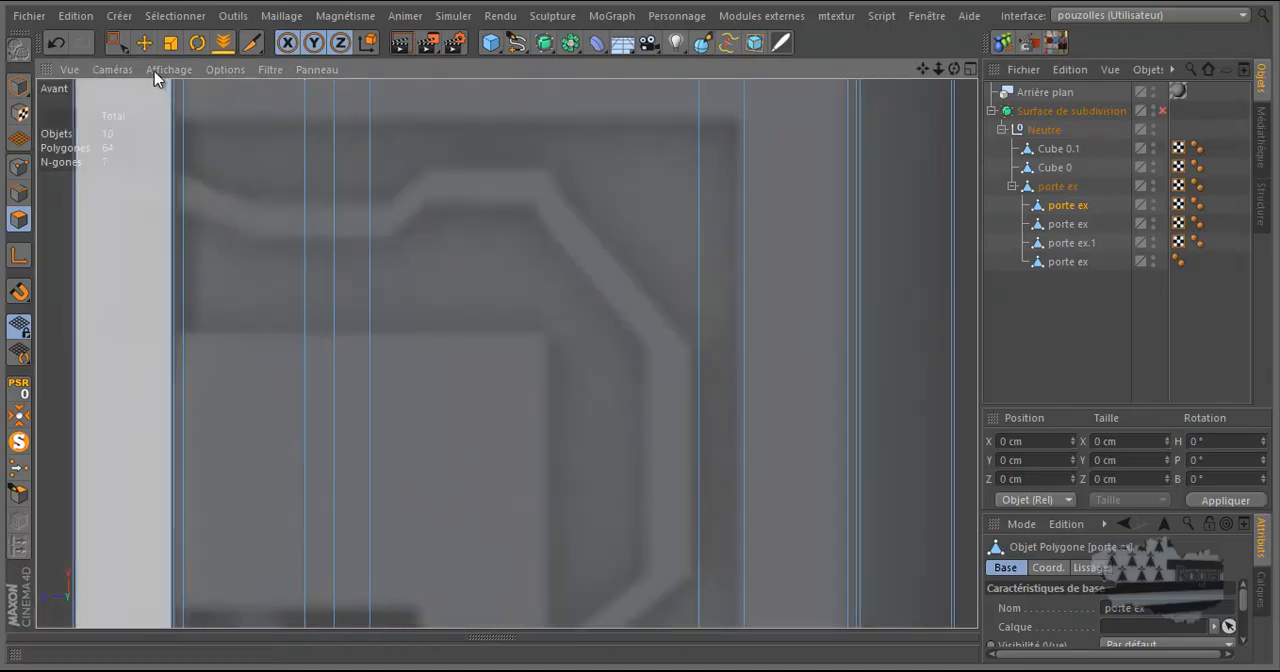
pyautogui.press('e')
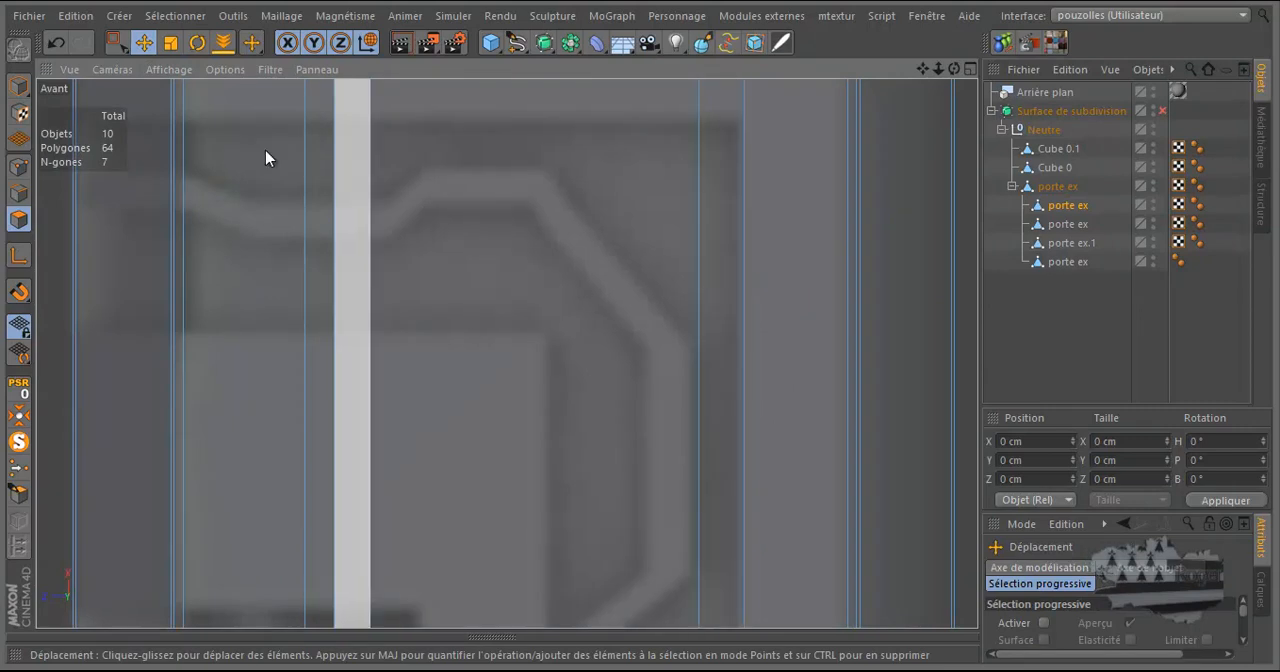
pyautogui.click(19, 193)
pyautogui.click(748, 264)
# Examine the reference recess, slots and round hole along the leg against the selected long edge.
pyautogui.scroll(-10, 706, 240)
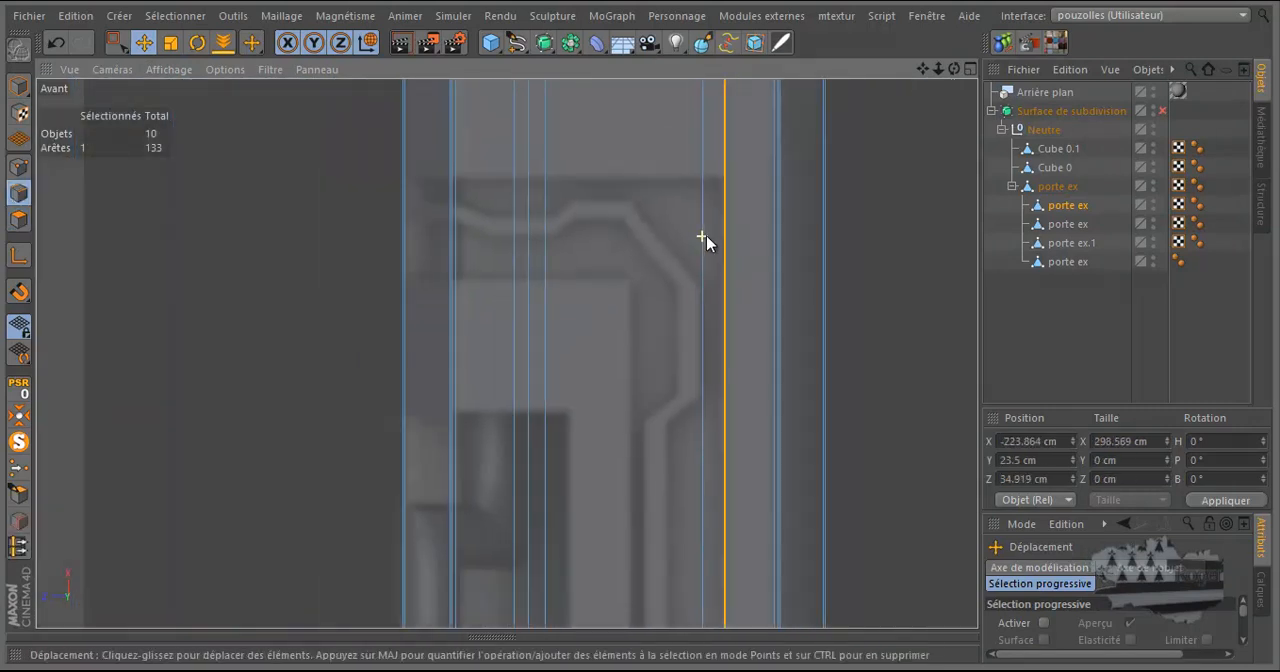
pyautogui.scroll(-5, 706, 240)
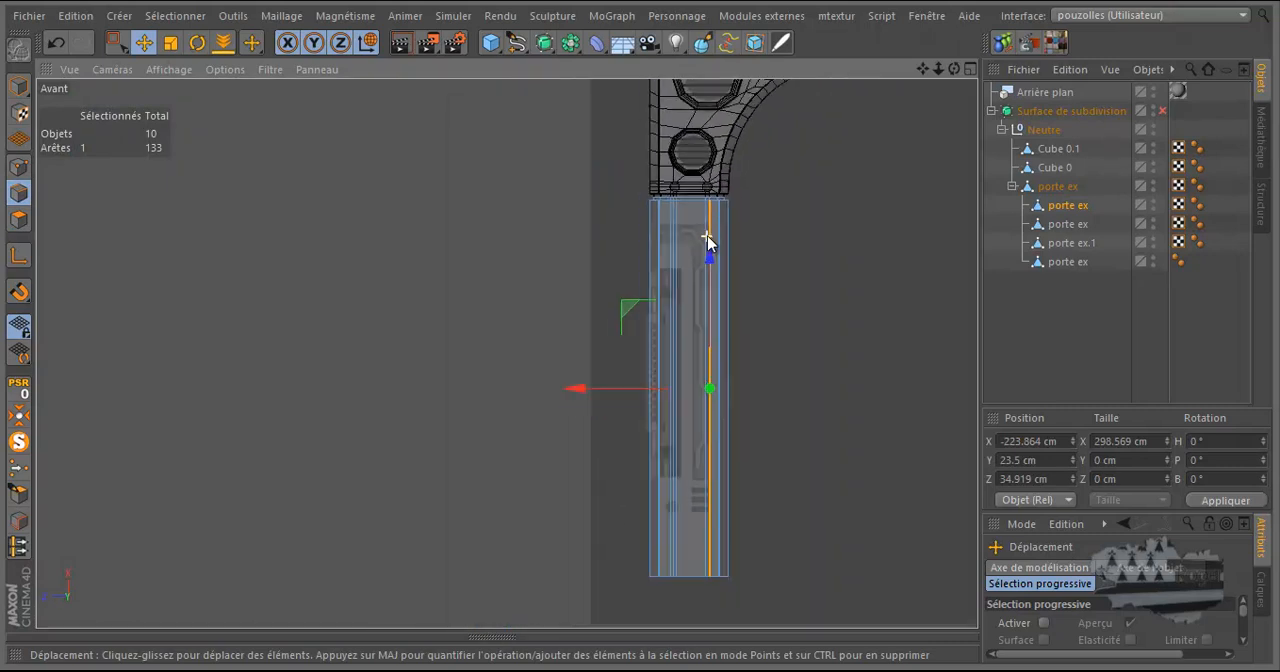
pyautogui.scroll(8, 710, 530)
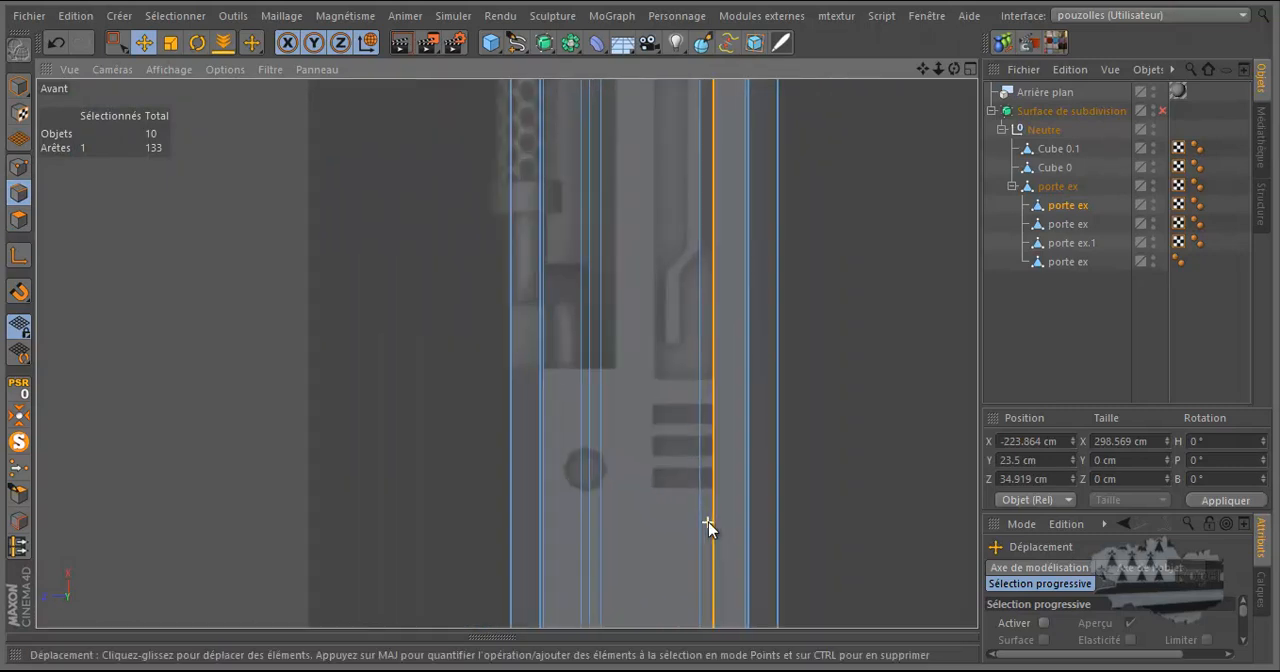
pyautogui.scroll(2, 708, 530)
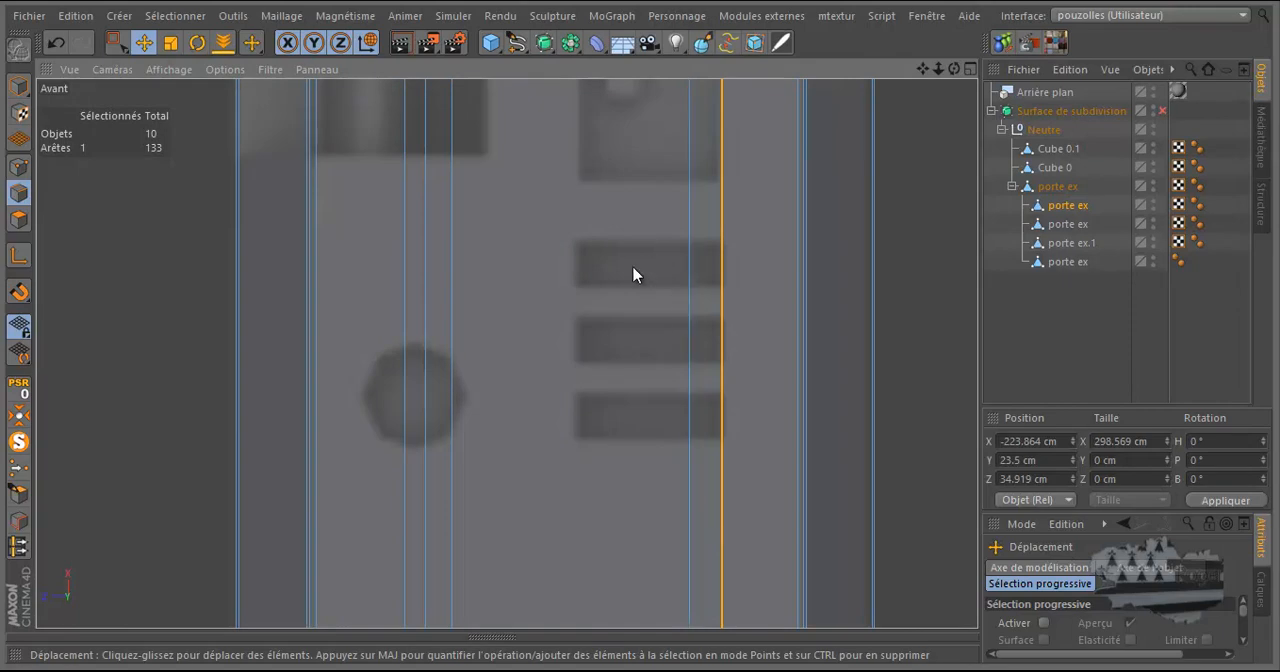
pyautogui.scroll(-8, 633, 275)
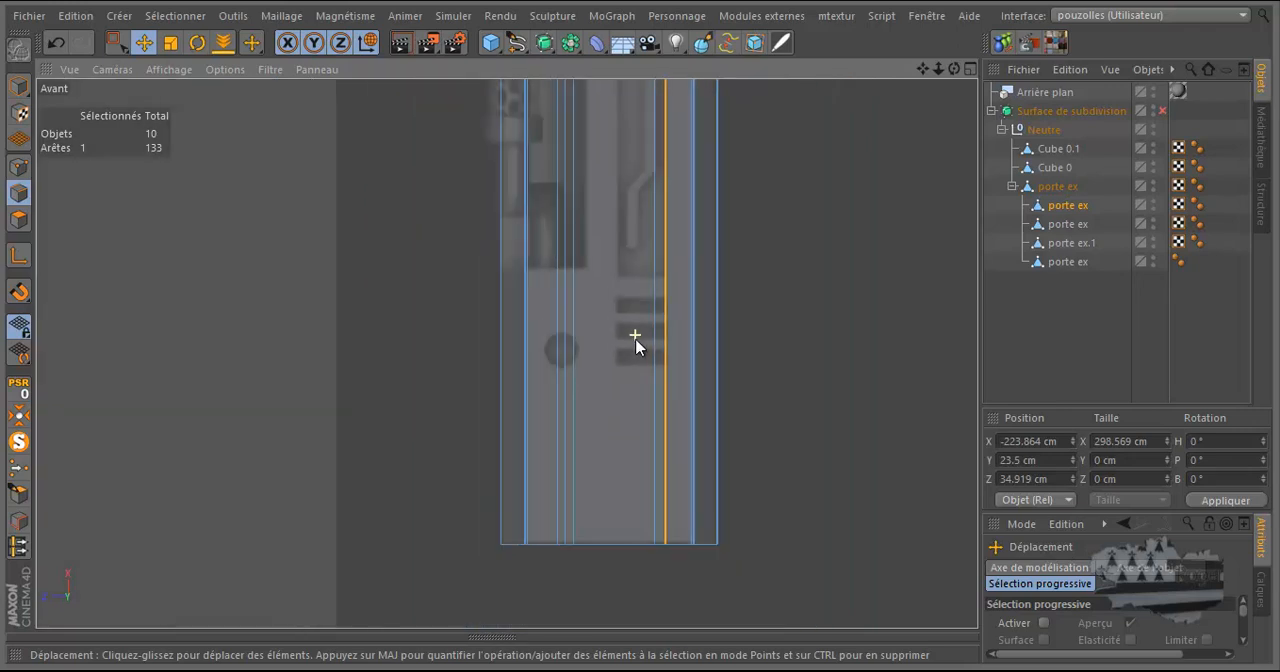
pyautogui.scroll(-3, 635, 350)
pyautogui.scroll(-3, 651, 166)
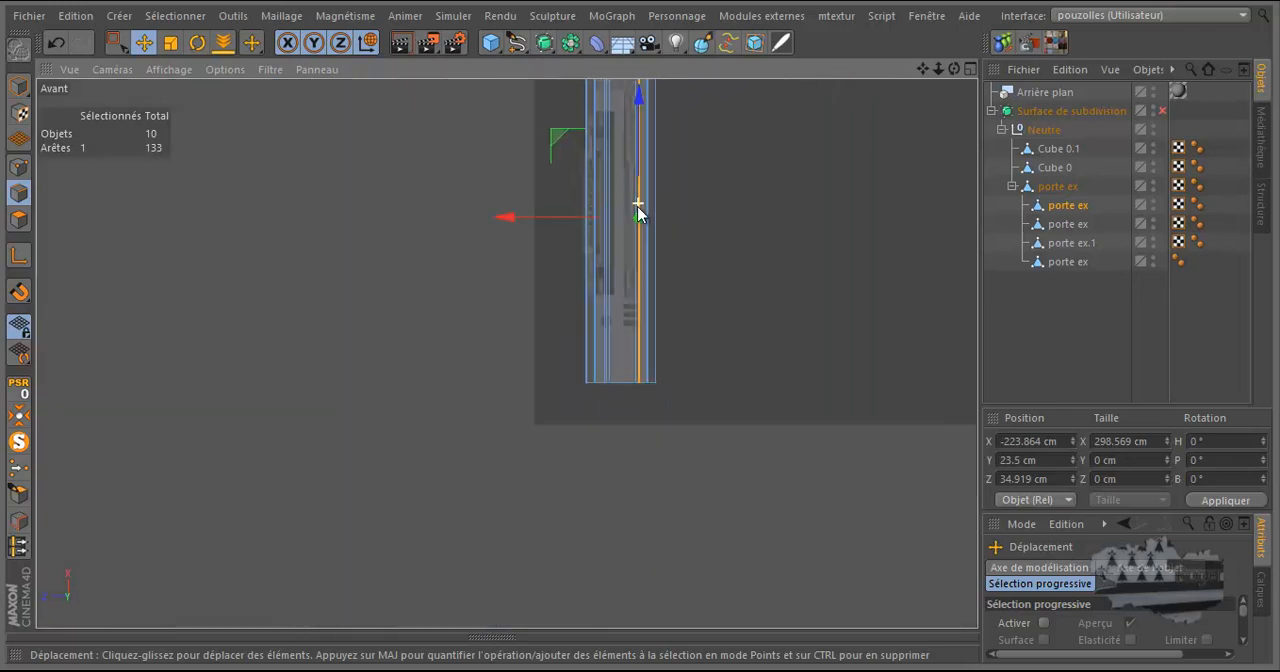
pyautogui.scroll(2, 621, 125)
pyautogui.scroll(4, 642, 338)
pyautogui.scroll(5, 658, 292)
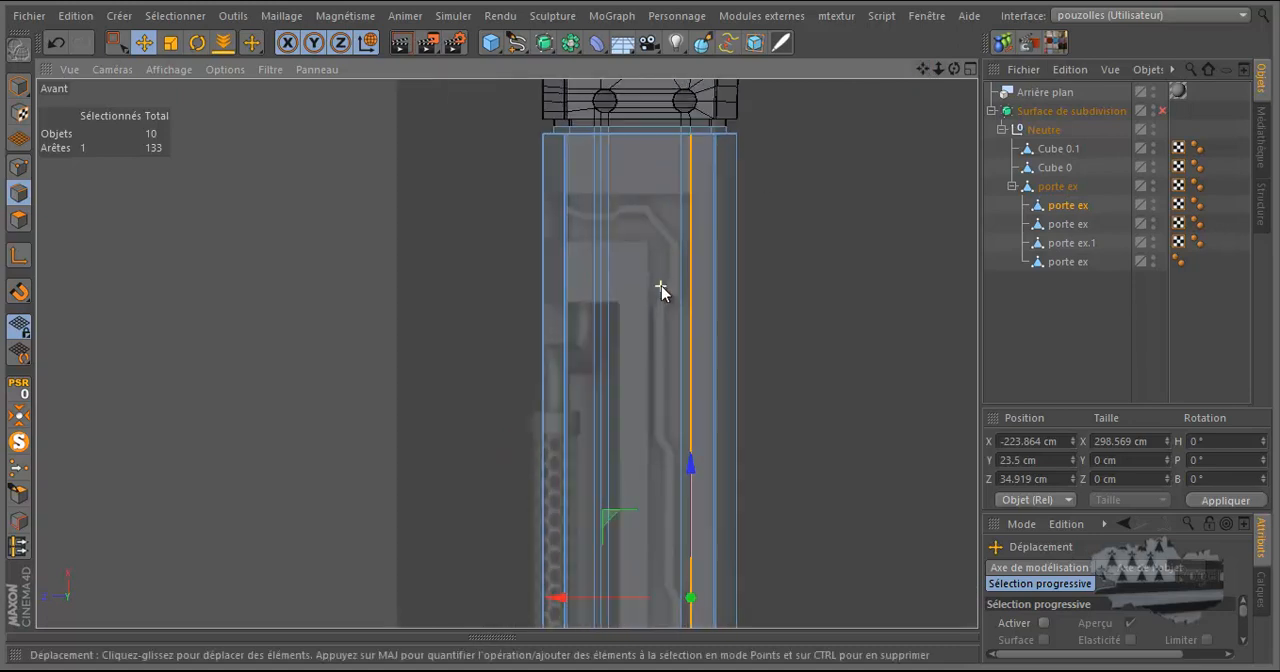
pyautogui.scroll(-1, 676, 284)
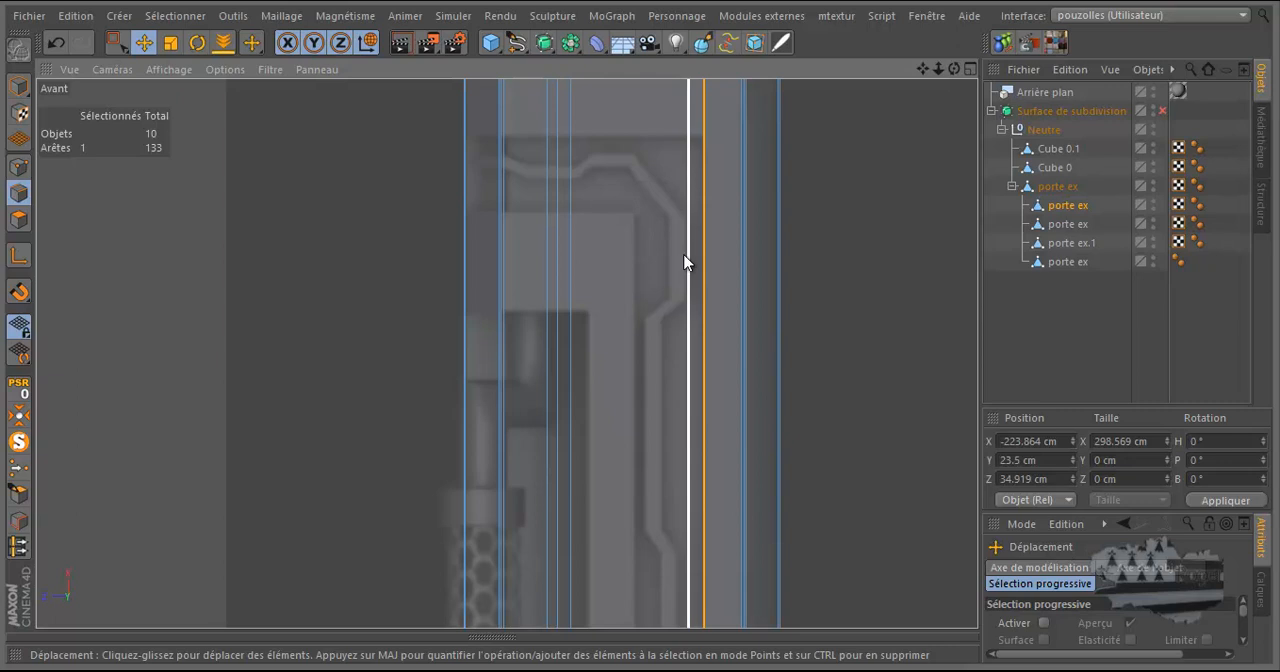
# Move the two neighbouring long edges to Z 37.7 cm, using a modelling axis placed at the leg's upper end.
pyautogui.keyDown('shift'); pyautogui.click(687, 256); pyautogui.keyUp('shift')
pyautogui.press('l')
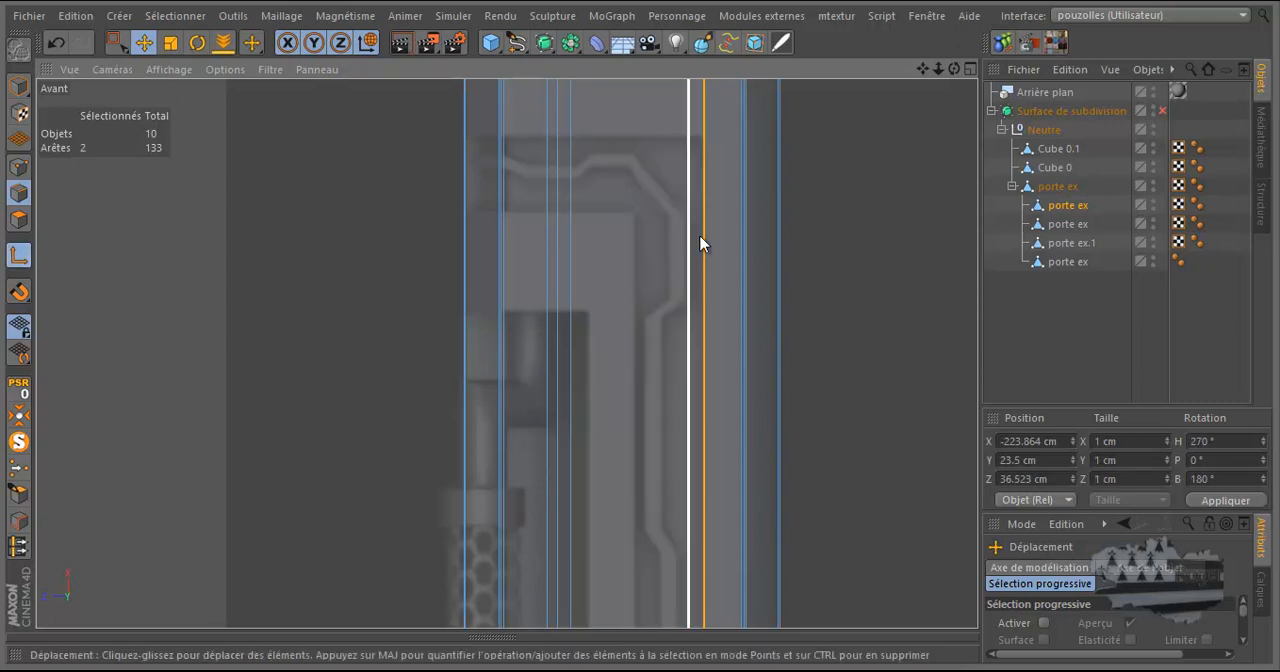
pyautogui.scroll(-5, 630, 240)
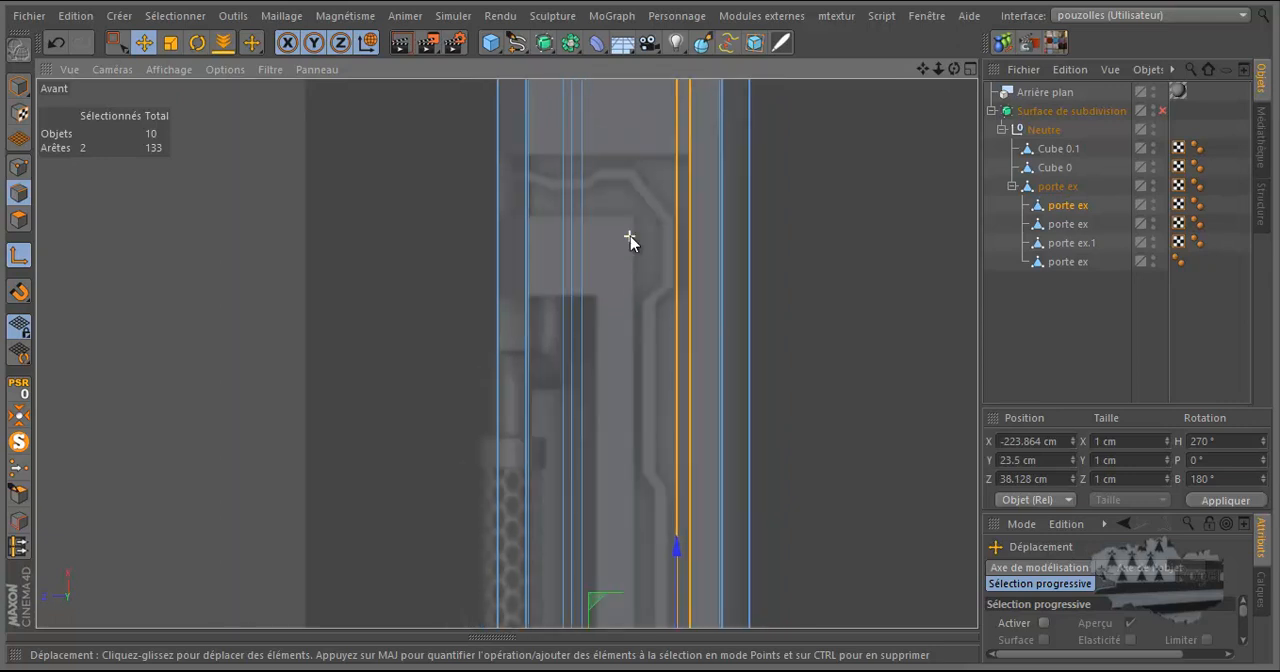
pyautogui.scroll(-2, 631, 245)
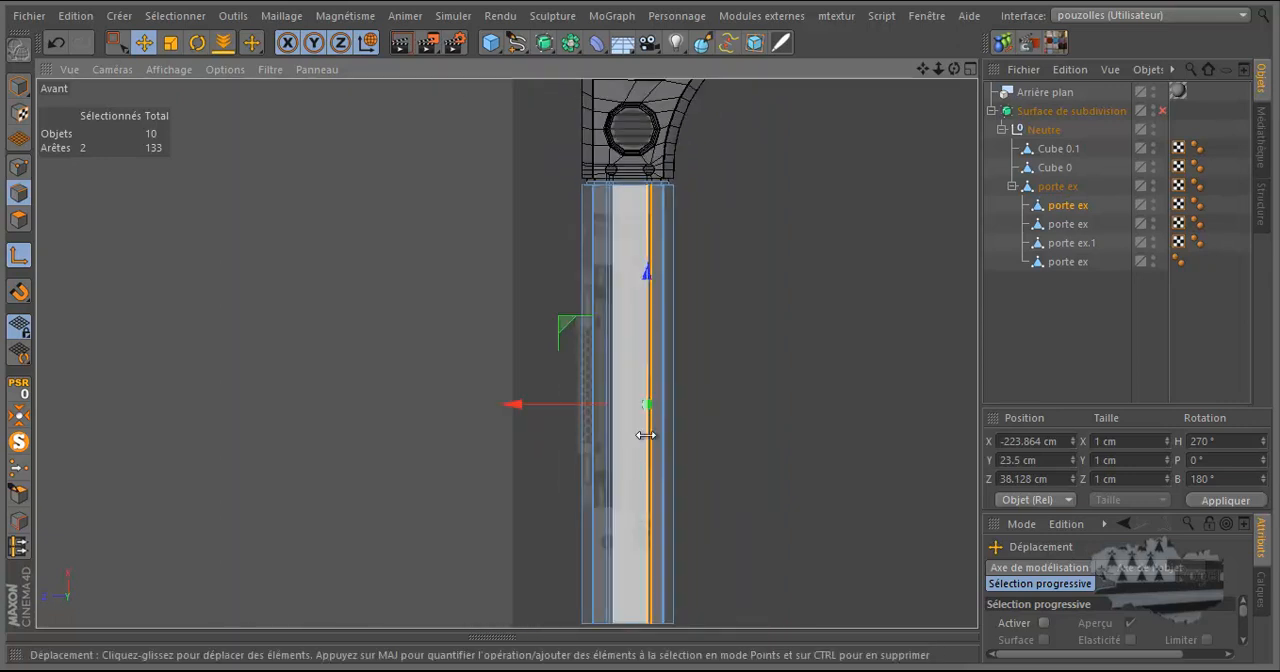
pyautogui.scroll(2, 642, 208)
pyautogui.scroll(6, 641, 207)
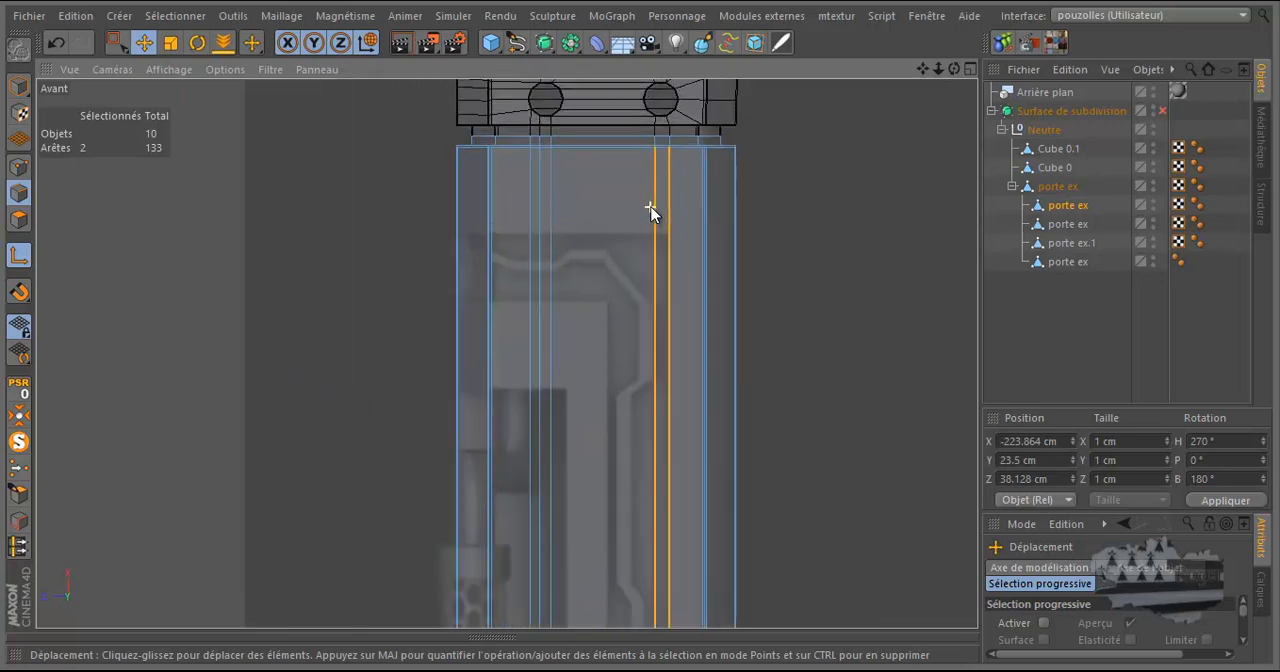
pyautogui.click(657, 128)
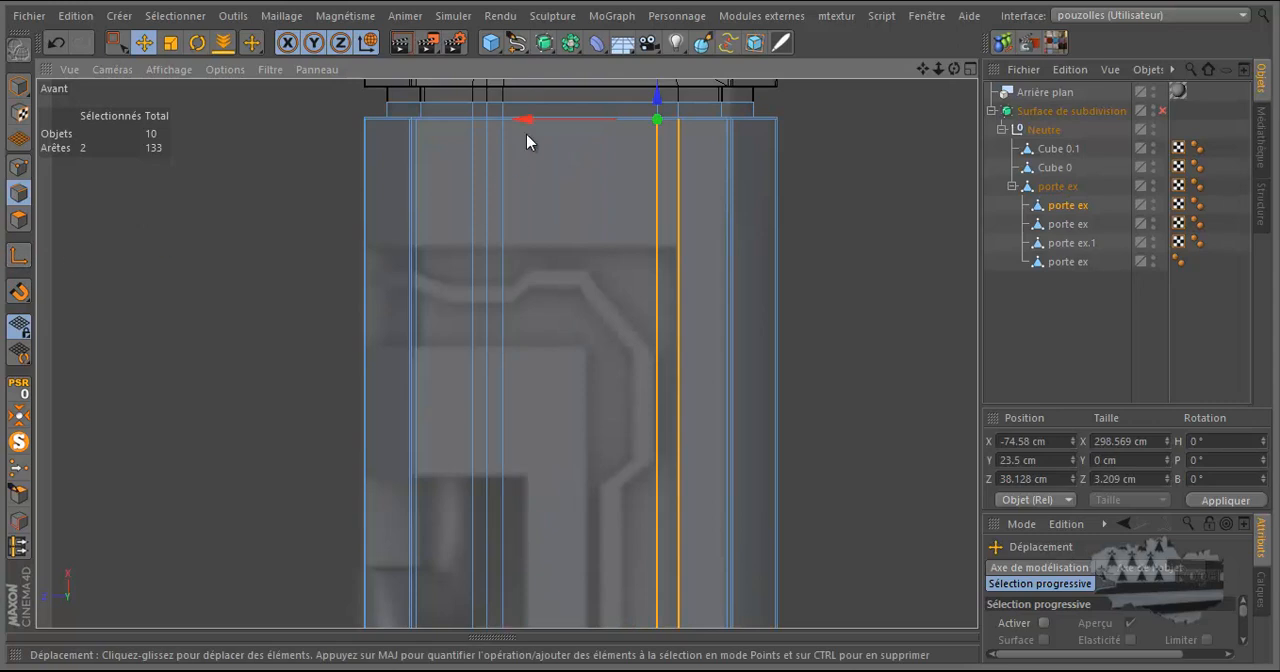
pyautogui.moveTo(529, 119); pyautogui.dragTo(533, 128)
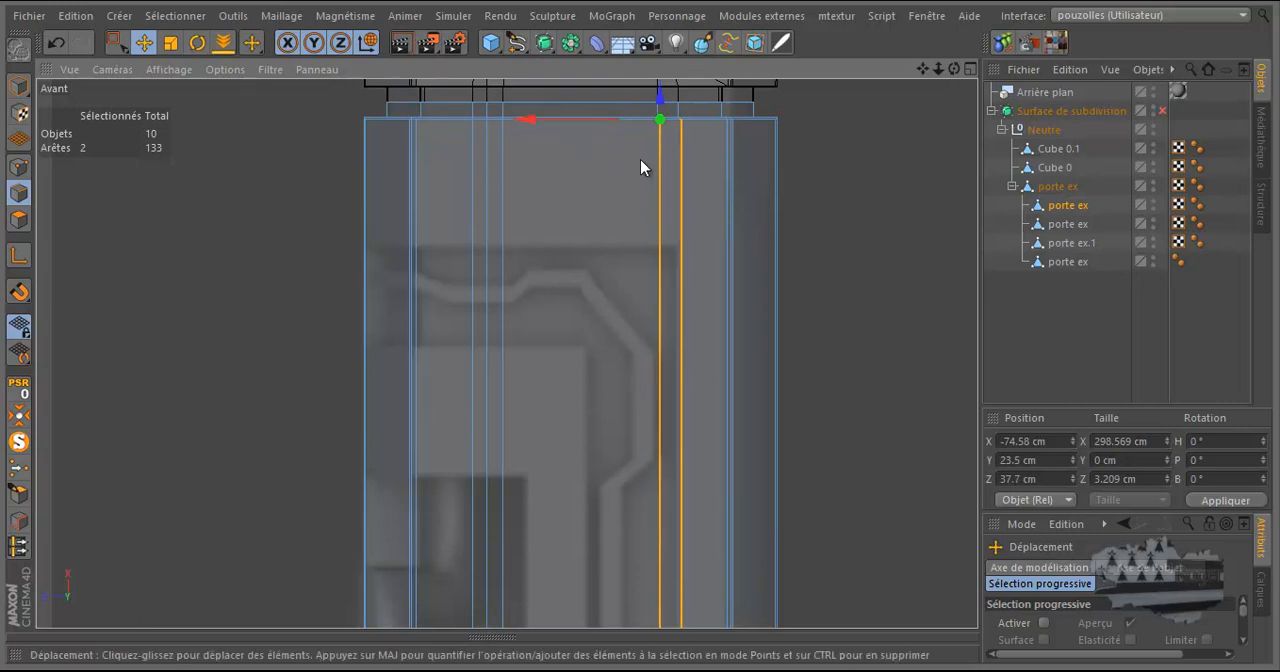
# Move only the selected long edge beside the reference recess to Z 35.419 cm, using a modelling axis at its upper end.
pyautogui.click(659, 176)
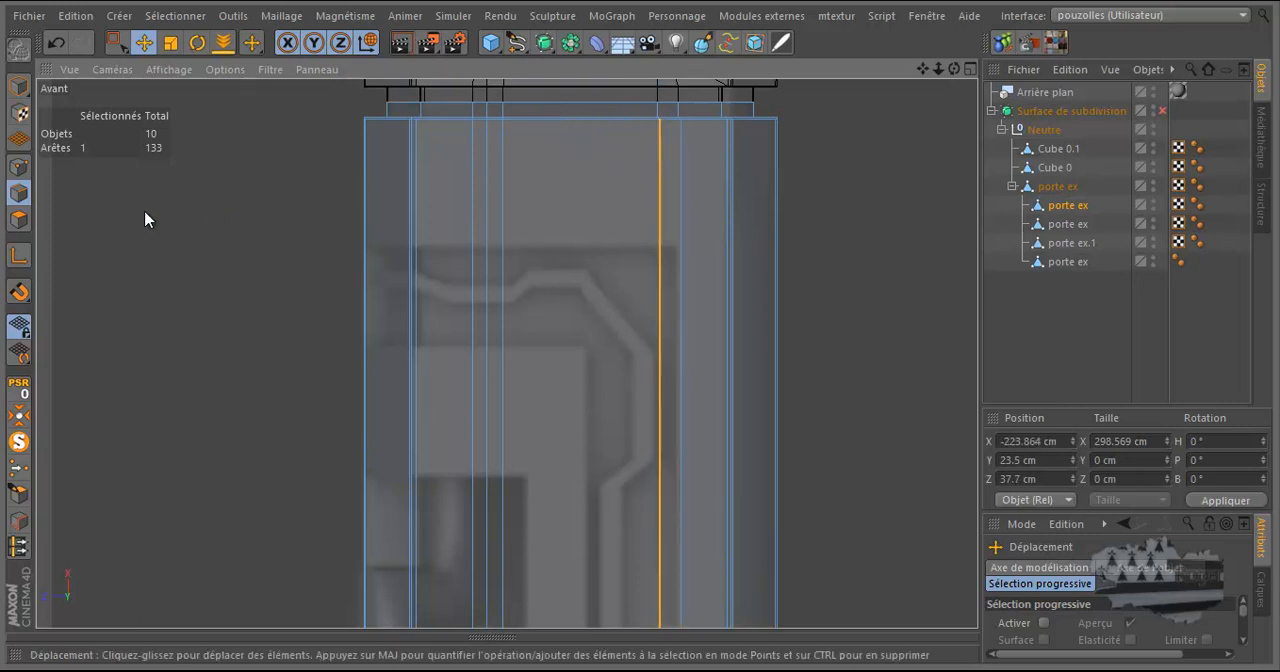
pyautogui.click(19, 257)
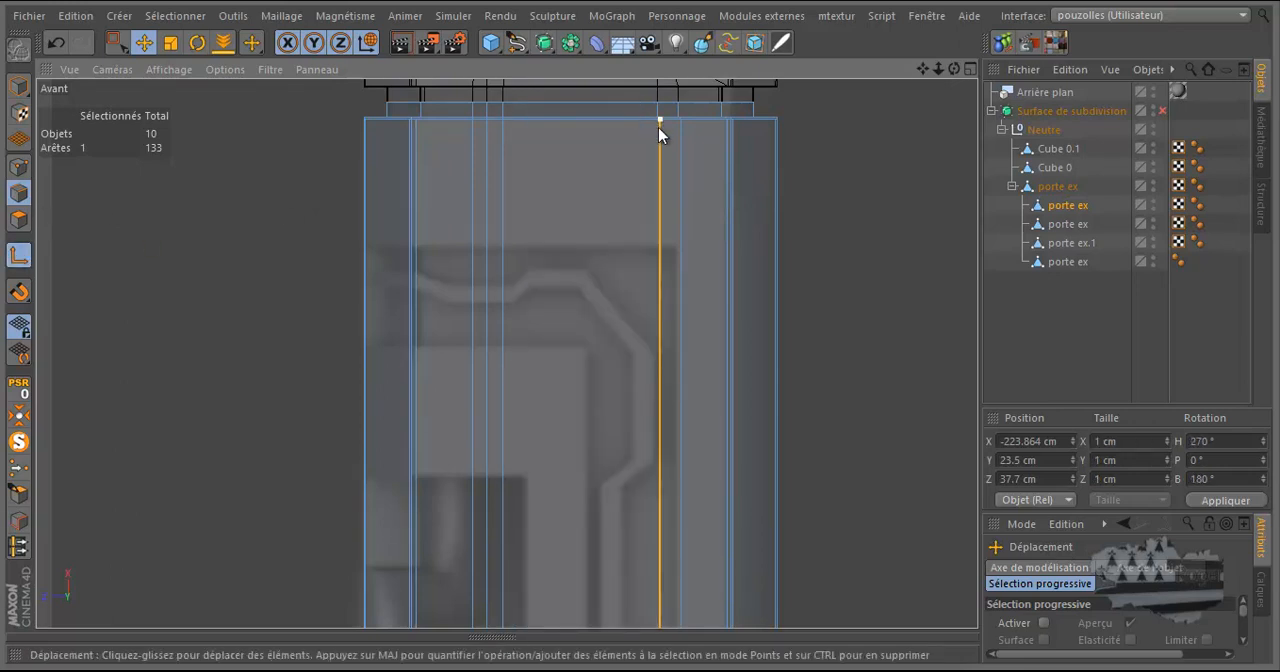
pyautogui.click(659, 127)
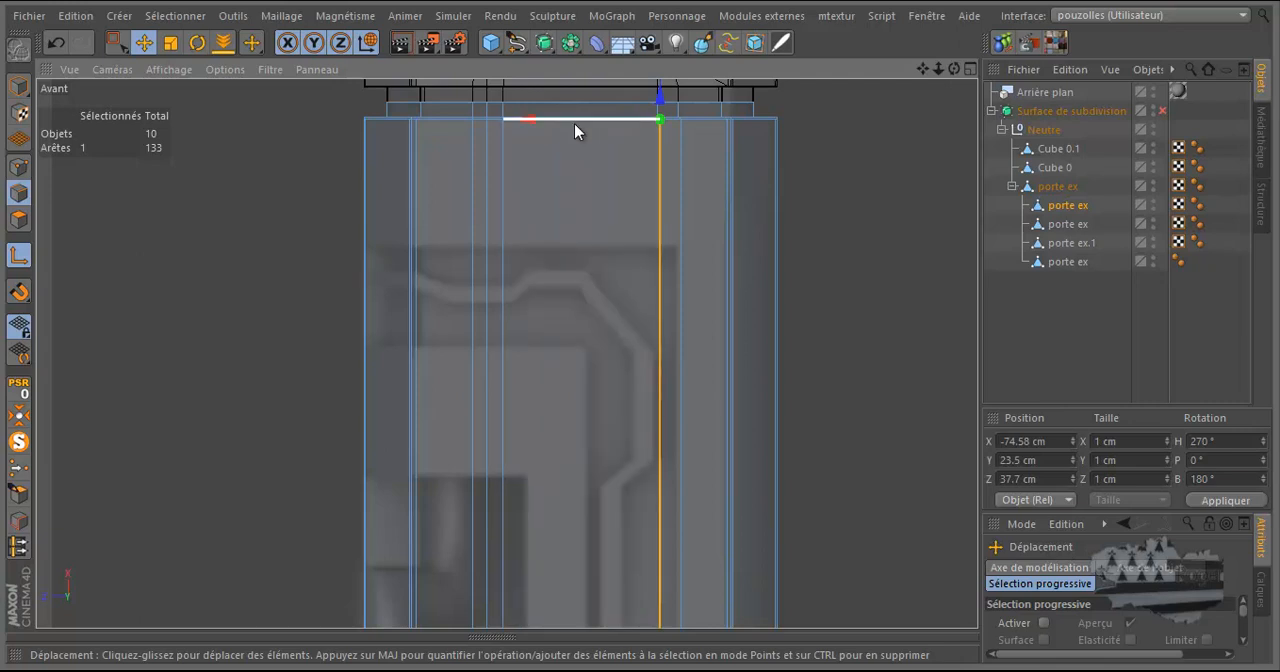
pyautogui.moveTo(573, 121); pyautogui.dragTo(587, 127)
pyautogui.click(56, 42)
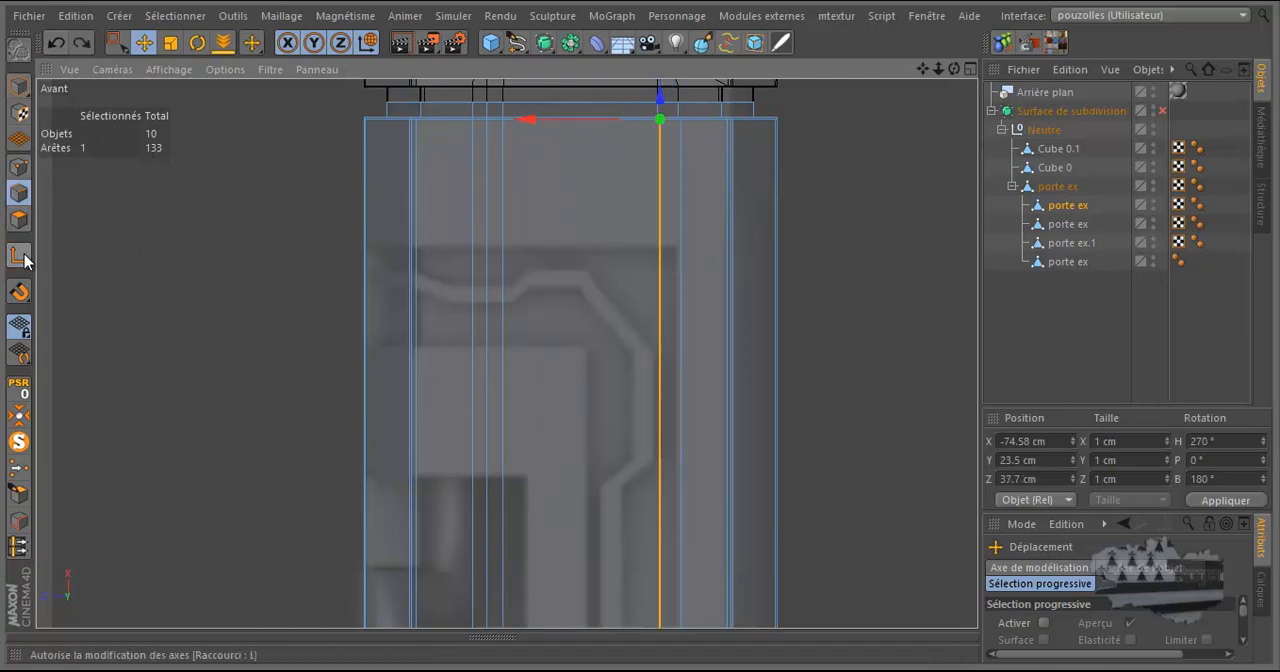
pyautogui.moveTo(532, 120); pyautogui.dragTo(547, 127)
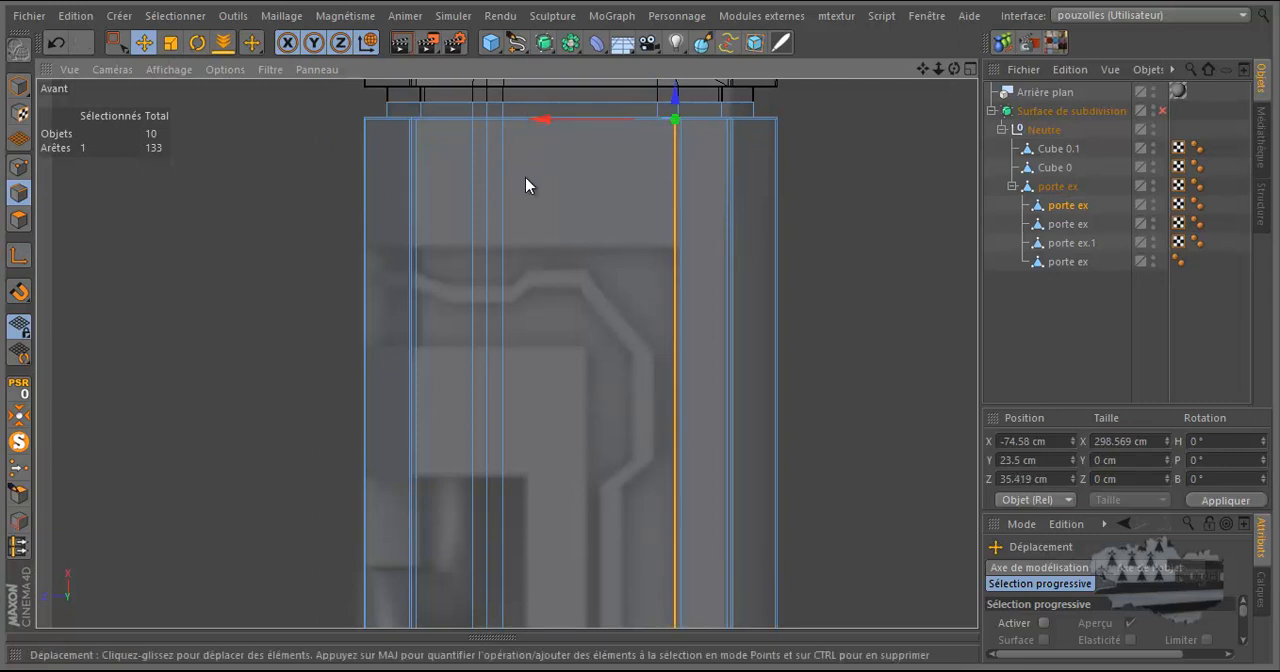
# Dissolve the two long support edges on either side of the leg's outer corner edge in the Avant view.
pyautogui.scroll(4, 381, 302)
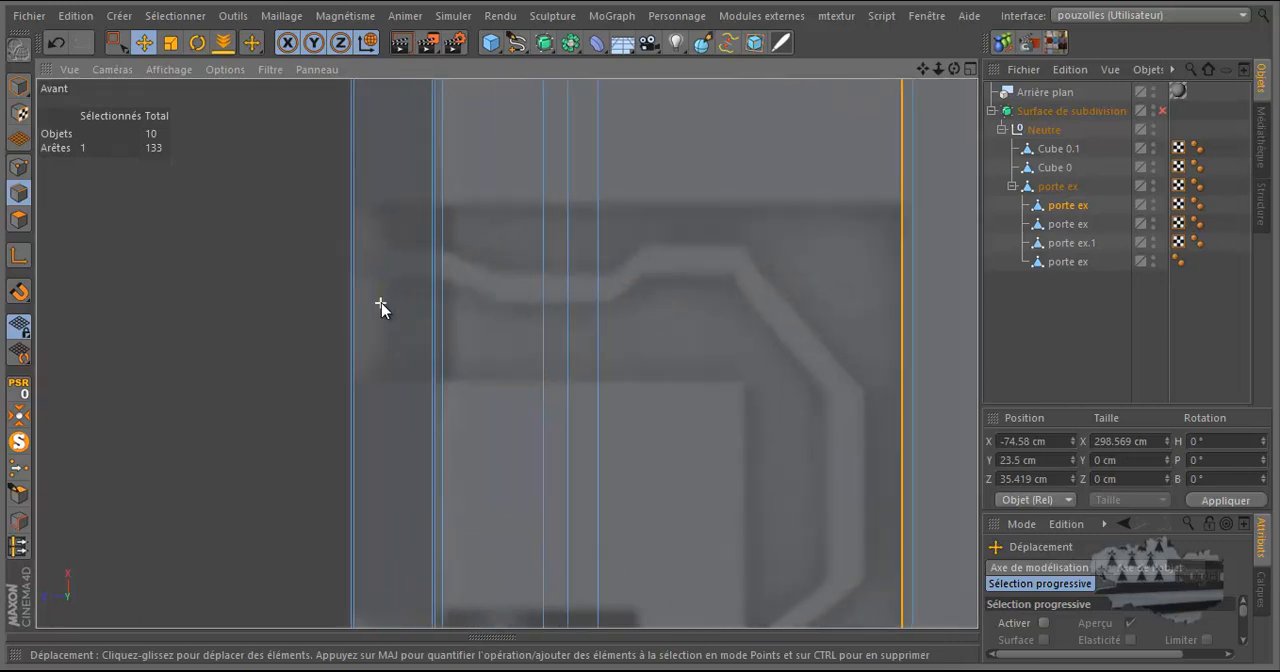
pyautogui.scroll(5, 386, 297)
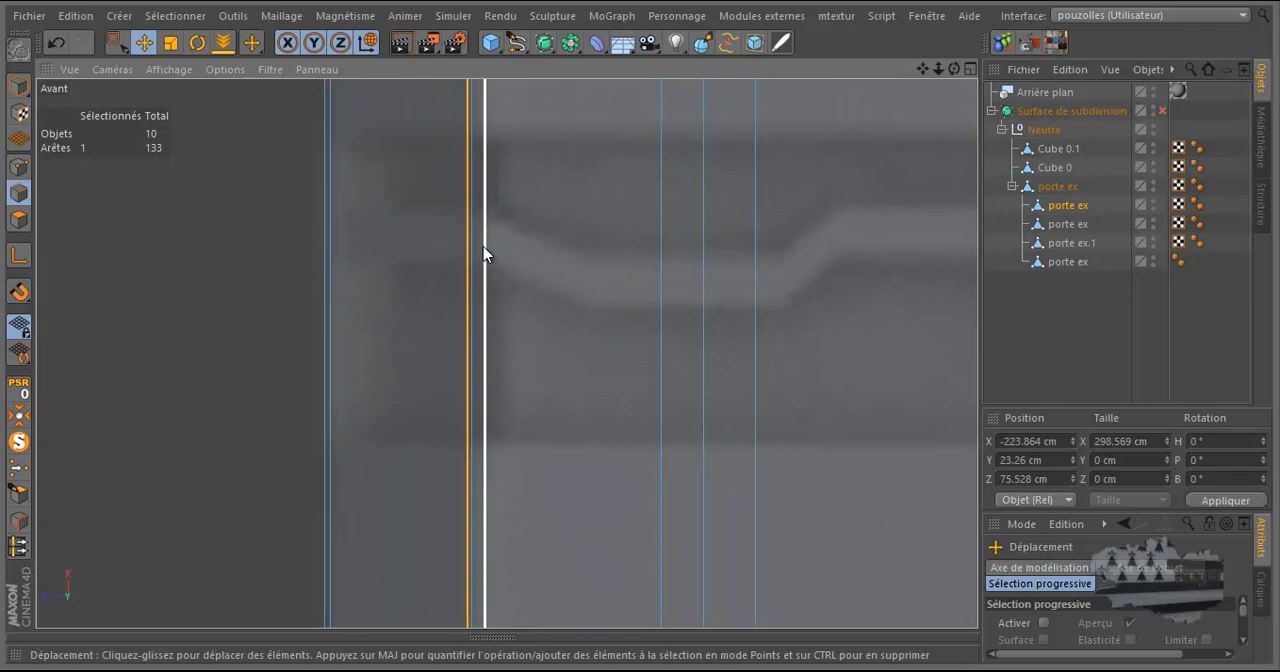
pyautogui.rightClick(389, 274)
pyautogui.click(434, 320)
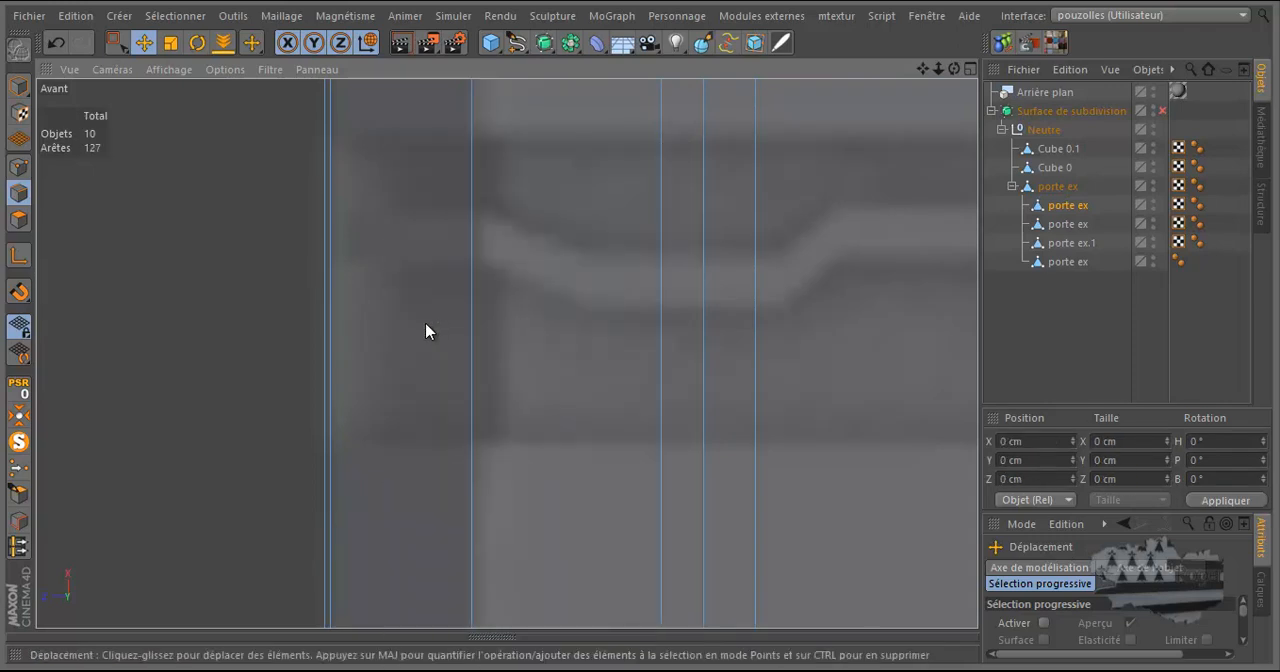
# In the Gauche view, dissolve the two closely spaced long edges beside the reference's dark slot and hose.
pyautogui.middleClick(425, 331)
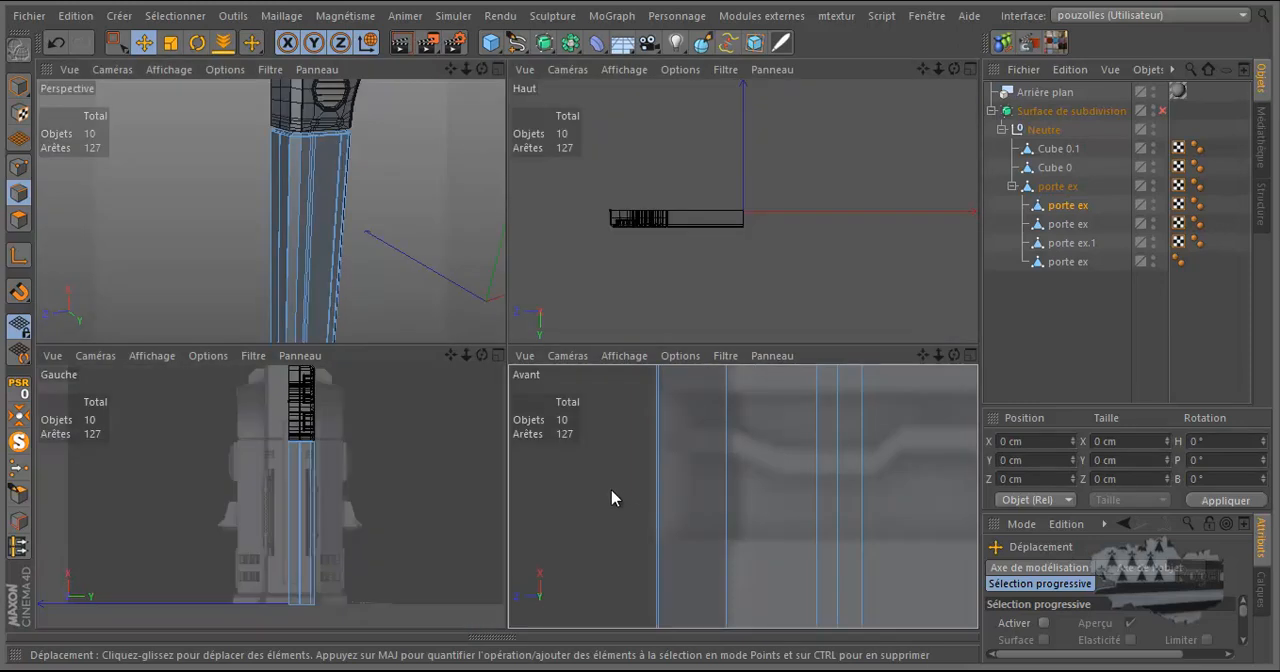
pyautogui.middleClick(471, 466)
pyautogui.scroll(2, 608, 353)
pyautogui.scroll(3, 608, 352)
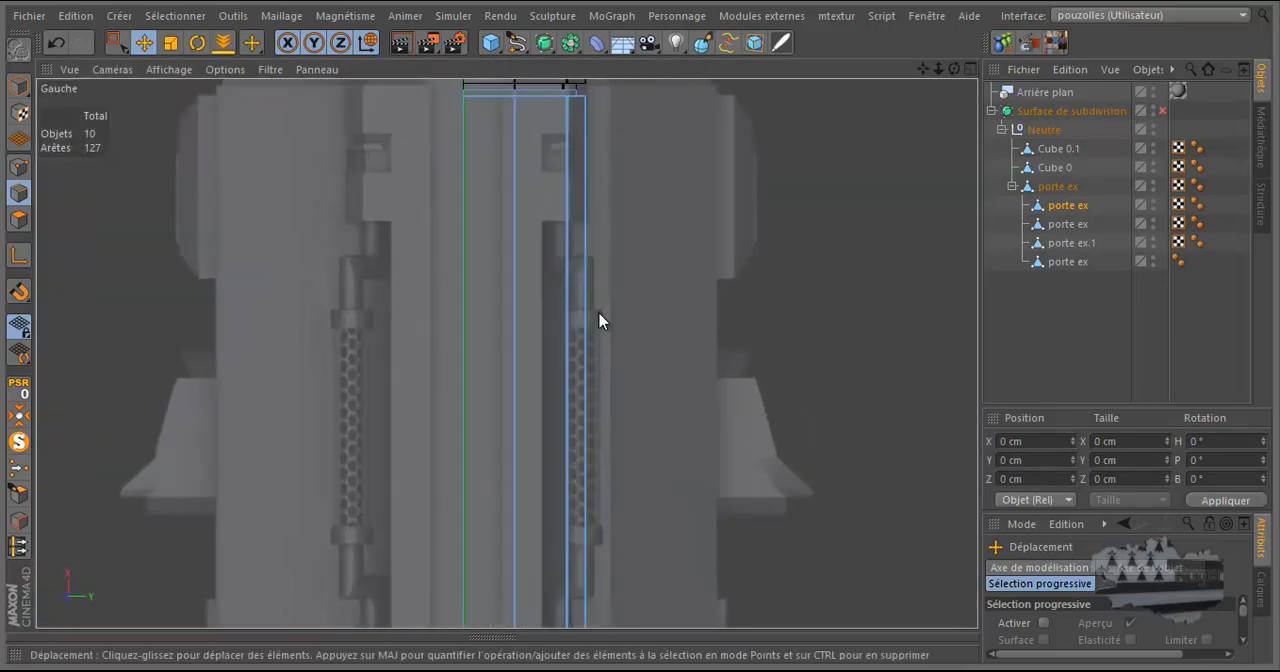
pyautogui.scroll(2, 577, 283)
pyautogui.scroll(3, 573, 283)
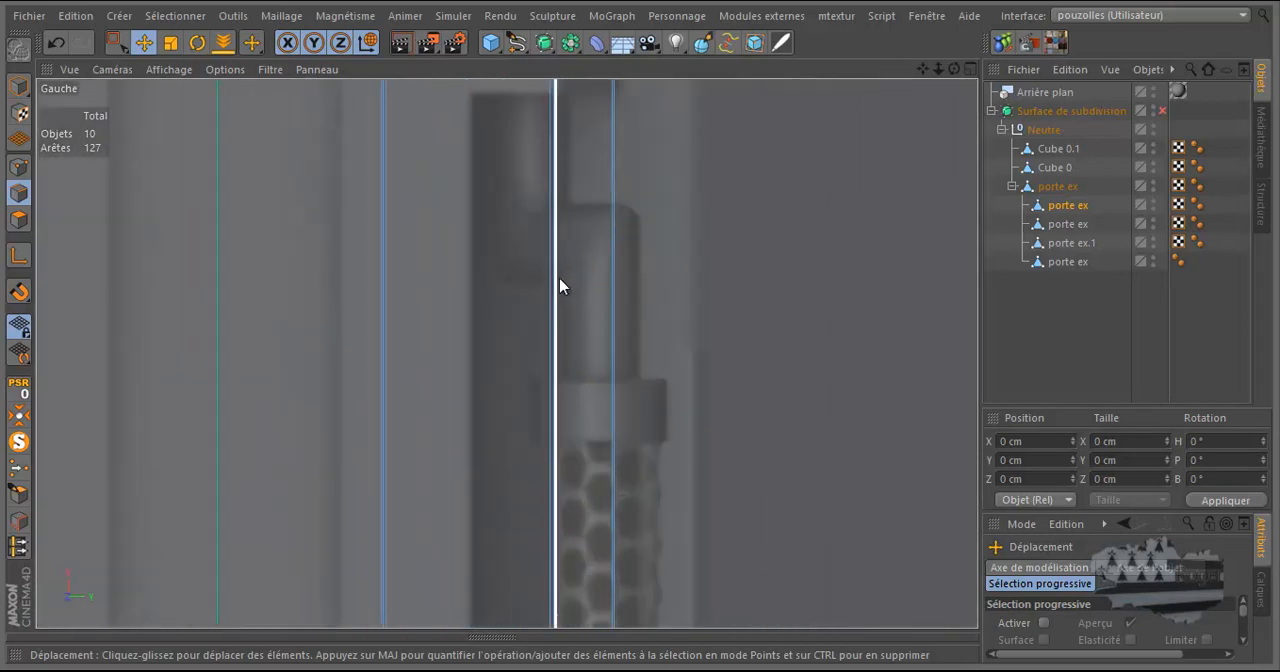
pyautogui.click(558, 284)
pyautogui.keyDown('shift'); pyautogui.click(553, 295); pyautogui.keyUp('shift')
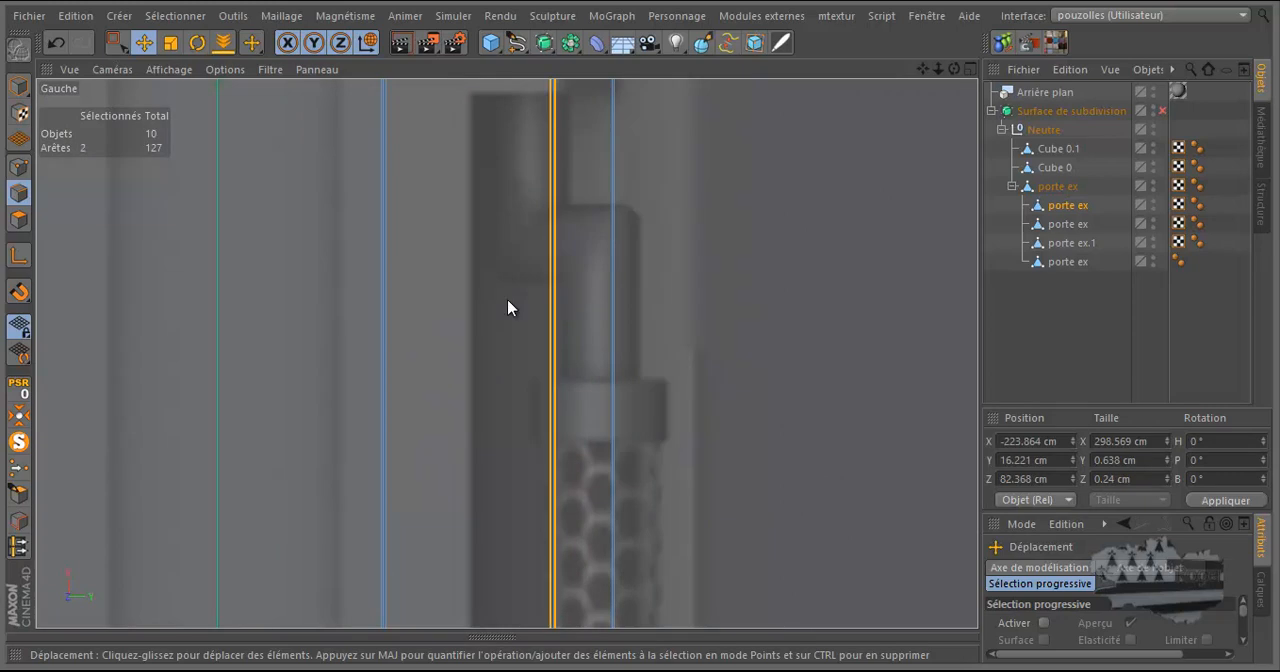
pyautogui.rightClick(506, 300)
pyautogui.click(538, 320)
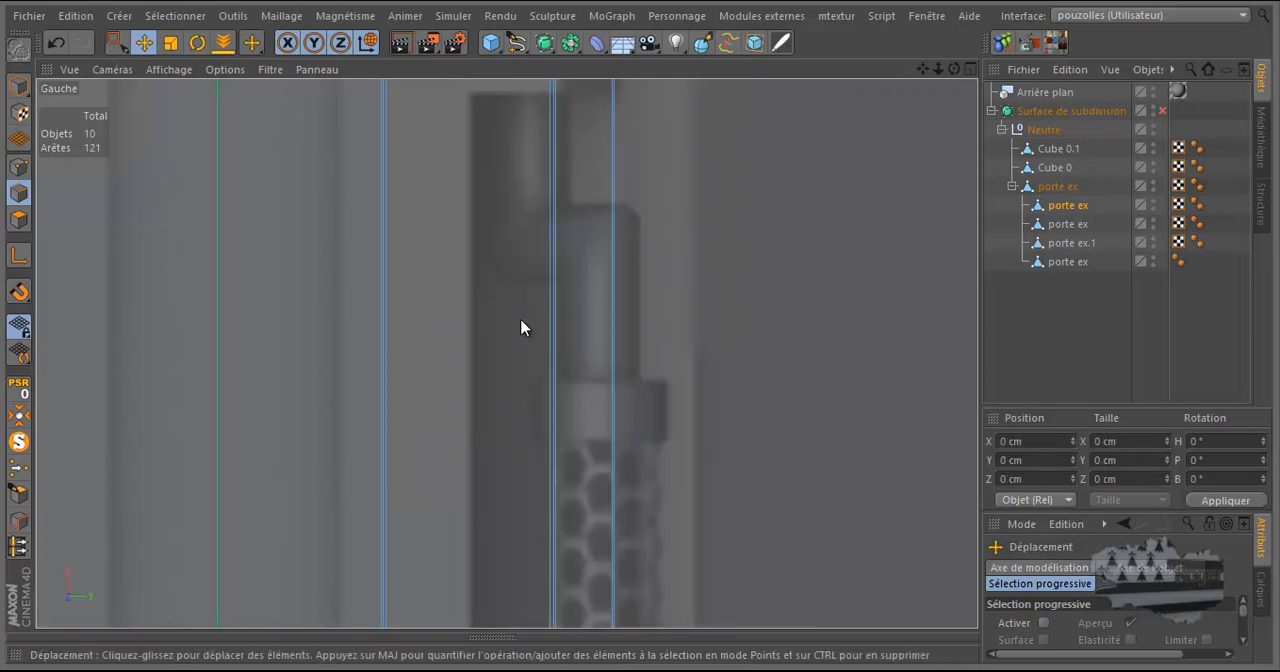
# Select the long edge along the middle of the leg's outer face and examine it in the Perspective view and against the Gauche reference.
pyautogui.middleClick(499, 325)
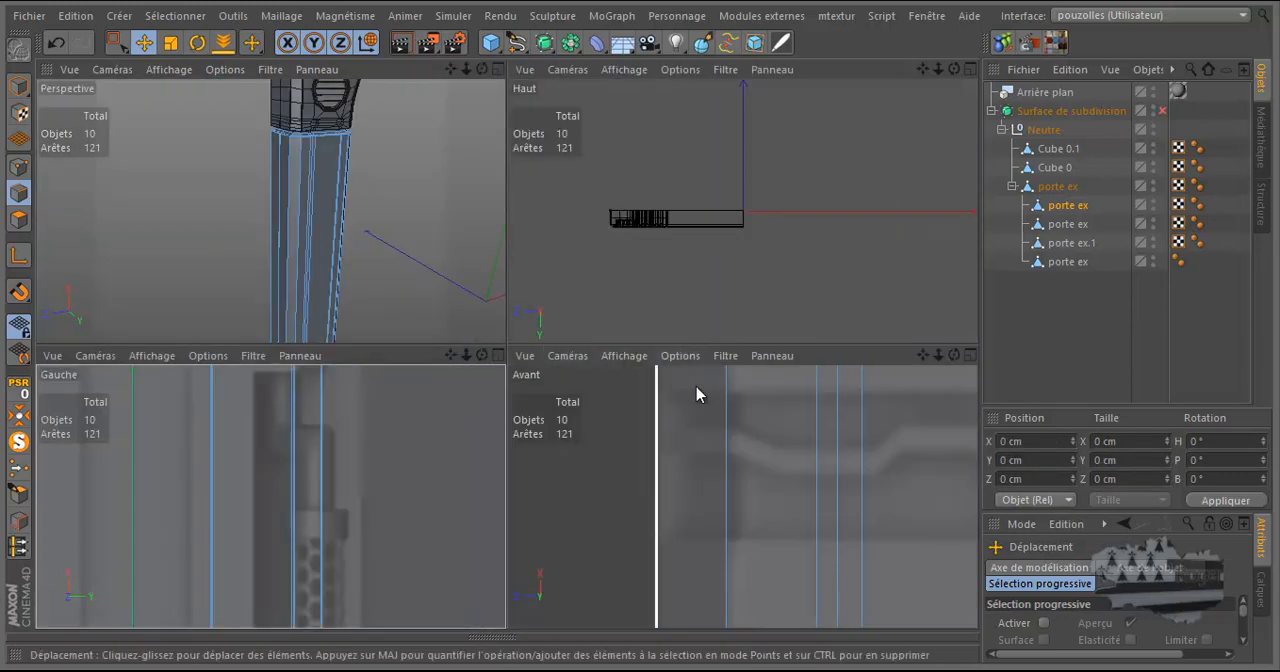
pyautogui.middleClick(394, 268)
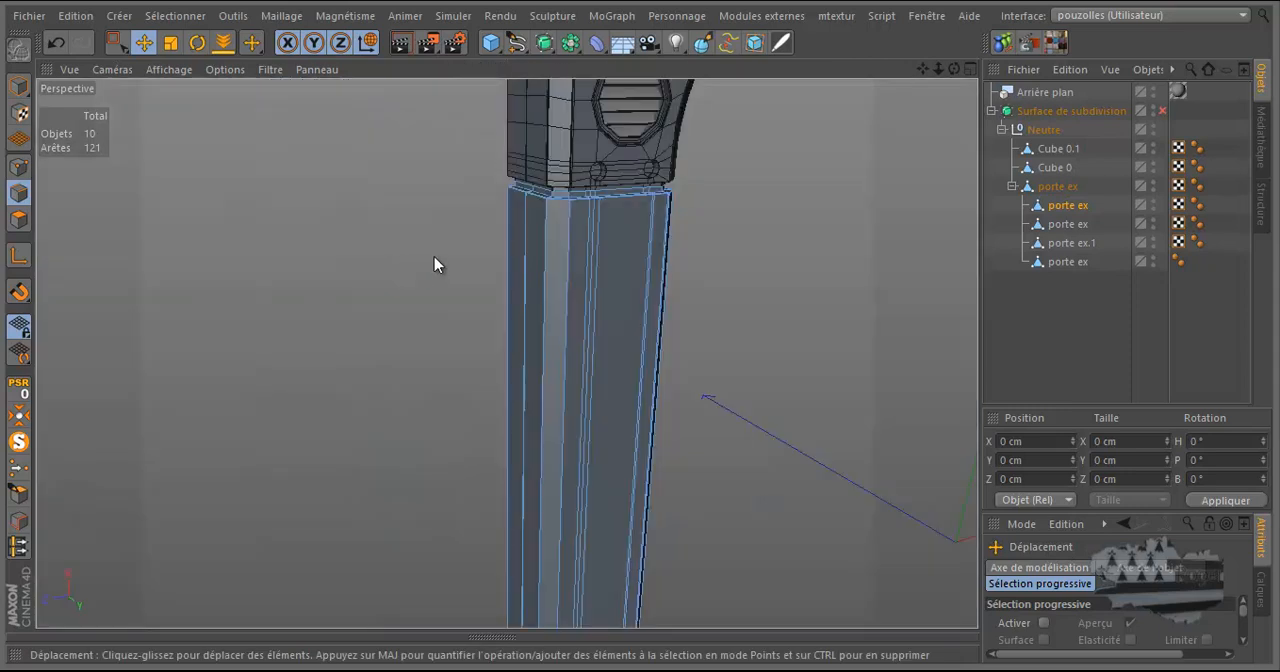
pyautogui.moveTo(953, 68); pyautogui.dragTo(641, 331)
pyautogui.scroll(3, 560, 287)
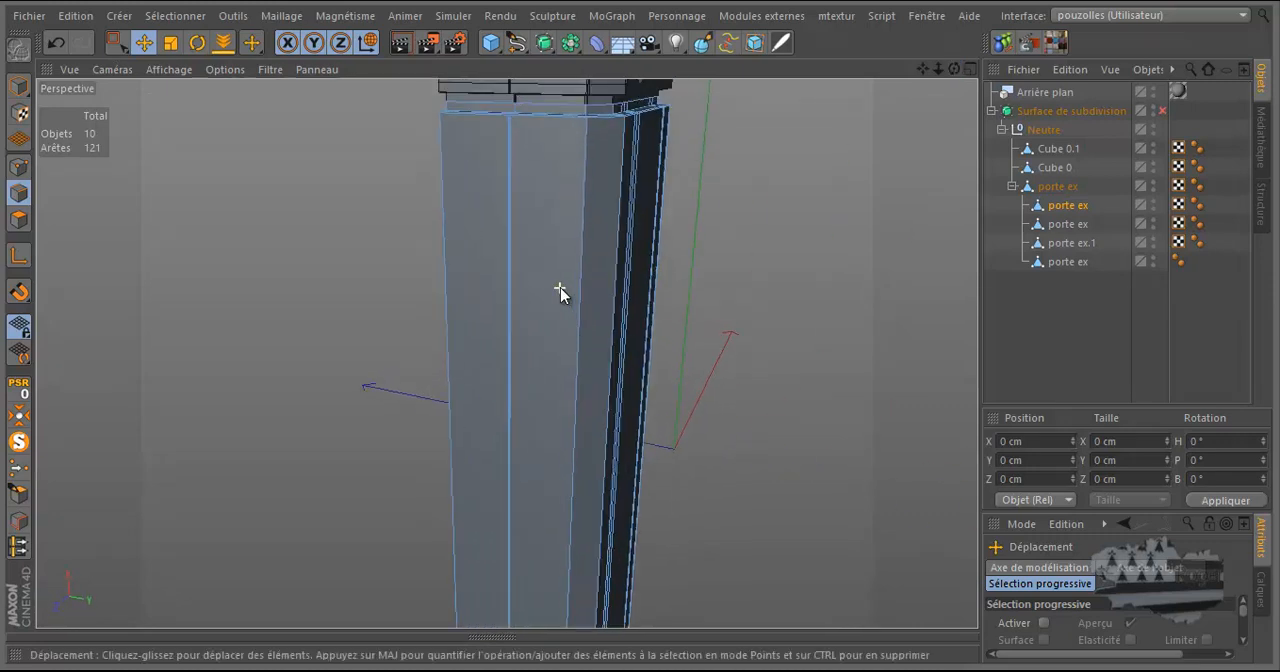
pyautogui.click(510, 304)
pyautogui.scroll(5, 479, 255)
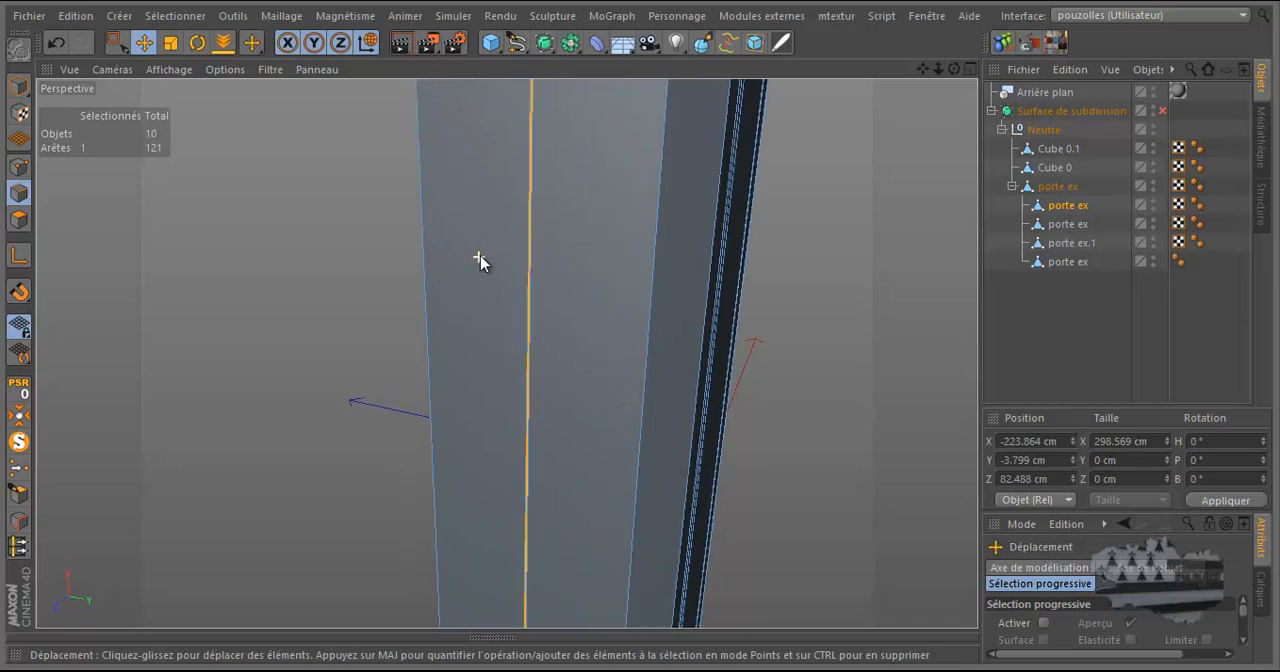
pyautogui.scroll(2, 537, 199)
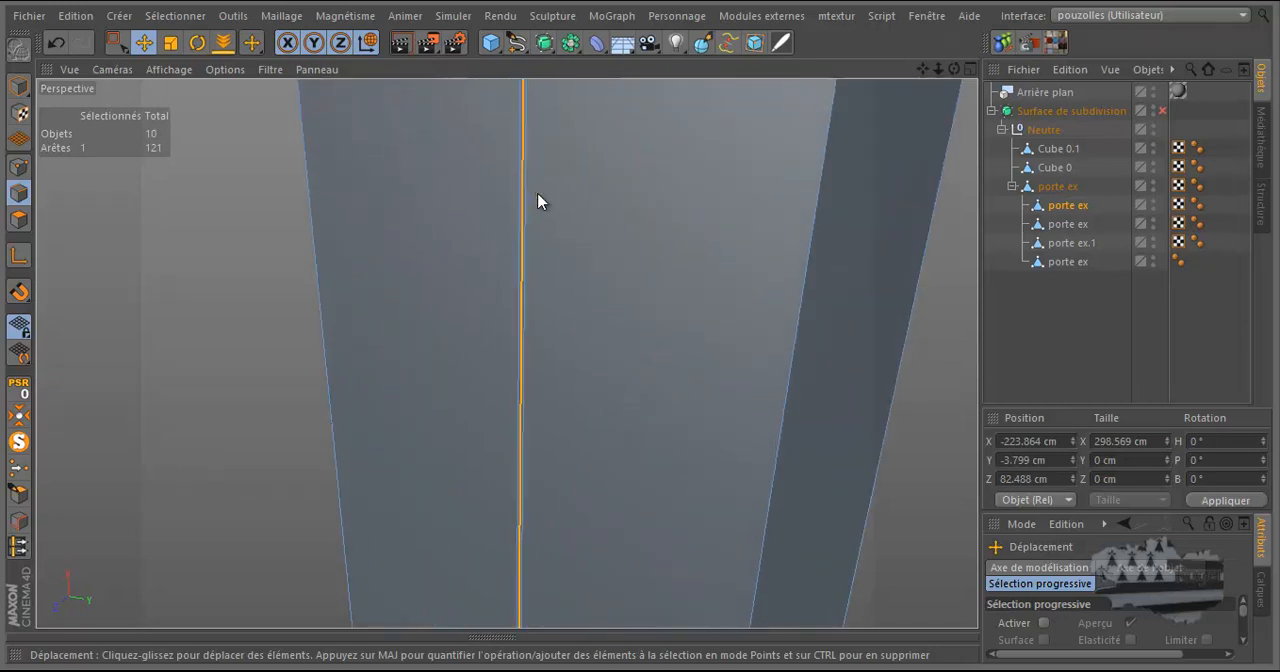
pyautogui.scroll(-2, 537, 199)
pyautogui.middleClick(530, 232)
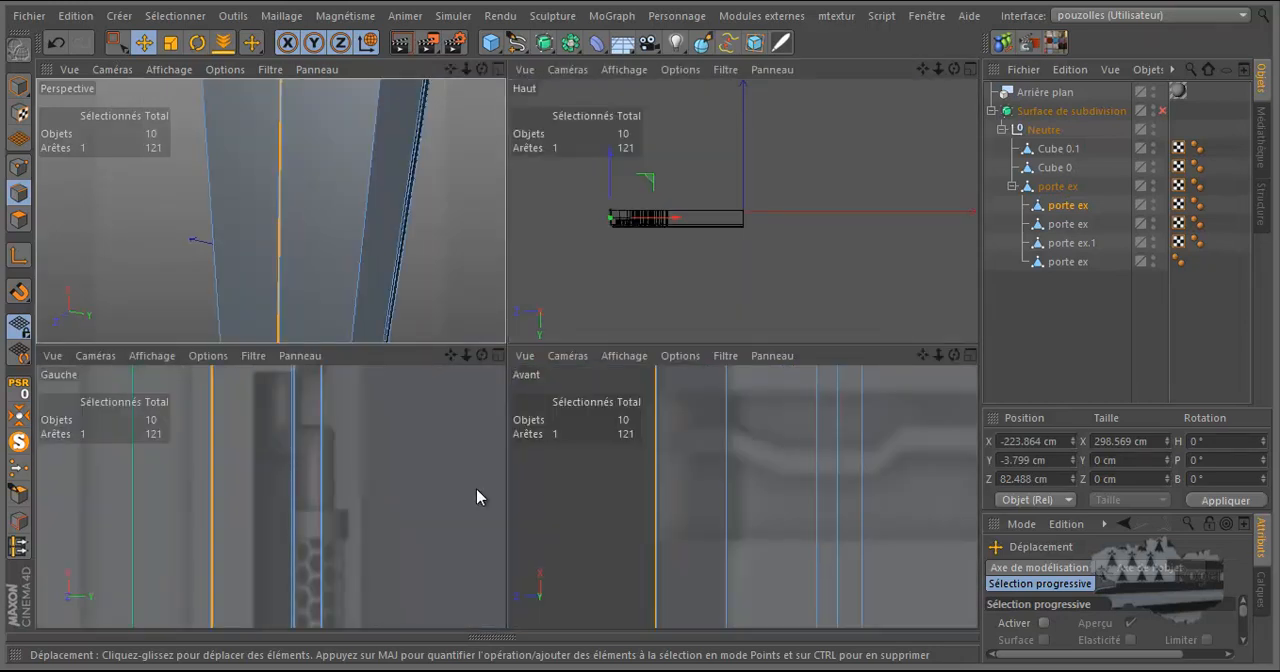
pyautogui.middleClick(476, 488)
pyautogui.scroll(-3, 525, 442)
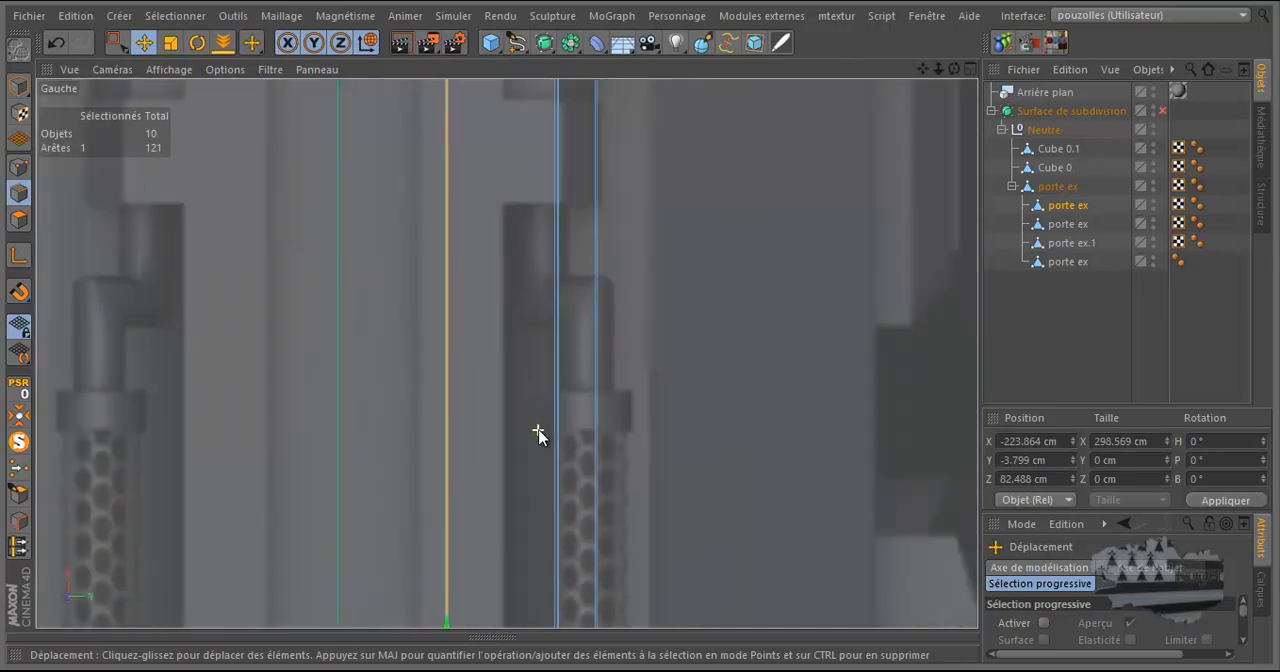
pyautogui.scroll(-1, 537, 435)
pyautogui.scroll(-2, 535, 436)
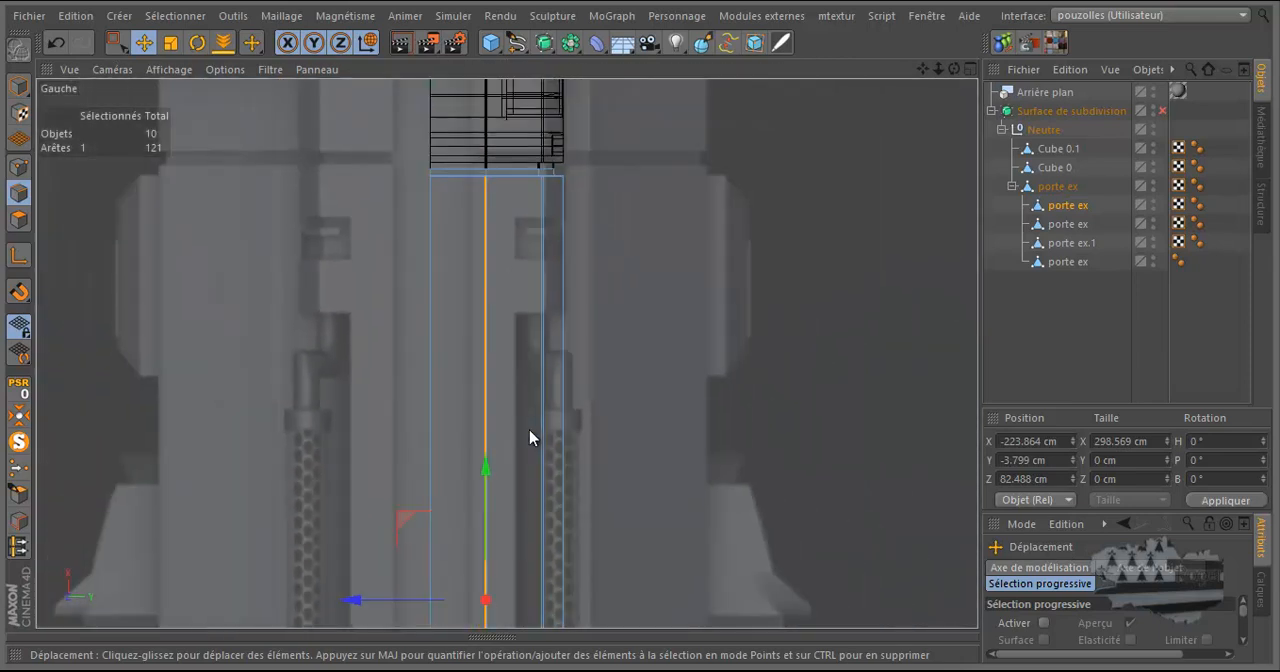
pyautogui.scroll(8, 537, 374)
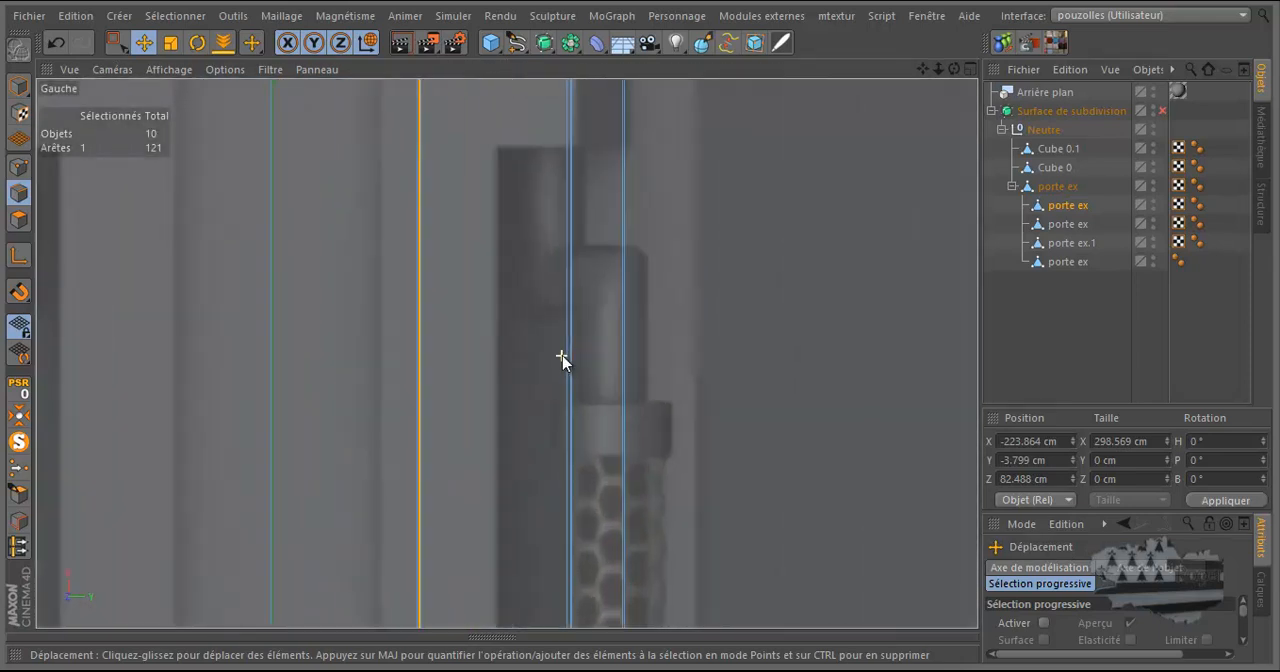
# Select the long edge beside the slot in the Gauche view and examine its place on the leg from several Perspective angles.
pyautogui.click(568, 355)
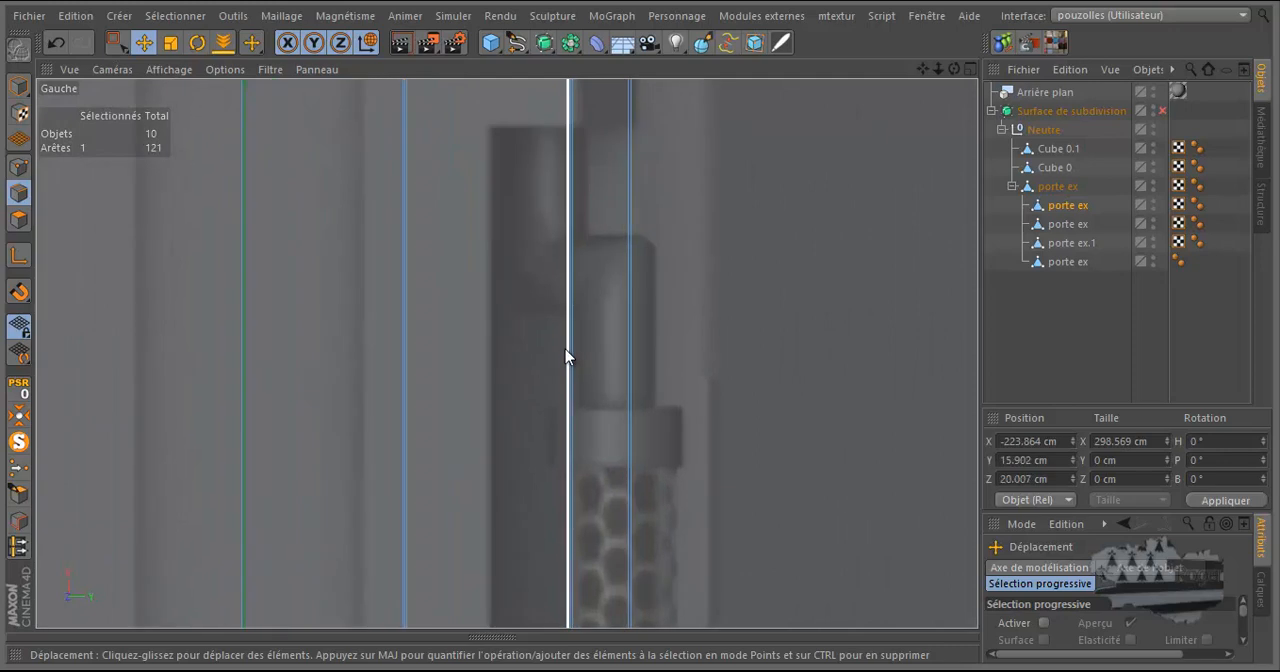
pyautogui.middleClick(506, 369)
pyautogui.middleClick(434, 295)
pyautogui.scroll(-4, 423, 294)
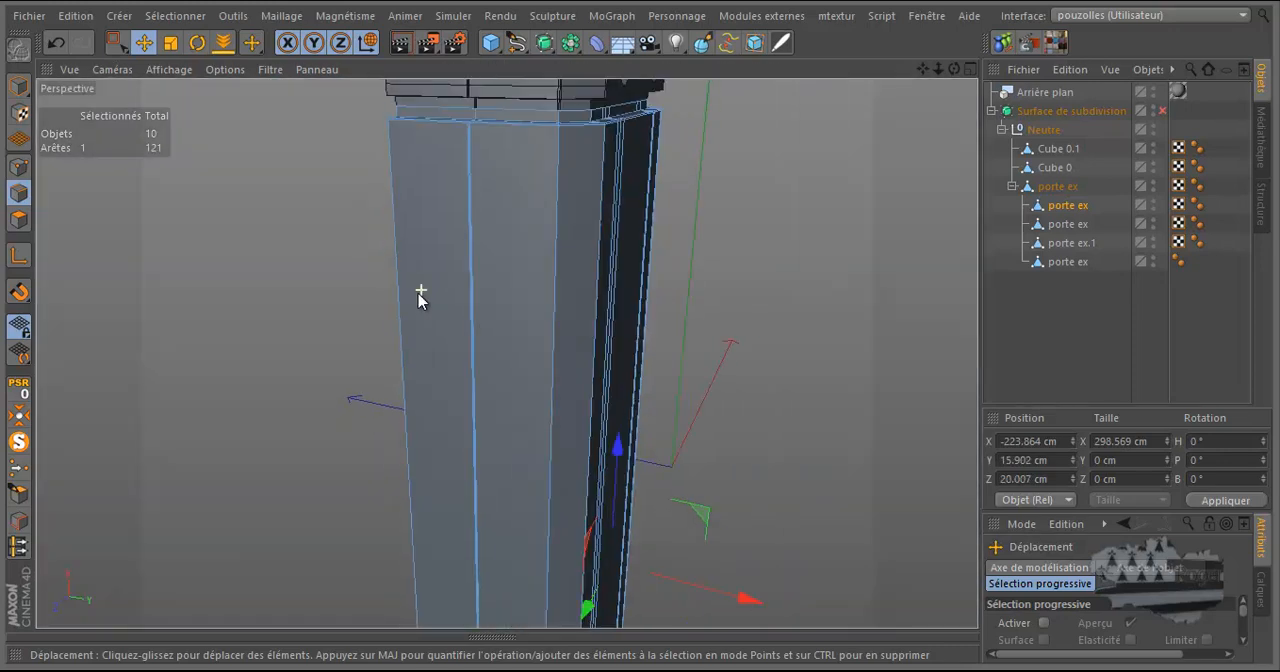
pyautogui.moveTo(956, 71); pyautogui.dragTo(730, 190)
pyautogui.scroll(6, 640, 271)
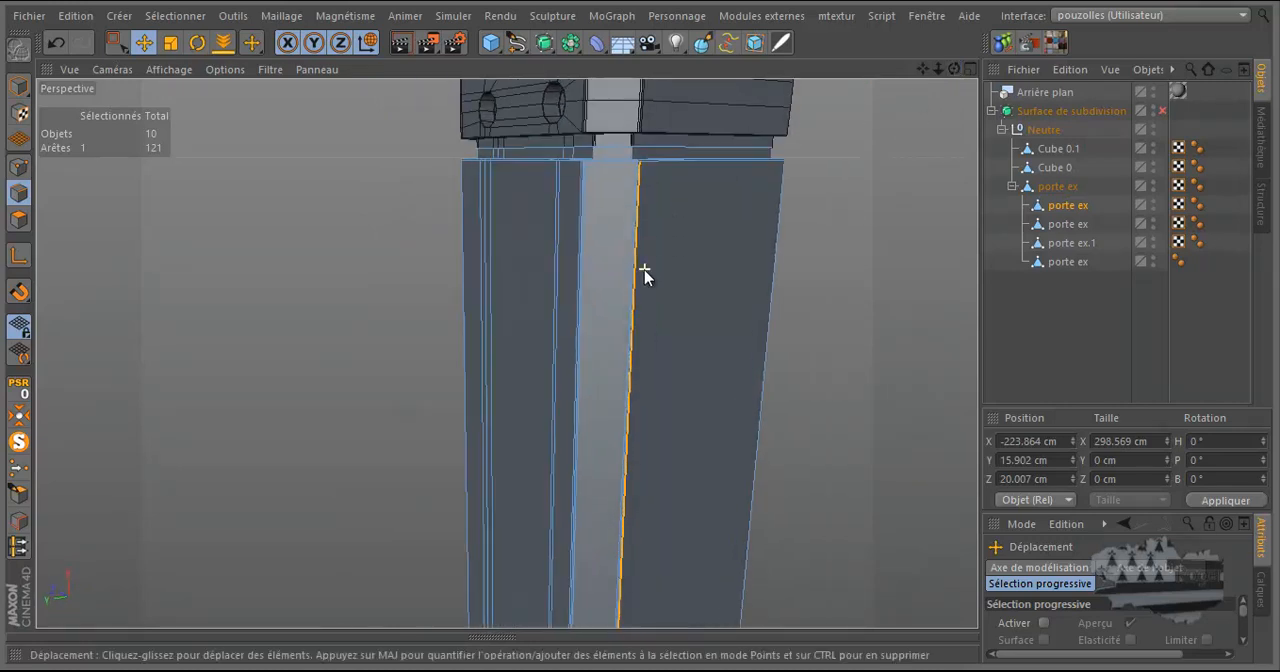
pyautogui.scroll(-5, 630, 291)
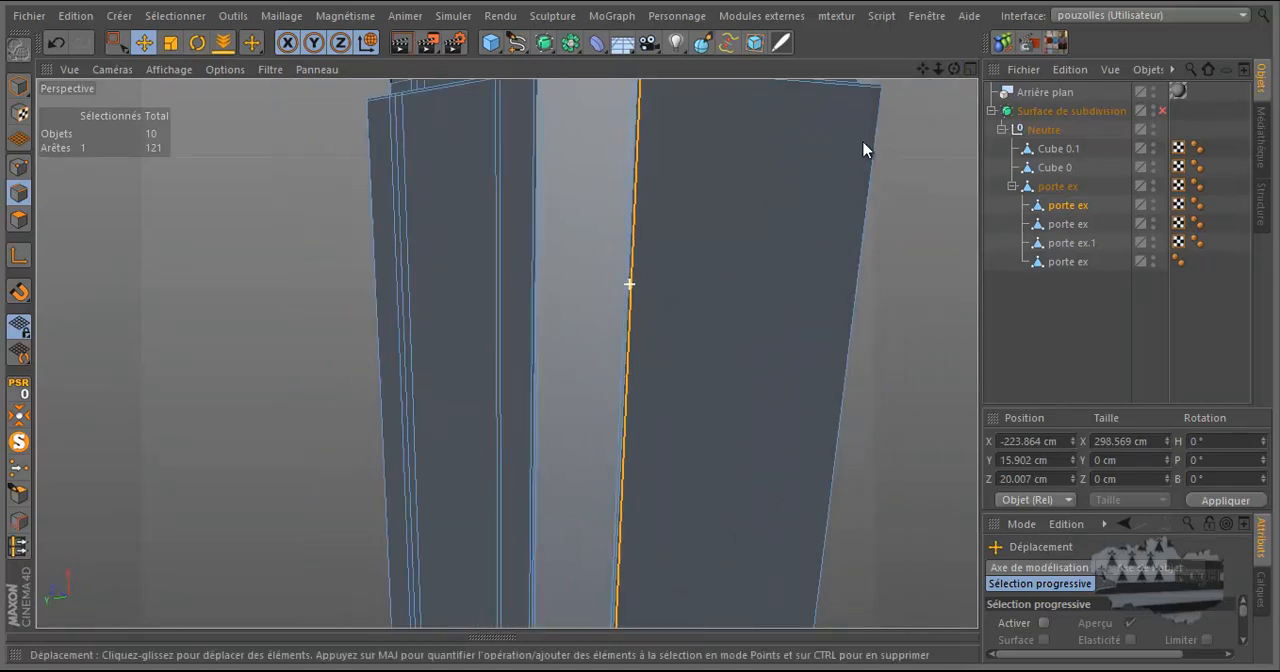
pyautogui.moveTo(955, 72); pyautogui.dragTo(643, 324)
pyautogui.scroll(-6, 643, 324)
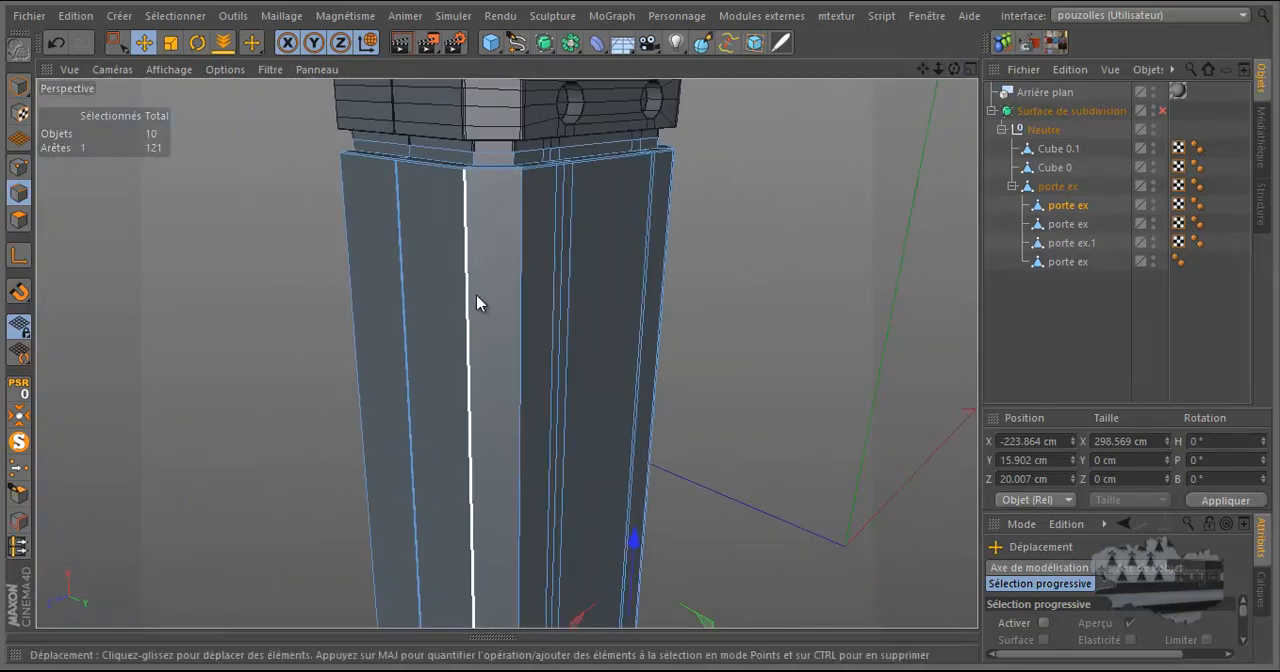
# In the Gauche view, select the two closely spaced long edges running along the middle of the leg.
pyautogui.middleClick(406, 357)
pyautogui.middleClick(490, 440)
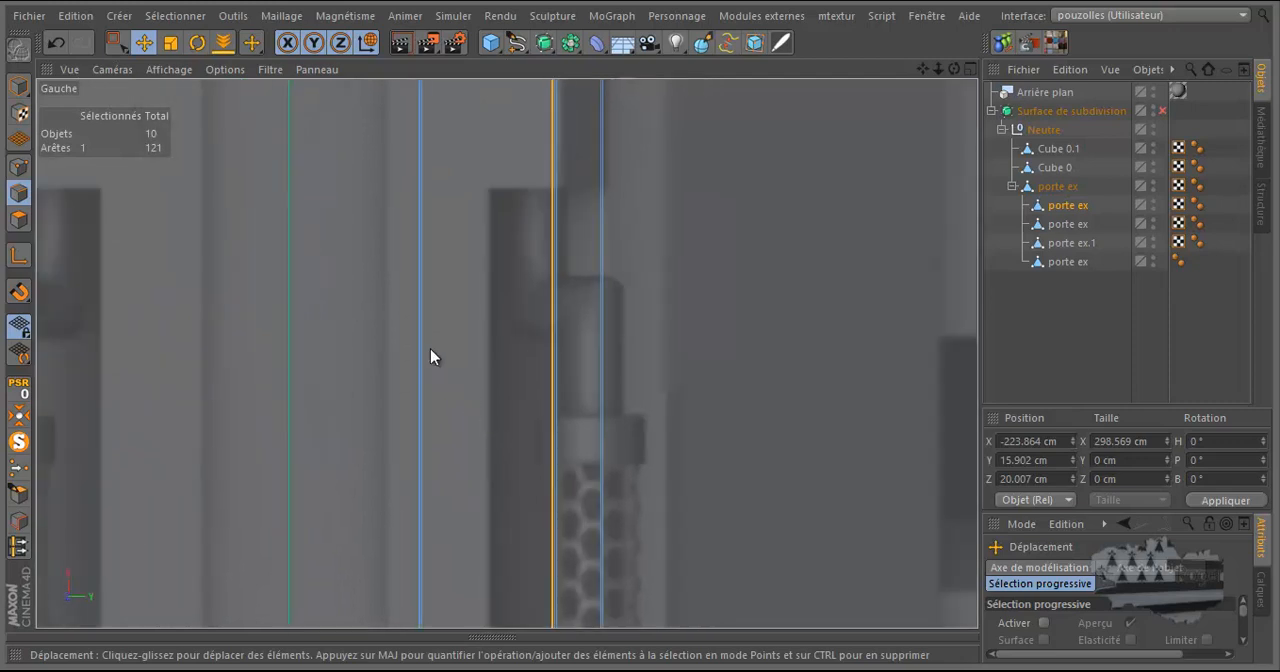
pyautogui.click(430, 348)
pyautogui.scroll(2, 415, 393)
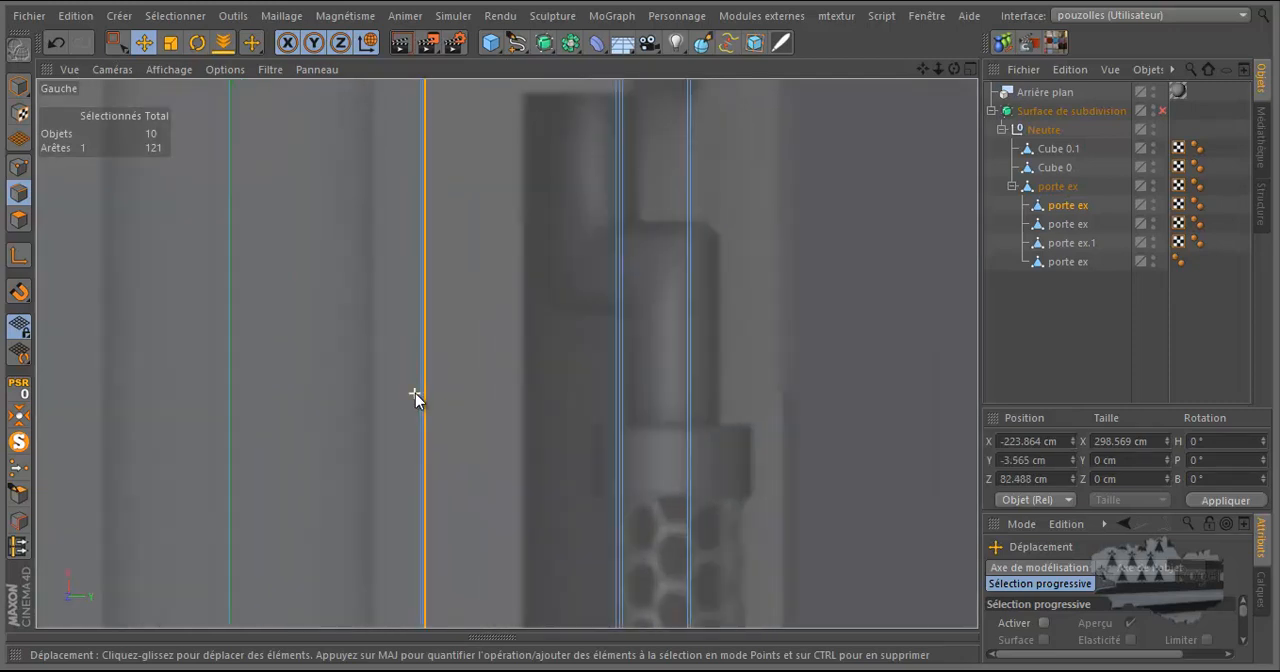
pyautogui.scroll(3, 415, 393)
pyautogui.keyDown('shift'); pyautogui.click(434, 370); pyautogui.keyUp('shift')
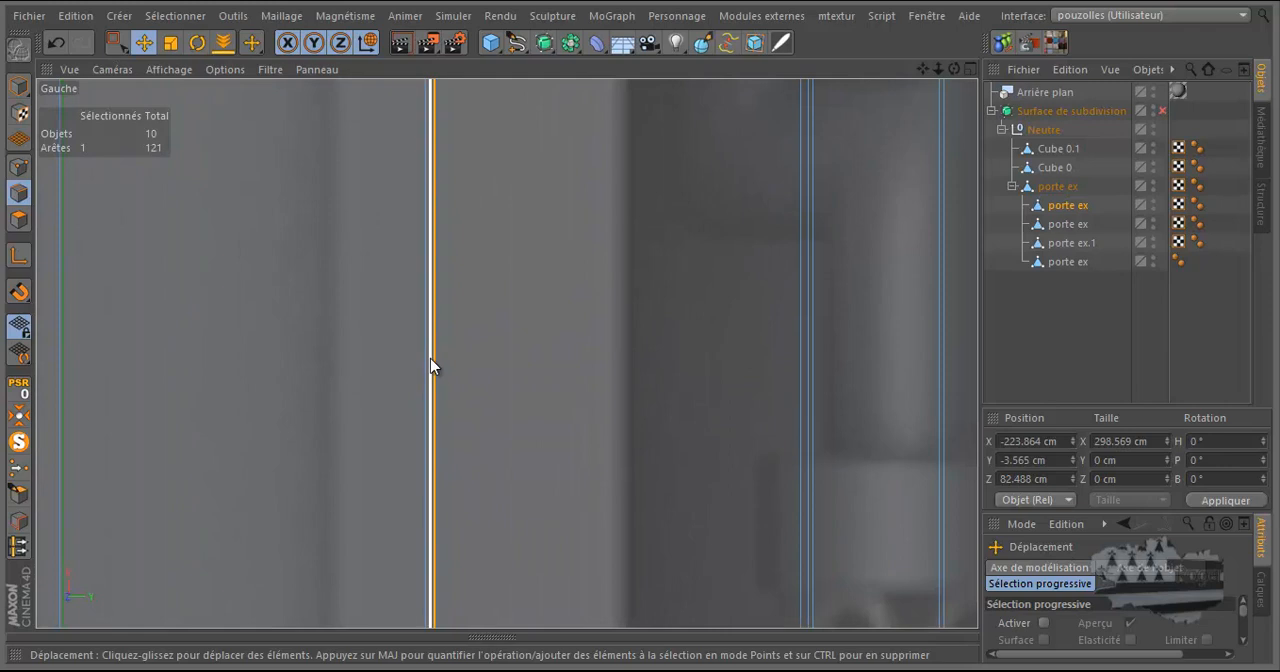
pyautogui.scroll(-3, 482, 401)
pyautogui.scroll(-5, 474, 452)
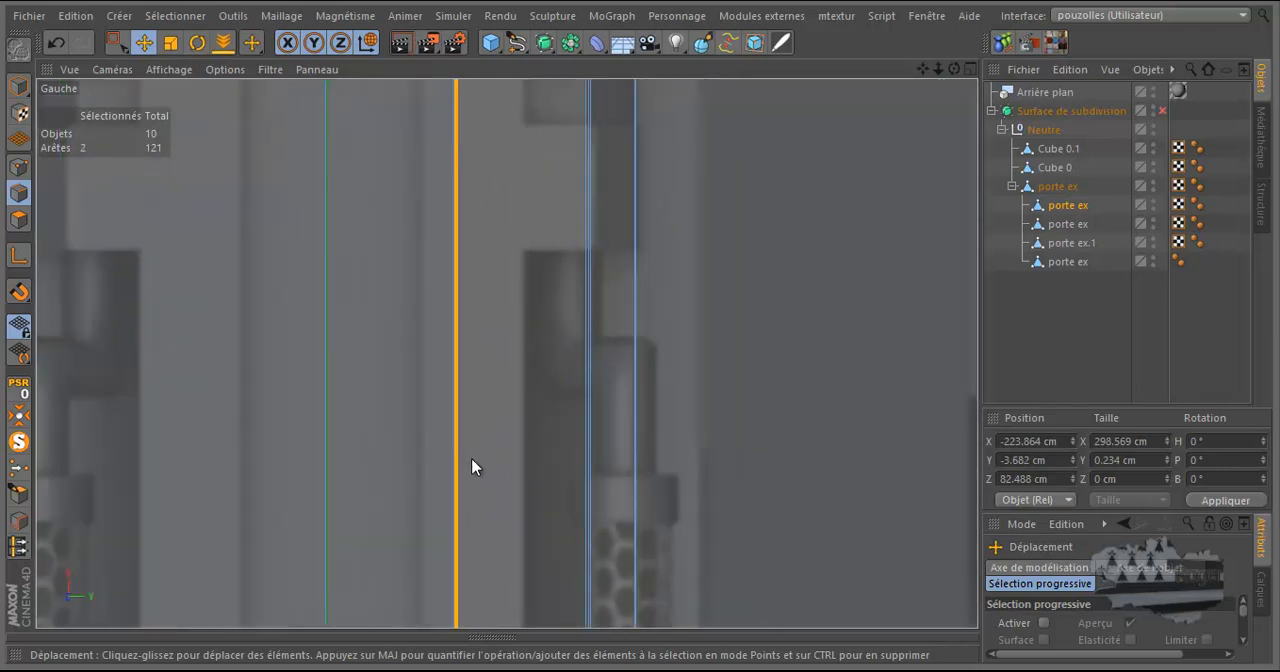
# Place the modelling axis at the upper end of the two selected long edges and move them to the near side of the reference's dark slot.
pyautogui.scroll(3, 467, 265)
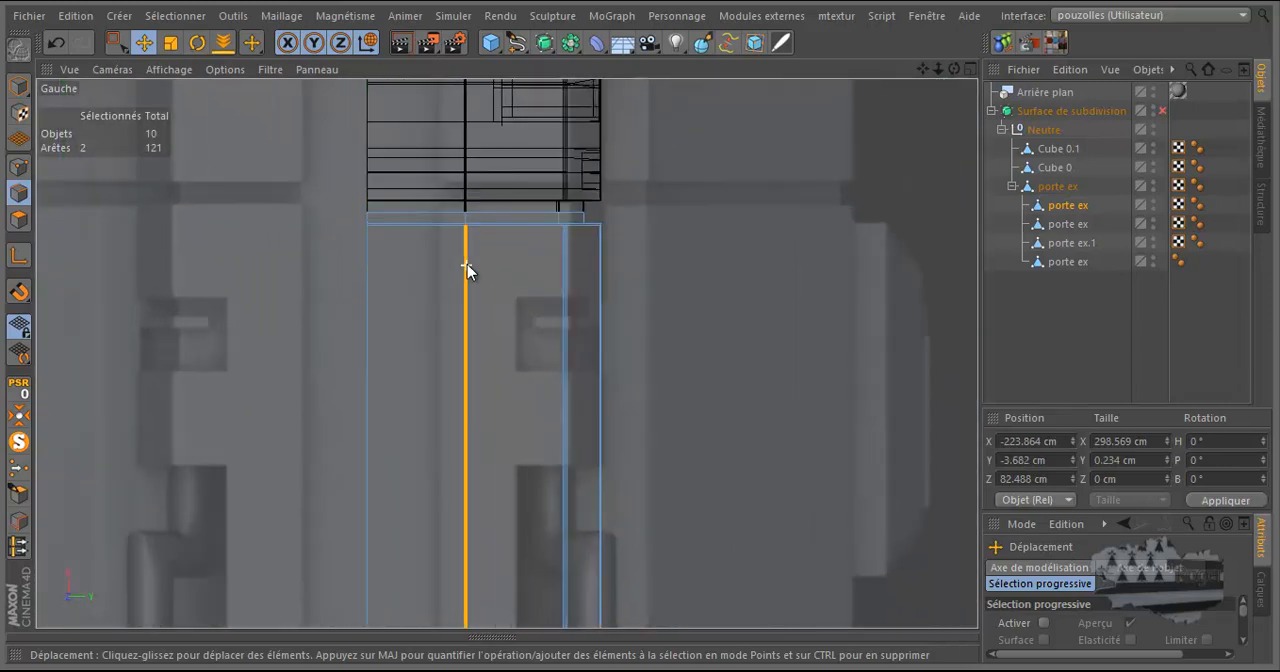
pyautogui.click(18, 255)
pyautogui.click(475, 231)
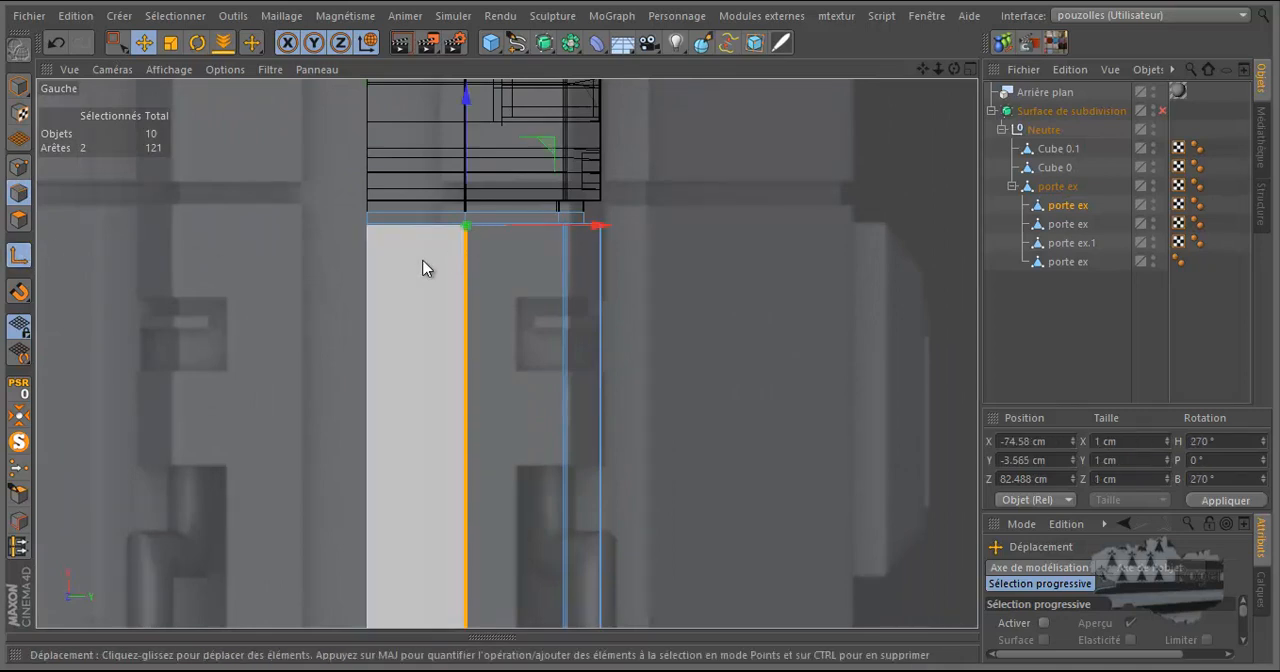
pyautogui.click(30, 255)
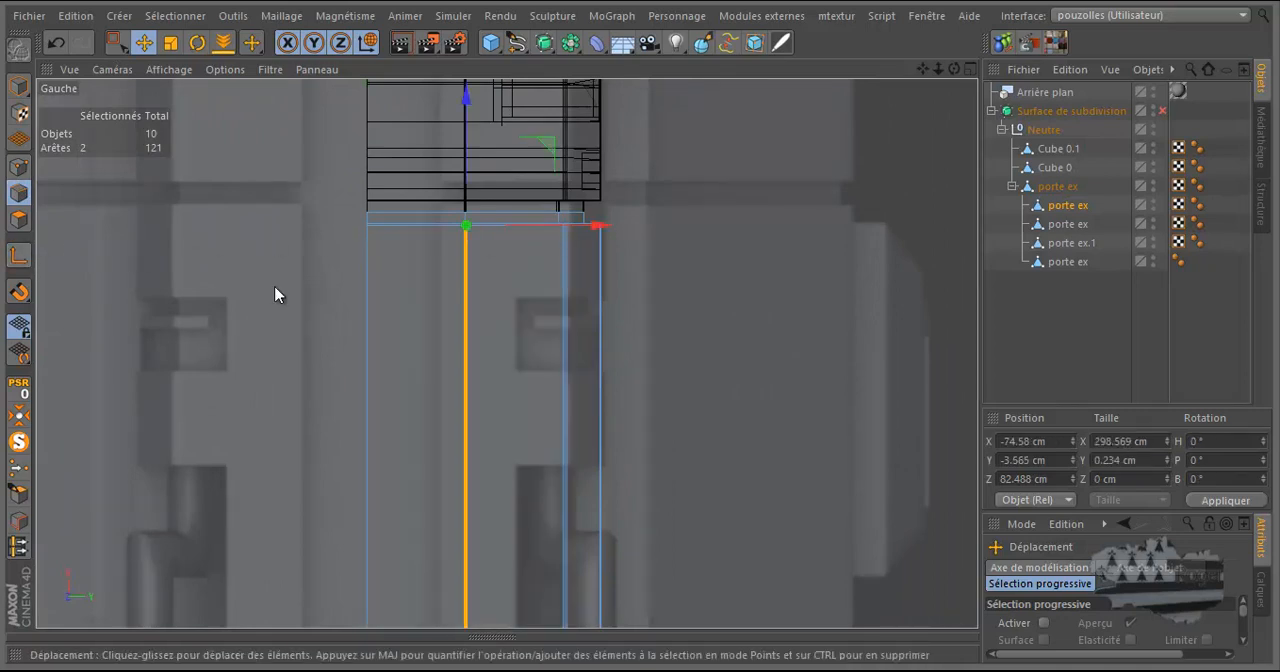
pyautogui.scroll(3, 429, 249)
pyautogui.scroll(2, 527, 249)
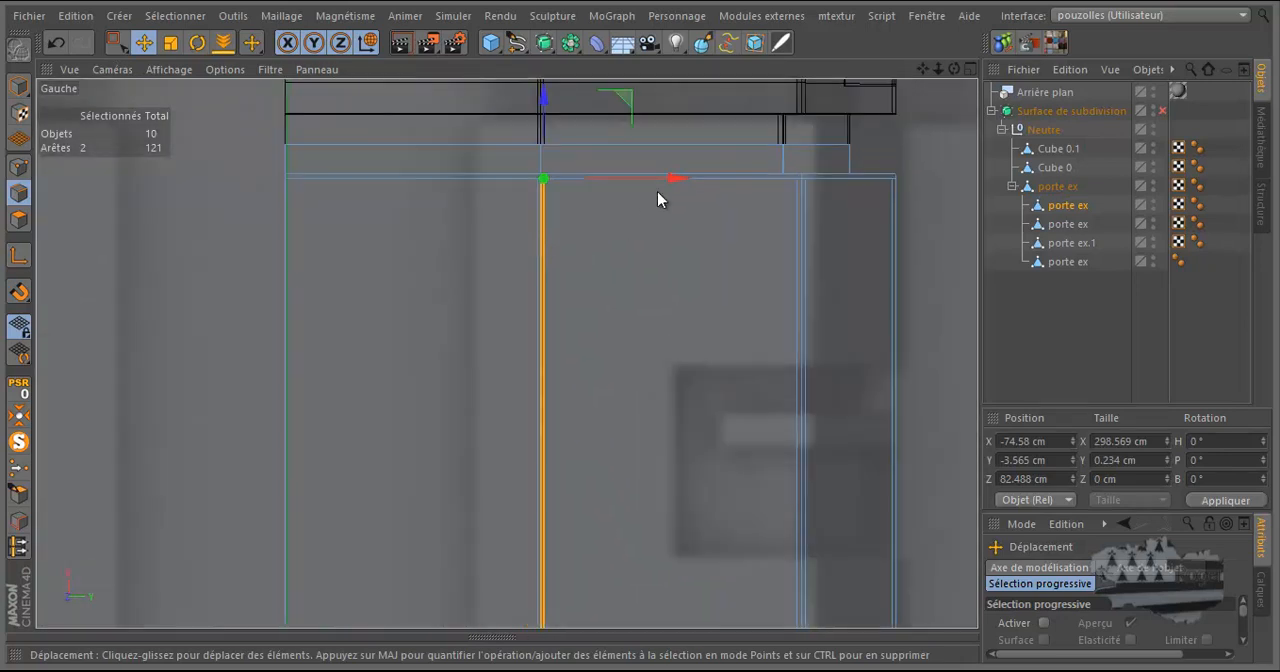
pyautogui.moveTo(677, 183); pyautogui.dragTo(807, 212)
# Select one long edge beside the slot, snap its axis to its upper end, and shift it slightly away from the slot to about Y 6.065 cm.
pyautogui.click(674, 372)
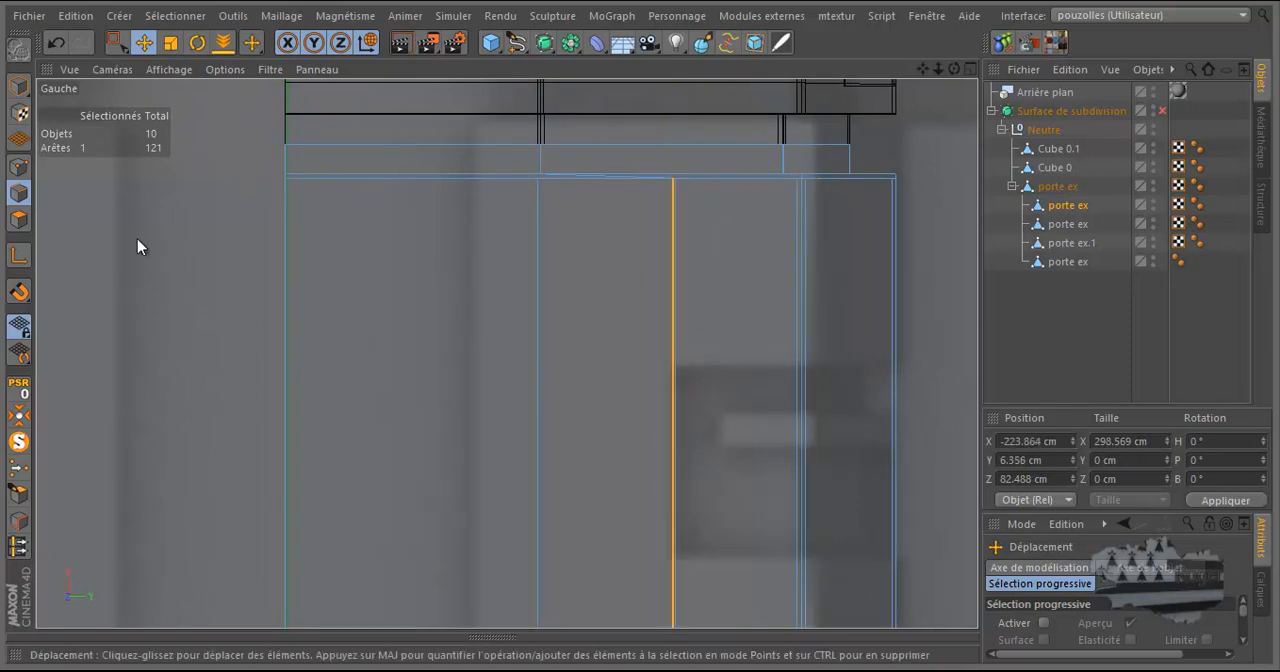
pyautogui.click(18, 255)
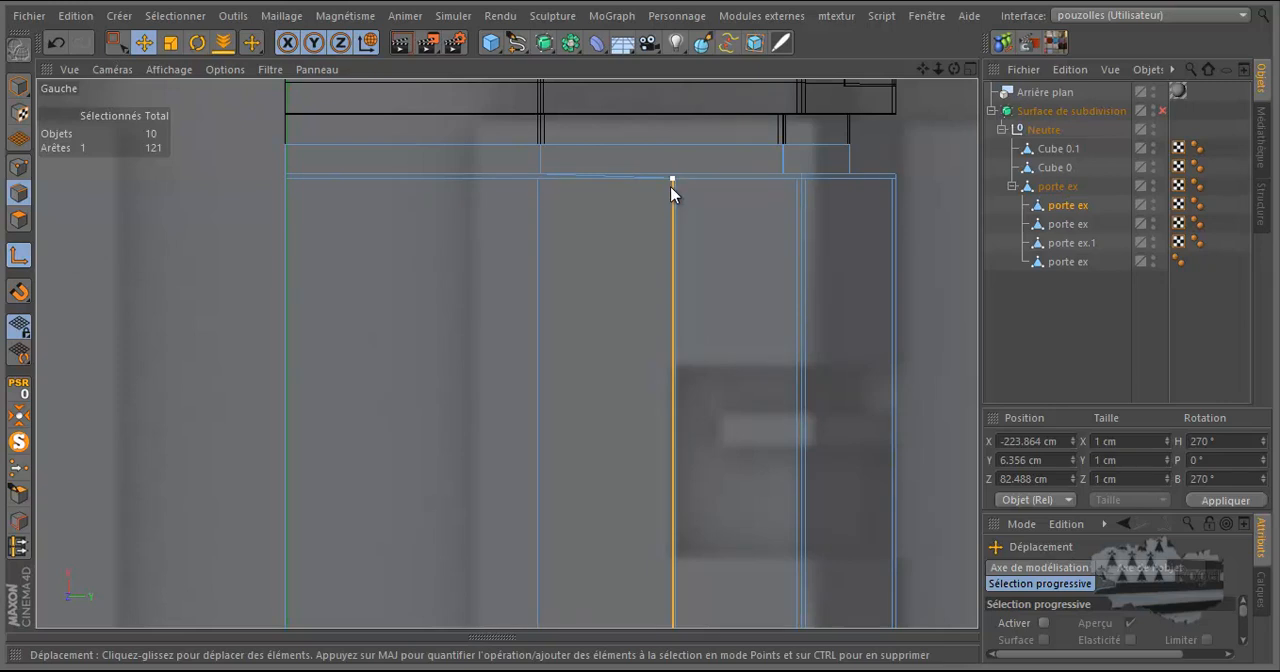
pyautogui.click(671, 187)
pyautogui.click(19, 256)
pyautogui.moveTo(810, 186); pyautogui.dragTo(808, 188)
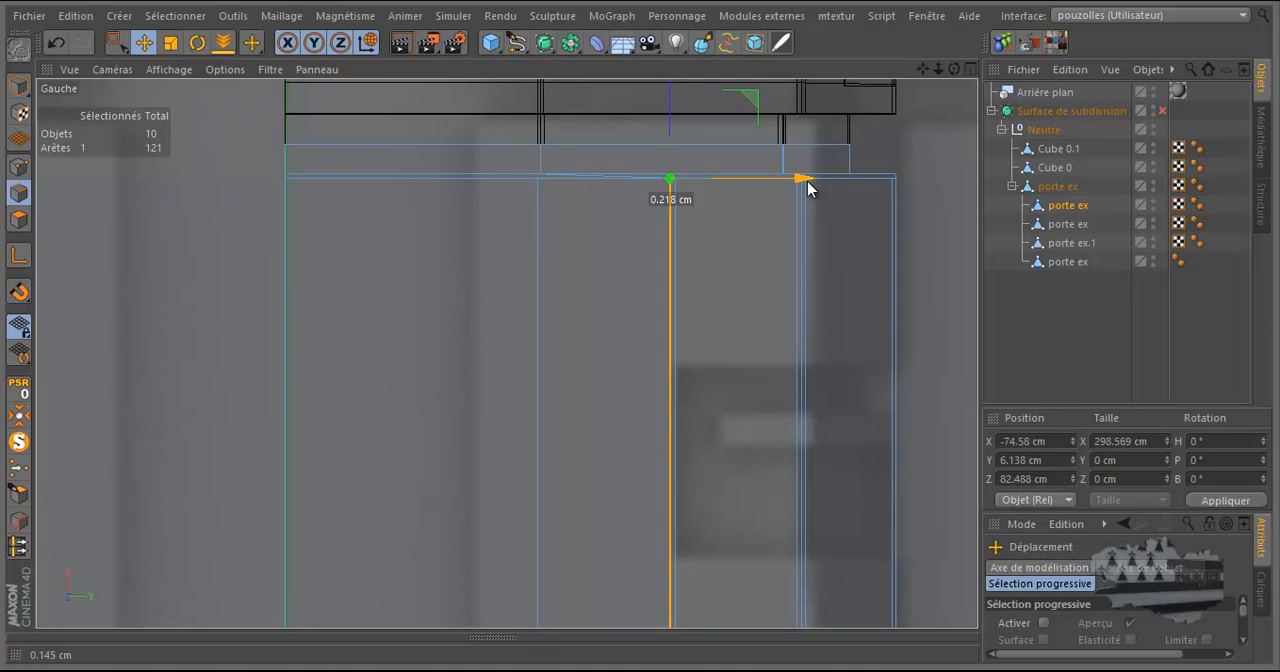
pyautogui.moveTo(808, 188); pyautogui.dragTo(802, 190)
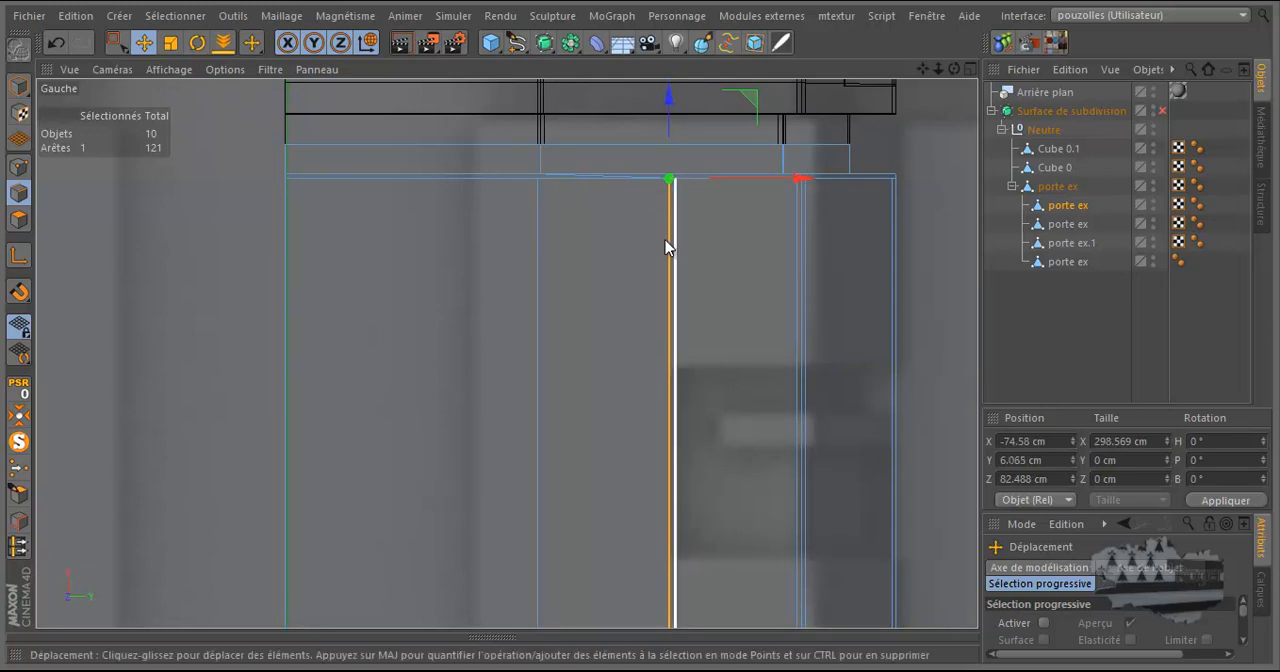
# Deselect the edge and examine the spacing of the moved long edges around the leg's upper end in the Perspective view.
pyautogui.middleClick(507, 294)
pyautogui.middleClick(434, 294)
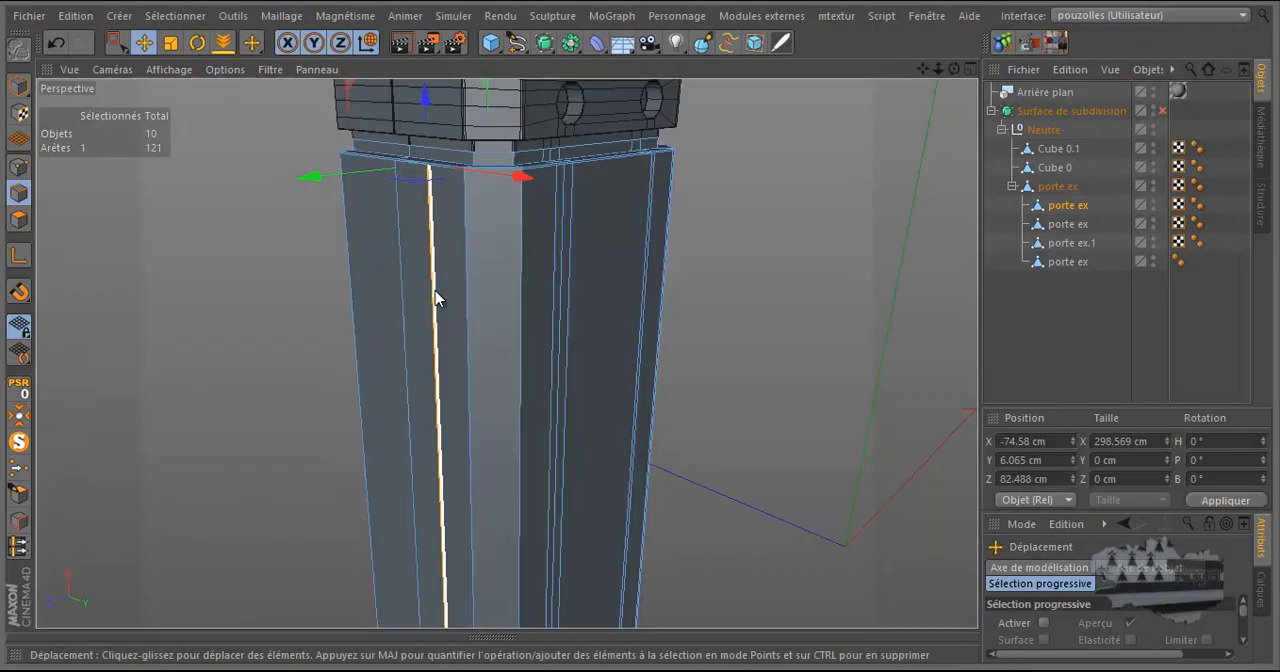
pyautogui.click(802, 262)
pyautogui.moveTo(954, 69); pyautogui.dragTo(641, 327)
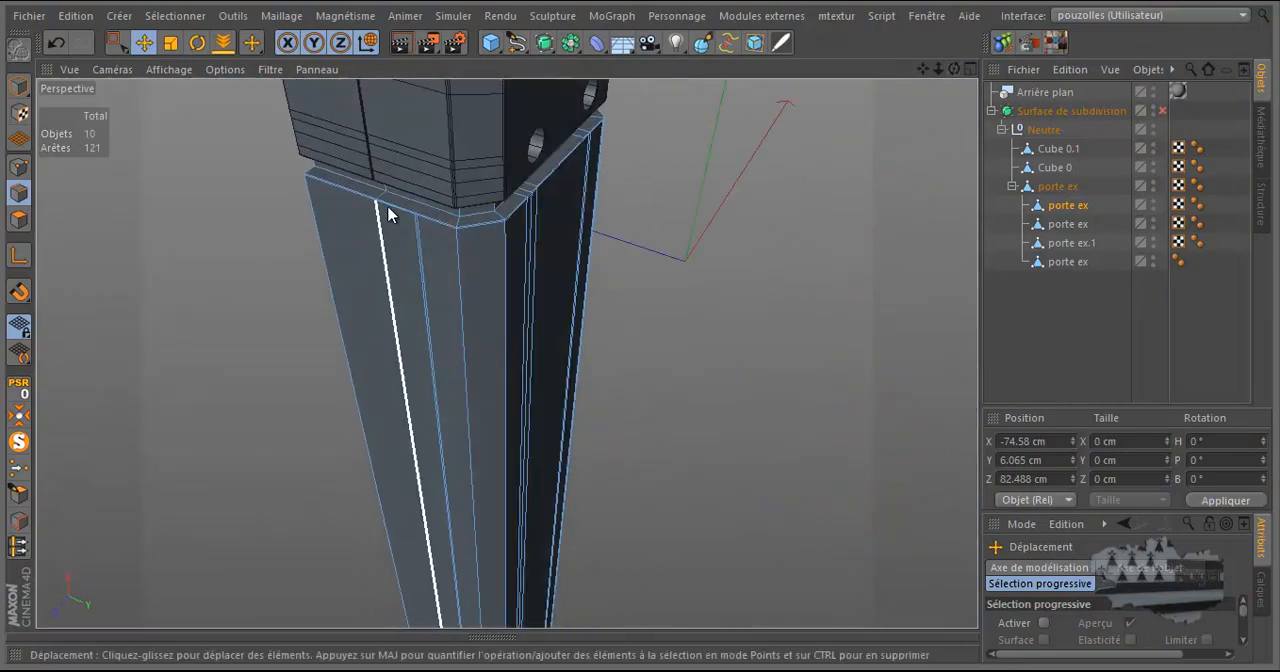
pyautogui.scroll(4, 405, 205)
pyautogui.scroll(2, 429, 224)
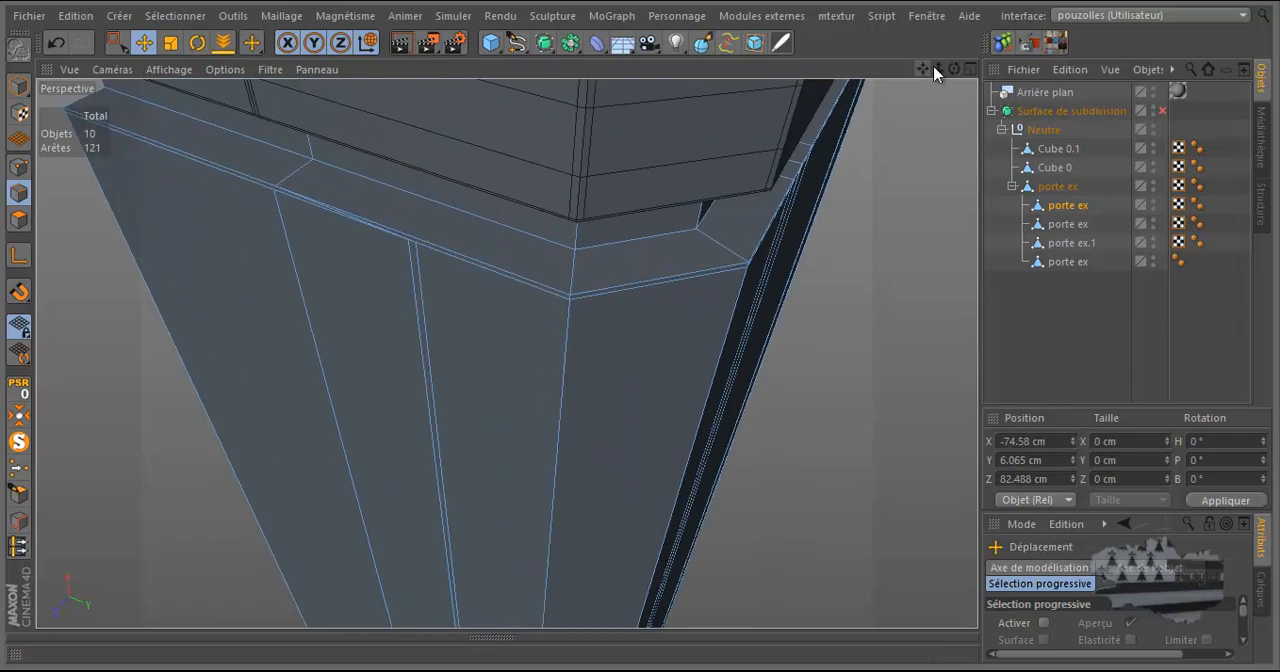
pyautogui.moveTo(640, 326); pyautogui.dragTo(641, 326)
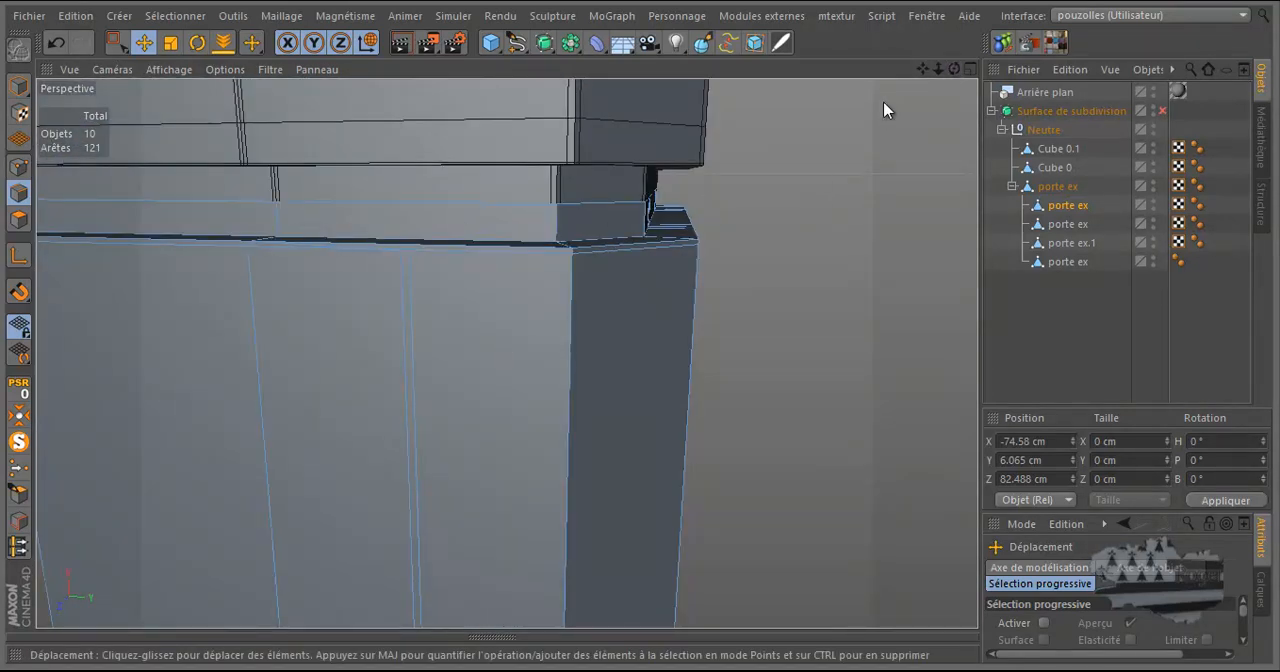
pyautogui.moveTo(954, 69); pyautogui.dragTo(642, 320)
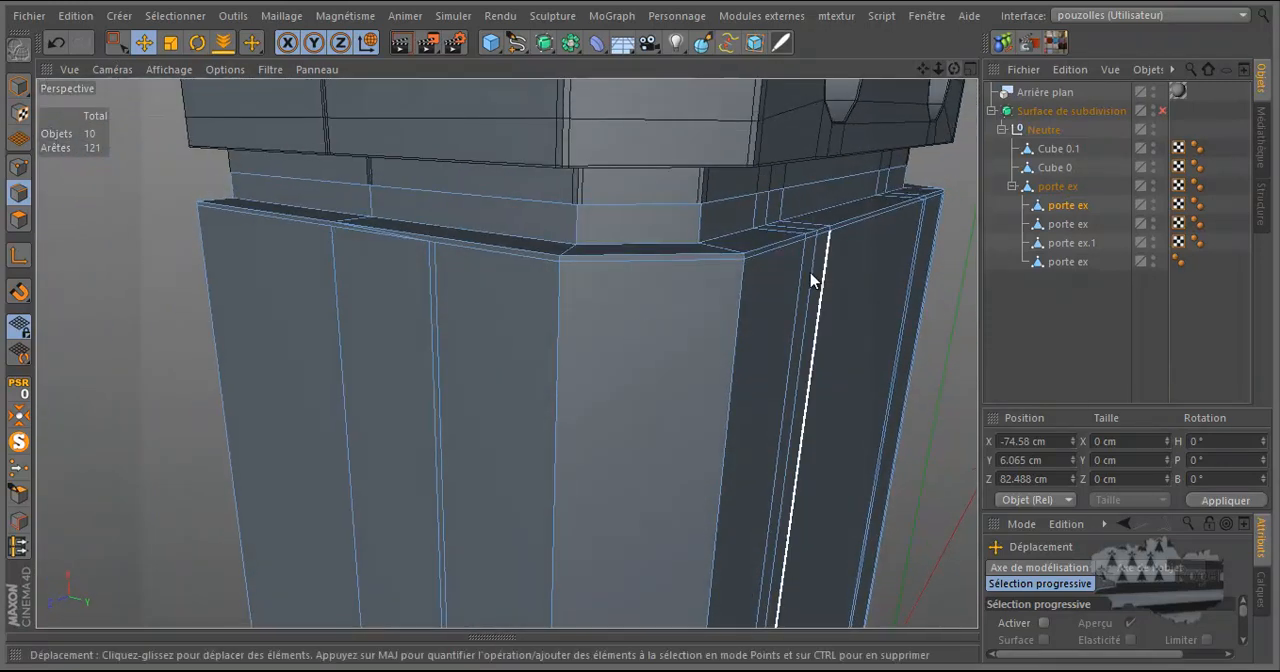
pyautogui.scroll(1, 752, 364)
# Start the Knife tool over the leg in the Avant view and set its cutting mode to Plan.
pyautogui.middleClick(673, 375)
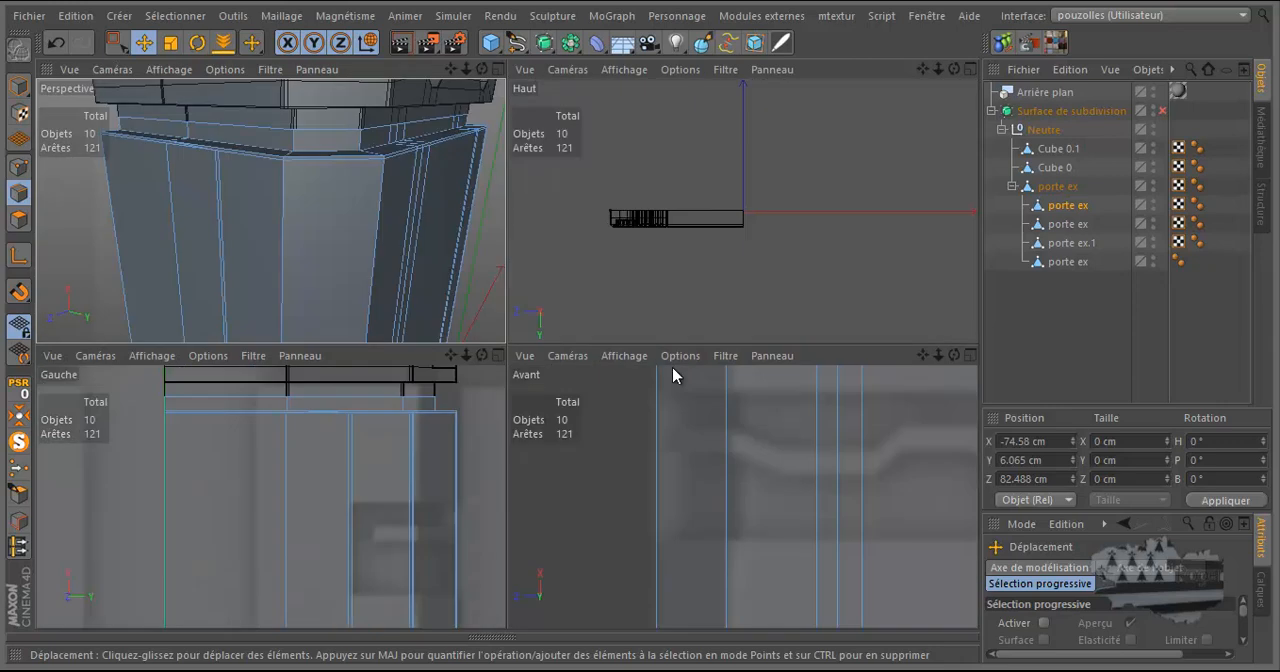
pyautogui.middleClick(666, 437)
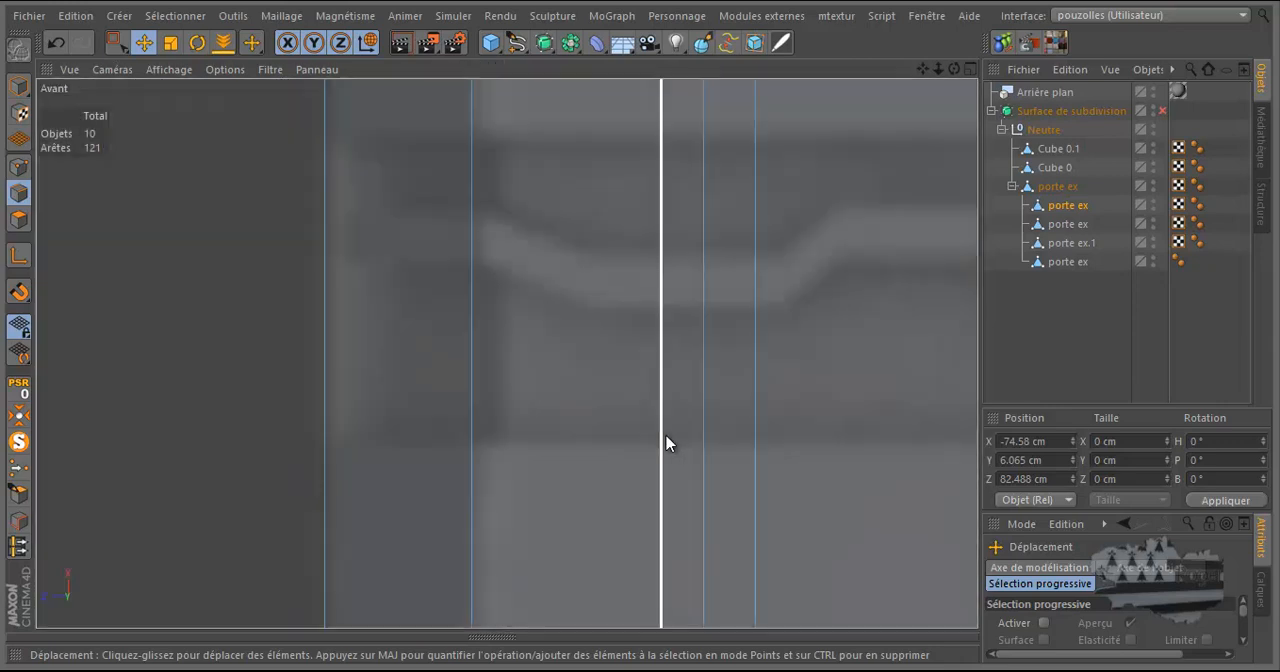
pyautogui.scroll(-8, 667, 402)
pyautogui.scroll(-5, 760, 330)
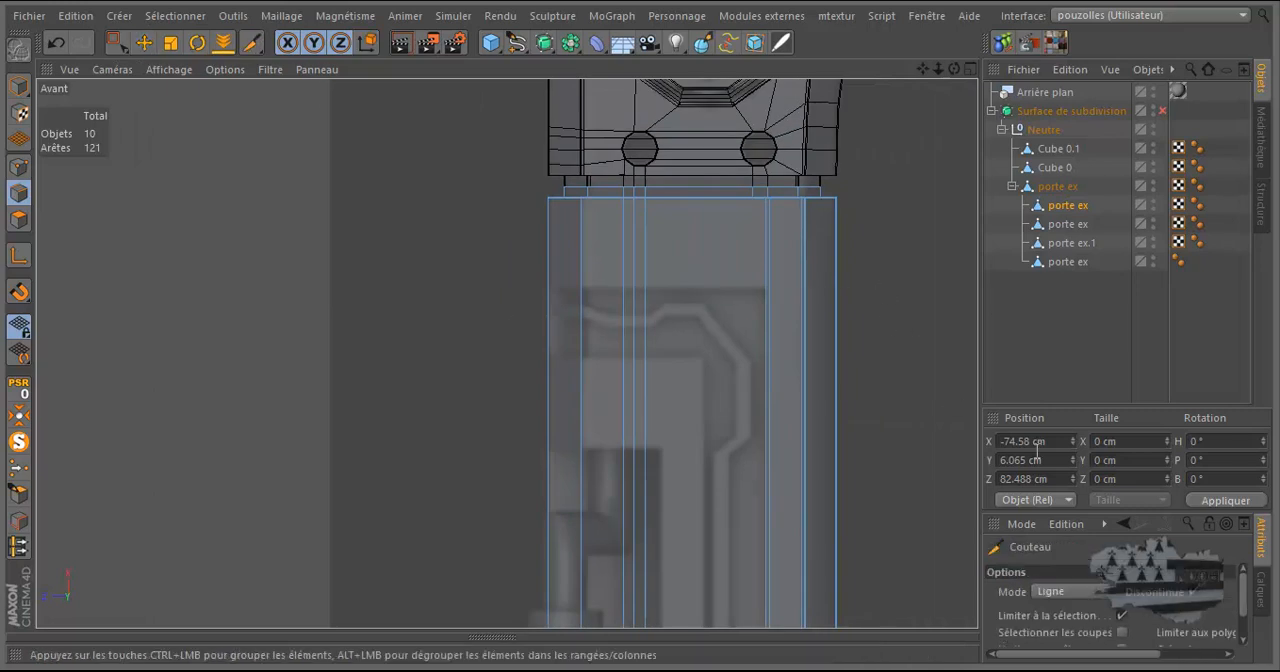
pyautogui.click(1070, 592)
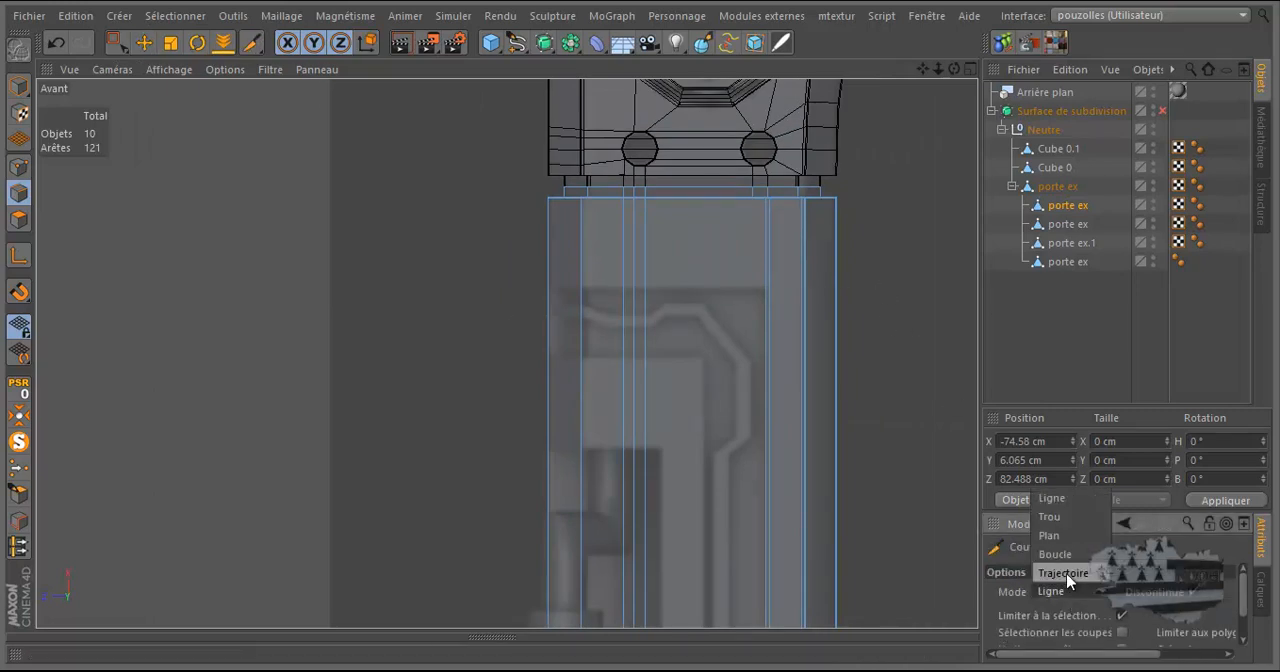
pyautogui.click(1050, 536)
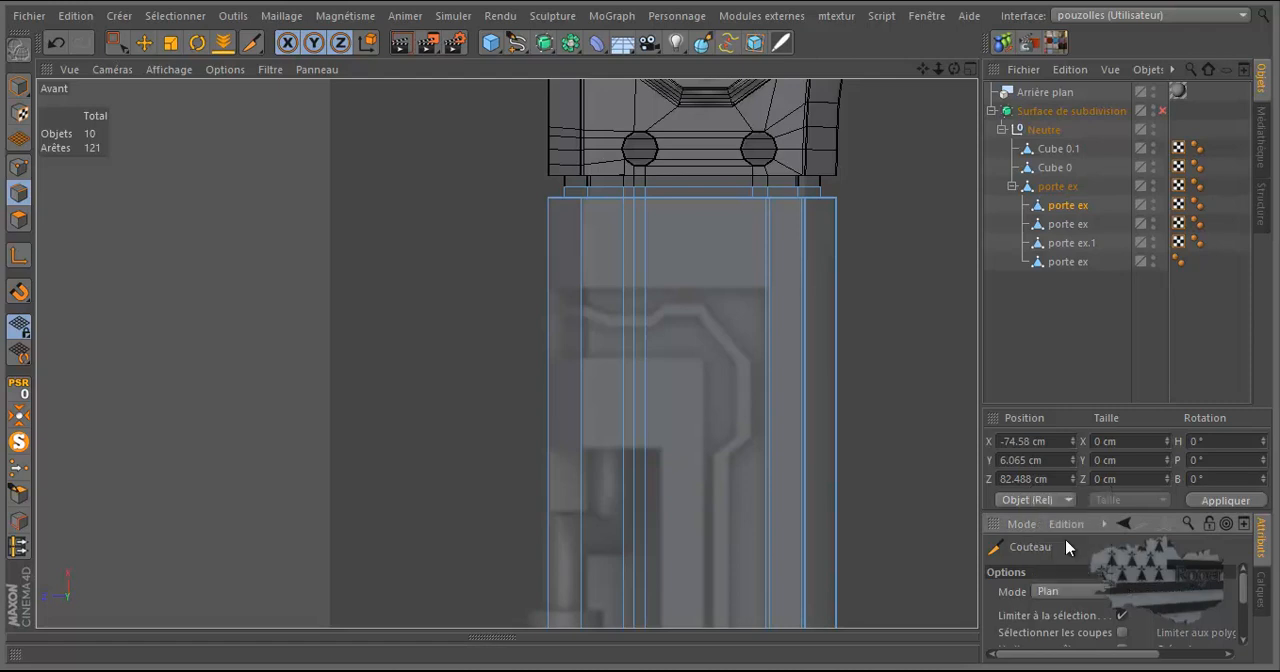
# Examine the leg's outer faces and long edges in the Perspective view for the placement of the plane cut.
pyautogui.middleClick(415, 388)
pyautogui.middleClick(409, 291)
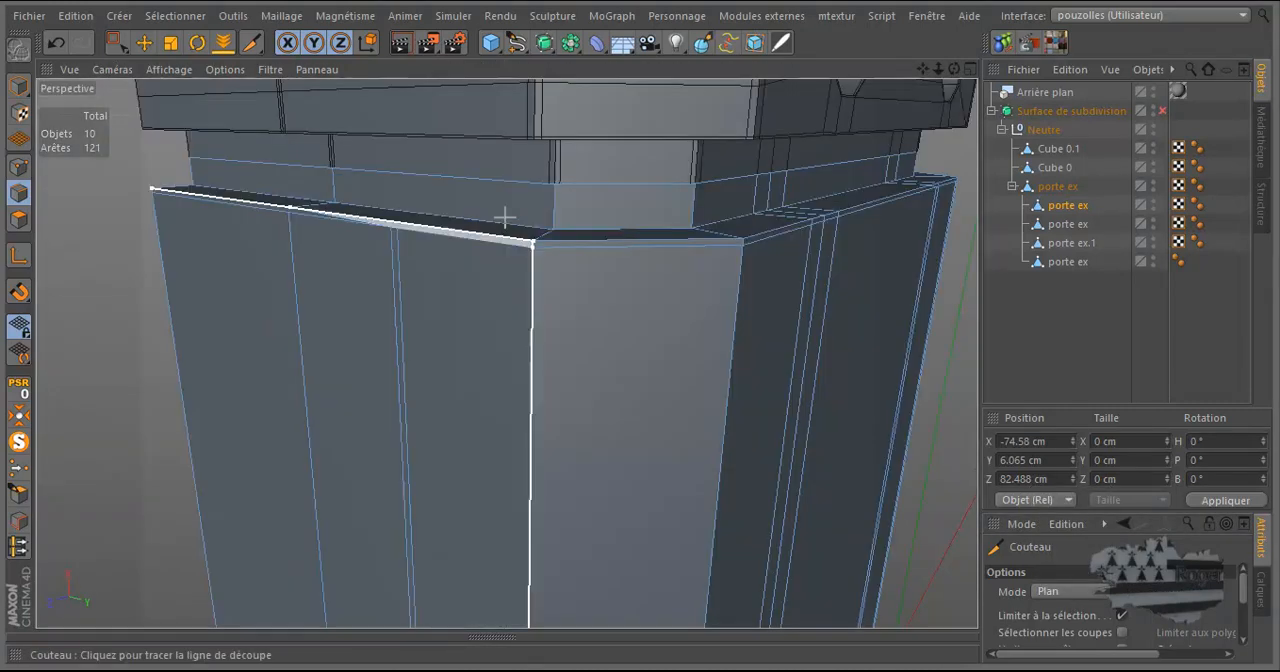
pyautogui.scroll(-5, 621, 321)
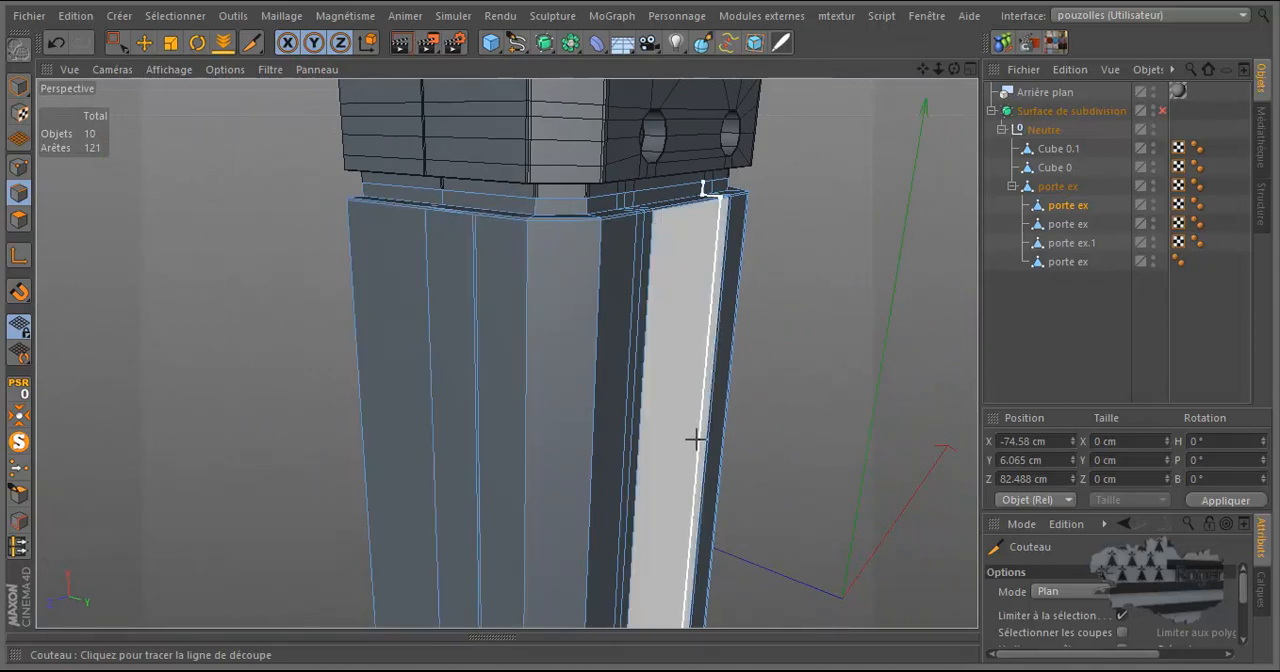
pyautogui.moveTo(956, 72); pyautogui.dragTo(640, 331)
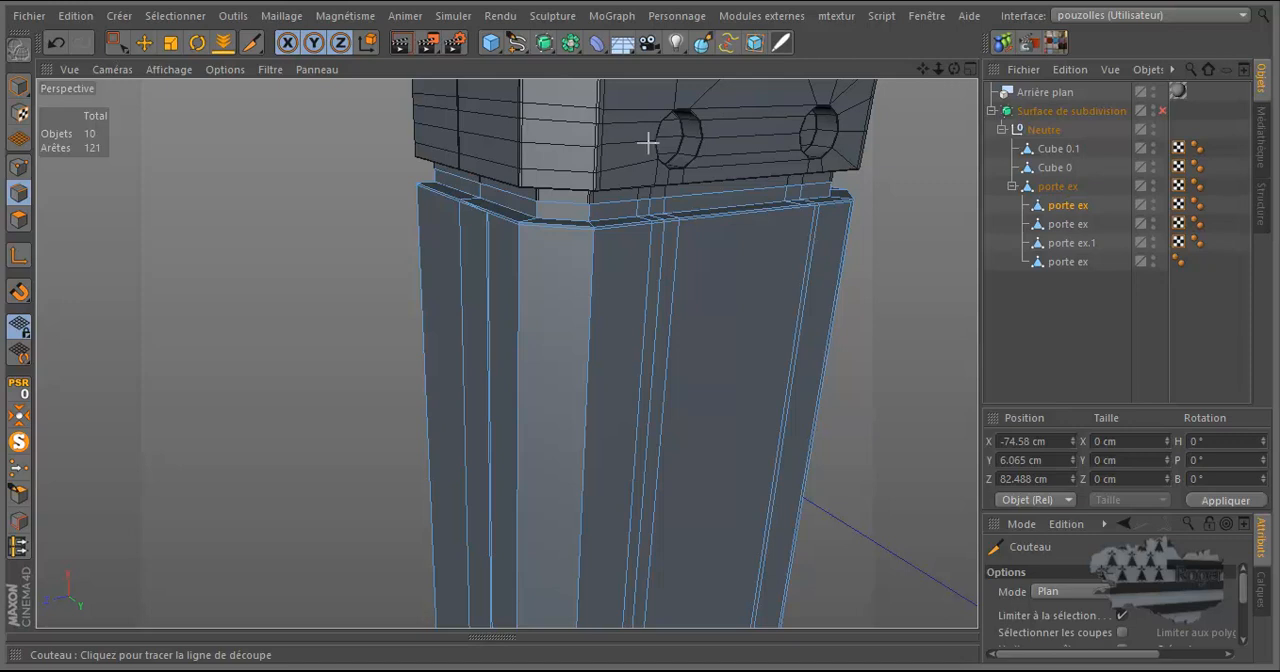
# Set the Knife's cutting plane to Y-Z for cuts across the leg.
pyautogui.keyDown('alt'); pyautogui.moveTo(904, 137); pyautogui.dragTo(755, 142, button='right'); pyautogui.keyUp('alt')
pyautogui.keyDown('alt'); pyautogui.moveTo(558, 120); pyautogui.dragTo(480, 124, button='right'); pyautogui.keyUp('alt')
pyautogui.keyDown('alt'); pyautogui.moveTo(637, 516); pyautogui.dragTo(702, 545, button='right'); pyautogui.keyUp('alt')
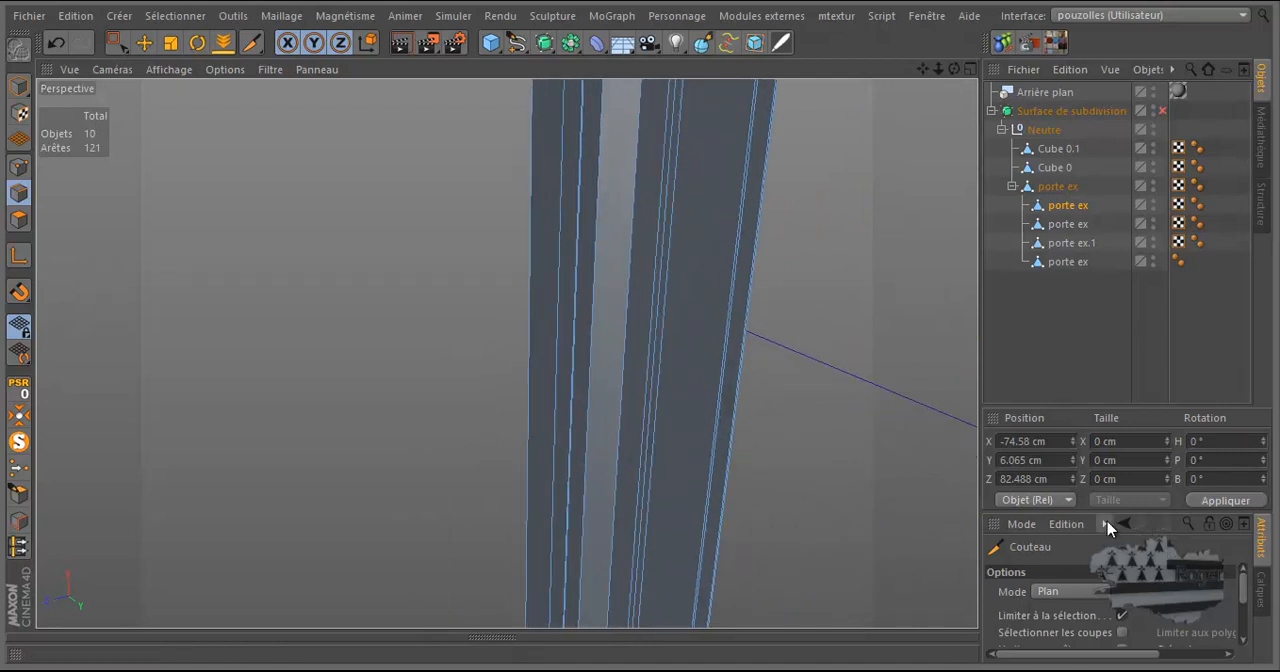
pyautogui.moveTo(1103, 512); pyautogui.dragTo(1102, 358)
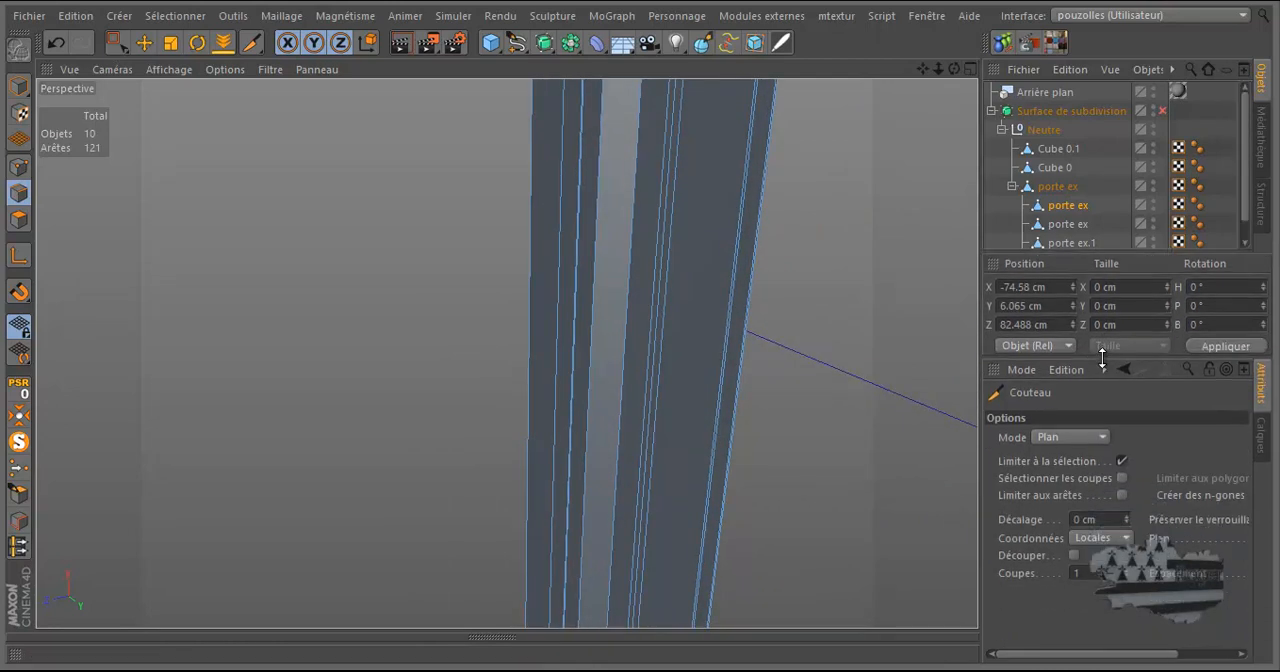
pyautogui.moveTo(1103, 654); pyautogui.dragTo(1214, 652)
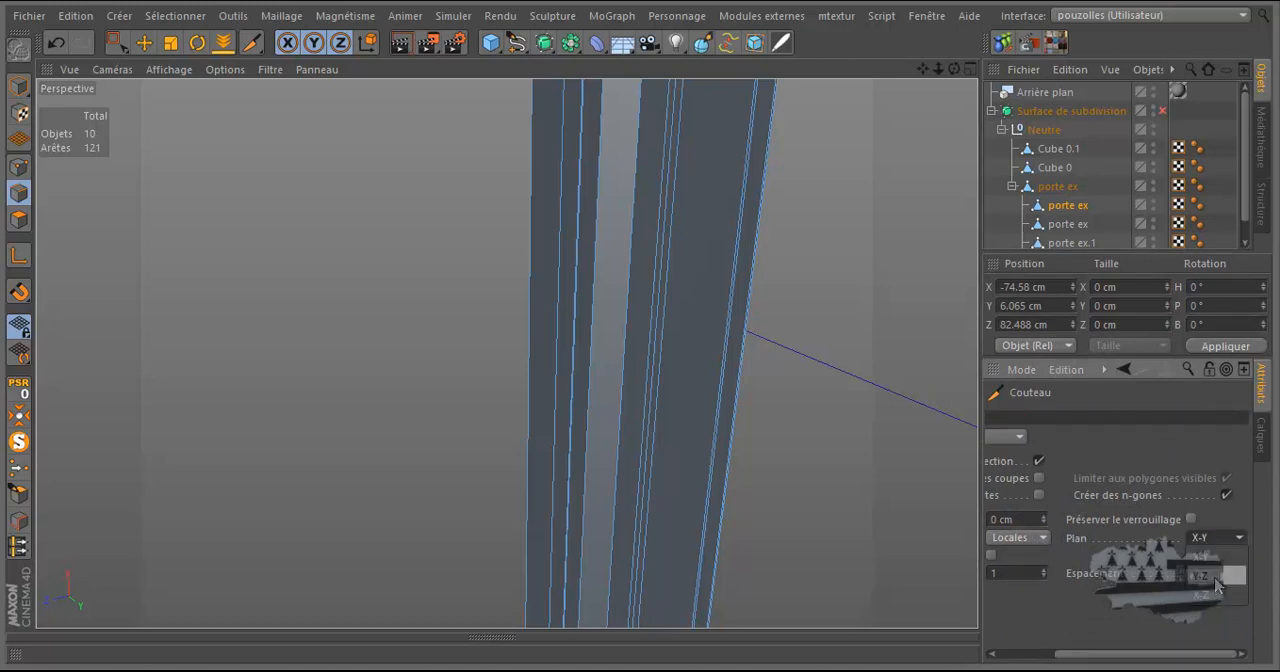
pyautogui.click(1216, 577)
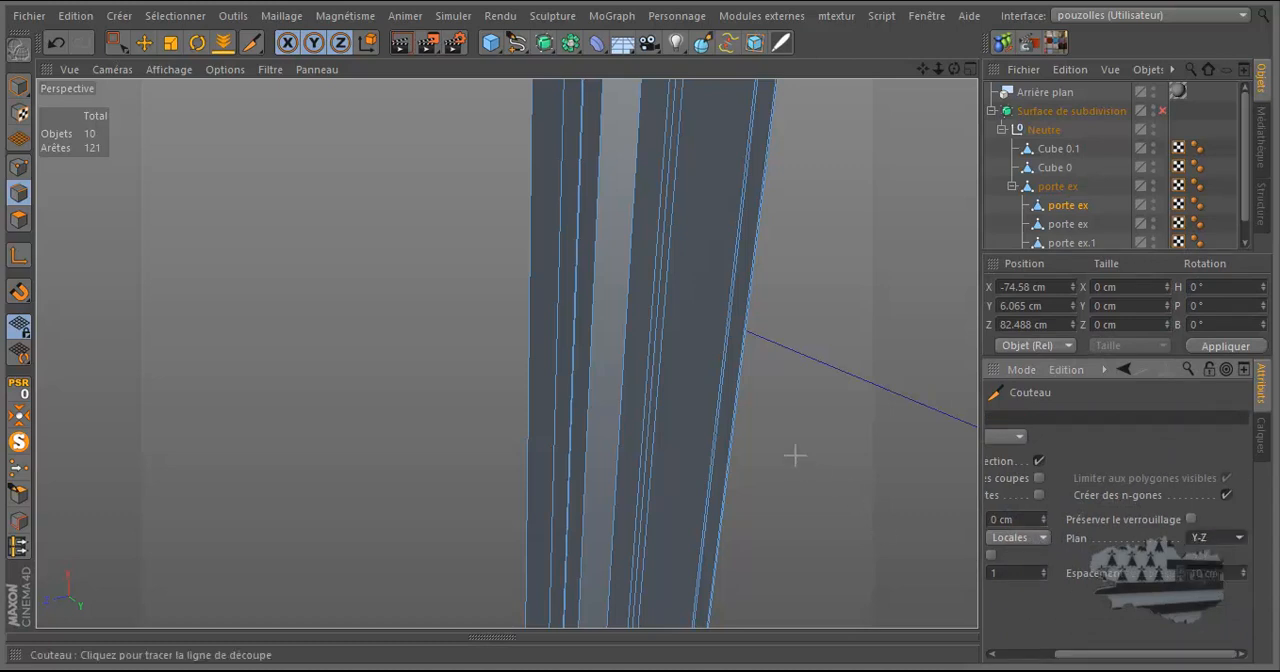
# Cut two closely spaced plane loops across the leg in the Avant view, just above the reference's angled groove.
pyautogui.middleClick(742, 392)
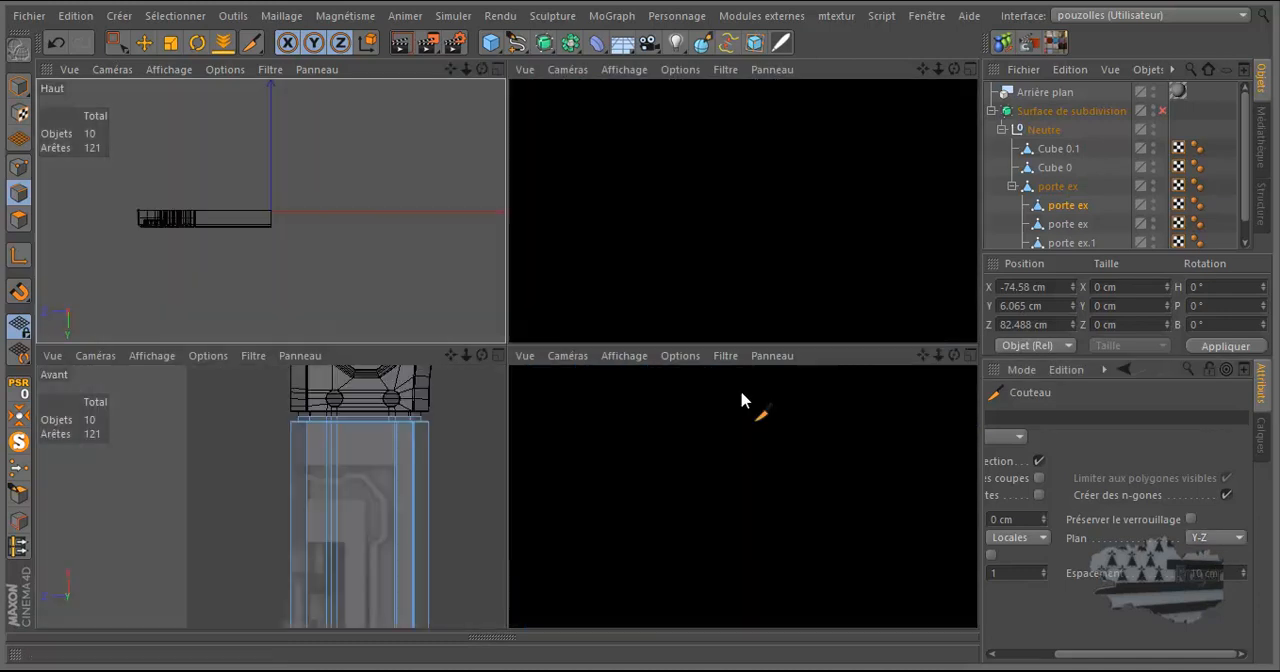
pyautogui.middleClick(735, 462)
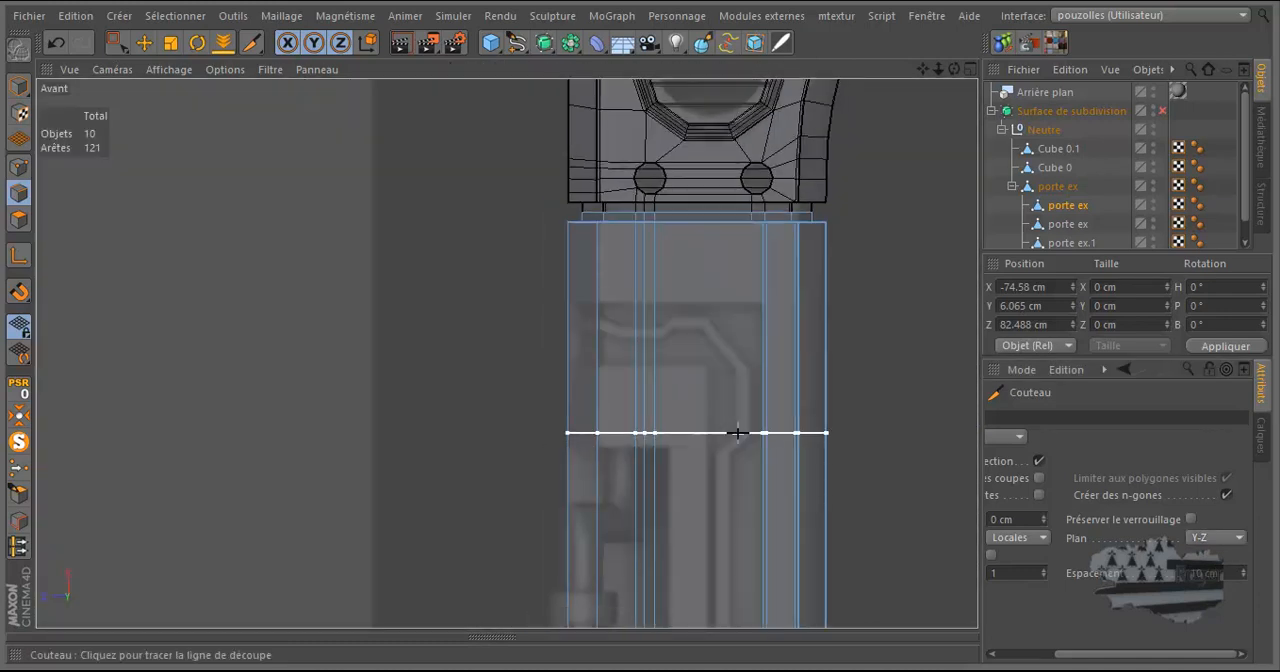
pyautogui.click(826, 302)
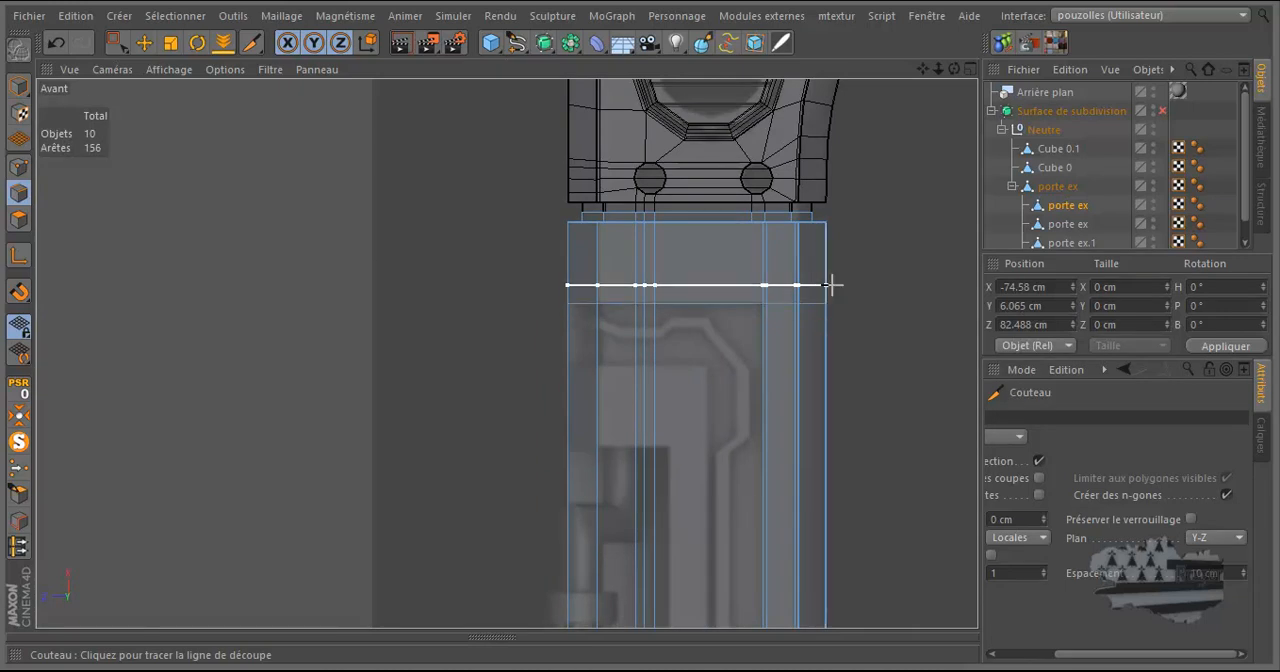
pyautogui.scroll(5, 830, 290)
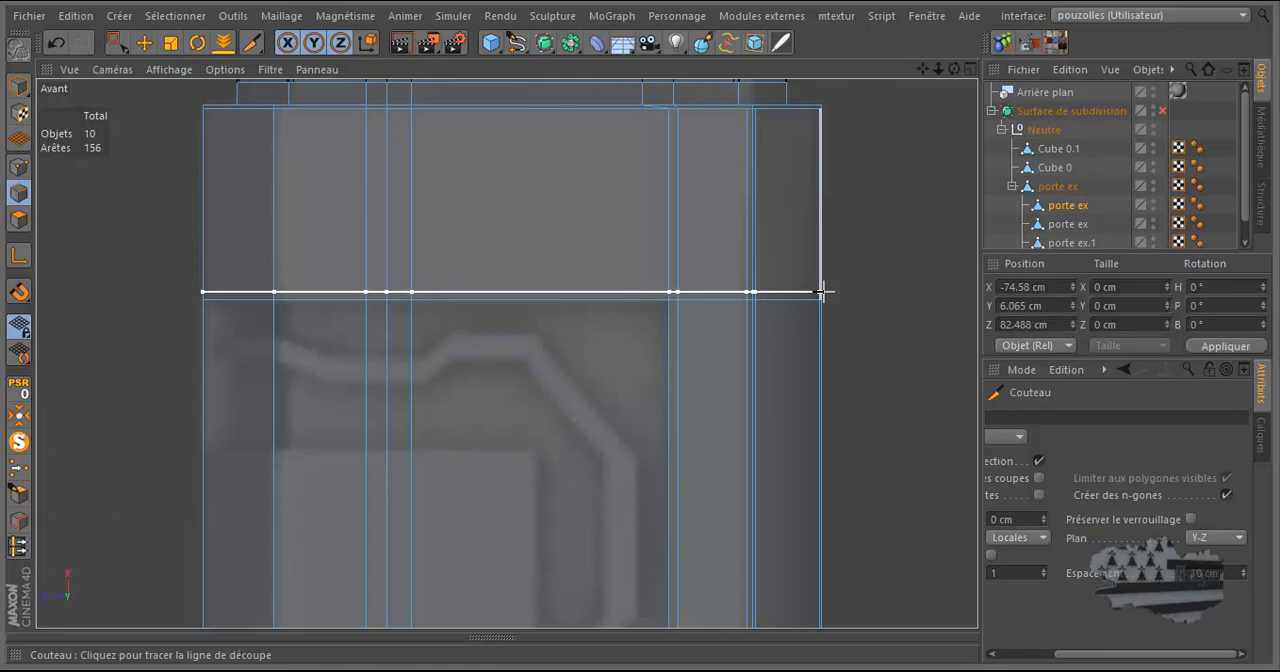
# Cut a close pair of plane loops across the leg at the upper edge of the reference's inner panel, redoing the second cut.
pyautogui.scroll(-5, 820, 292)
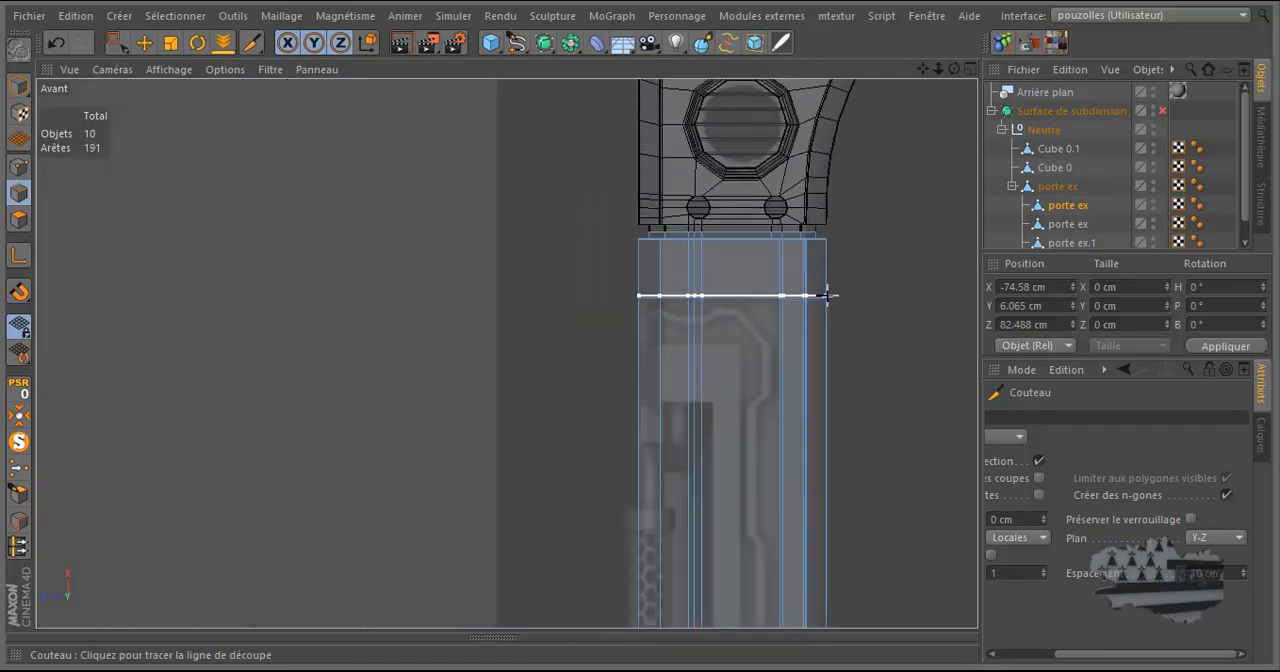
pyautogui.scroll(6, 820, 338)
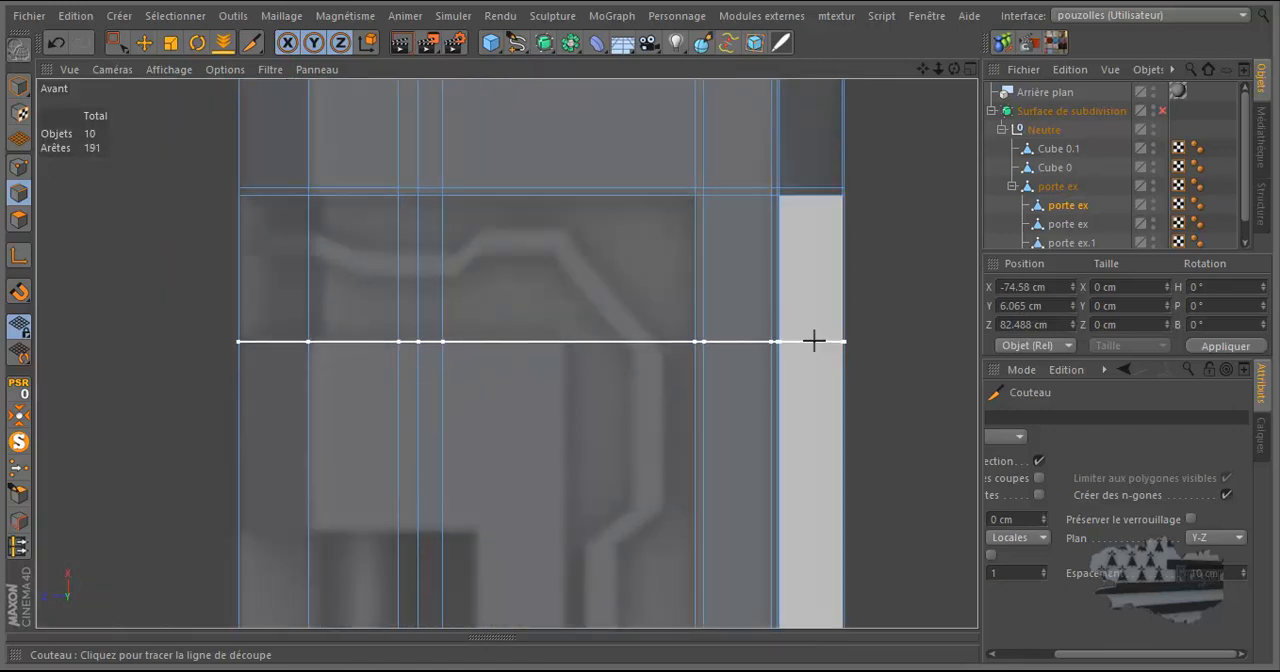
pyautogui.click(816, 342)
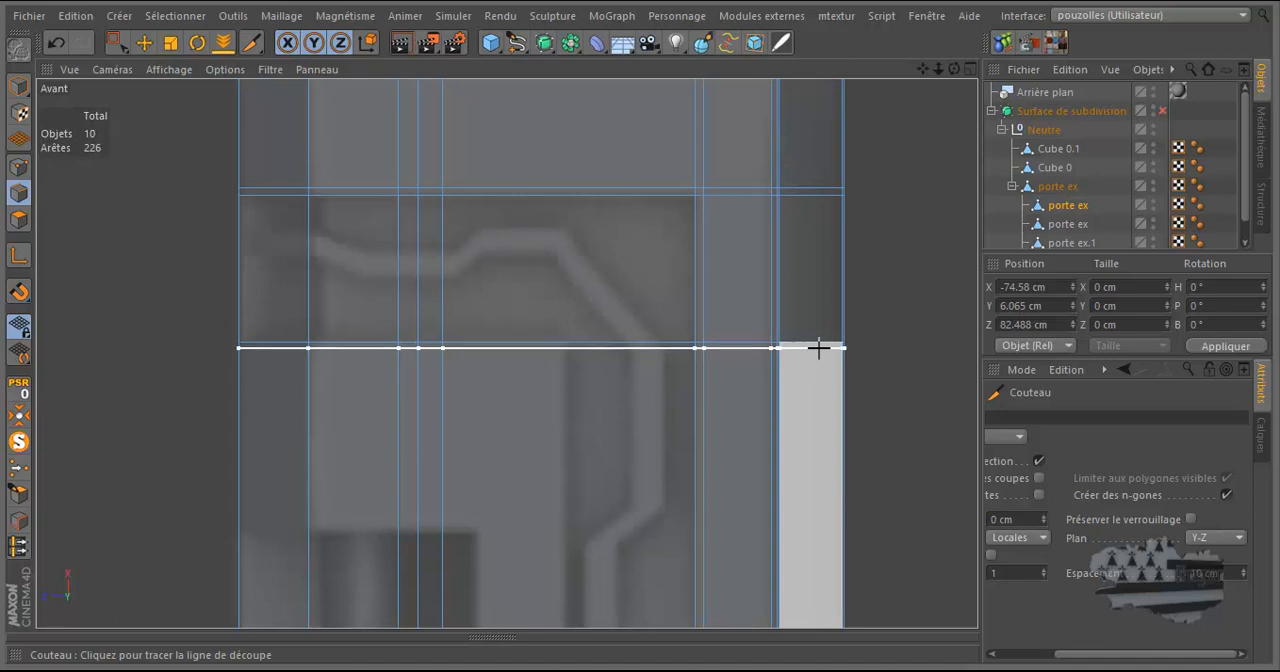
pyautogui.click(818, 346)
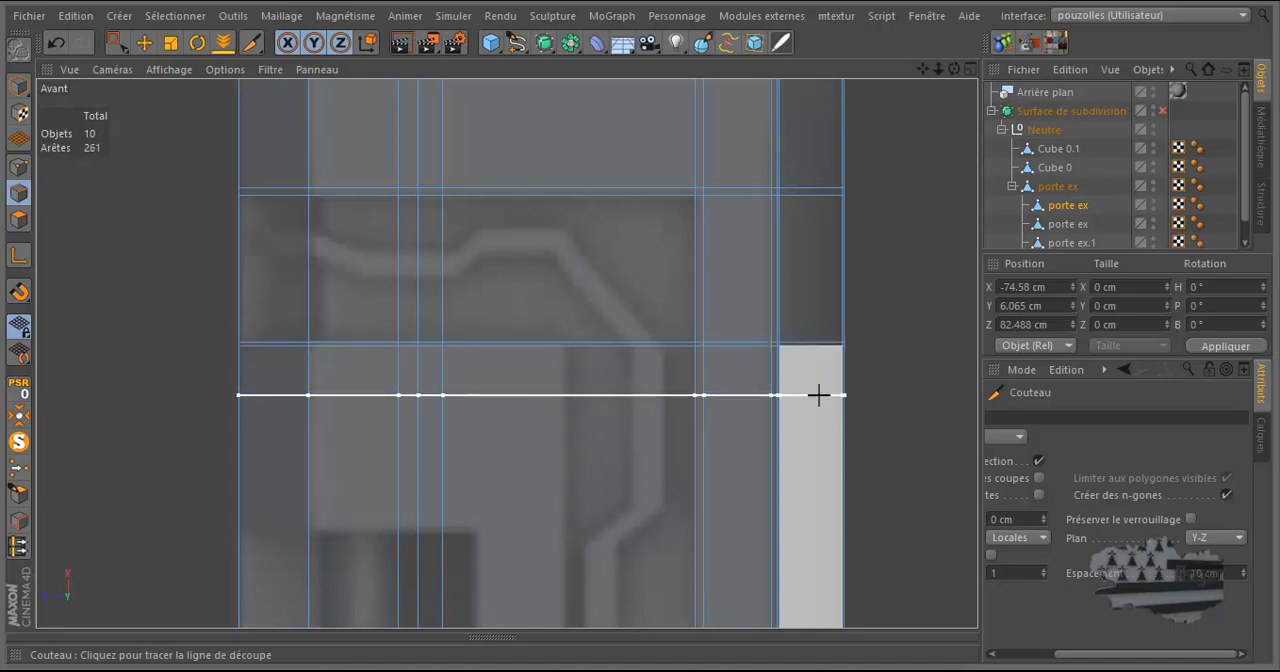
pyautogui.click(56, 42)
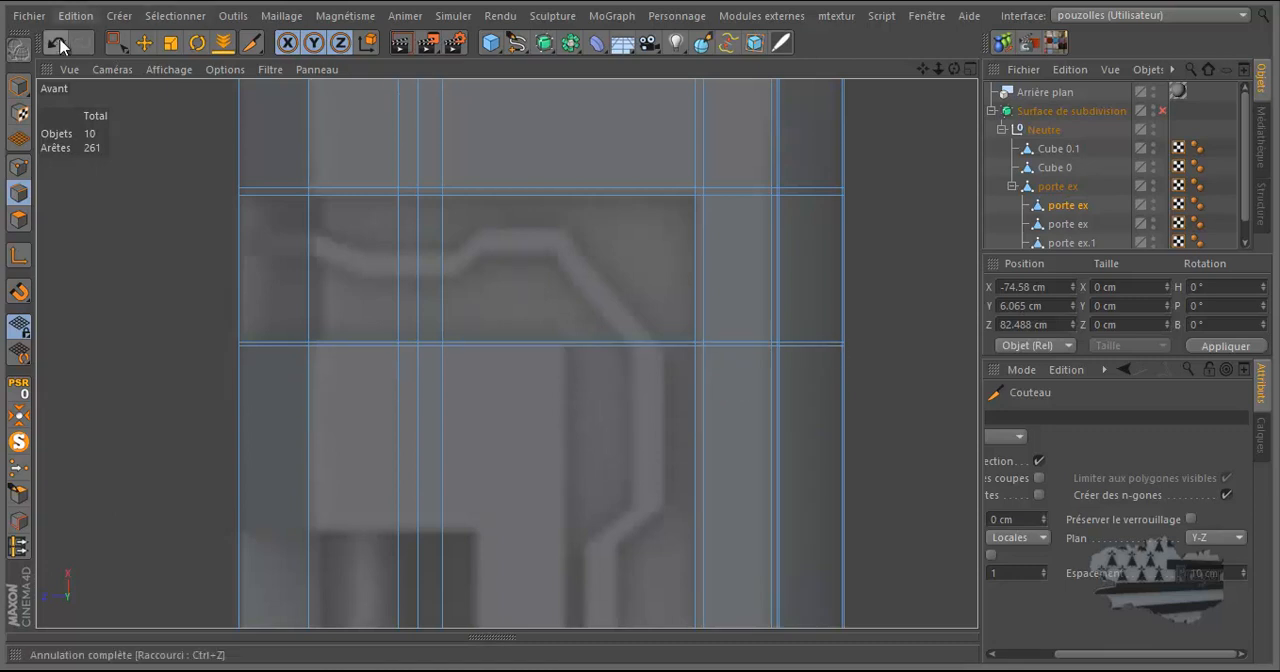
pyautogui.scroll(2, 623, 357)
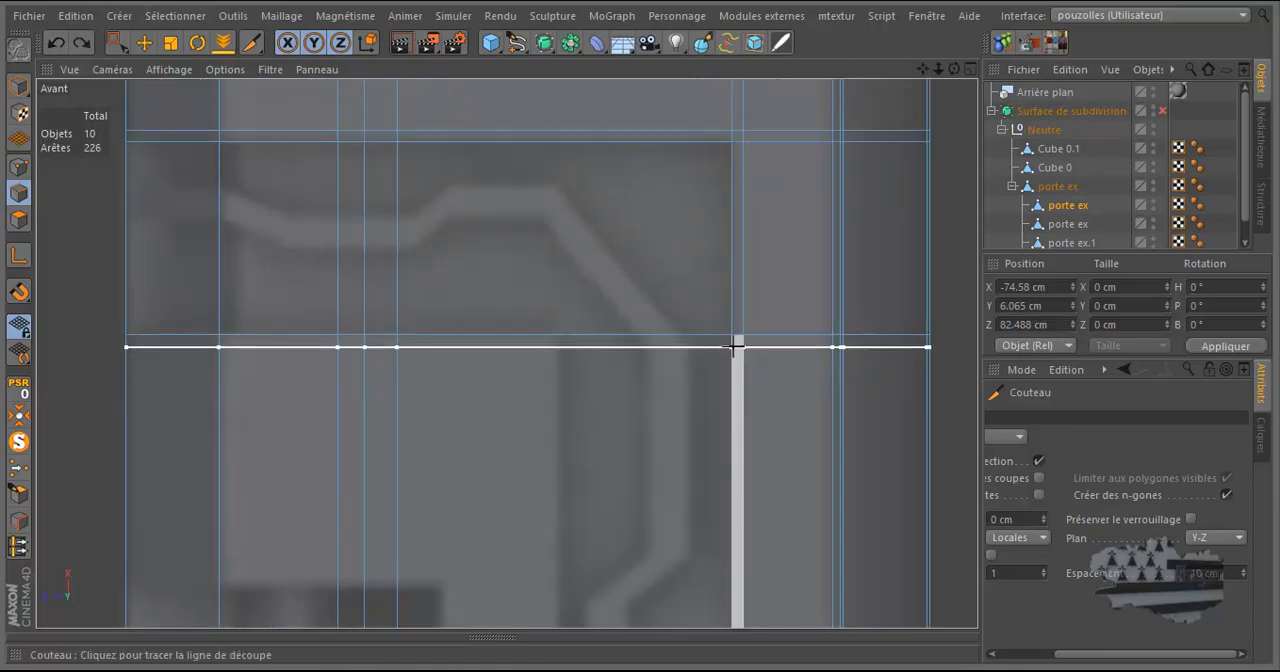
pyautogui.click(733, 344)
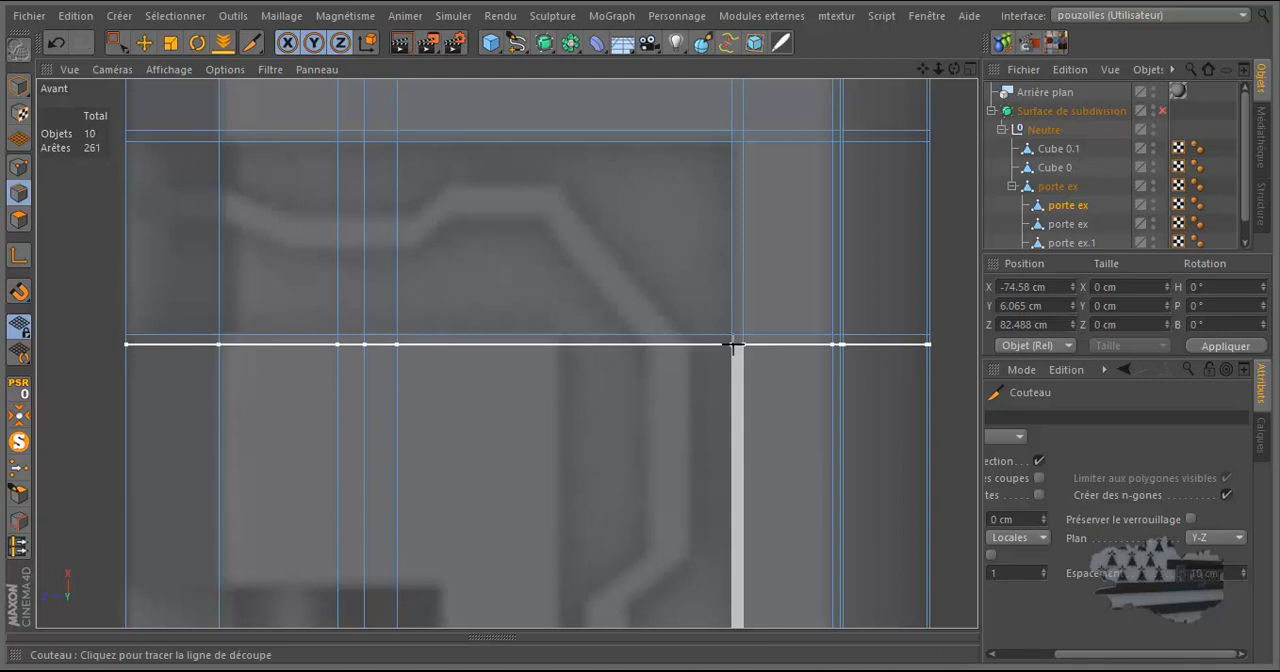
# Cut a close pair of plane loops across the leg at the upper edge of the reference's dark recess.
pyautogui.scroll(-5, 733, 344)
pyautogui.scroll(5, 714, 486)
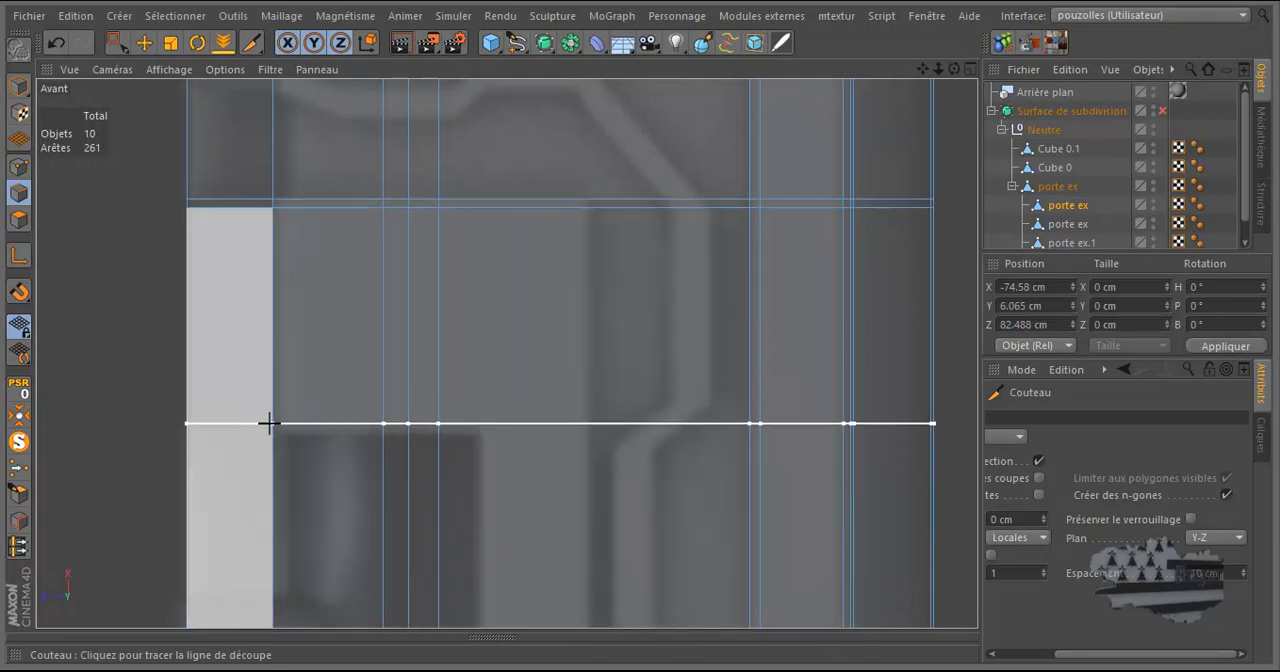
pyautogui.click(183, 430)
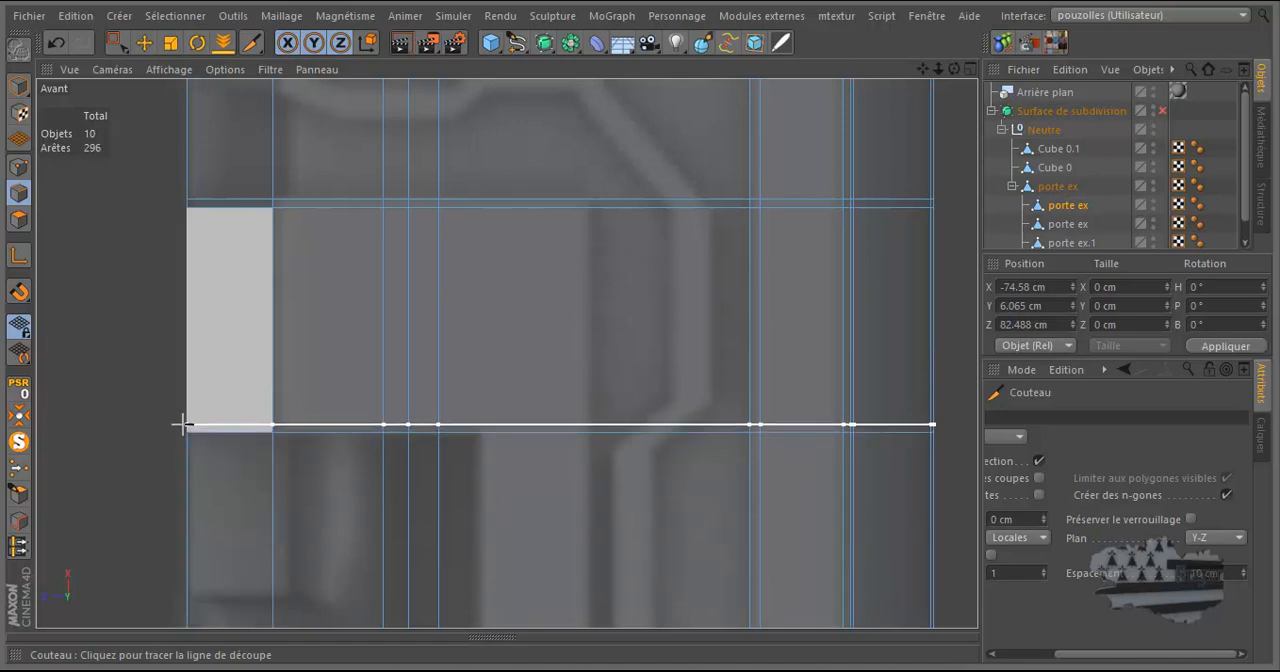
pyautogui.click(184, 425)
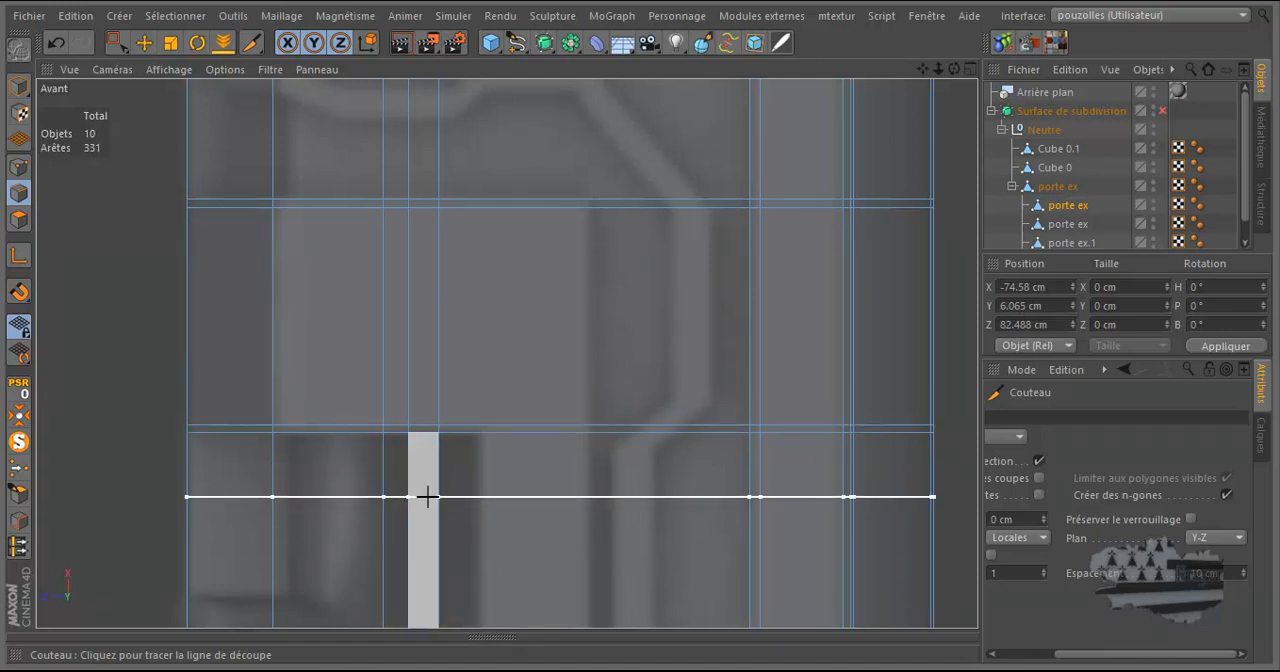
# Cut a close pair of plane loops across the leg at the lower end of the dark recess, above the vent slots.
pyautogui.scroll(-3, 531, 423)
pyautogui.scroll(-5, 629, 344)
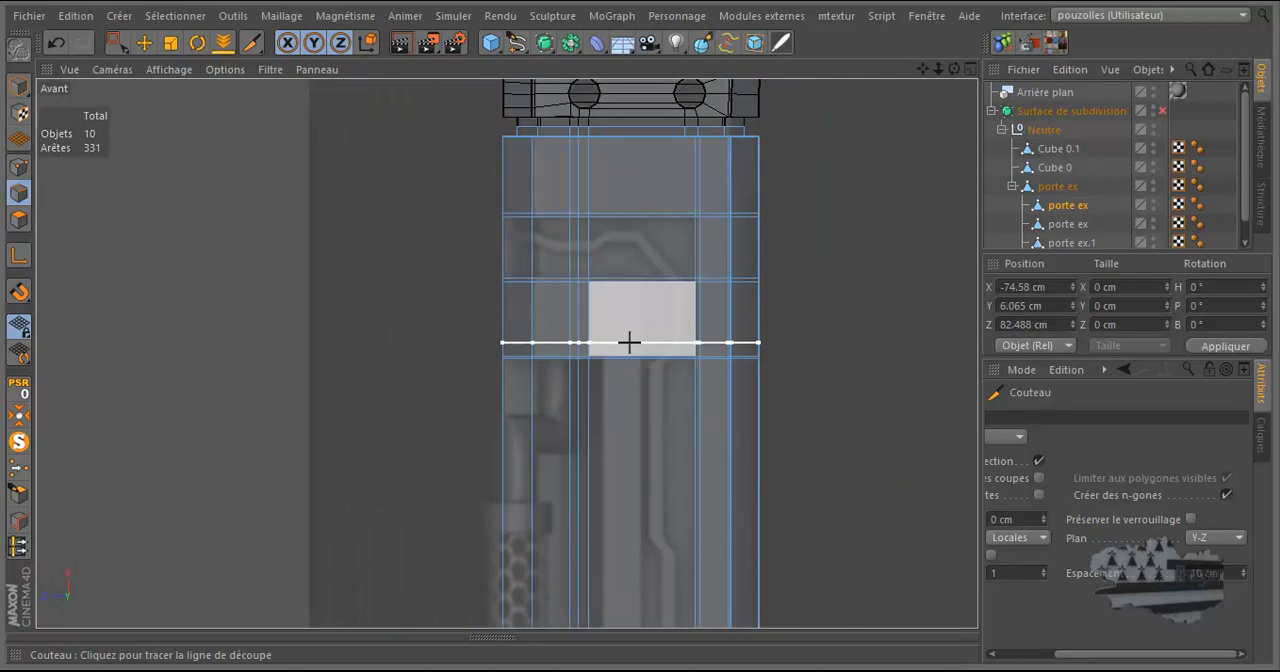
pyautogui.scroll(4, 630, 540)
pyautogui.scroll(6, 647, 525)
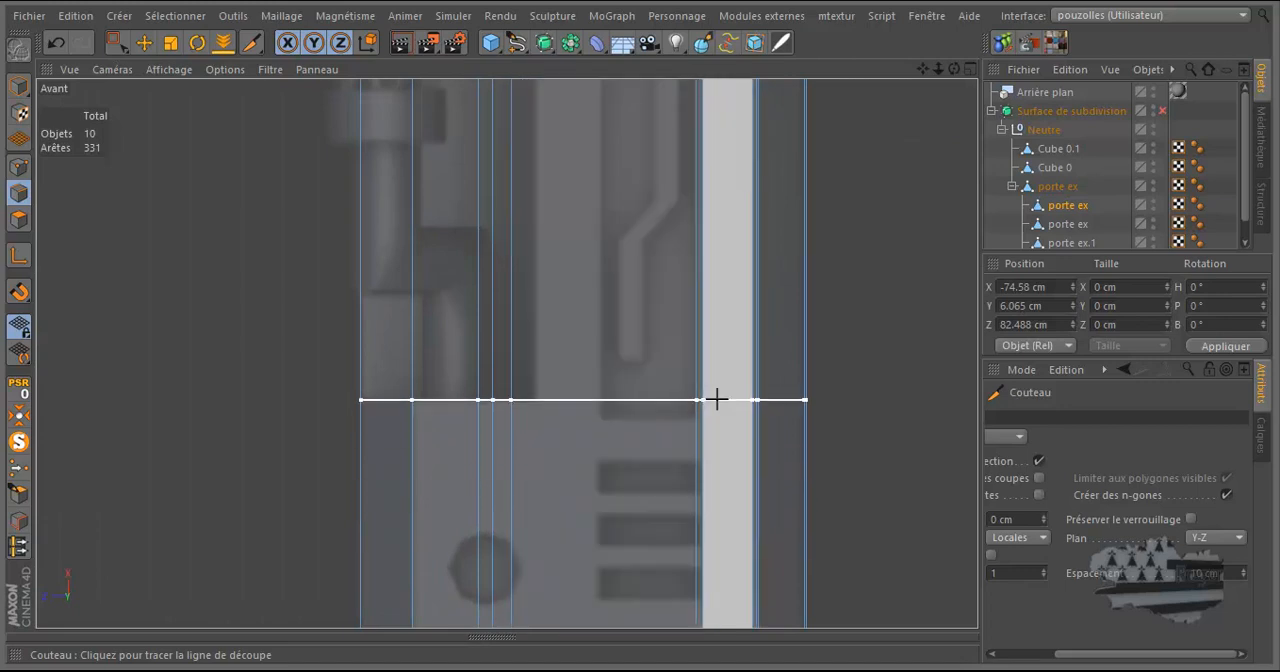
pyautogui.click(717, 400)
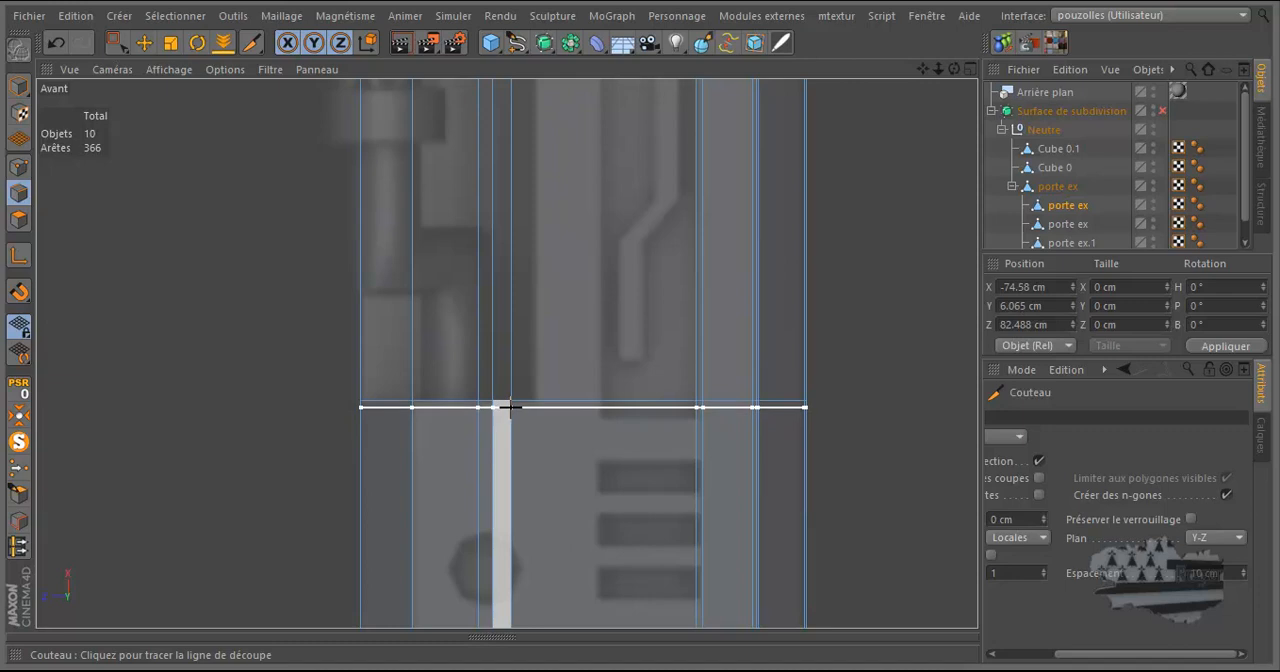
pyautogui.click(510, 407)
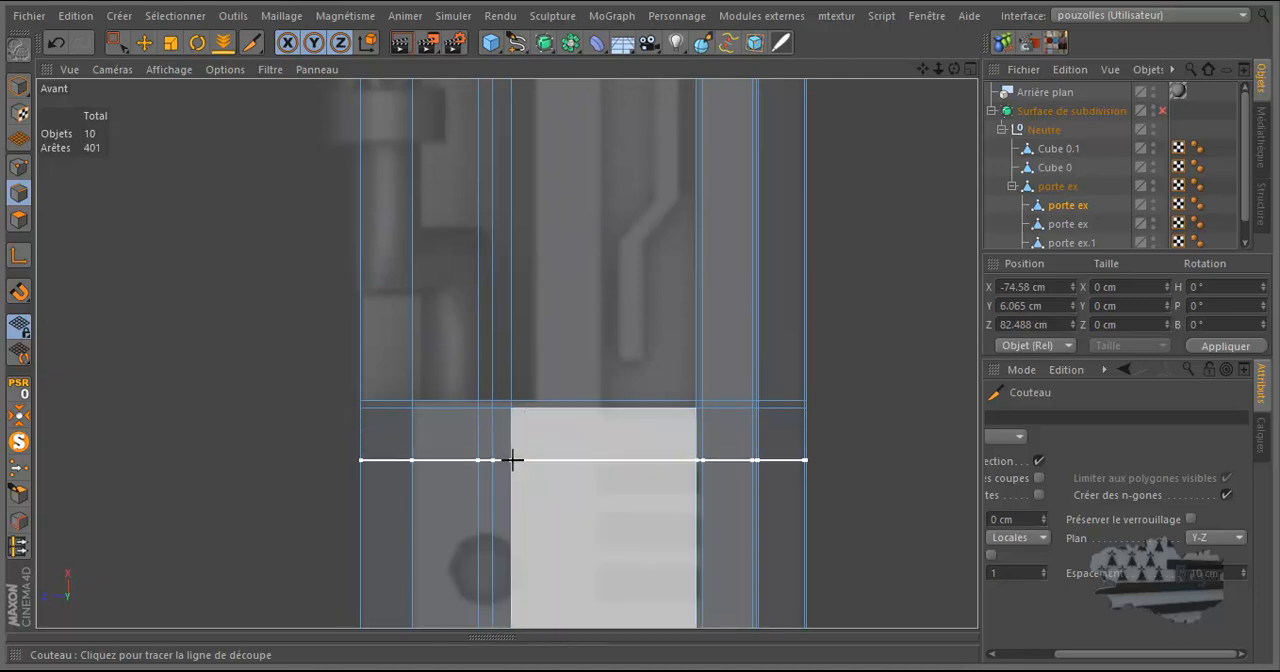
pyautogui.click(512, 460)
pyautogui.click(508, 492)
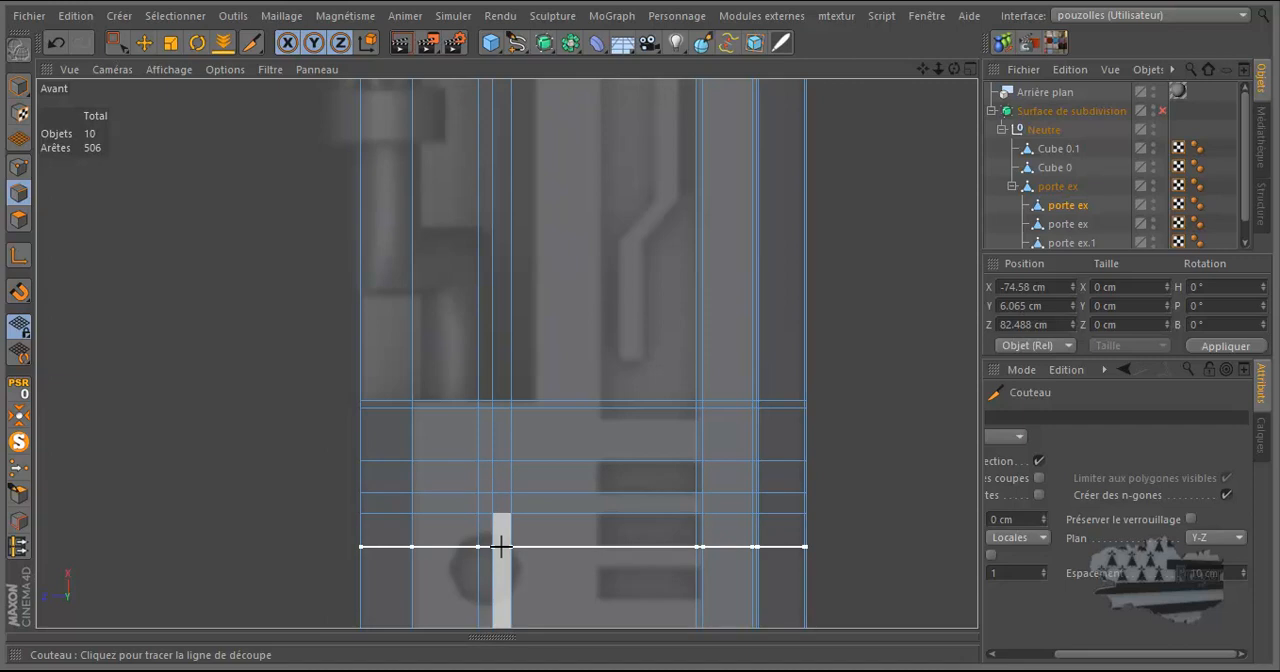
pyautogui.click(57, 43)
pyautogui.click(57, 43)
# Examine the leg's plane cuts against the reference recess, groove and vents in the Avant view, ending with the Move tool active.
pyautogui.scroll(-8, 534, 465)
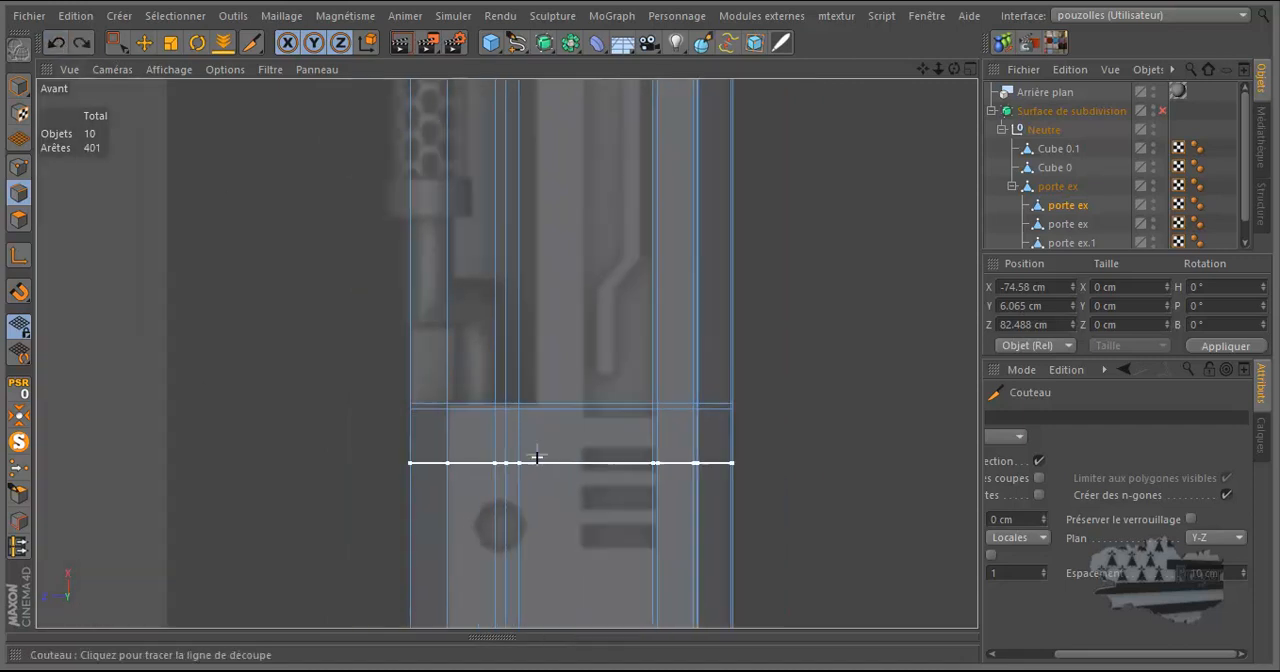
pyautogui.scroll(4, 526, 462)
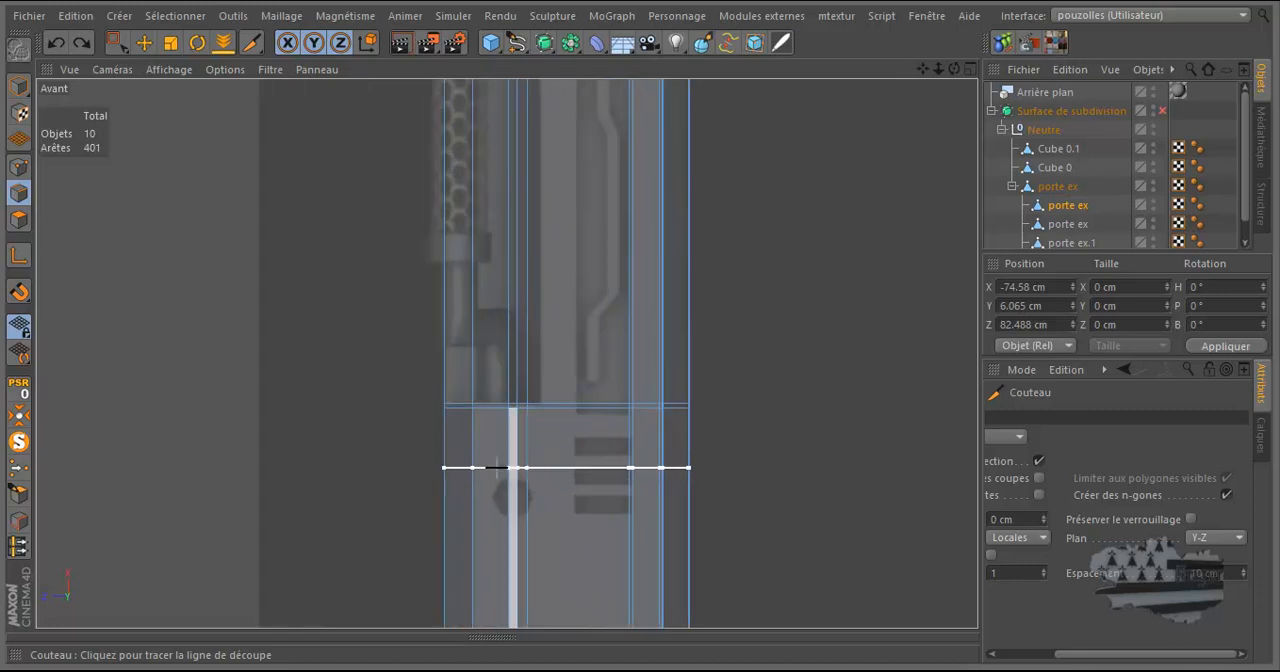
pyautogui.scroll(-5, 331, 468)
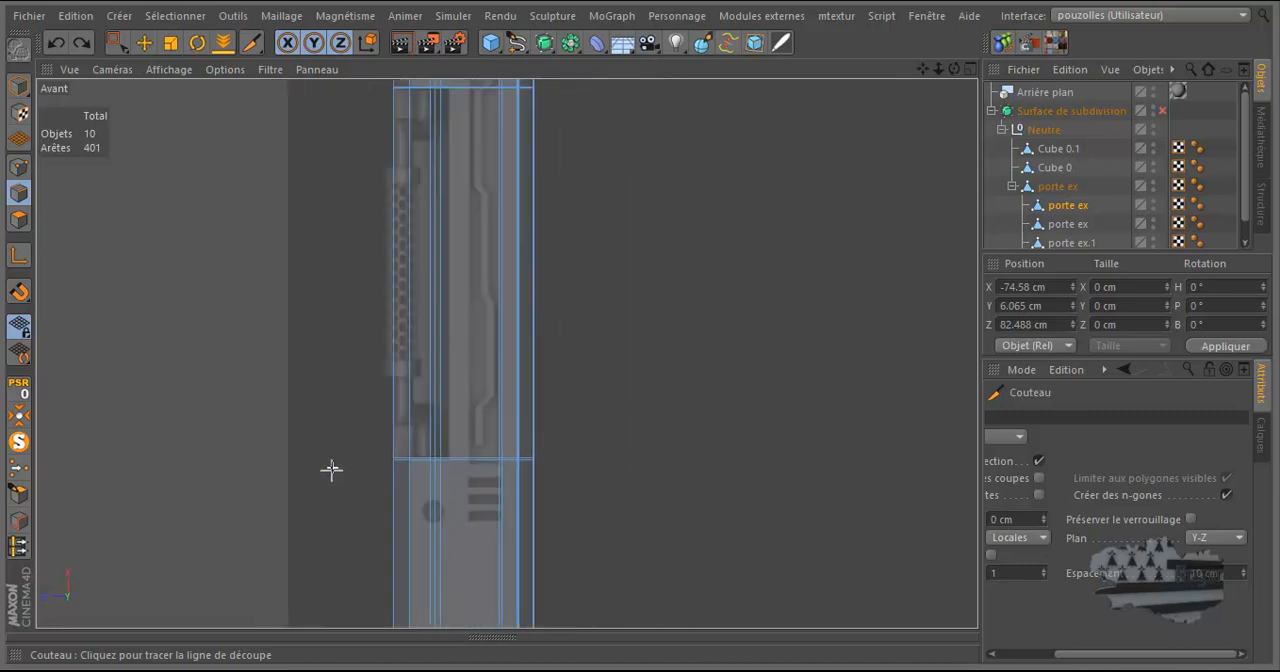
pyautogui.scroll(3, 477, 314)
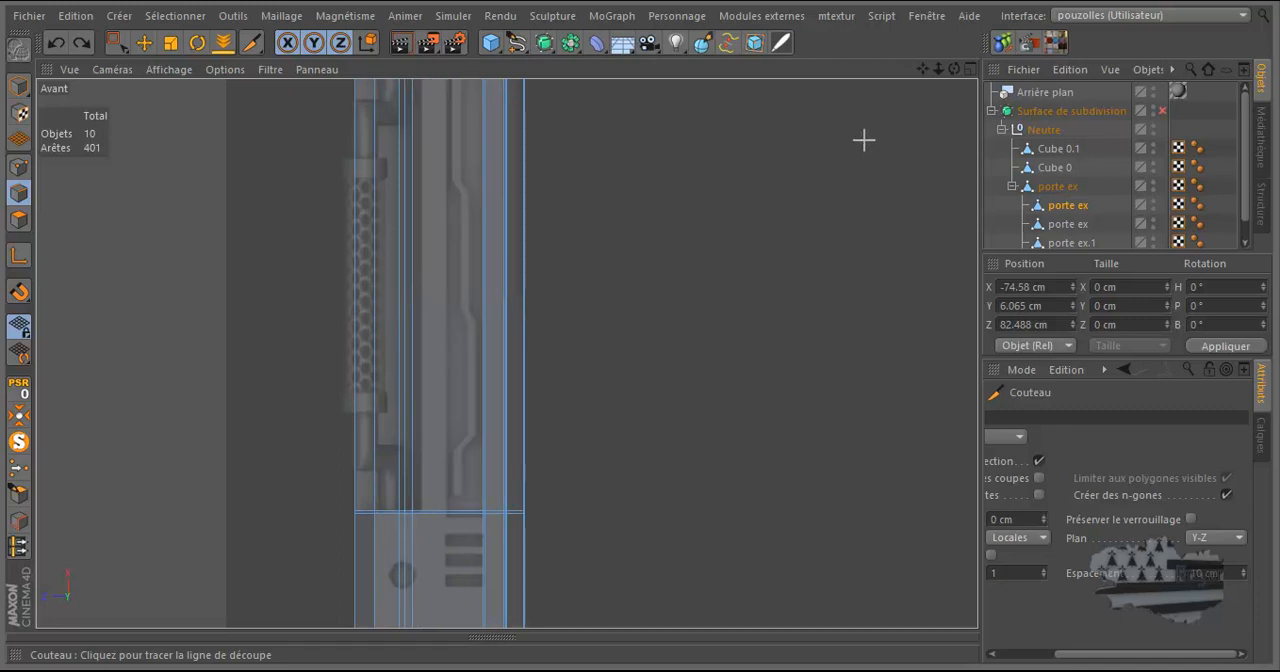
pyautogui.scroll(1, 683, 337)
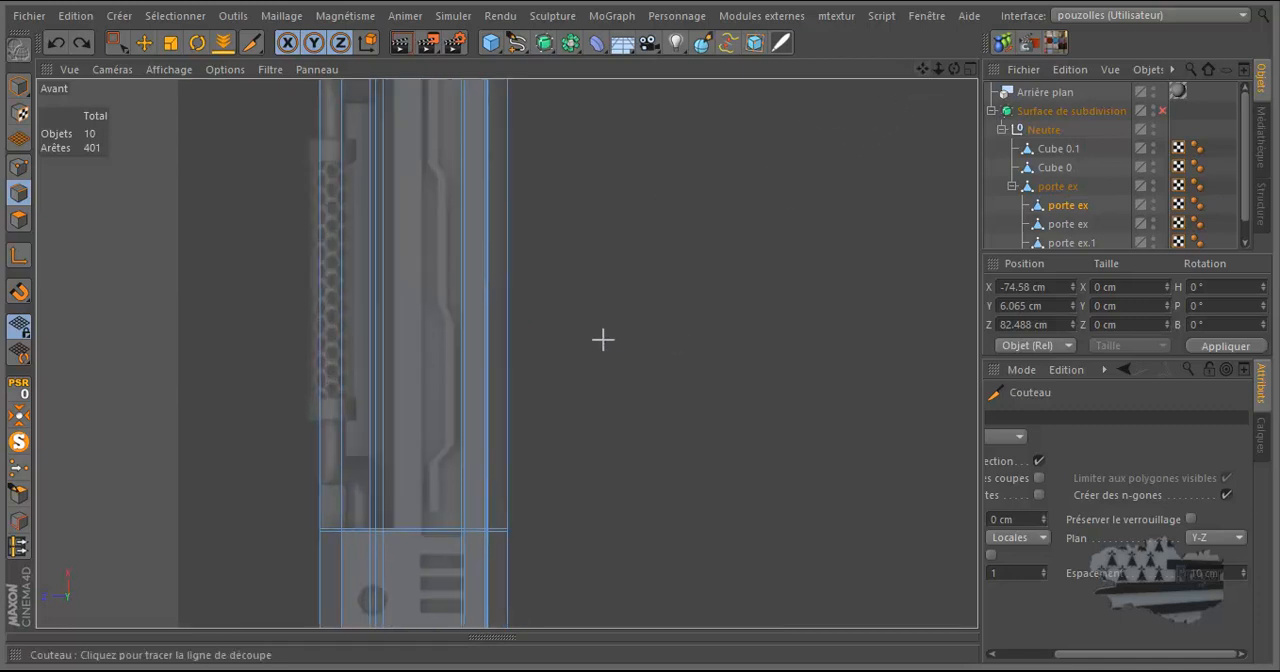
pyautogui.middleClick(566, 346)
pyautogui.middleClick(533, 449)
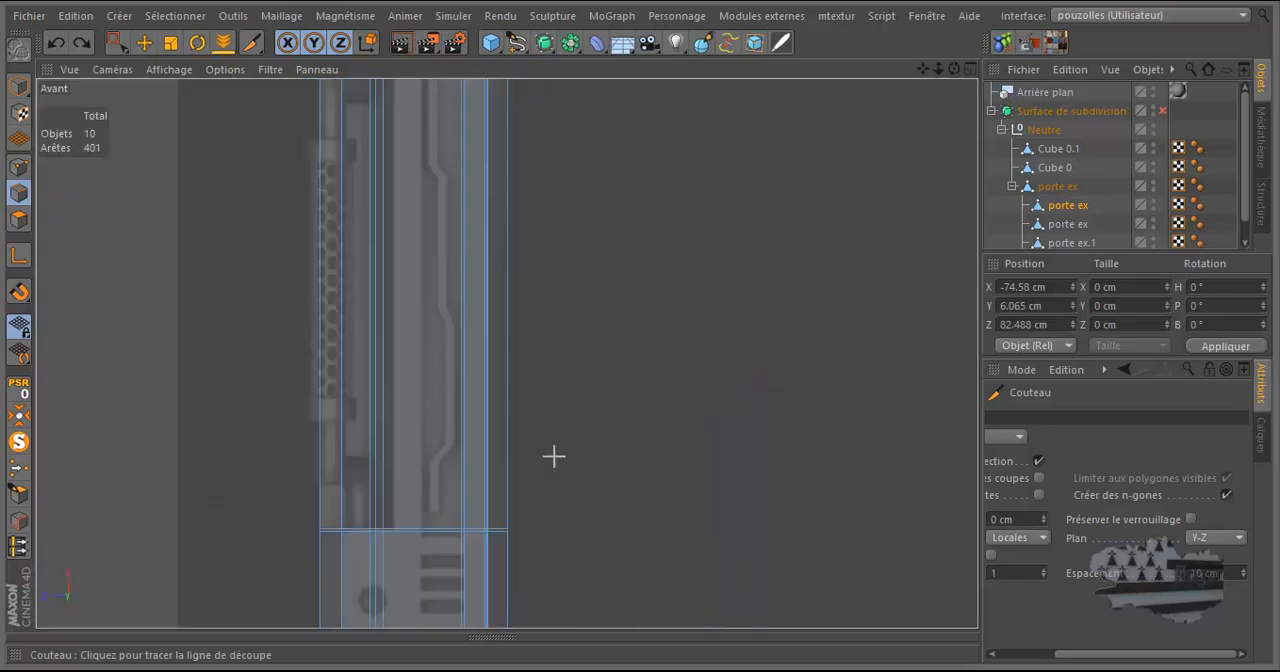
pyautogui.scroll(2, 448, 427)
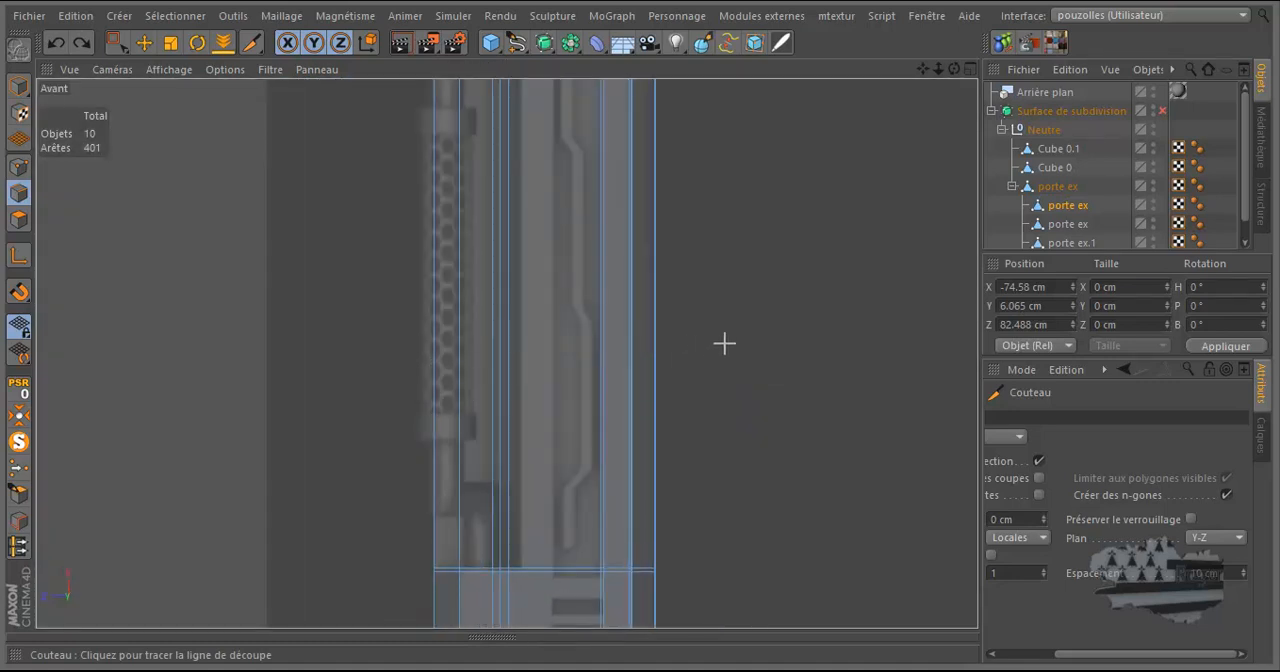
pyautogui.scroll(-2, 726, 343)
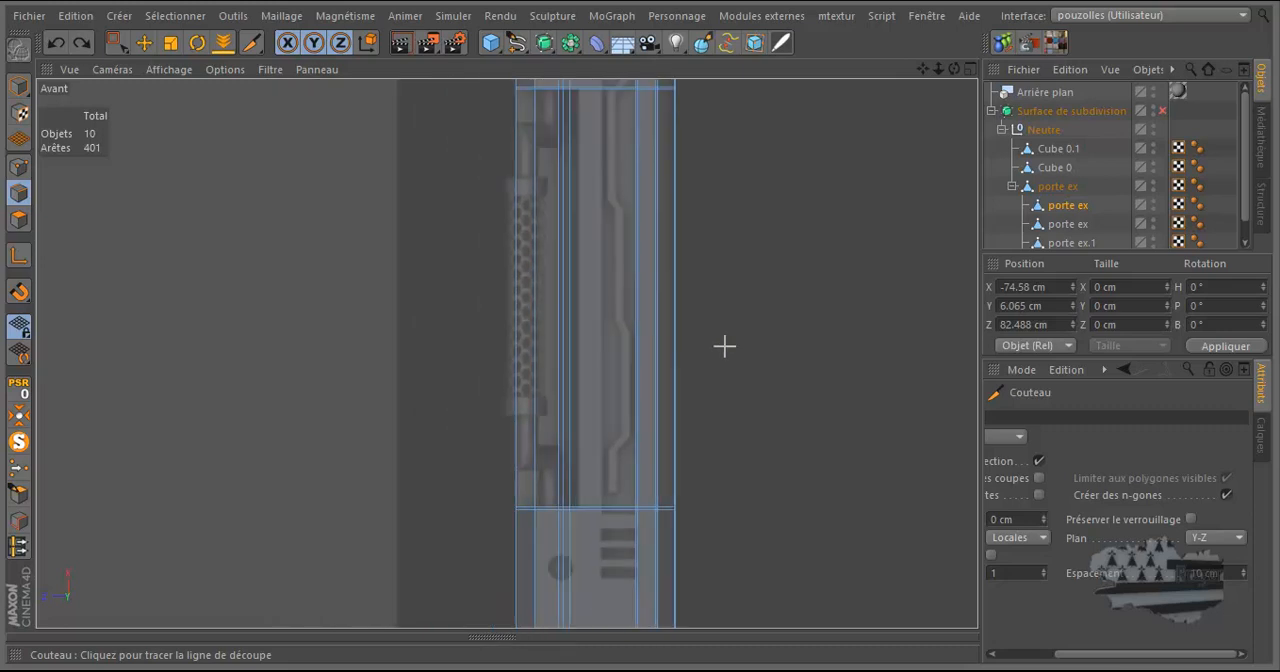
pyautogui.scroll(-2, 455, 415)
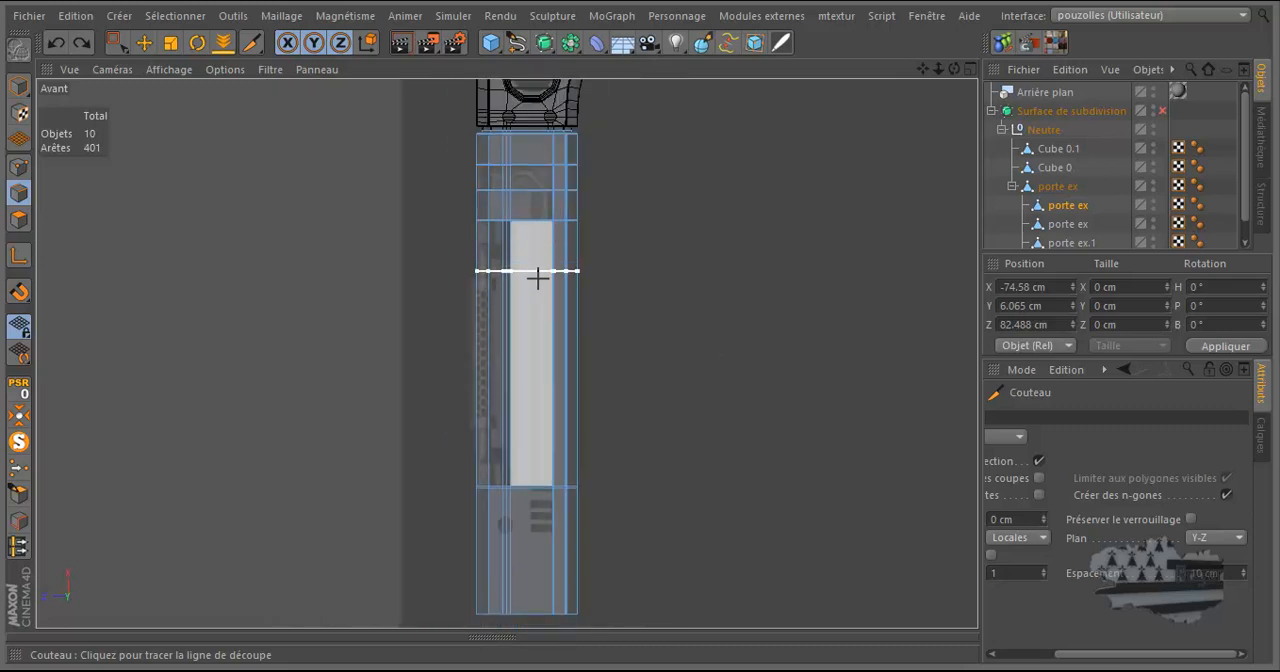
pyautogui.scroll(3, 538, 270)
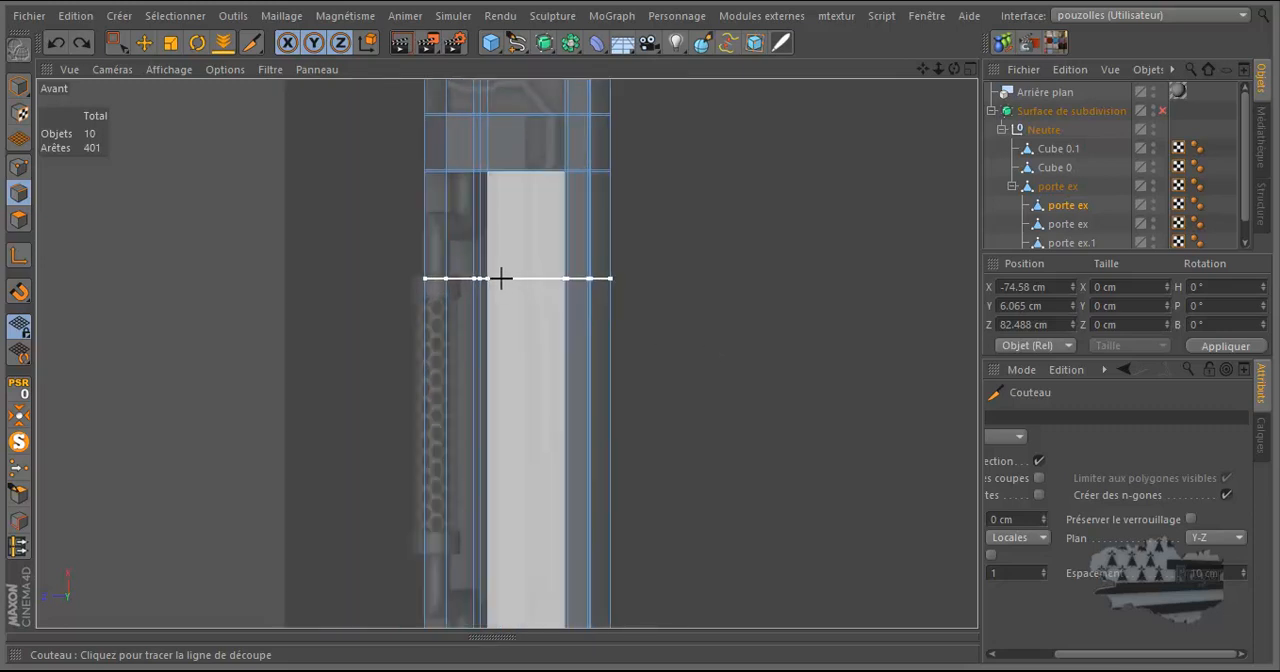
pyautogui.scroll(1, 474, 281)
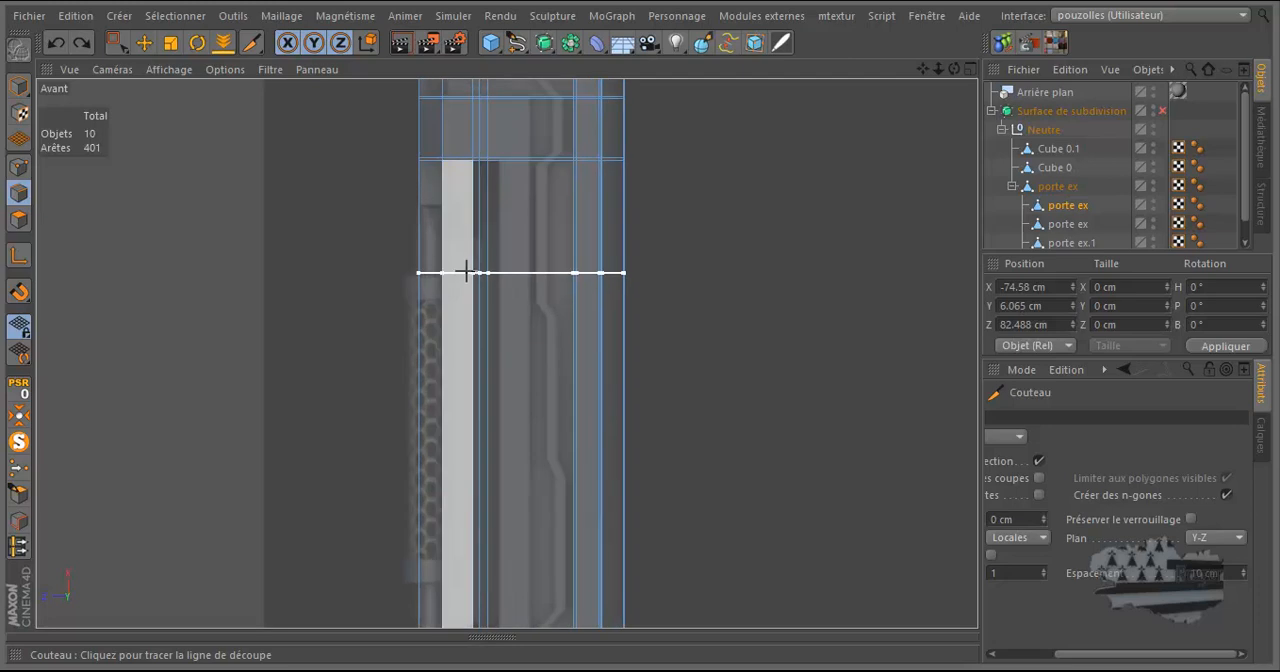
pyautogui.click(144, 41)
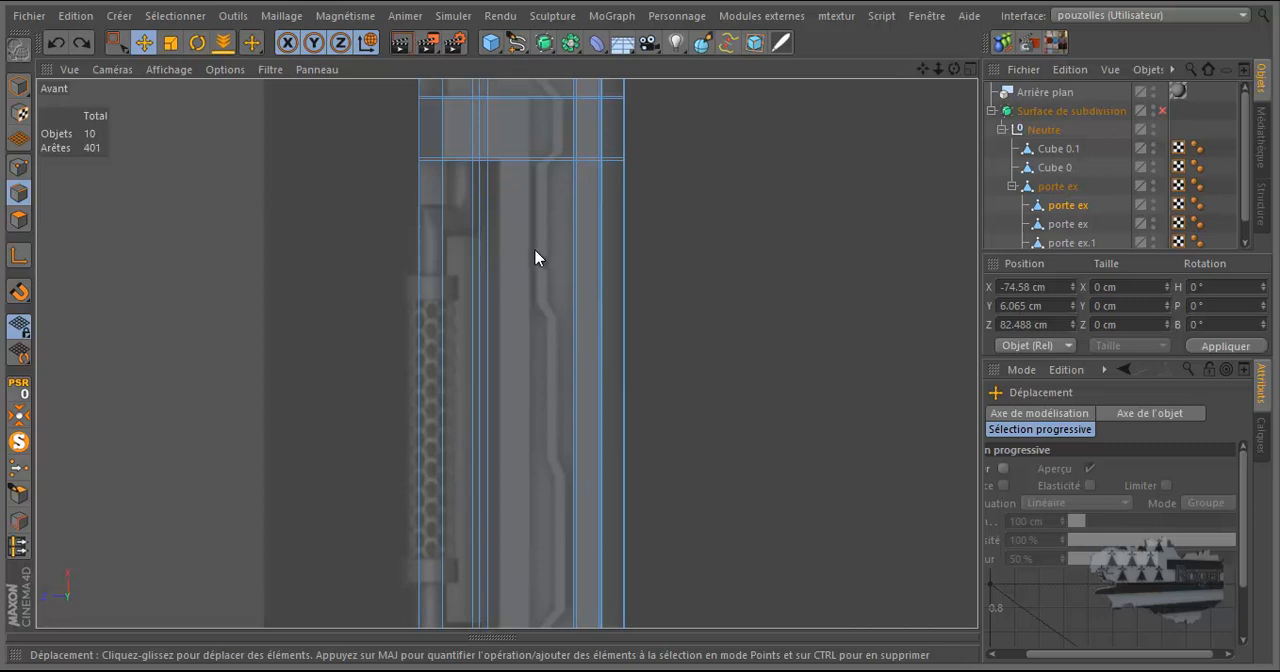
# Cut a close pair of lengthwise X-Y plane loops along the leg at the left ends of the reference vent slots.
pyautogui.scroll(-3, 534, 251)
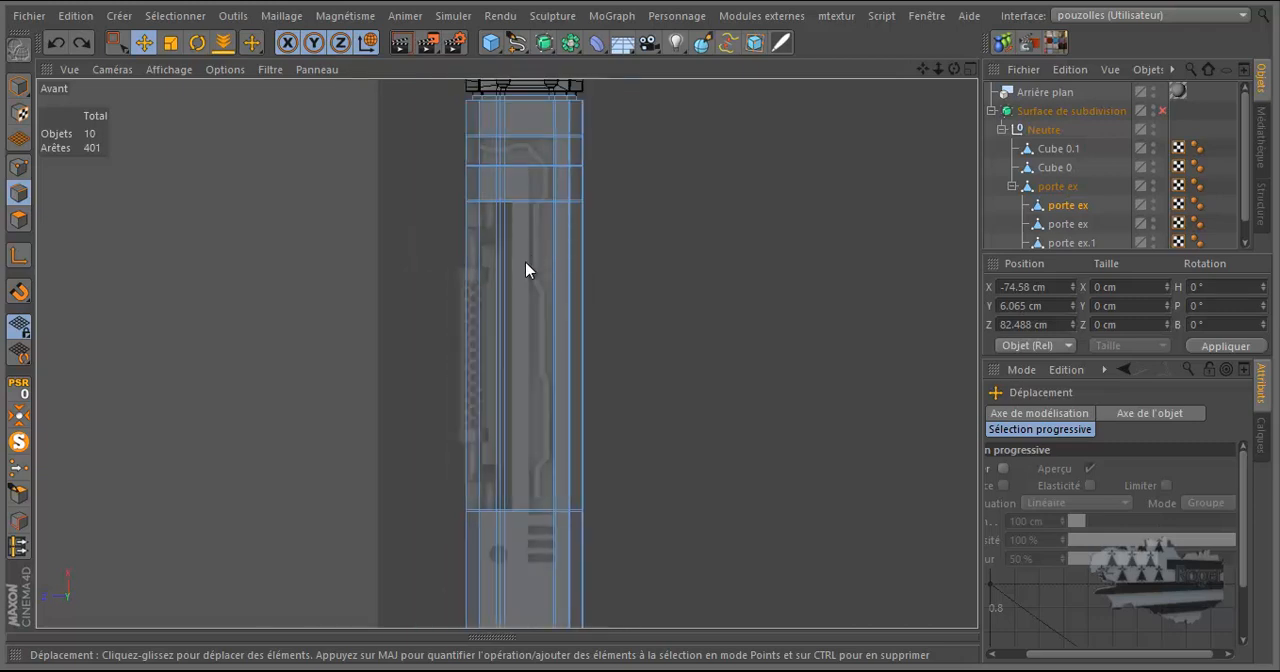
pyautogui.press('k')
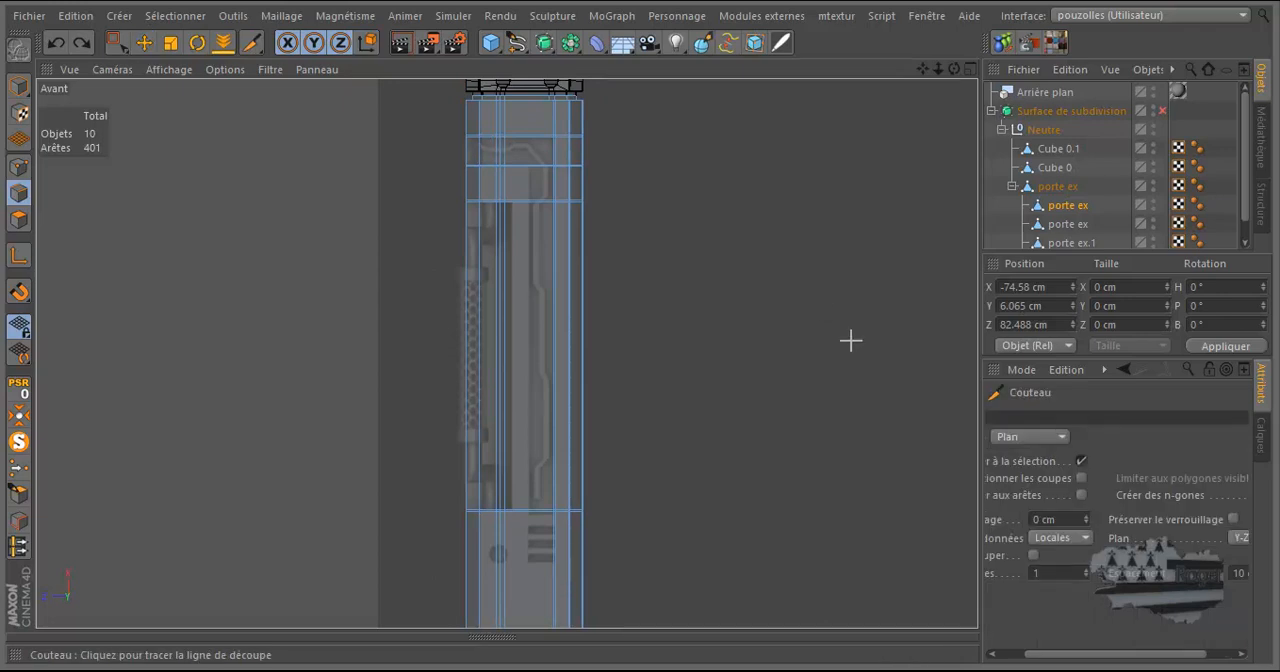
pyautogui.click(1237, 540)
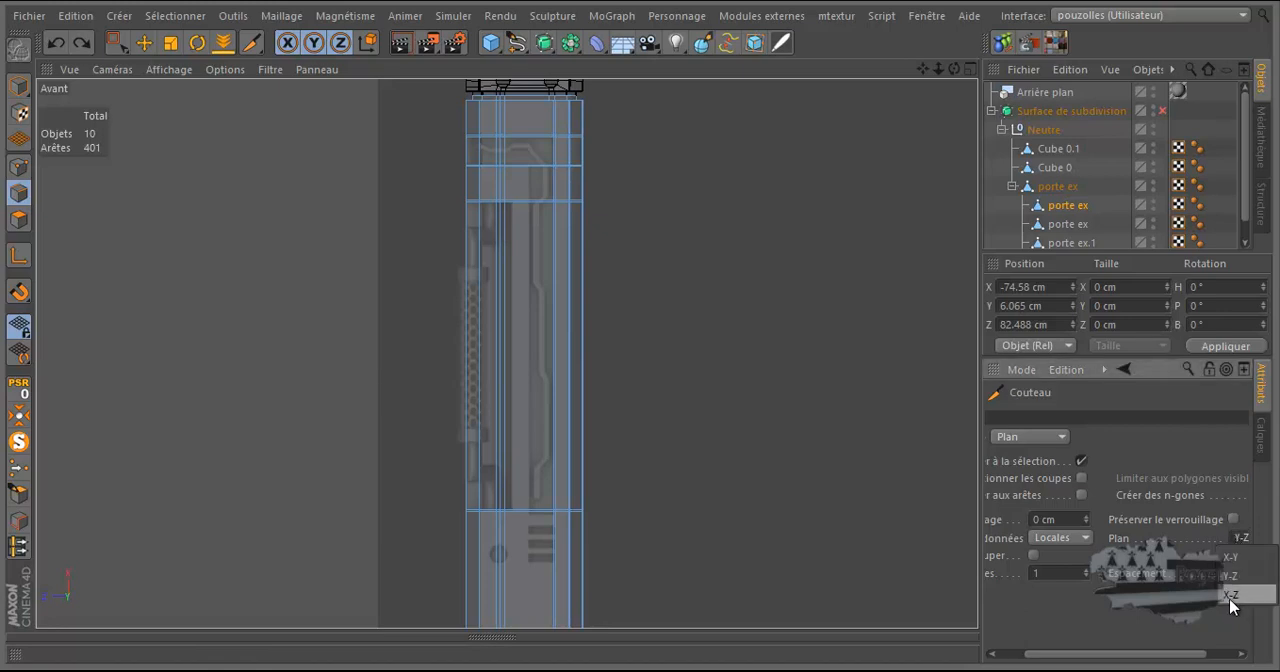
pyautogui.click(1231, 597)
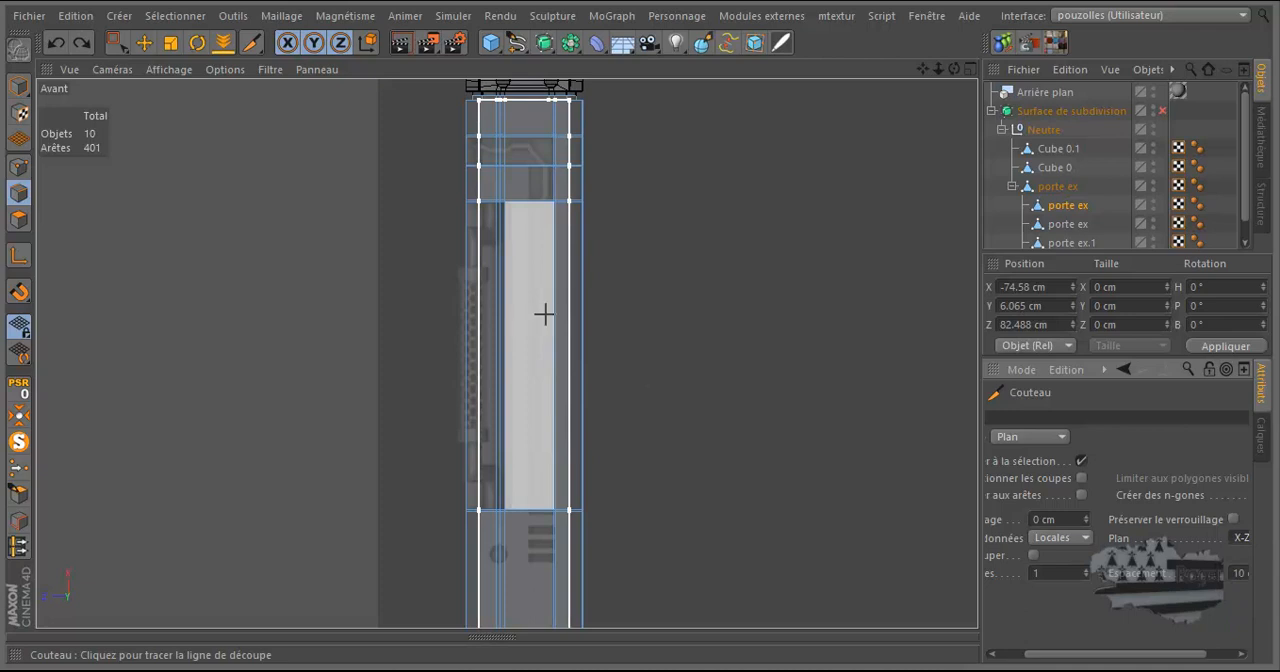
pyautogui.click(1241, 538)
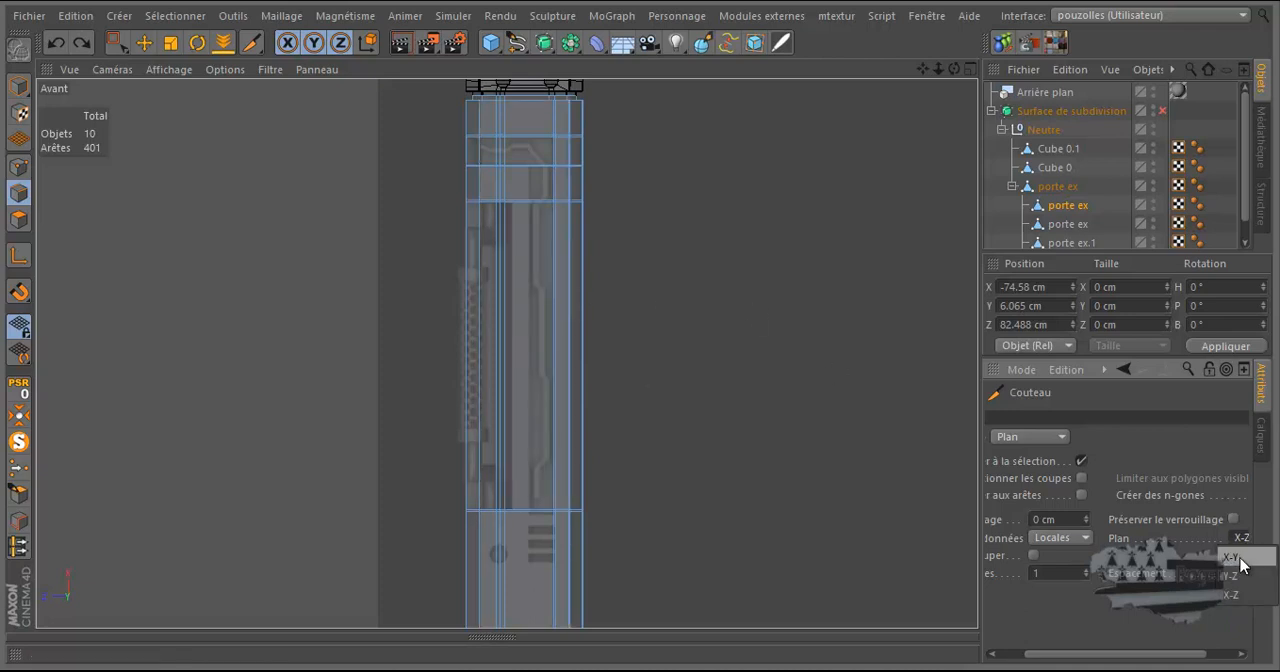
pyautogui.click(1236, 560)
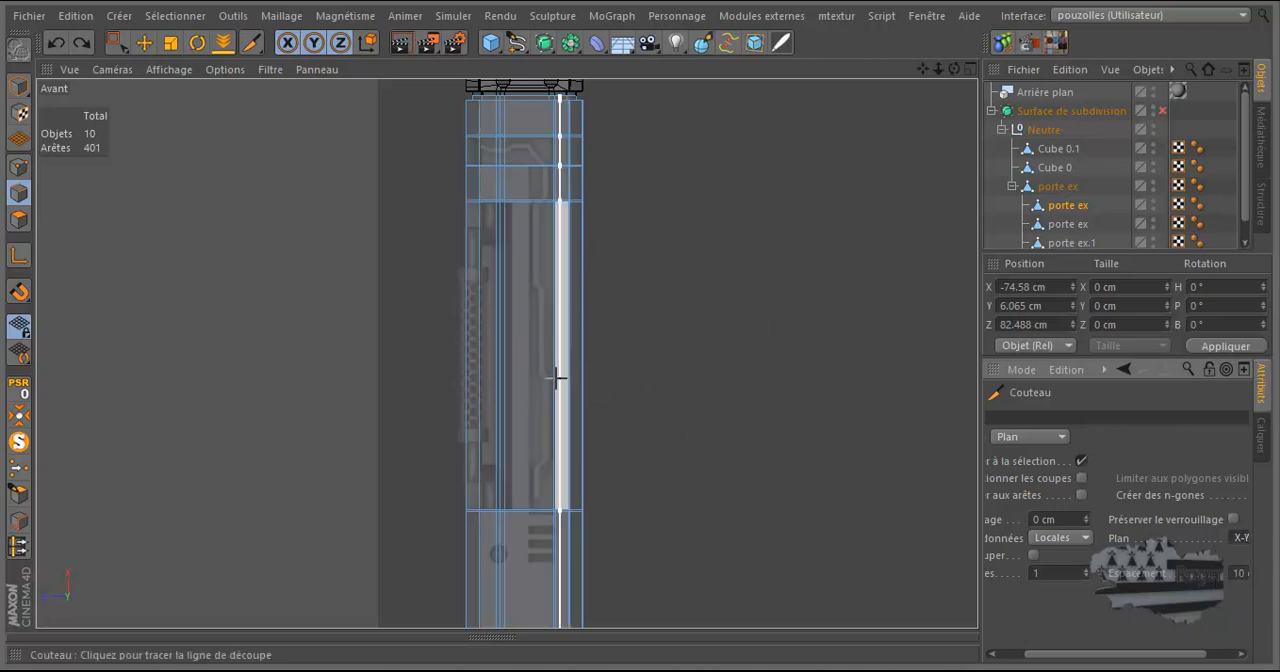
pyautogui.scroll(3, 530, 371)
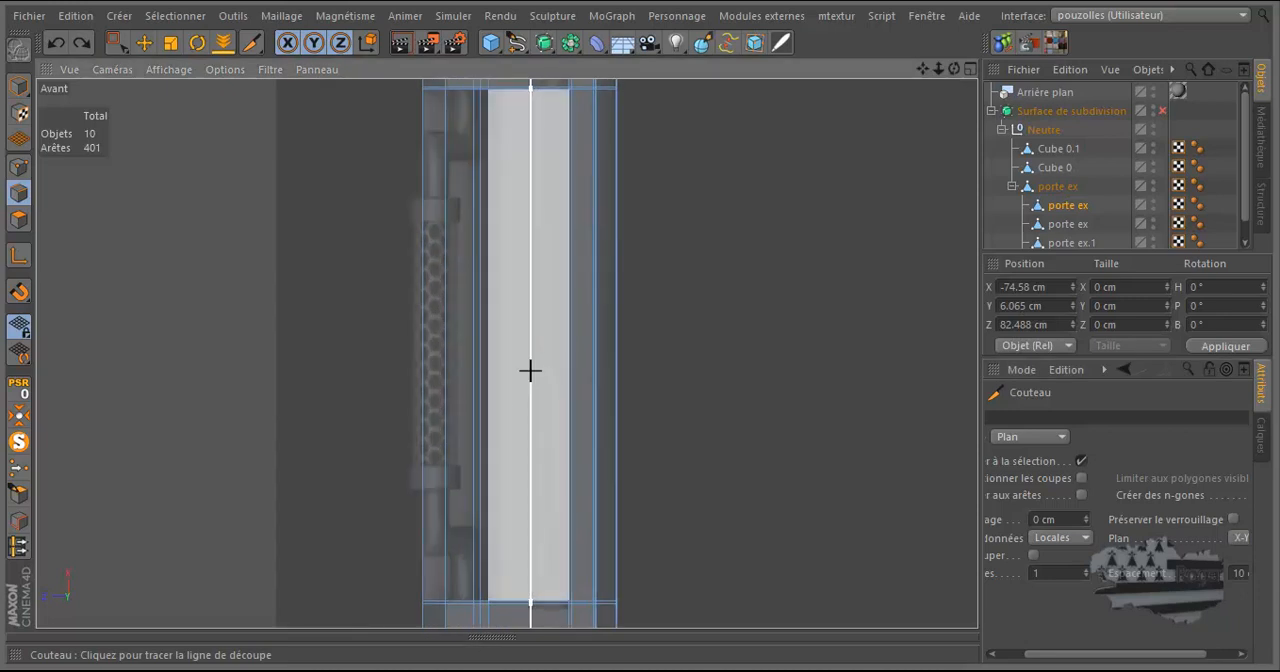
pyautogui.scroll(1, 532, 582)
pyautogui.scroll(-4, 537, 492)
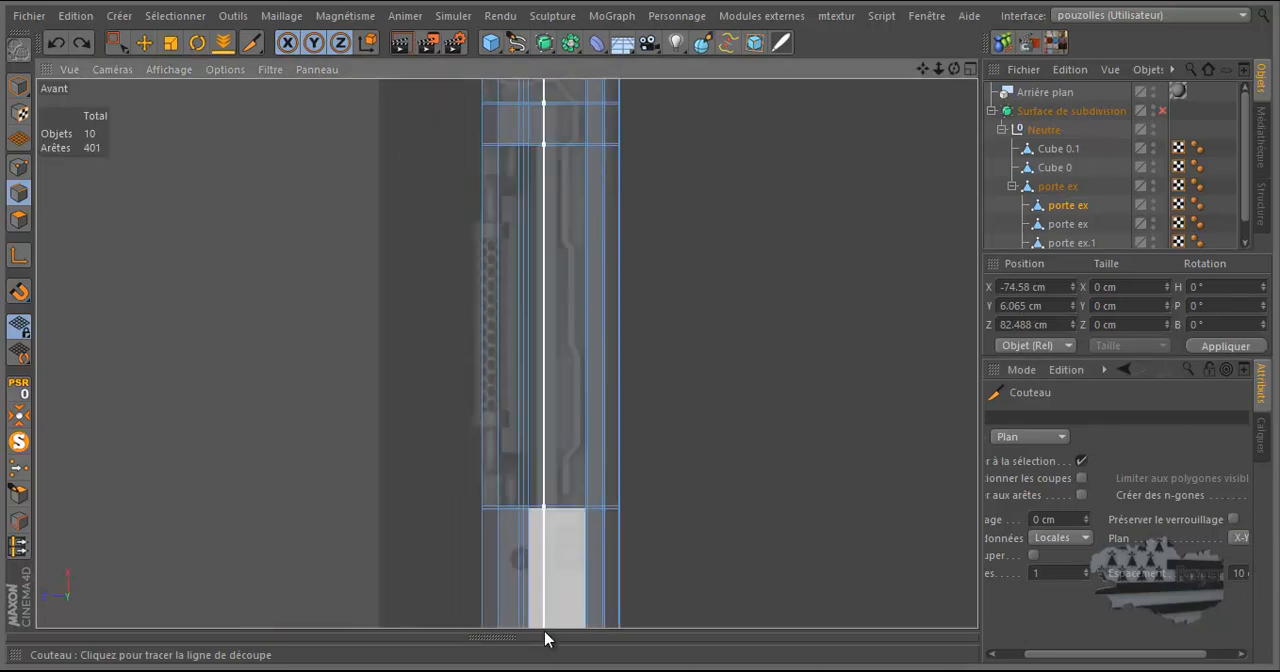
pyautogui.scroll(4, 555, 594)
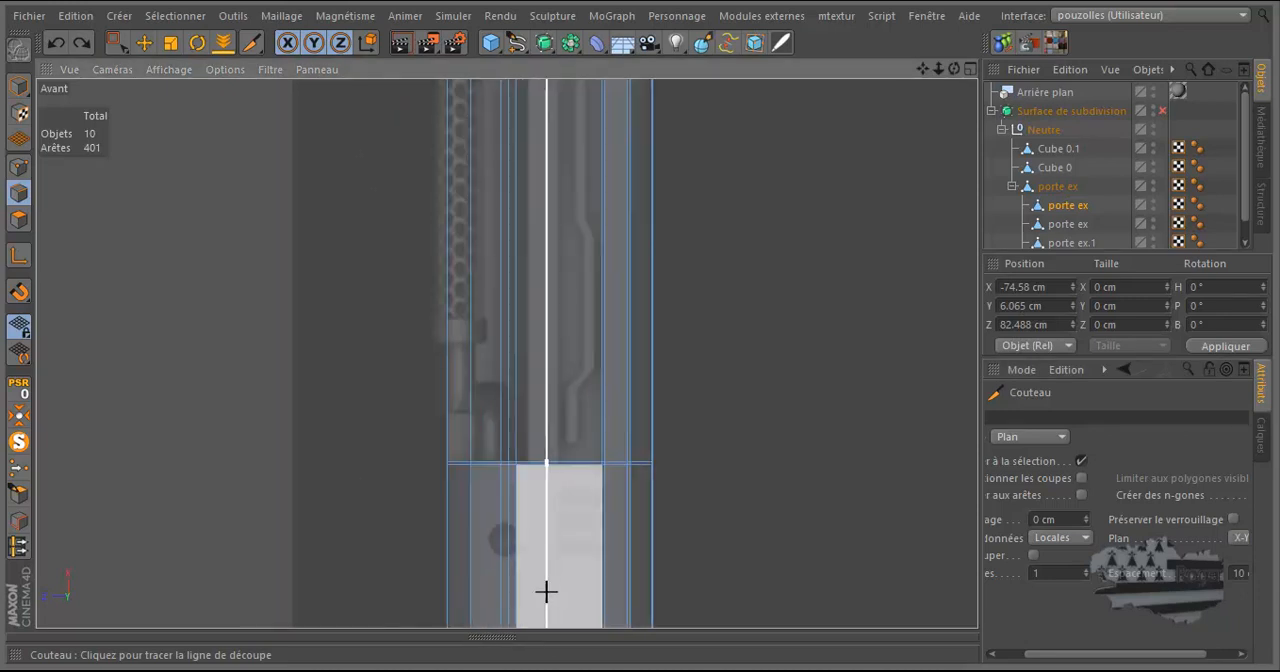
pyautogui.scroll(3, 547, 590)
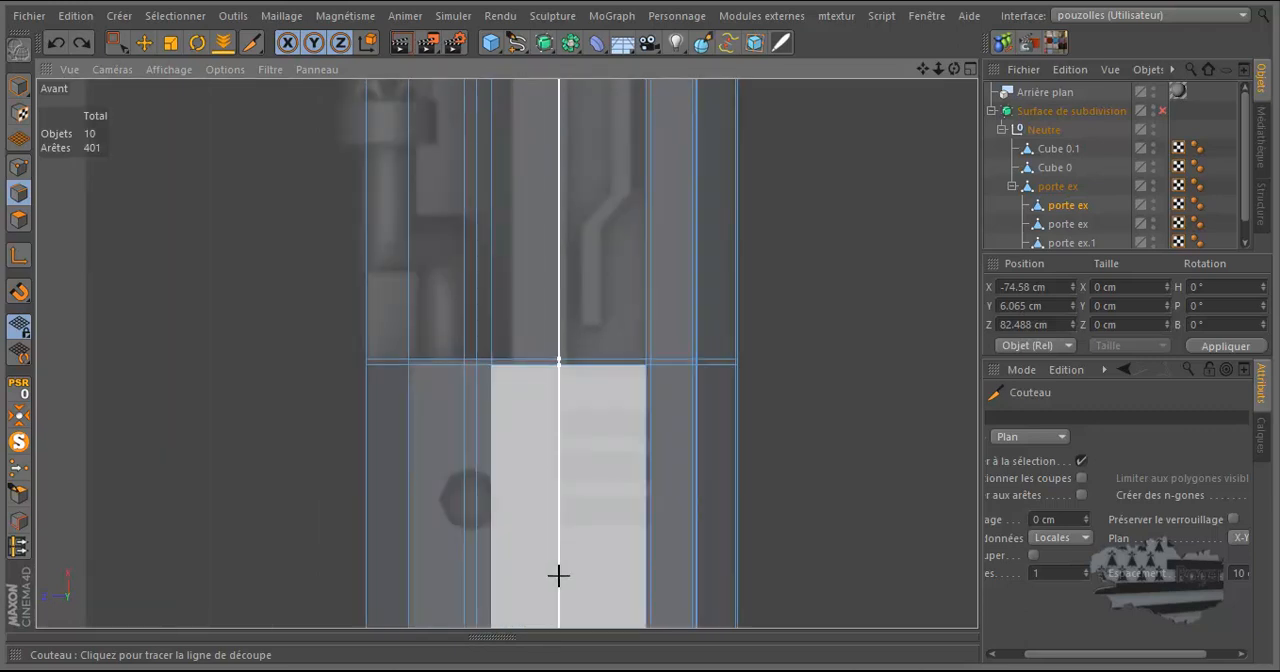
pyautogui.click(566, 576)
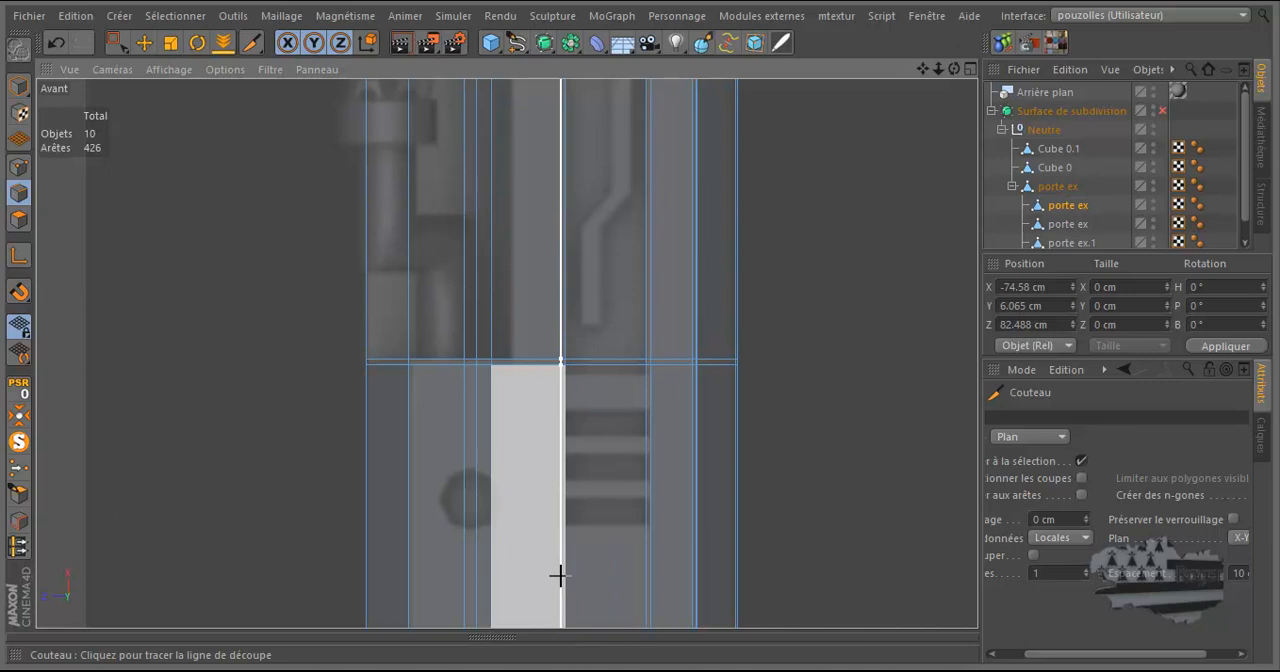
pyautogui.click(558, 575)
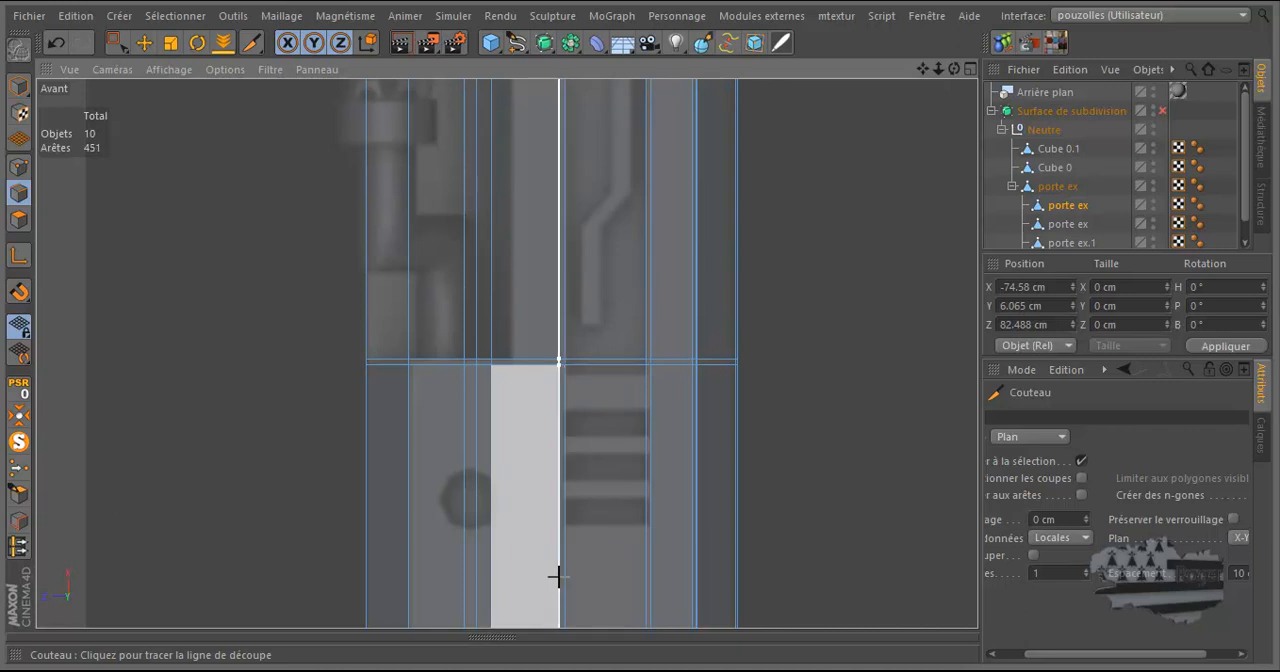
pyautogui.scroll(-3, 558, 580)
pyautogui.scroll(-2, 558, 582)
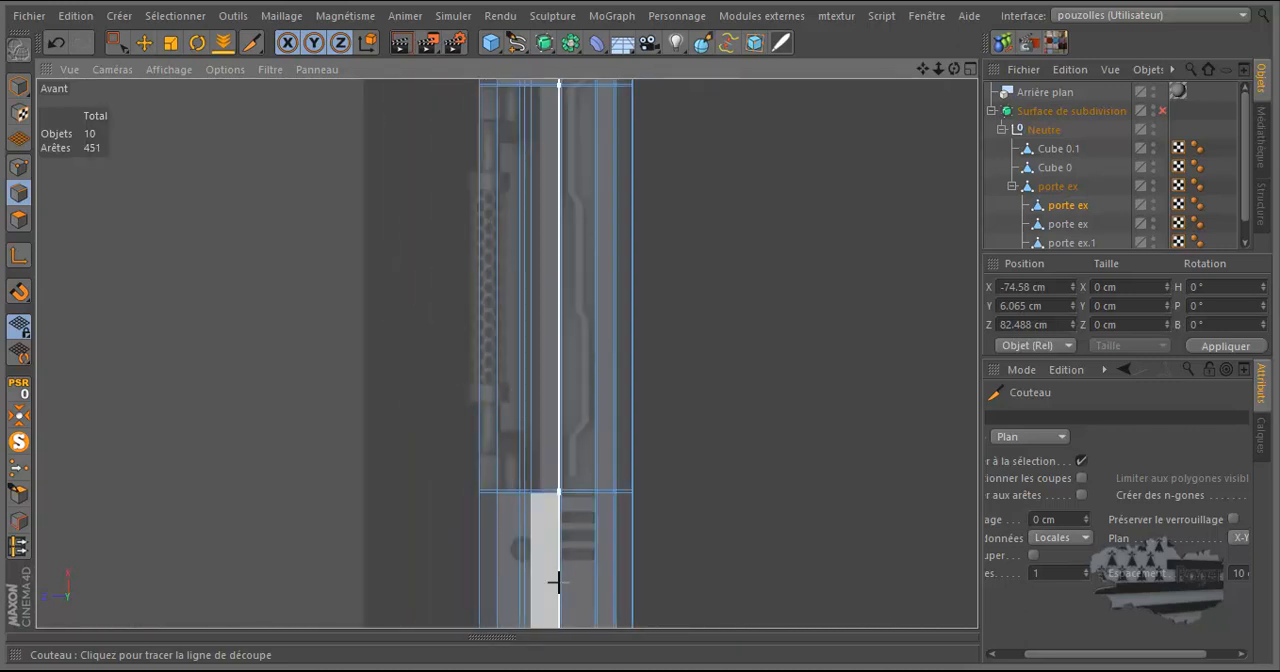
# Select the leg polygons between the recess cuts that cover the reference's zigzag groove and the outer edge beside it.
pyautogui.click(18, 219)
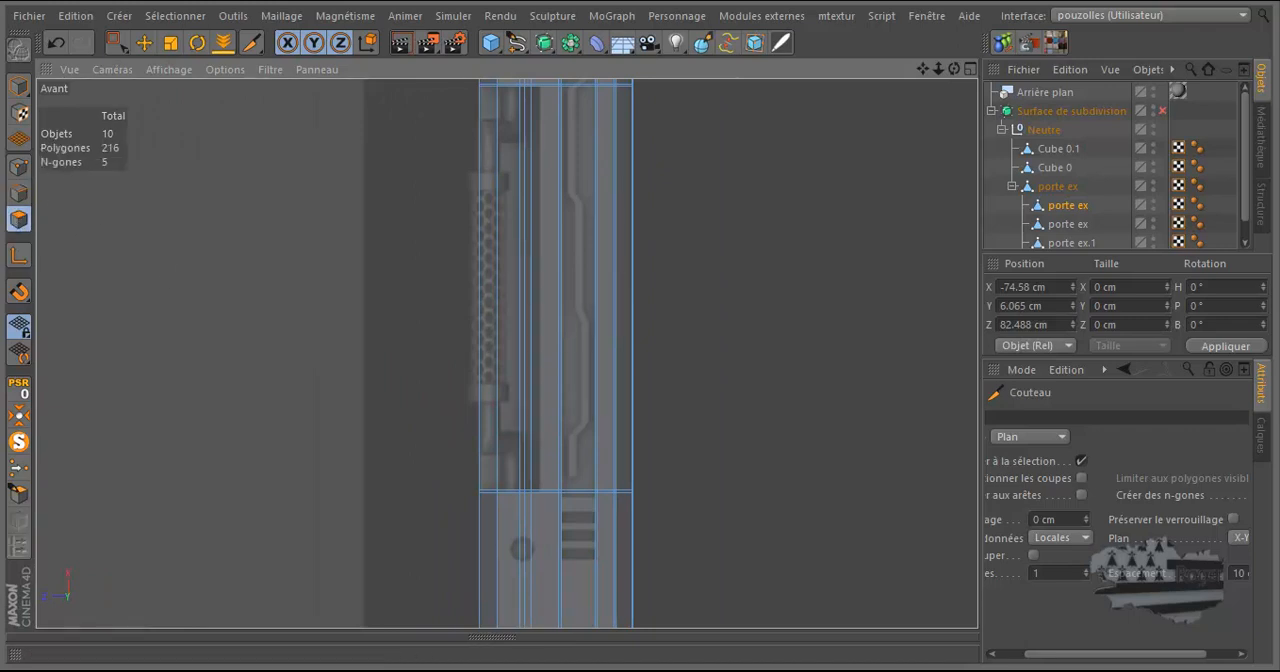
pyautogui.moveTo(116, 42); pyautogui.dragTo(163, 68)
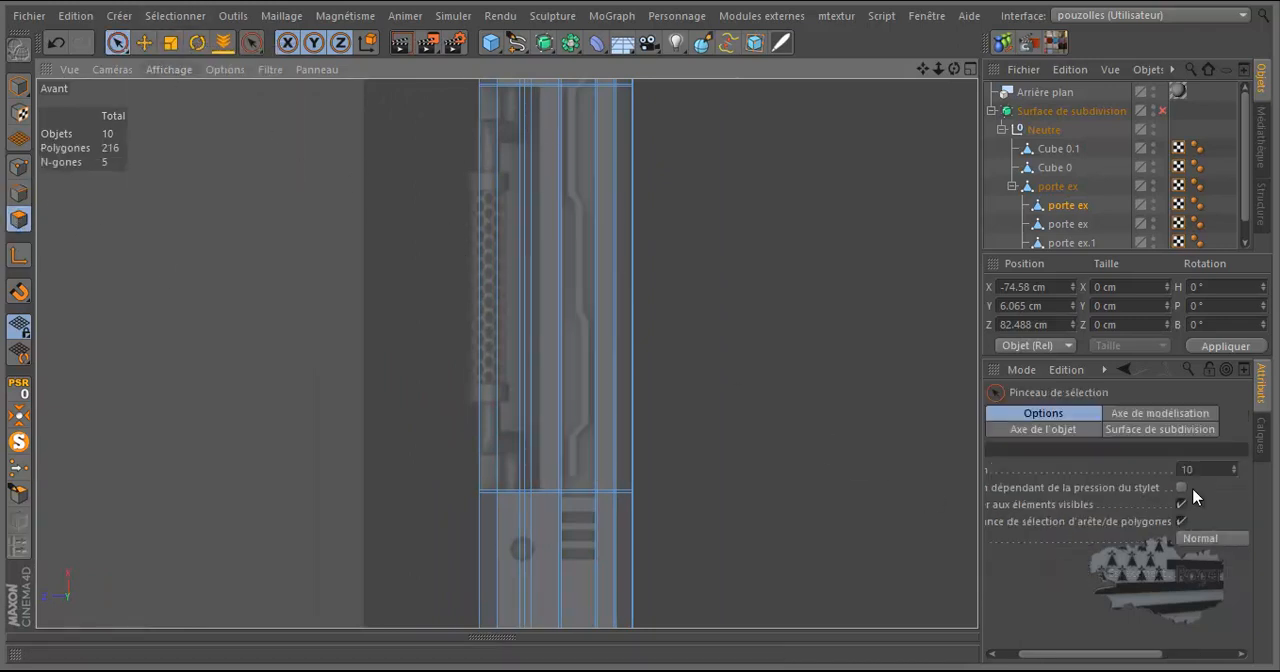
pyautogui.click(588, 300)
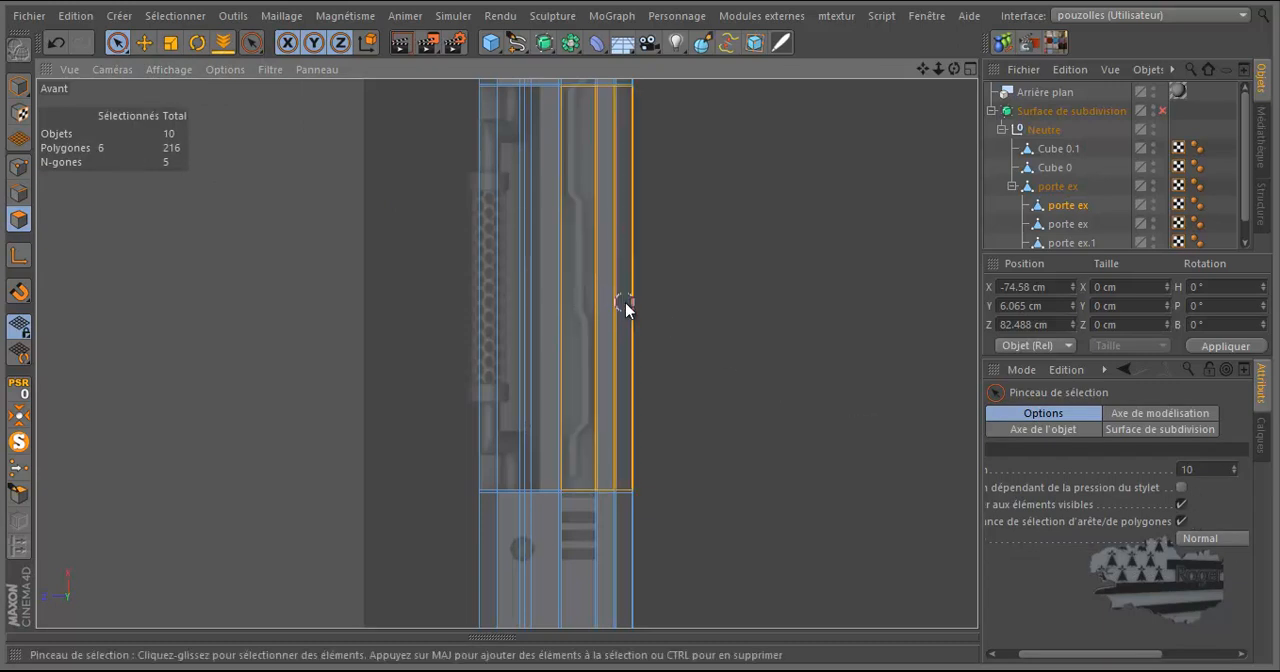
# In the Gauche view, select the two long polygons below the upper recess cuts, over the dark recess and adjoining mesh tube.
pyautogui.middleClick(475, 346)
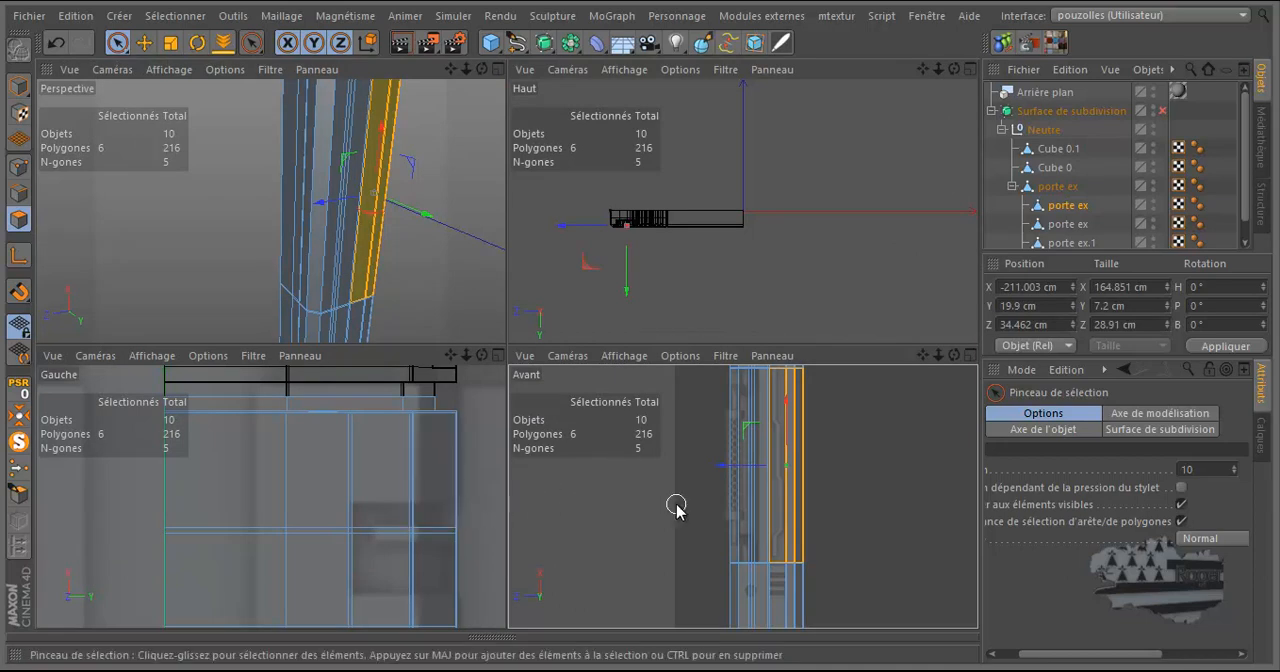
pyautogui.middleClick(440, 505)
pyautogui.scroll(-2, 490, 285)
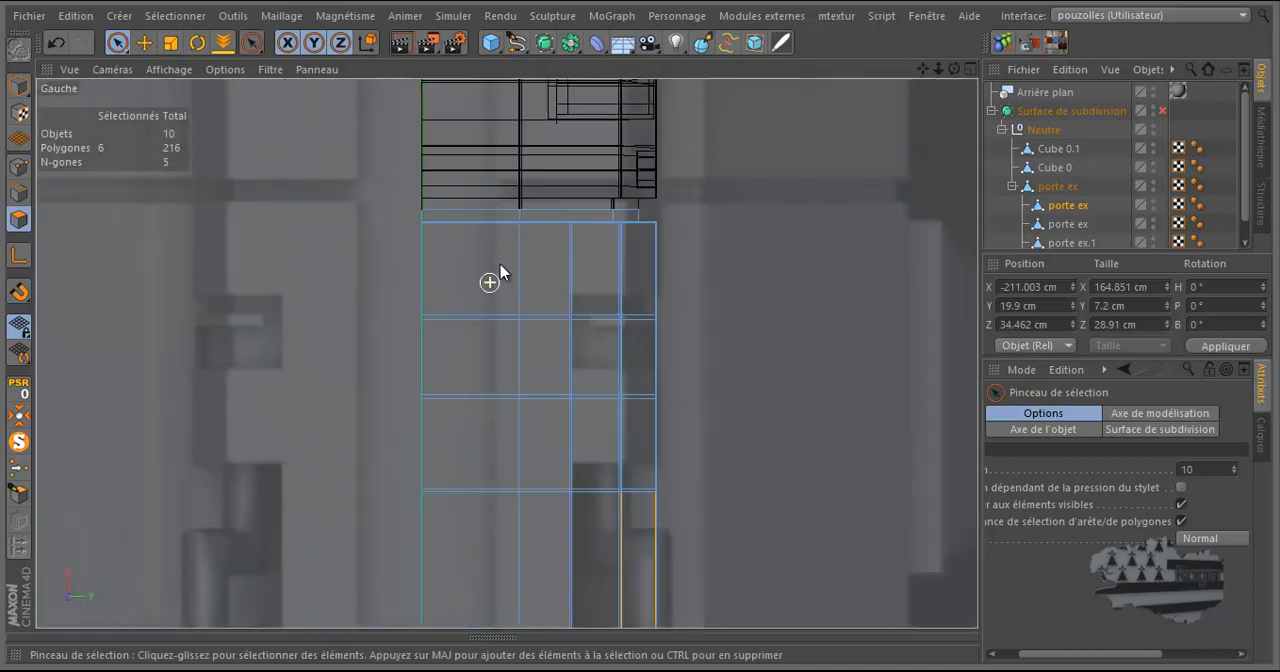
pyautogui.scroll(-3, 498, 275)
pyautogui.scroll(3, 594, 445)
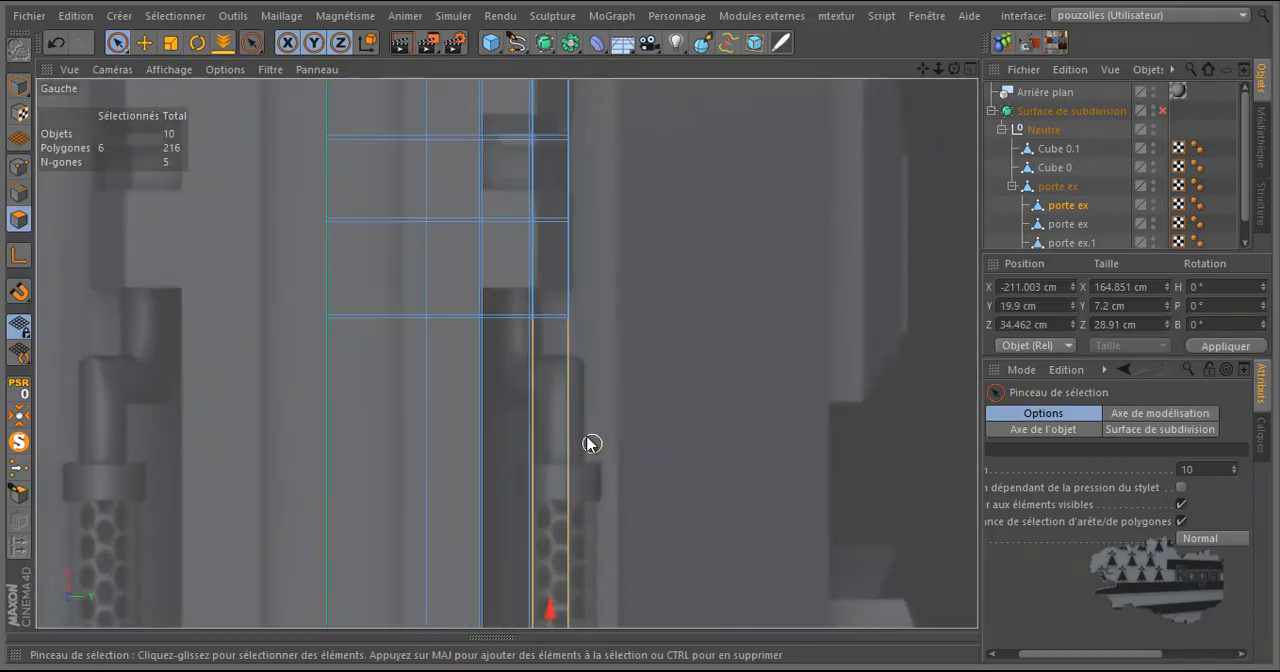
pyautogui.click(535, 396)
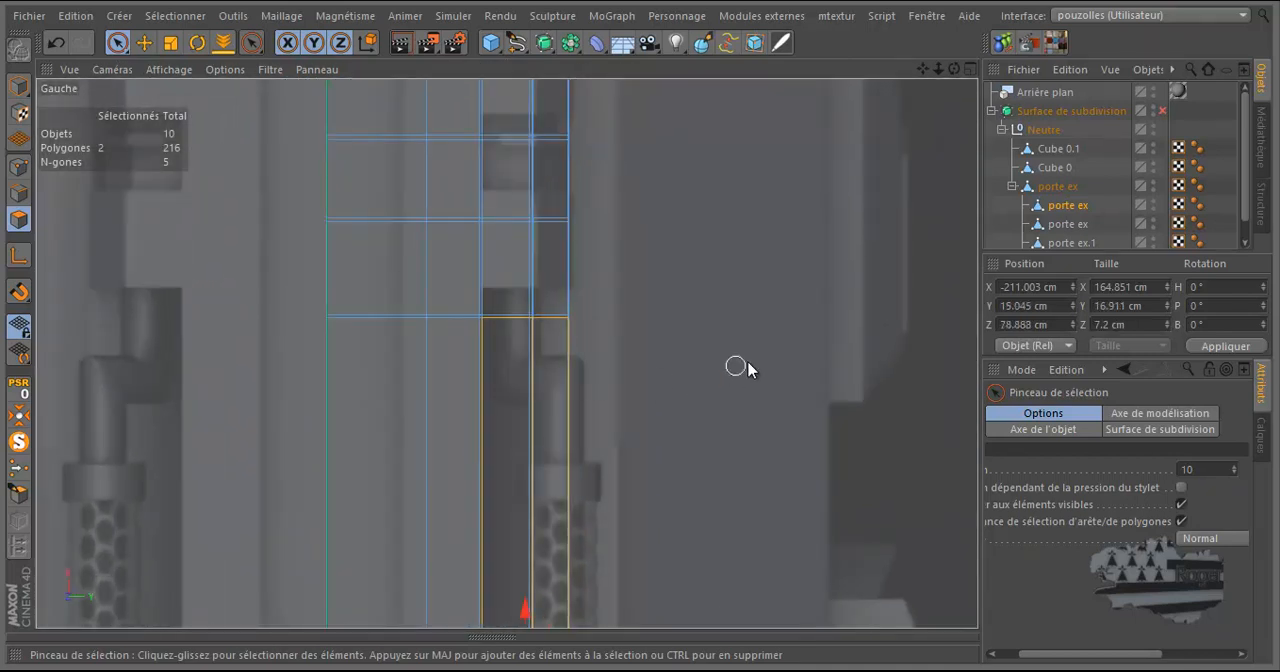
# Extrude the two selected long corner polygons of the leg inward with an offset of about -8.4 cm.
pyautogui.scroll(3, 553, 410)
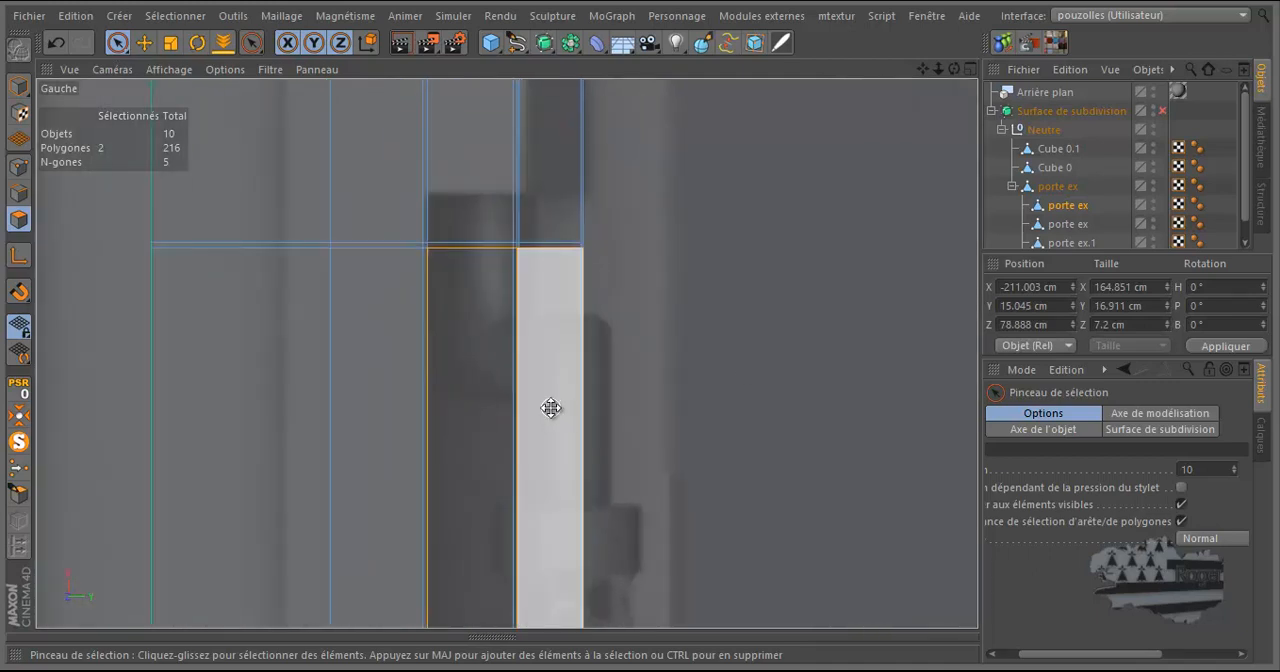
pyautogui.middleClick(551, 408)
pyautogui.middleClick(463, 299)
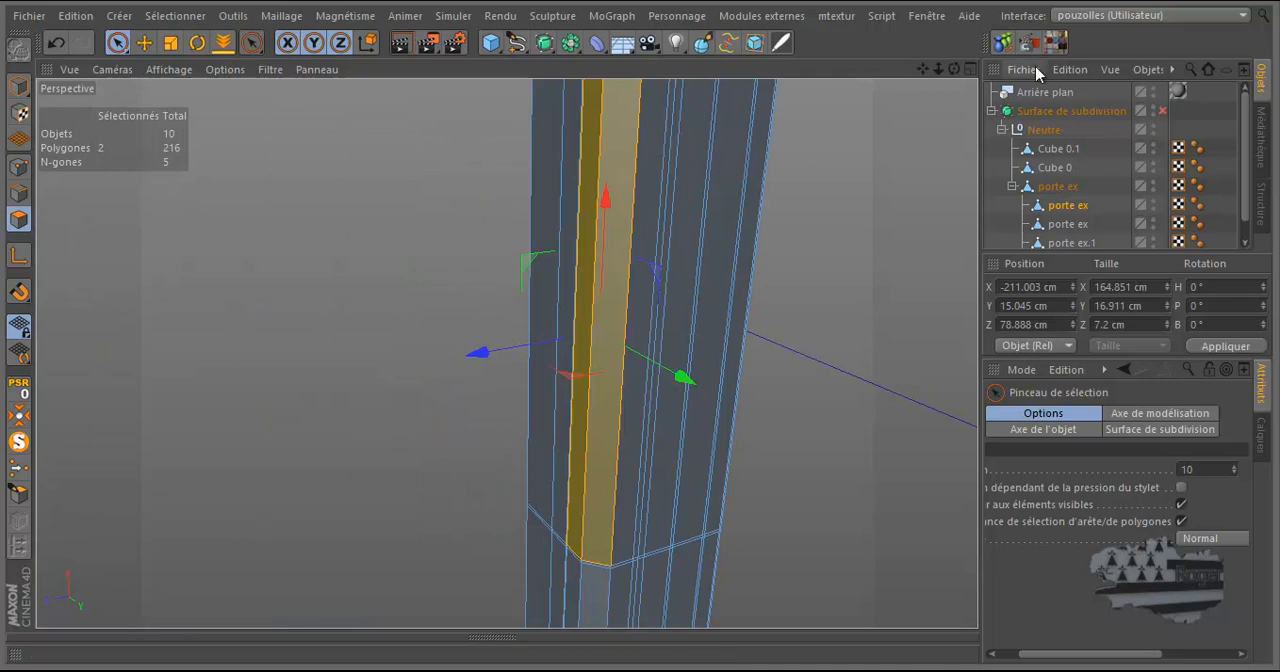
pyautogui.moveTo(954, 69); pyautogui.dragTo(640, 324)
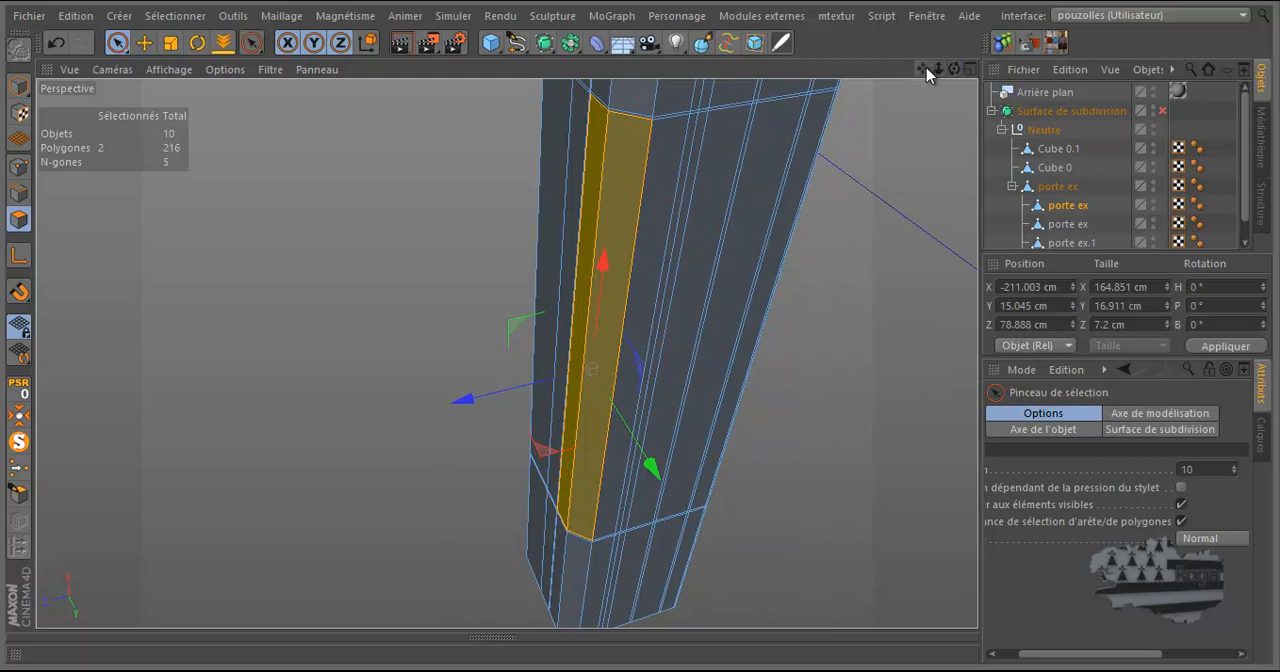
pyautogui.moveTo(923, 69); pyautogui.dragTo(641, 334)
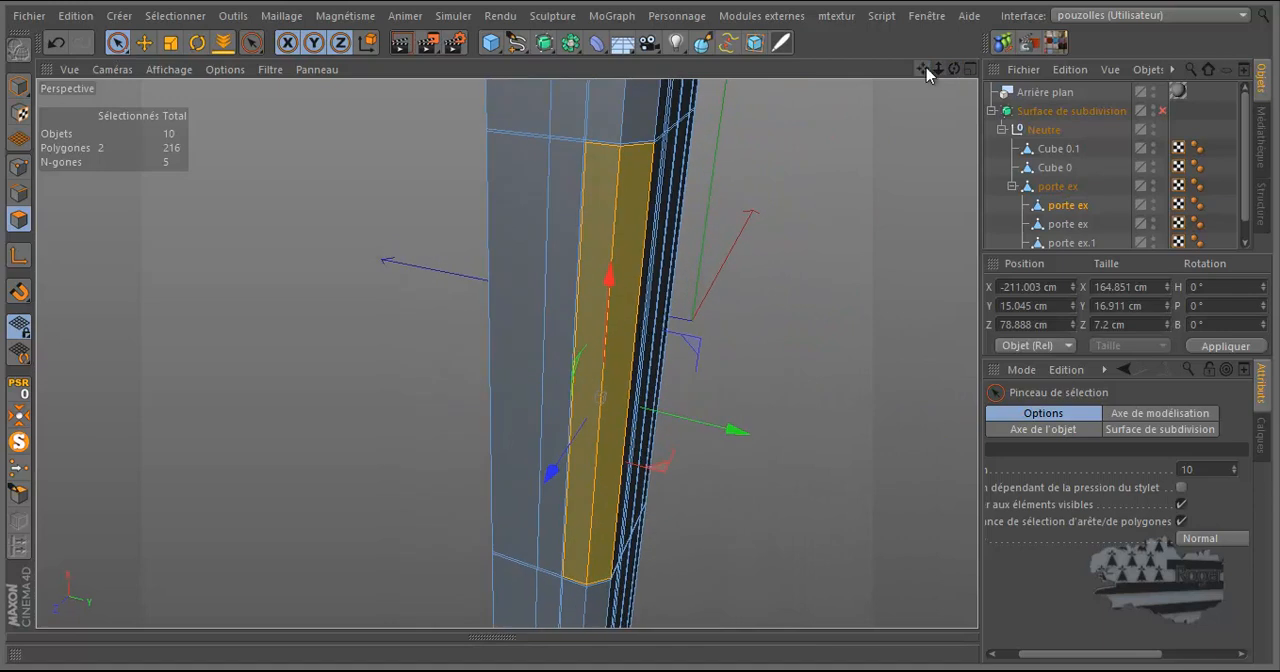
pyautogui.moveTo(955, 73); pyautogui.dragTo(640, 333)
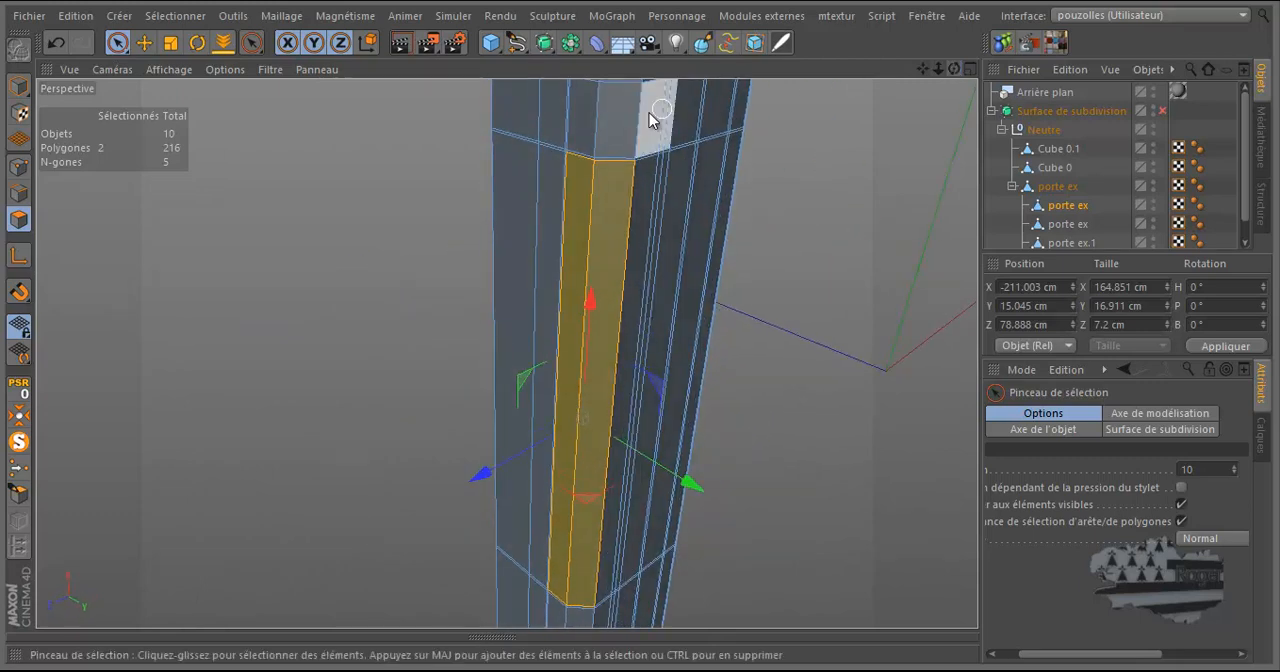
pyautogui.rightClick(320, 182)
pyautogui.click(366, 322)
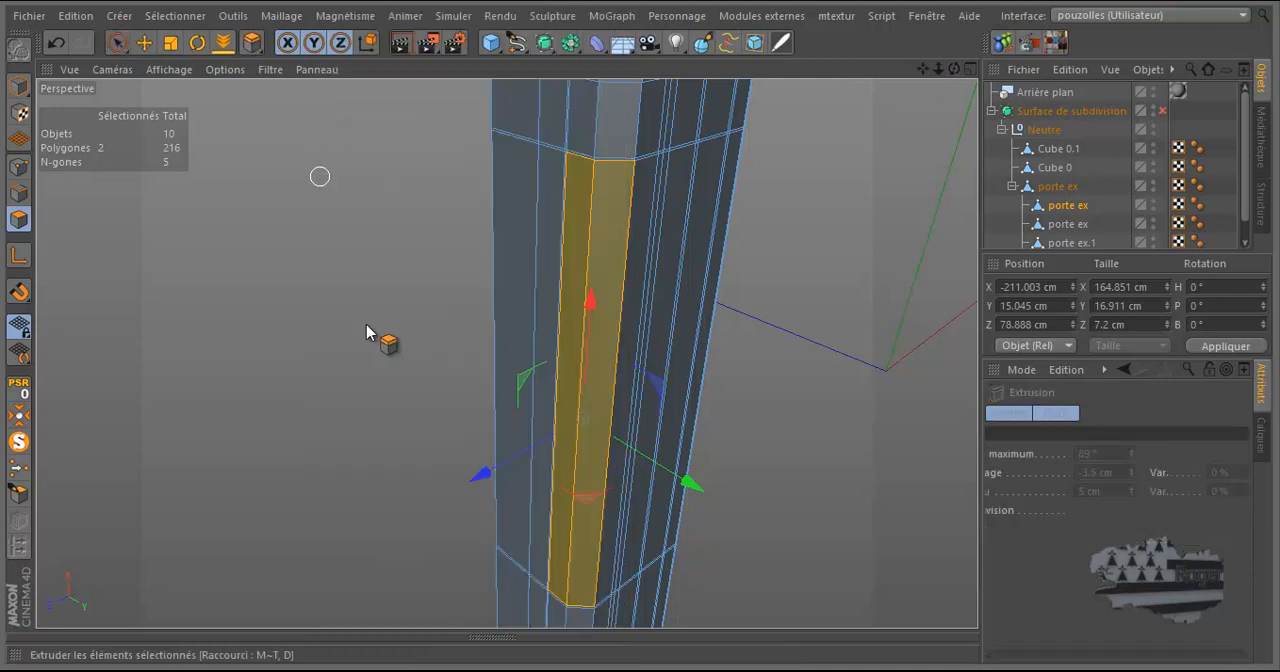
pyautogui.moveTo(955, 68); pyautogui.dragTo(905, 150)
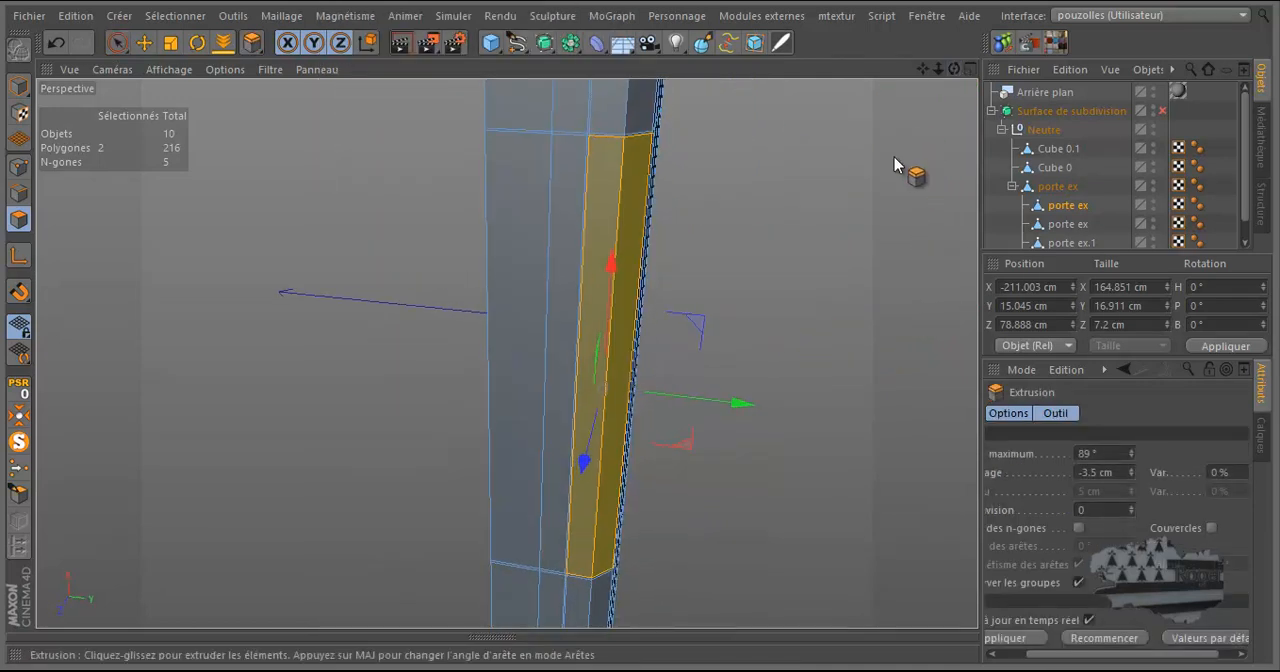
pyautogui.moveTo(640, 330); pyautogui.dragTo(640, 333)
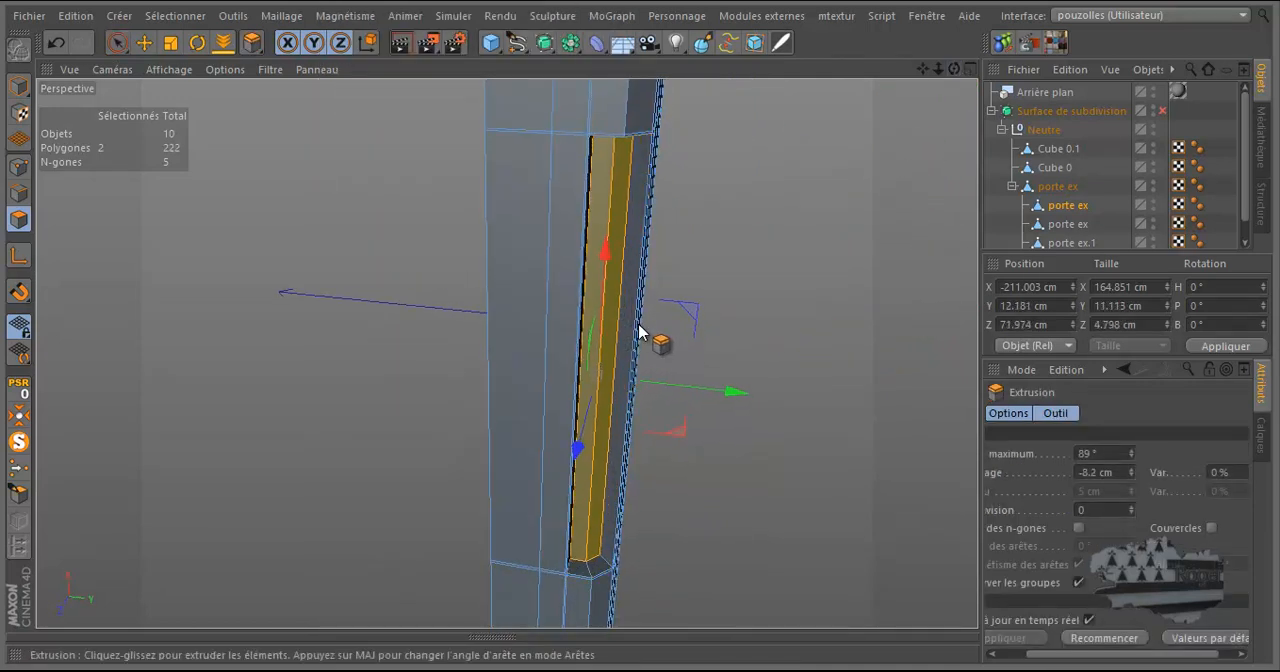
pyautogui.moveTo(957, 70); pyautogui.dragTo(641, 332)
# Check the inward extrusion against the reference in the Avant view and undo it.
pyautogui.middleClick(711, 294)
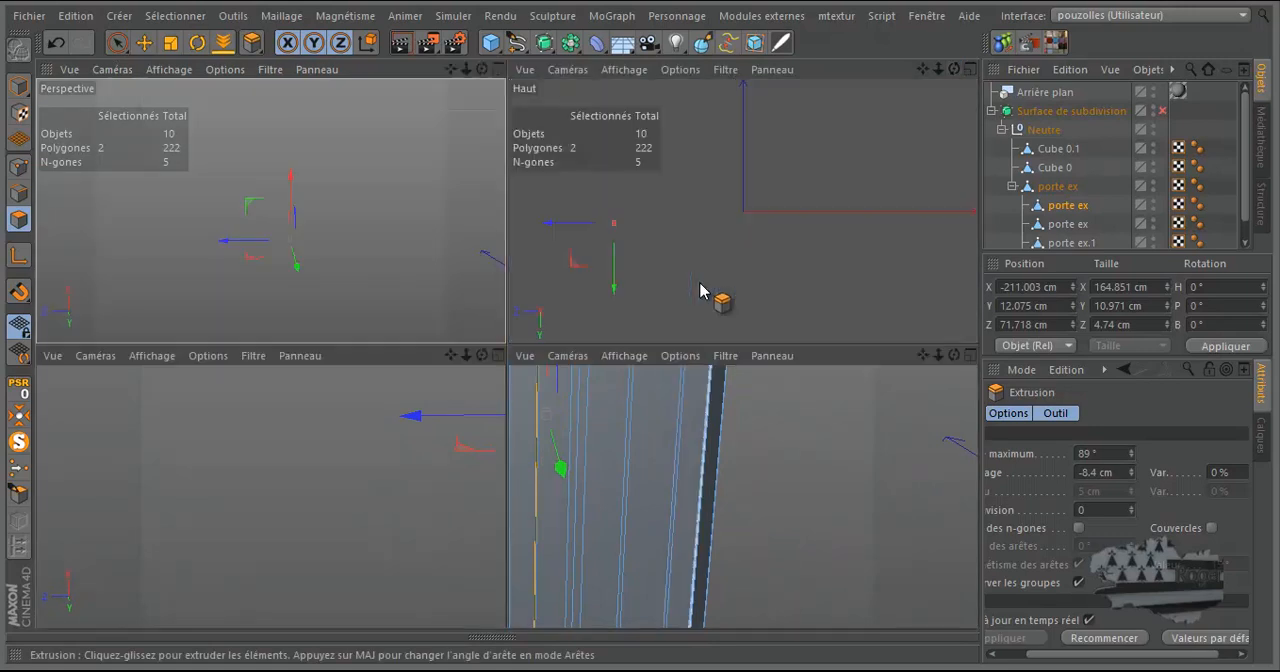
pyautogui.middleClick(686, 449)
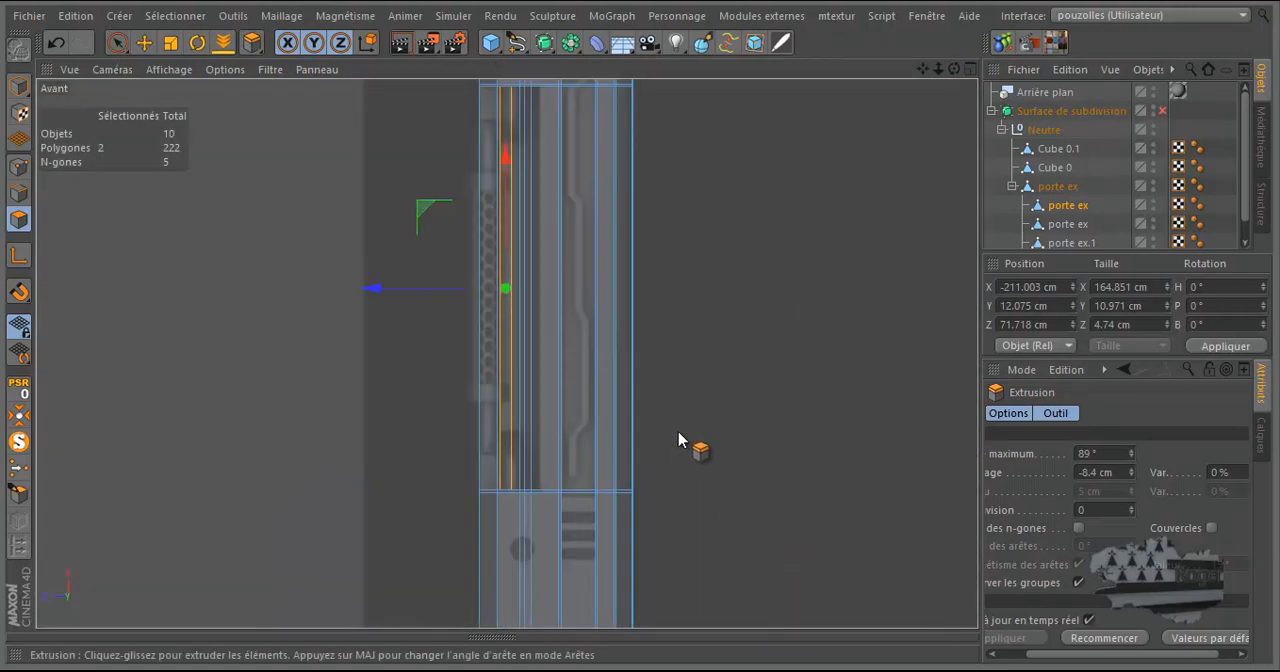
pyautogui.scroll(3, 472, 328)
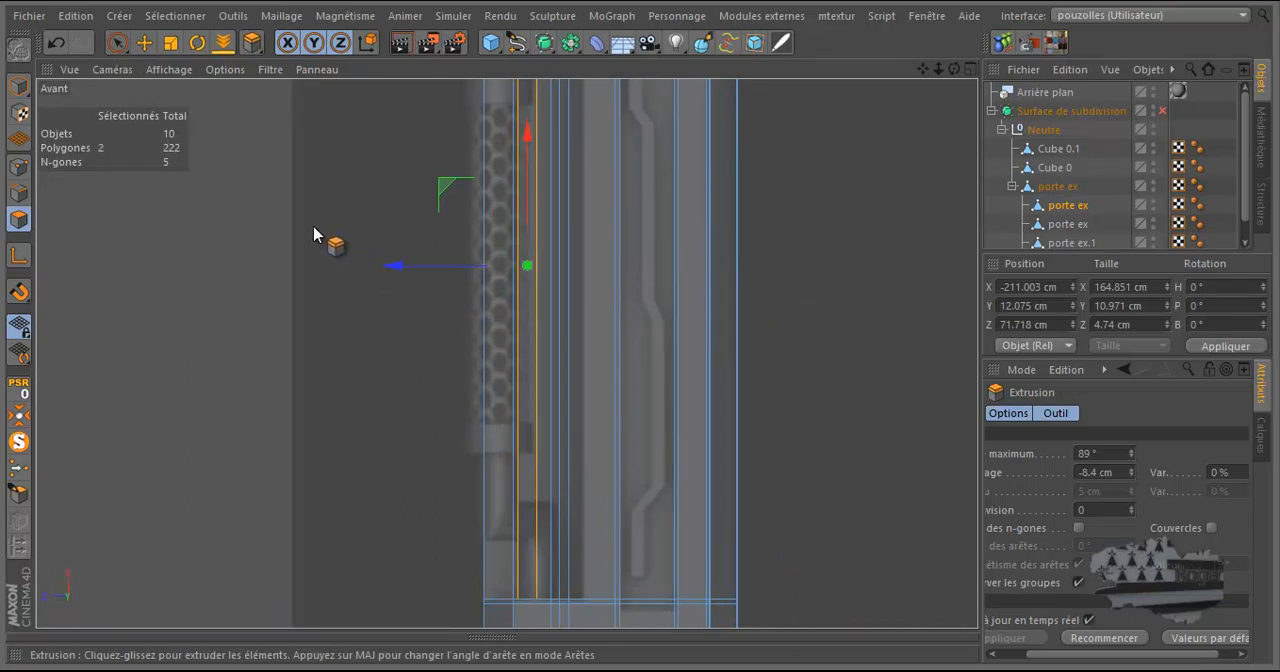
pyautogui.click(57, 42)
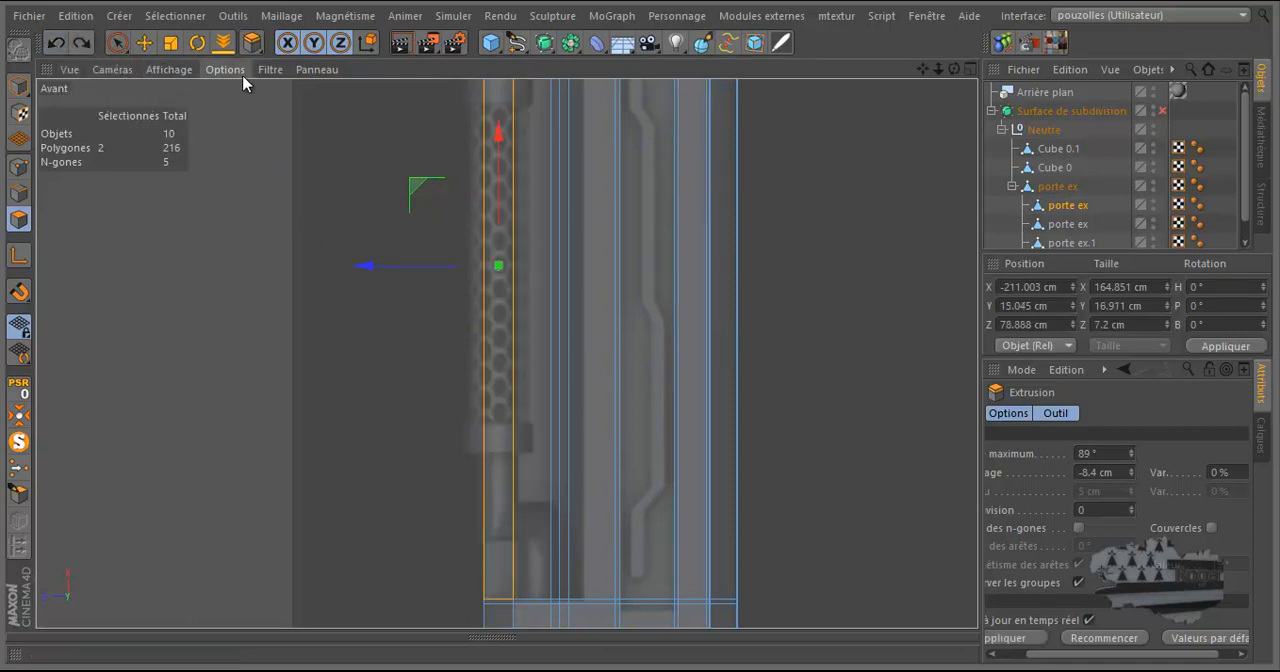
# In the Avant view, move the two closely spaced long leg edges beside the mesh tube to the inner boundary of the reference's dark recess.
pyautogui.click(117, 42)
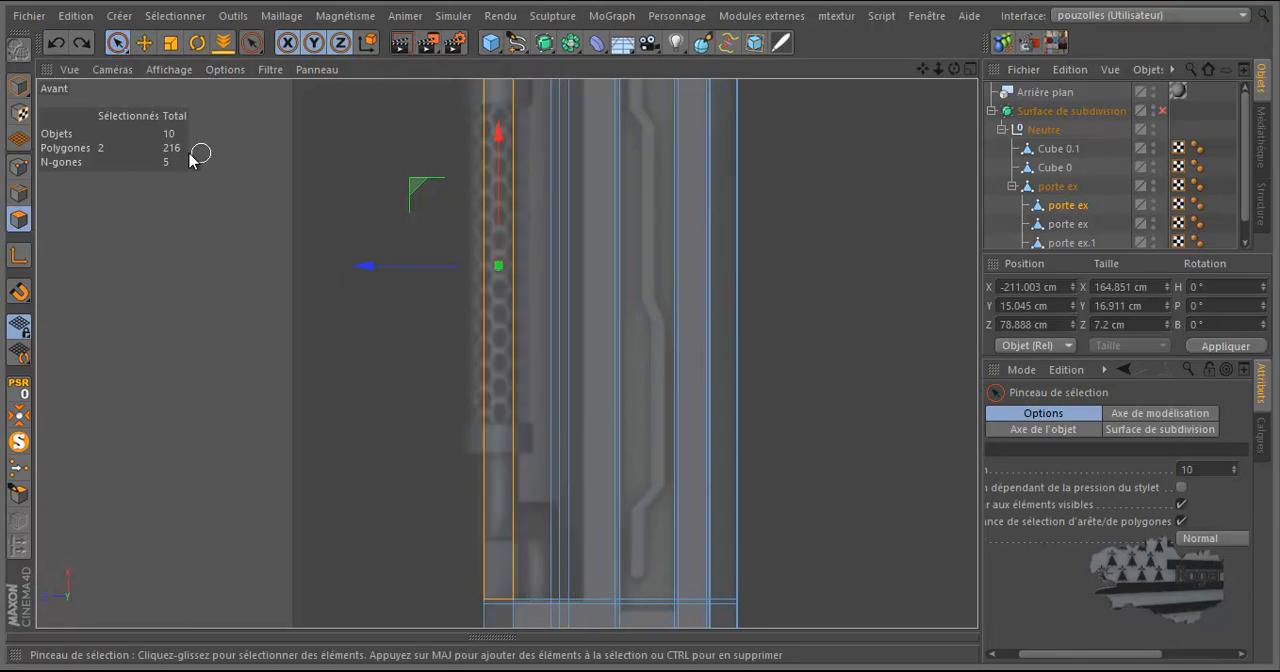
pyautogui.click(19, 193)
pyautogui.press('e')
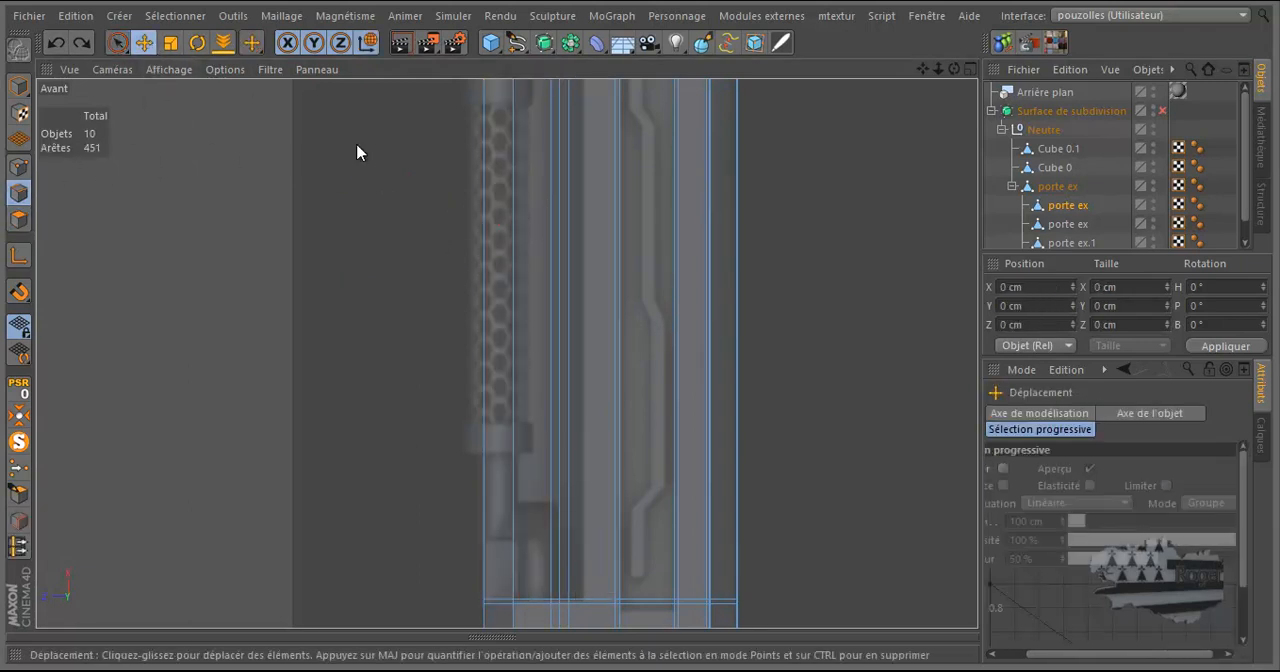
pyautogui.click(568, 244)
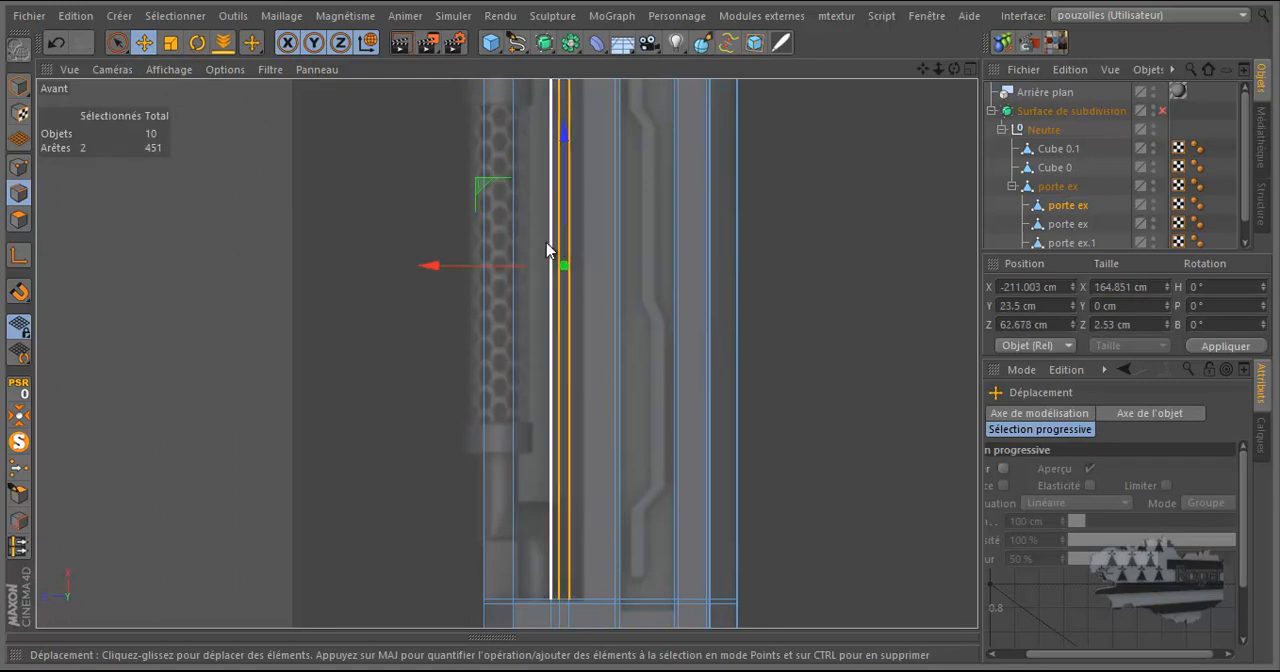
pyautogui.moveTo(486, 268); pyautogui.dragTo(536, 275)
pyautogui.click(597, 257)
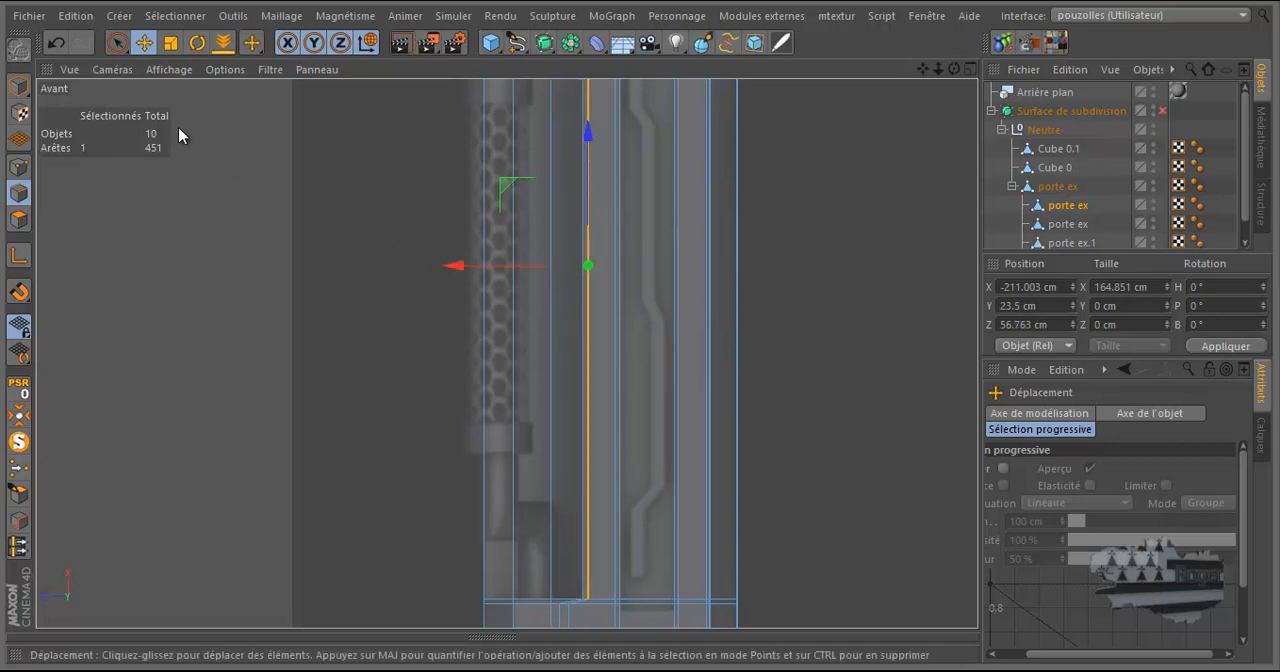
# Add the polygons between the mesh tube and the moved edges to the selected corner polygons and delete all four, opening the leg's corner.
pyautogui.click(18, 219)
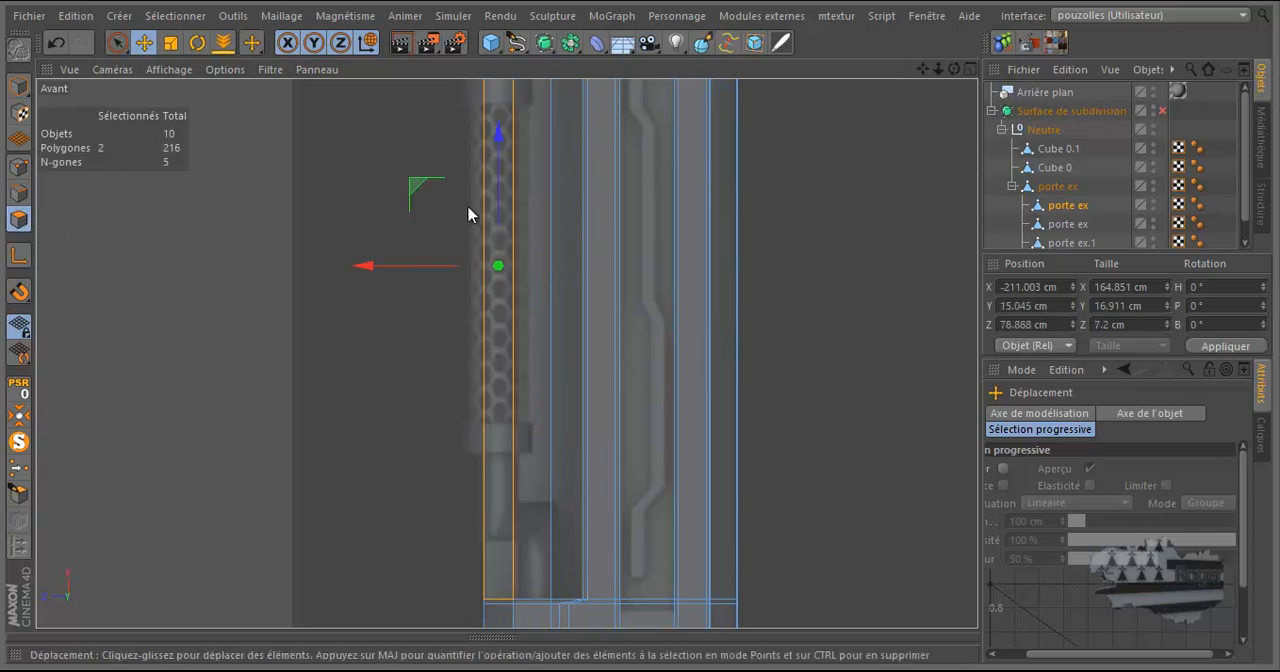
pyautogui.click(117, 42)
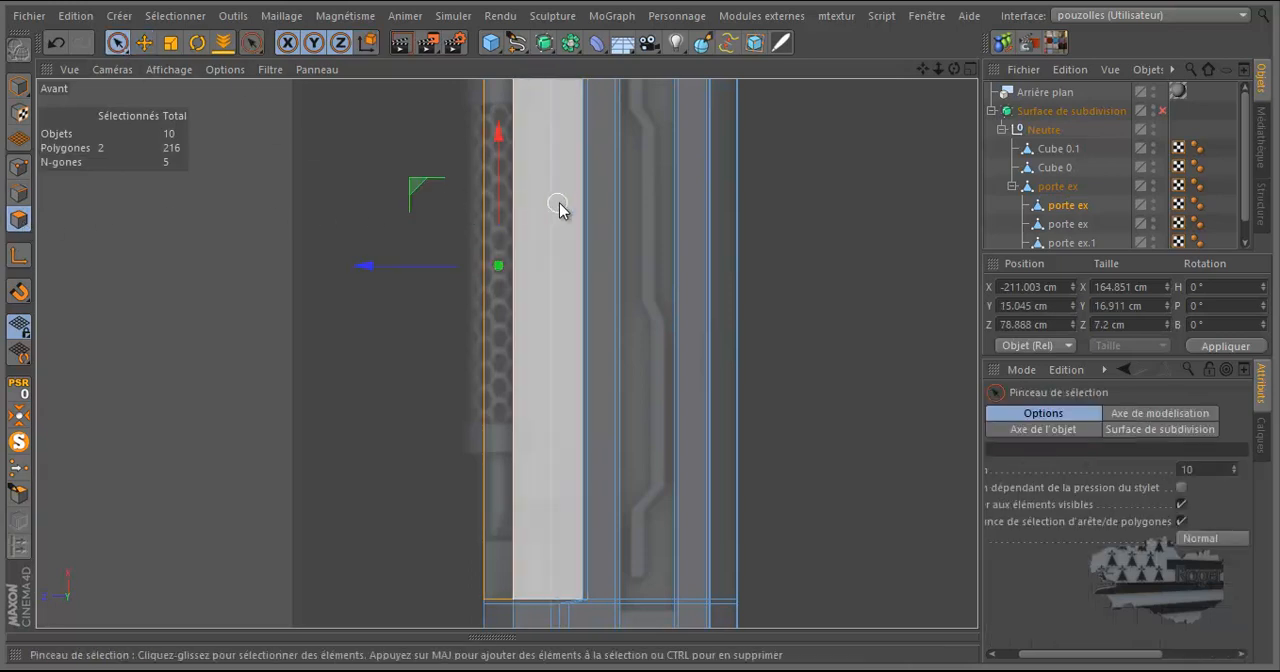
pyautogui.keyDown('shift'); pyautogui.click(520, 210); pyautogui.keyUp('shift')
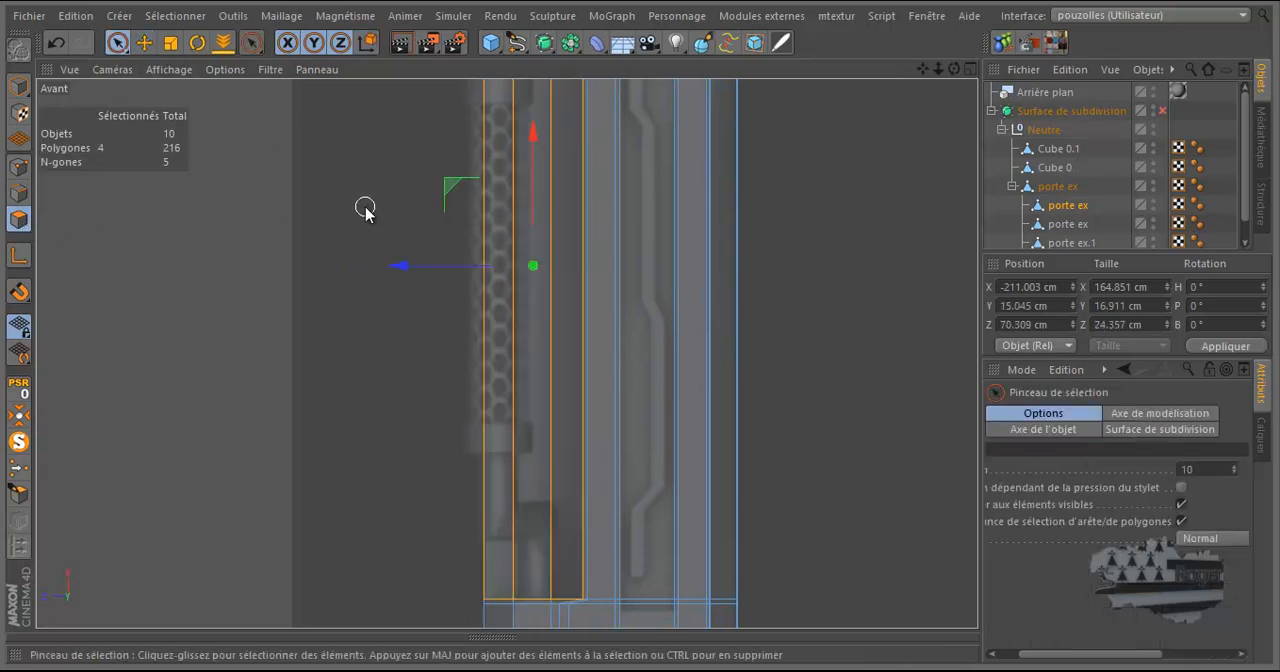
pyautogui.middleClick(844, 146)
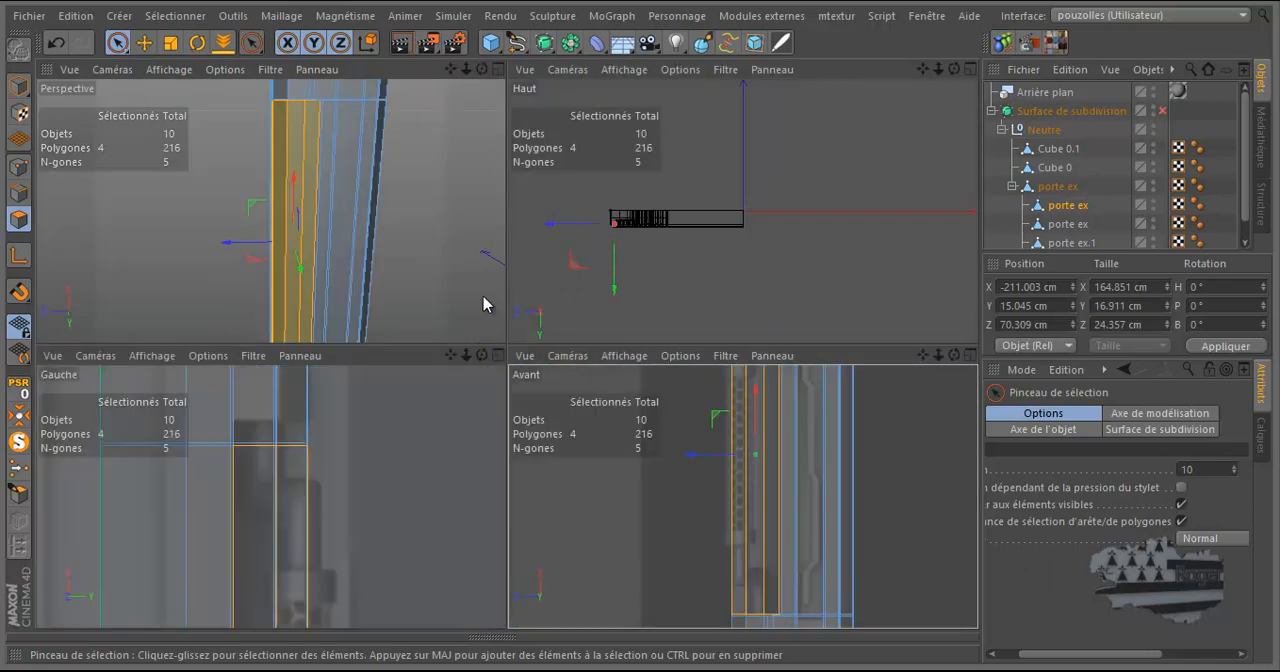
pyautogui.middleClick(436, 275)
pyautogui.moveTo(954, 69)
pyautogui.mouseDown()
pyautogui.moveTo(640, 334)
pyautogui.moveTo(680, 225)
pyautogui.mouseUp()
pyautogui.middleClick(680, 225)
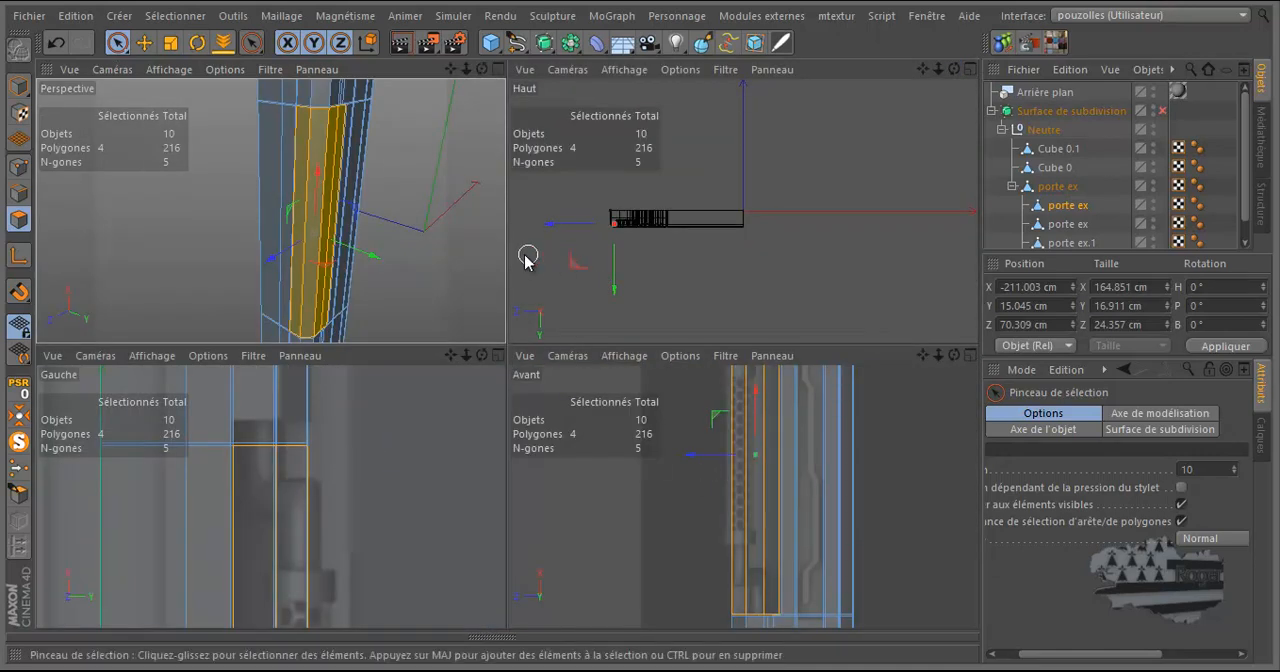
pyautogui.middleClick(388, 264)
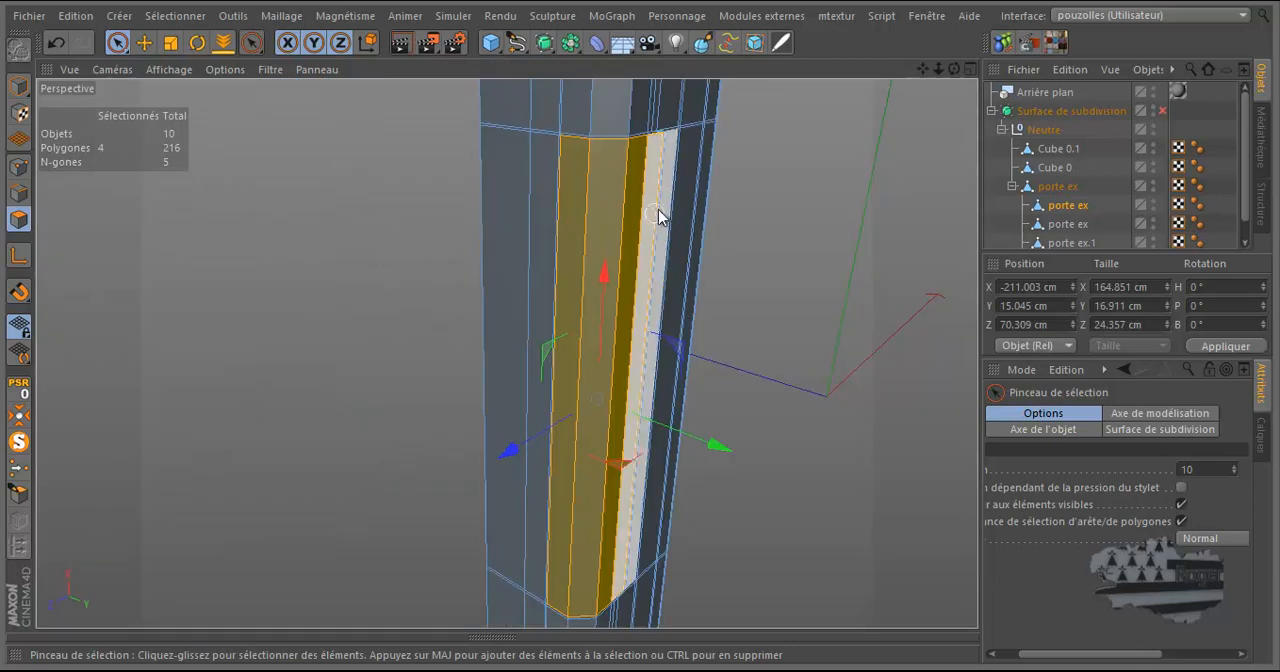
pyautogui.scroll(-5, 662, 207)
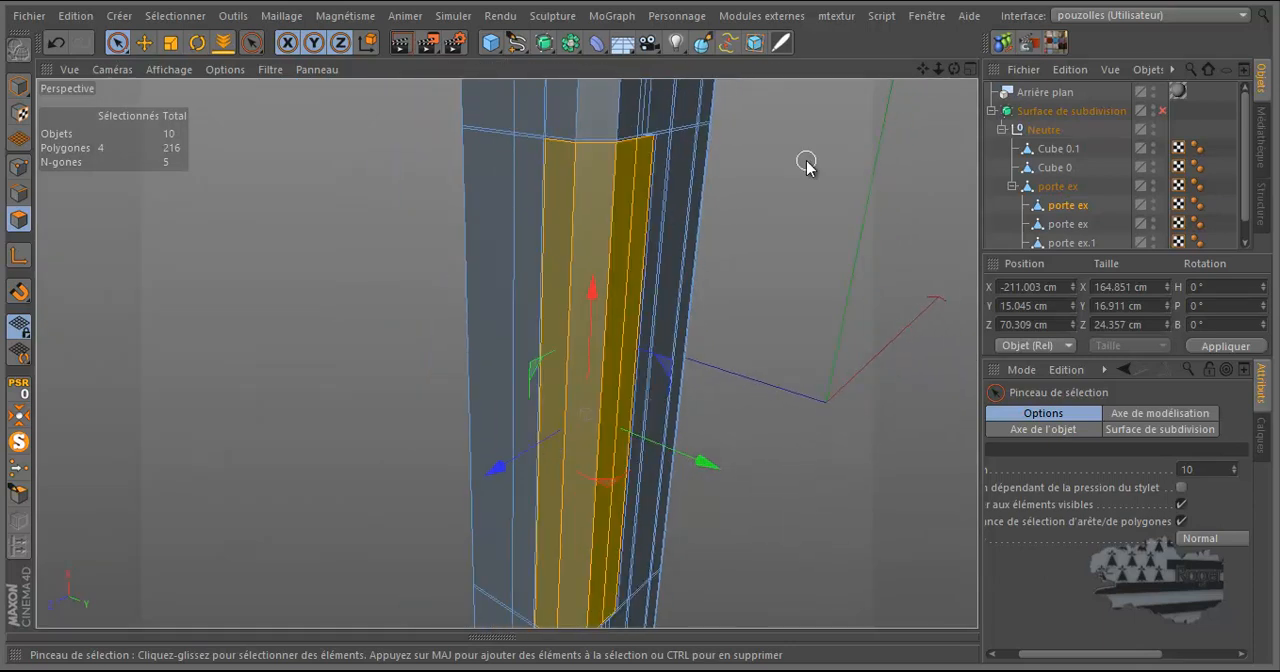
pyautogui.press('Delete')
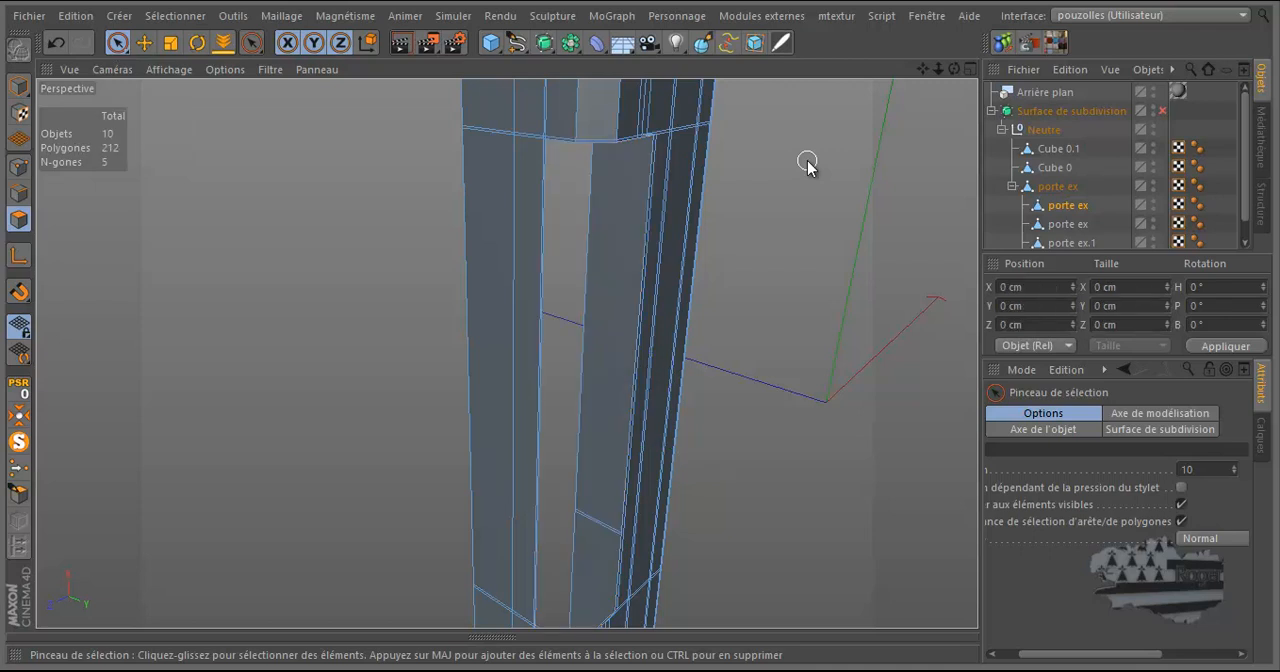
# Select the long edge bordering the opening at Z 58.131 cm and place its modelling axis on the edge's lower endpoint.
pyautogui.click(18, 195)
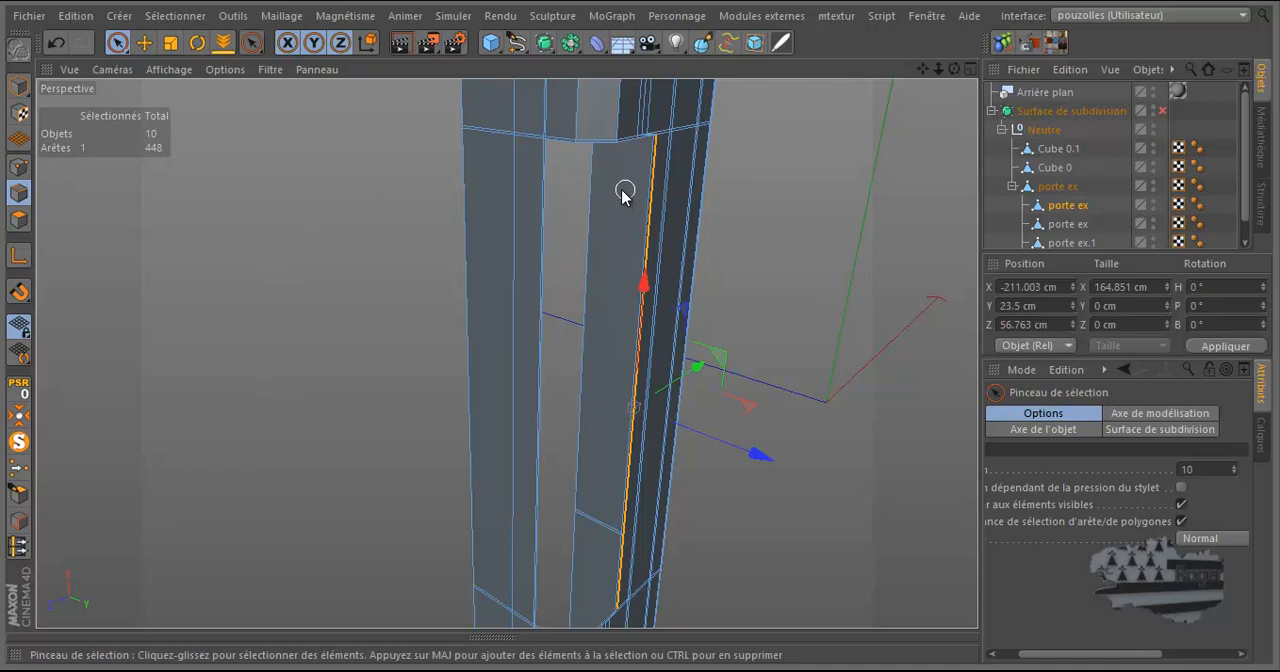
pyautogui.click(144, 42)
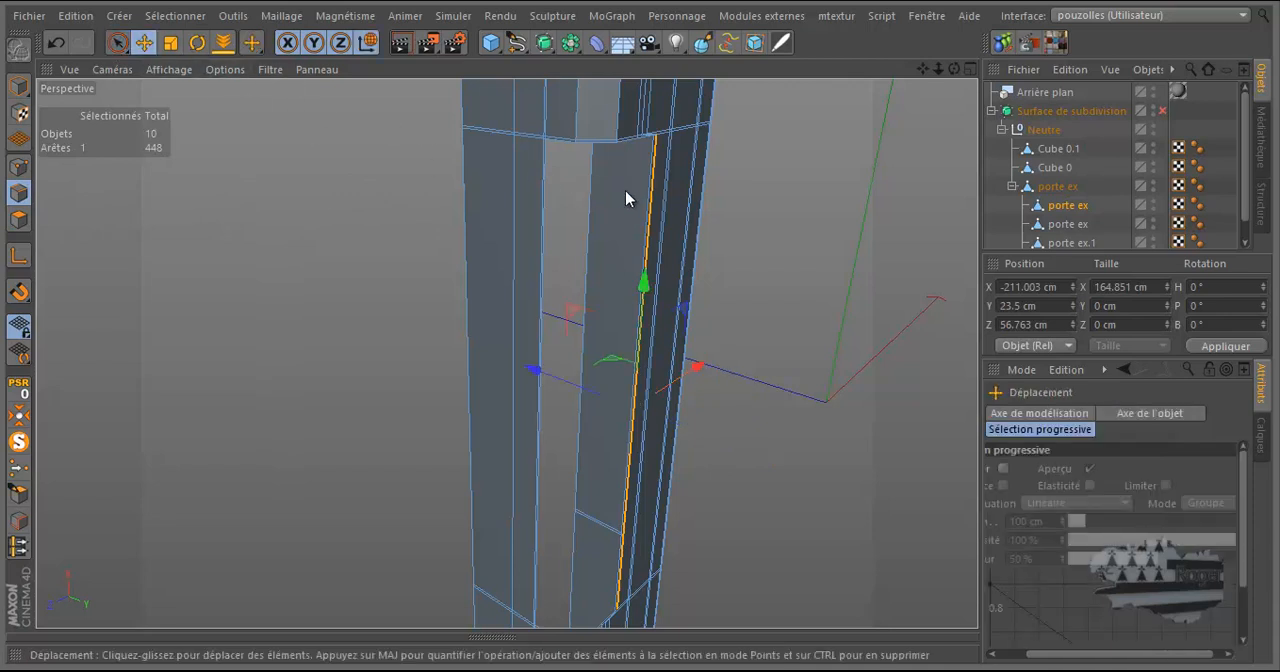
pyautogui.moveTo(647, 204); pyautogui.dragTo(643, 205)
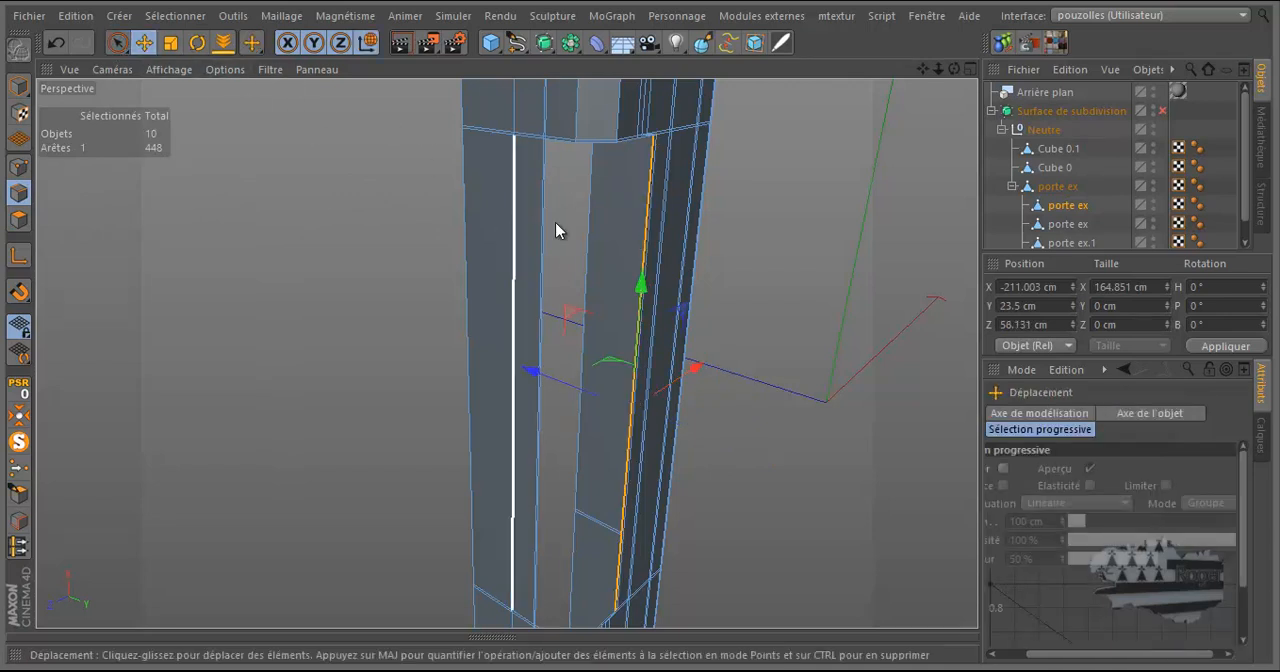
pyautogui.moveTo(955, 69); pyautogui.dragTo(640, 332)
pyautogui.scroll(3, 685, 372)
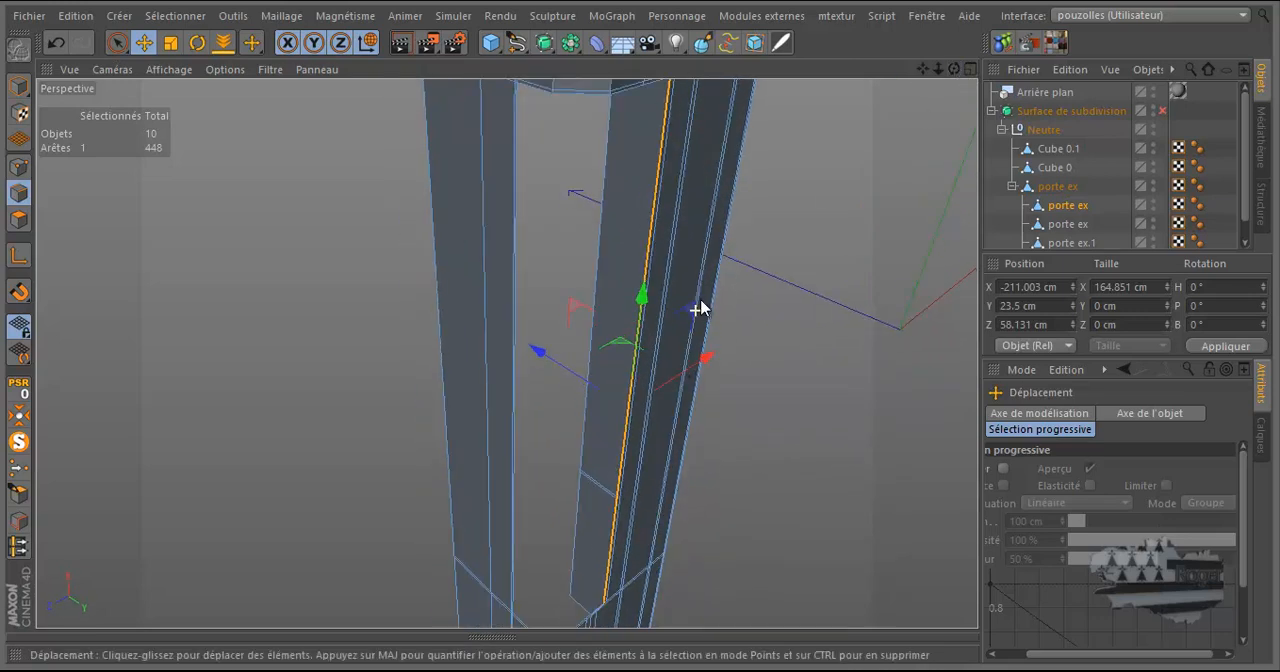
pyautogui.scroll(-3, 694, 309)
pyautogui.scroll(3, 660, 567)
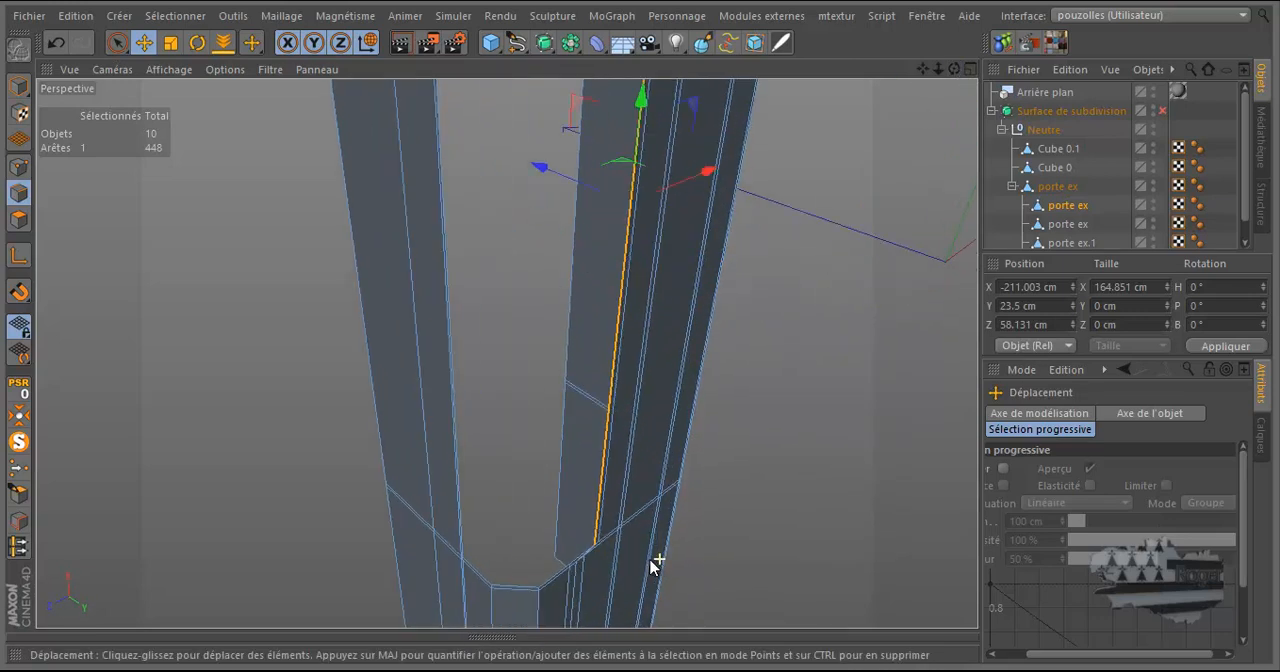
pyautogui.click(19, 256)
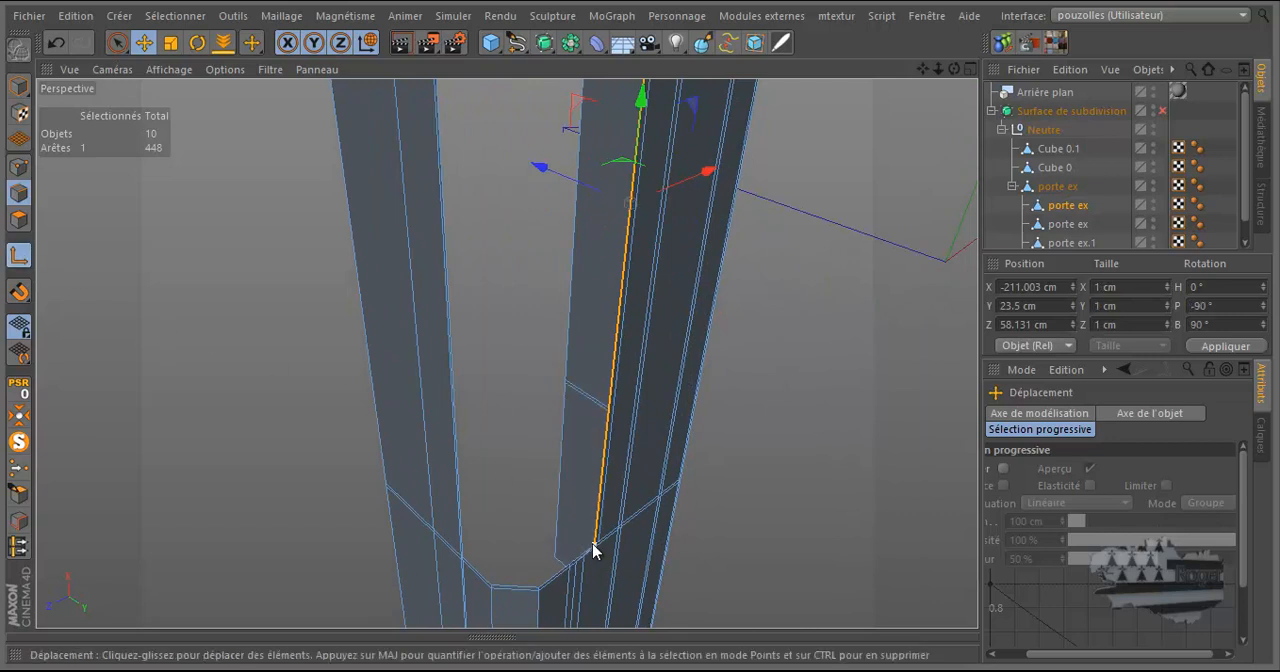
pyautogui.click(18, 256)
pyautogui.scroll(4, 523, 612)
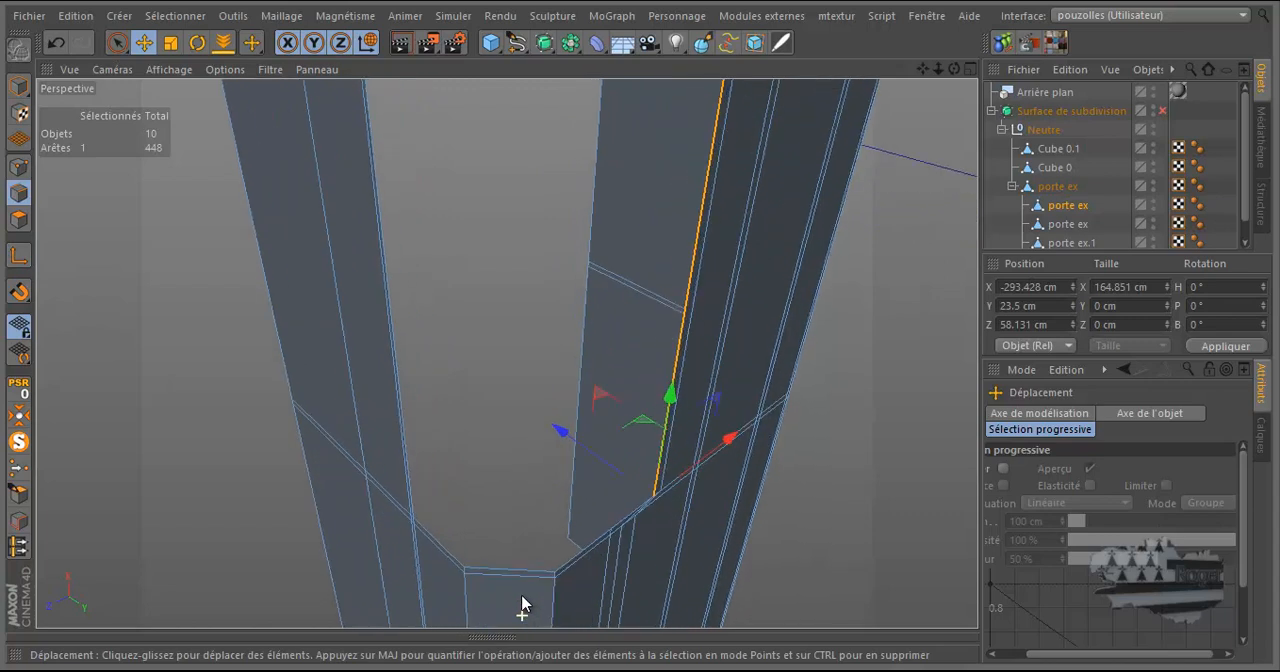
# Enable vertex snapping and extrude the selected edge inward to Y 6.589 cm, level with the opening's opposite border.
pyautogui.moveTo(954, 69); pyautogui.dragTo(858, 124)
pyautogui.click(18, 291)
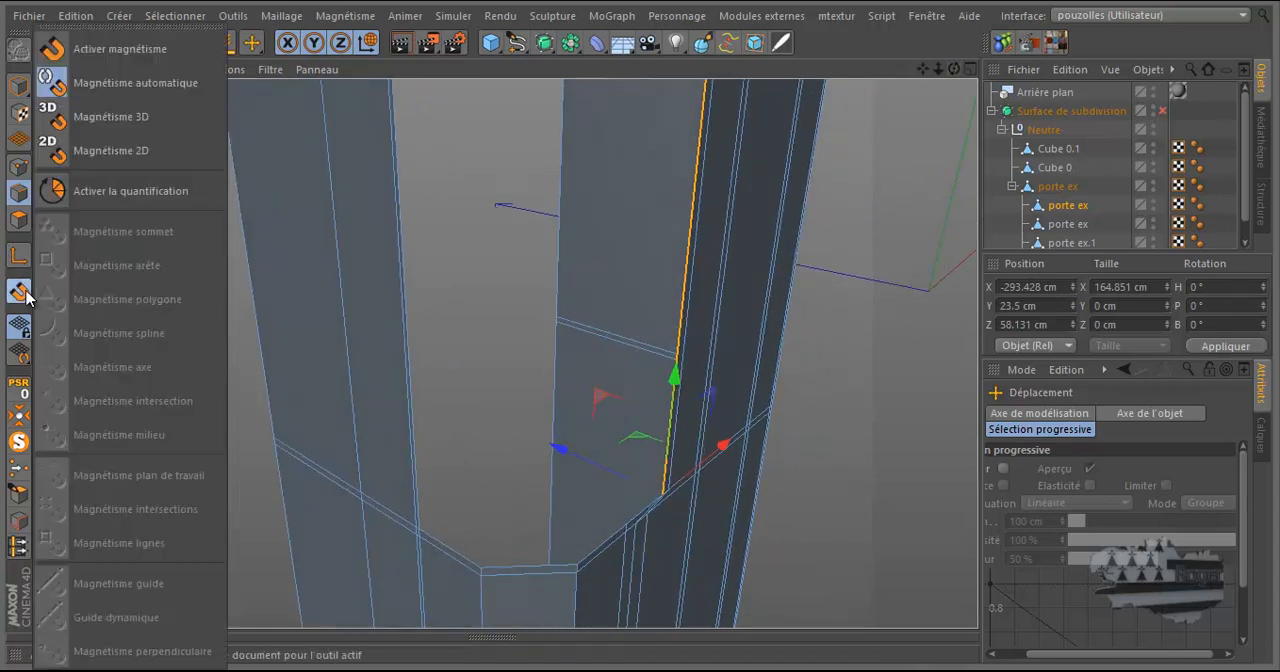
pyautogui.click(117, 42)
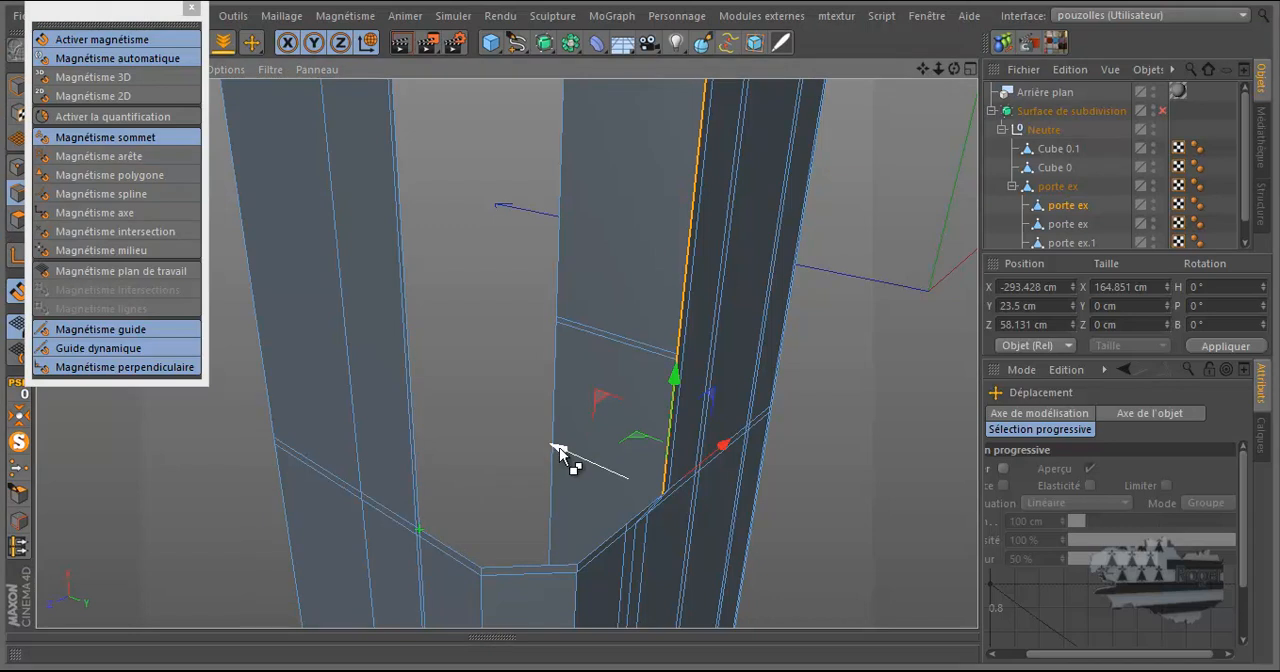
pyautogui.moveTo(555, 446); pyautogui.dragTo(463, 400)
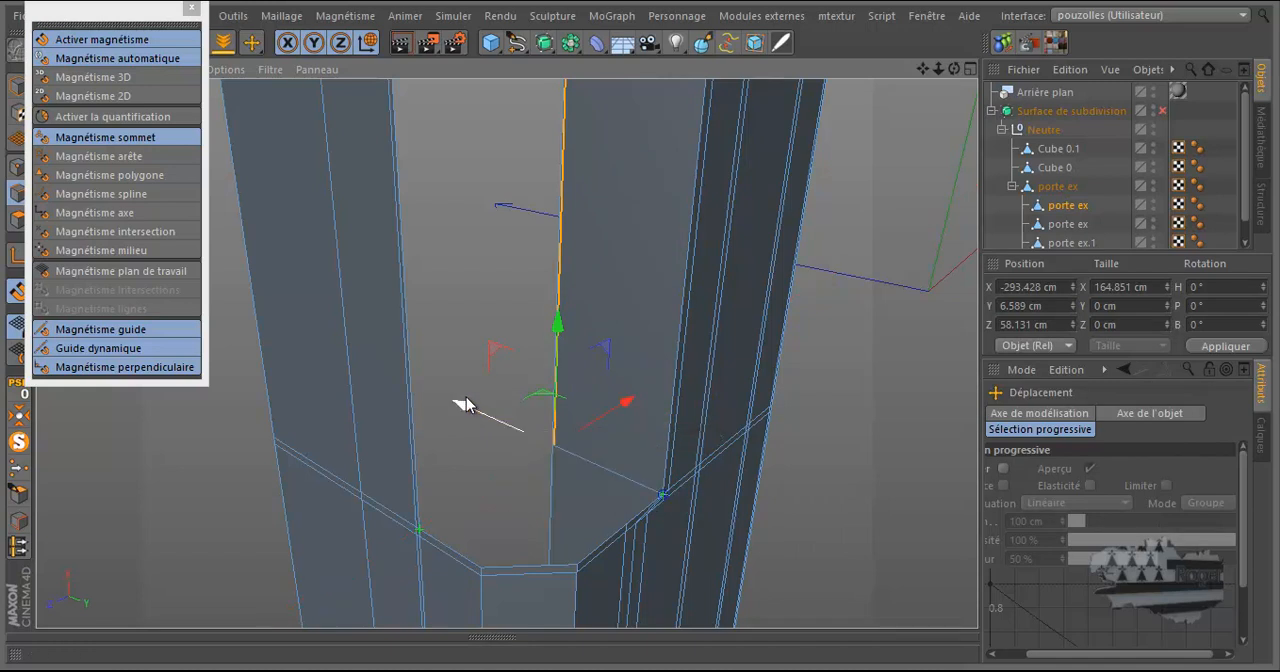
pyautogui.click(150, 39)
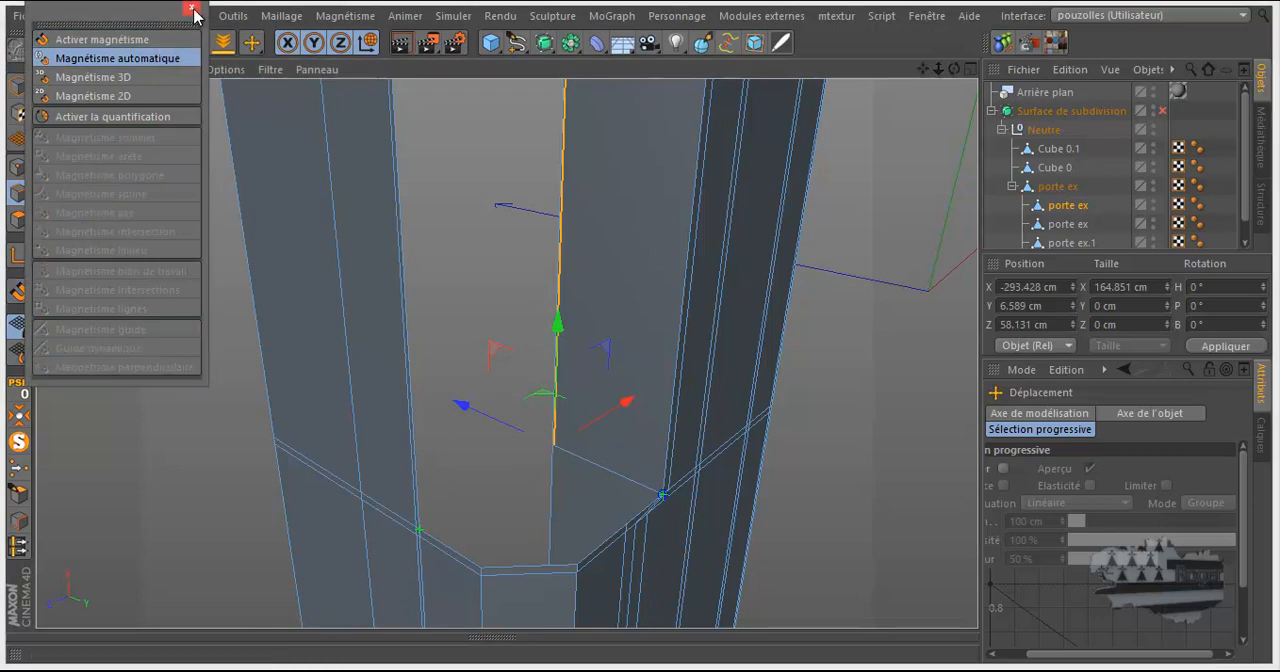
pyautogui.click(172, 40)
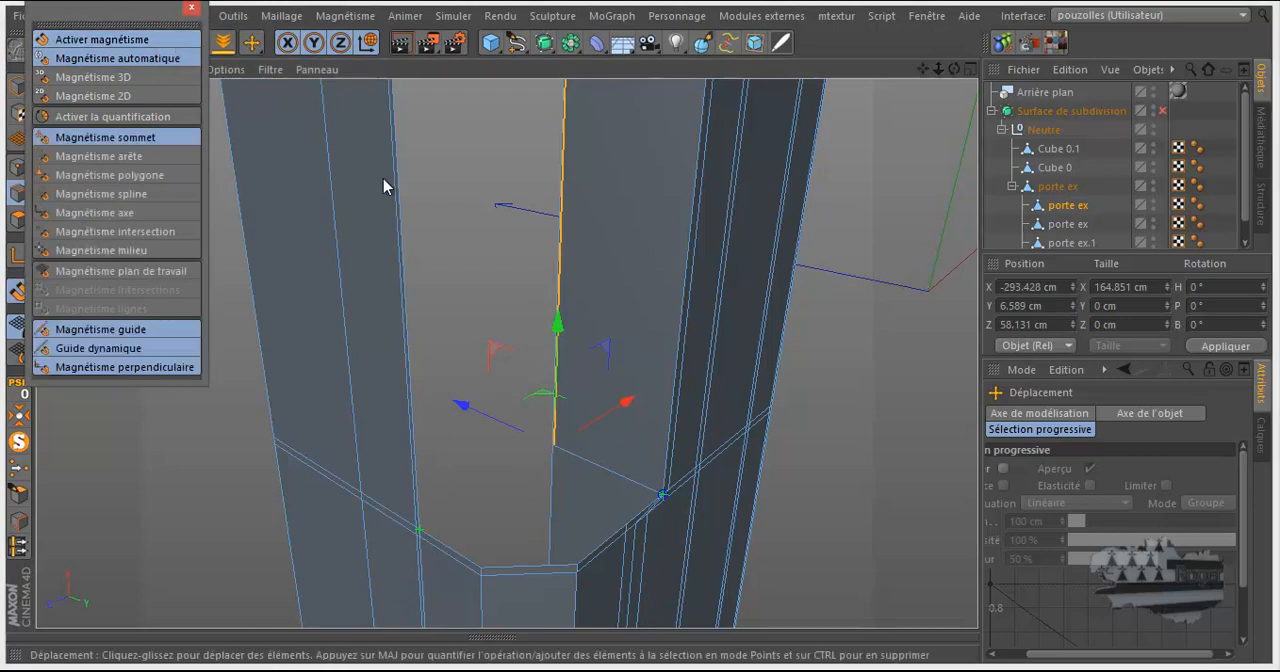
# Select the opposite long border edge of the opening, snap its modelling axis to the lower endpoint, and undo the stray axis move.
pyautogui.click(402, 210)
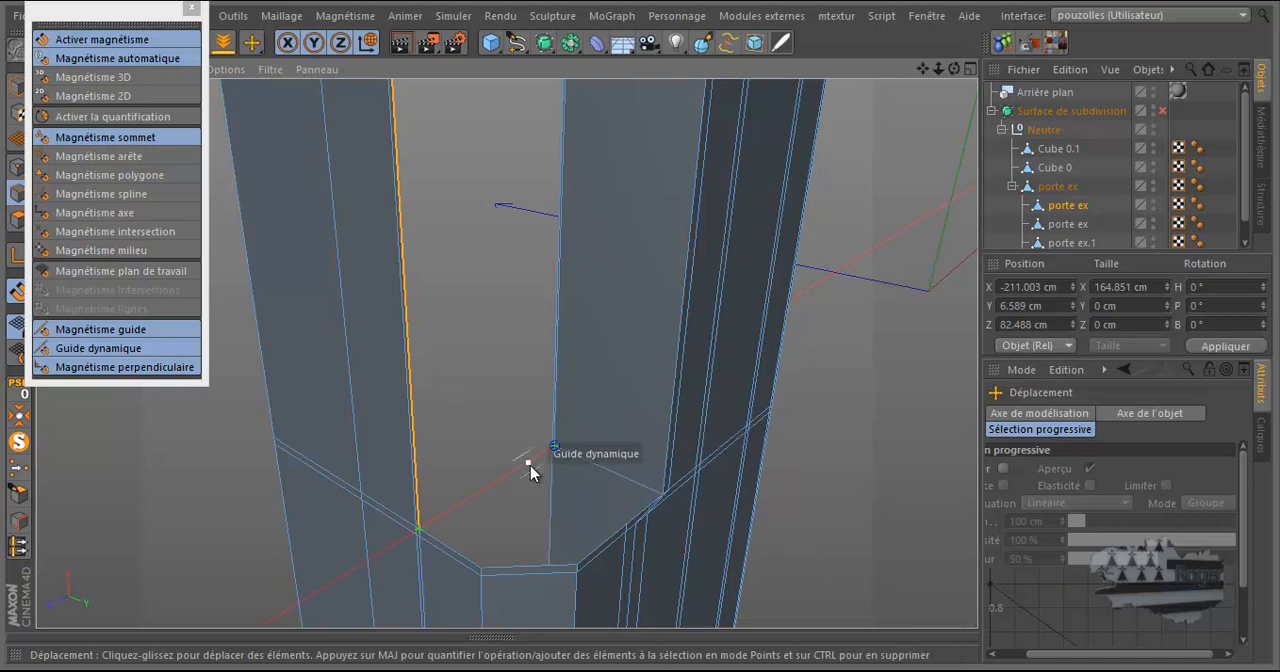
pyautogui.scroll(4, 531, 465)
pyautogui.scroll(-2, 537, 473)
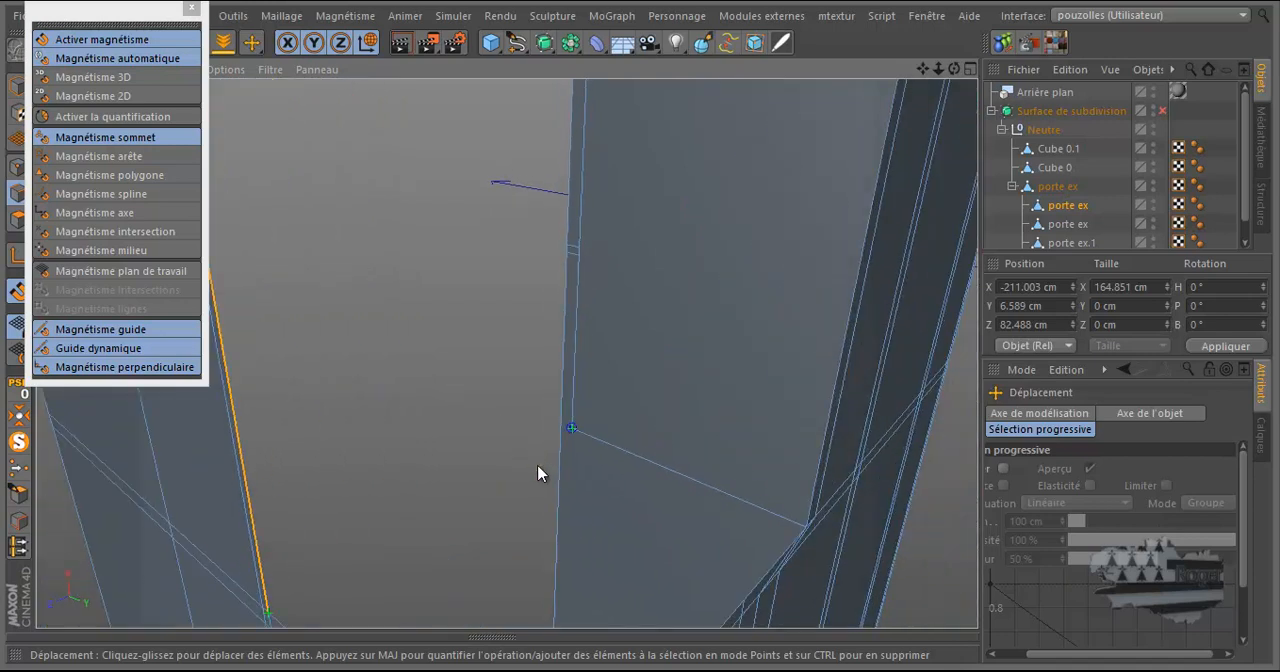
pyautogui.scroll(-3, 530, 450)
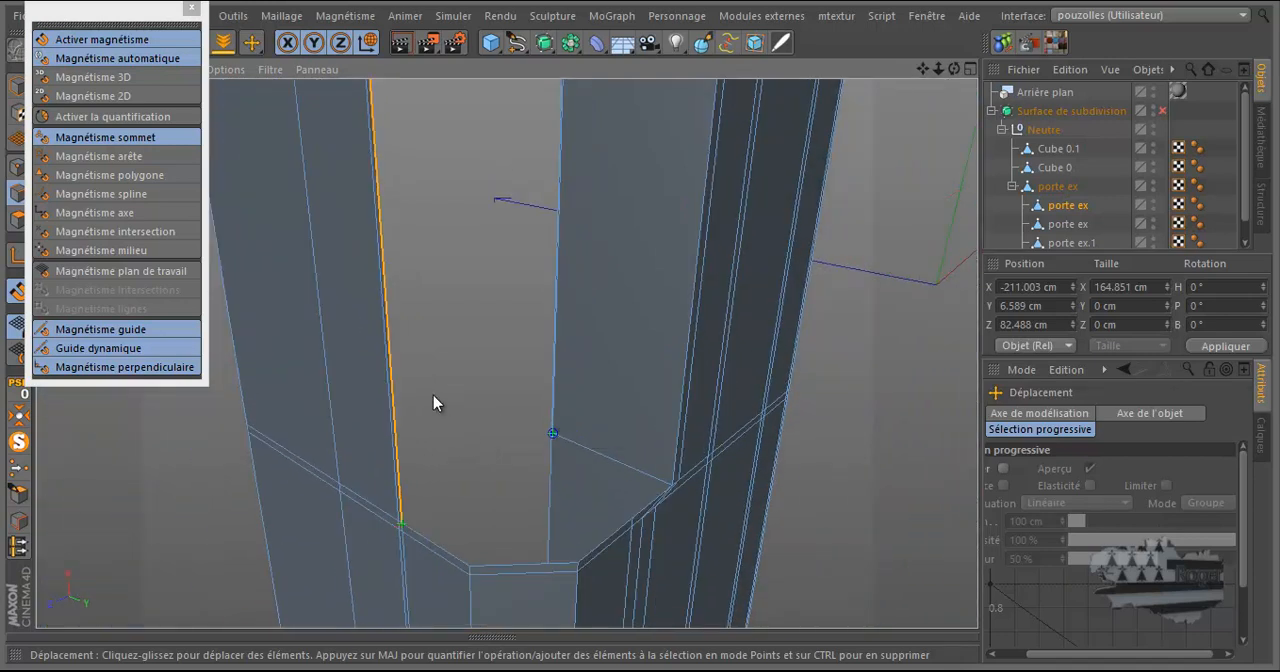
pyautogui.scroll(-2, 412, 340)
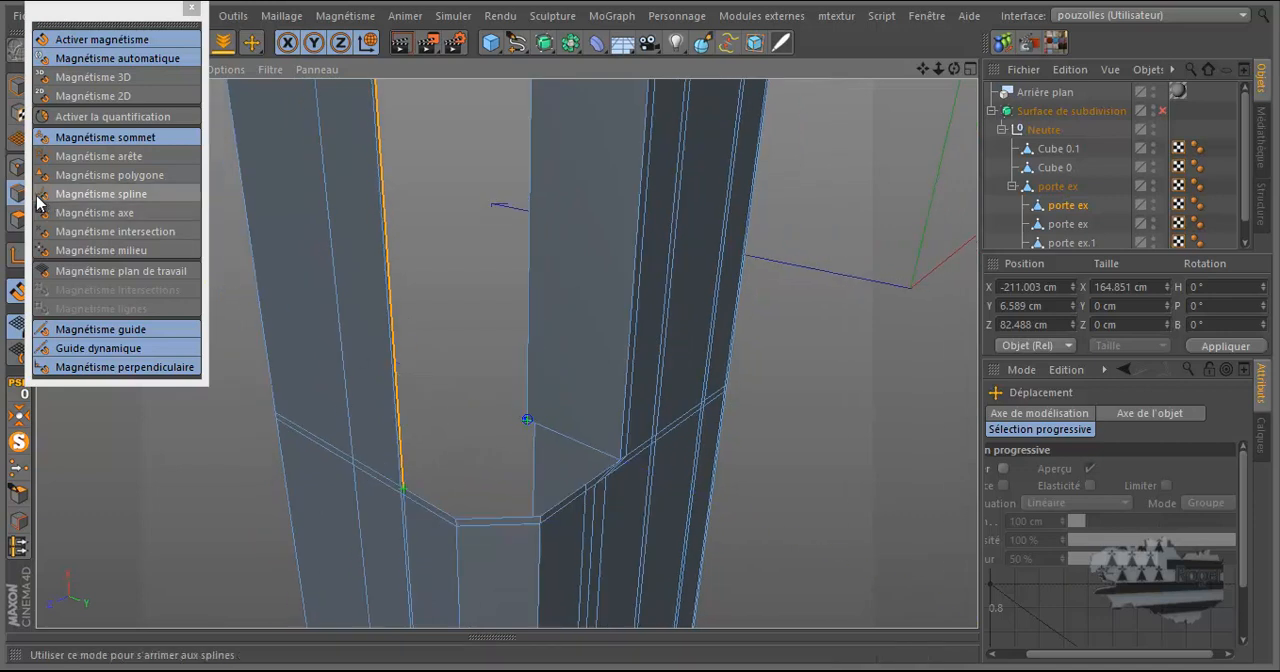
pyautogui.moveTo(148, 26); pyautogui.dragTo(160, 145)
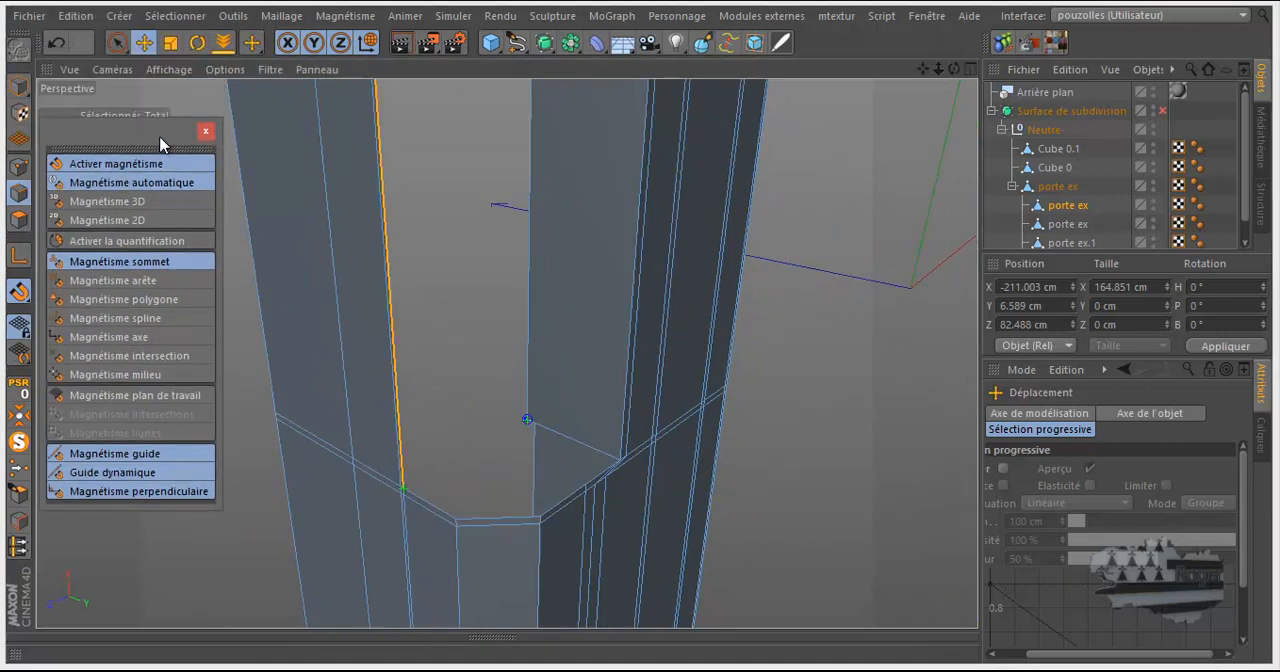
pyautogui.press('l')
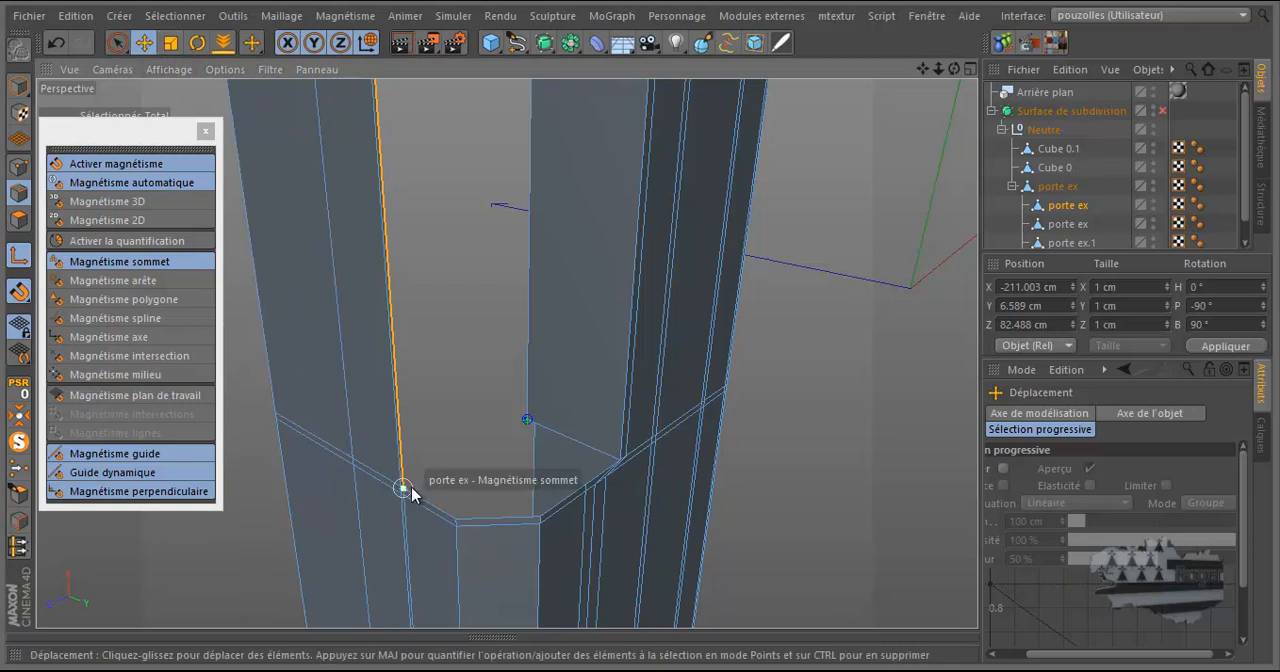
pyautogui.moveTo(487, 432); pyautogui.dragTo(533, 420)
pyautogui.click(206, 132)
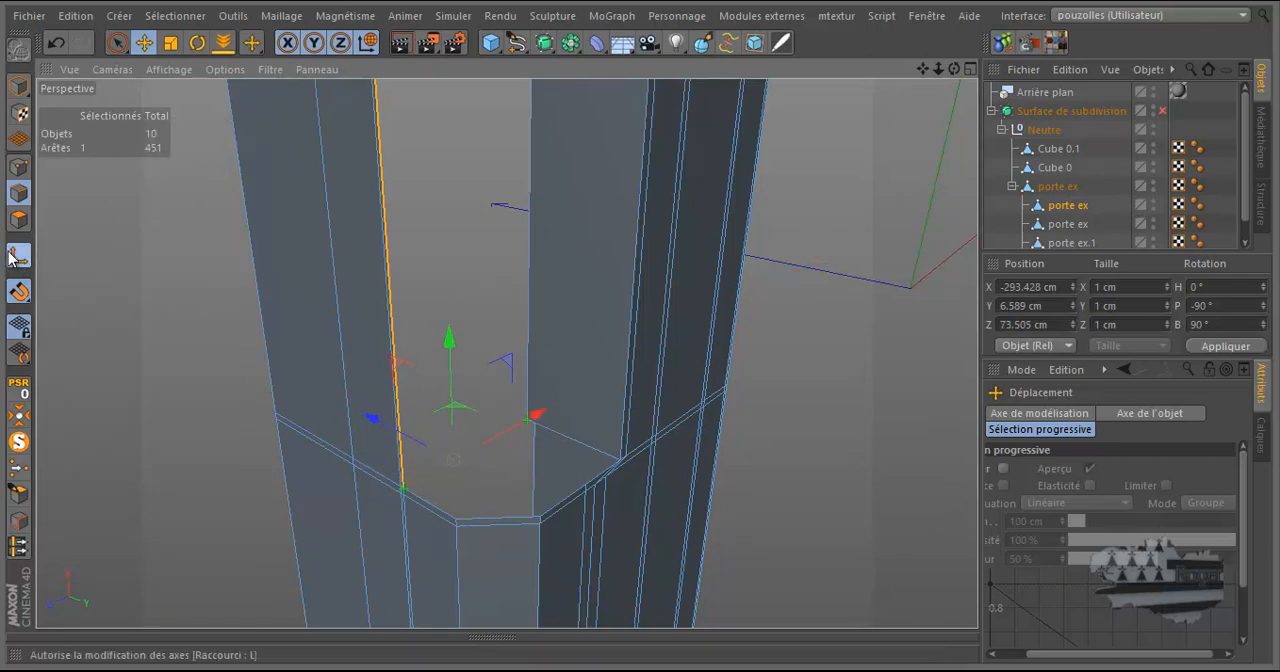
pyautogui.click(56, 42)
pyautogui.click(14, 265)
# Extrude the opposite border edge to Z 58.131 cm so it meets the first wall's inner edge, and clear the edge selection.
pyautogui.scroll(3, 485, 445)
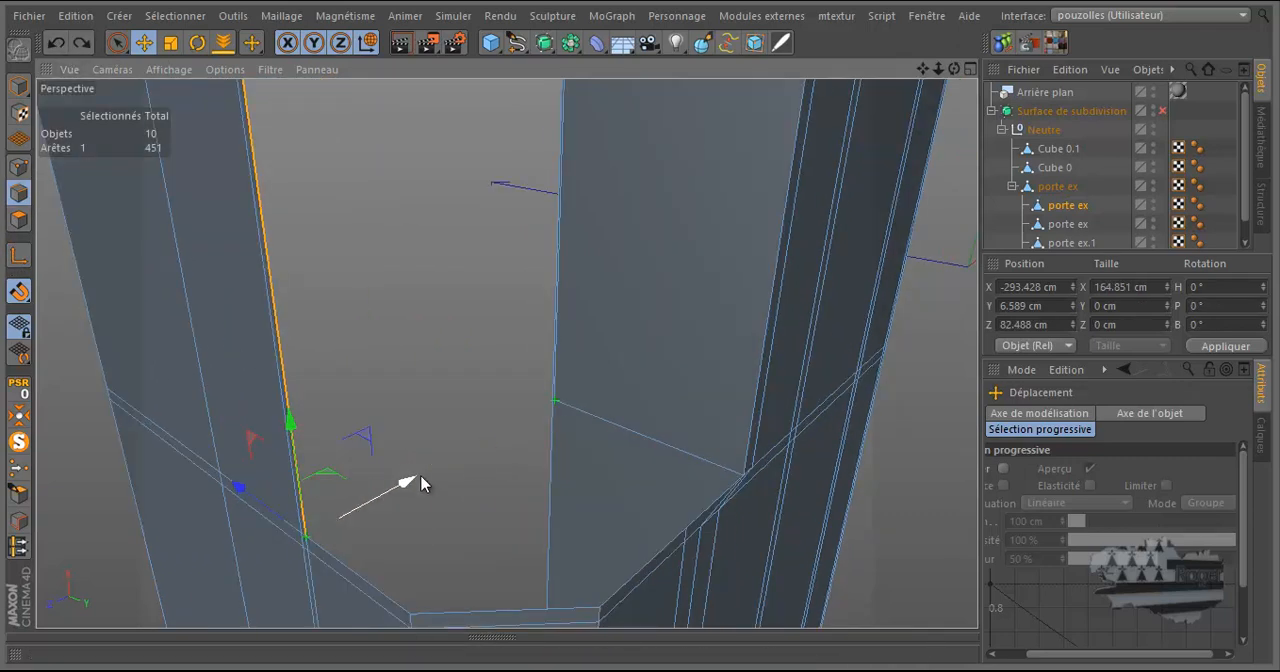
pyautogui.moveTo(408, 481); pyautogui.dragTo(640, 388)
pyautogui.scroll(-2, 553, 432)
pyautogui.click(514, 466)
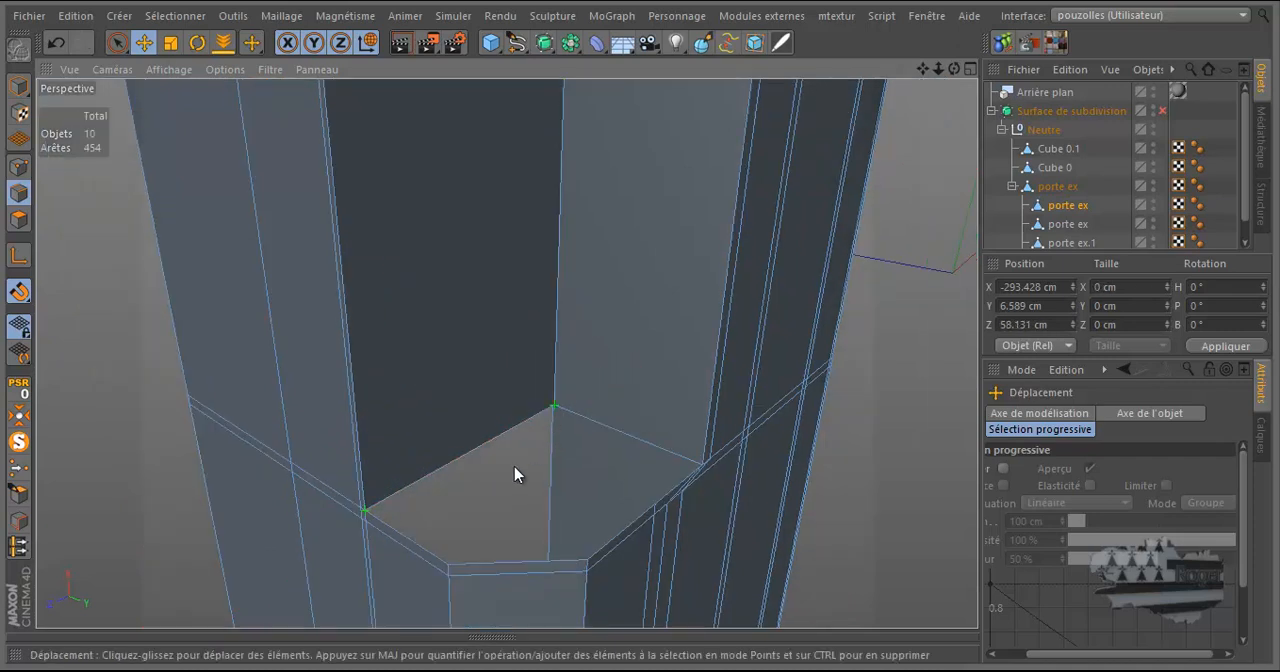
pyautogui.scroll(-3, 520, 410)
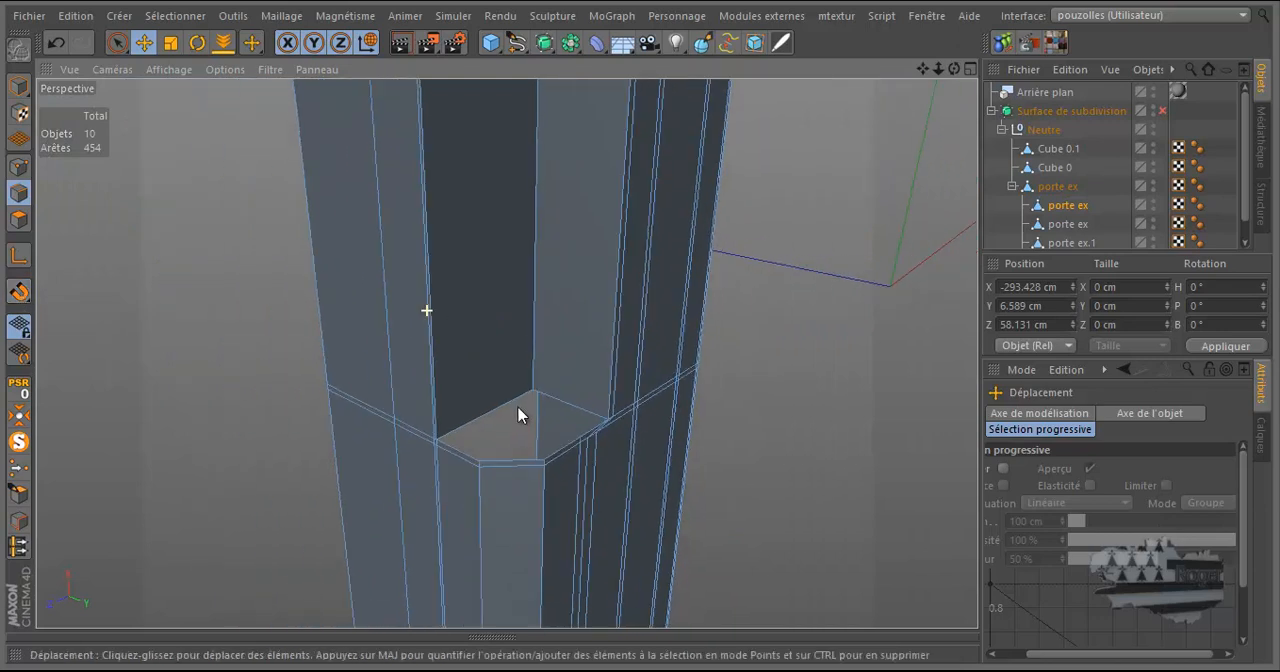
pyautogui.scroll(3, 520, 430)
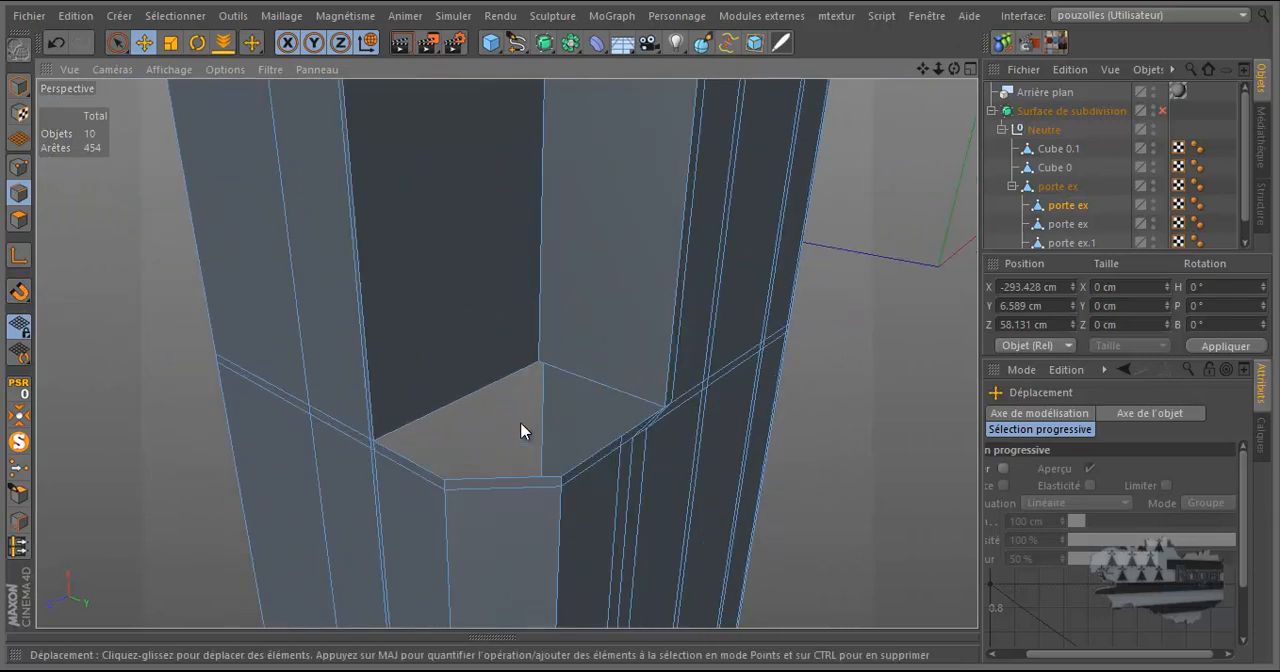
# Try to close the polygon hole at the recess's lower end.
pyautogui.rightClick(170, 397)
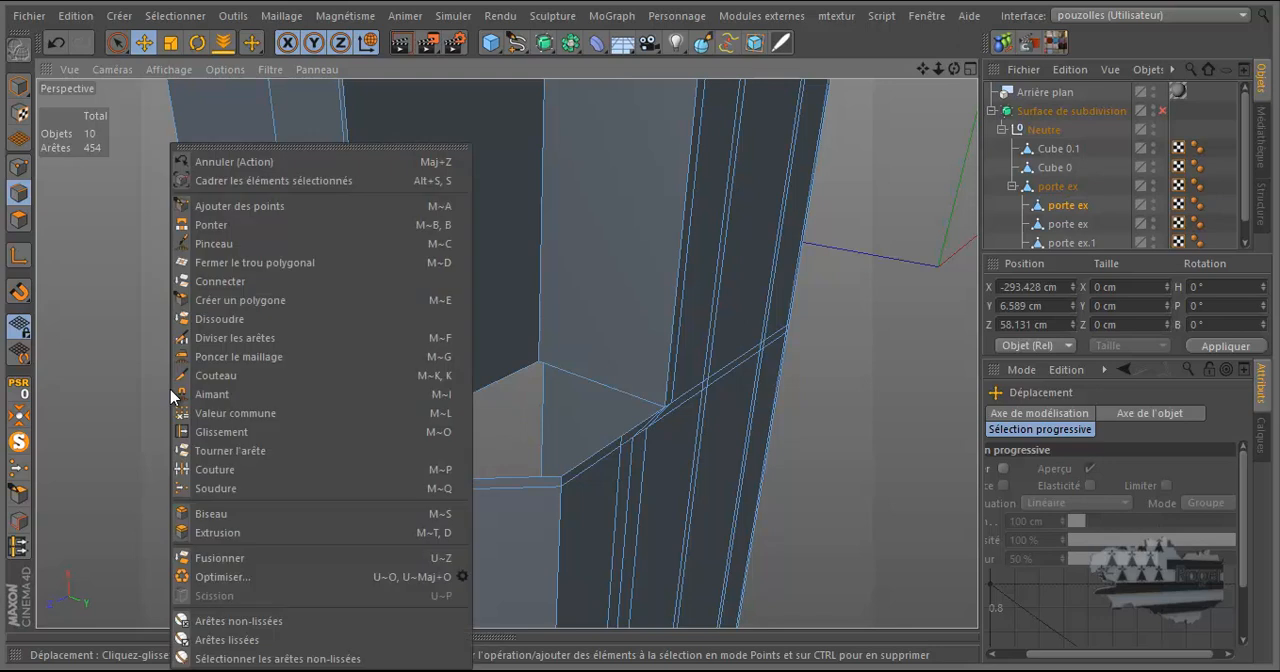
pyautogui.click(213, 264)
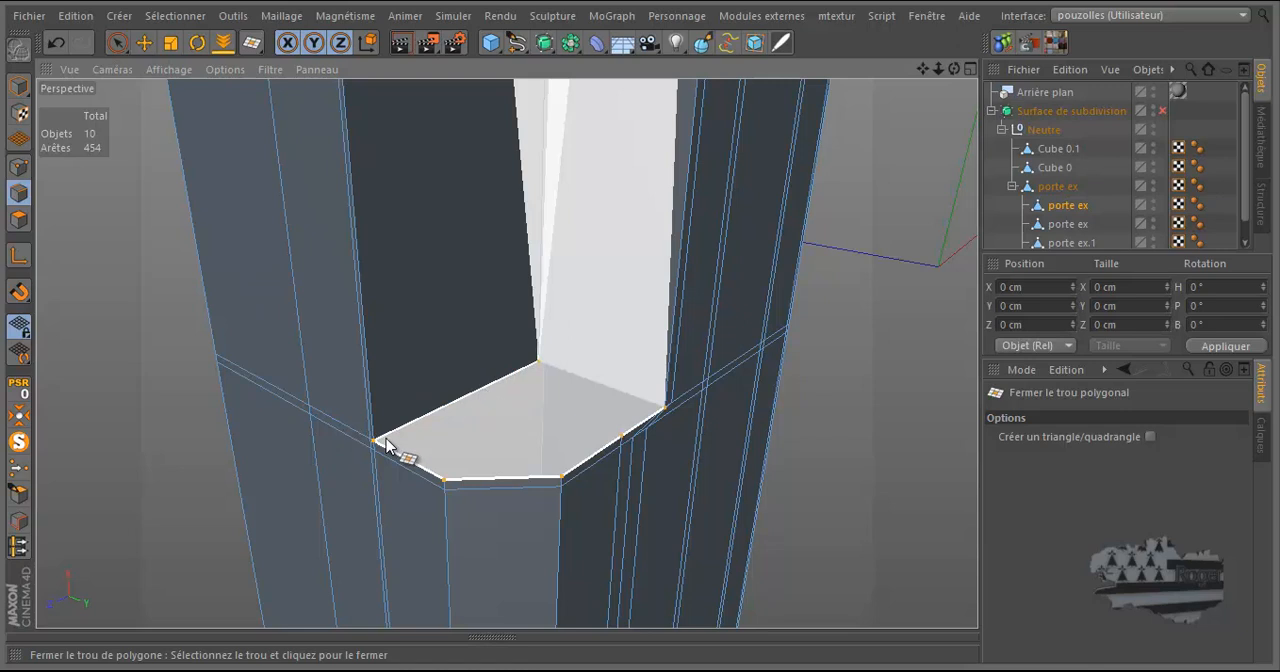
pyautogui.scroll(-8, 264, 488)
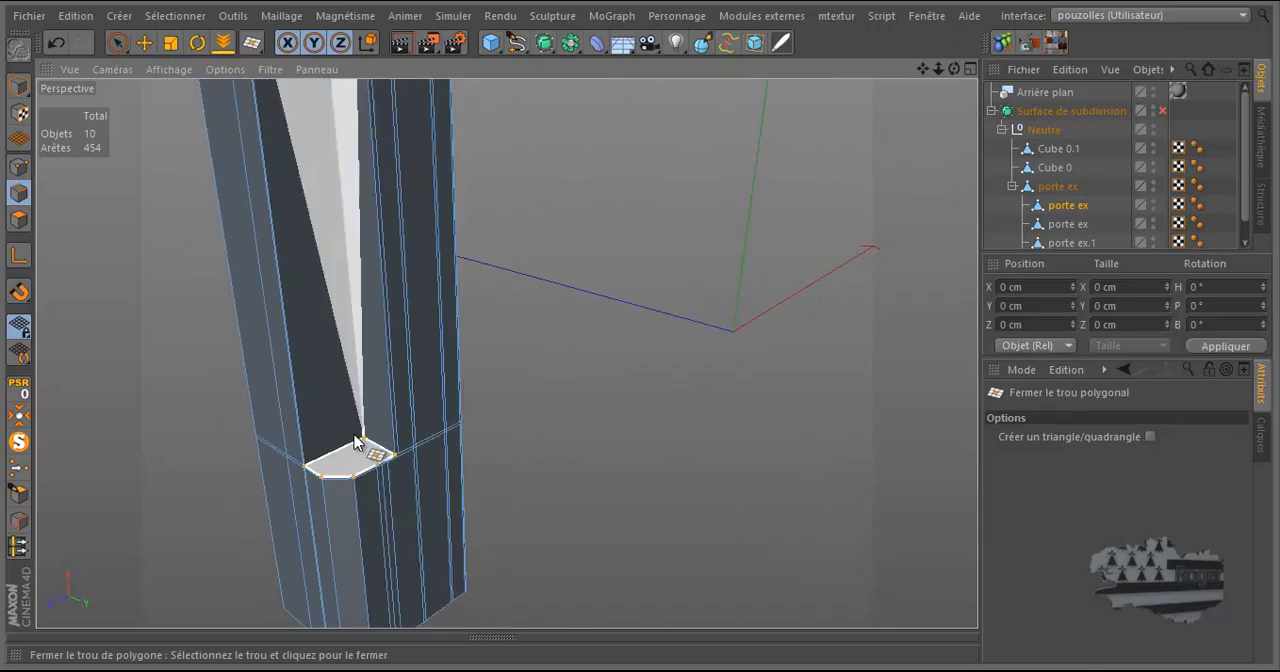
pyautogui.click(358, 438)
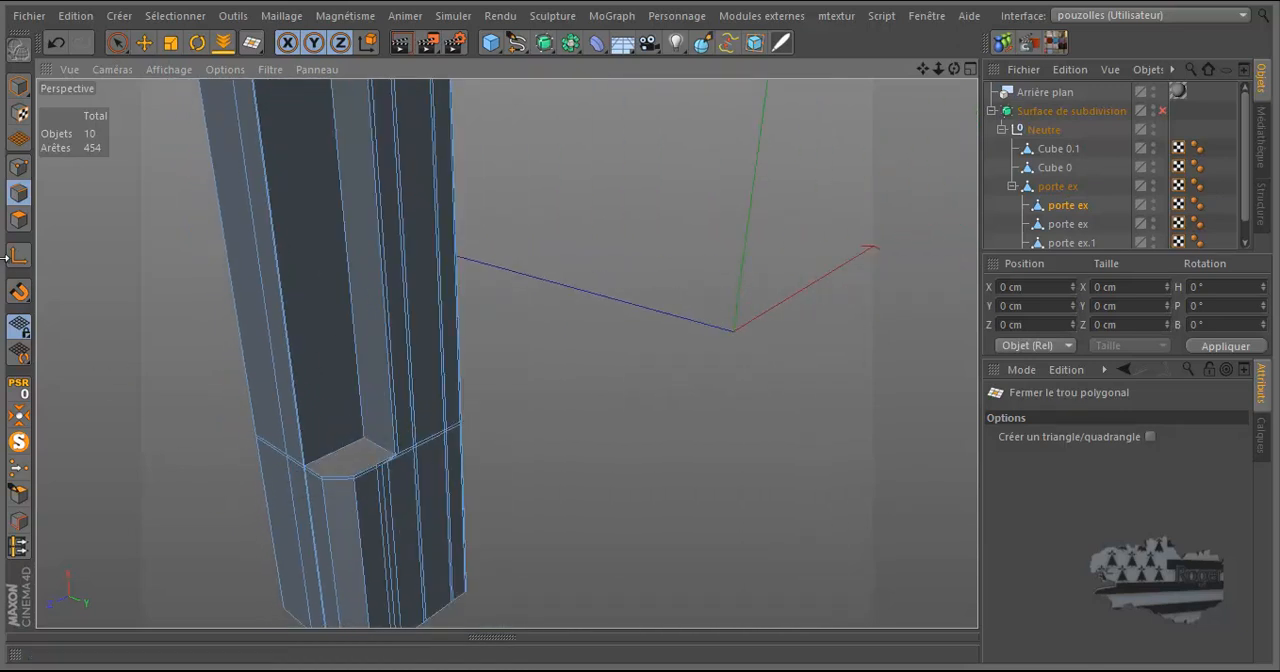
pyautogui.scroll(5, 285, 448)
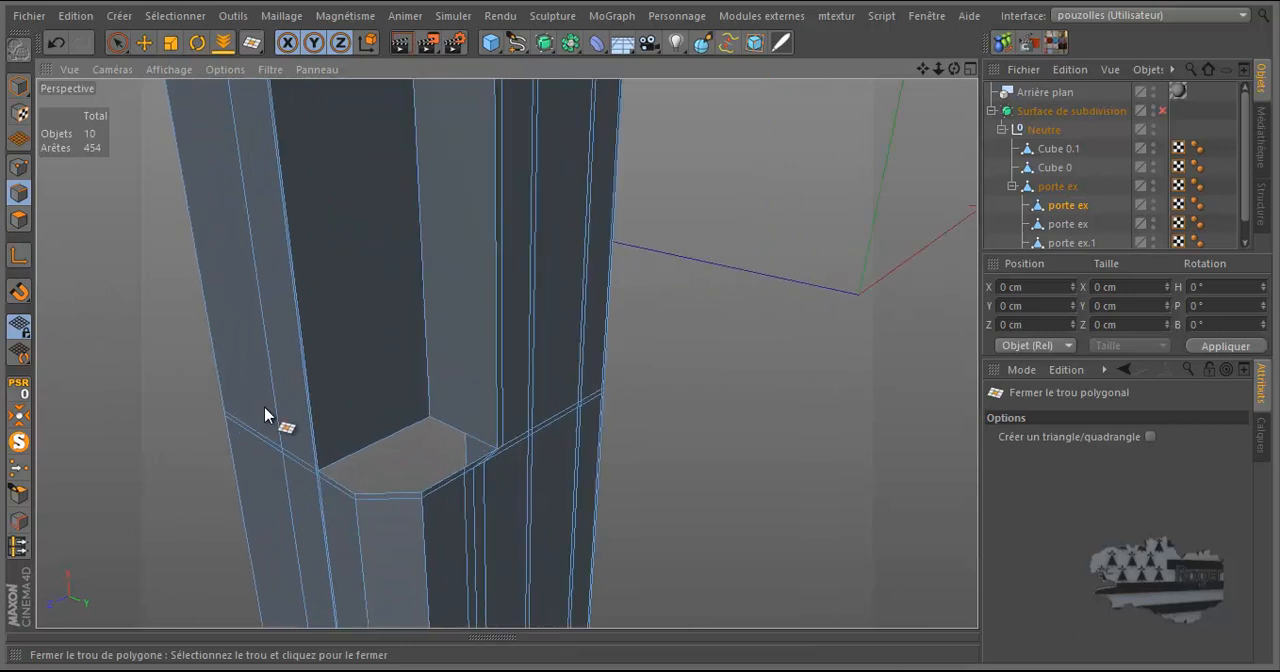
pyautogui.scroll(3, 285, 448)
# Allow point selection to include hidden elements and check the recess's lower and upper inner corners for coincident points.
pyautogui.click(117, 42)
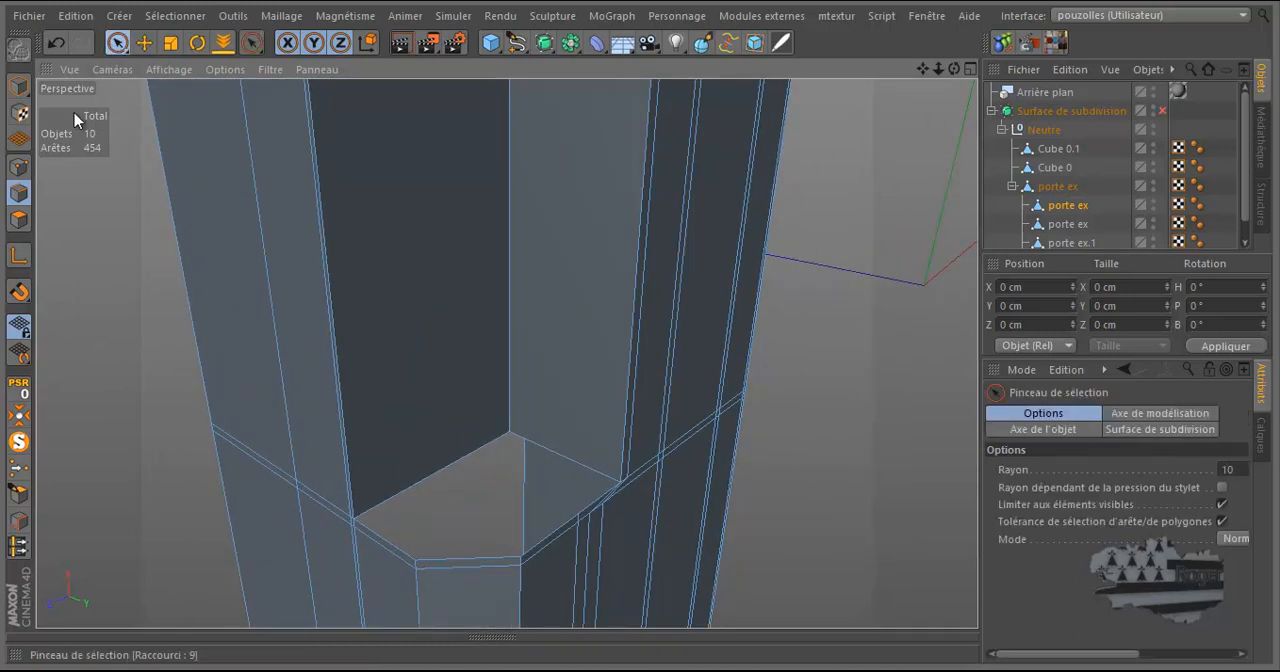
pyautogui.click(19, 166)
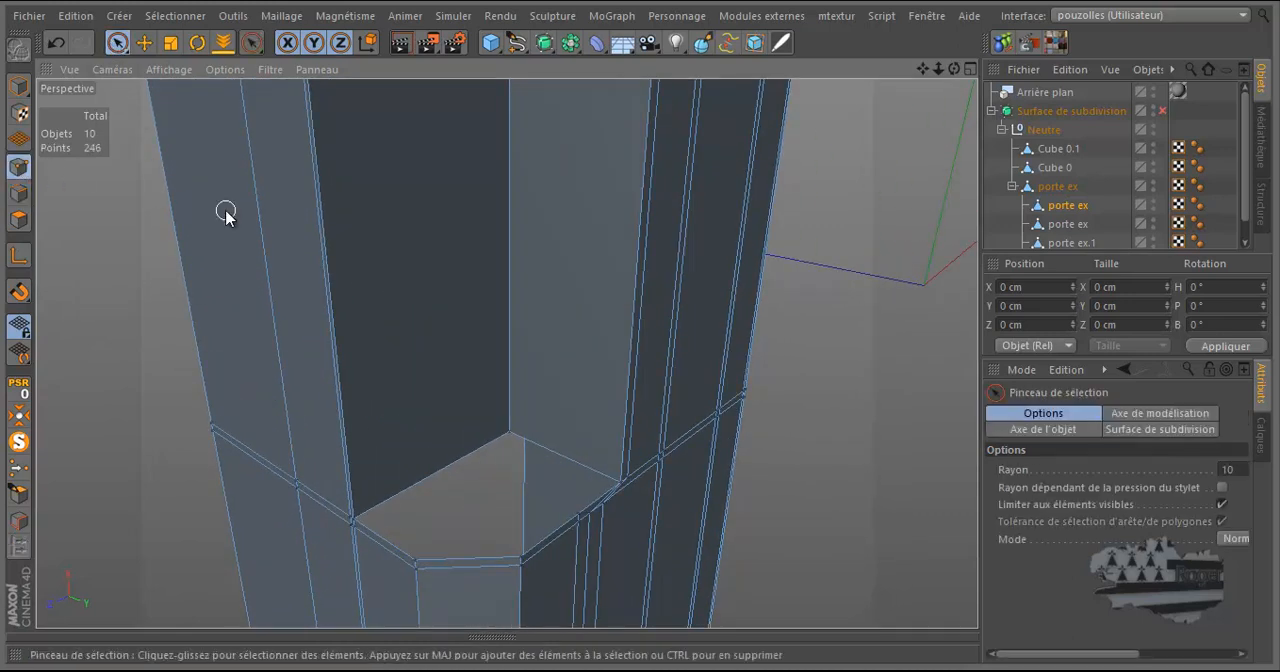
pyautogui.click(1222, 504)
pyautogui.click(508, 438)
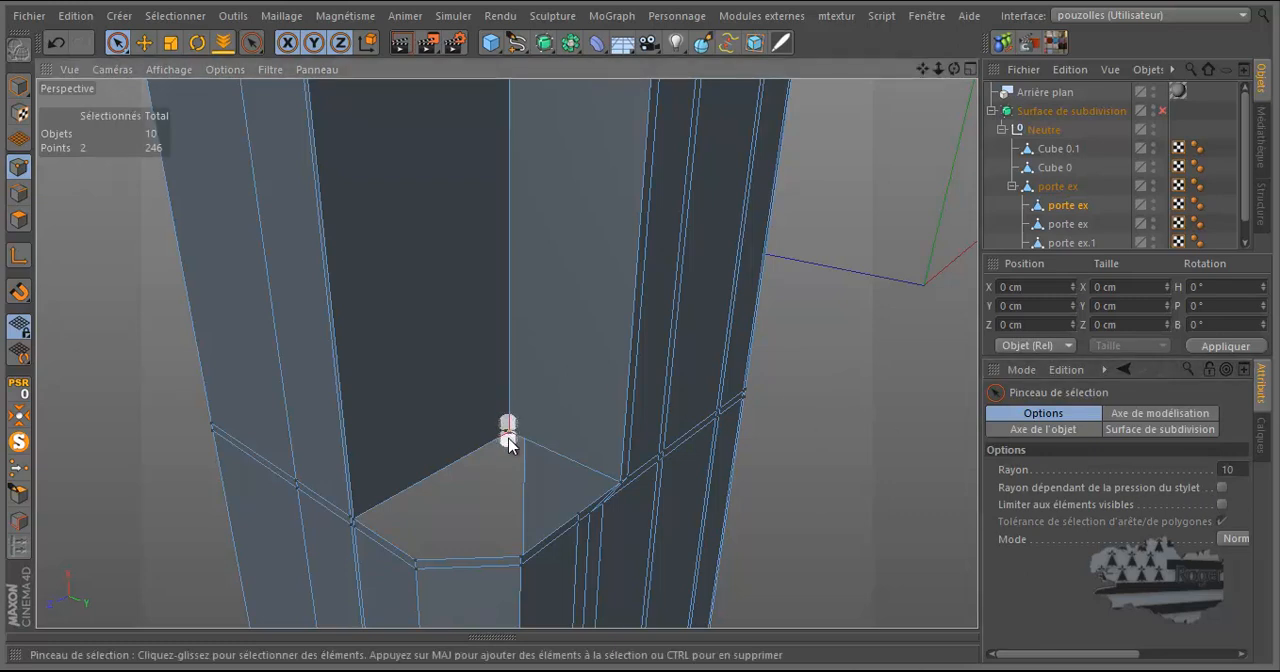
pyautogui.scroll(-8, 438, 485)
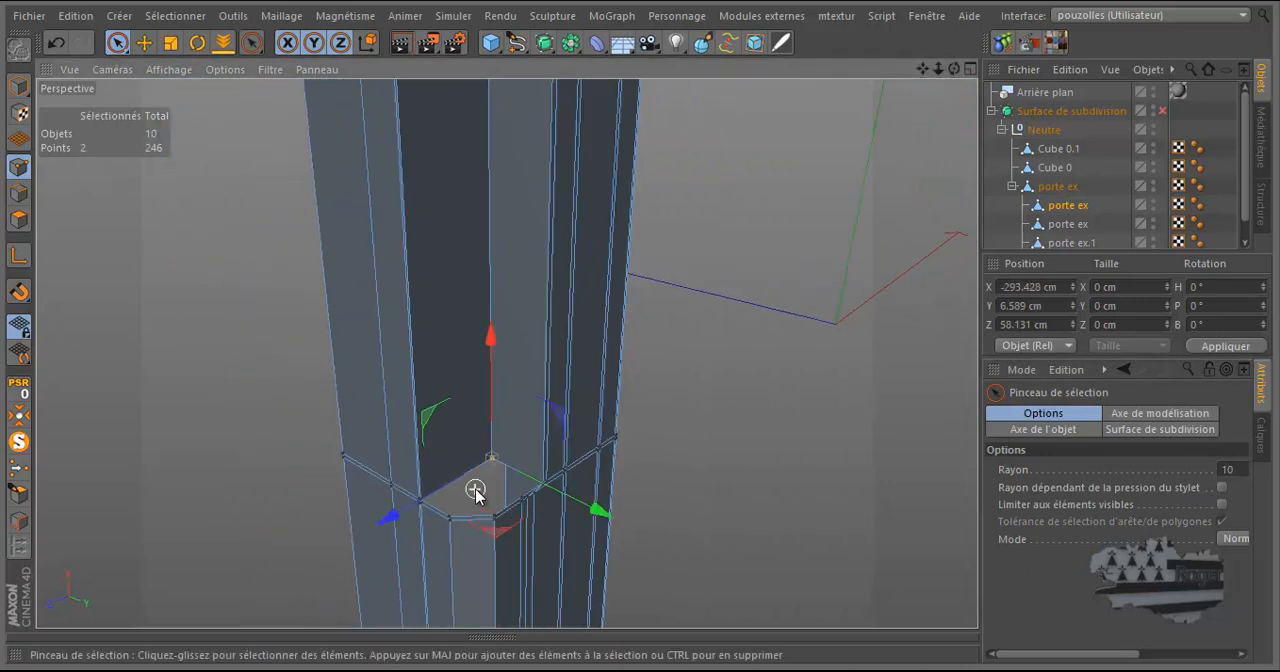
pyautogui.scroll(5, 480, 215)
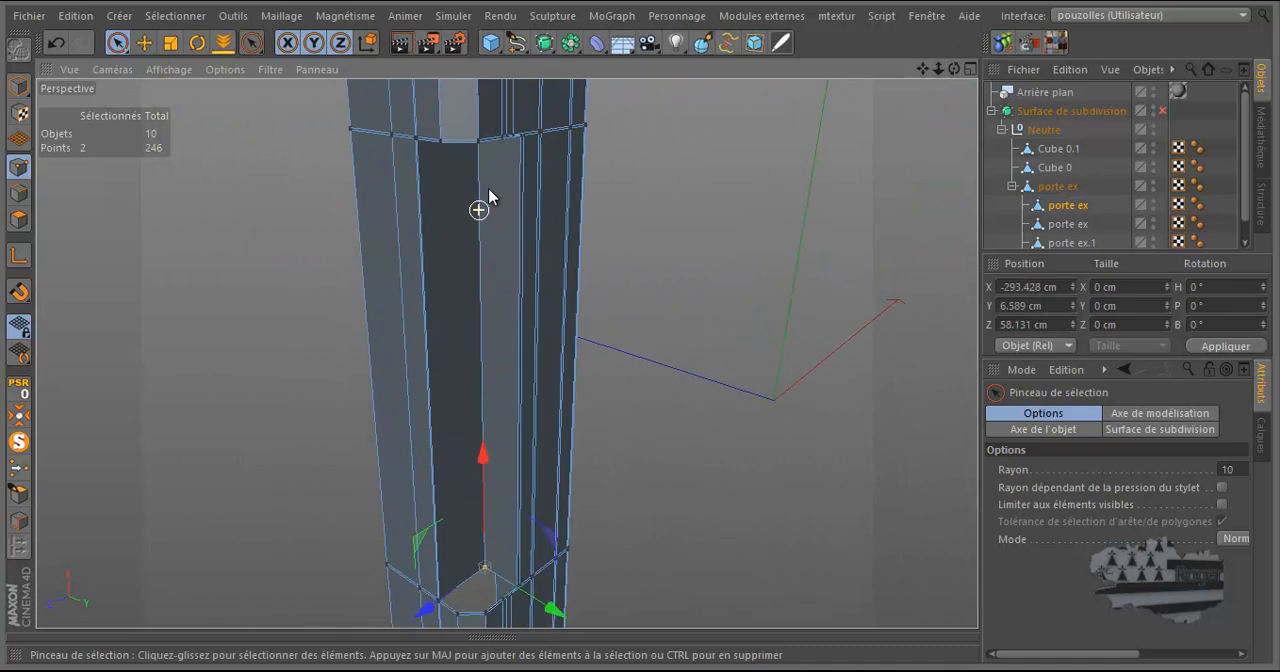
pyautogui.moveTo(955, 69); pyautogui.dragTo(620, 145)
pyautogui.moveTo(953, 70); pyautogui.dragTo(518, 145)
pyautogui.click(483, 148)
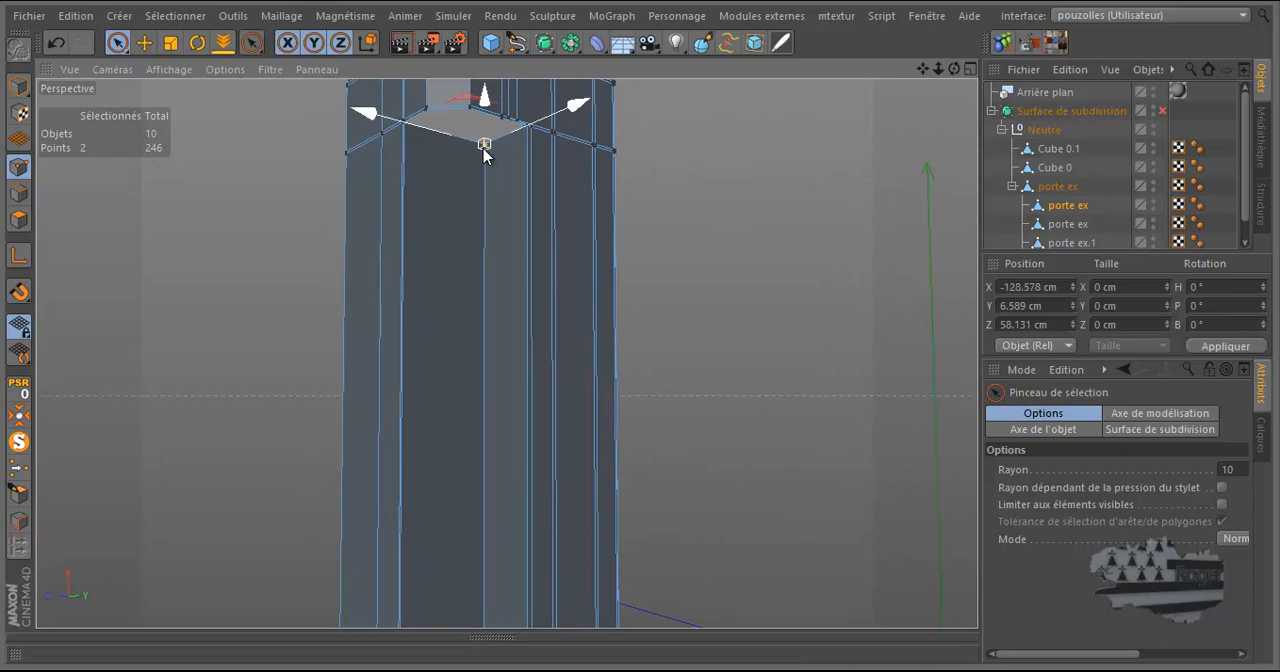
# Optimize the whole leg mesh to merge coincident points, and recheck the recess's upper and lower inner corner points.
pyautogui.click(280, 228)
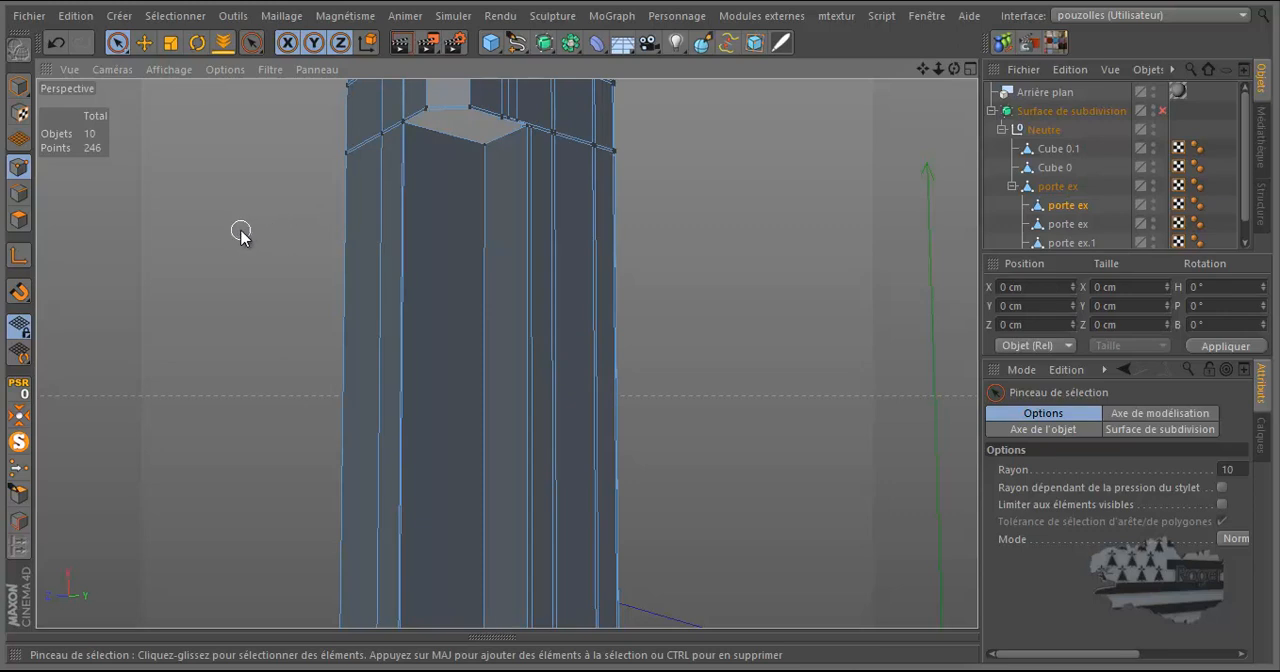
pyautogui.rightClick(239, 229)
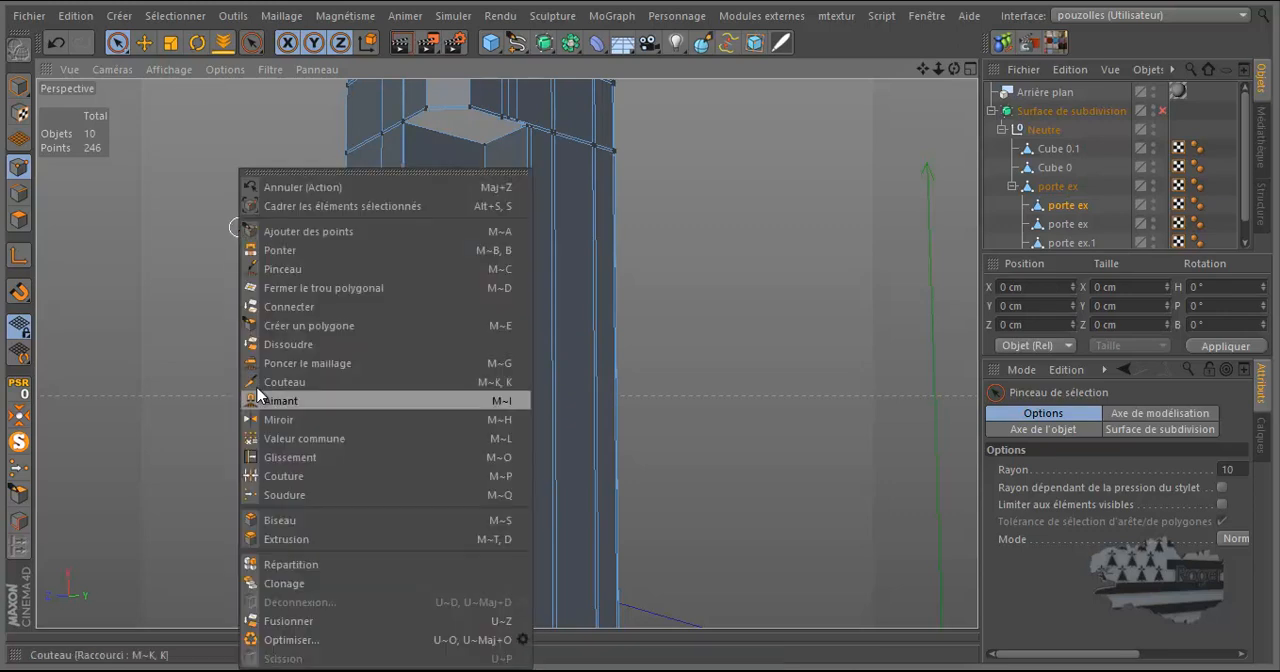
pyautogui.click(284, 643)
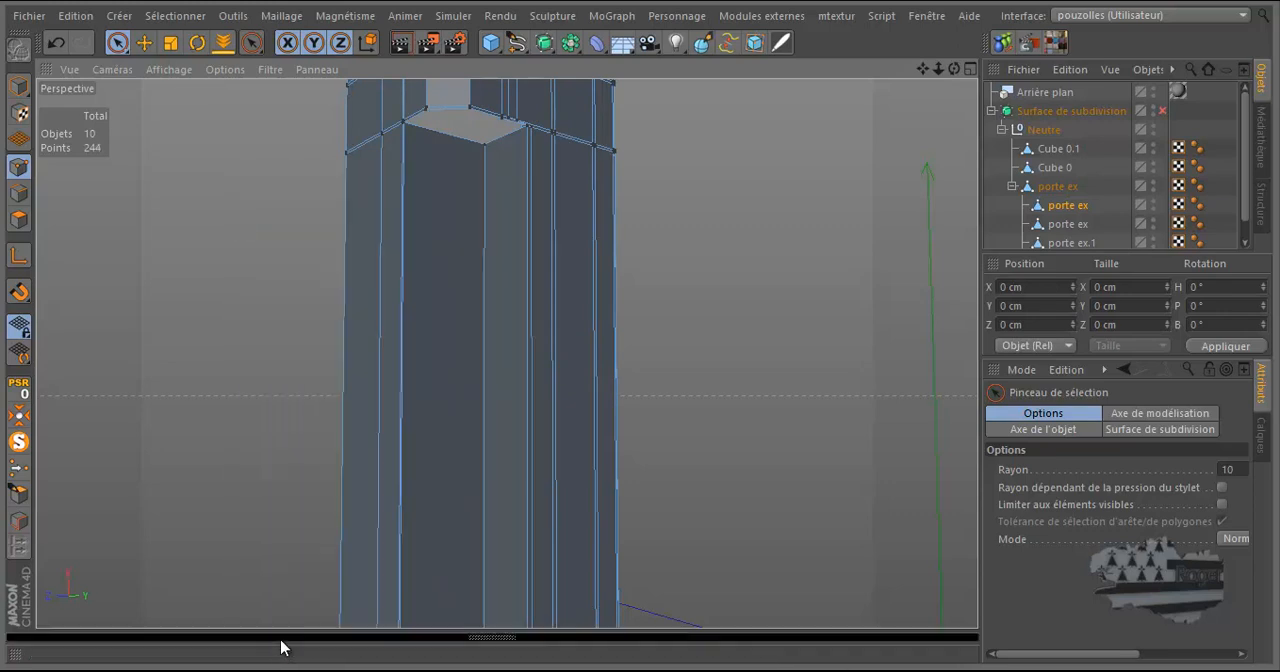
pyautogui.click(482, 148)
pyautogui.scroll(-3, 500, 165)
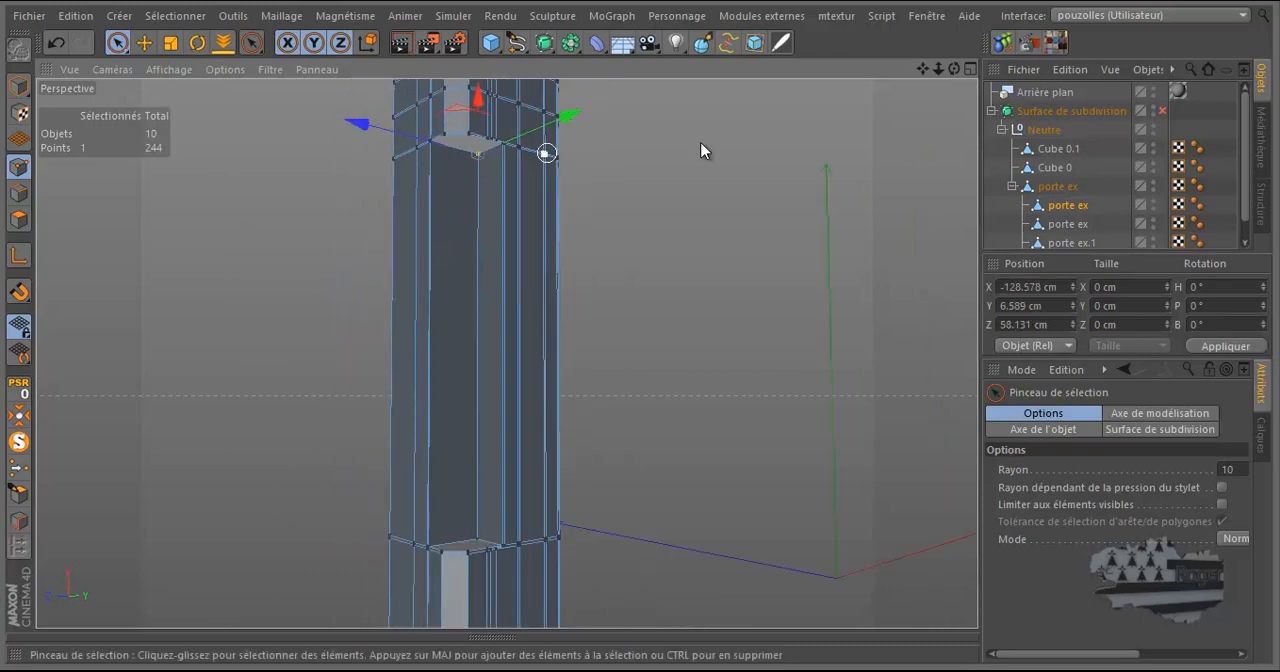
pyautogui.moveTo(957, 72)
pyautogui.mouseDown()
pyautogui.moveTo(640, 334)
pyautogui.moveTo(700, 388)
pyautogui.mouseUp()
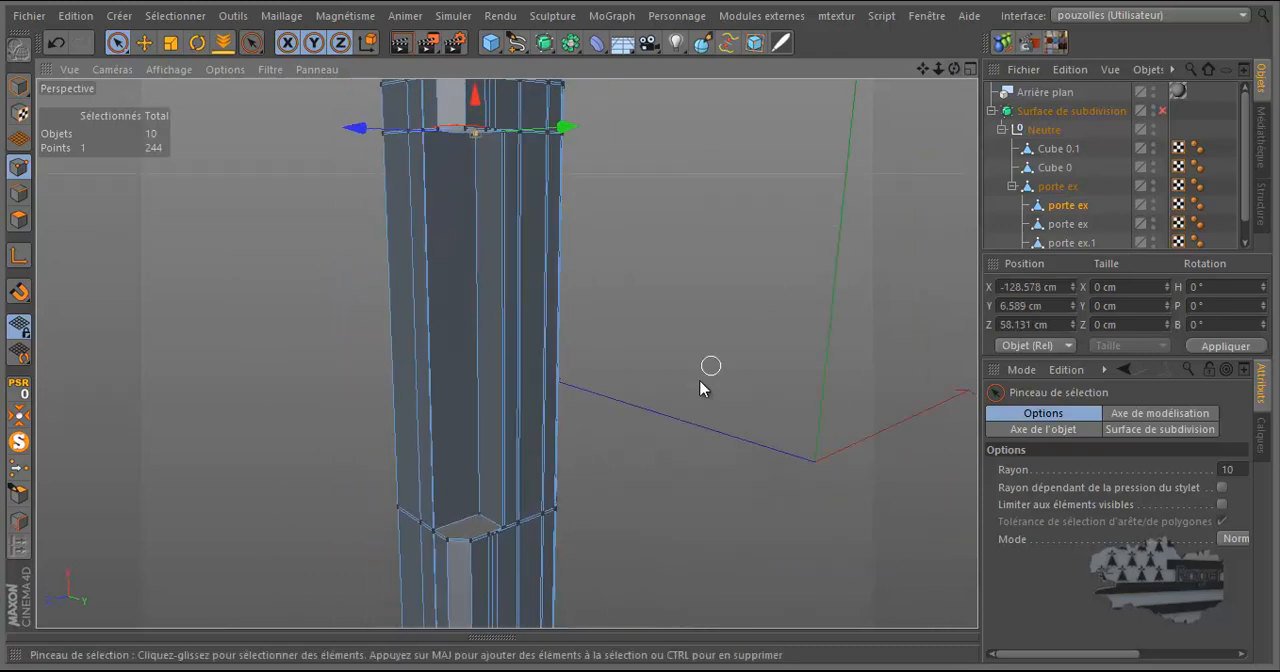
pyautogui.click(478, 516)
pyautogui.scroll(5, 425, 570)
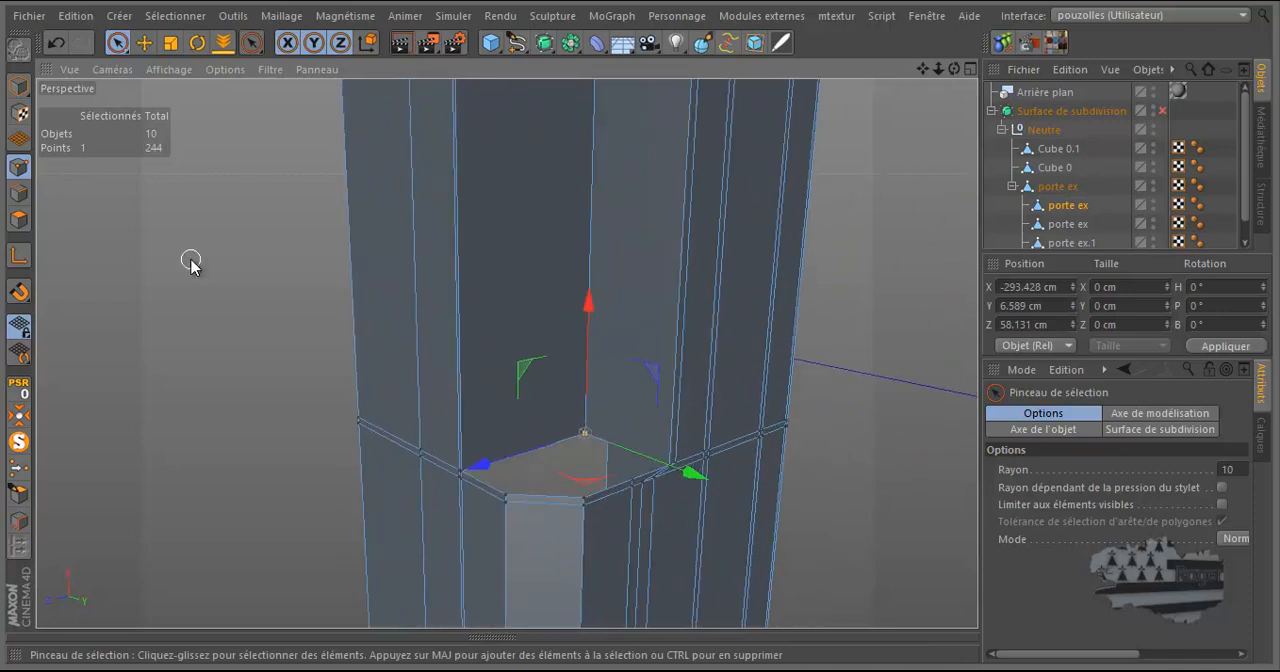
# Close the polygon hole at the lower end of the recess.
pyautogui.rightClick(191, 262)
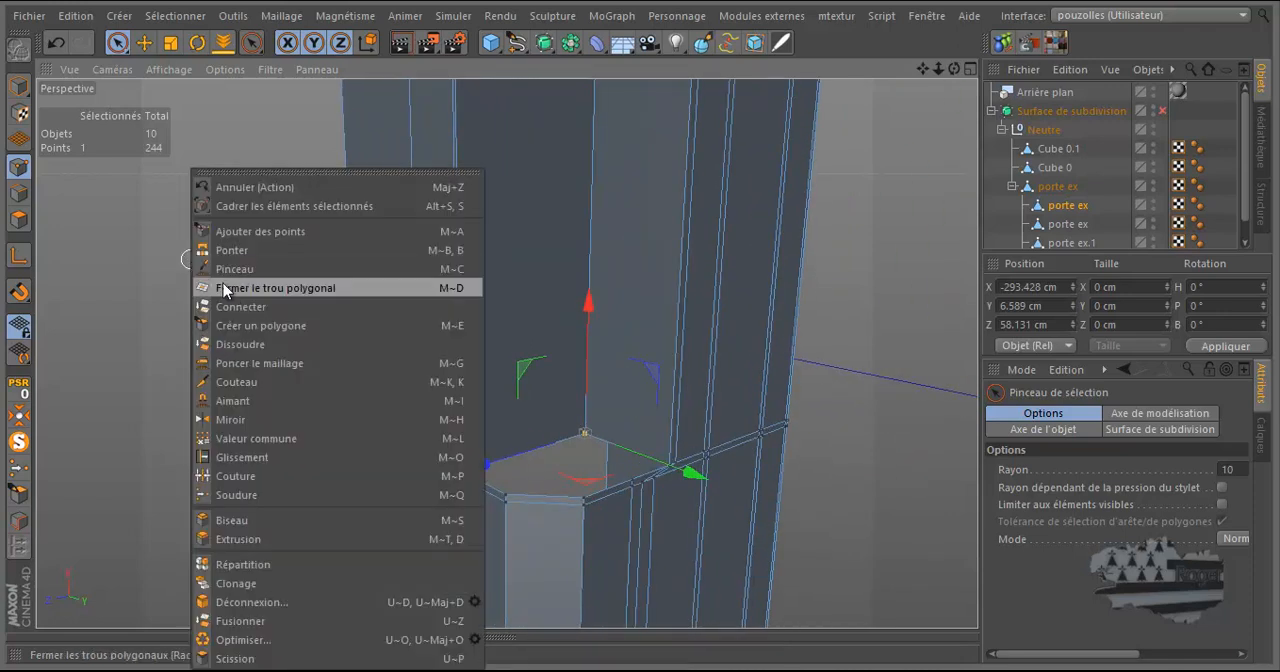
pyautogui.click(228, 278)
pyautogui.click(519, 466)
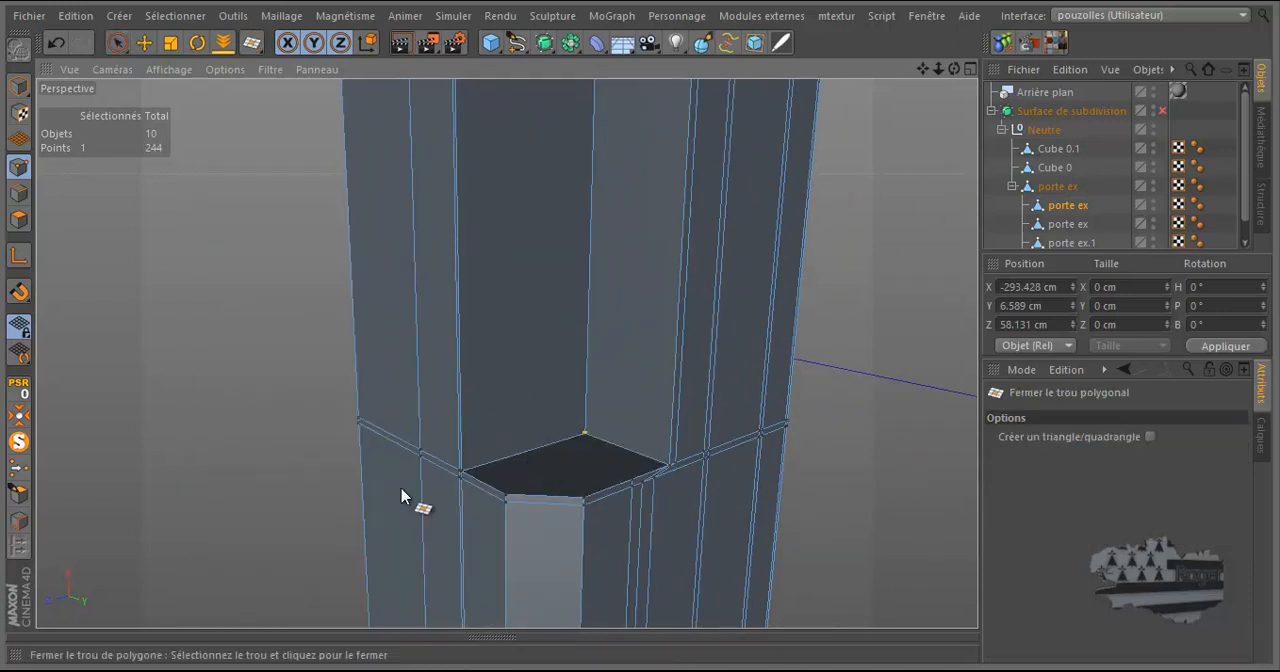
pyautogui.scroll(-3, 337, 525)
pyautogui.scroll(-1, 336, 527)
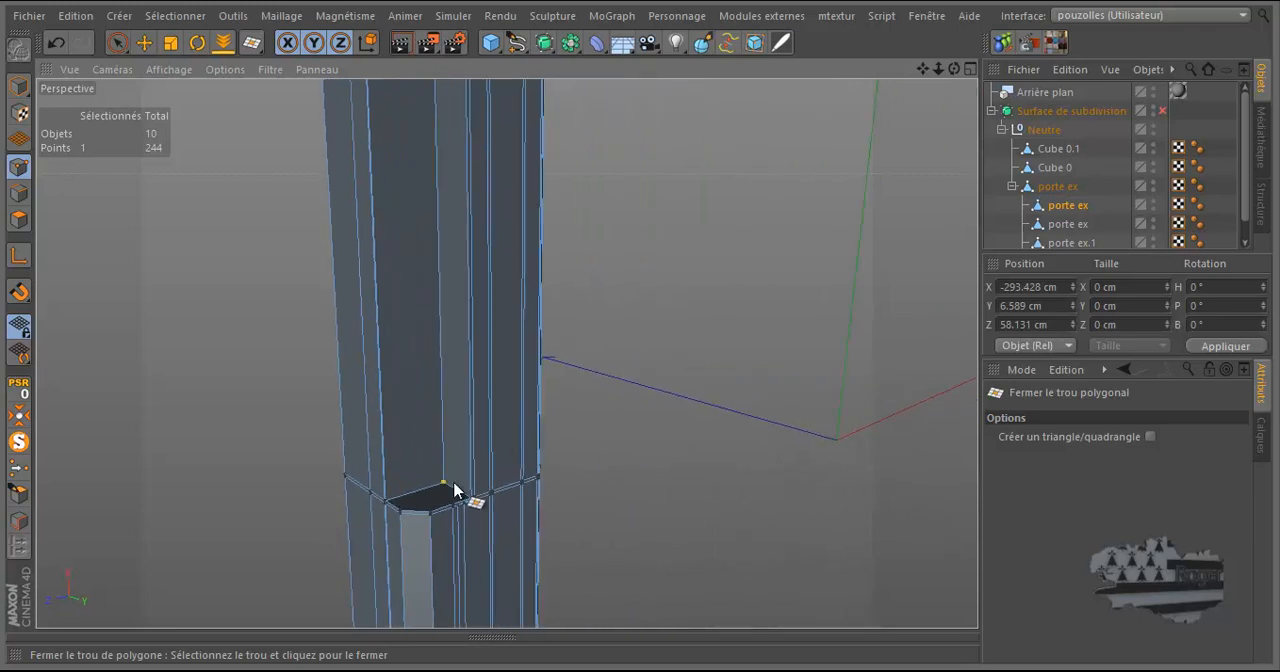
# Close the polygon hole at the upper end of the recess.
pyautogui.moveTo(955, 68); pyautogui.dragTo(639, 321)
pyautogui.click(445, 122)
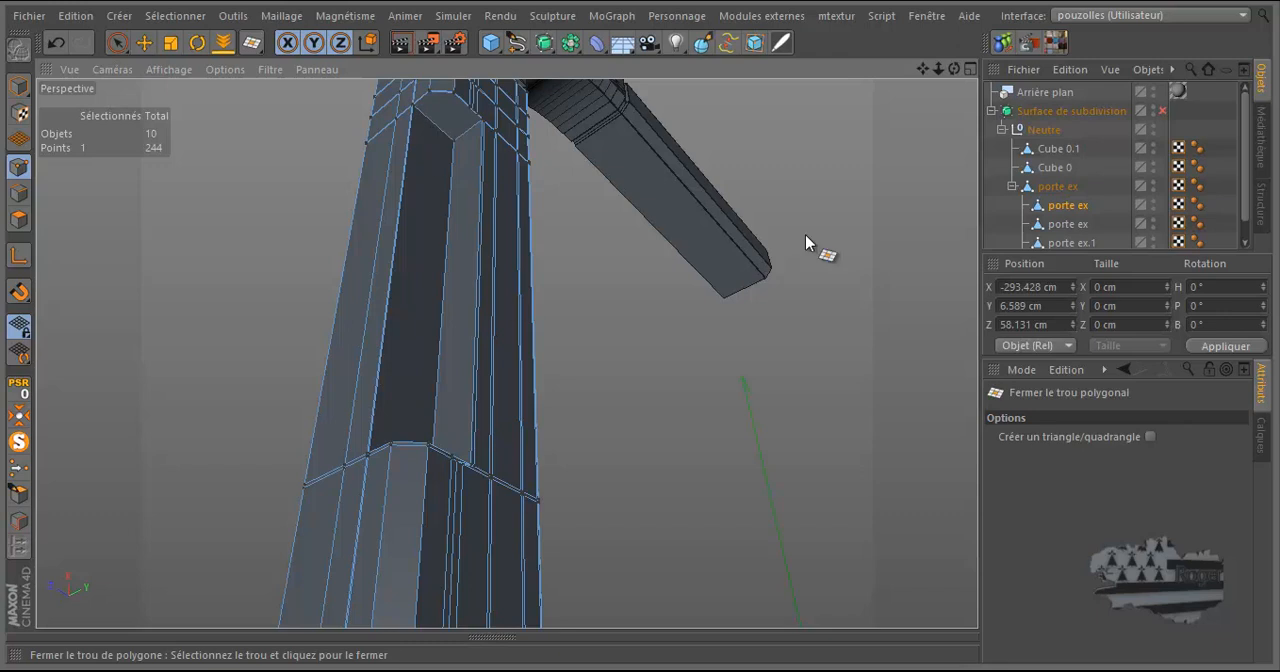
pyautogui.moveTo(955, 68); pyautogui.dragTo(639, 326)
pyautogui.scroll(4, 391, 514)
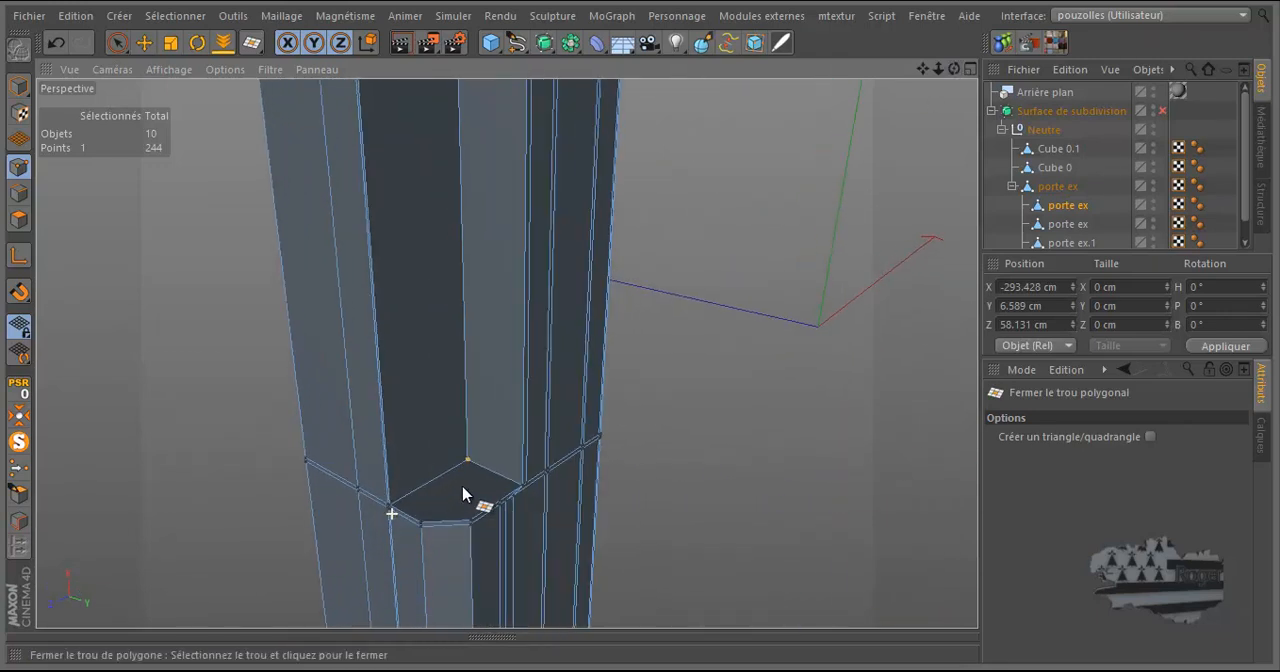
pyautogui.scroll(2, 478, 446)
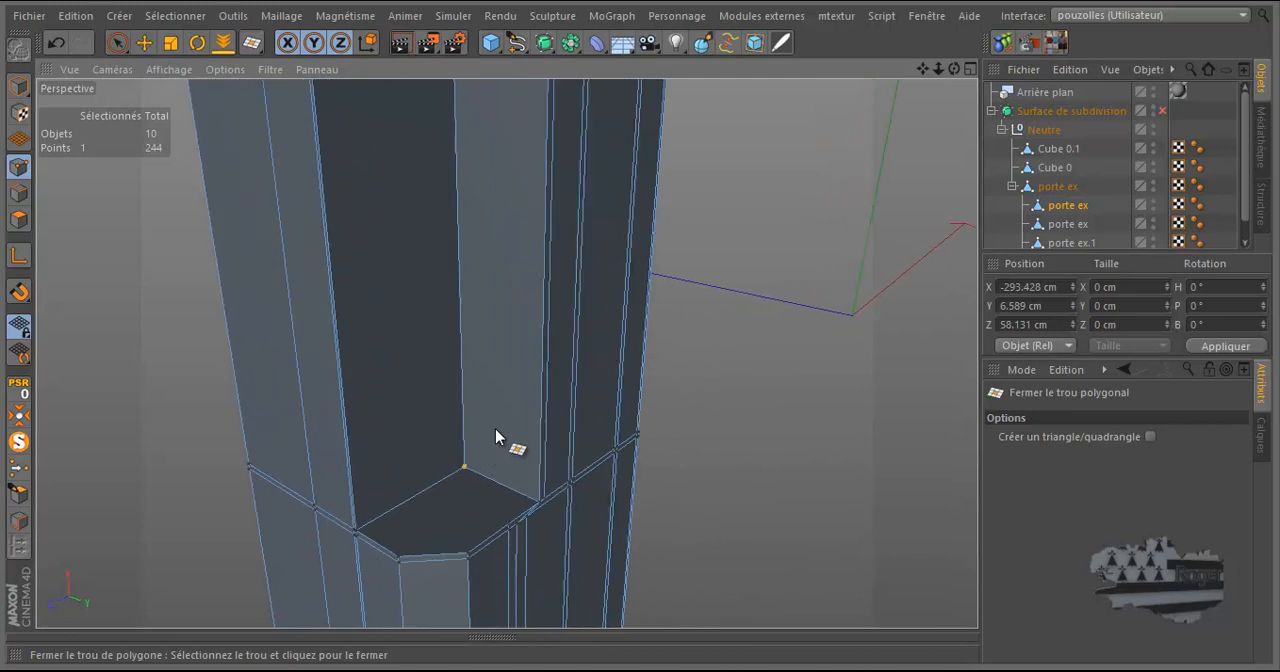
# In the front view, move the two closely spaced long edges below the recess to Z 57.018 cm, in line with its side border.
pyautogui.moveTo(955, 68); pyautogui.dragTo(657, 262)
pyautogui.scroll(-3, 657, 262)
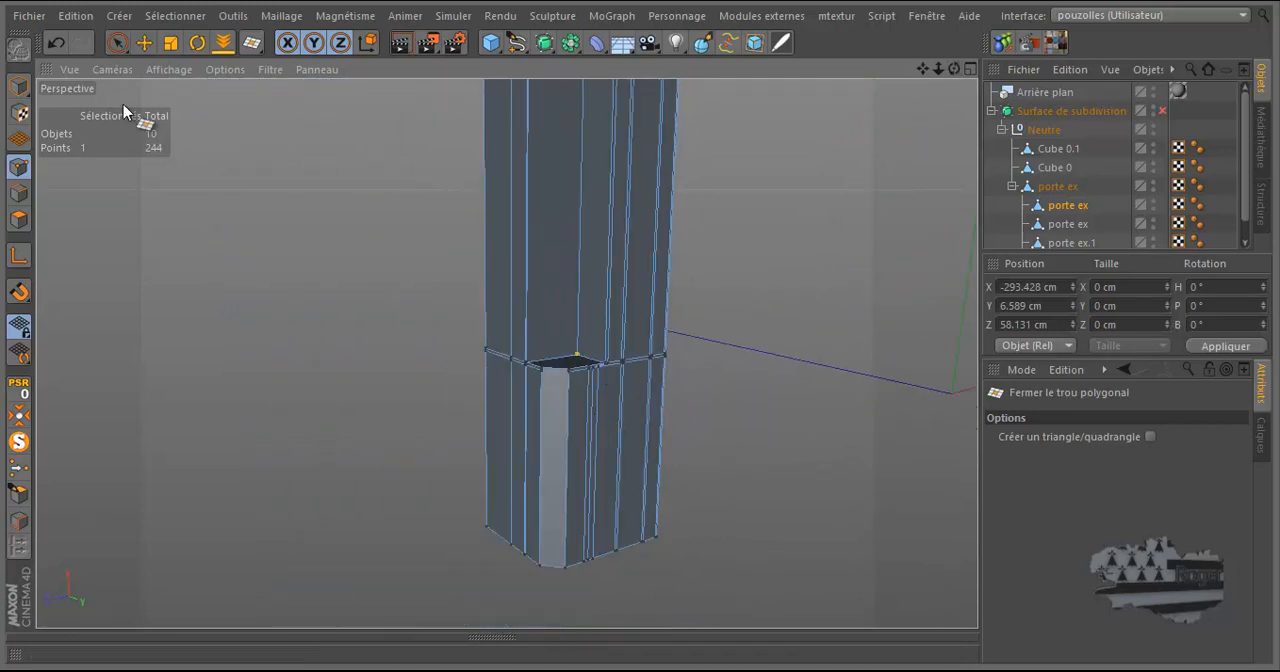
pyautogui.middleClick(270, 415)
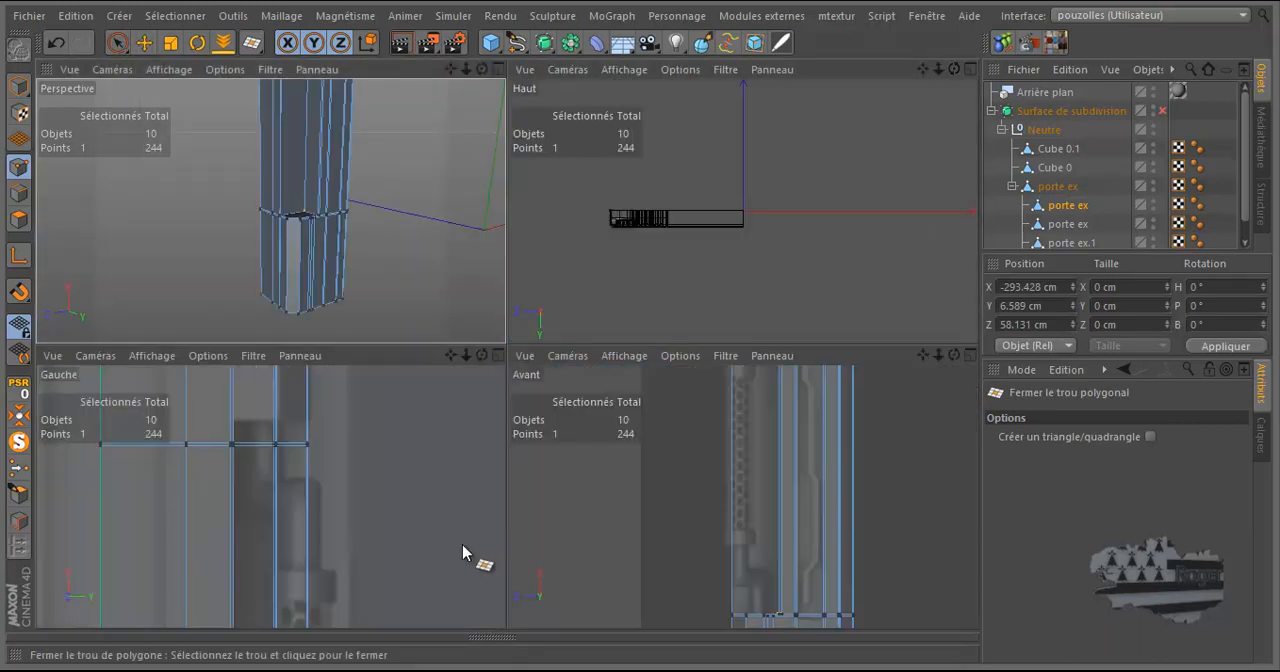
pyautogui.middleClick(577, 555)
pyautogui.scroll(-2, 640, 316)
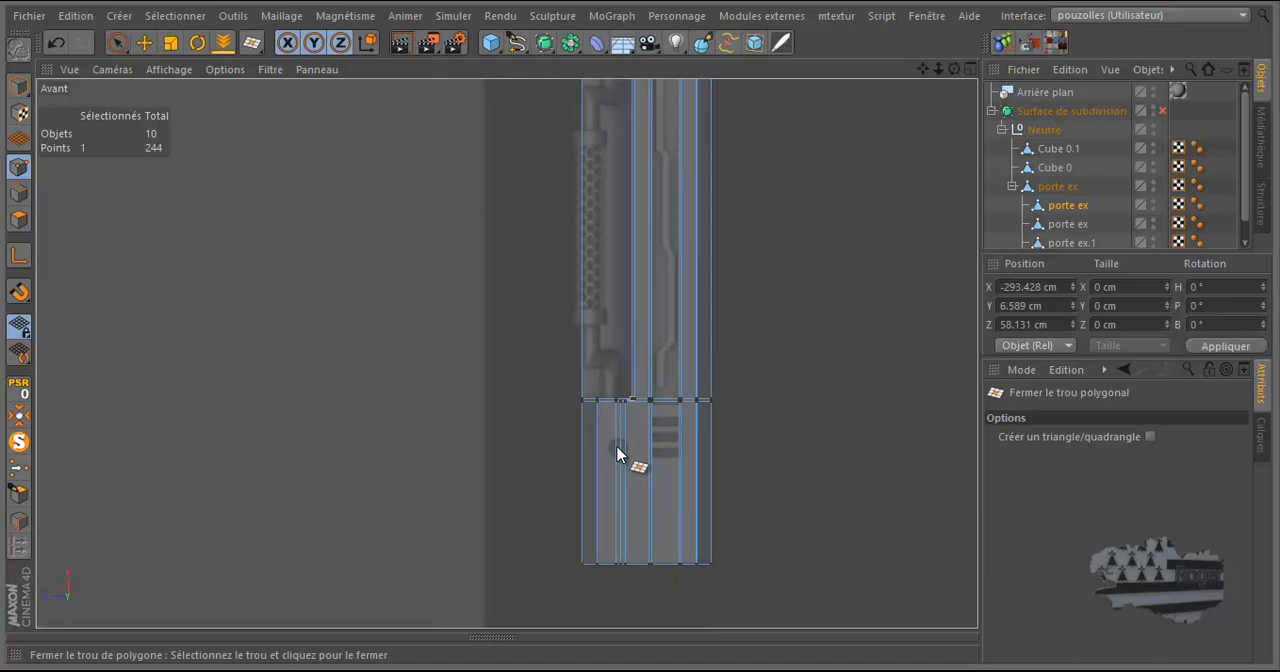
pyautogui.scroll(2, 617, 453)
pyautogui.scroll(1, 621, 447)
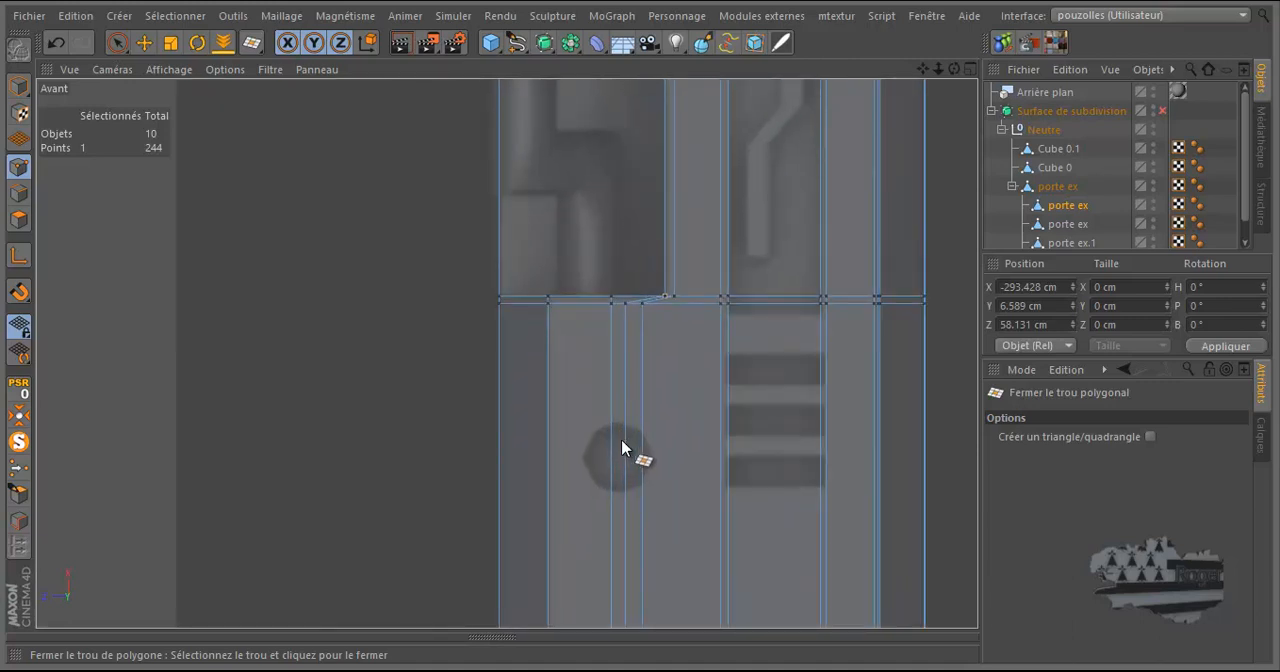
pyautogui.click(19, 193)
pyautogui.click(144, 42)
pyautogui.click(627, 386)
pyautogui.keyDown('shift'); pyautogui.click(645, 382); pyautogui.keyUp('shift')
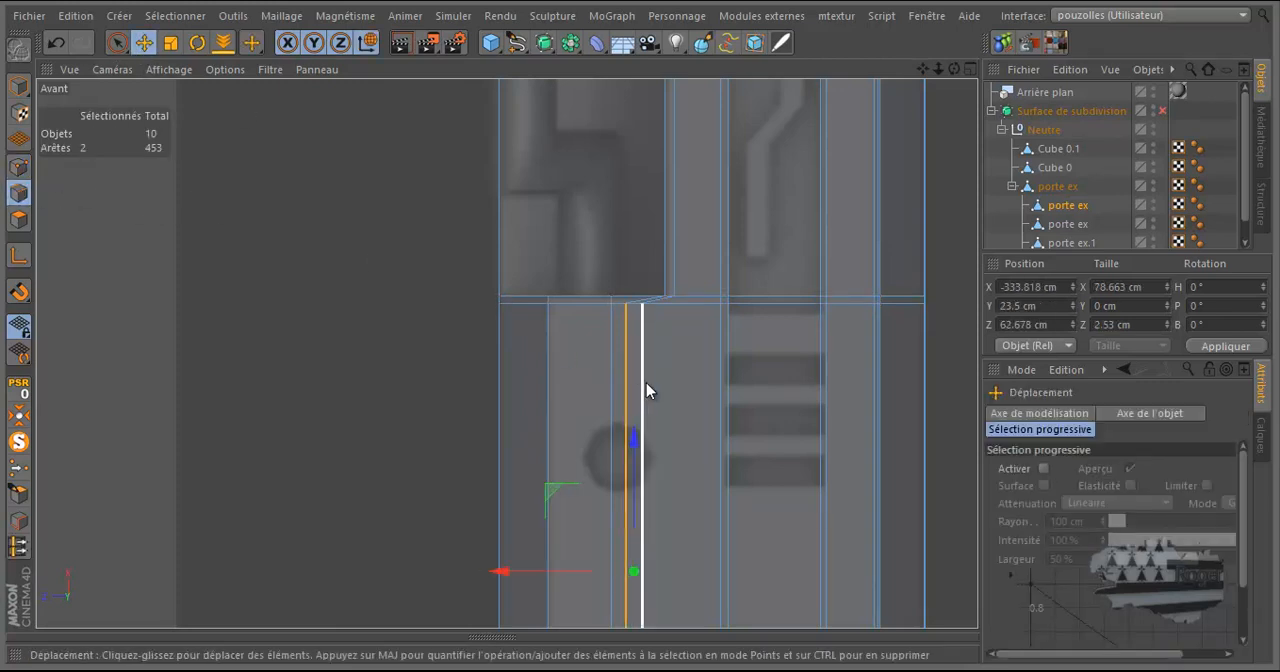
pyautogui.moveTo(500, 571); pyautogui.dragTo(541, 601)
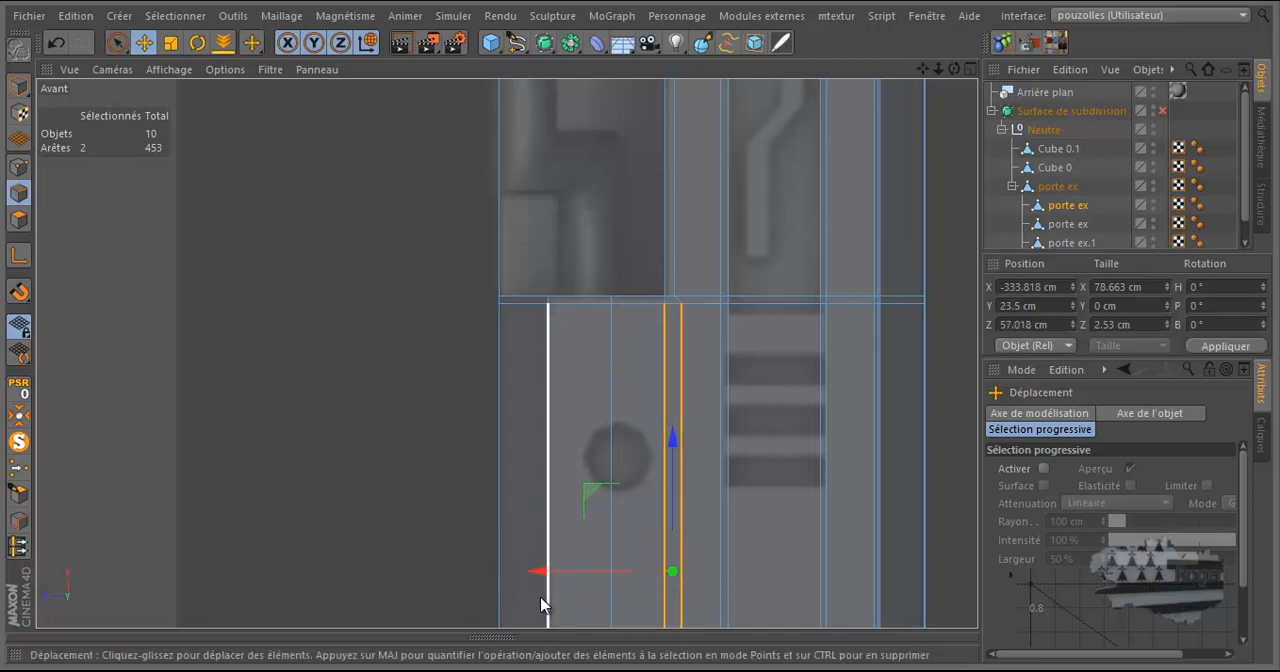
# Back in the perspective view, dissolve the leftover long edge below the recess together with the short edge segment above it.
pyautogui.middleClick(480, 347)
pyautogui.middleClick(383, 276)
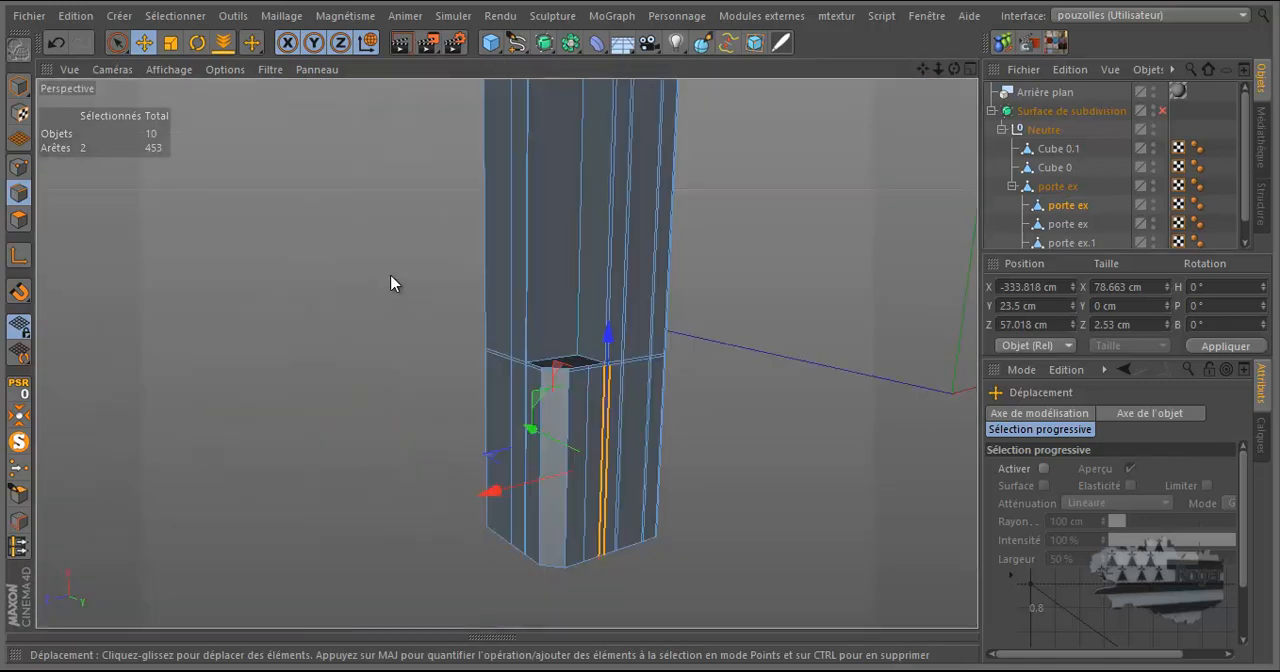
pyautogui.scroll(4, 588, 405)
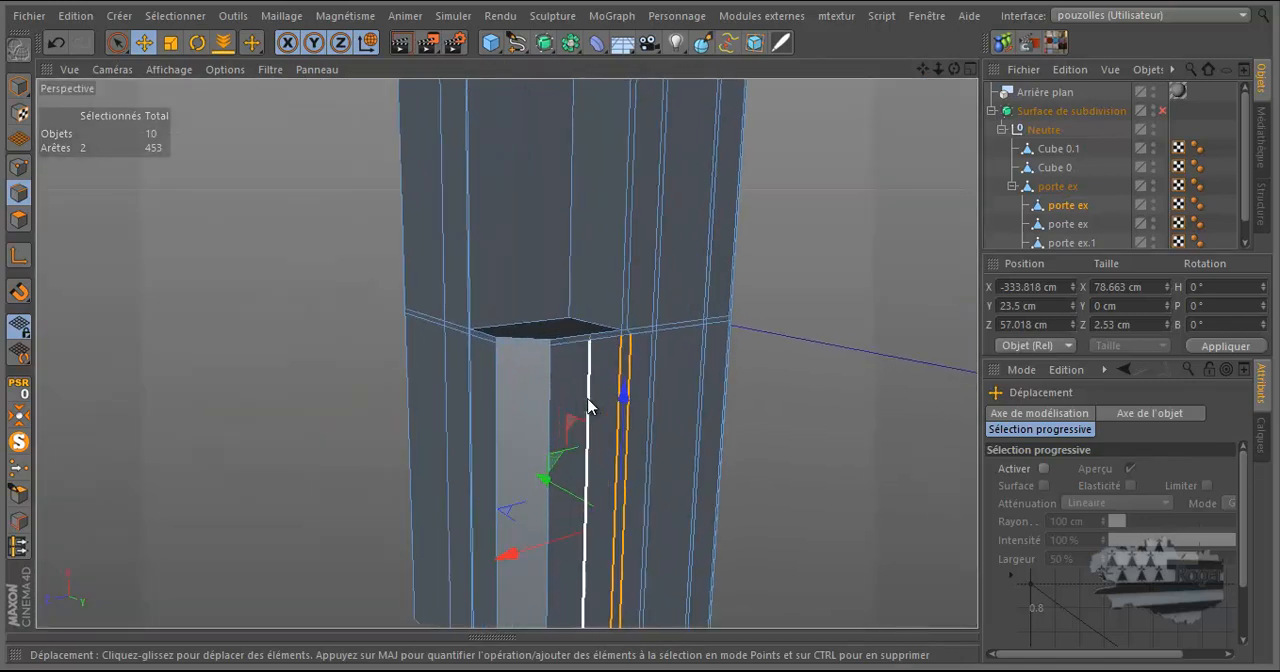
pyautogui.scroll(2, 588, 405)
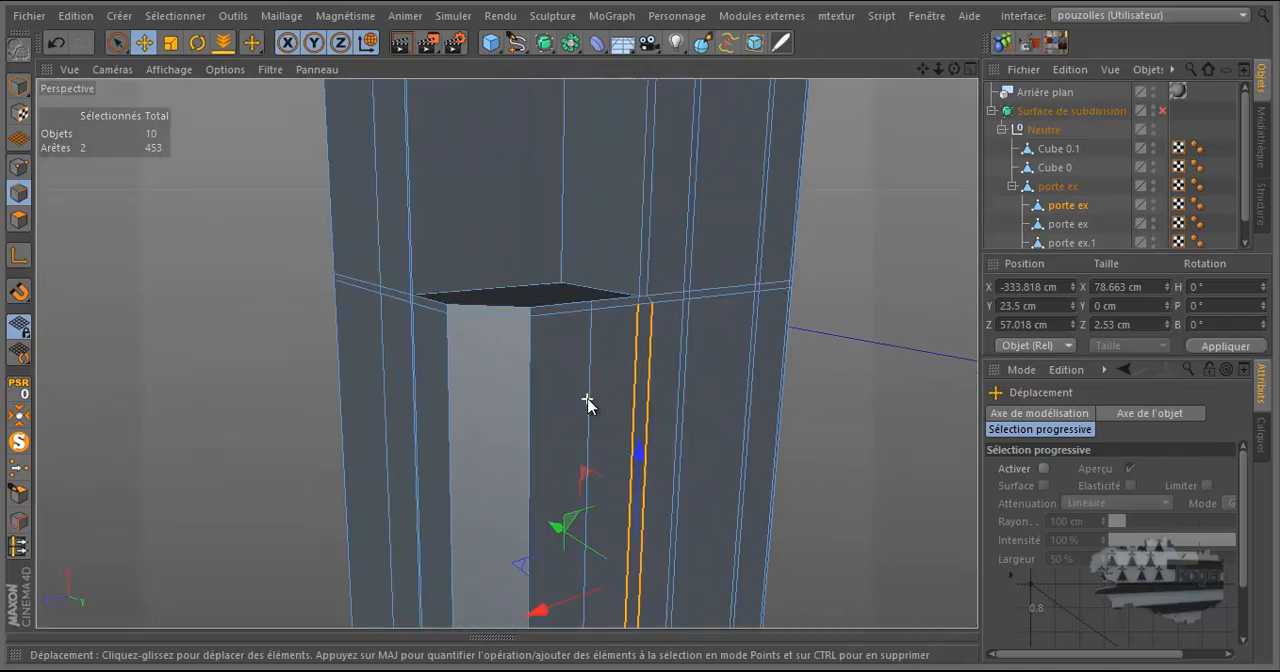
pyautogui.click(594, 307)
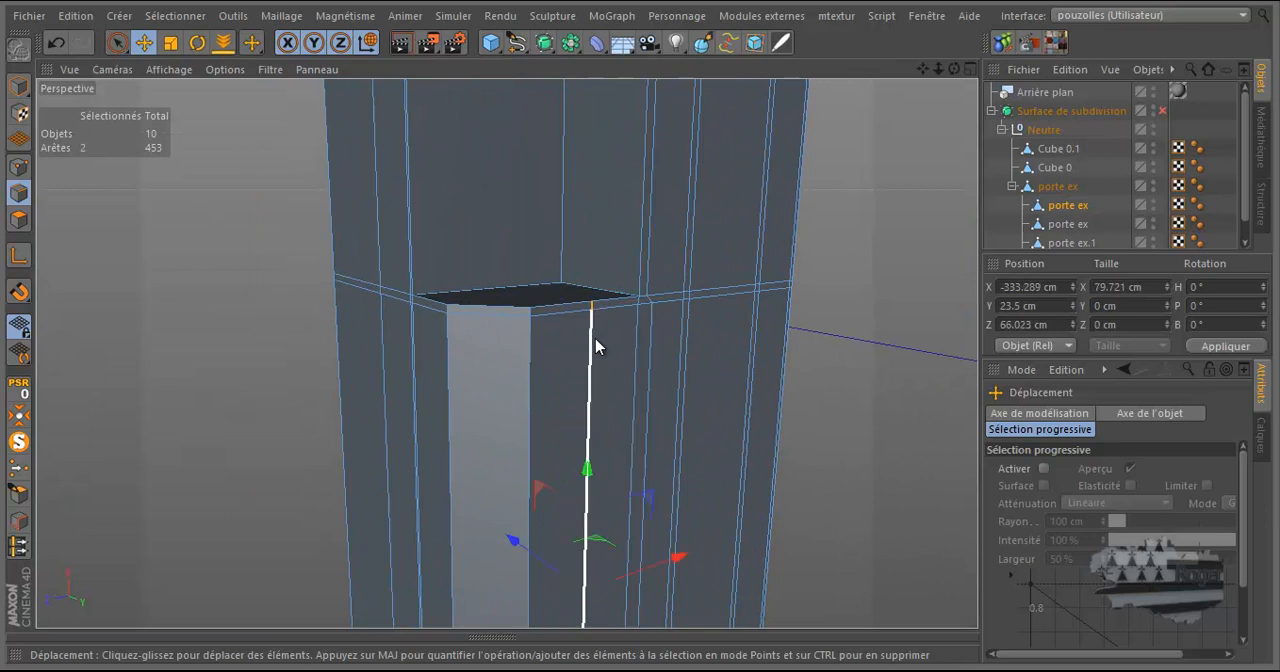
pyautogui.keyDown('shift'); pyautogui.click(595, 339); pyautogui.keyUp('shift')
pyautogui.scroll(-3, 600, 343)
pyautogui.rightClick(600, 345)
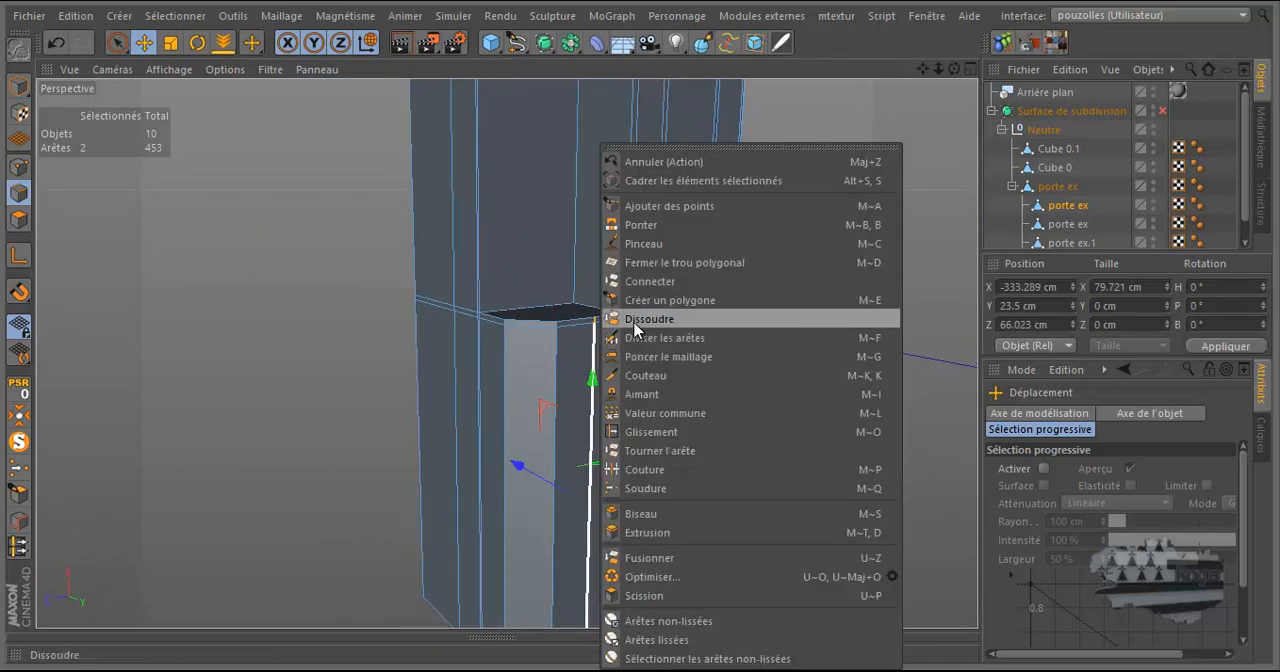
pyautogui.click(645, 319)
pyautogui.moveTo(957, 70); pyautogui.dragTo(641, 328)
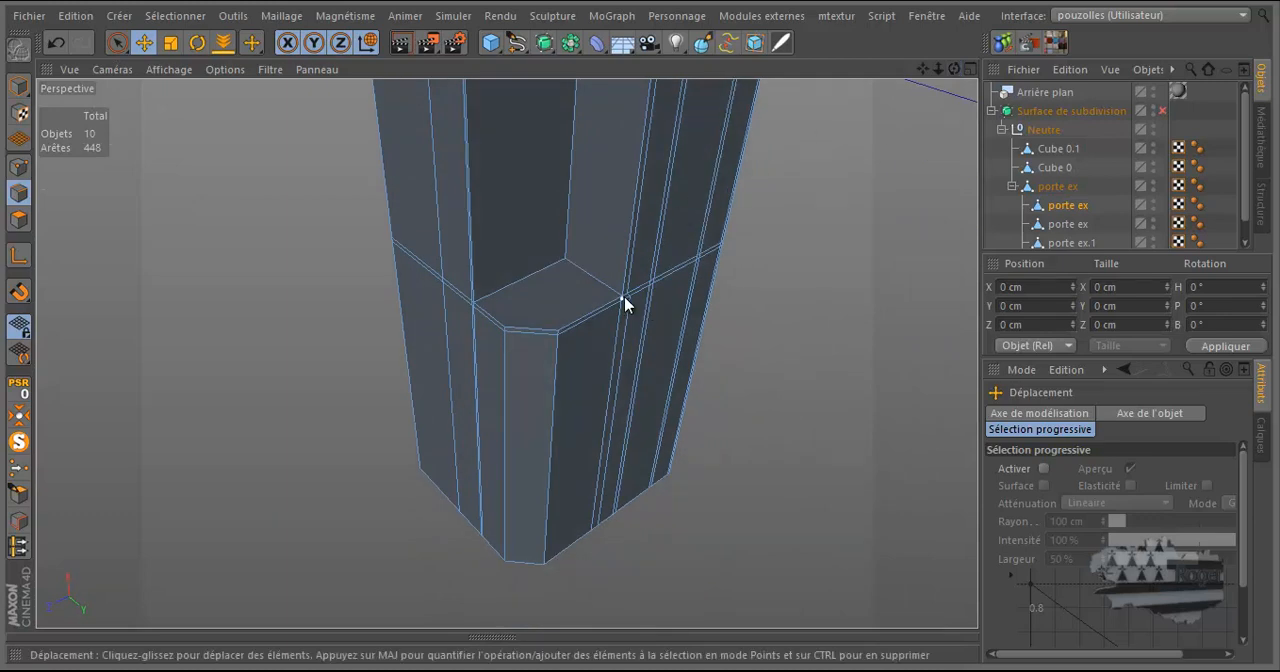
pyautogui.scroll(2, 622, 303)
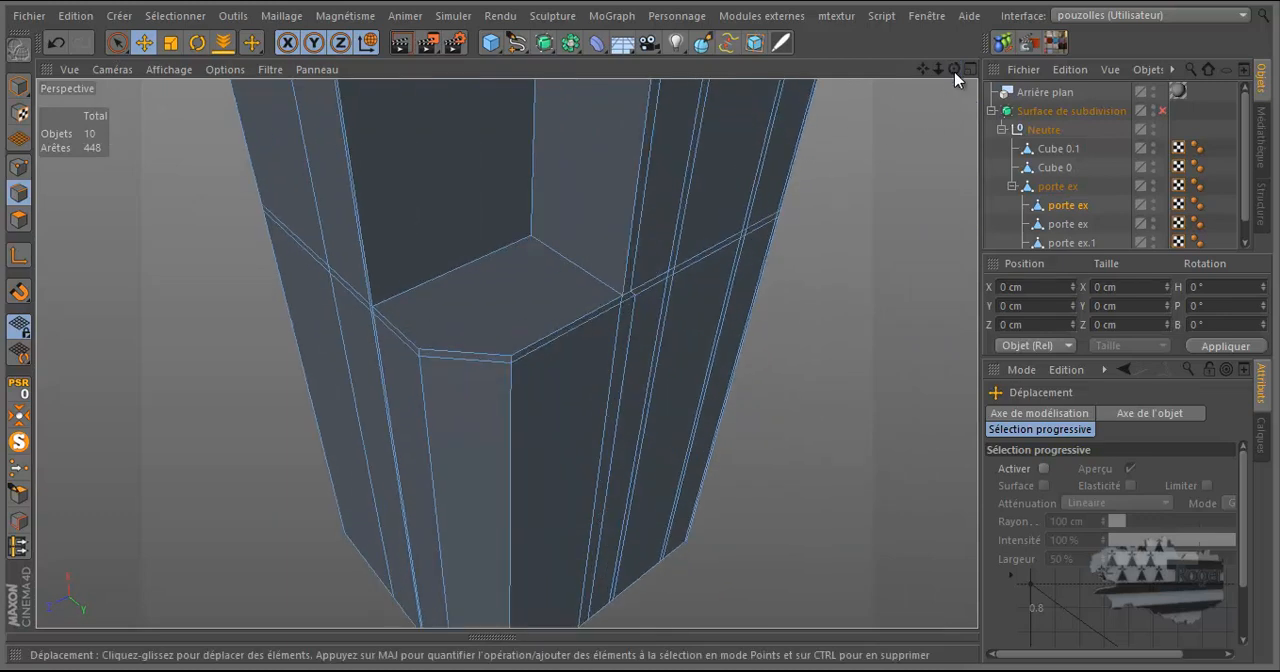
# Check with the Knife in Loop mode where a loop cut through the recess's lower back edge would run.
pyautogui.moveTo(956, 66); pyautogui.dragTo(640, 332)
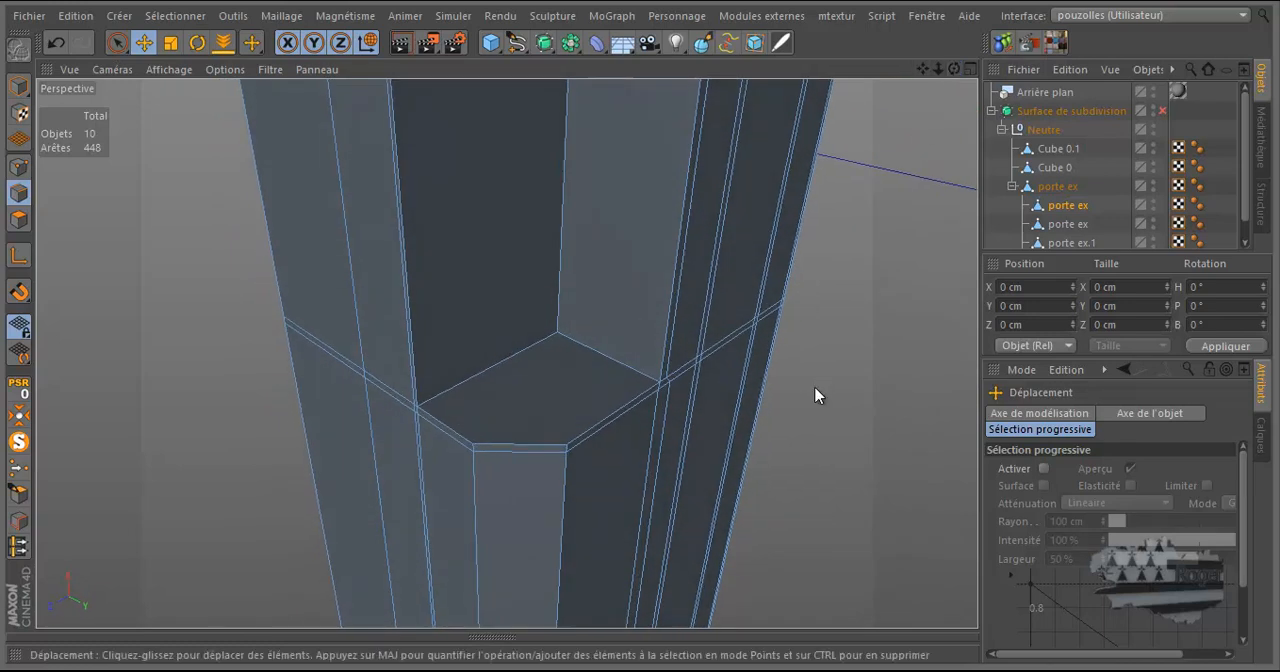
pyautogui.press('k')
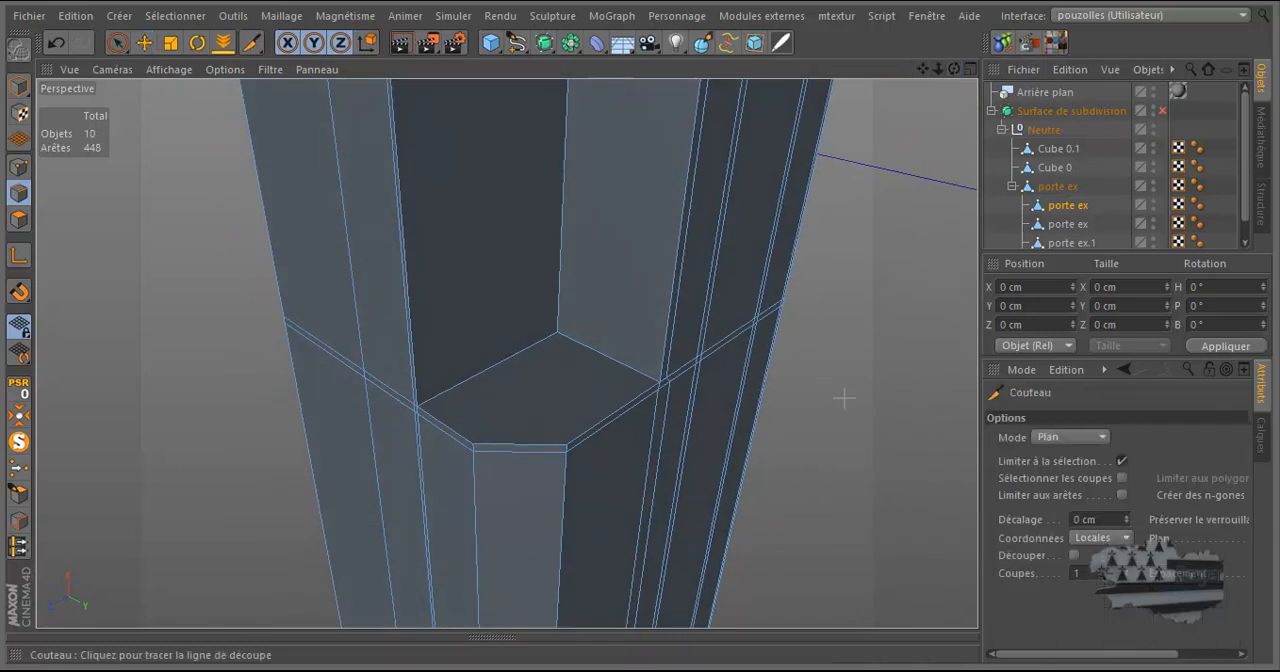
pyautogui.click(1100, 436)
pyautogui.click(1066, 505)
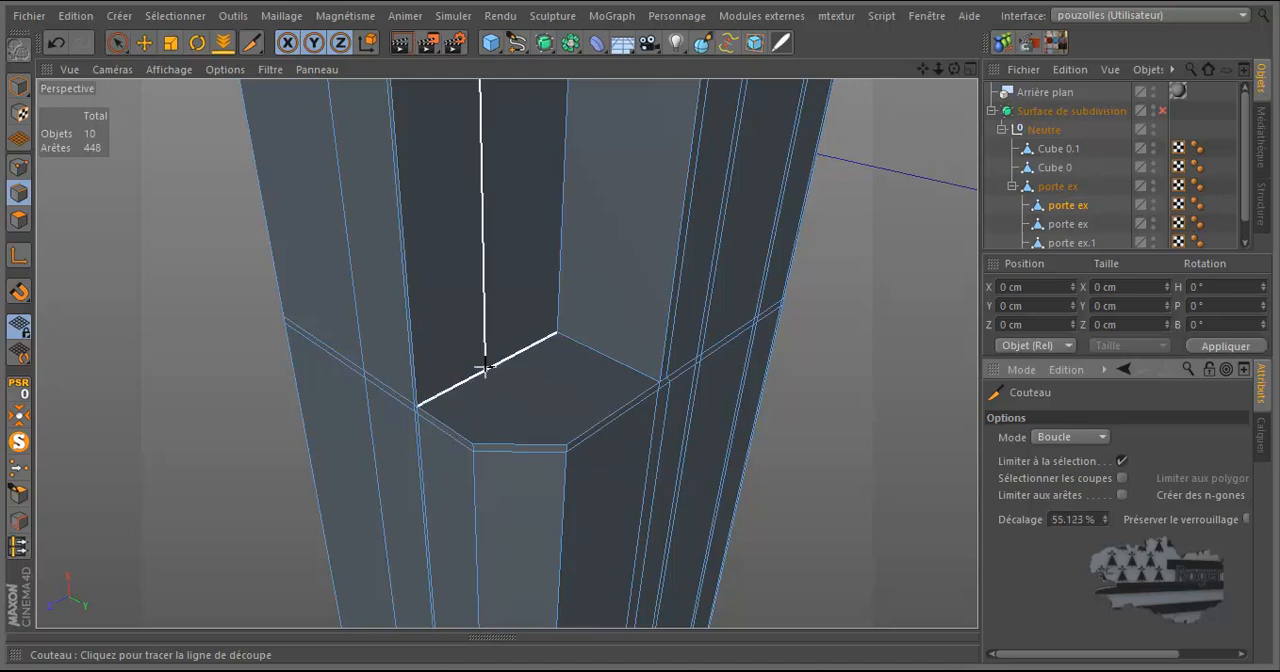
pyautogui.scroll(-8, 486, 368)
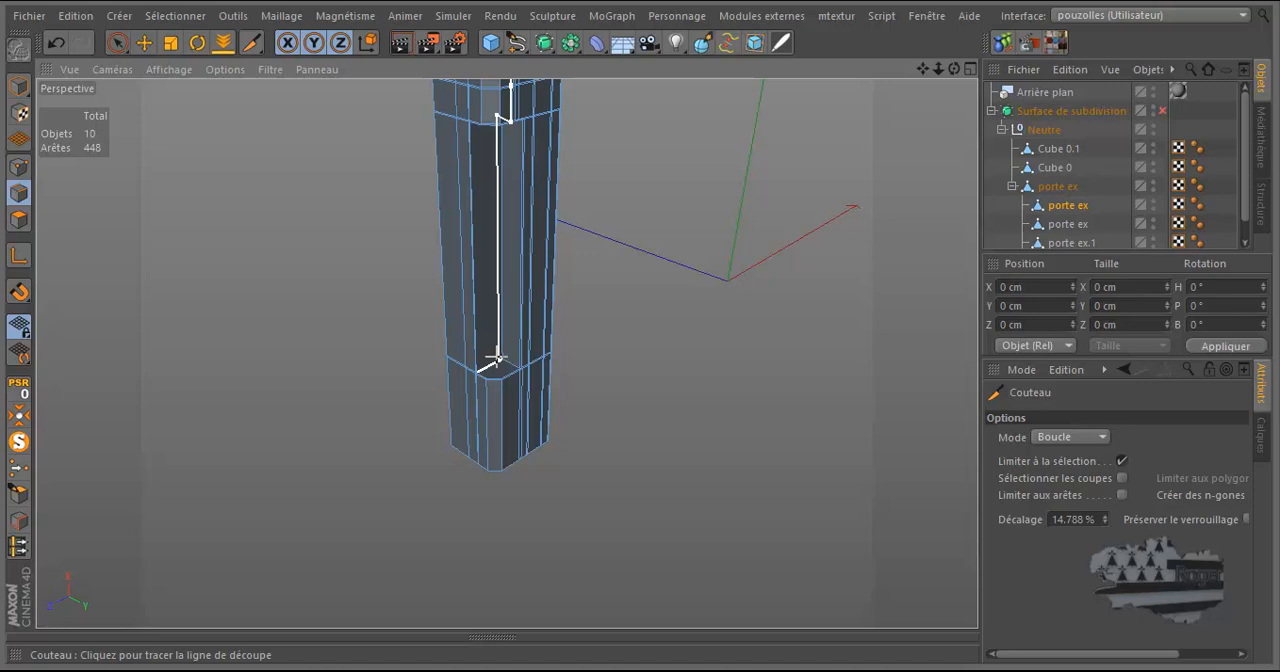
pyautogui.moveTo(922, 69); pyautogui.dragTo(860, 32)
pyautogui.moveTo(639, 323); pyautogui.dragTo(639, 317)
pyautogui.scroll(8, 435, 263)
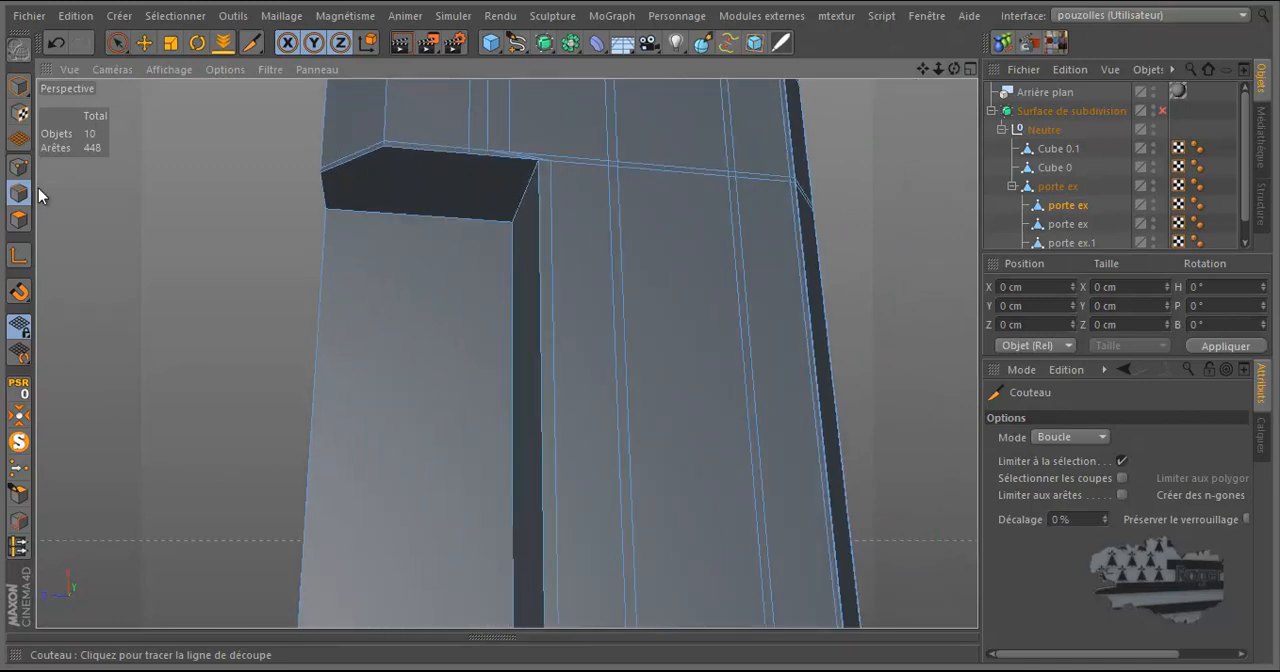
pyautogui.click(142, 42)
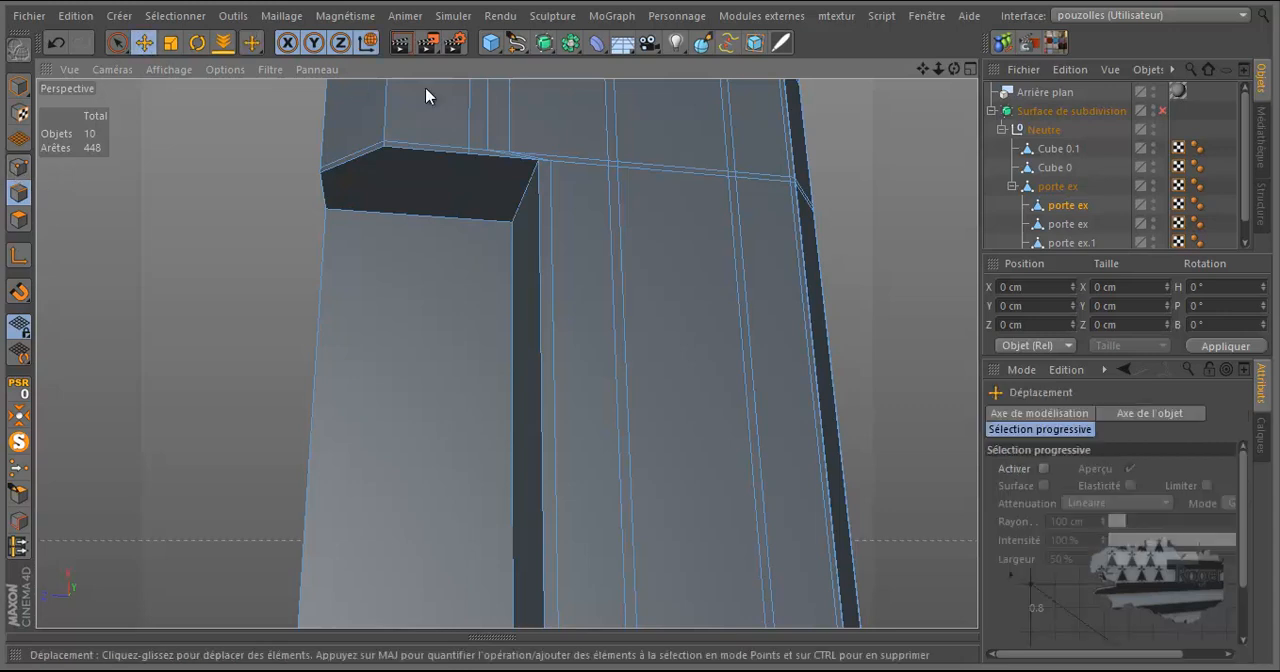
pyautogui.click(485, 110)
pyautogui.keyDown('shift'); pyautogui.click(513, 114); pyautogui.keyUp('shift')
pyautogui.moveTo(620, 95); pyautogui.dragTo(667, 103)
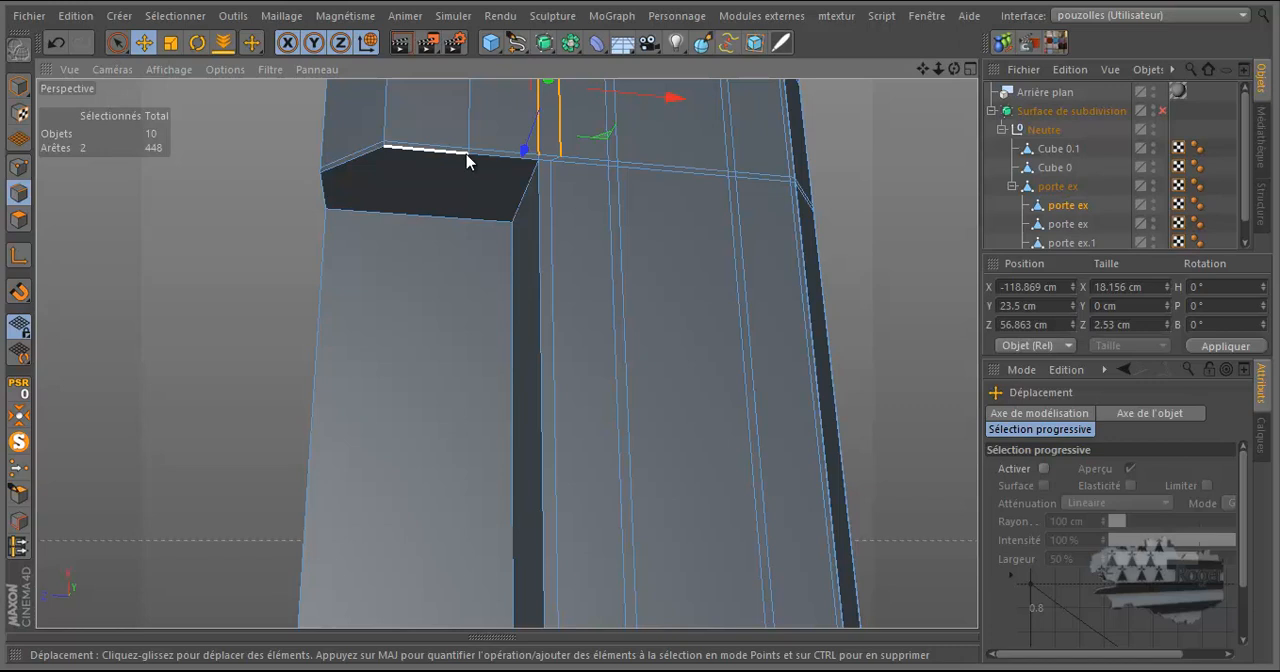
pyautogui.scroll(-8, 466, 160)
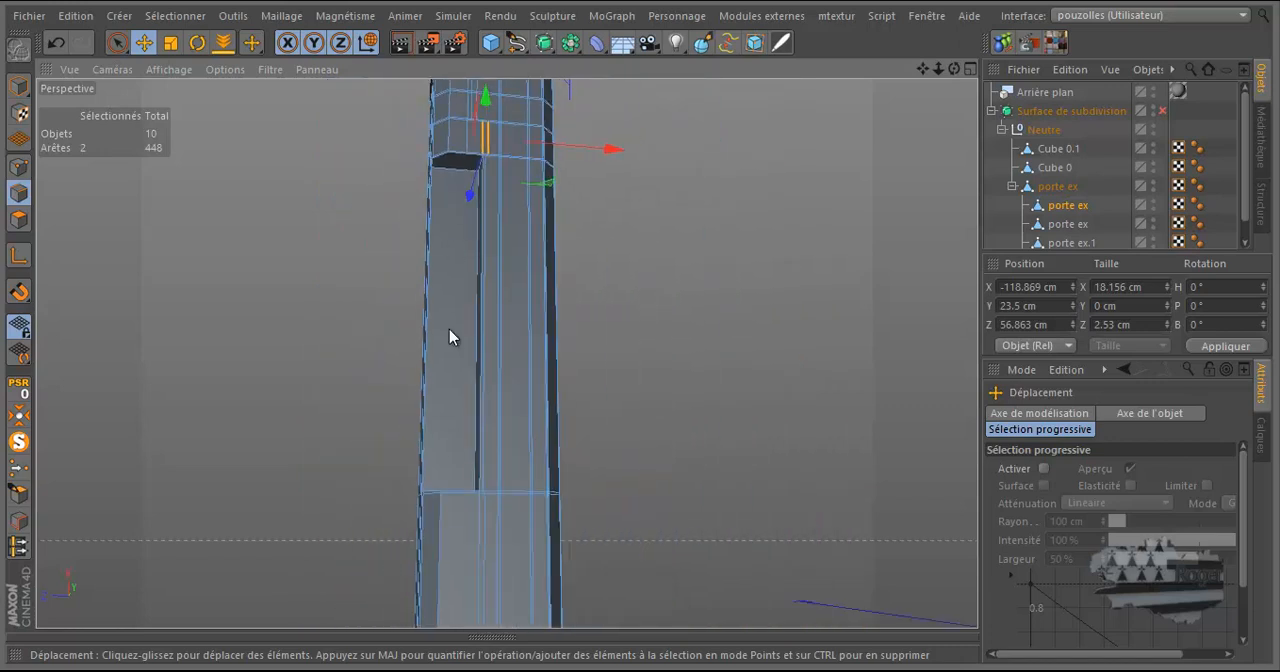
pyautogui.scroll(6, 459, 505)
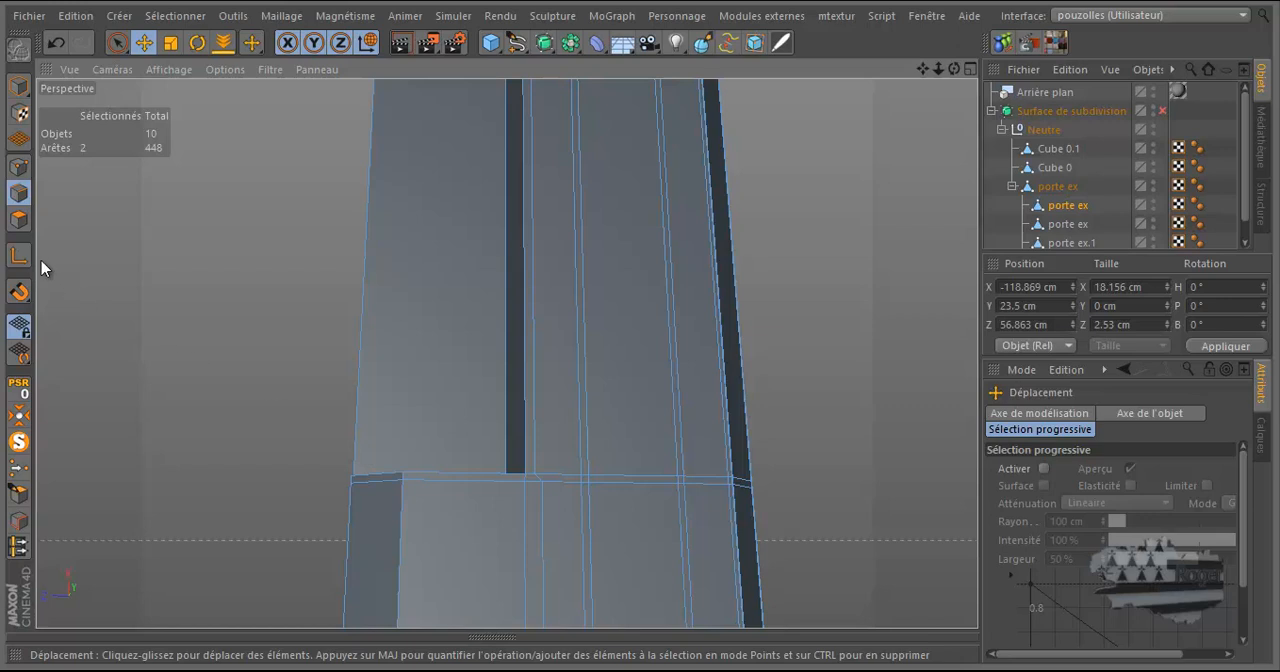
# Divide the two closely spaced front edges below the recess and the matching edge at the leg's end once, with a 50% offset.
pyautogui.click(117, 43)
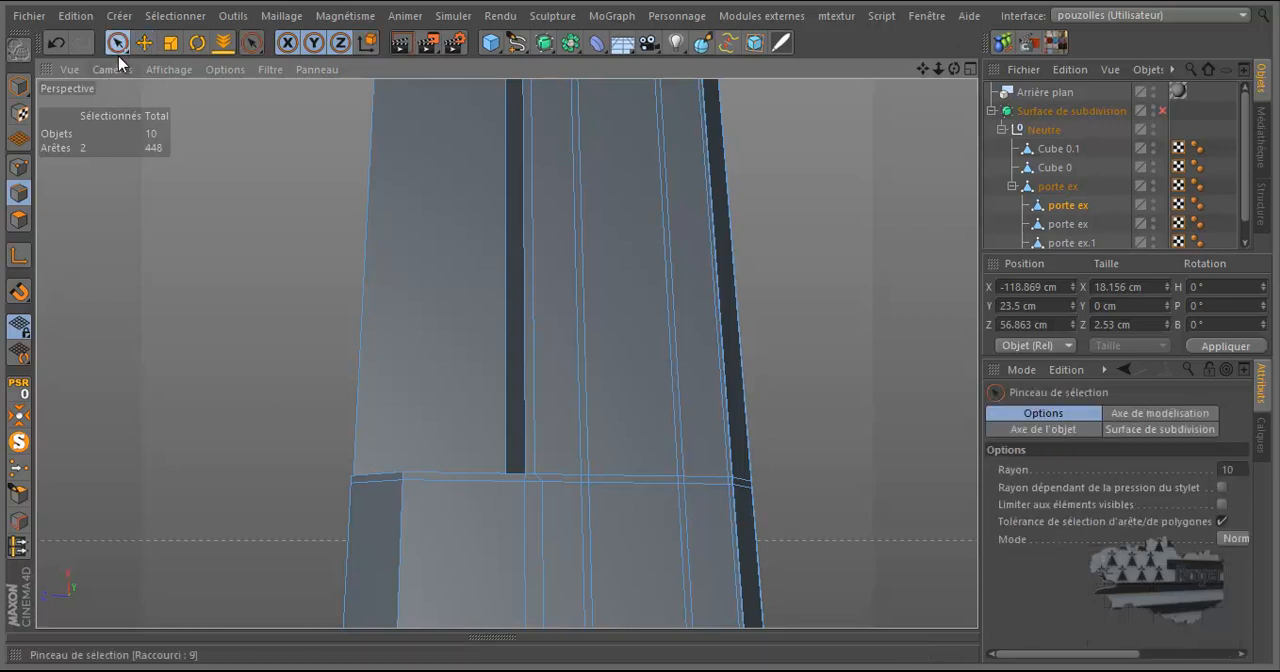
pyautogui.click(463, 480)
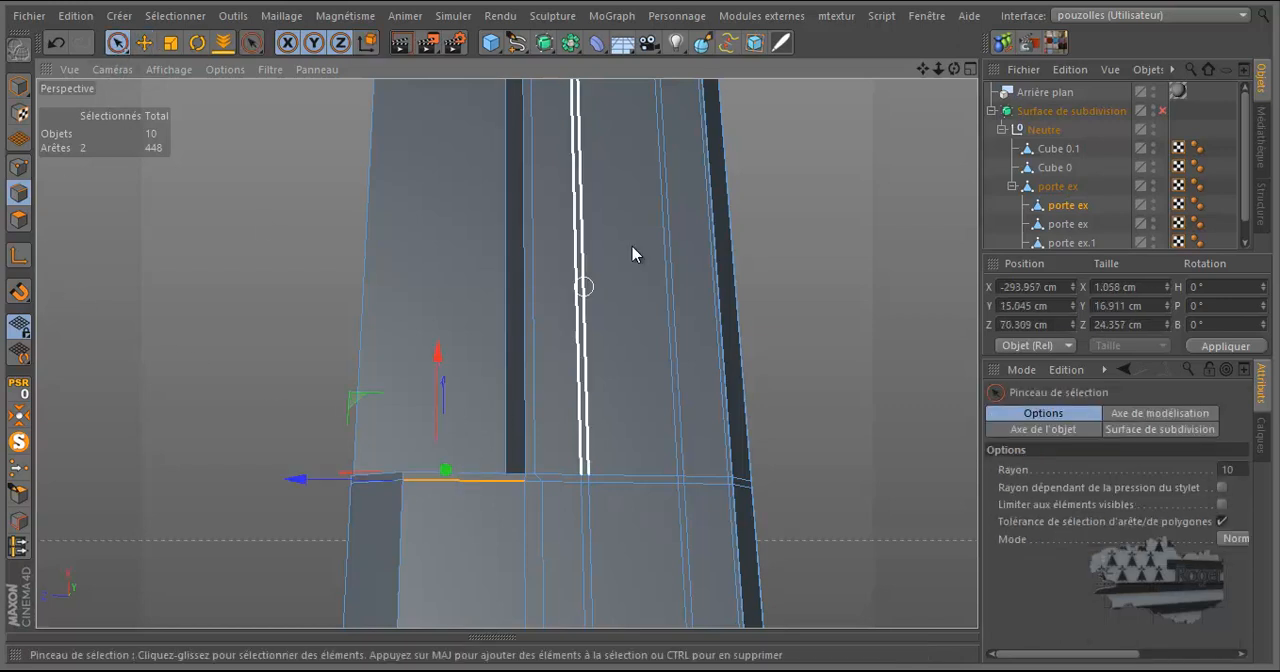
pyautogui.moveTo(955, 70); pyautogui.dragTo(640, 329)
pyautogui.click(488, 516)
pyautogui.click(488, 516)
pyautogui.scroll(-1, 451, 497)
pyautogui.scroll(-7, 466, 291)
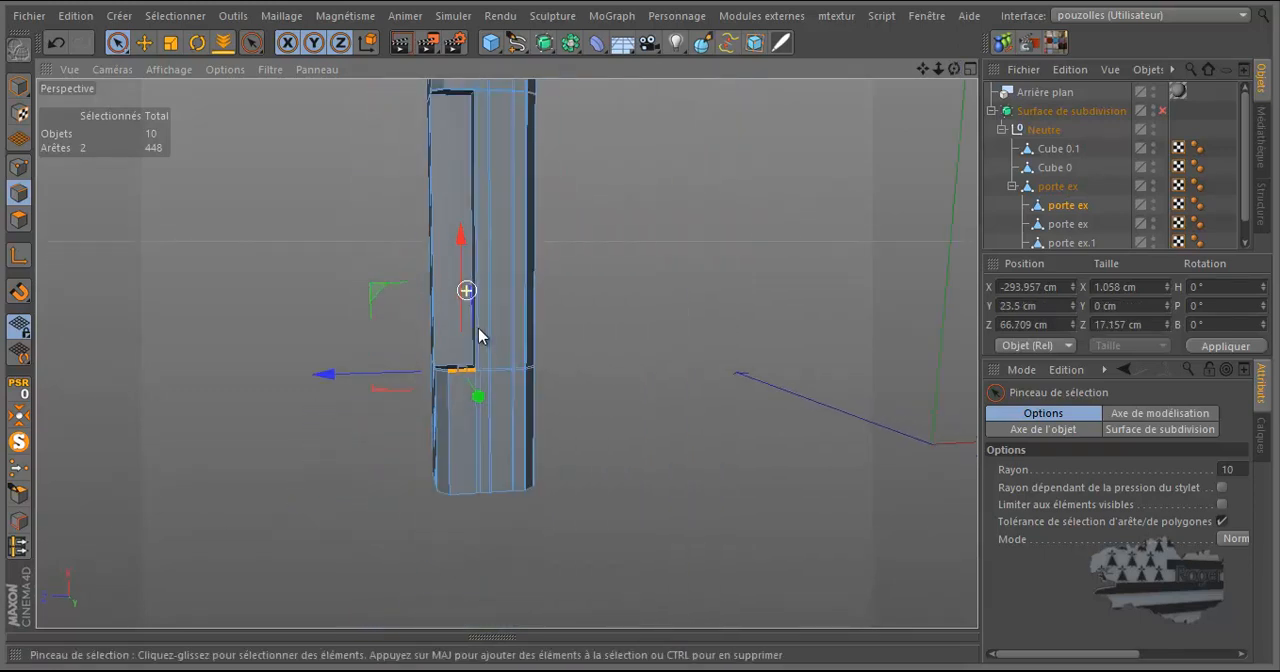
pyautogui.keyDown('shift'); pyautogui.click(465, 370); pyautogui.keyUp('shift')
pyautogui.scroll(8, 457, 366)
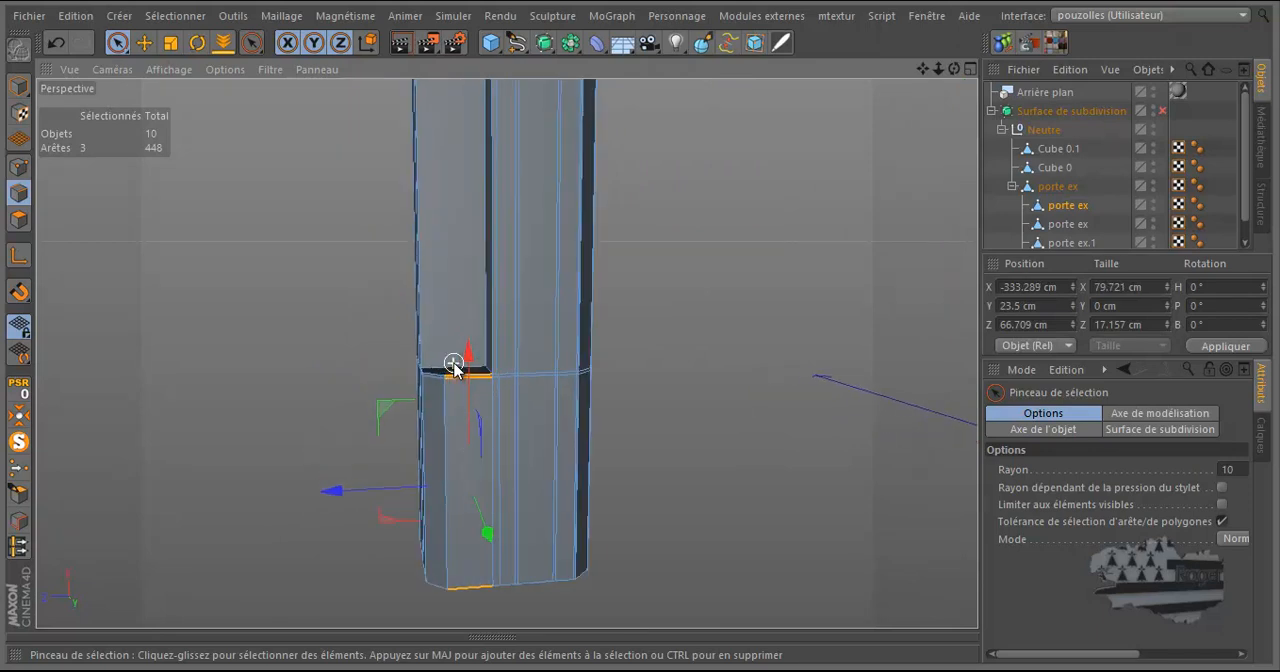
pyautogui.rightClick(418, 348)
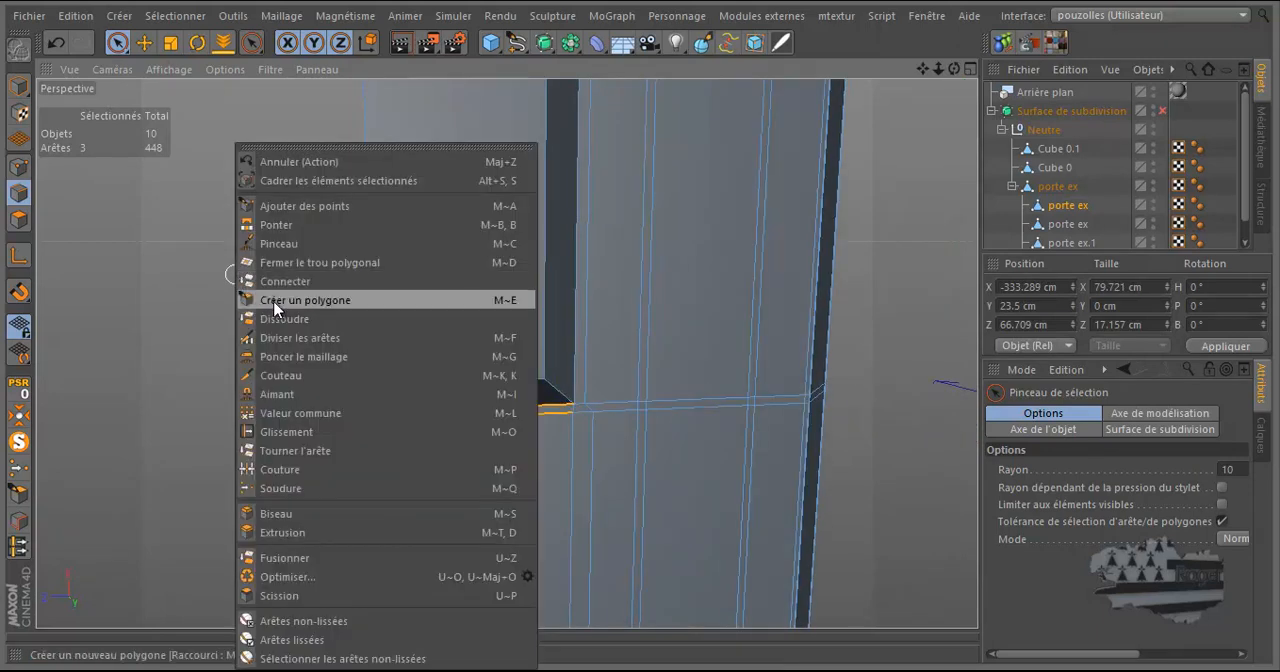
pyautogui.click(292, 336)
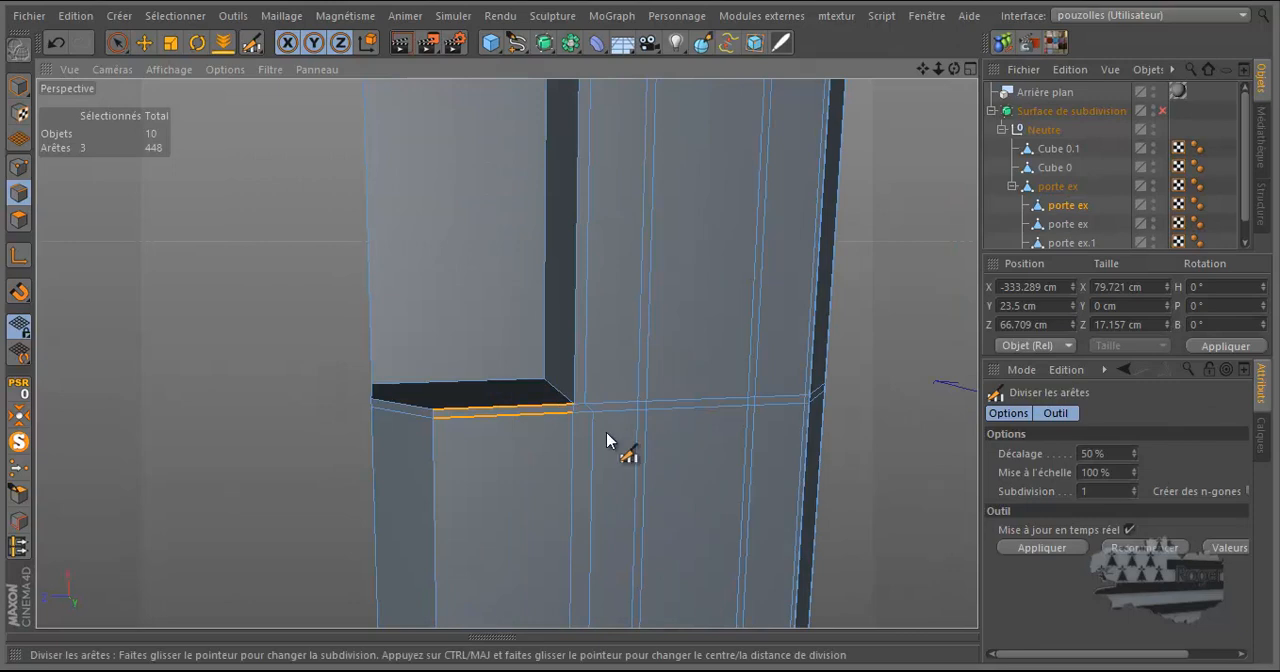
pyautogui.click(526, 428)
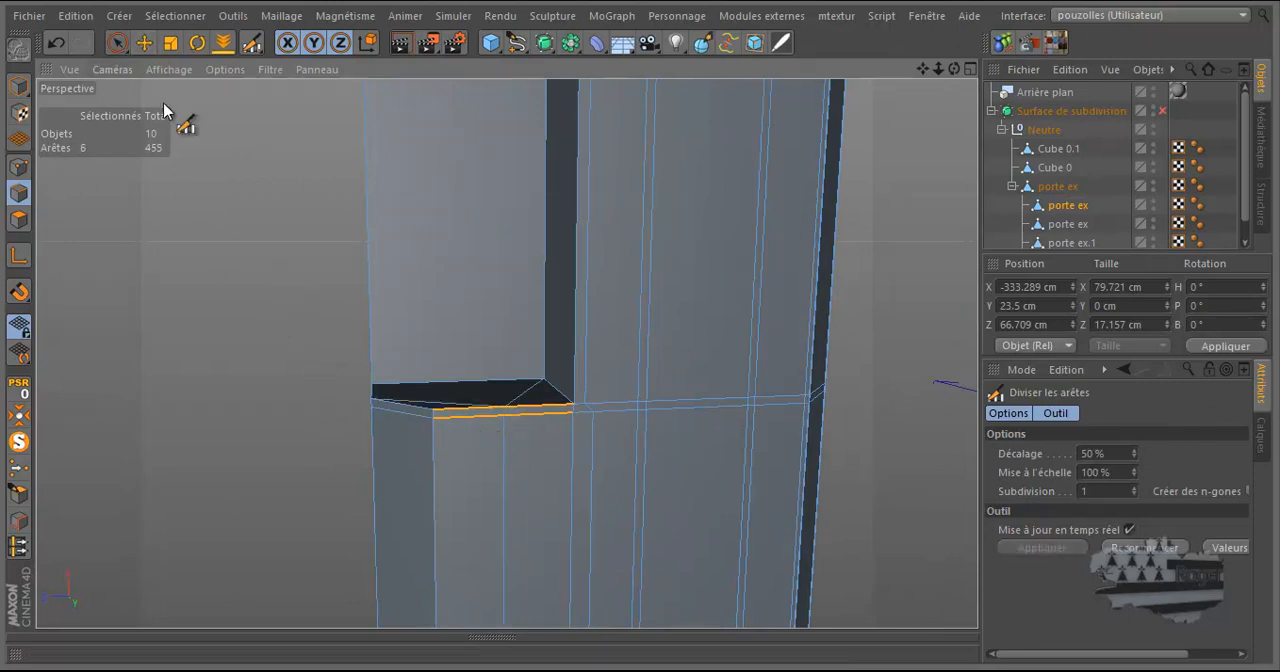
# Dissolve the two diagonal edges that cross the recess's lower end face.
pyautogui.press('e')
pyautogui.click(526, 398)
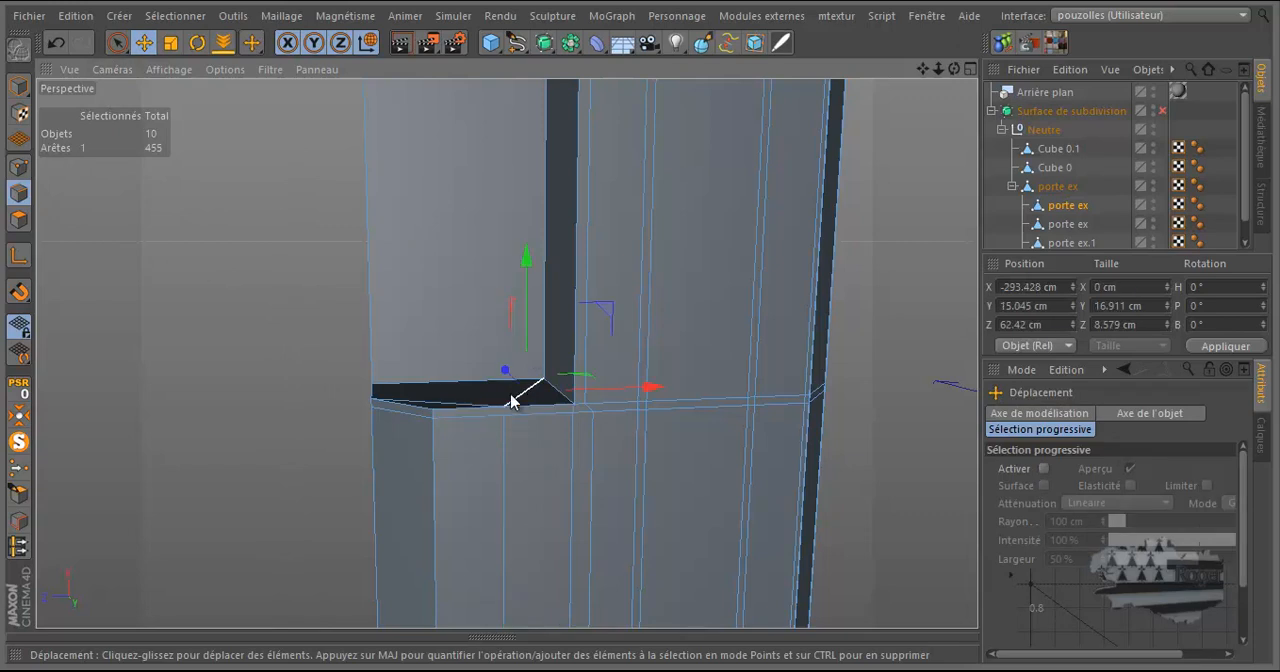
pyautogui.rightClick(290, 302)
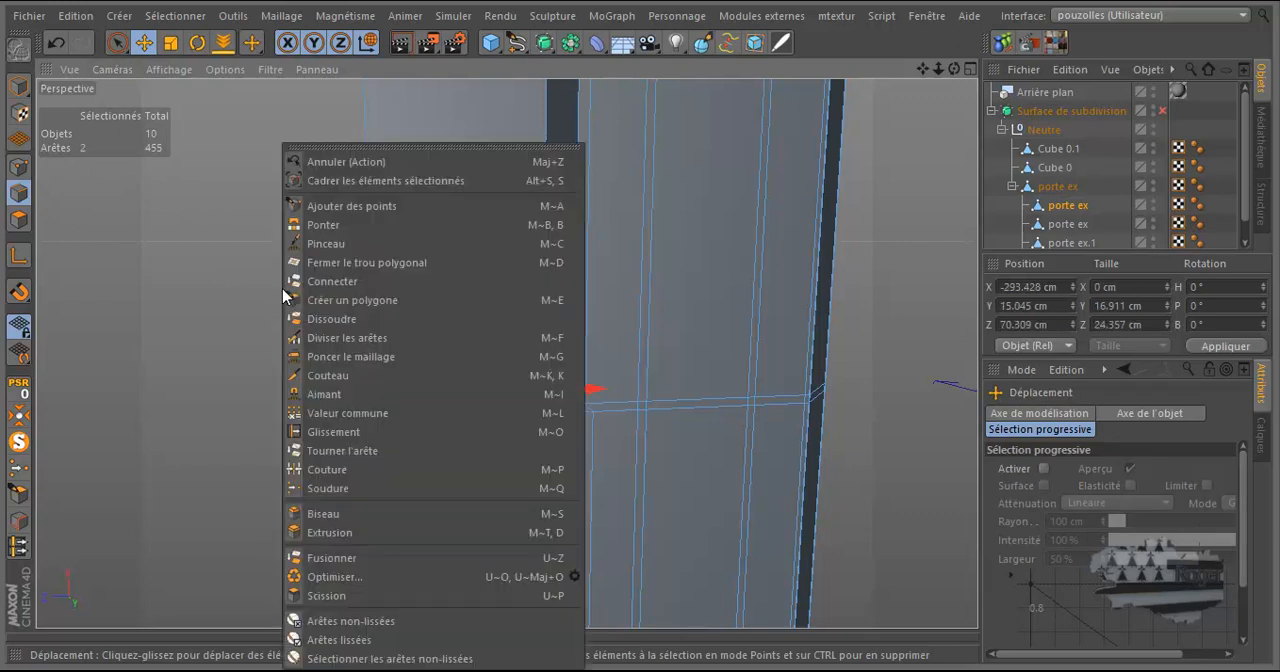
pyautogui.click(318, 322)
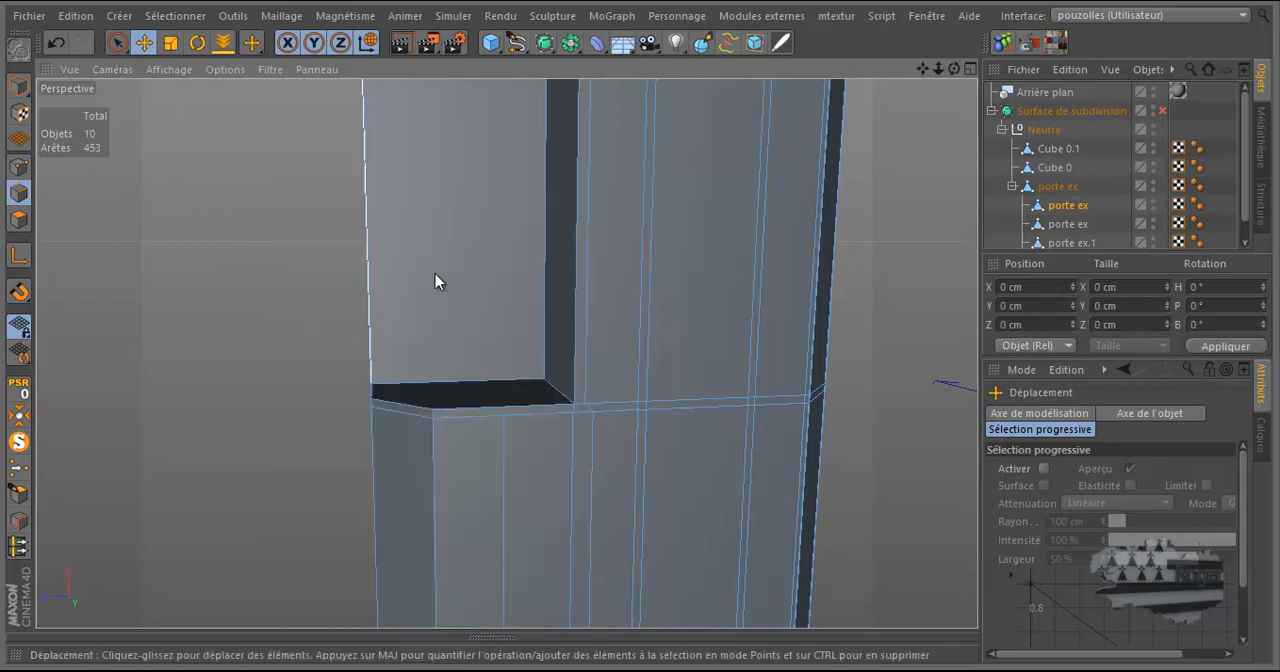
# Try a straight Knife cut across the recess's lower end face, from the midpoint of its front edge to its back edge.
pyautogui.moveTo(954, 69); pyautogui.dragTo(640, 330)
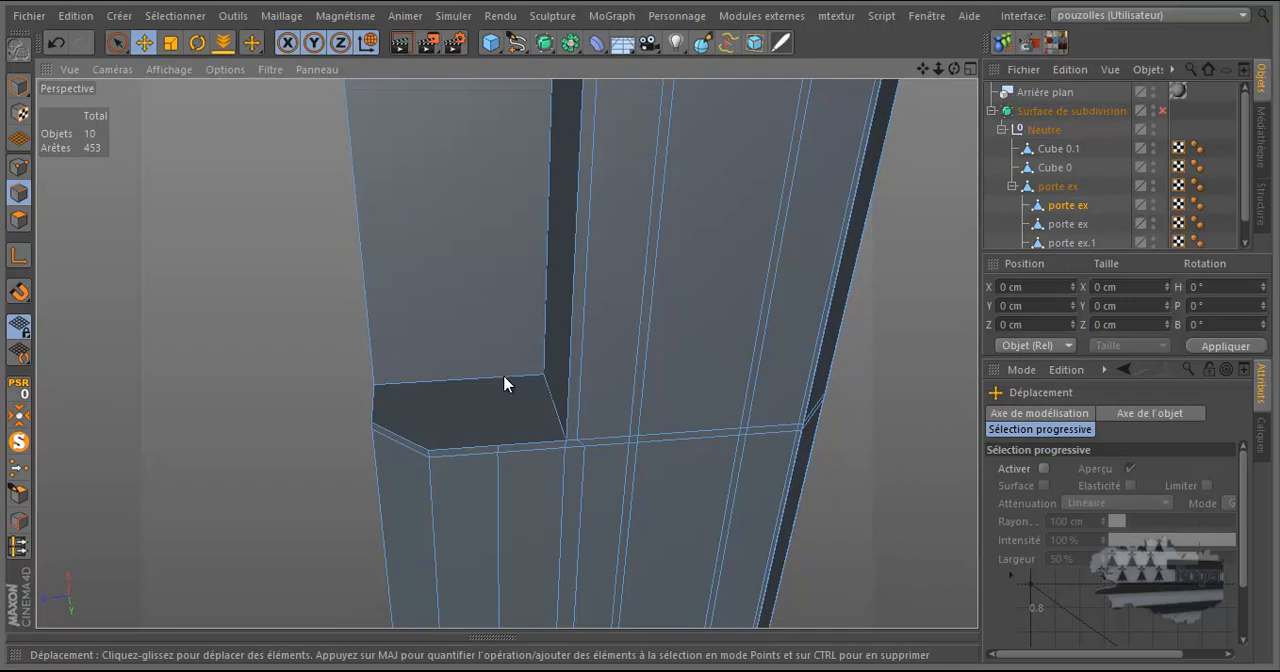
pyautogui.moveTo(955, 67); pyautogui.dragTo(641, 332)
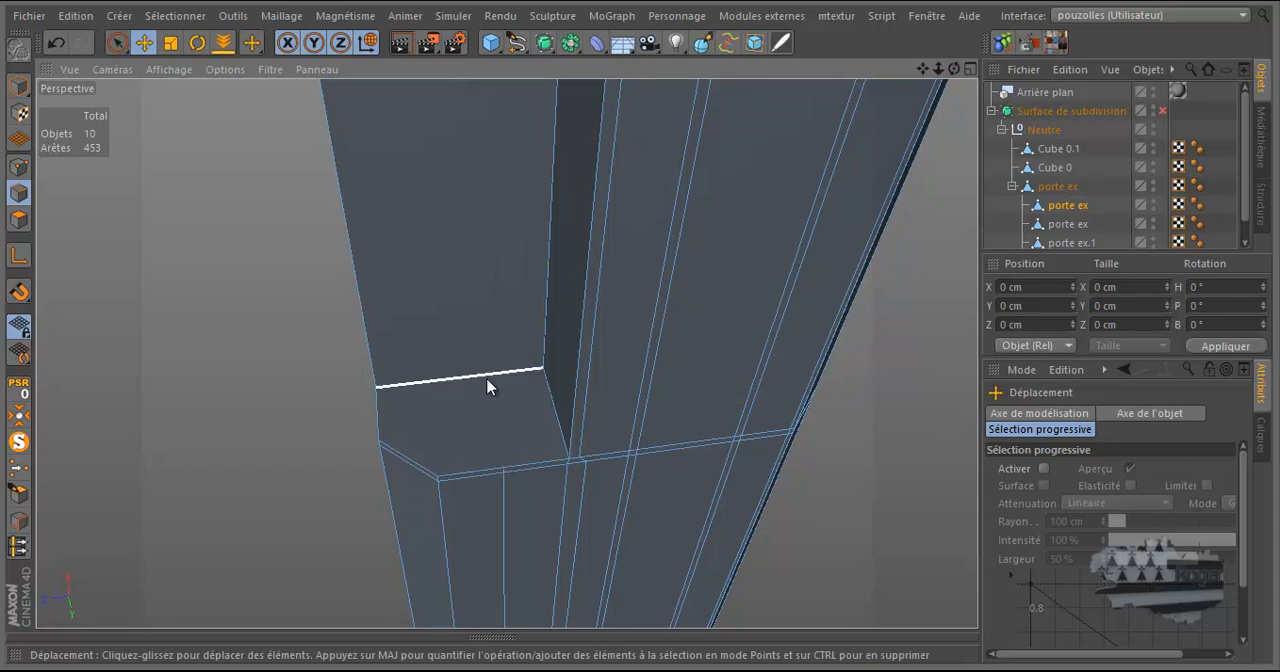
pyautogui.press('k')
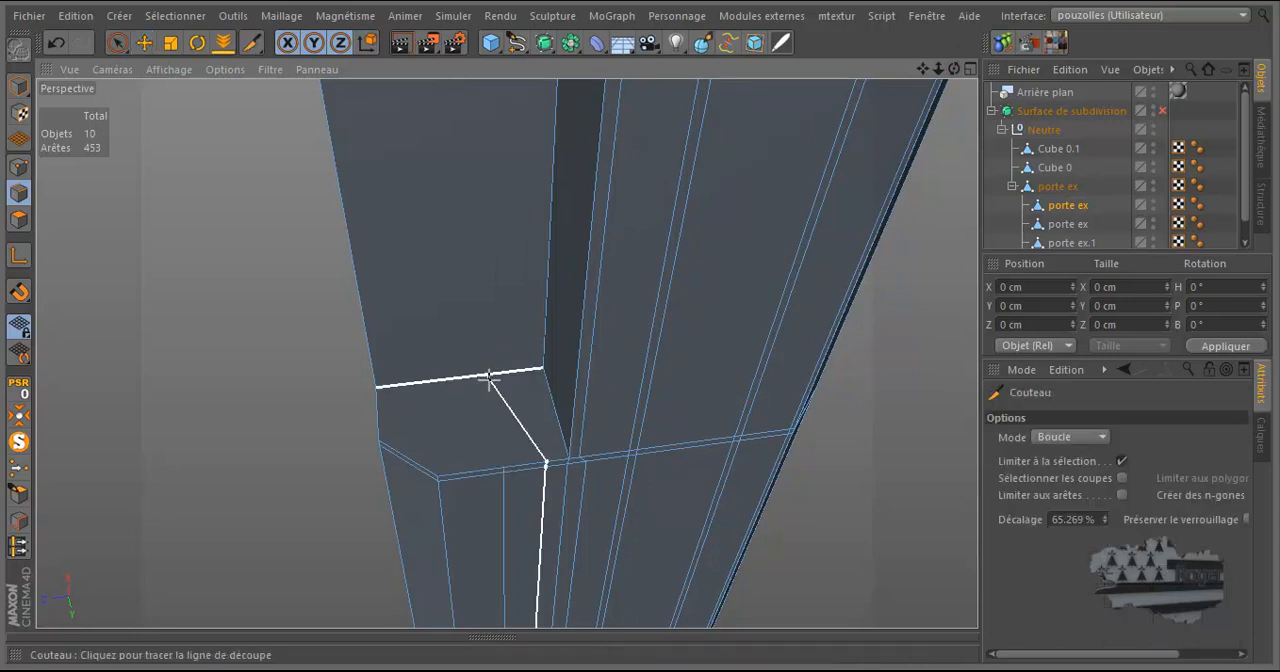
pyautogui.click(1063, 437)
pyautogui.click(1056, 460)
pyautogui.moveTo(1100, 658); pyautogui.dragTo(1160, 658)
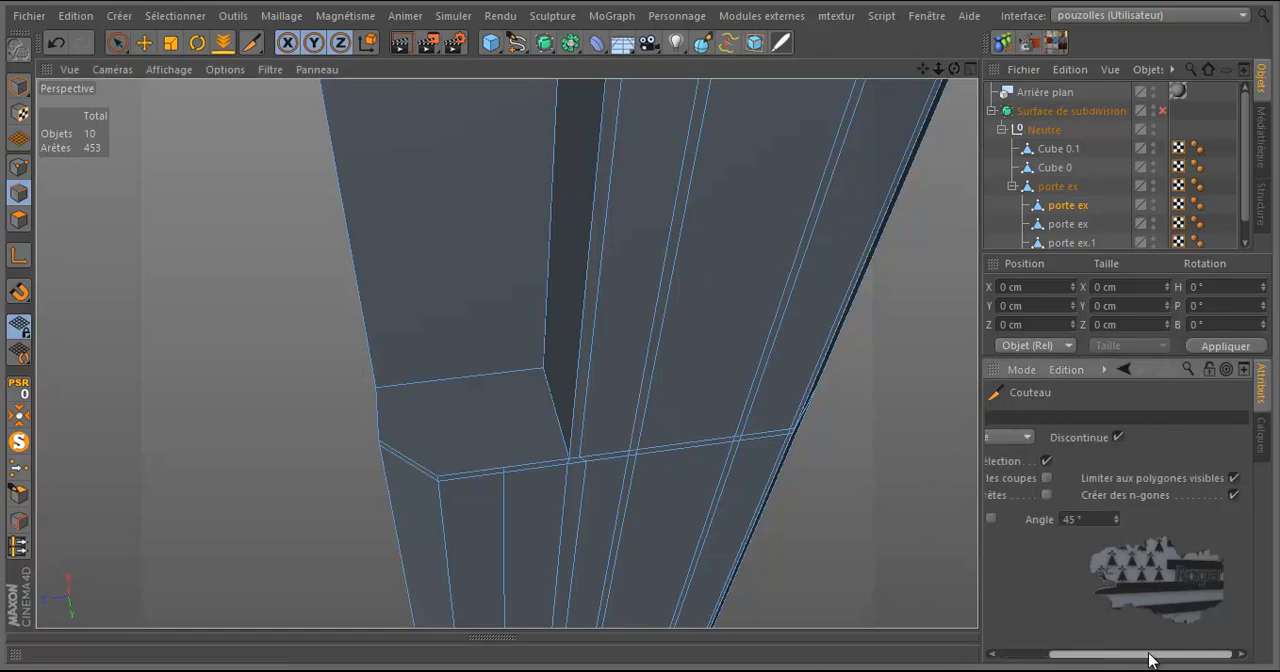
pyautogui.click(503, 463)
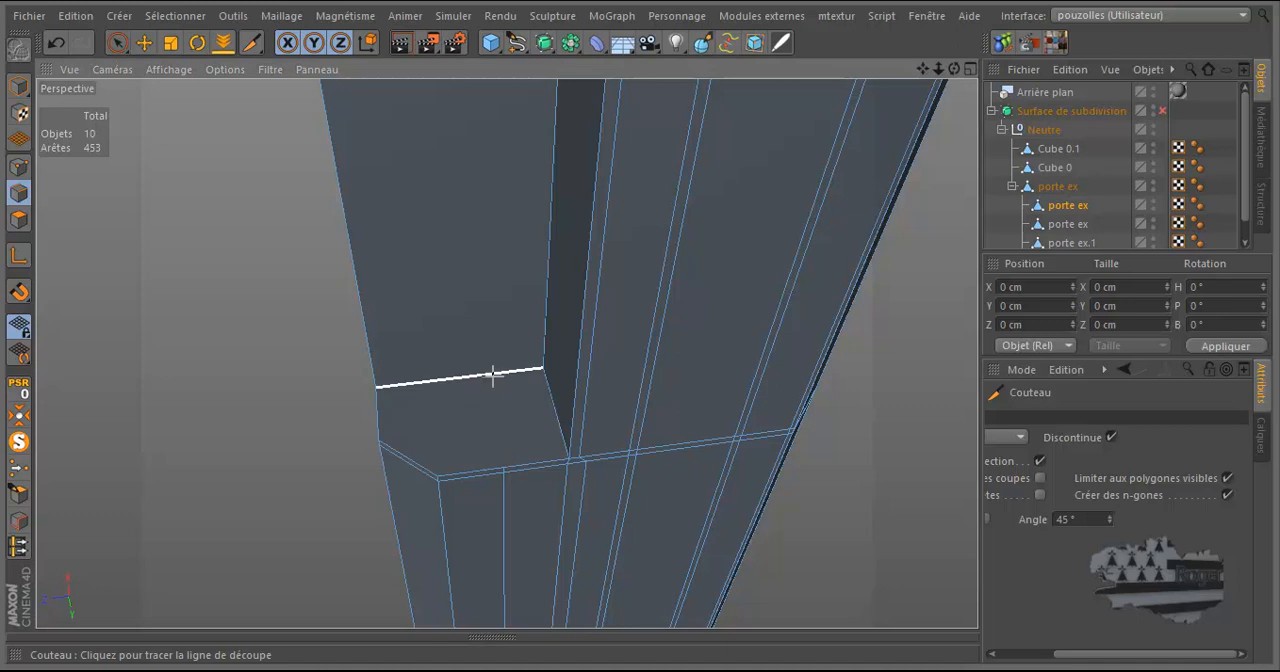
pyautogui.click(503, 463)
pyautogui.click(487, 373)
pyautogui.scroll(-3, 491, 340)
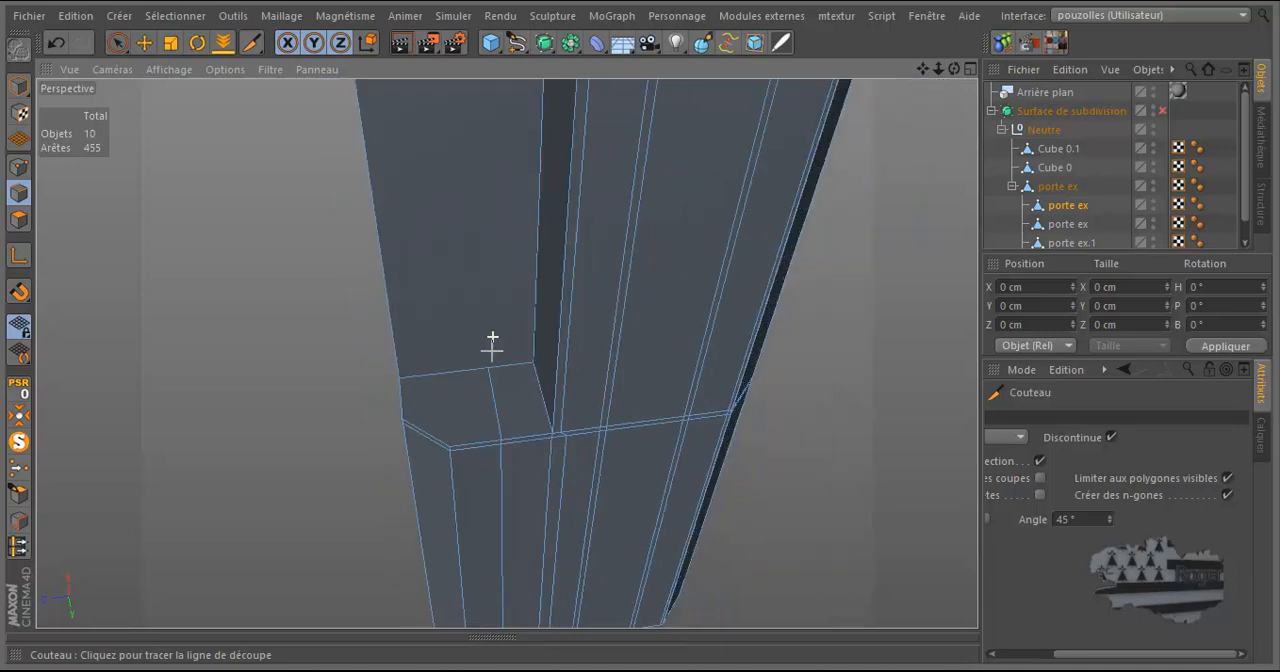
pyautogui.scroll(-2, 490, 357)
pyautogui.moveTo(955, 70); pyautogui.dragTo(640, 331)
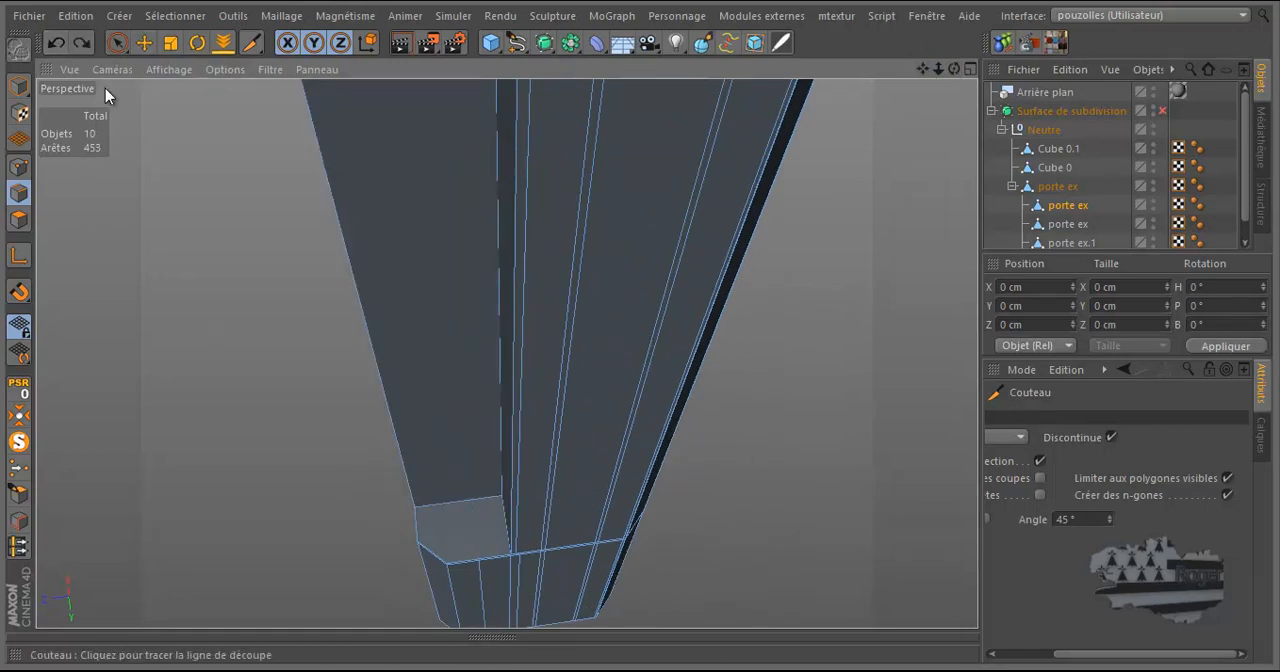
# Divide the edges at the lower and upper ends of the recess's back wall once, with a 50% offset.
pyautogui.click(119, 43)
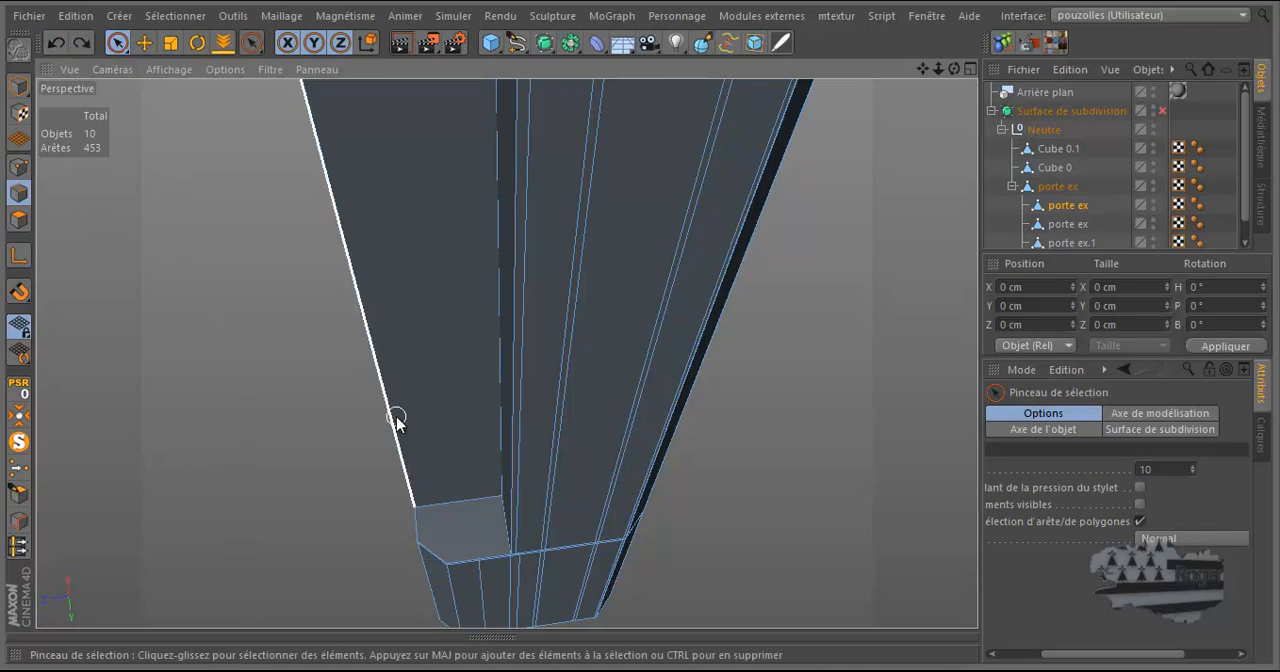
pyautogui.click(145, 43)
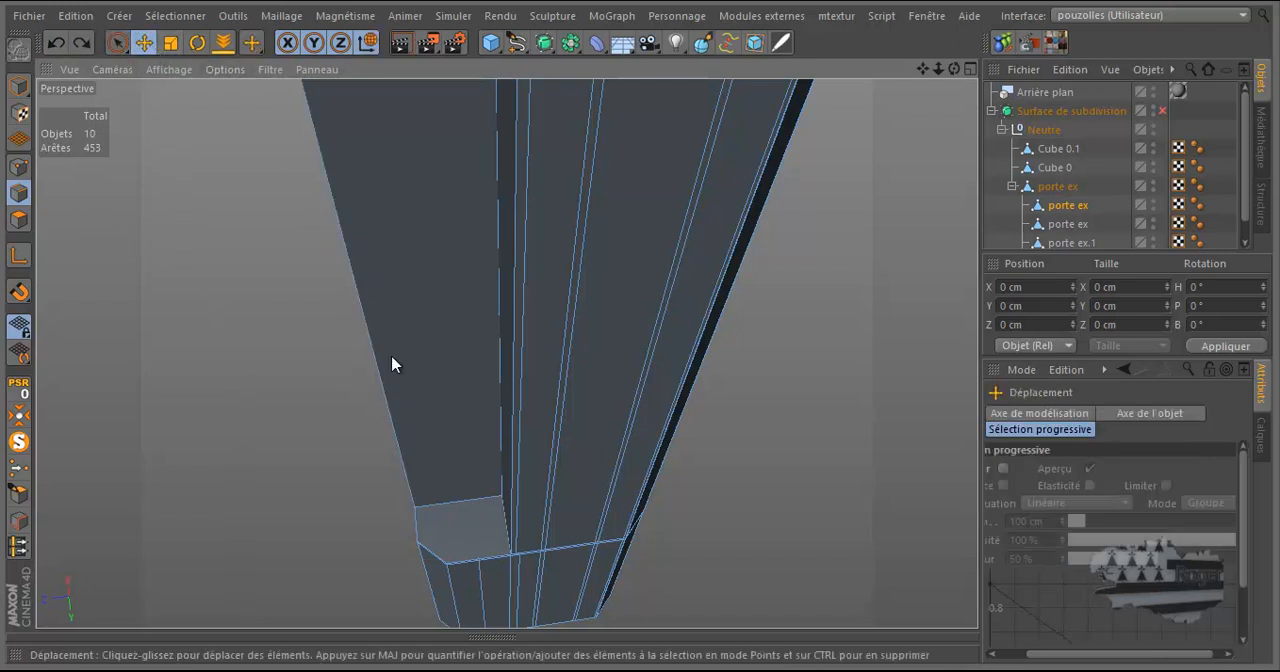
pyautogui.click(460, 502)
pyautogui.moveTo(954, 69); pyautogui.dragTo(637, 331)
pyautogui.keyDown('shift'); pyautogui.click(460, 119); pyautogui.keyUp('shift')
pyautogui.rightClick(268, 147)
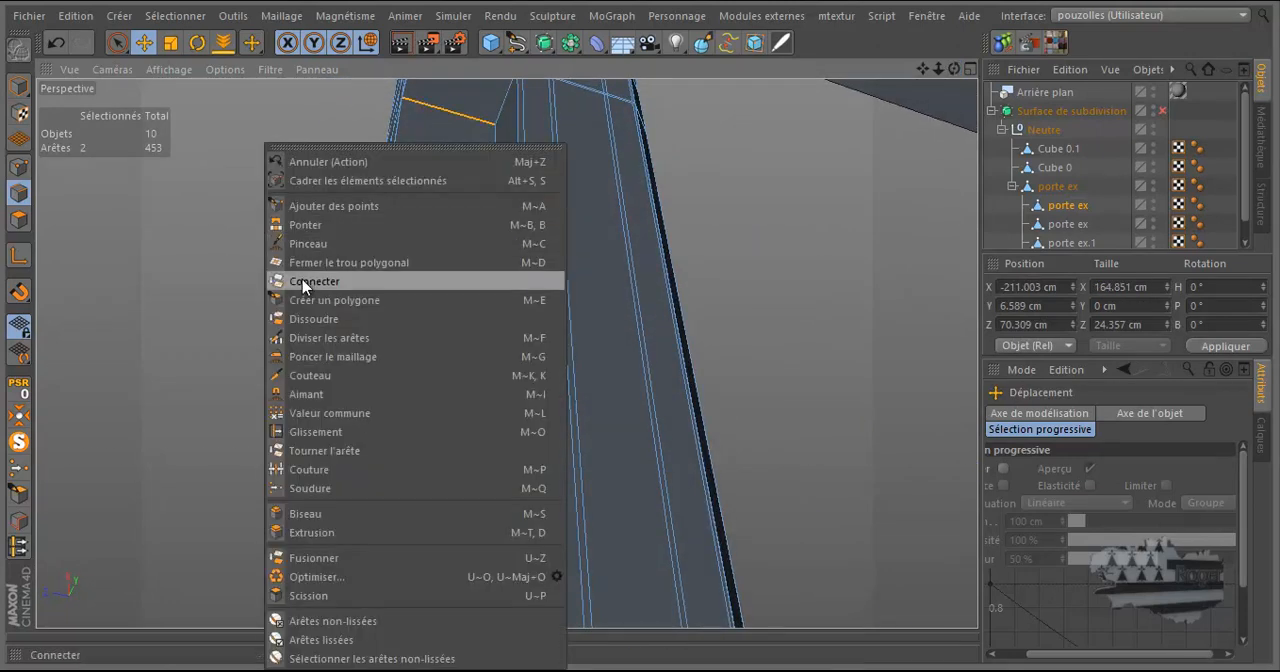
pyautogui.click(318, 337)
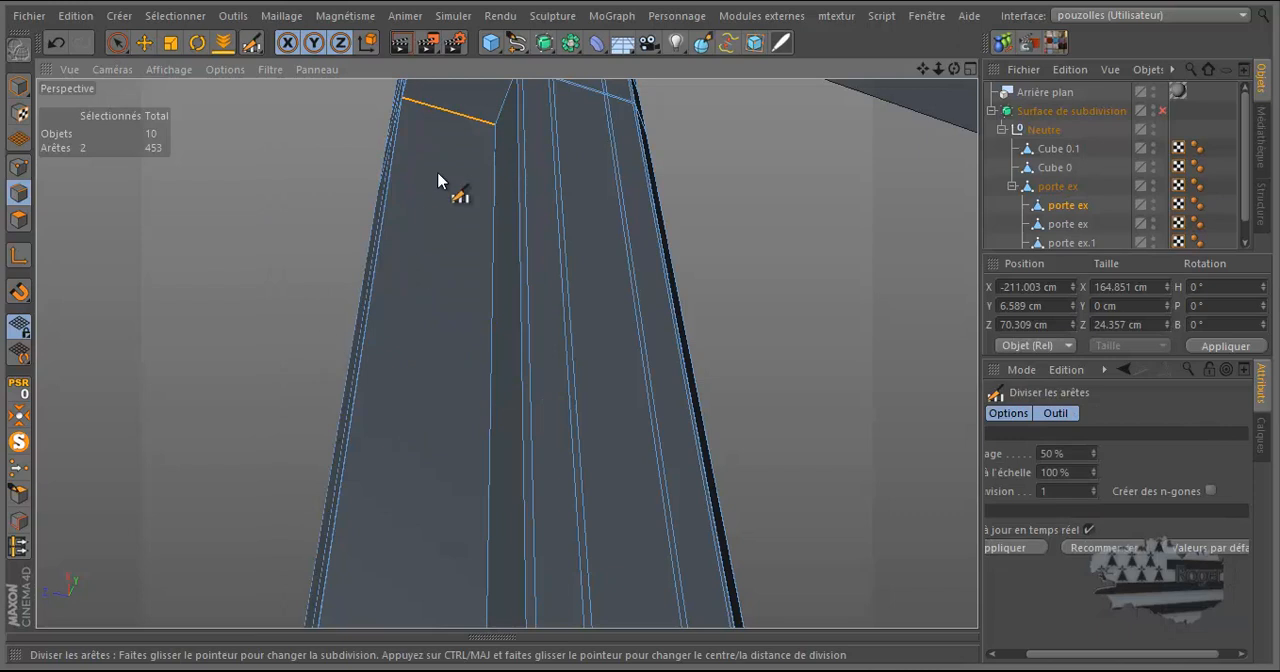
pyautogui.click(452, 117)
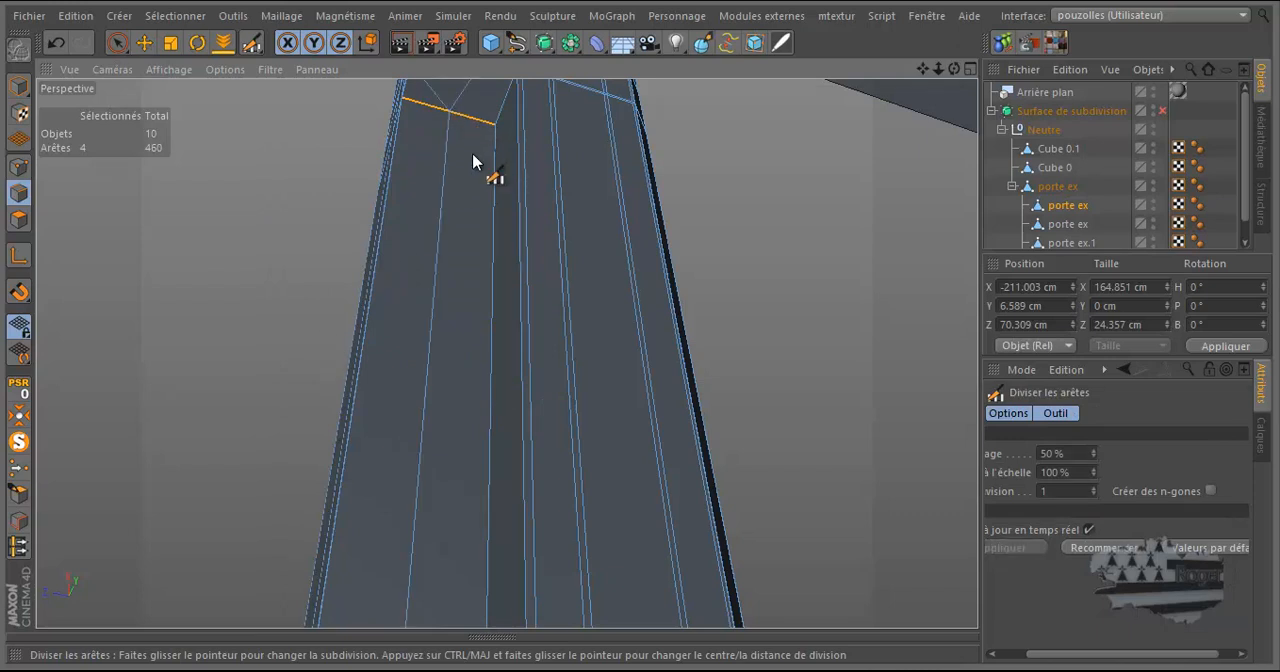
# Dissolve the two diagonal edges that cross the recess's upper end face.
pyautogui.click(144, 43)
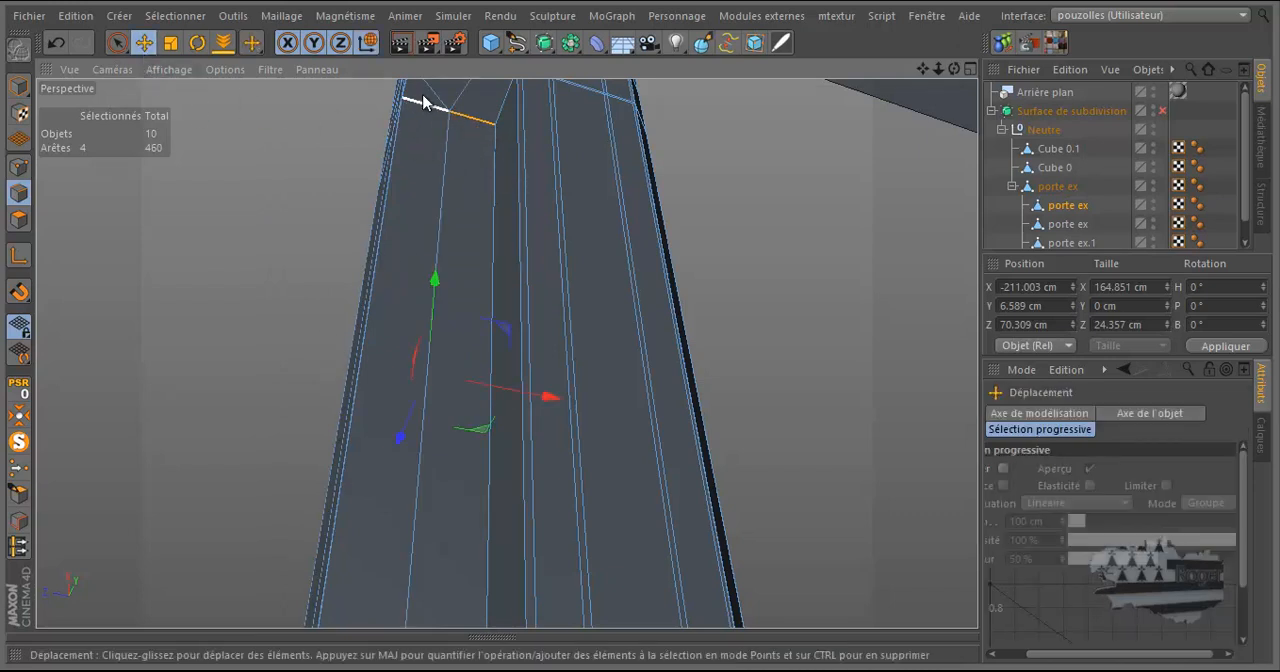
pyautogui.click(460, 96)
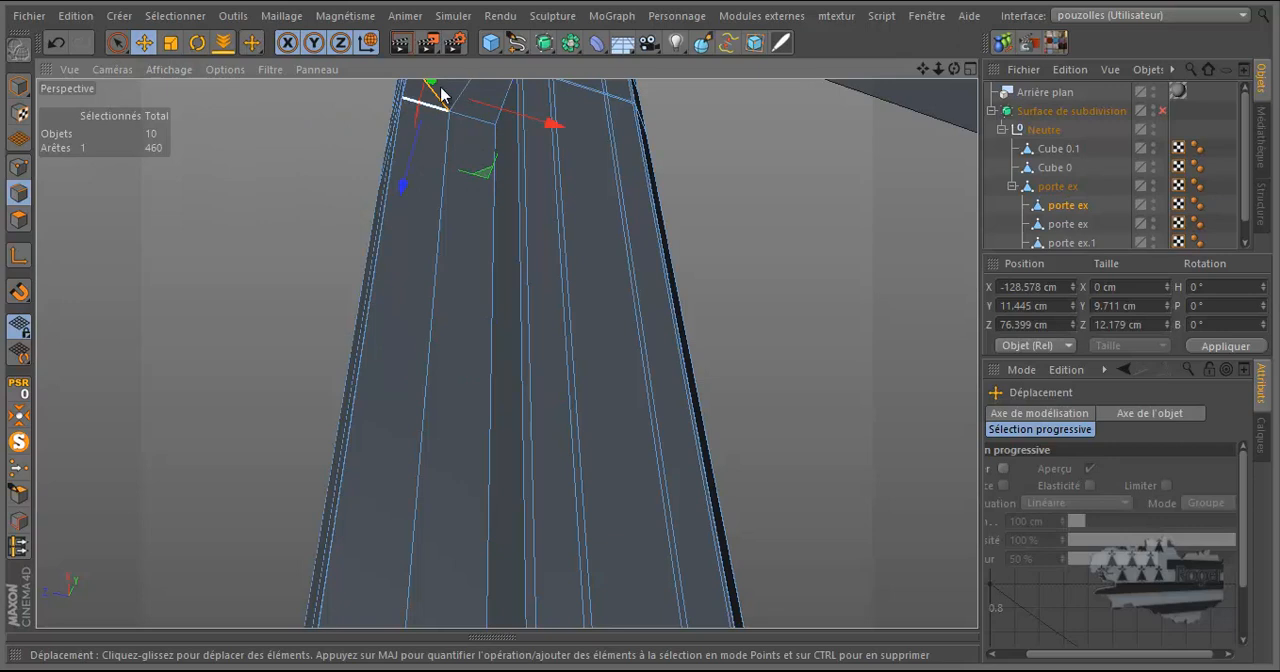
pyautogui.keyDown('shift'); pyautogui.click(380, 119); pyautogui.keyUp('shift')
pyautogui.rightClick(284, 152)
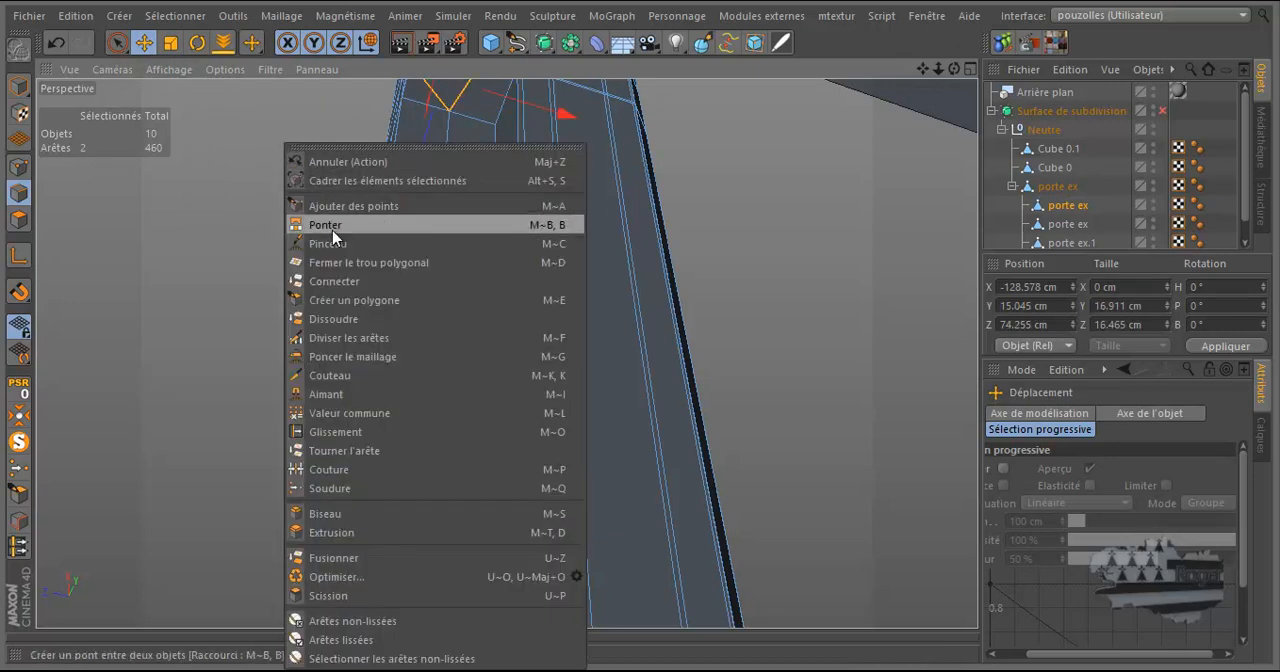
pyautogui.click(334, 318)
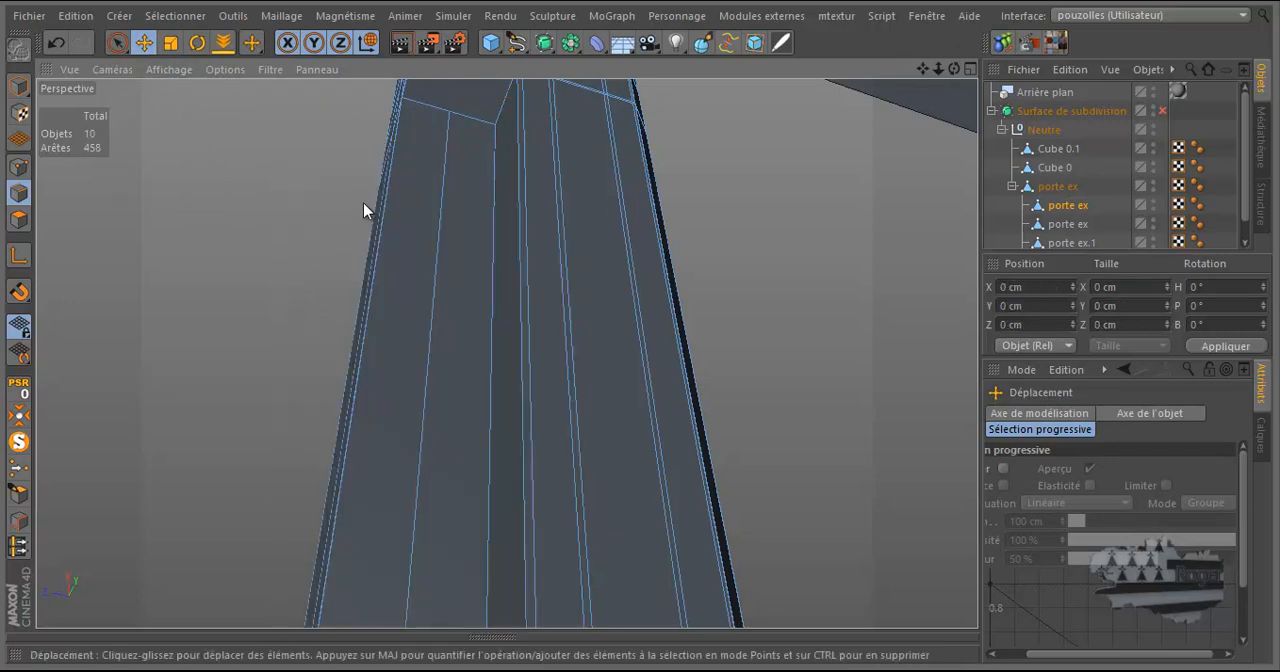
# Knife-cut a straight centre edge across the recess's upper end face, from the midpoint of its back edge to the front edge.
pyautogui.scroll(-3, 365, 204)
pyautogui.scroll(-2, 370, 203)
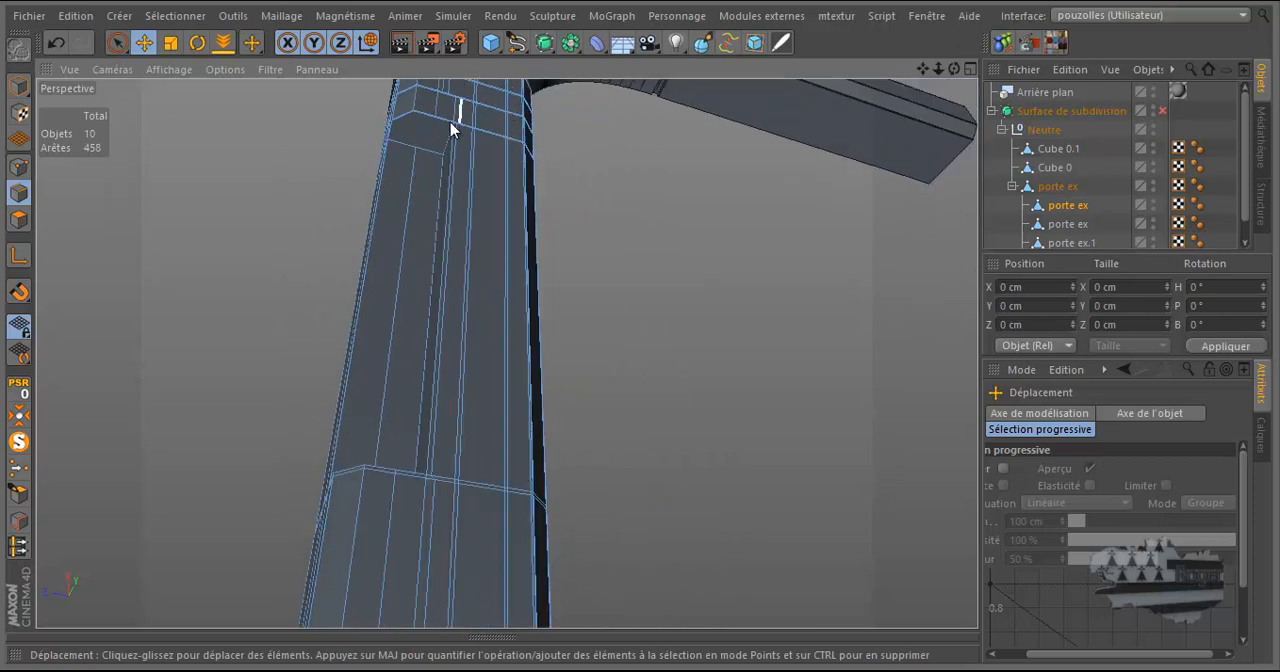
pyautogui.scroll(5, 437, 120)
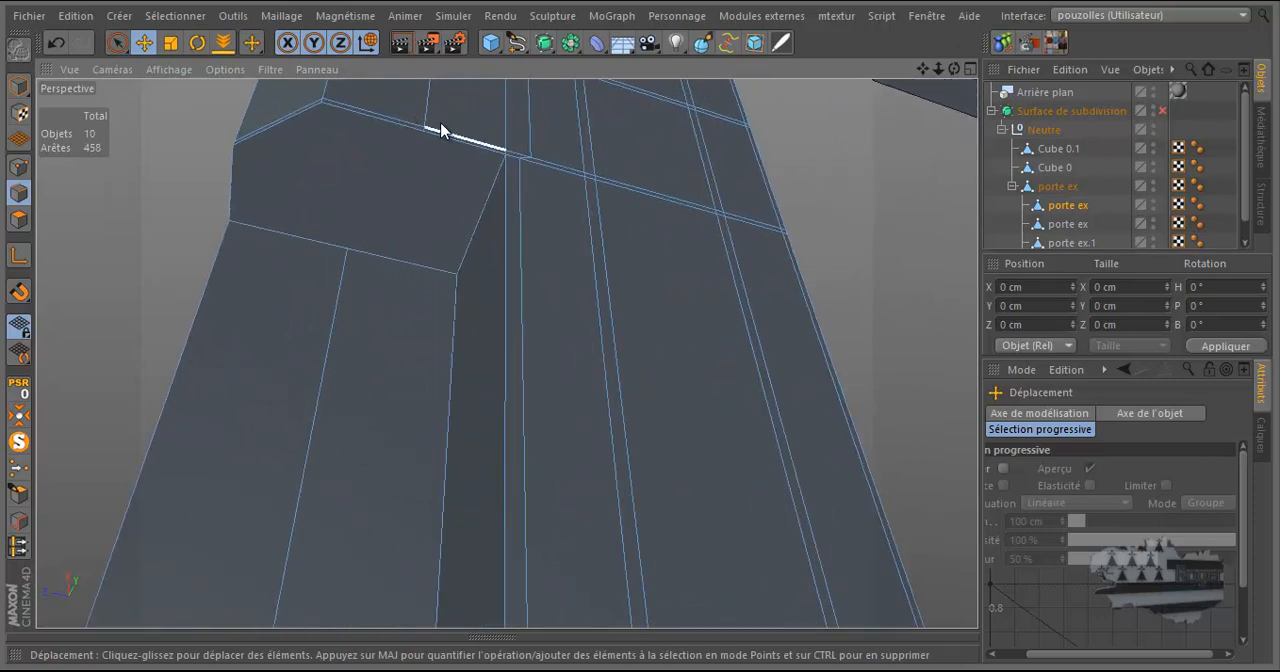
pyautogui.press('k')
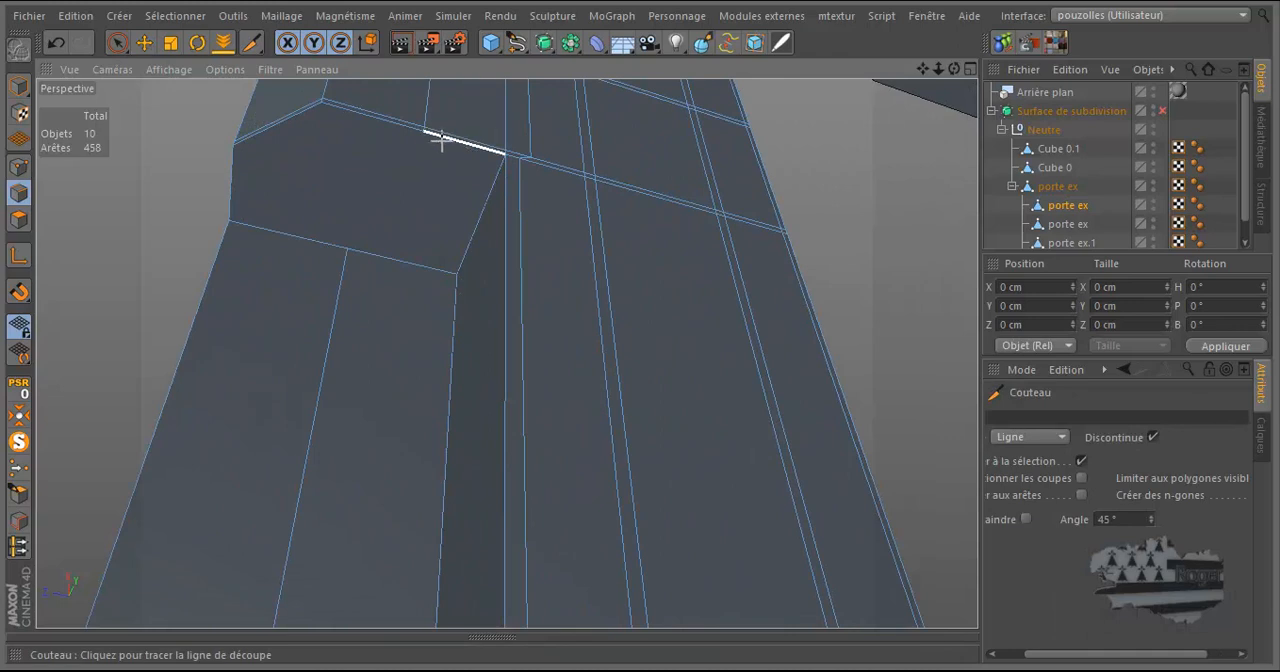
pyautogui.moveTo(423, 137)
pyautogui.mouseDown()
pyautogui.moveTo(337, 234)
pyautogui.moveTo(346, 252)
pyautogui.mouseUp()
# Dissolve the diagonal edge crossing the recess's lower end face, keeping the straight centre edge beside it.
pyautogui.scroll(-4, 611, 124)
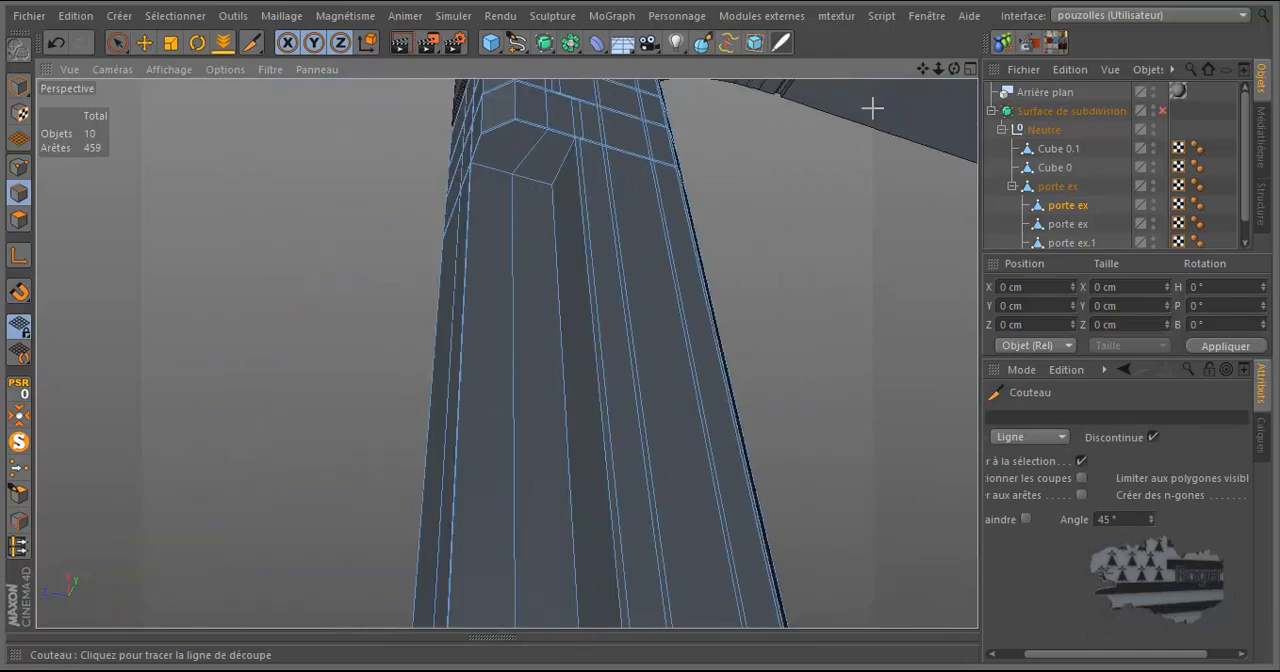
pyautogui.moveTo(953, 70)
pyautogui.mouseDown()
pyautogui.moveTo(637, 330)
pyautogui.moveTo(953, 47)
pyautogui.mouseUp()
pyautogui.moveTo(512, 561); pyautogui.dragTo(527, 593)
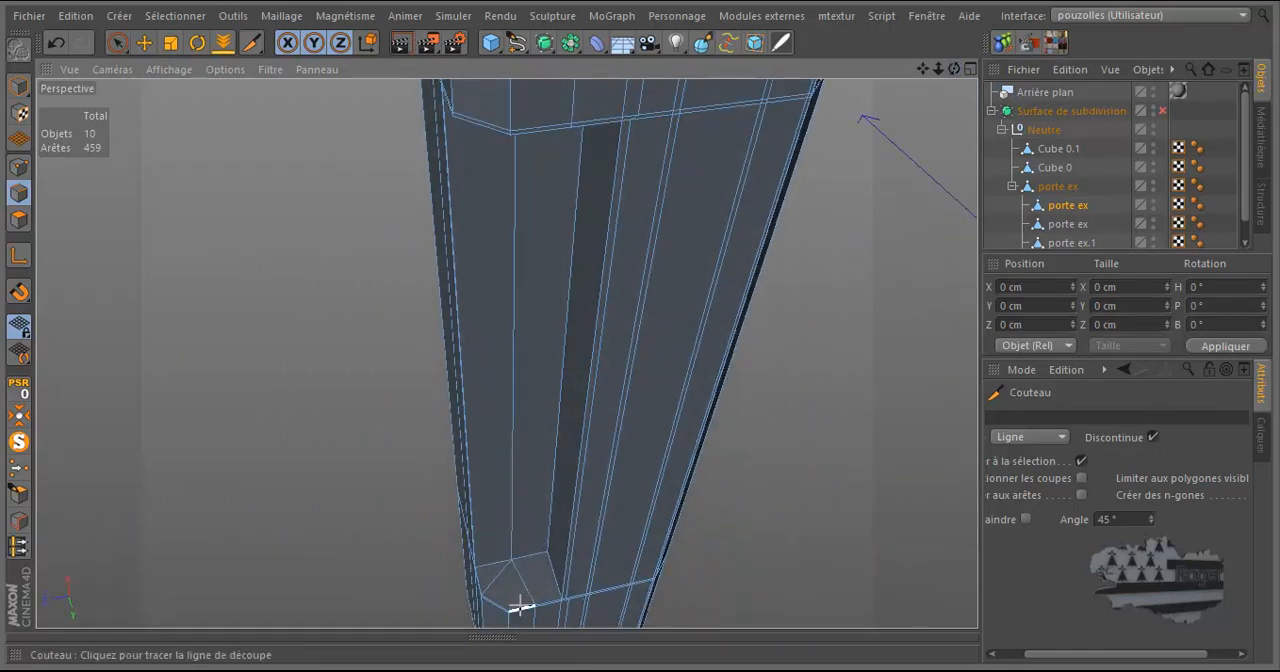
pyautogui.scroll(10, 521, 606)
pyautogui.scroll(3, 521, 610)
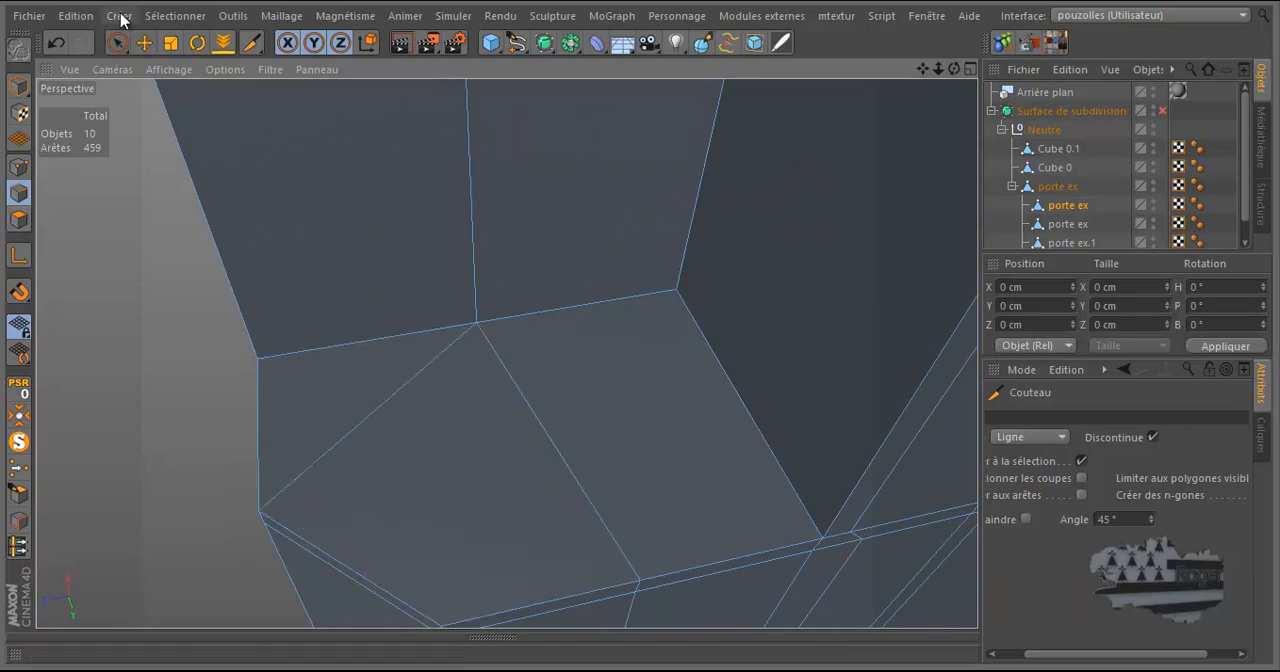
pyautogui.click(144, 42)
pyautogui.click(378, 412)
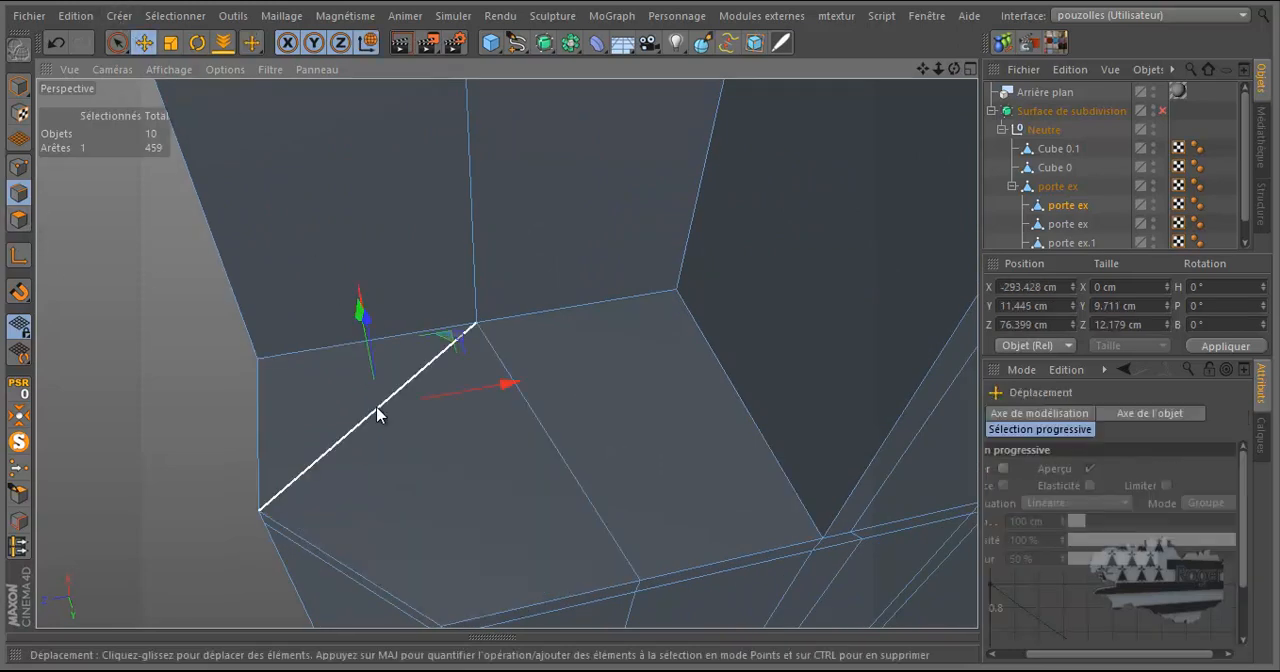
pyautogui.rightClick(378, 412)
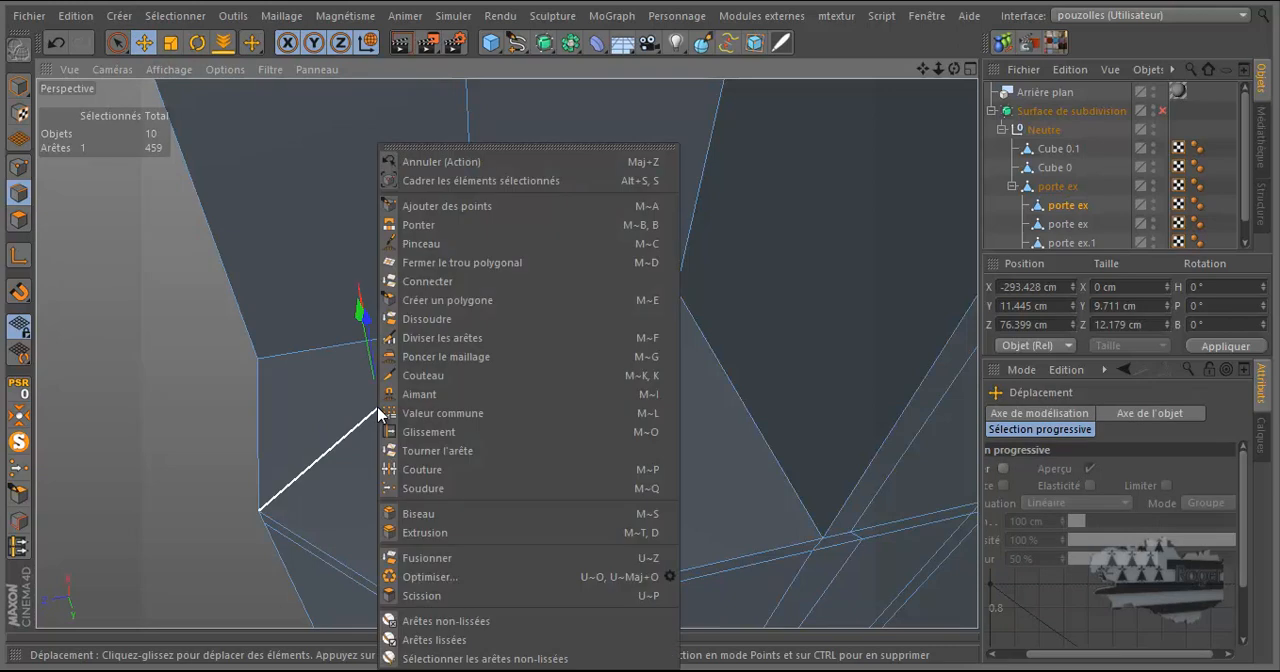
pyautogui.click(430, 330)
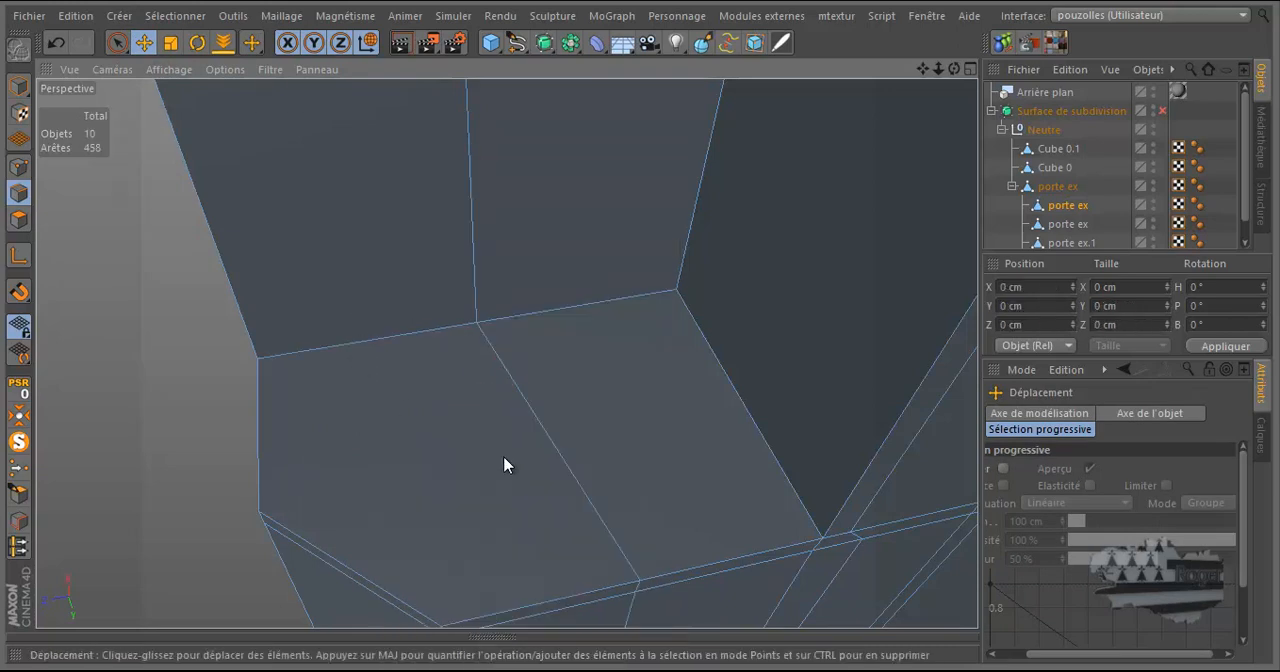
pyautogui.scroll(-5, 589, 474)
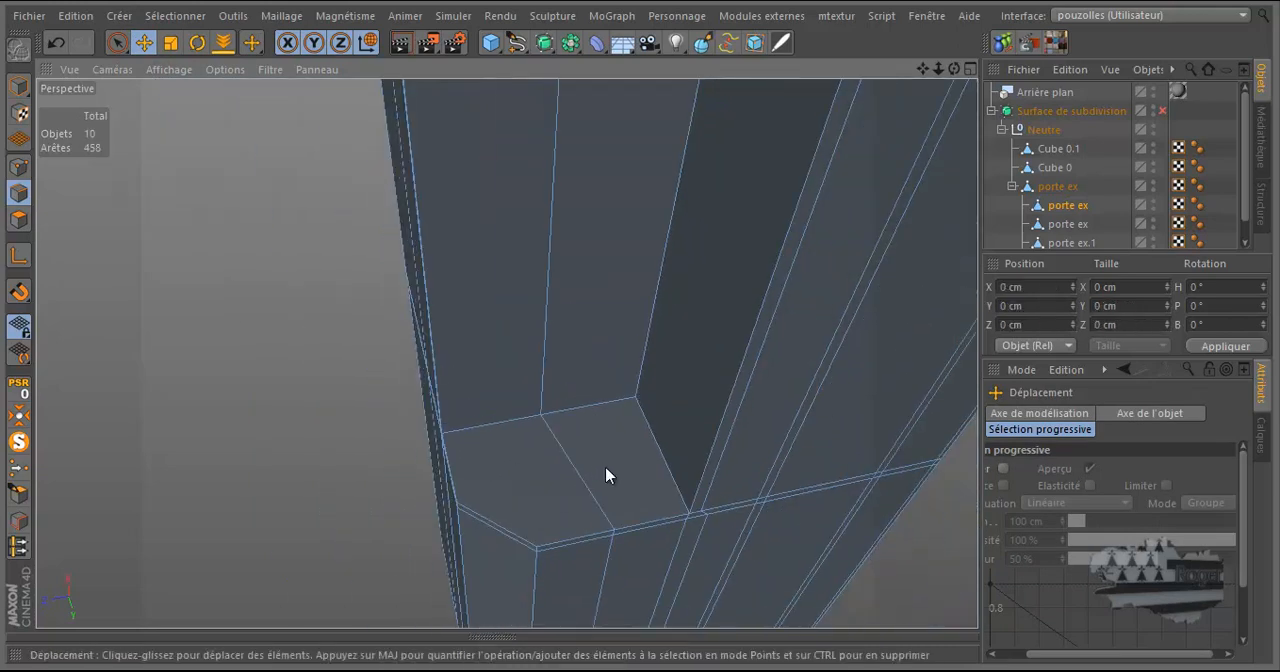
pyautogui.click(511, 423)
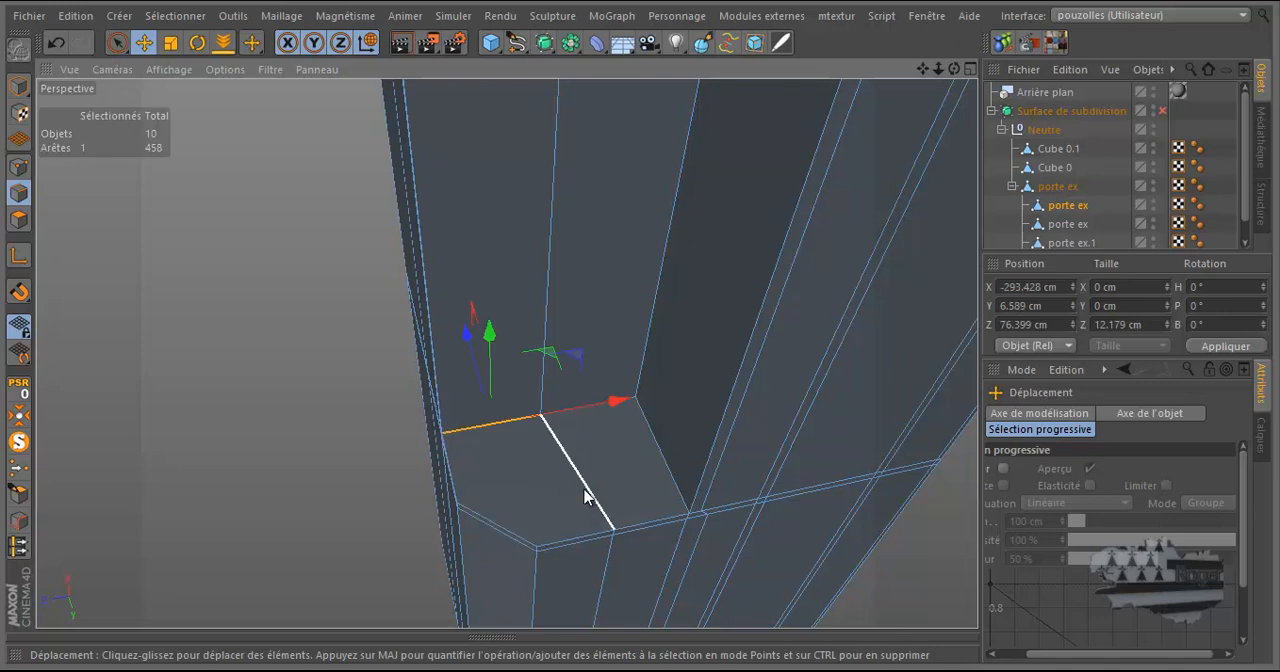
pyautogui.click(662, 452)
pyautogui.moveTo(954, 70); pyautogui.dragTo(643, 334)
pyautogui.keyDown('shift'); pyautogui.click(566, 112); pyautogui.keyUp('shift')
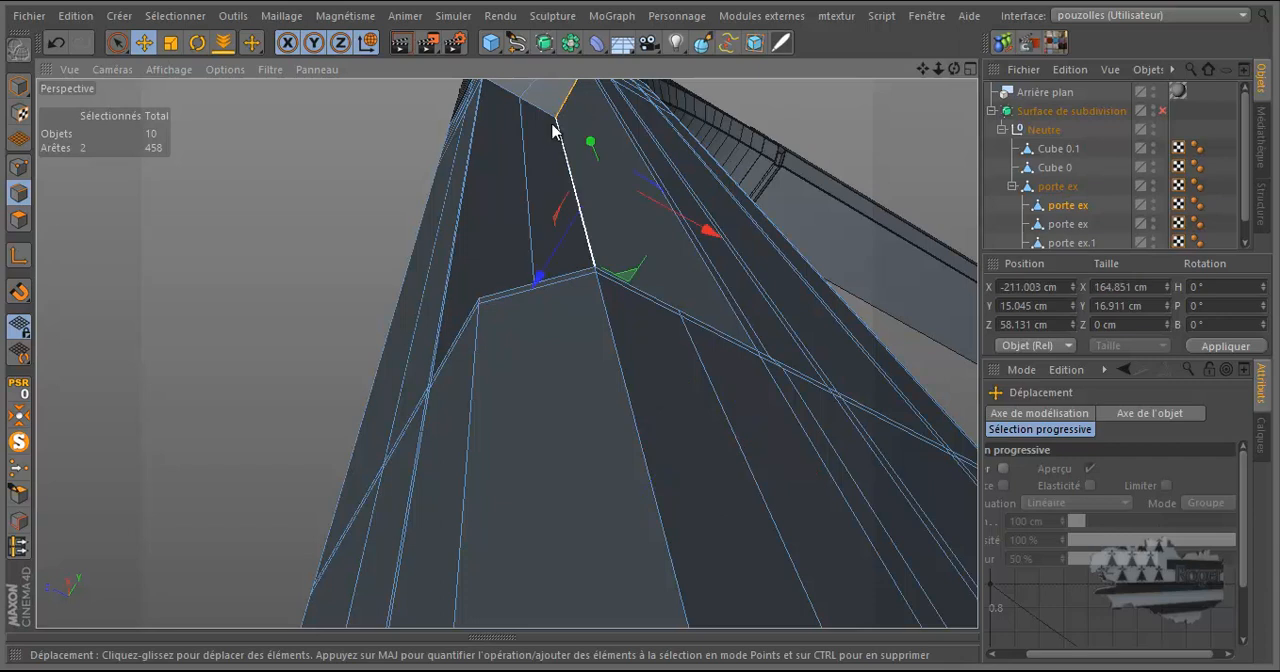
pyautogui.moveTo(954, 70); pyautogui.dragTo(641, 333)
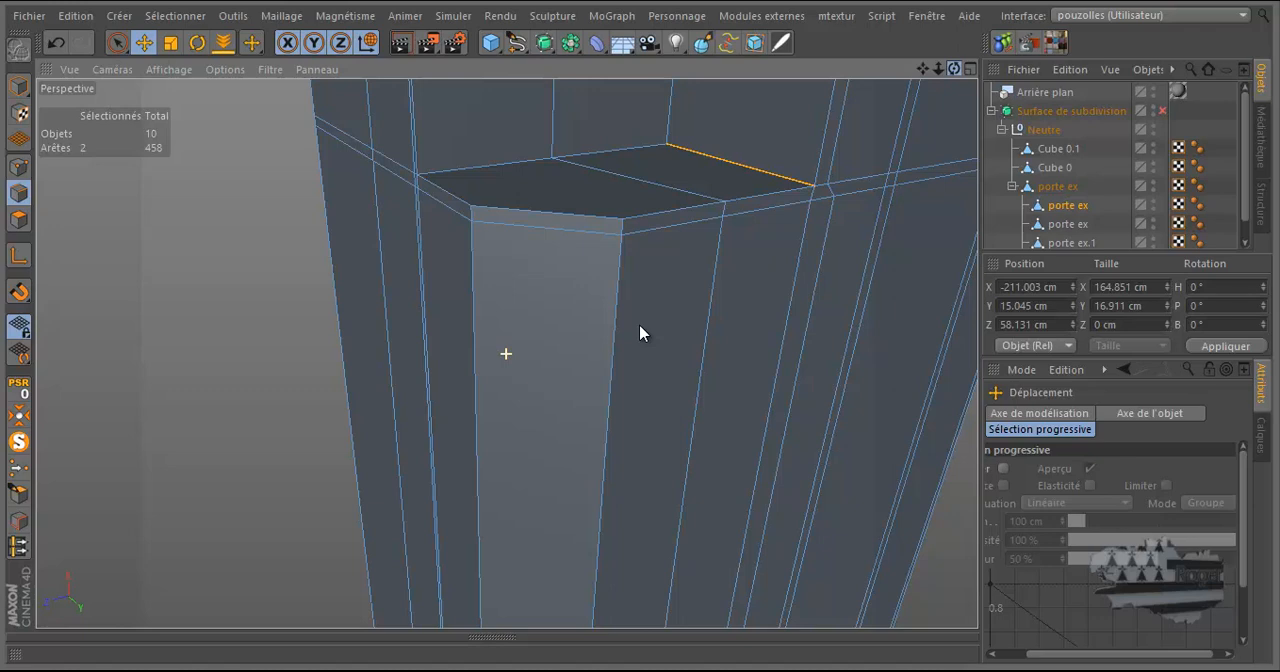
pyautogui.moveTo(641, 333); pyautogui.dragTo(642, 333)
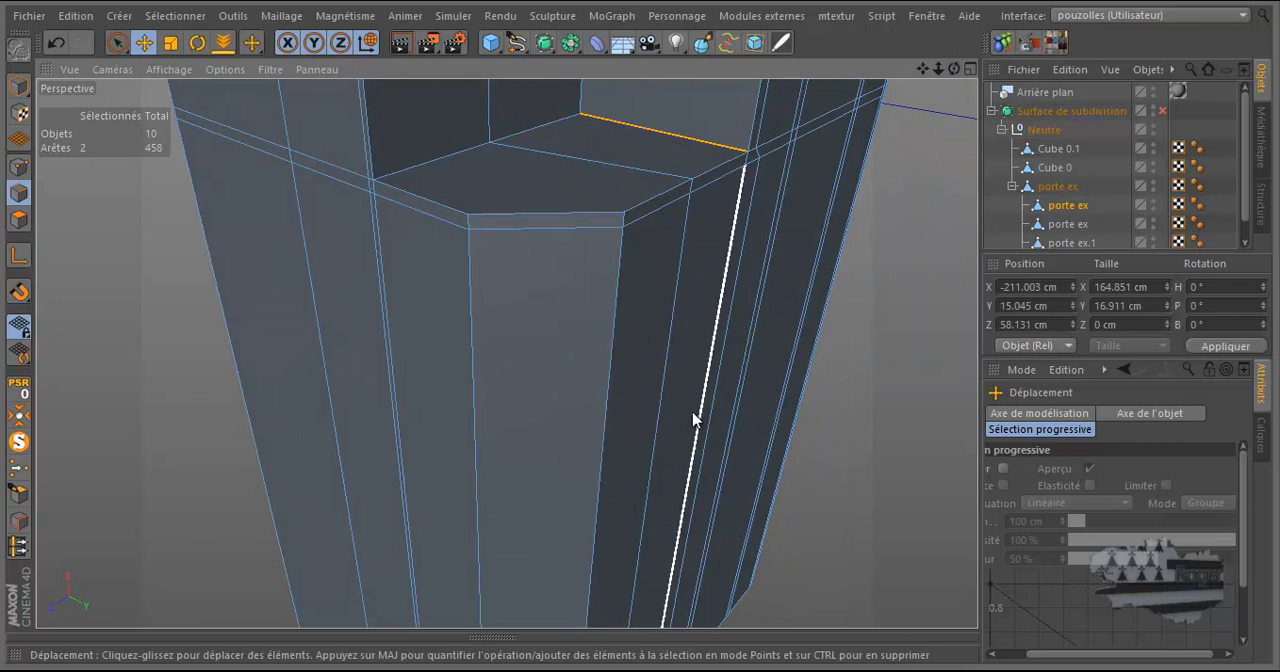
# Ring-select the edges running parallel to the centre edge of the recess's lower end face and divide them once with a 50% offset.
pyautogui.press('u')
pyautogui.press('b')
pyautogui.click(428, 214)
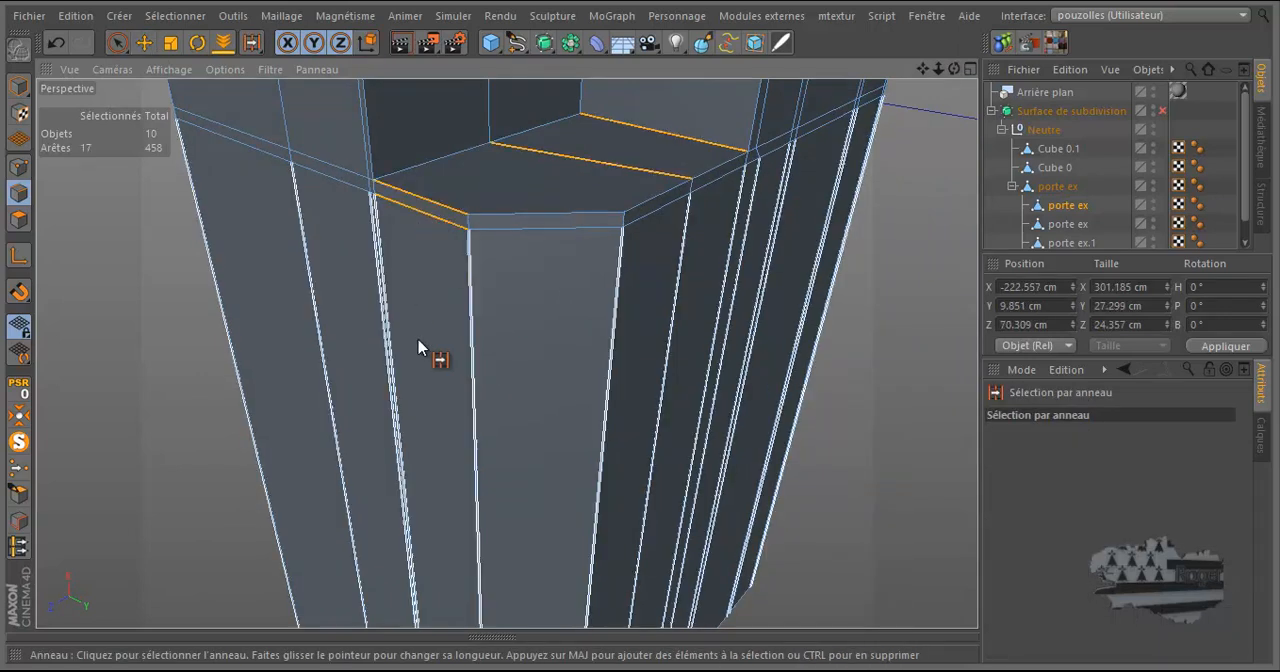
pyautogui.scroll(-8, 420, 298)
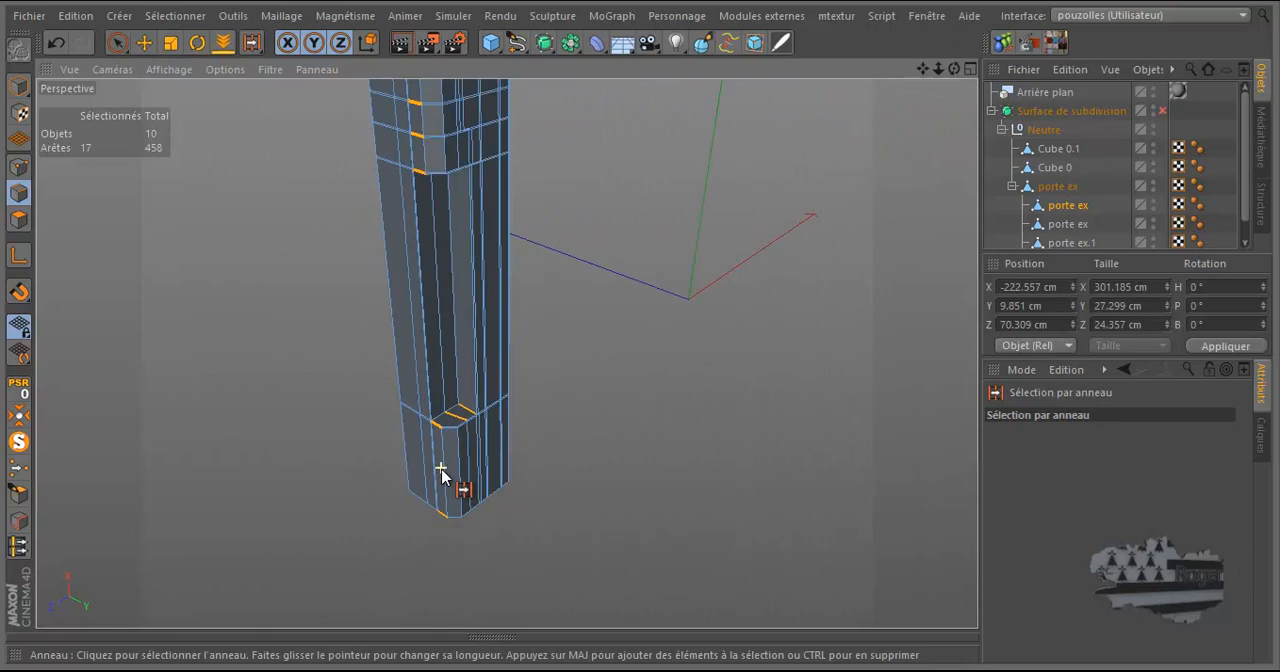
pyautogui.scroll(-2, 442, 475)
pyautogui.scroll(4, 424, 188)
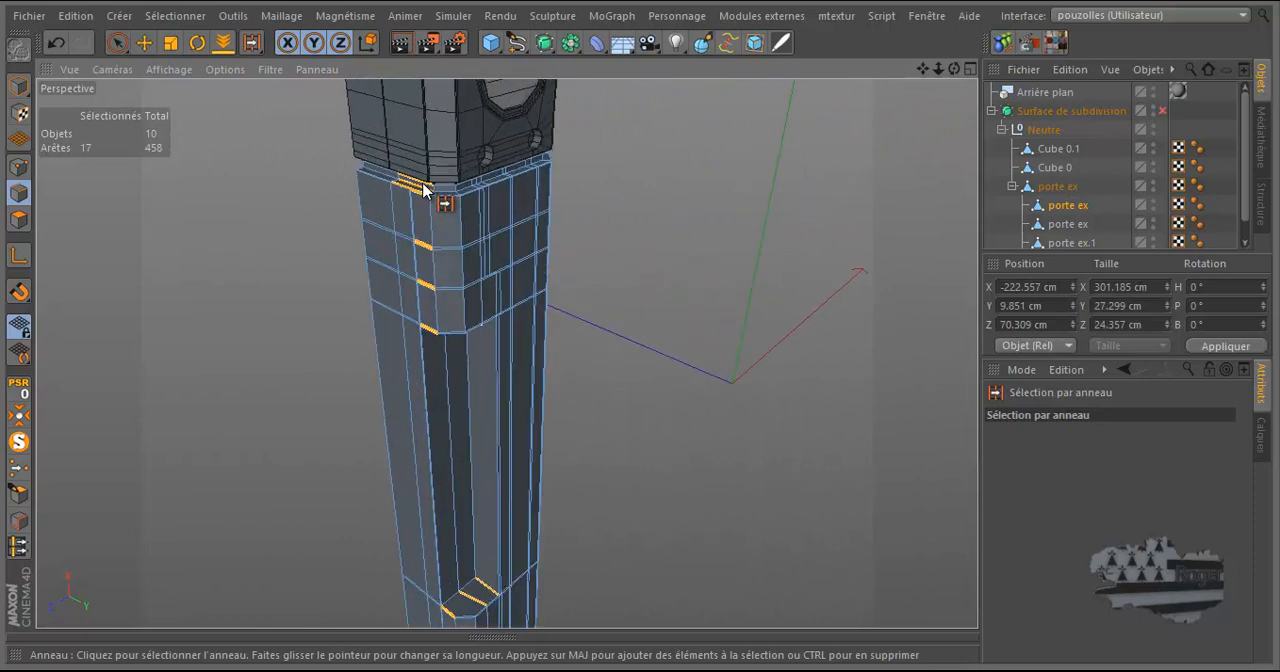
pyautogui.scroll(4, 424, 189)
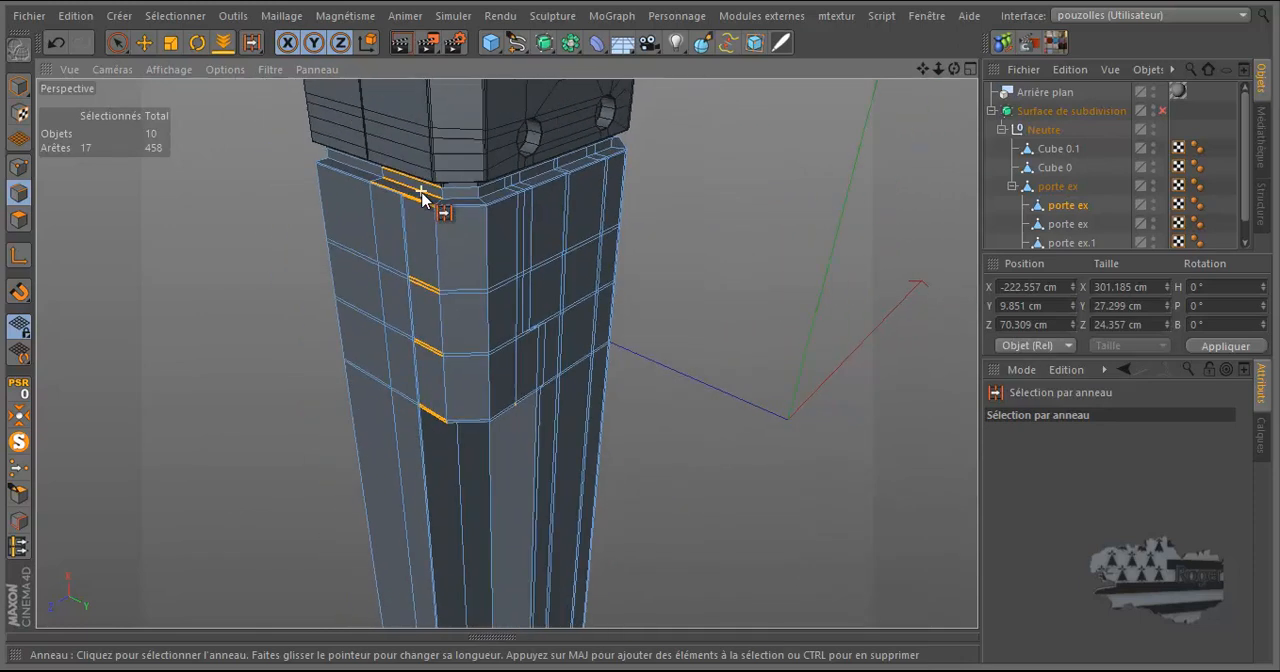
pyautogui.scroll(-5, 422, 196)
pyautogui.scroll(6, 443, 585)
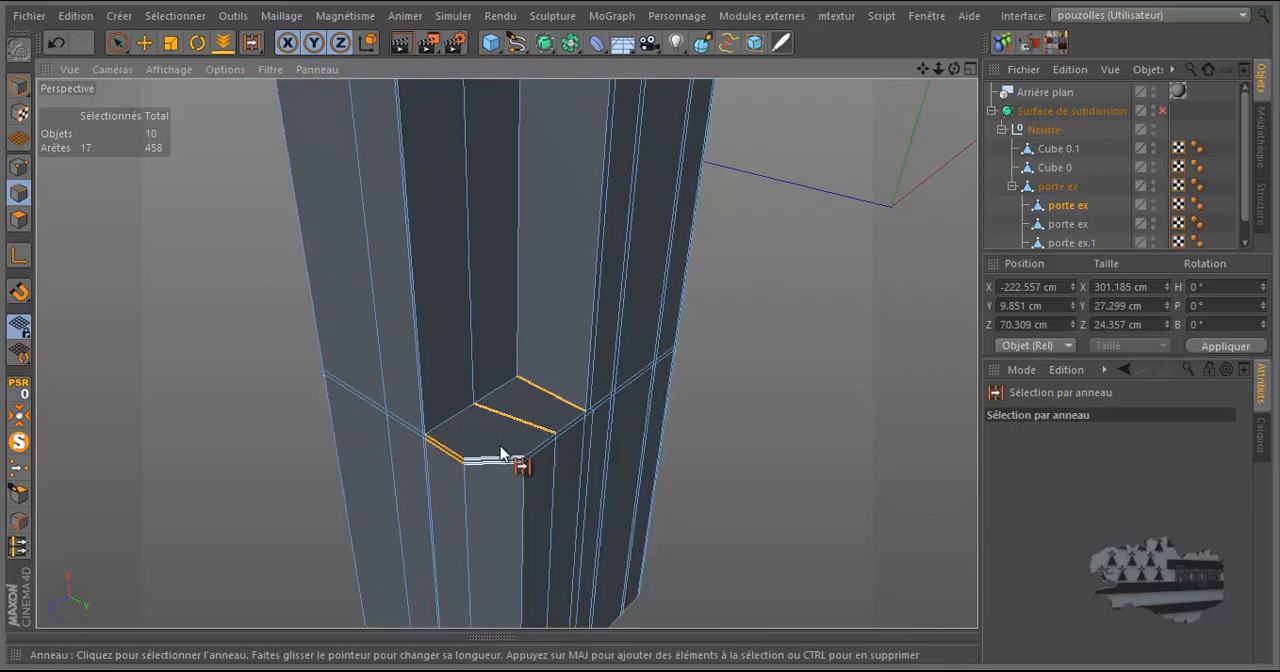
pyautogui.rightClick(724, 410)
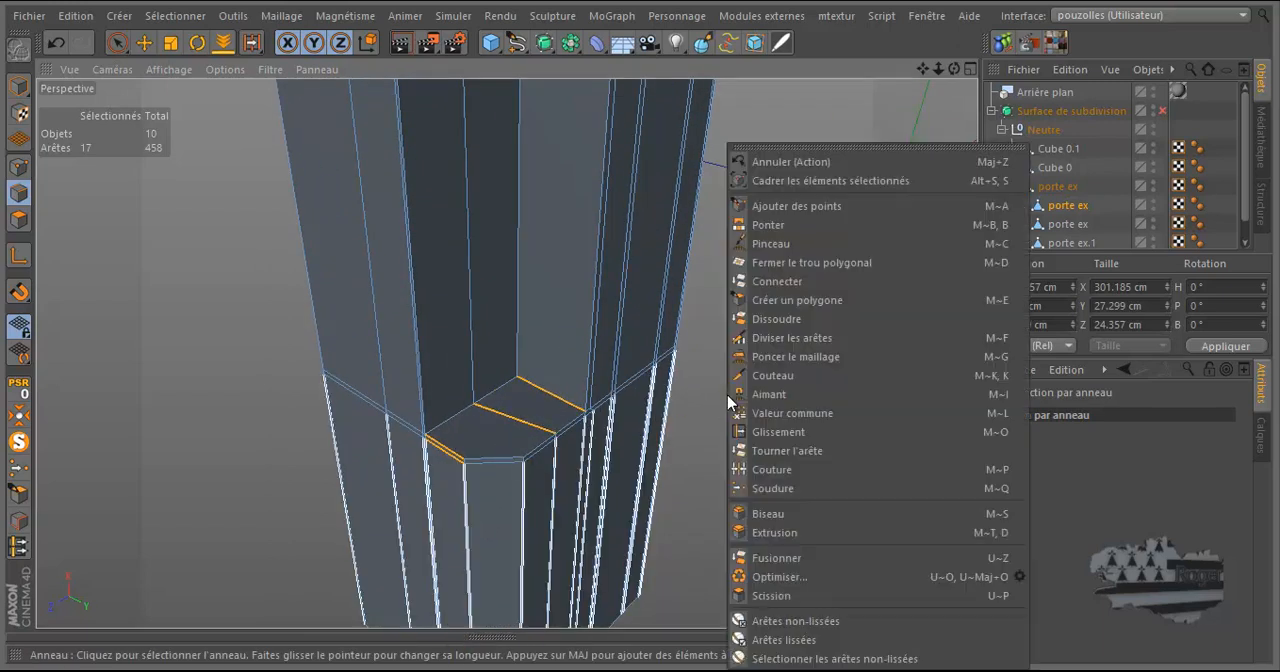
pyautogui.click(790, 339)
pyautogui.click(451, 455)
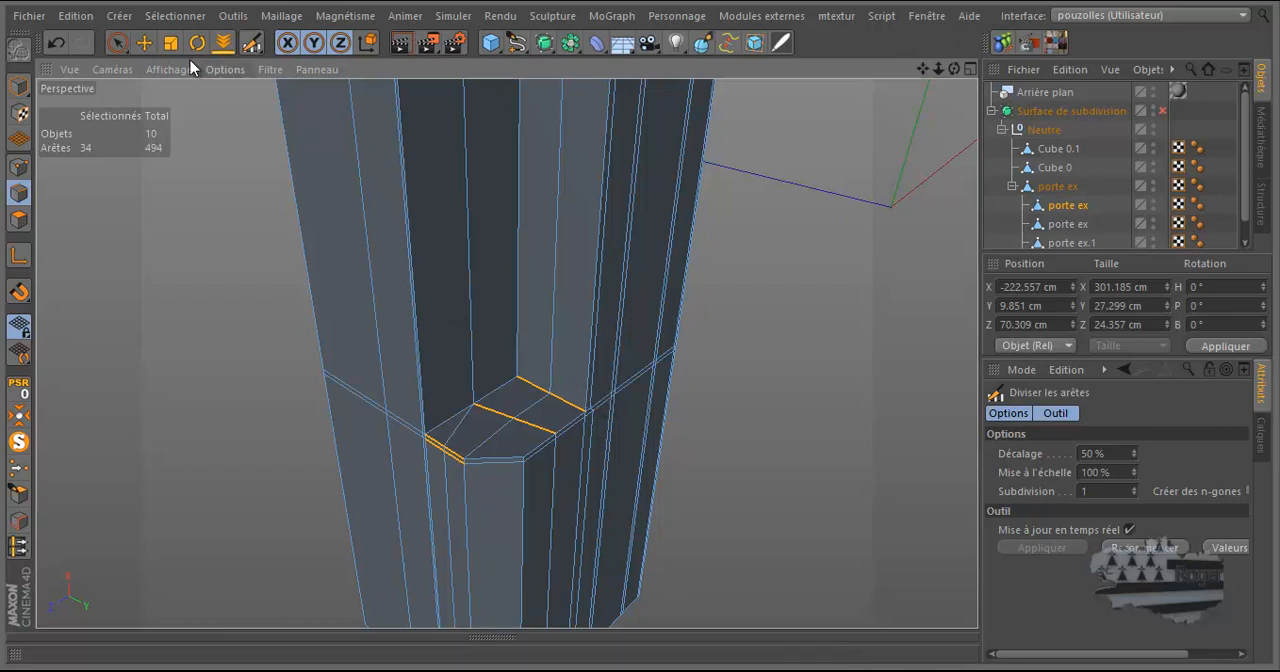
# Dissolve the new diagonal edge on the recess's lower end face together with the edges continuing below it down the leg.
pyautogui.click(144, 42)
pyautogui.click(450, 443)
pyautogui.scroll(4, 455, 450)
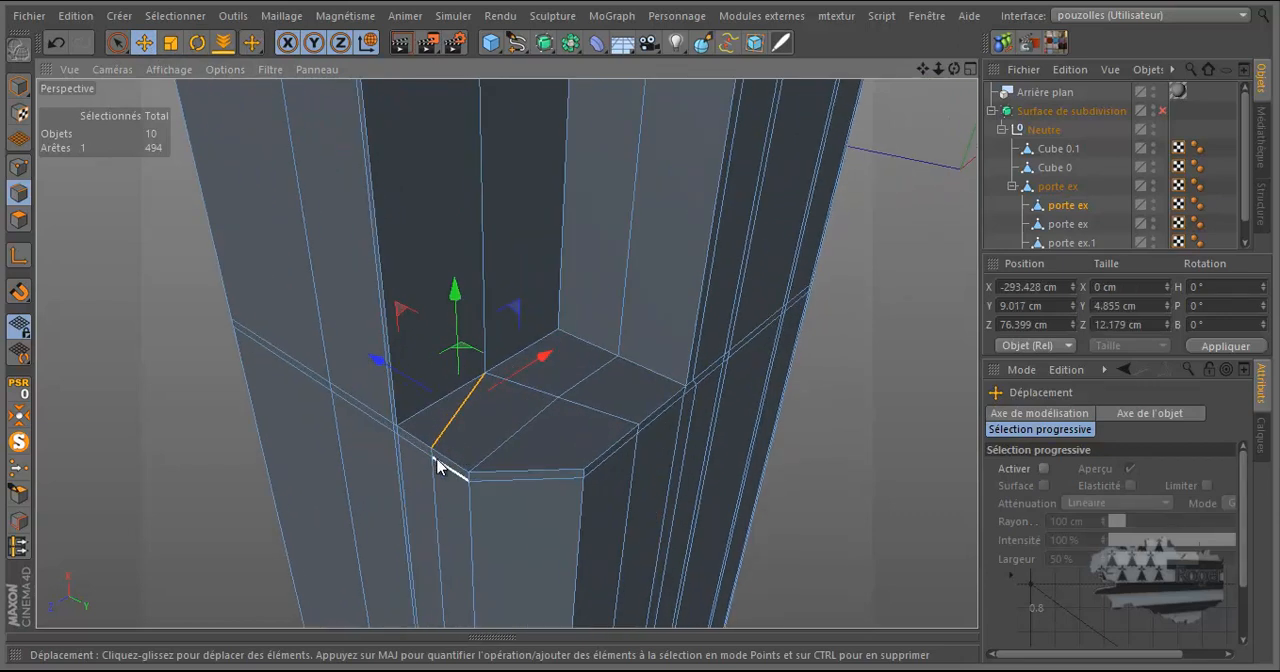
pyautogui.keyDown('shift'); pyautogui.click(433, 456); pyautogui.keyUp('shift')
pyautogui.keyDown('shift'); pyautogui.click(432, 468); pyautogui.keyUp('shift')
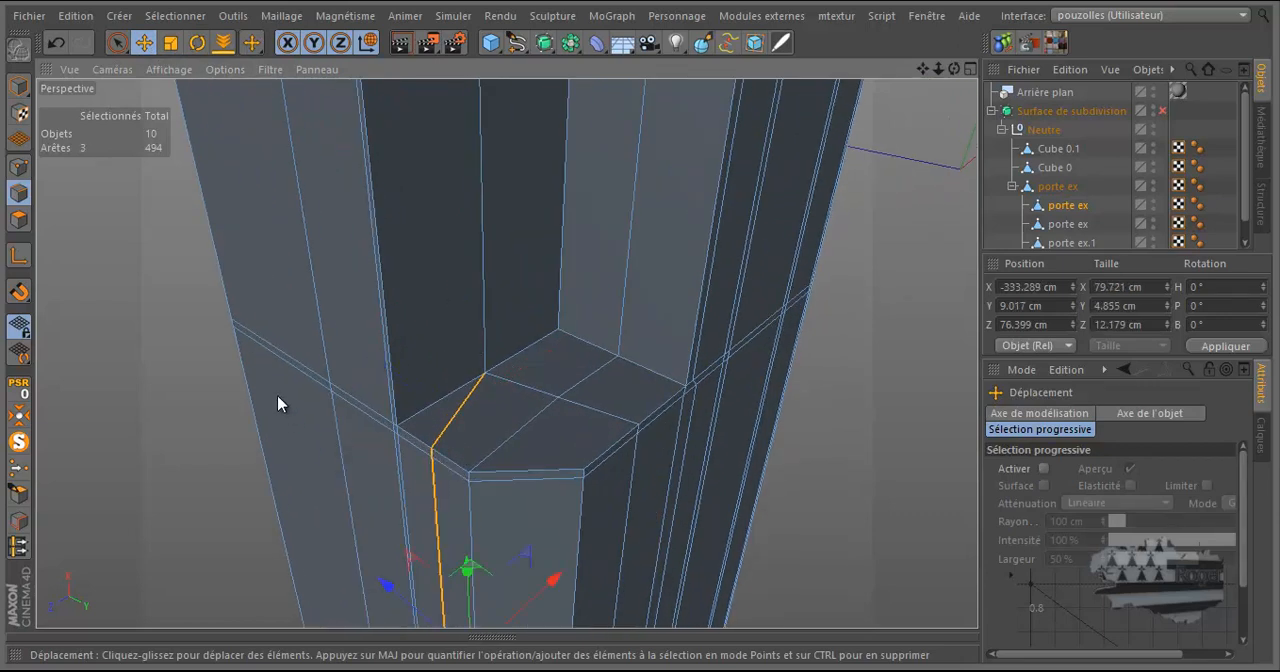
pyautogui.scroll(-4, 278, 402)
pyautogui.scroll(4, 366, 428)
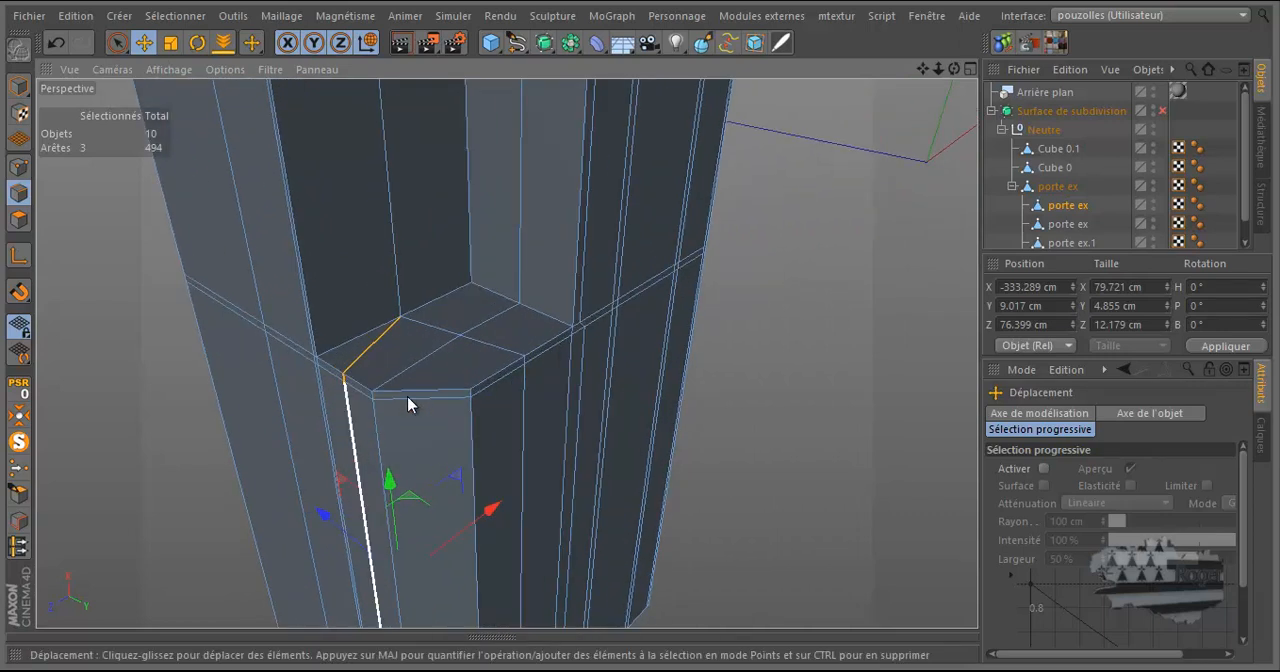
pyautogui.rightClick(814, 283)
pyautogui.click(866, 316)
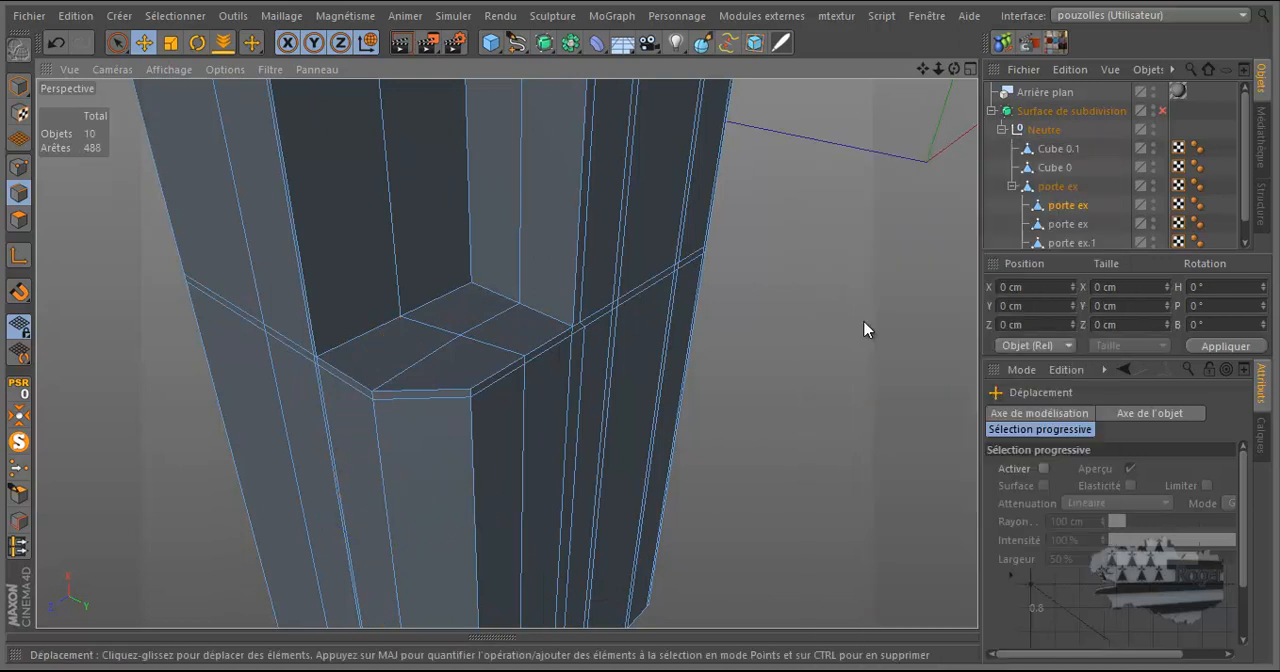
# Select the matching diagonal edge on the underside of the recess's upper end face.
pyautogui.scroll(-7, 395, 425)
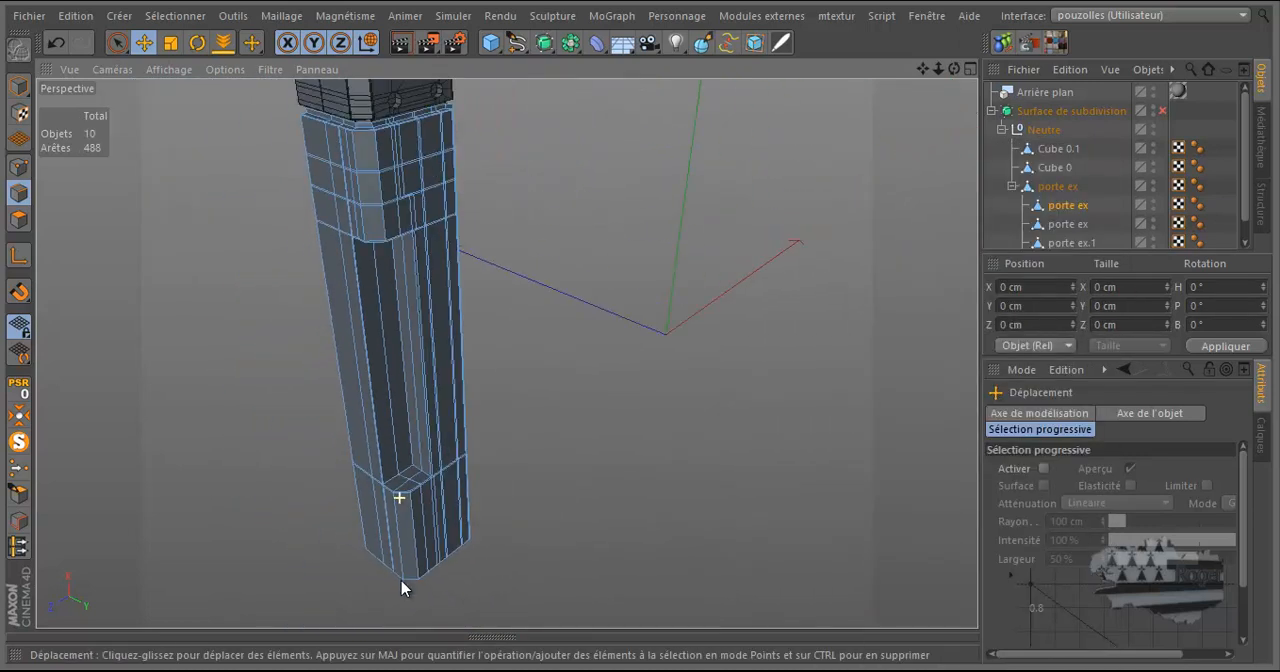
pyautogui.scroll(8, 369, 277)
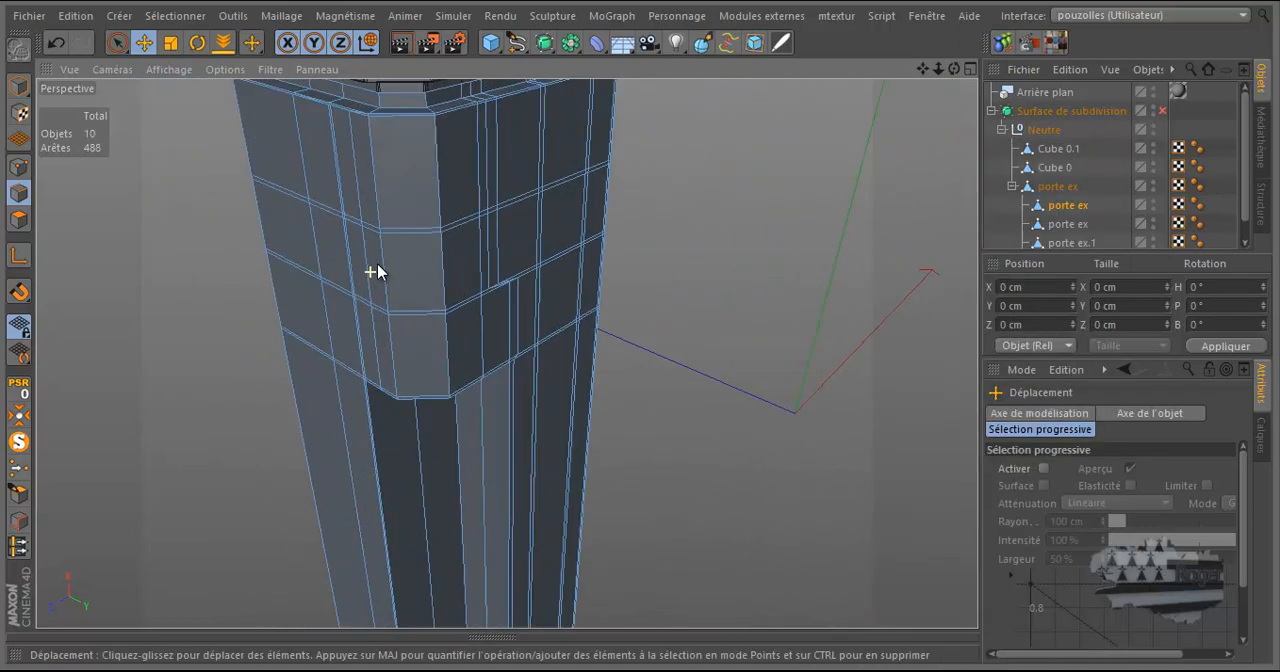
pyautogui.moveTo(954, 69); pyautogui.dragTo(640, 329)
pyautogui.click(384, 333)
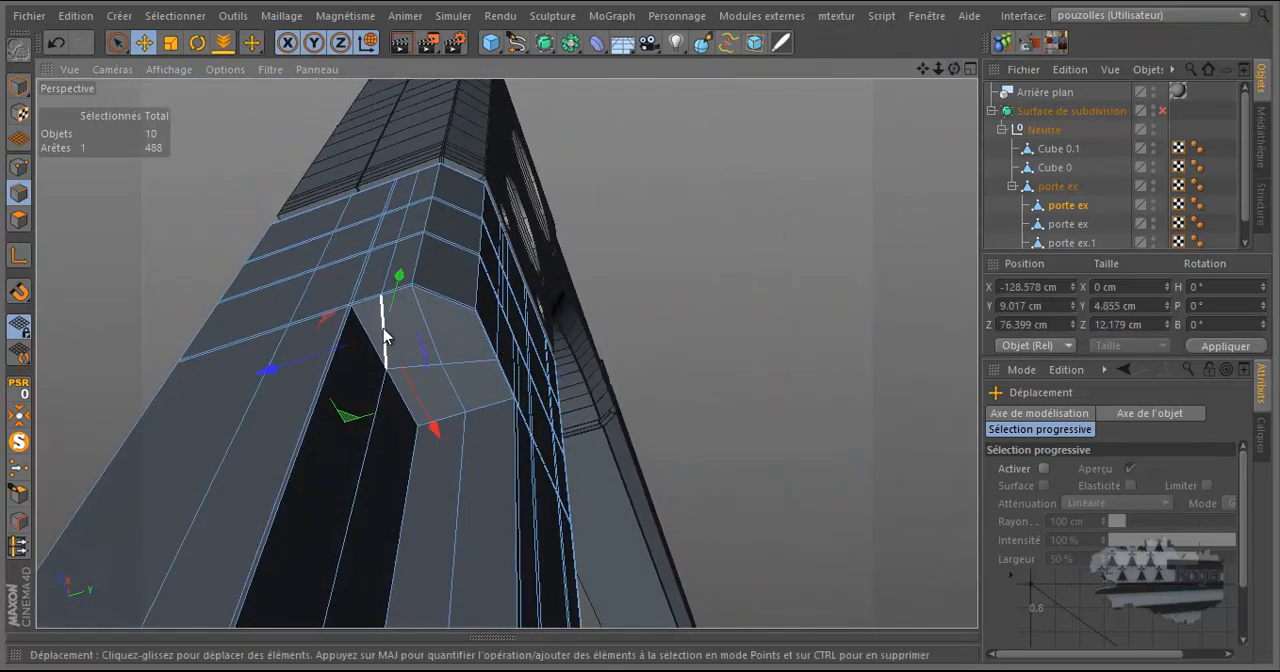
pyautogui.moveTo(954, 69); pyautogui.dragTo(640, 331)
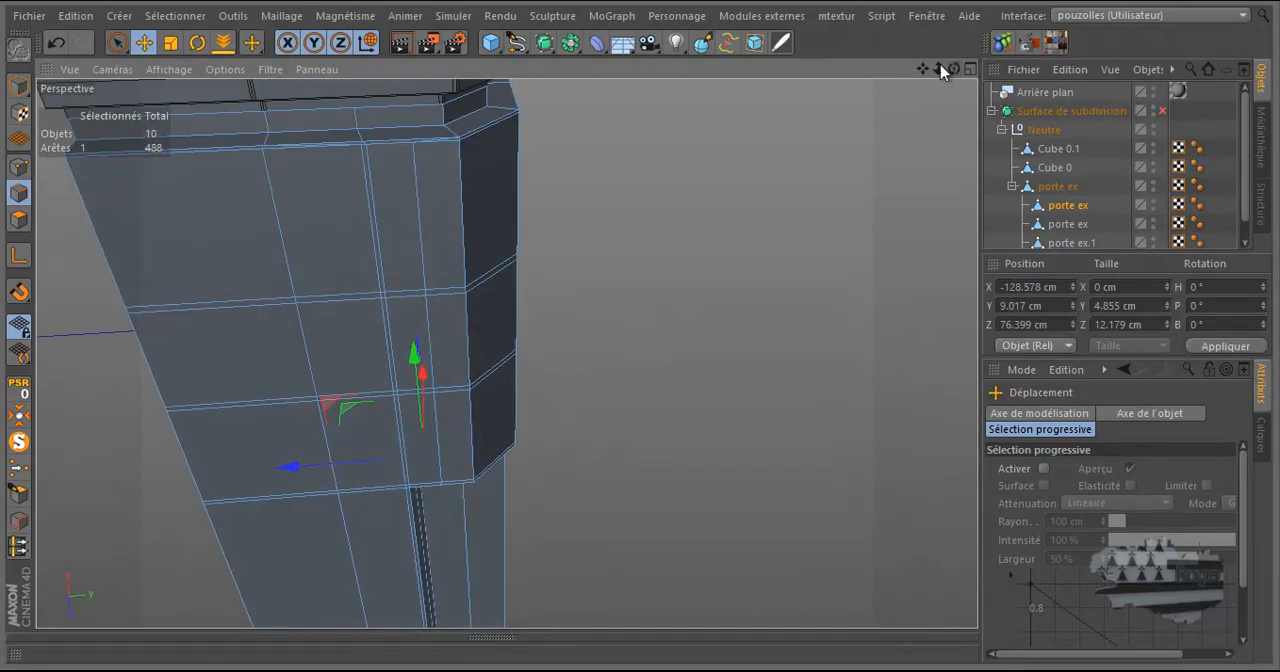
# Try adding an edge near the top of the leg's side face to the selection, and undo that addition.
pyautogui.scroll(5, 420, 160)
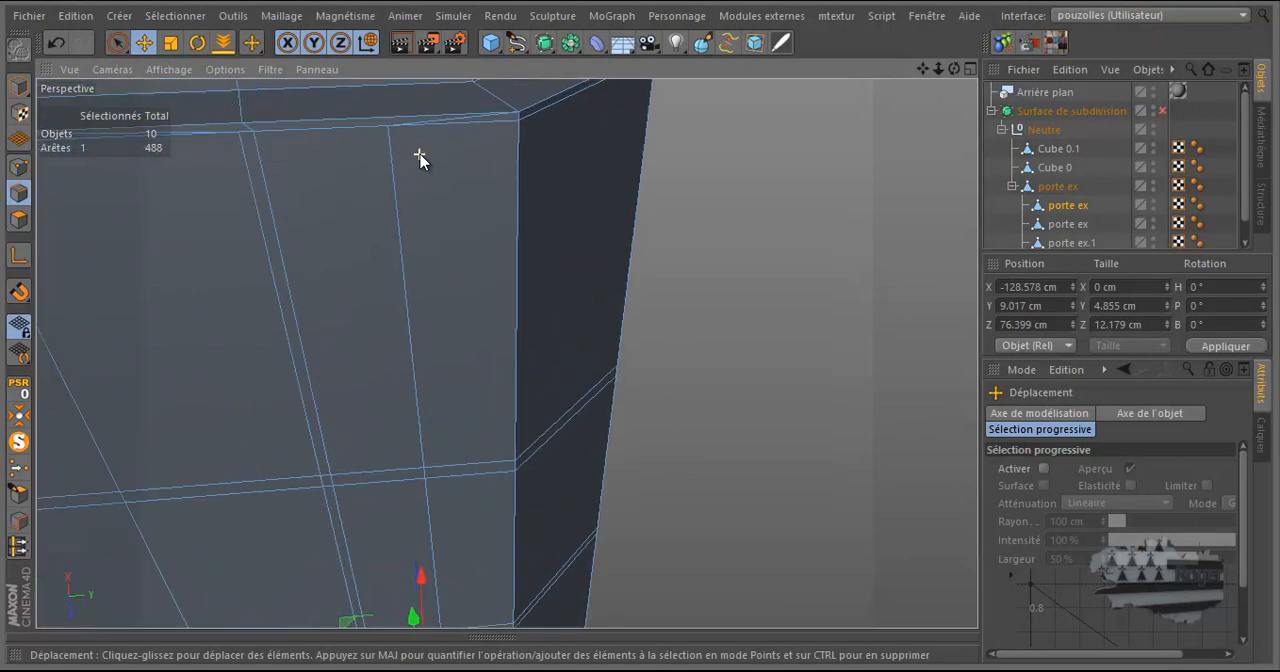
pyautogui.scroll(-2, 418, 162)
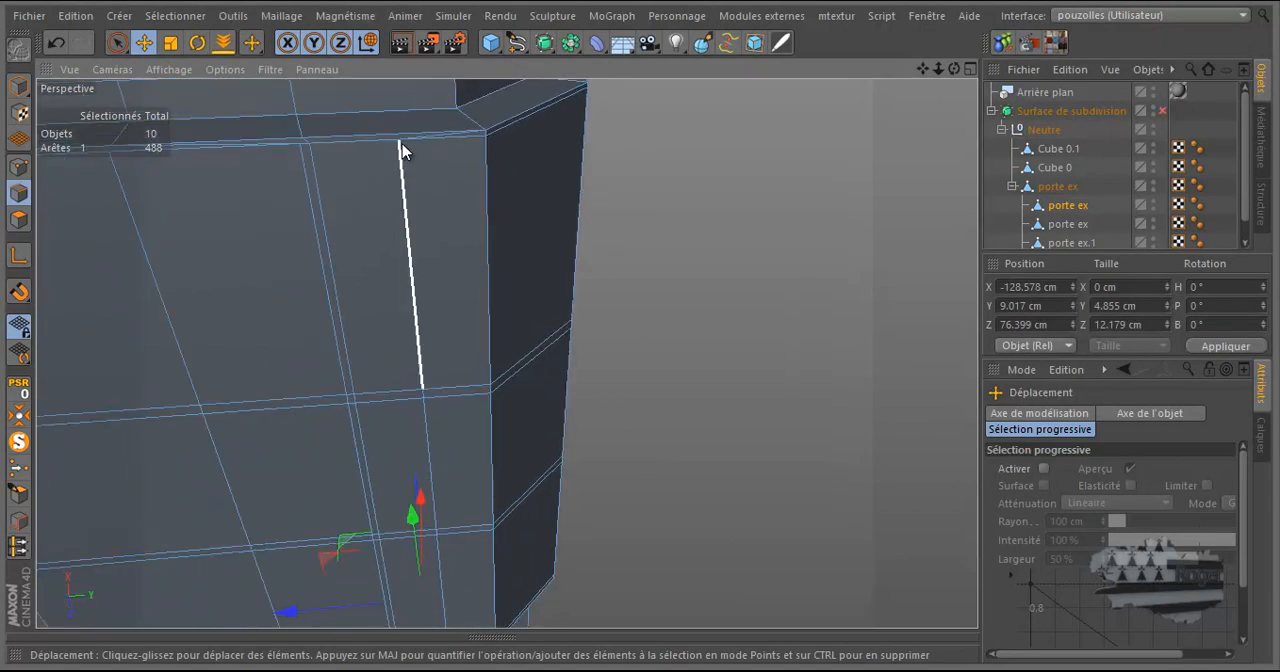
pyautogui.scroll(-2, 400, 150)
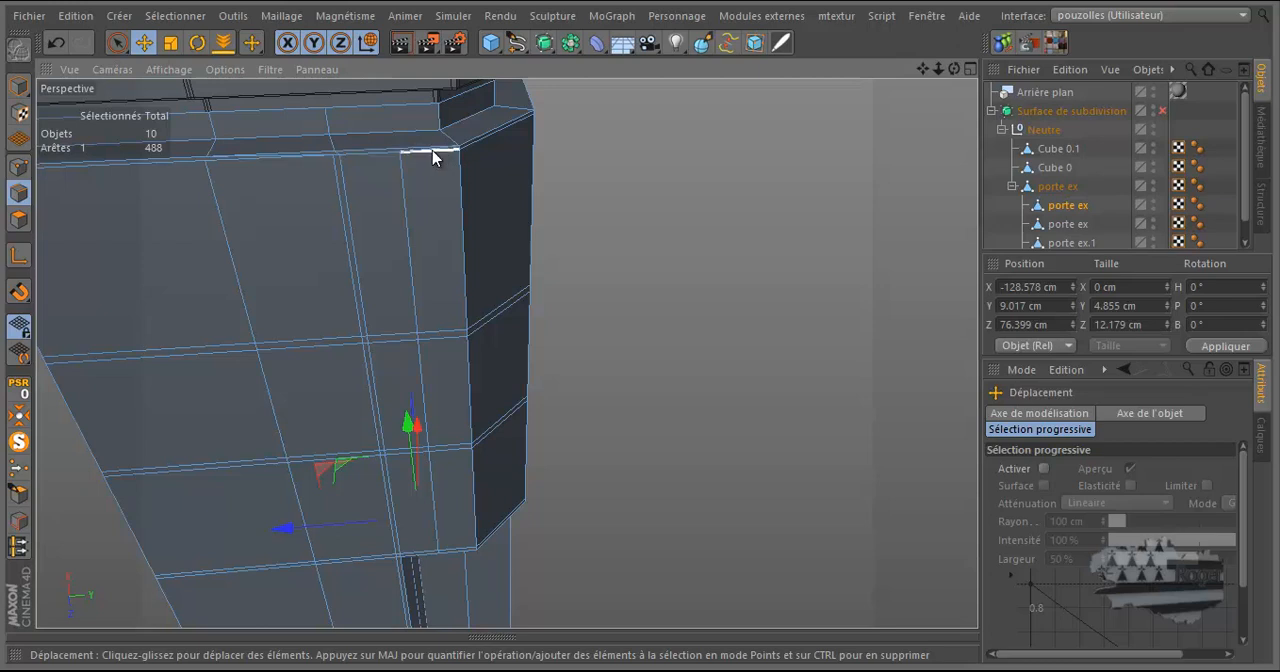
pyautogui.scroll(3, 432, 150)
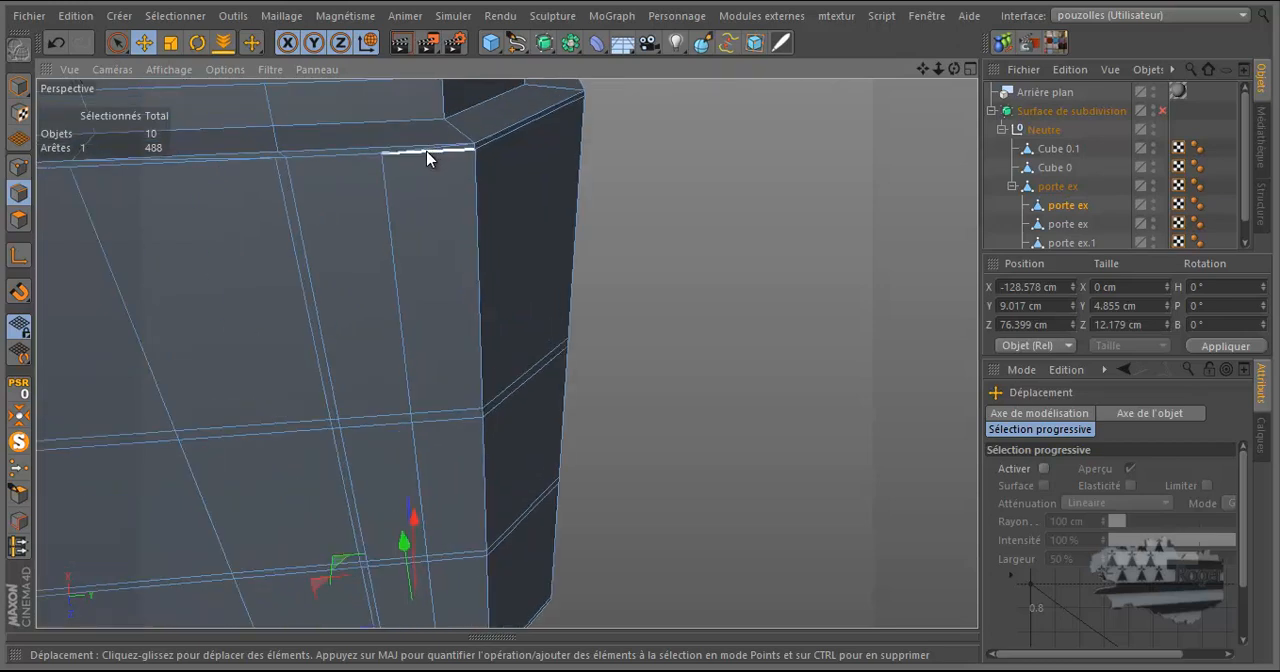
pyautogui.keyDown('shift'); pyautogui.click(432, 151); pyautogui.keyUp('shift')
pyautogui.scroll(-2, 609, 145)
pyautogui.scroll(1, 609, 145)
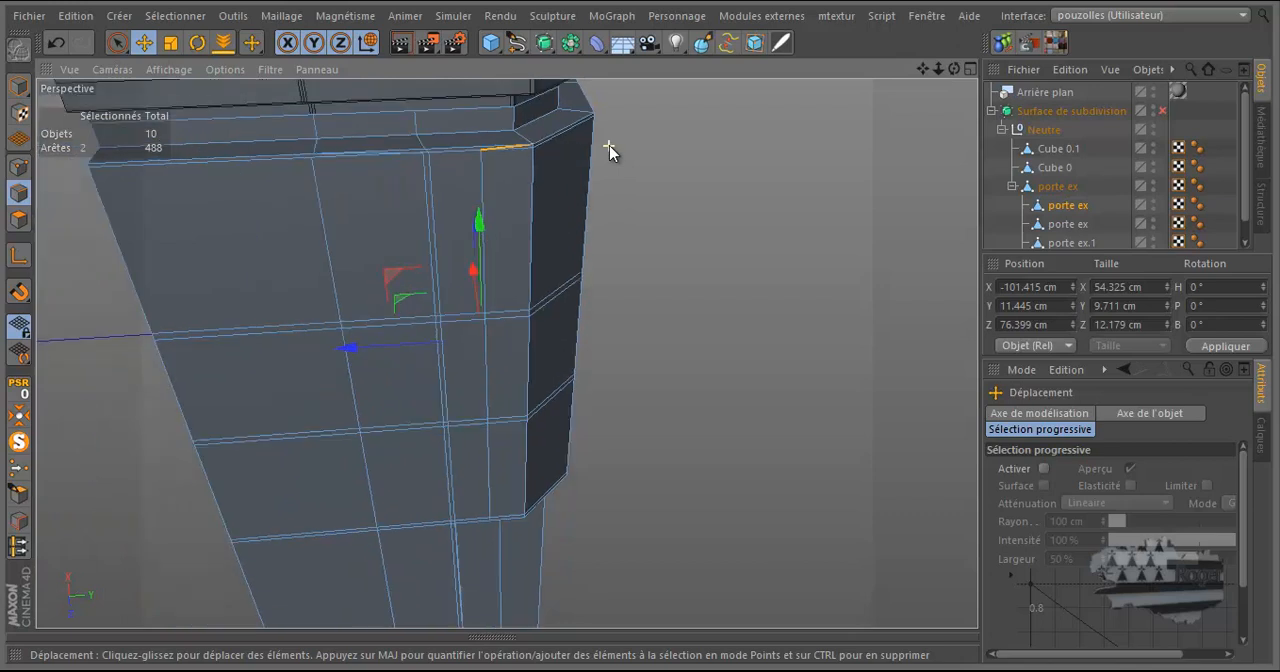
pyautogui.click(57, 45)
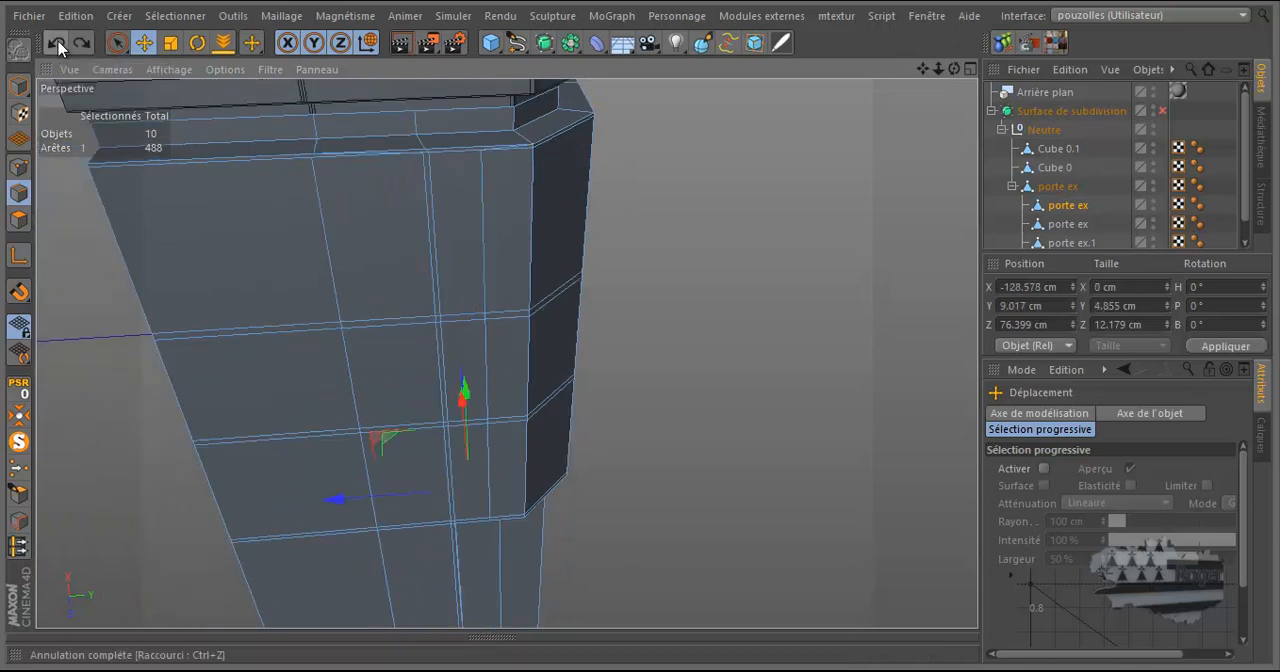
# Loop-select the vertical edge run near the corner of the leg's side face and dissolve it.
pyautogui.doubleClick(484, 176)
pyautogui.rightClick(486, 178)
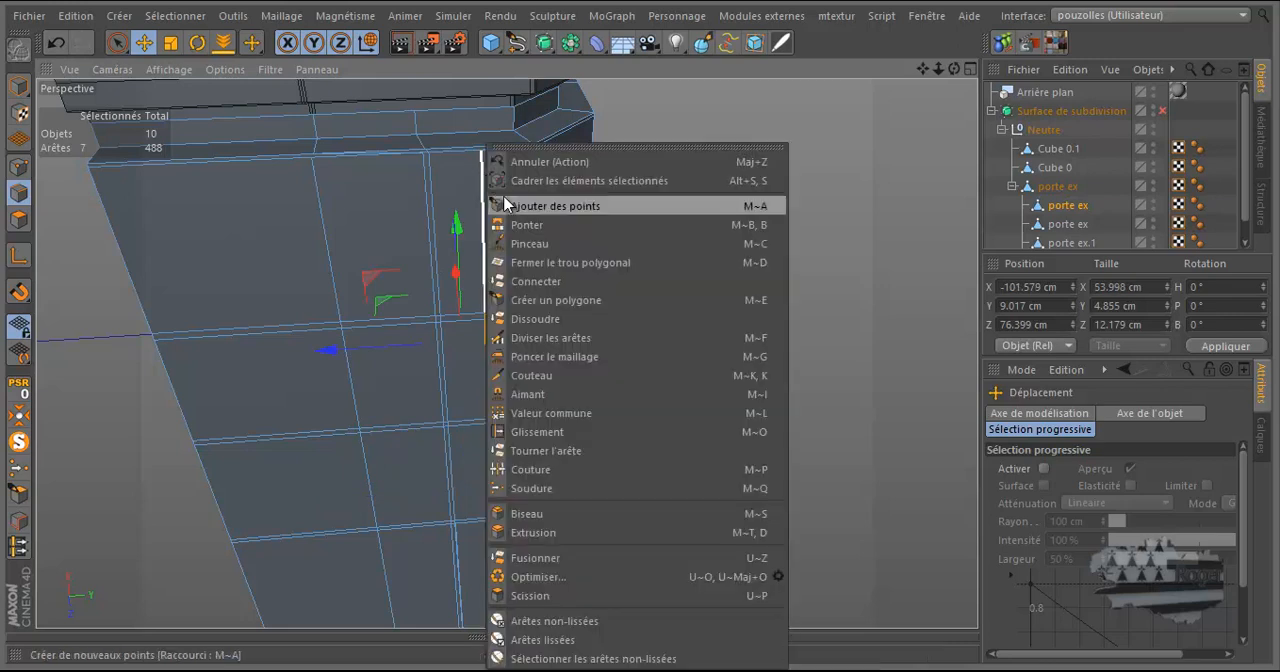
pyautogui.click(535, 319)
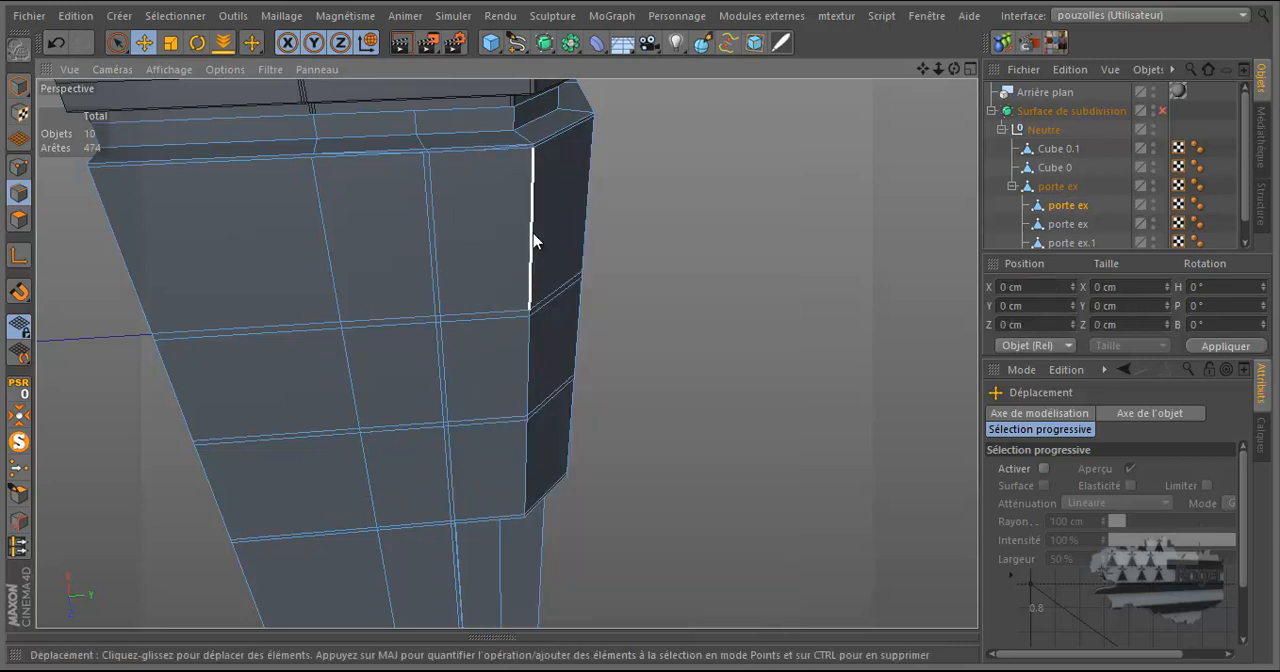
# Dissolve the two leftover slanted edges in the thin strip along the top border of the leg's side face.
pyautogui.scroll(-3, 518, 178)
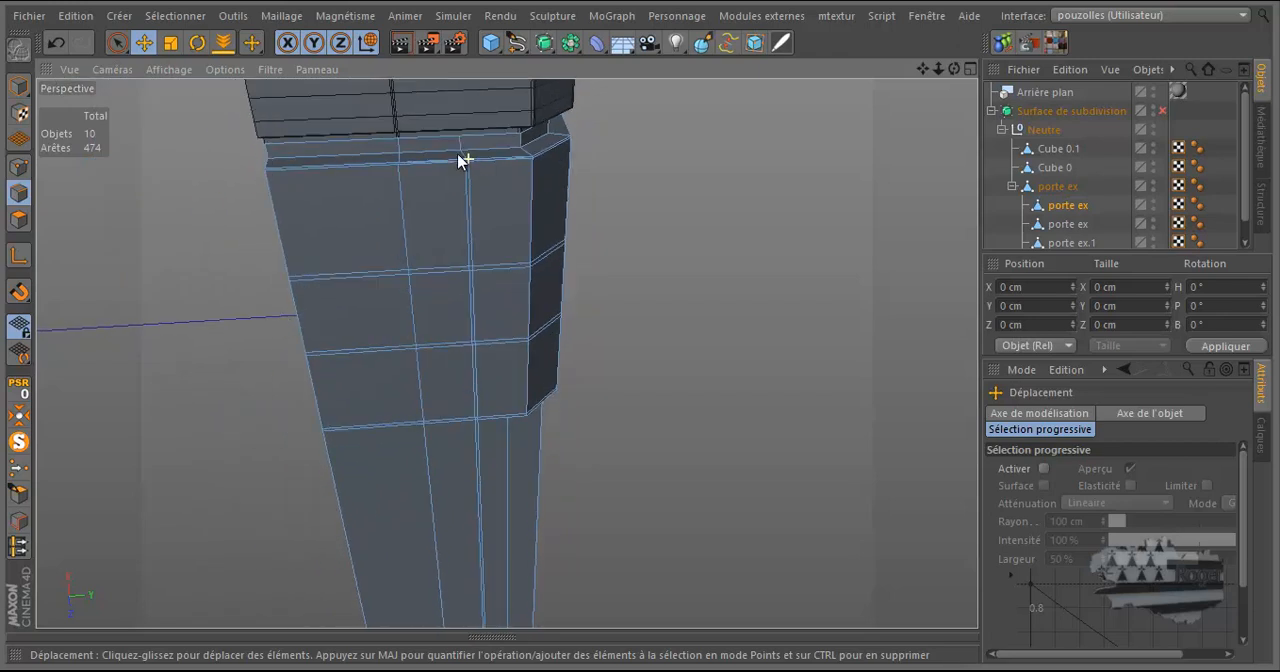
pyautogui.scroll(5, 480, 168)
pyautogui.scroll(4, 476, 157)
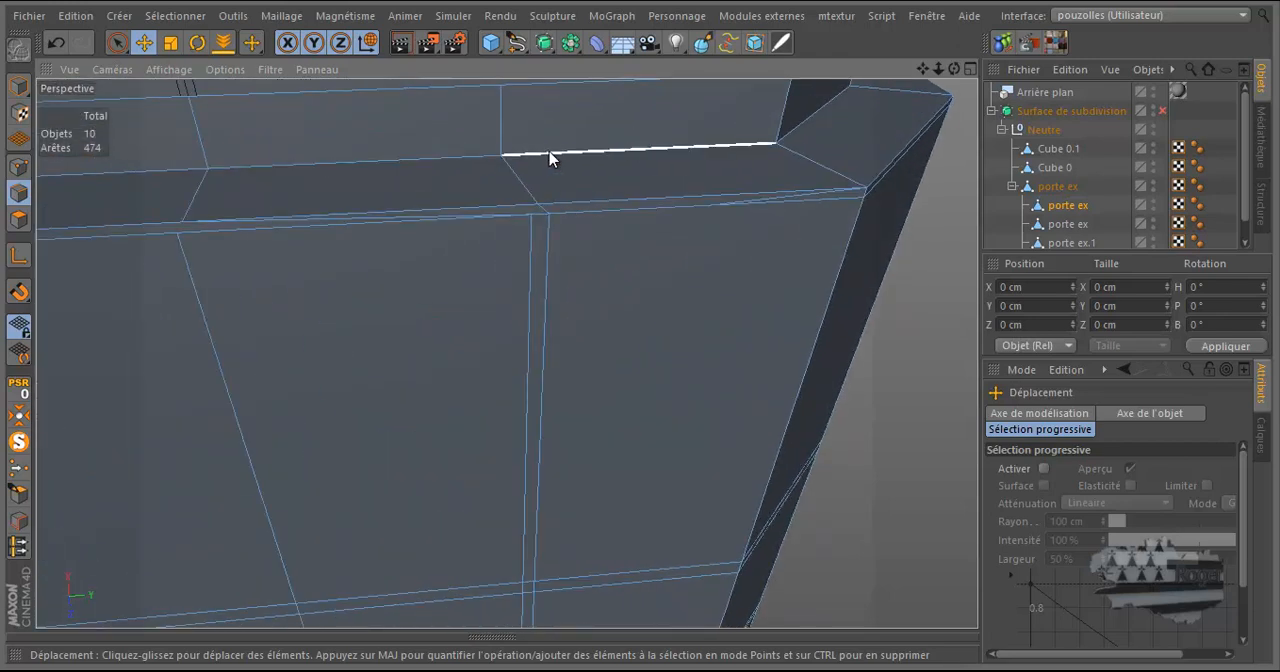
pyautogui.click(755, 203)
pyautogui.rightClick(770, 200)
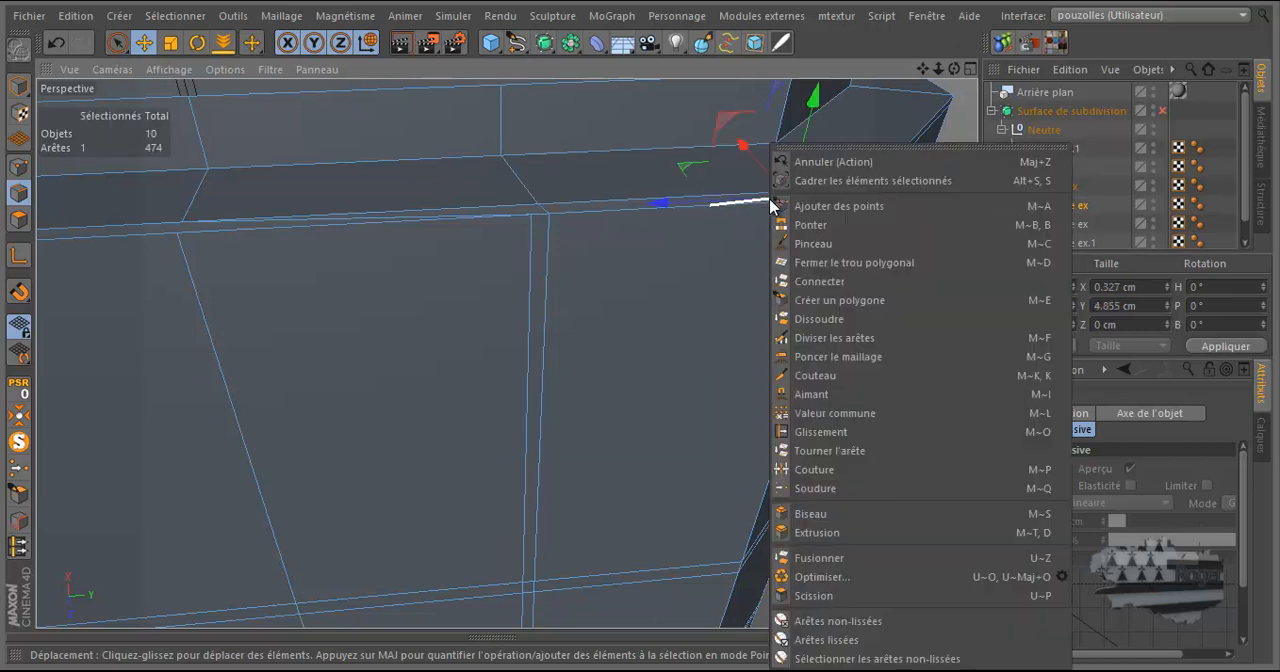
pyautogui.click(815, 318)
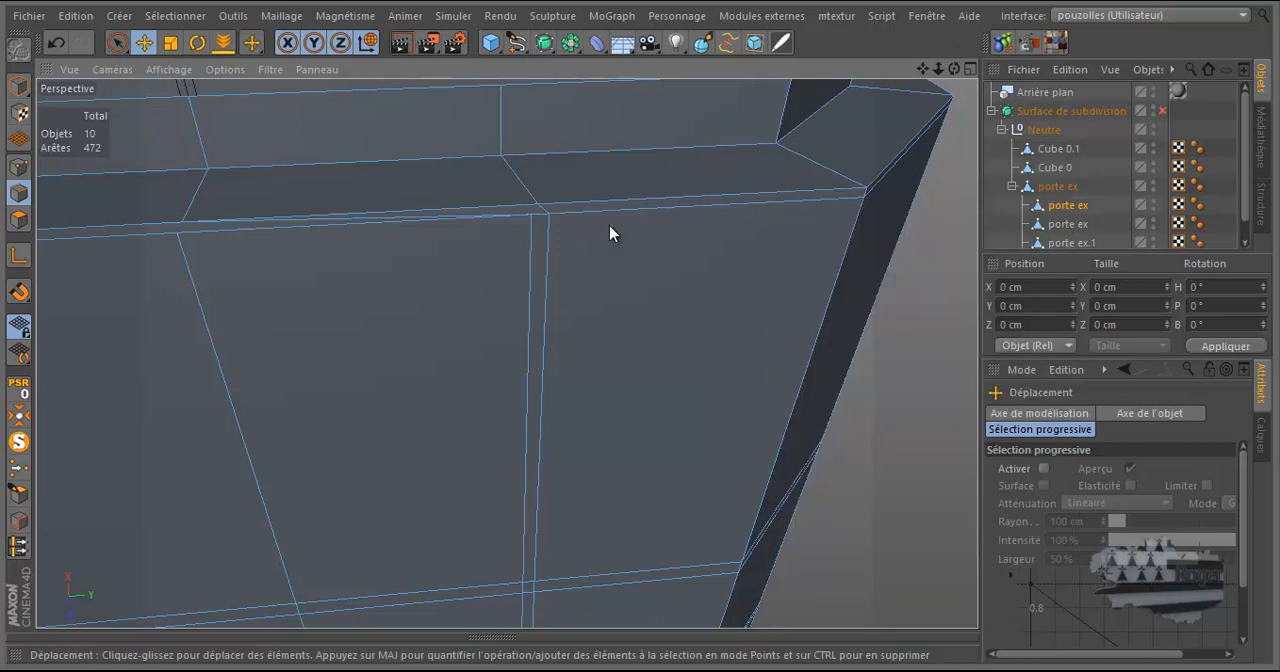
pyautogui.click(364, 219)
pyautogui.rightClick(364, 219)
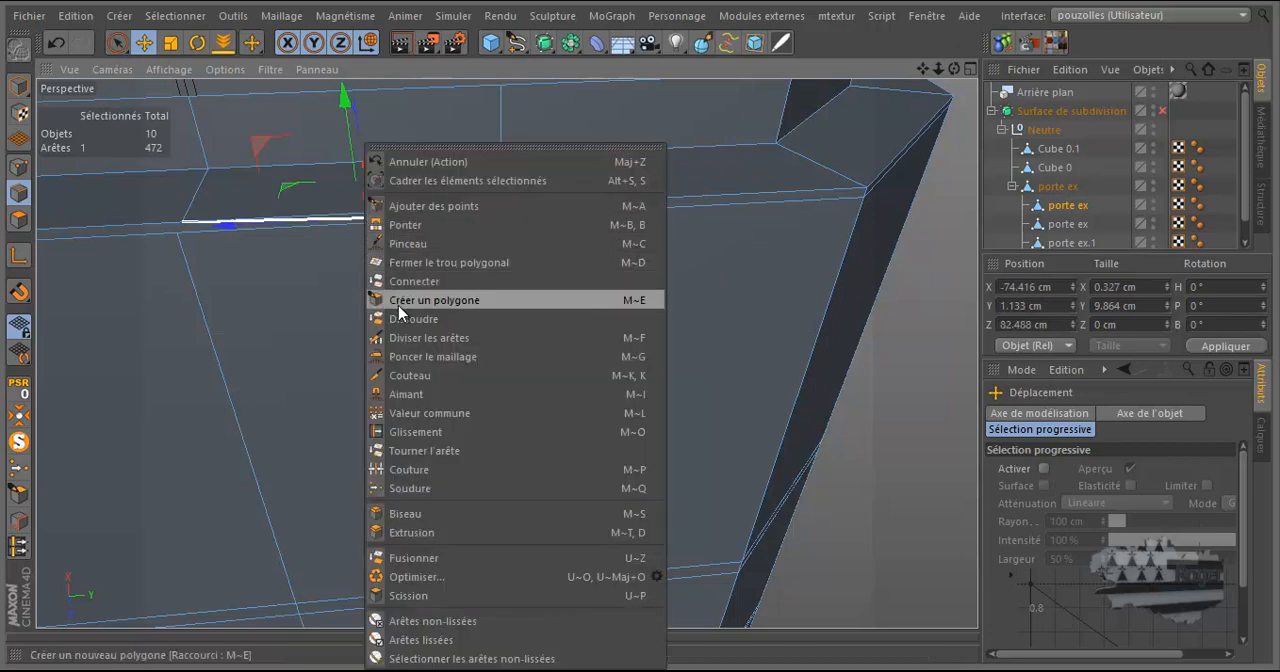
pyautogui.click(400, 317)
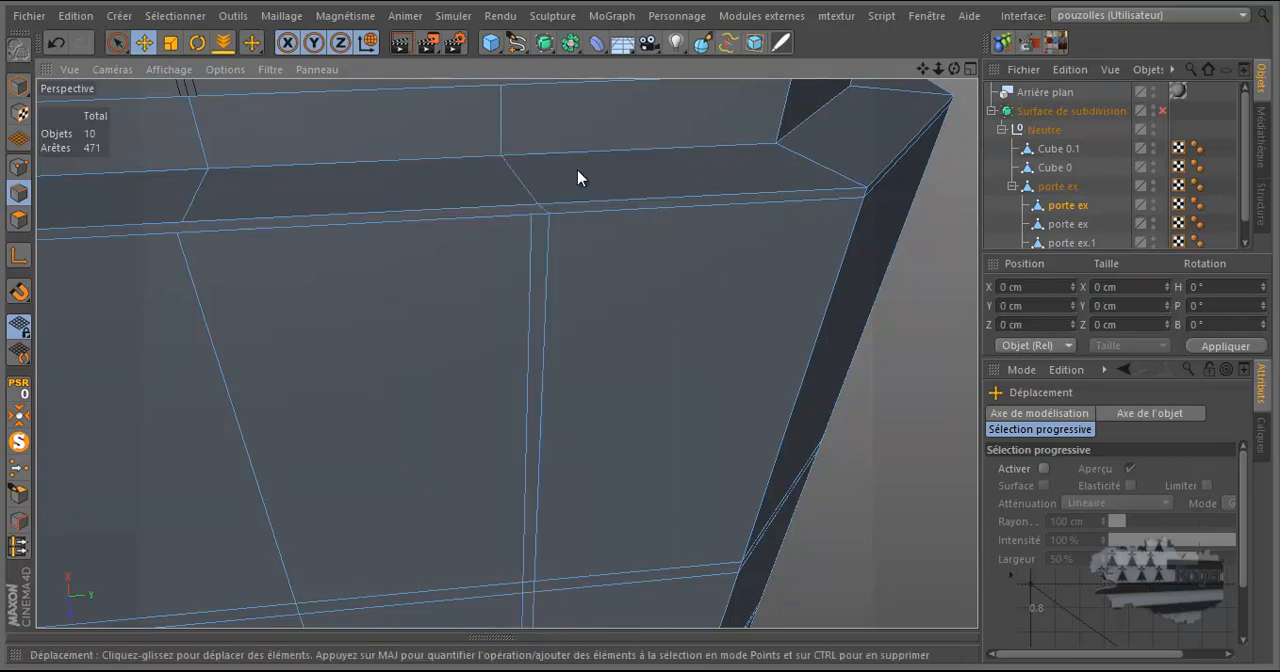
# Cut with the Knife in line mode to continue the side face's paired vertical edges across the top bevel and the neck face above.
pyautogui.scroll(-8, 531, 150)
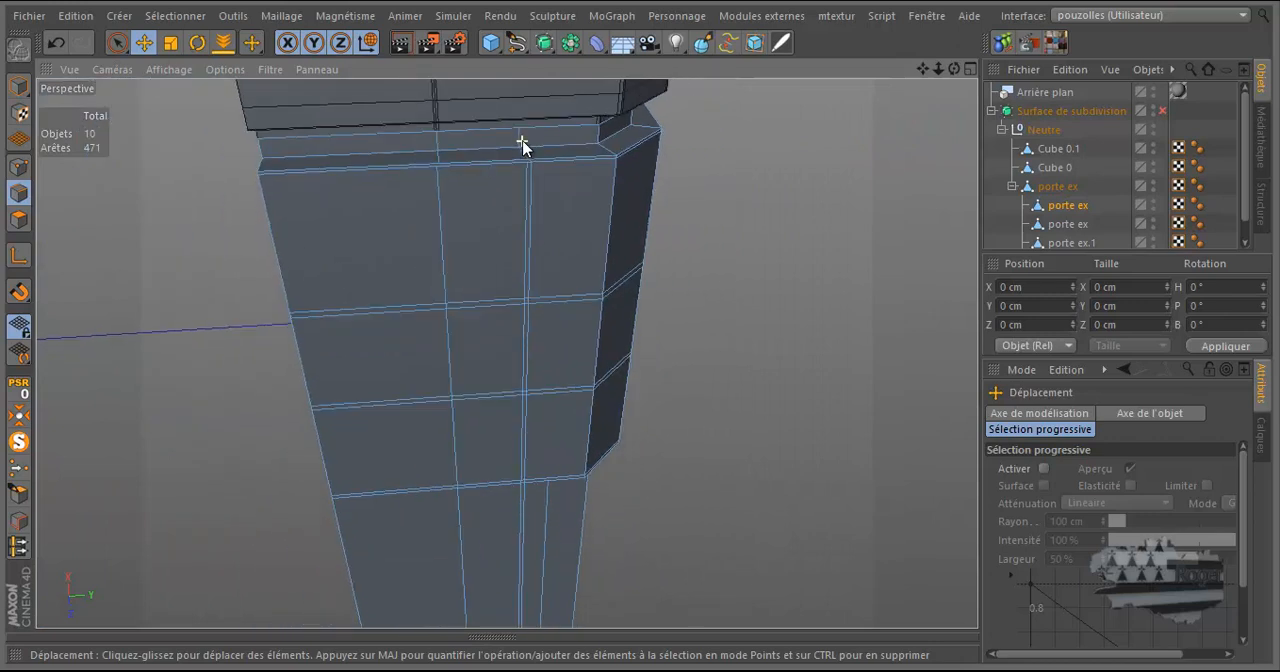
pyautogui.scroll(8, 522, 145)
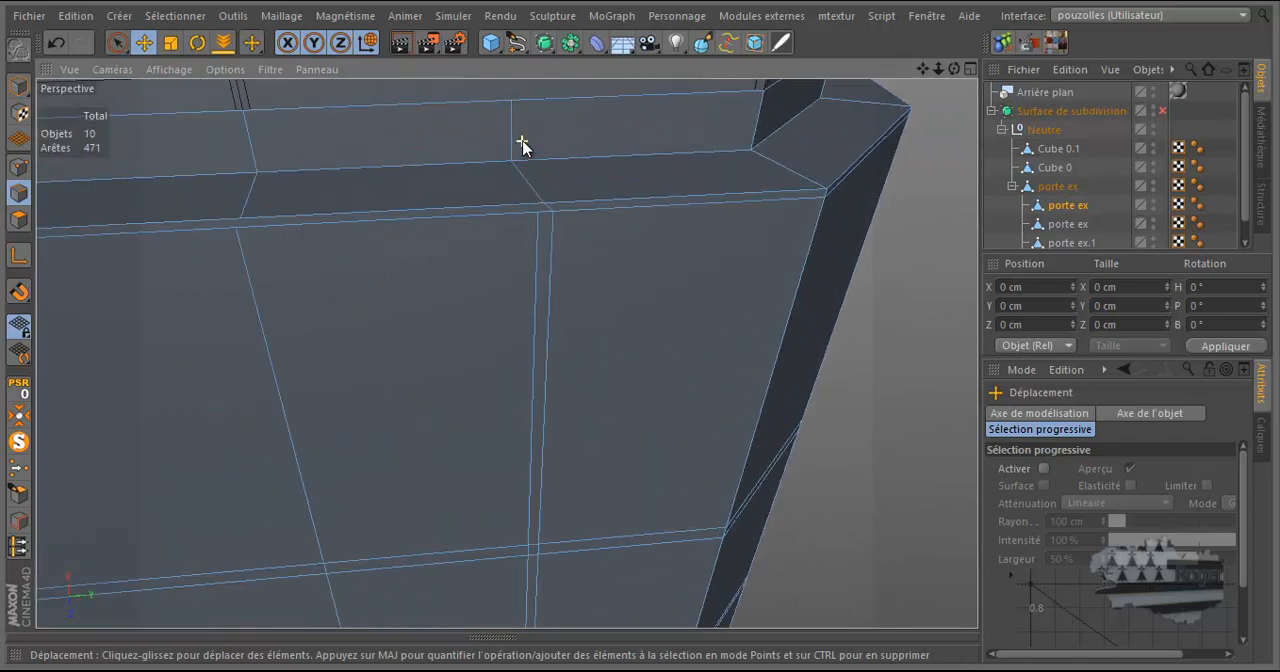
pyautogui.rightClick(272, 195)
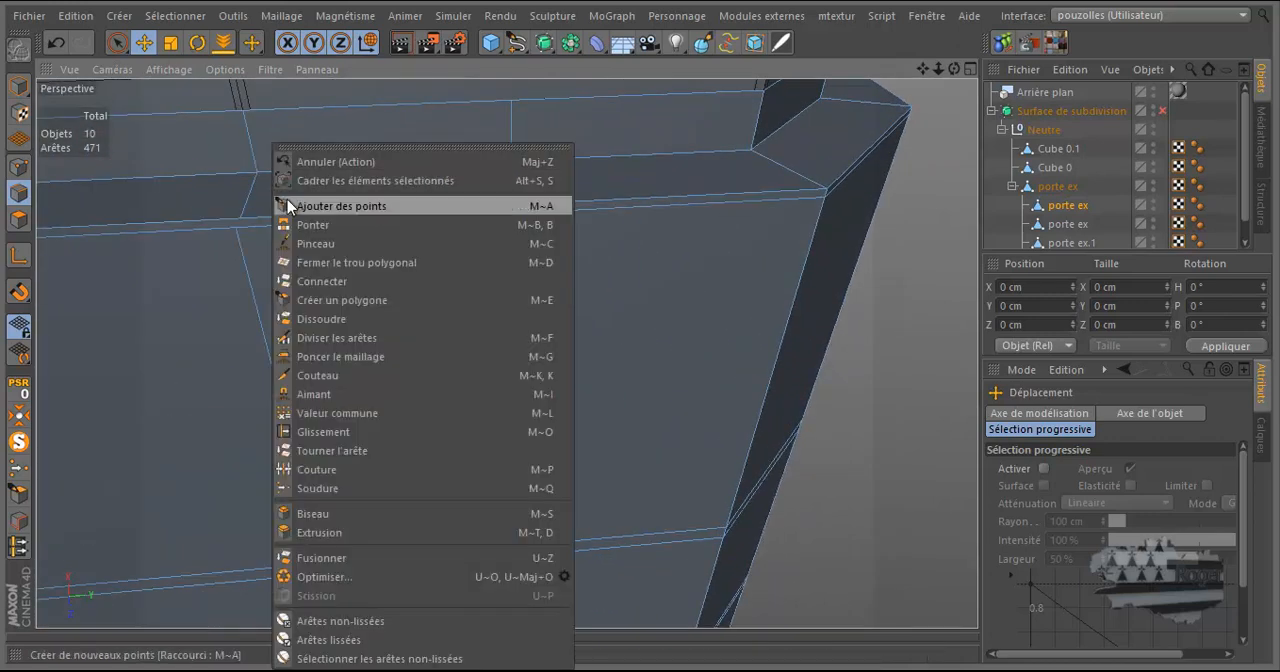
pyautogui.click(317, 378)
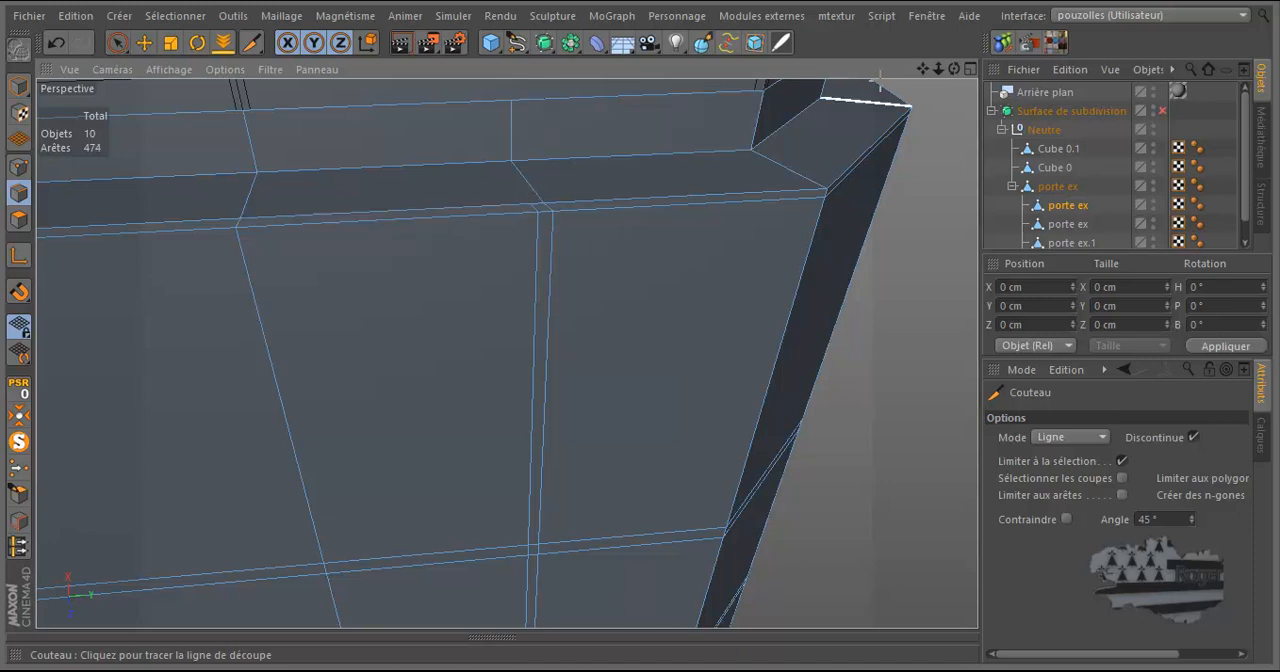
pyautogui.moveTo(920, 69); pyautogui.dragTo(639, 326)
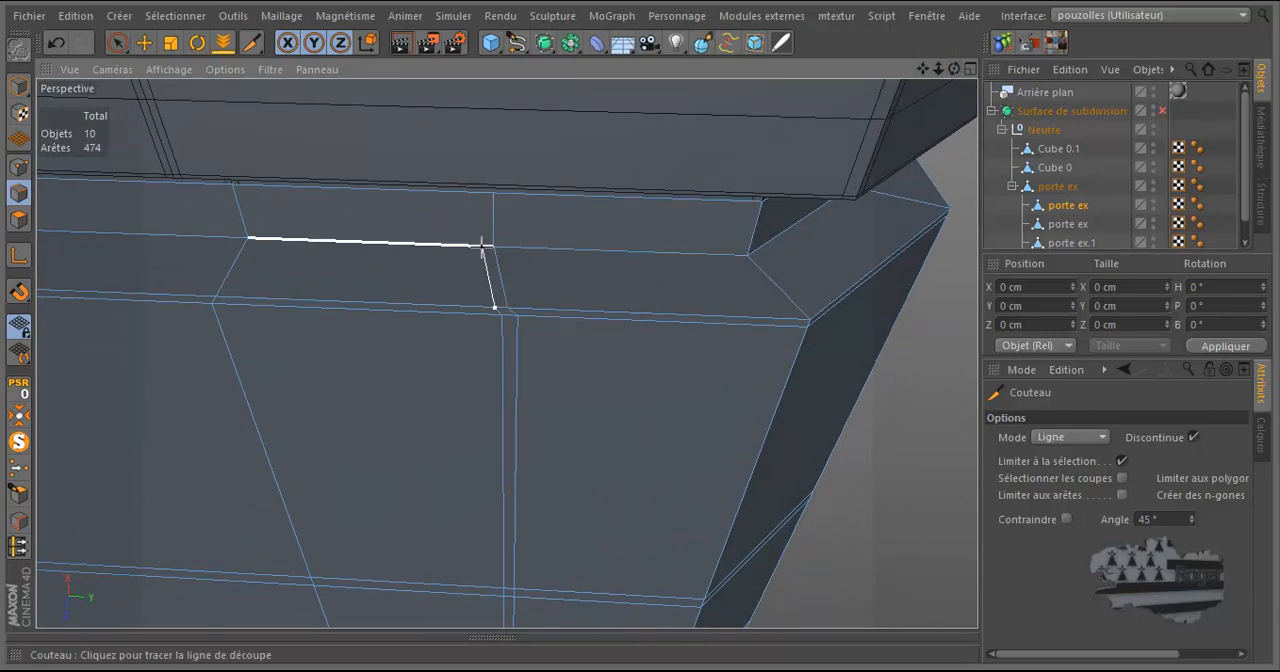
pyautogui.moveTo(482, 246); pyautogui.dragTo(482, 192)
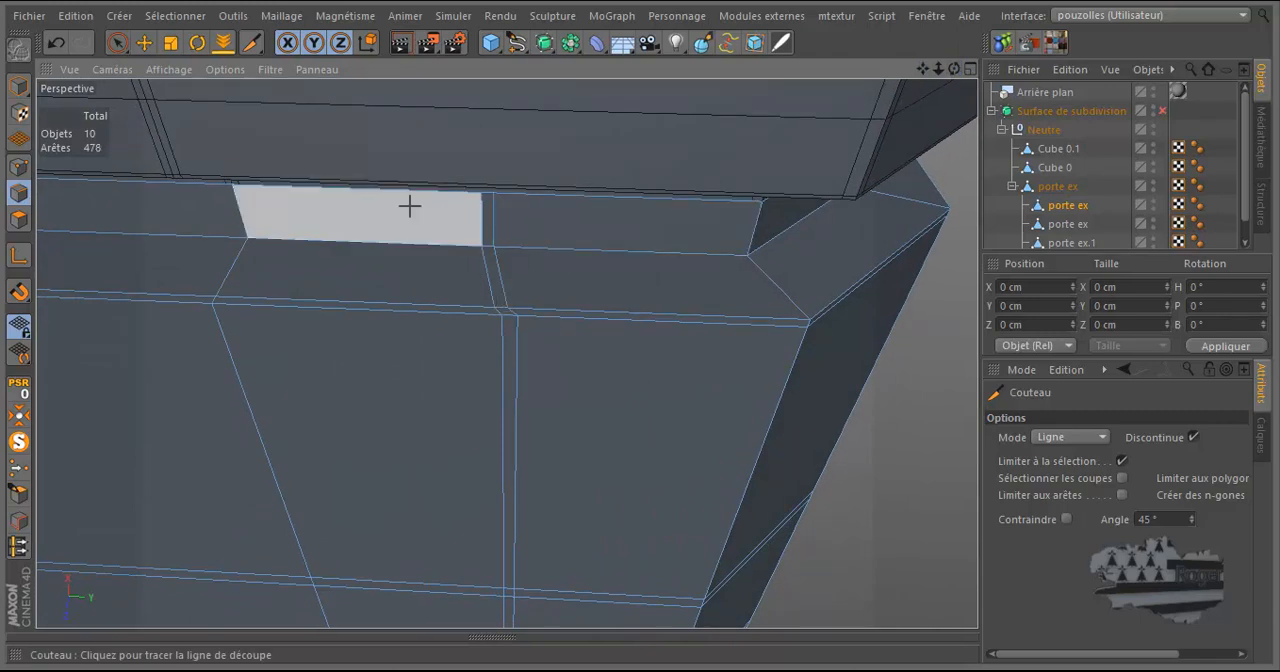
# Knife-cut between the outer corner point and the nearest inner corner point on the underside of the recess's upper end face.
pyautogui.scroll(-5, 413, 202)
pyautogui.scroll(-4, 413, 202)
pyautogui.moveTo(953, 68); pyautogui.dragTo(640, 327)
pyautogui.scroll(-5, 783, 126)
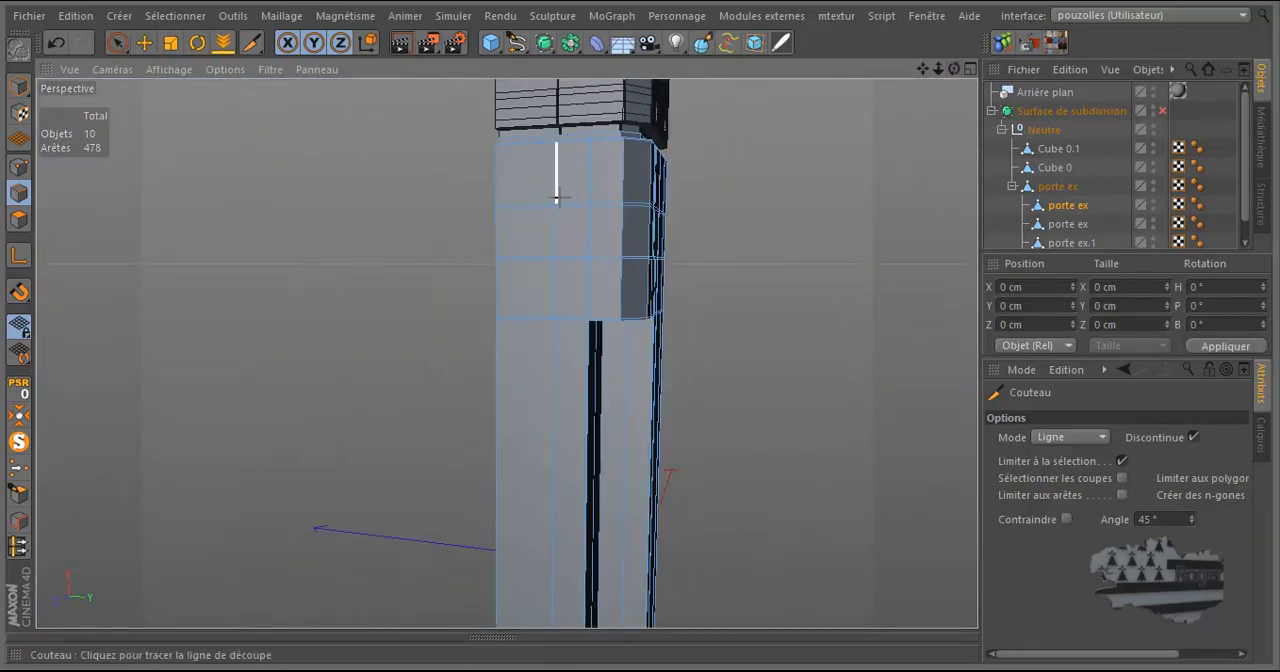
pyautogui.scroll(3, 619, 504)
pyautogui.moveTo(954, 67); pyautogui.dragTo(640, 331)
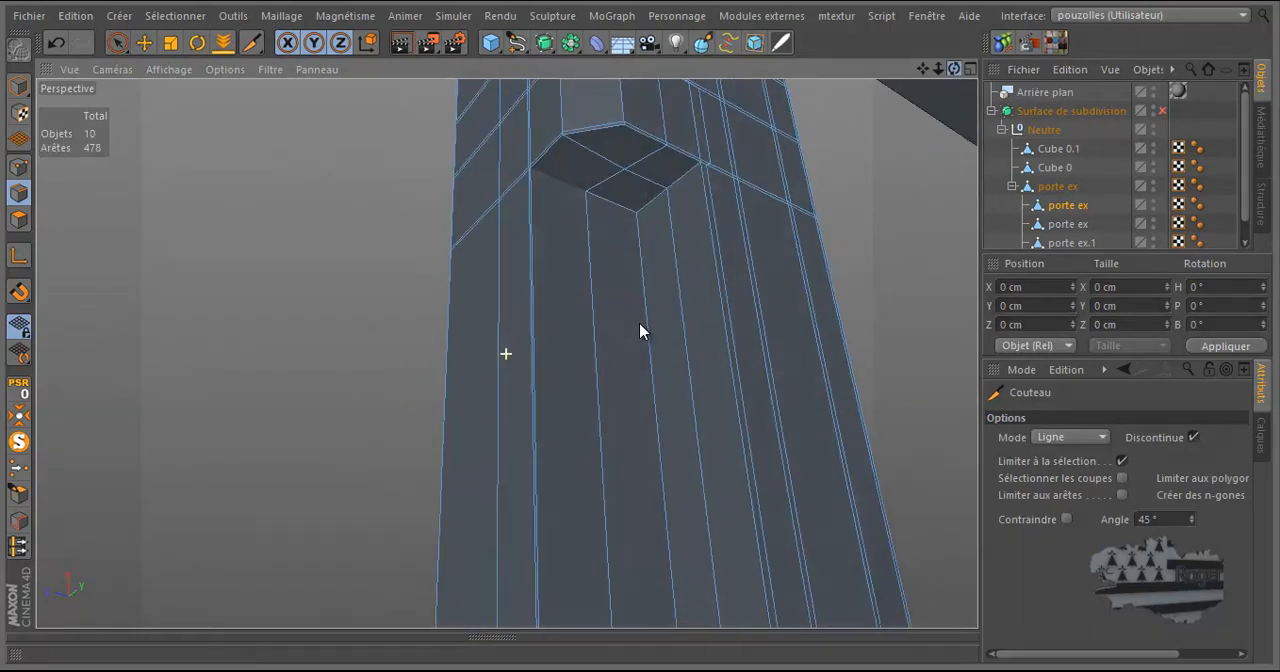
pyautogui.scroll(-2, 768, 144)
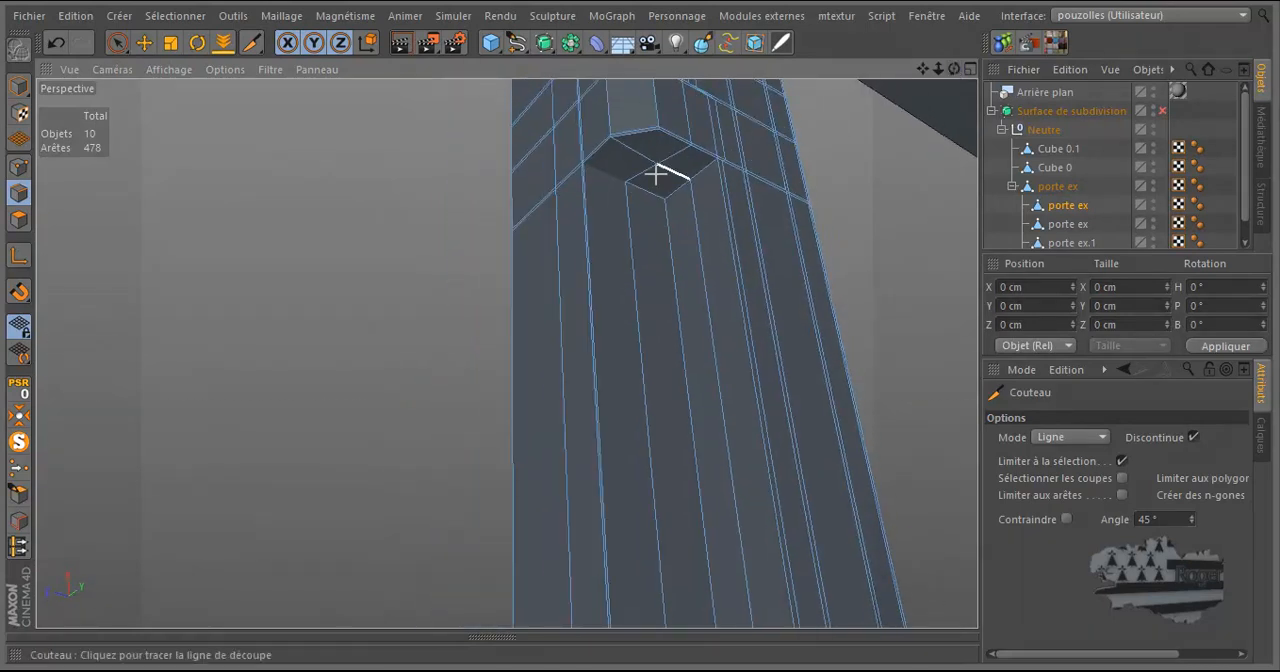
pyautogui.scroll(4, 606, 188)
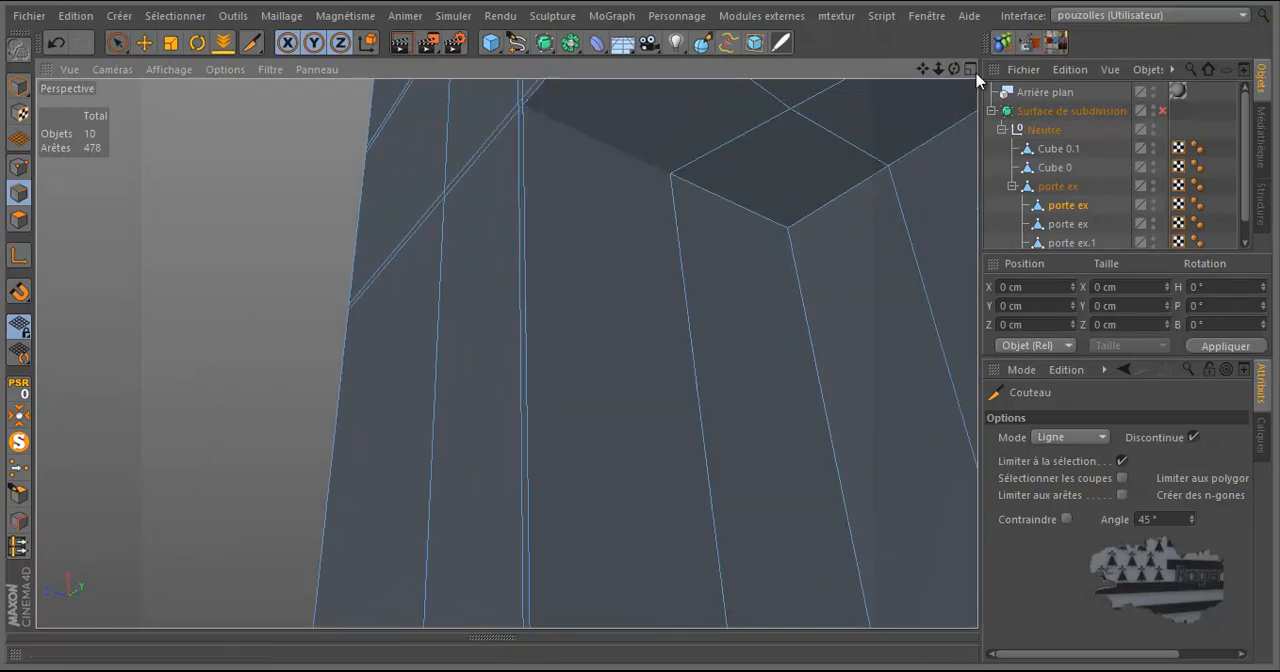
pyautogui.moveTo(922, 66)
pyautogui.mouseDown()
pyautogui.moveTo(640, 334)
pyautogui.moveTo(920, 78)
pyautogui.mouseUp()
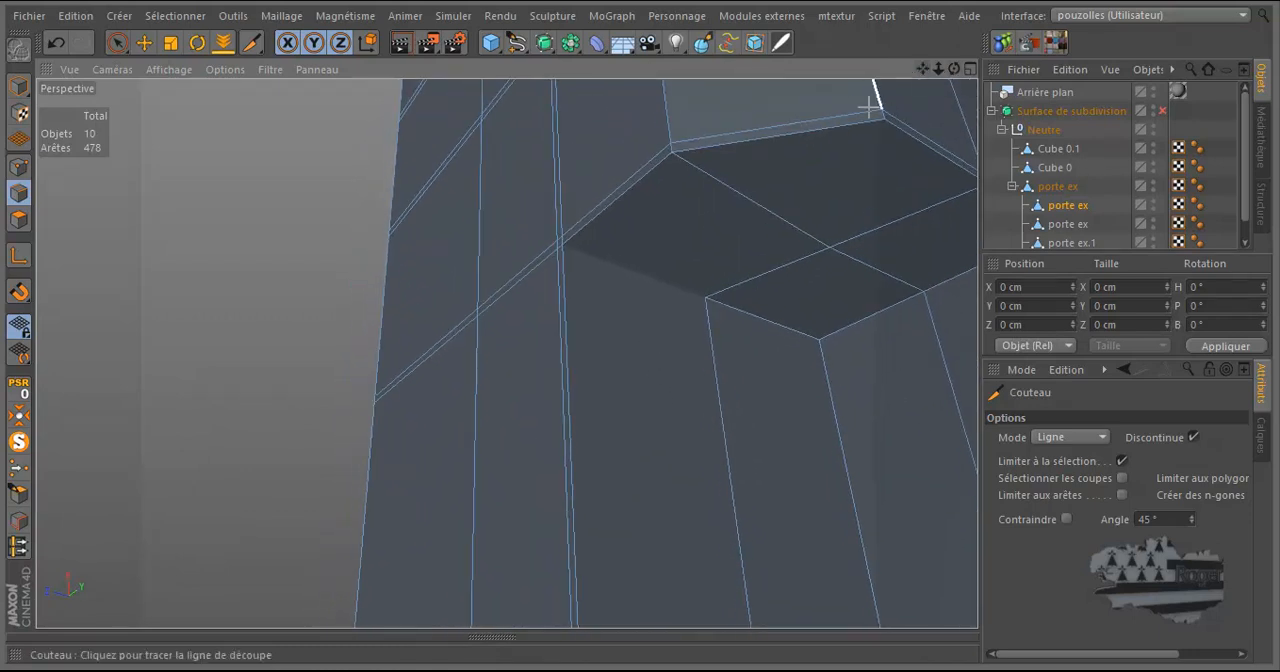
pyautogui.click(18, 166)
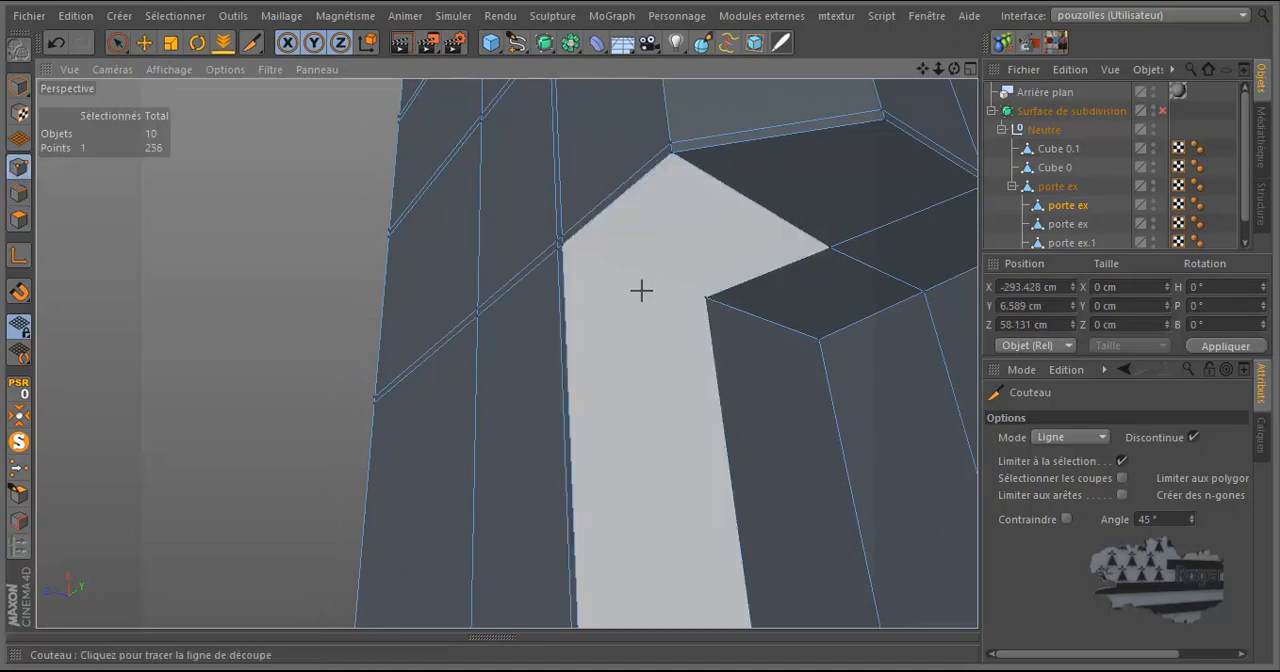
pyautogui.click(705, 297)
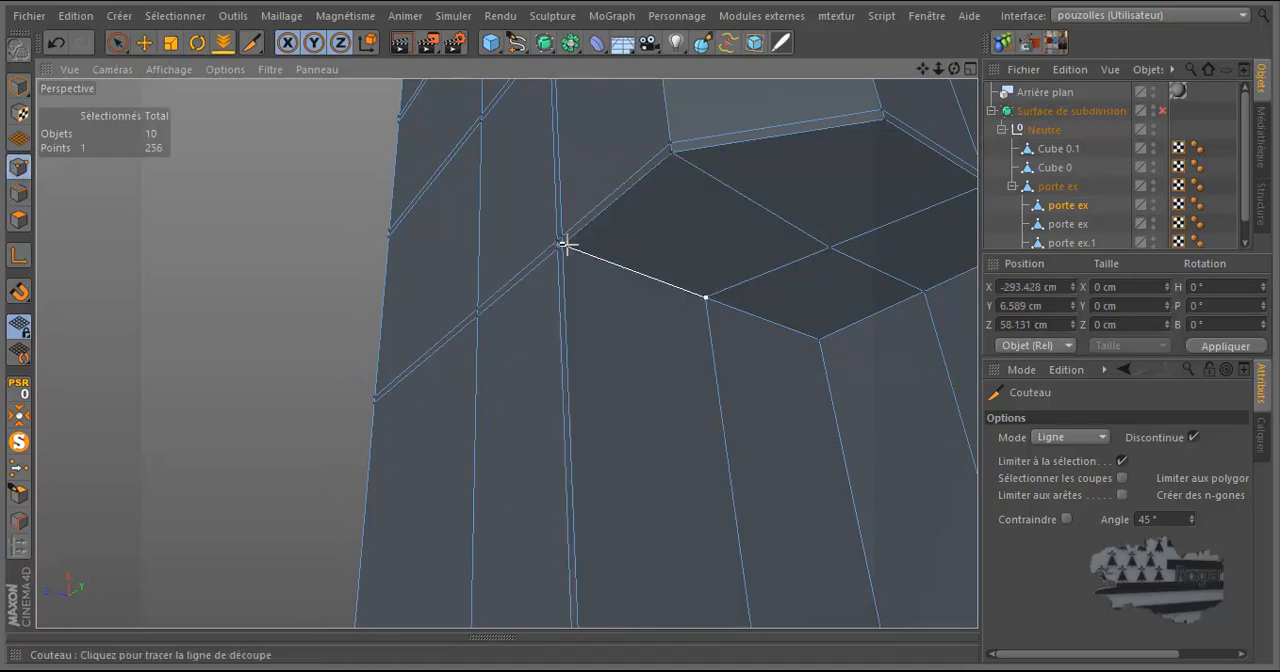
# Deselect the points and examine the edge flow on the recess's lower end face and down the leg.
pyautogui.click(143, 45)
pyautogui.keyDown('alt'); pyautogui.moveTo(209, 257); pyautogui.dragTo(556, 145); pyautogui.keyUp('alt')
pyautogui.scroll(-5, 703, 128)
pyautogui.moveTo(954, 69); pyautogui.dragTo(640, 328)
pyautogui.moveTo(921, 69); pyautogui.dragTo(731, 202)
pyautogui.scroll(10, 618, 390)
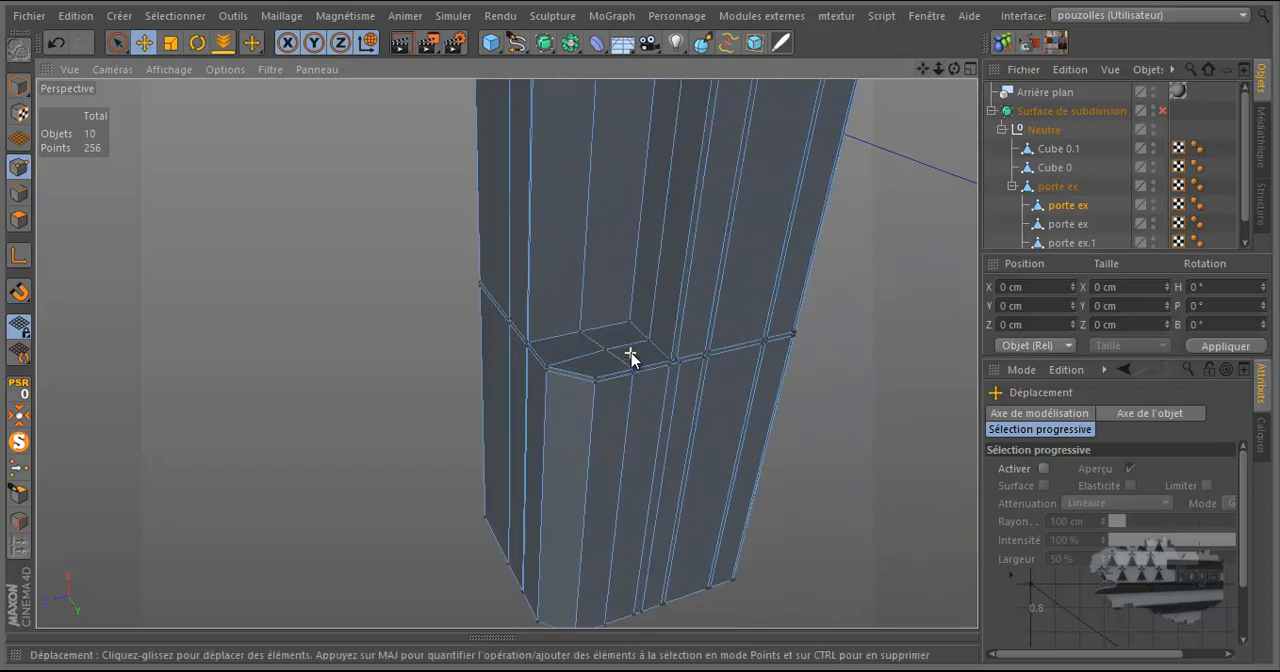
pyautogui.scroll(-8, 631, 357)
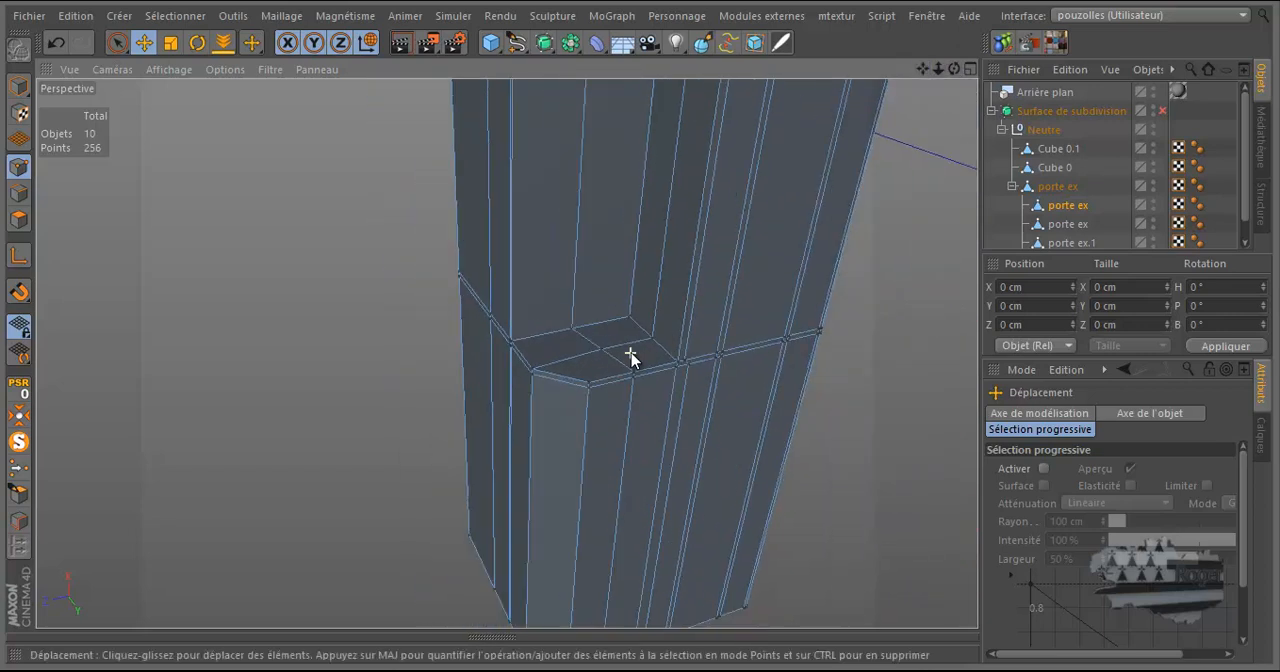
pyautogui.scroll(2, 566, 357)
pyautogui.scroll(-15, 560, 357)
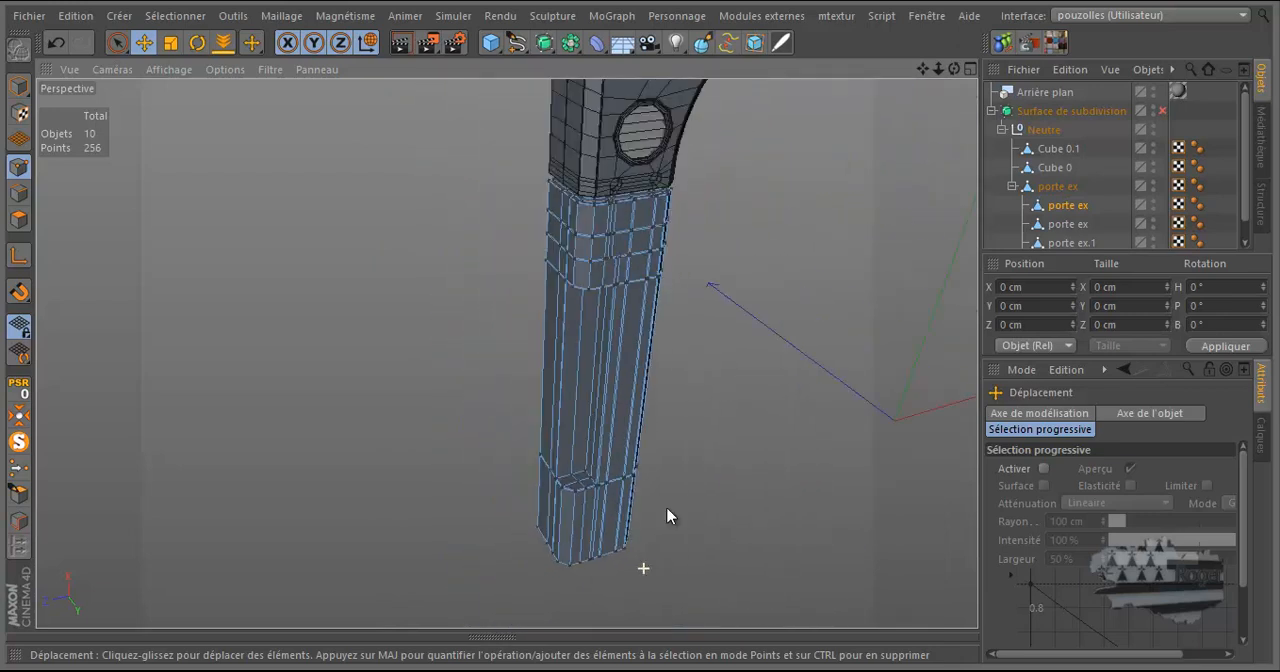
# Switch to polygon mode and select the leg's outline polygons with the Selections Suppletives function "Sélectionner les contours".
pyautogui.click(766, 16)
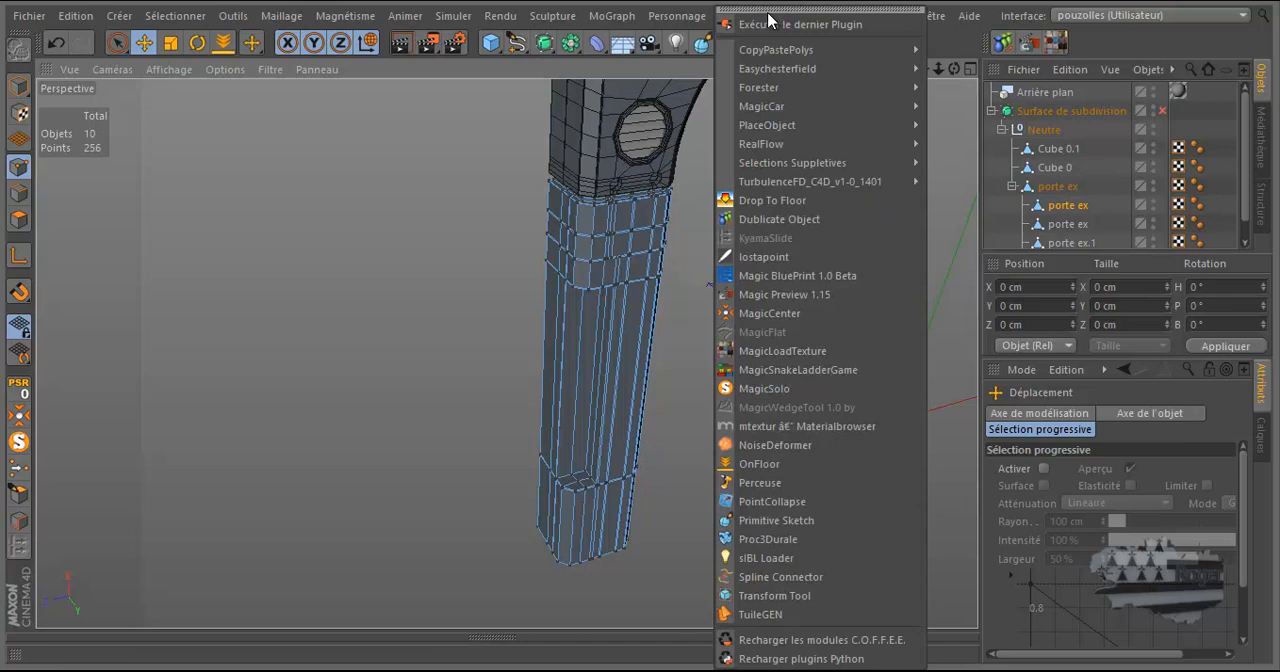
pyautogui.moveTo(780, 163)
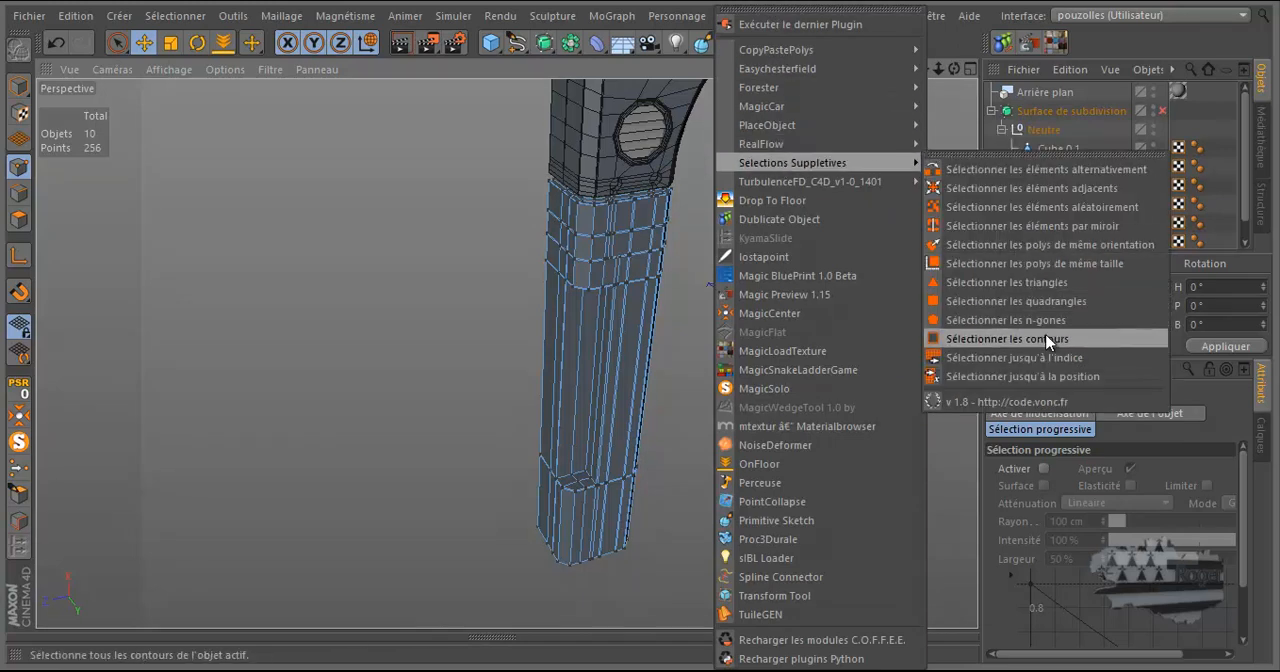
pyautogui.click(1040, 365)
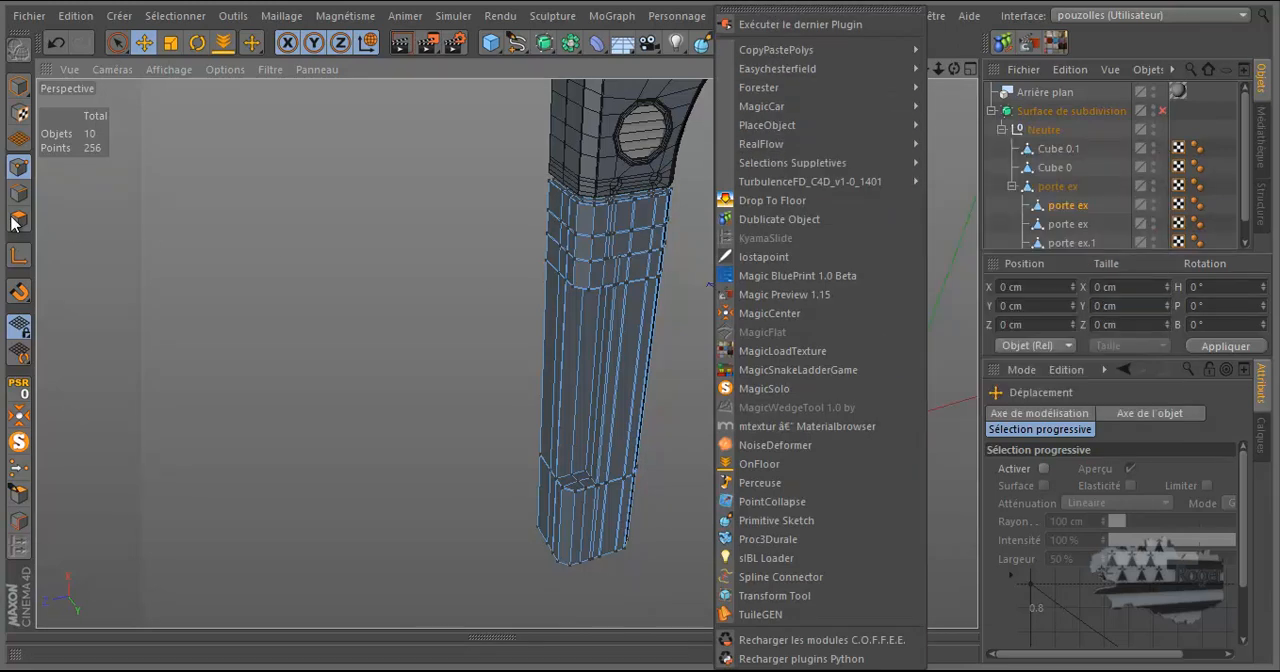
pyautogui.click(18, 219)
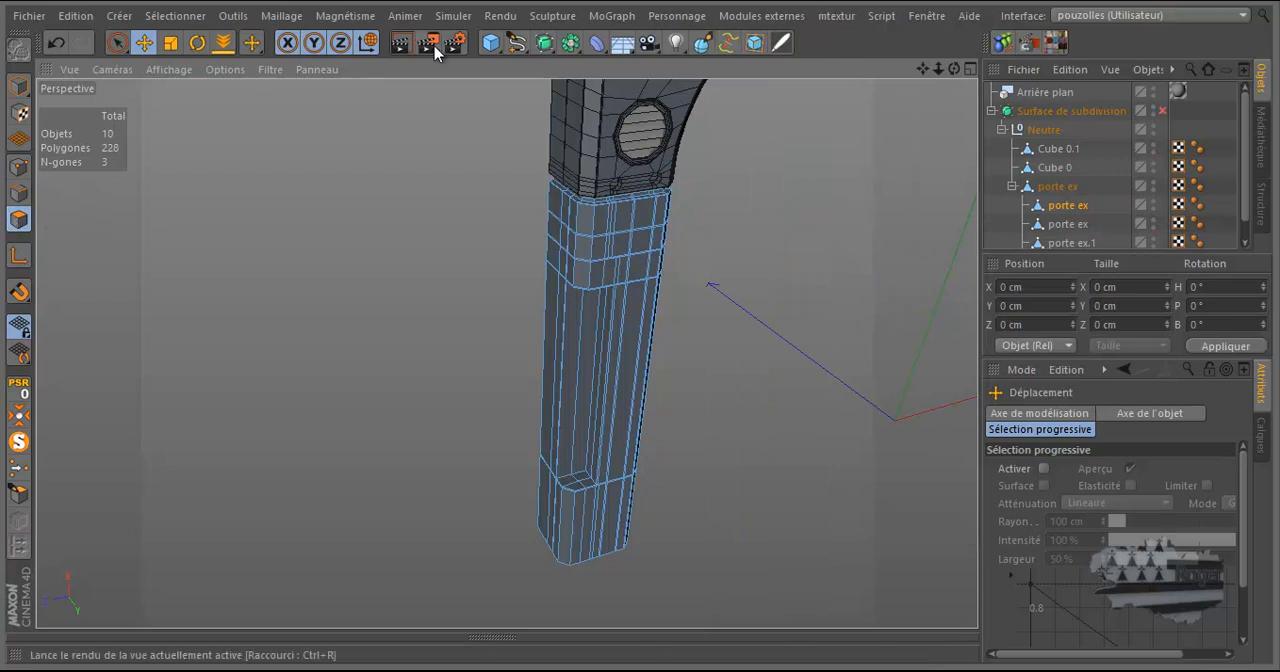
pyautogui.click(751, 25)
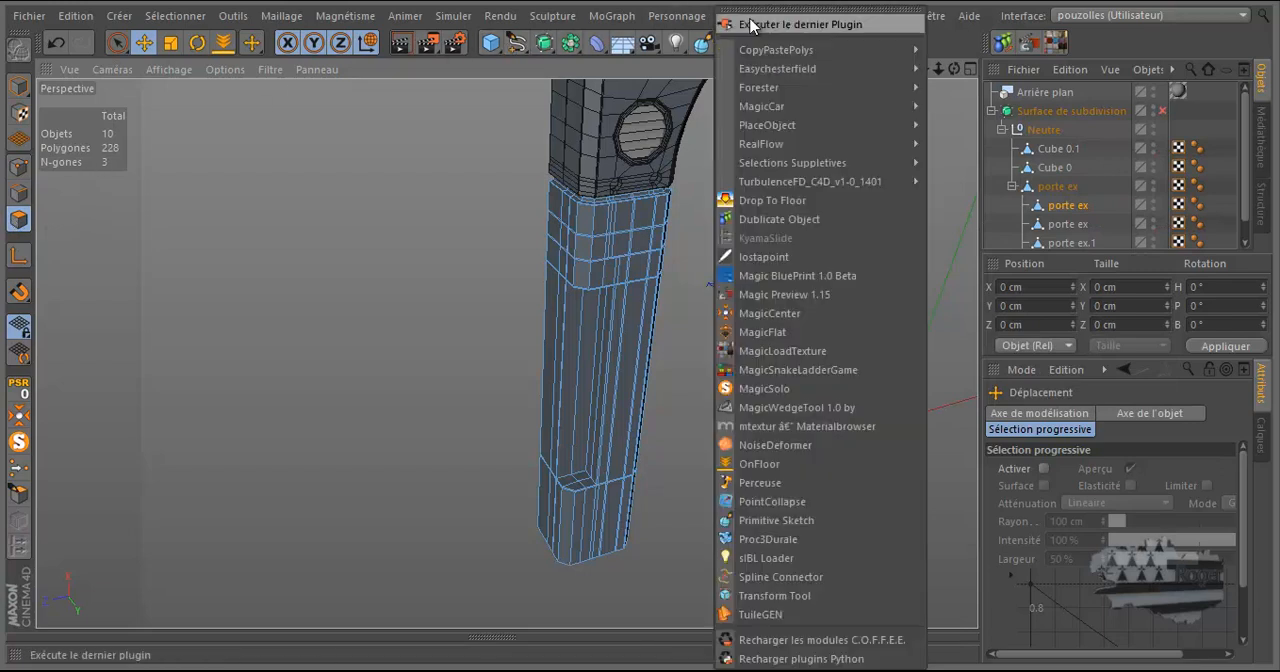
pyautogui.moveTo(776, 161)
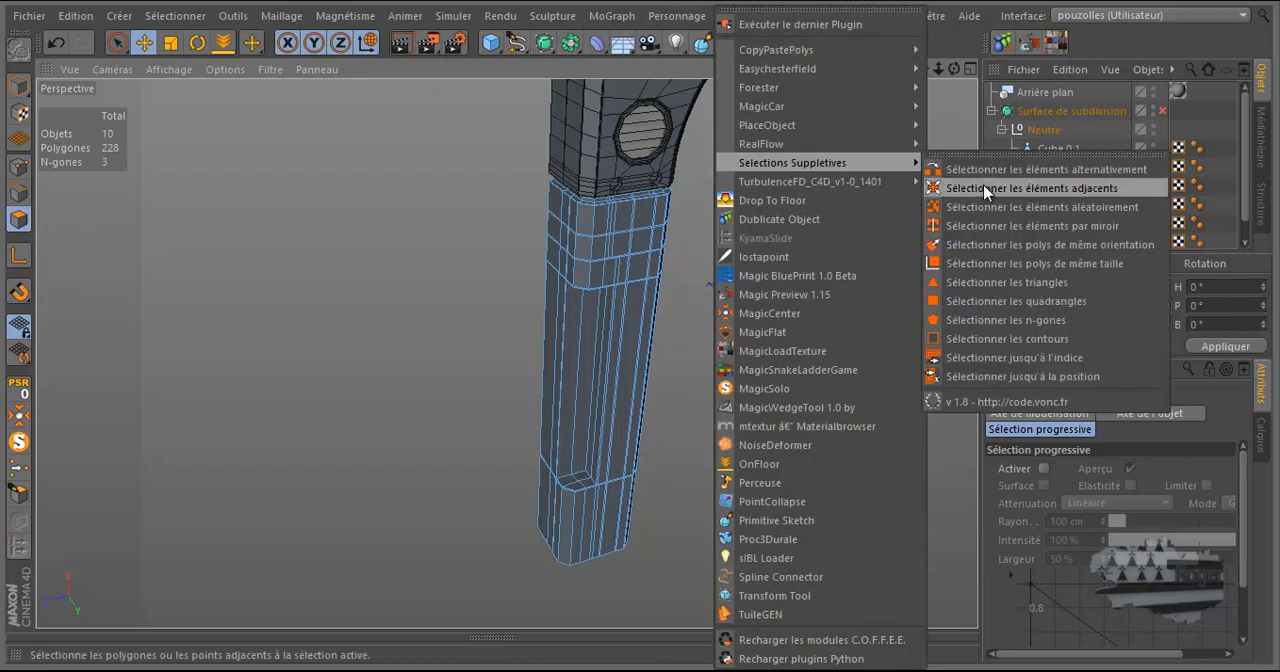
pyautogui.click(1010, 339)
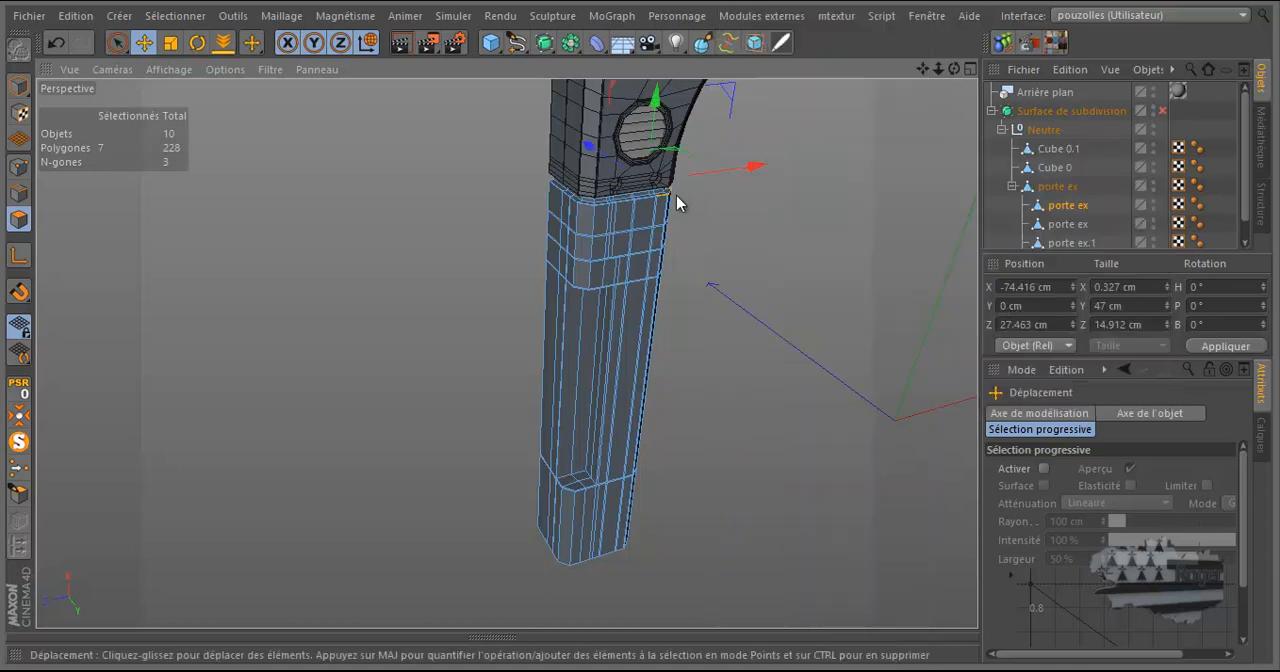
# Examine the selected thin strip polygons around the top corner of the leg from several angles.
pyautogui.scroll(2, 688, 195)
pyautogui.scroll(8, 688, 183)
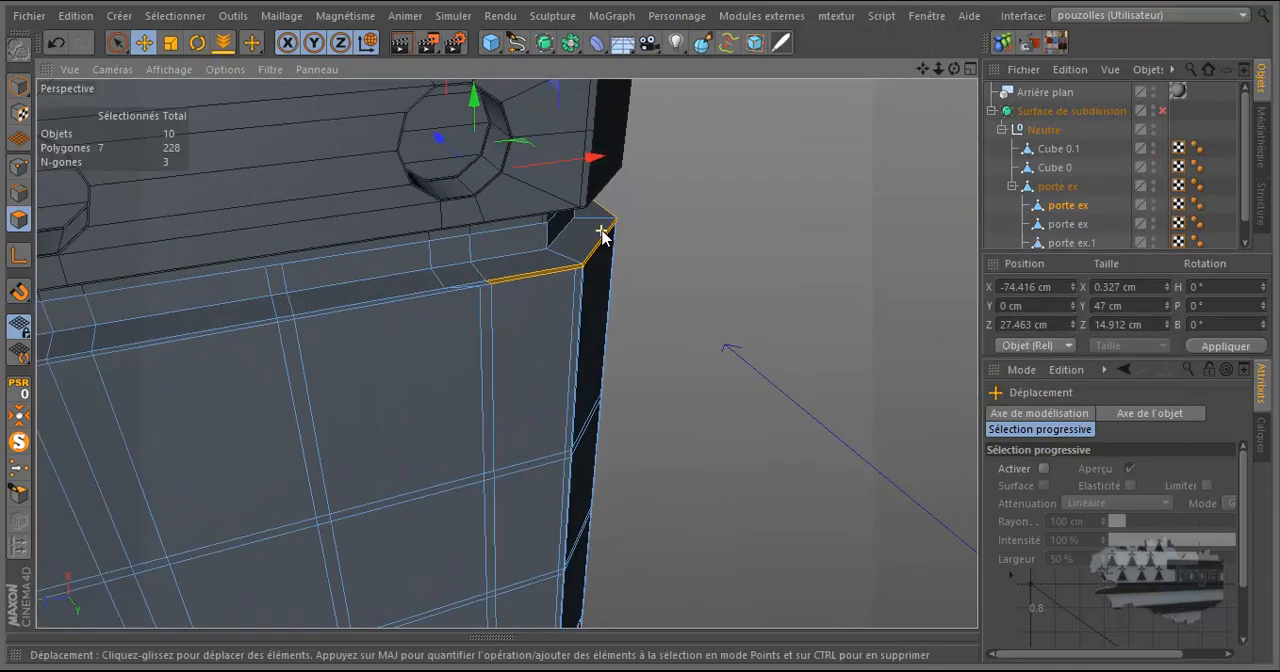
pyautogui.scroll(6, 601, 235)
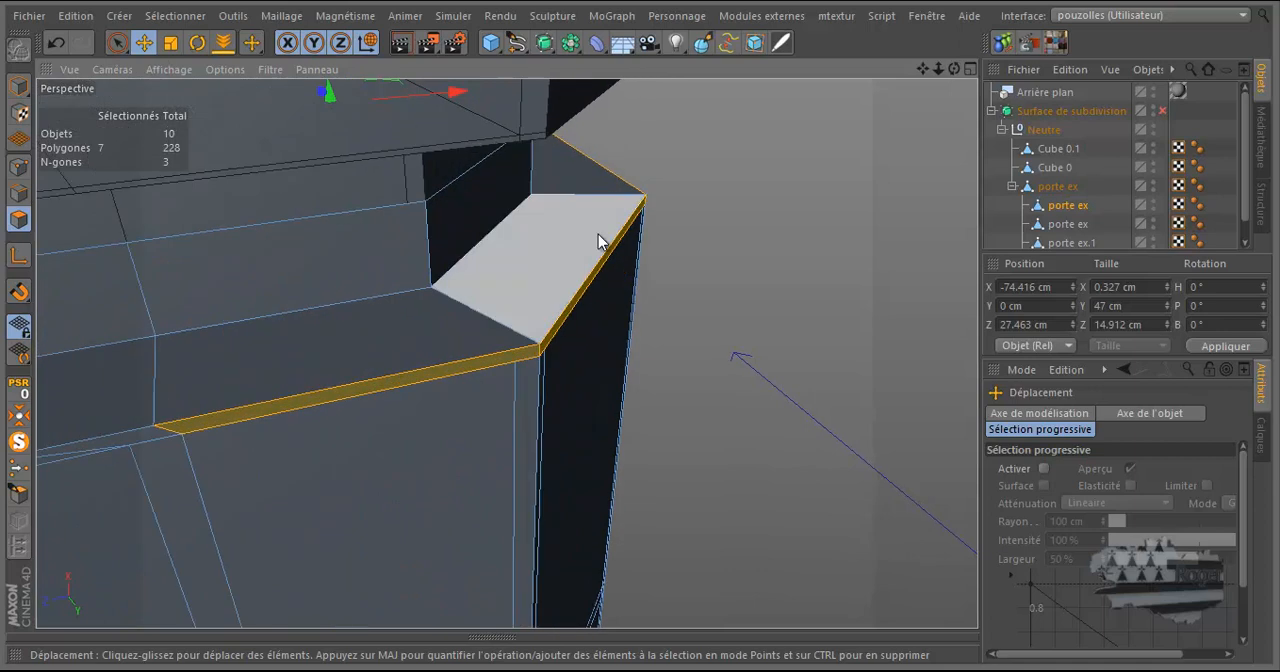
pyautogui.moveTo(954, 69); pyautogui.dragTo(639, 322)
pyautogui.keyDown('alt'); pyautogui.moveTo(907, 113); pyautogui.dragTo(800, 200); pyautogui.keyUp('alt')
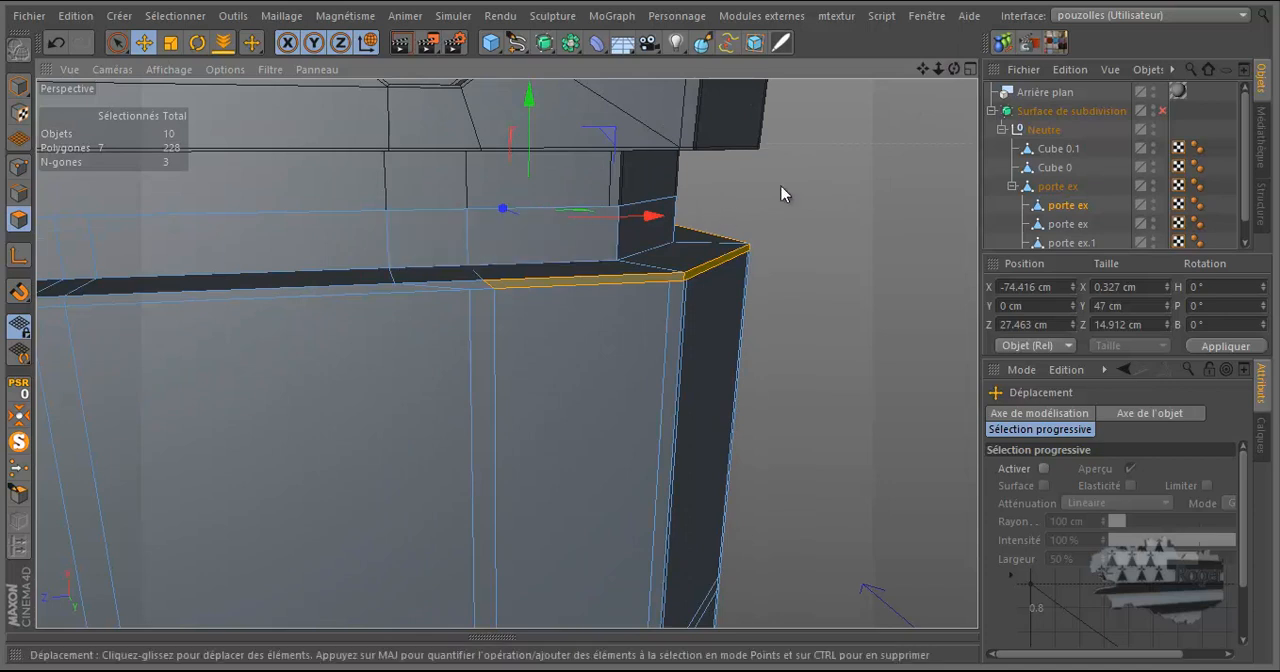
pyautogui.moveTo(639, 326); pyautogui.dragTo(640, 325)
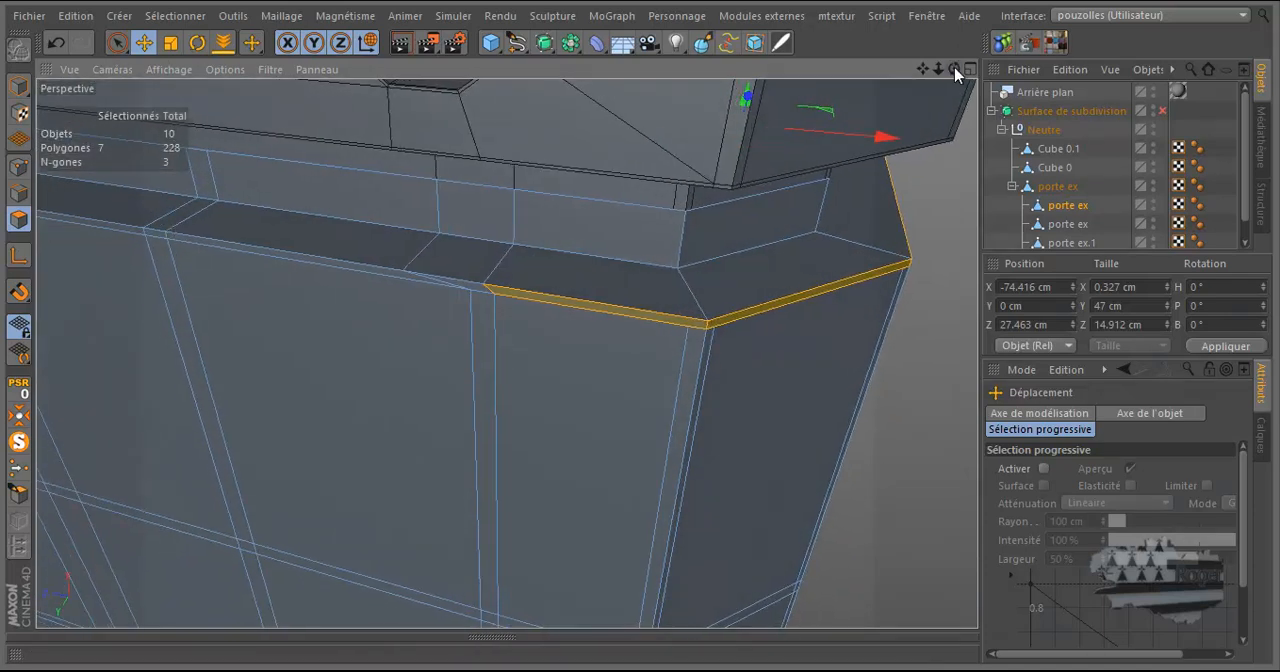
# Using the Knife in Boucle mode with Limiter à la sélection off, cut vertical support loops on both sides of the neck's first corner.
pyautogui.rightClick(775, 258)
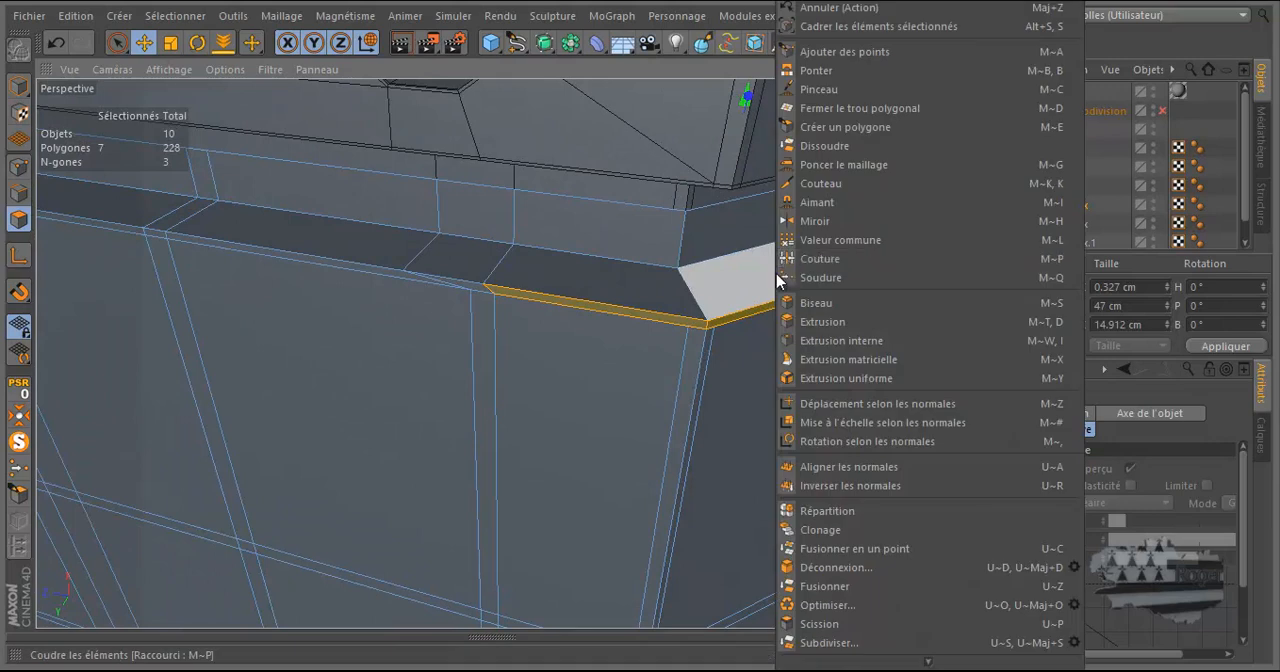
pyautogui.click(822, 184)
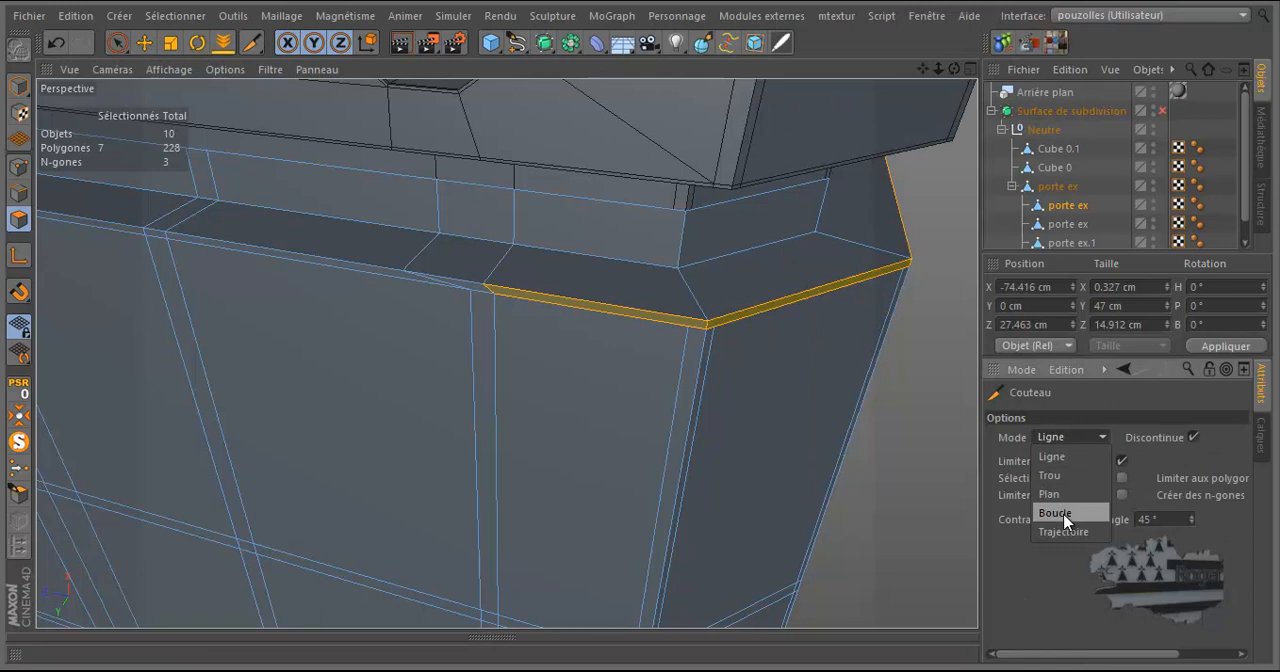
pyautogui.click(1055, 513)
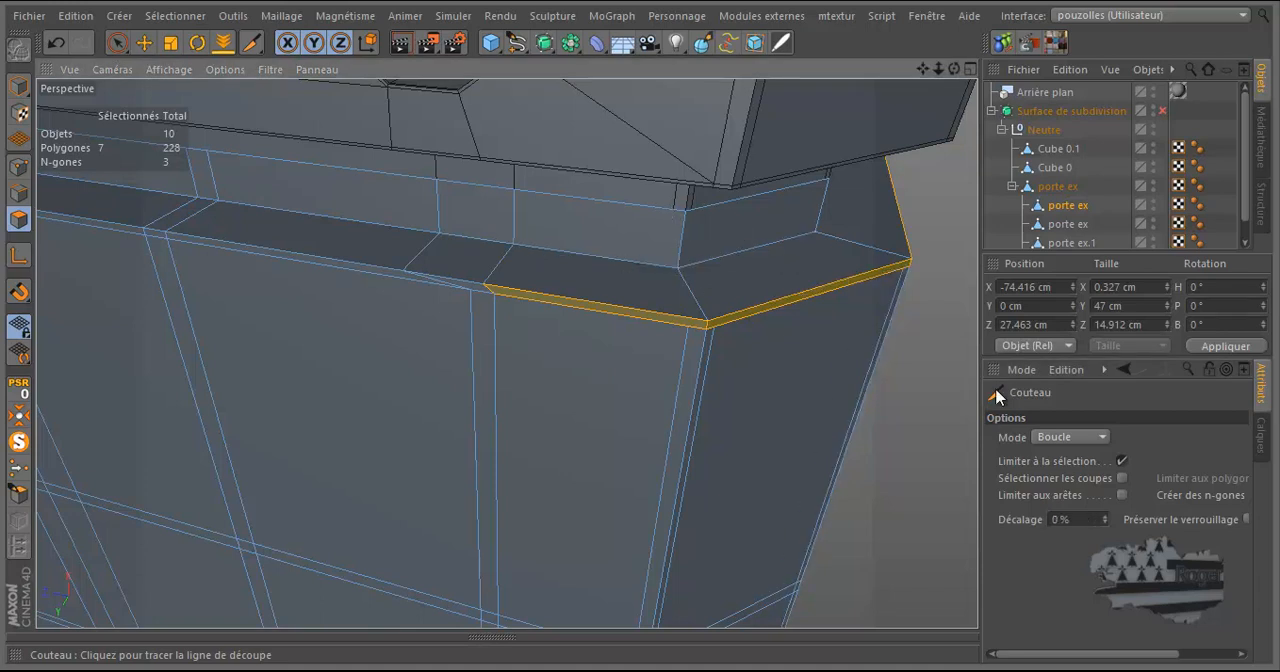
pyautogui.click(1122, 461)
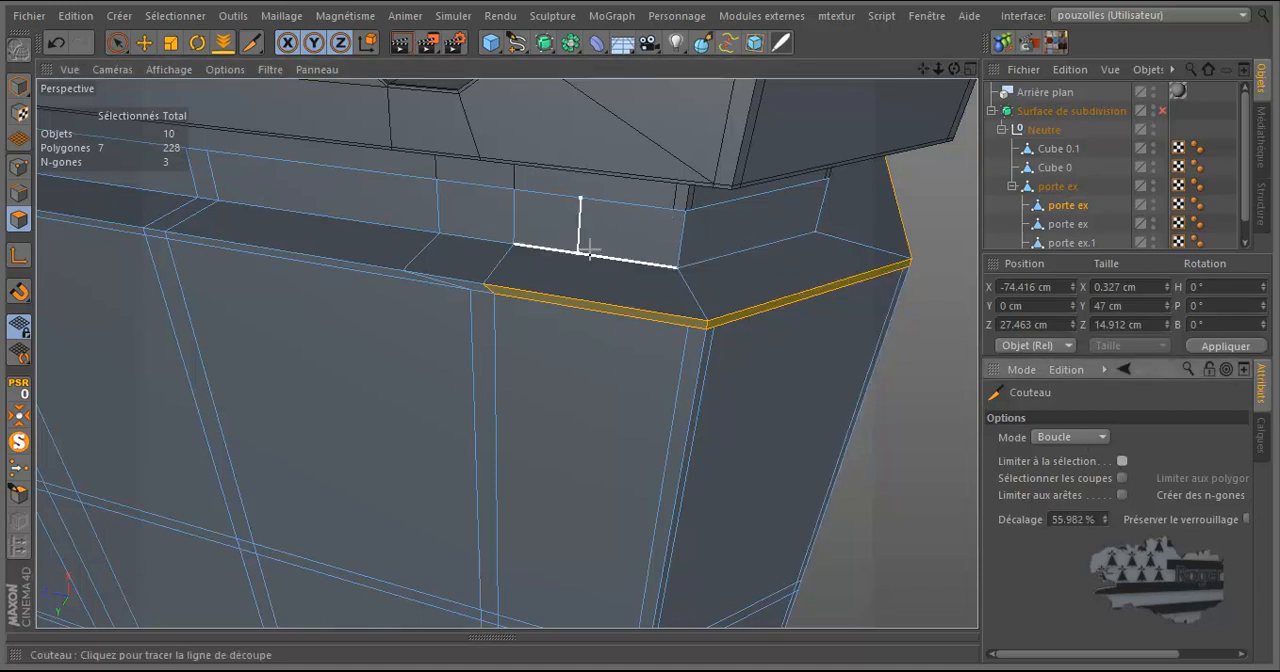
pyautogui.click(666, 262)
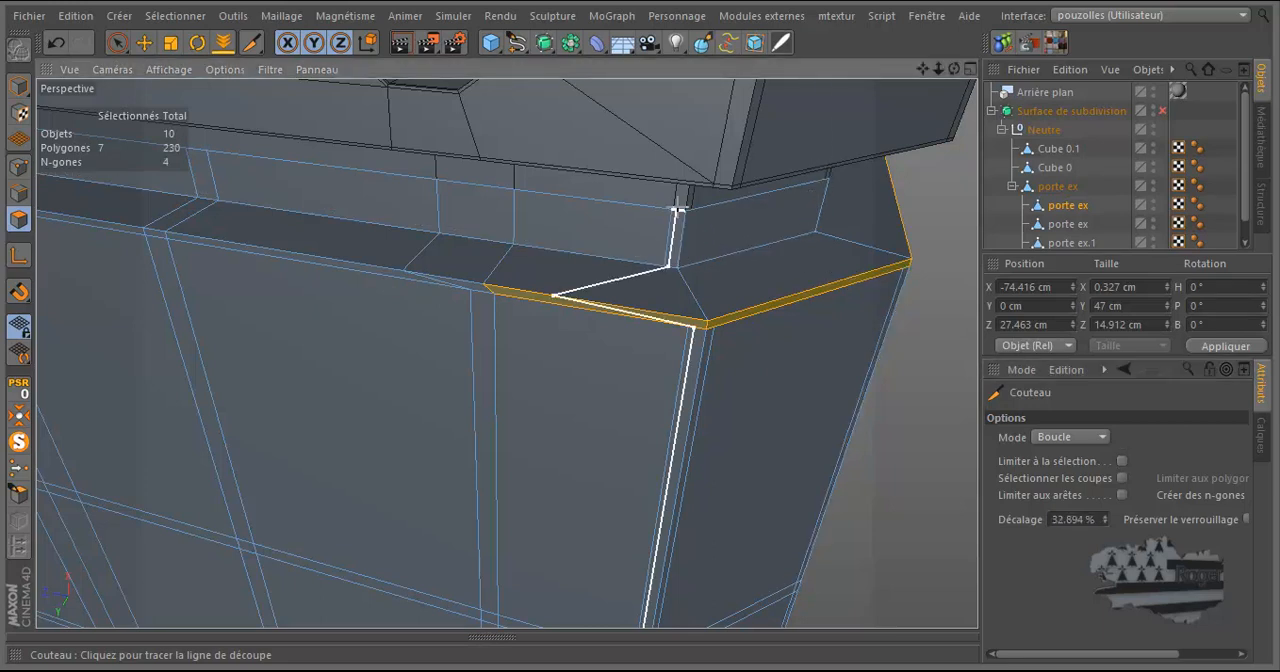
pyautogui.scroll(2, 688, 212)
pyautogui.scroll(4, 688, 212)
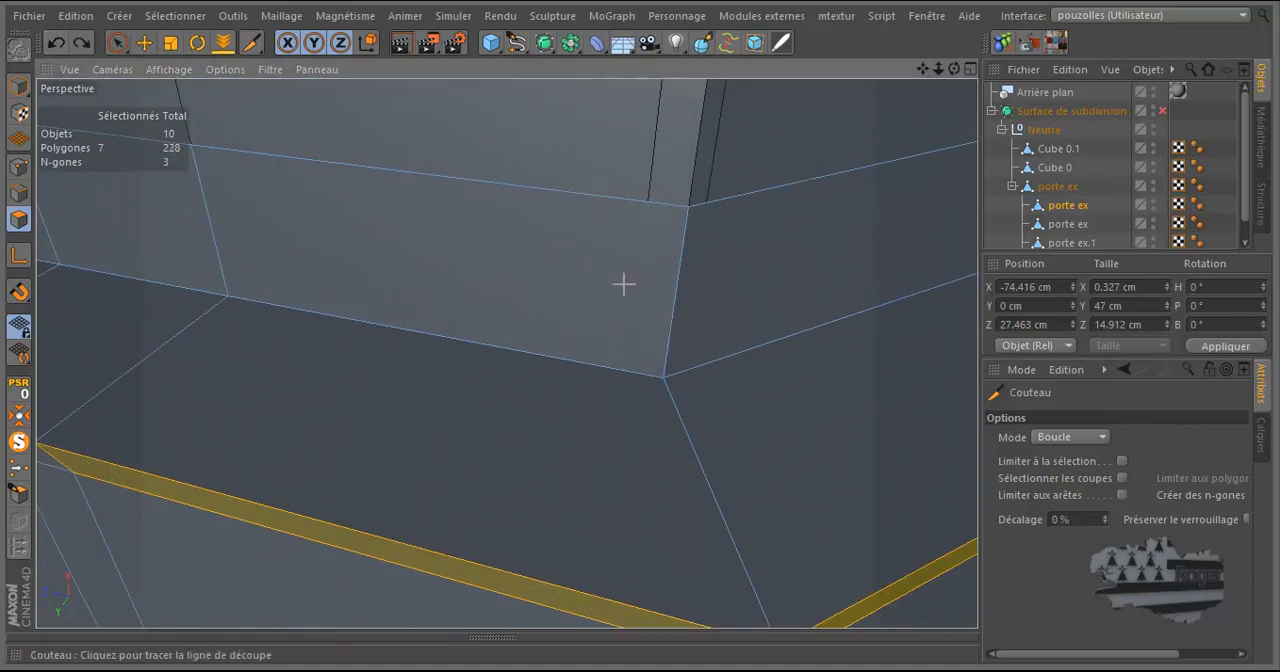
pyautogui.click(628, 372)
pyautogui.moveTo(954, 68); pyautogui.dragTo(640, 330)
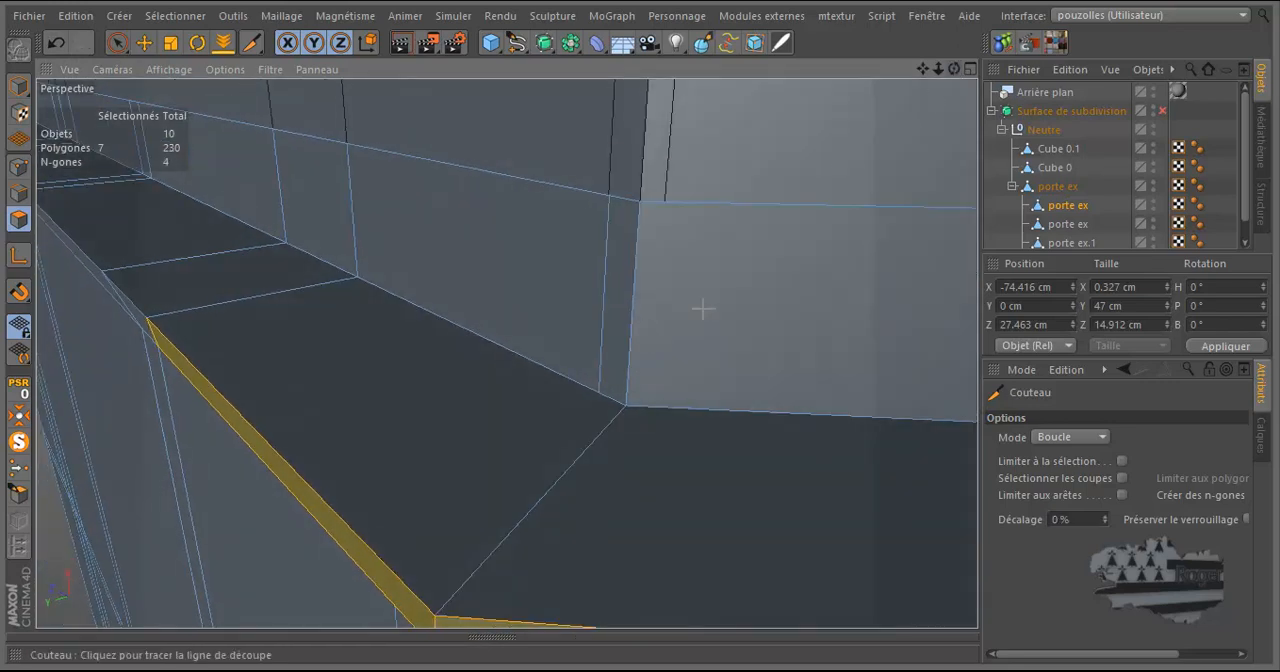
pyautogui.click(649, 406)
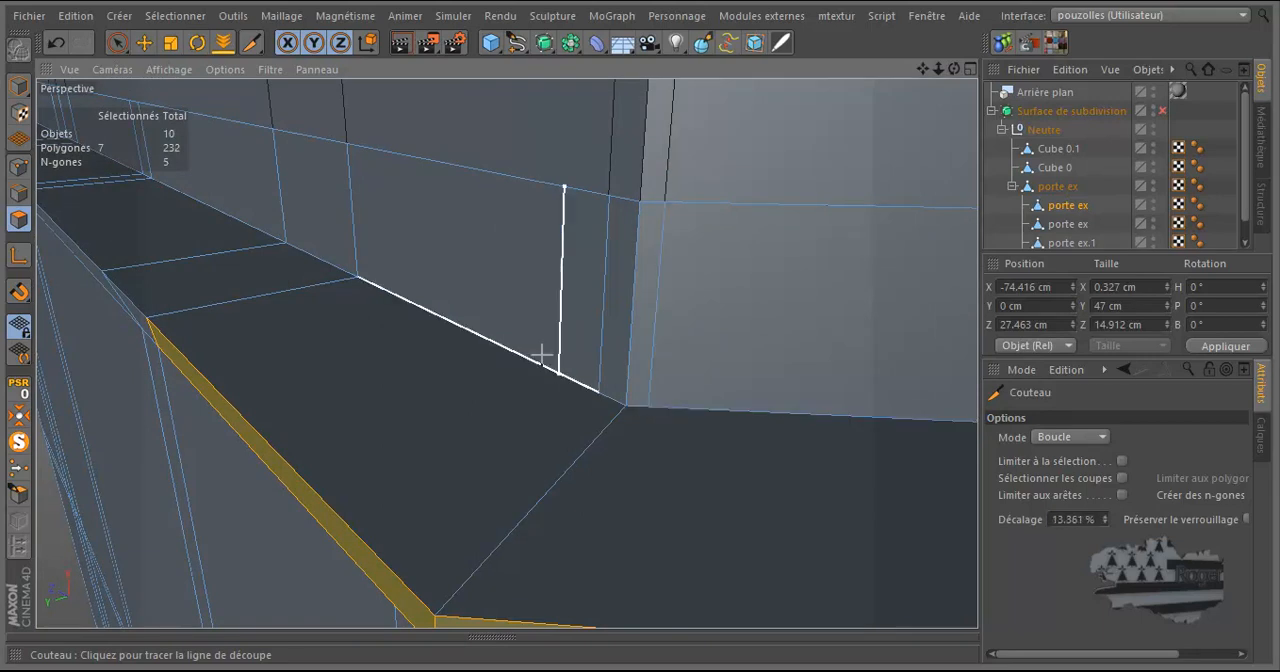
# Loop-cut vertical support edges close to both sides of the neck's second corner above the leg's ledge.
pyautogui.scroll(-6, 496, 325)
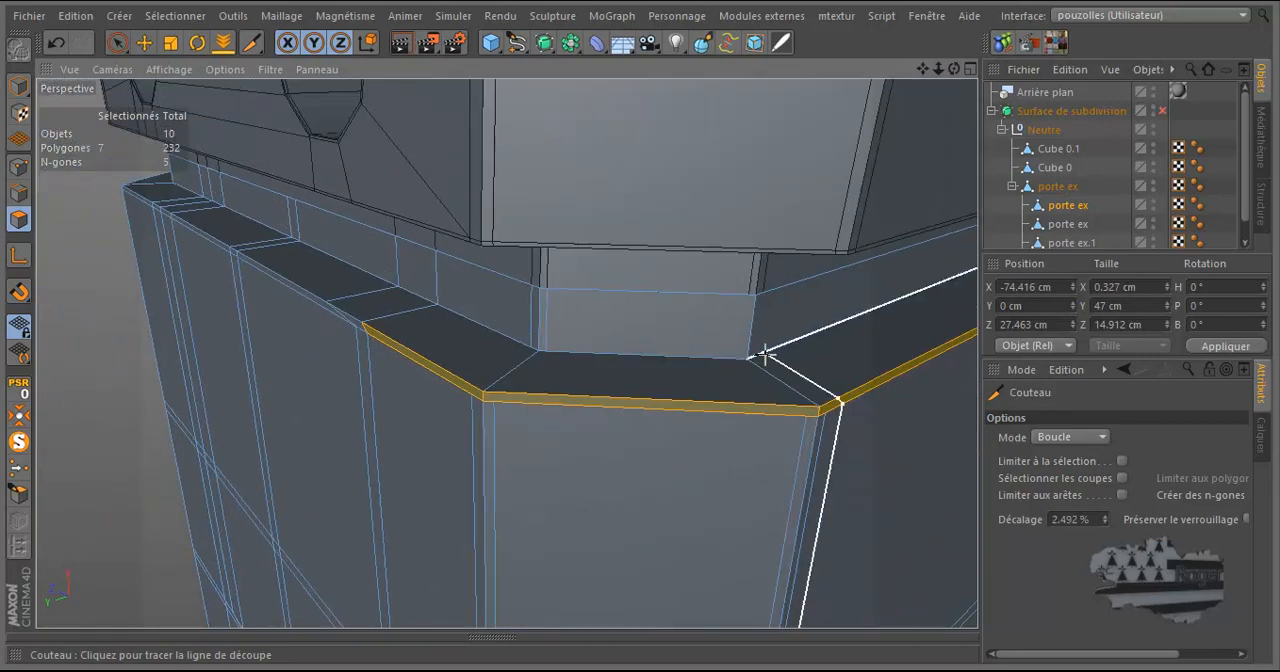
pyautogui.scroll(5, 757, 357)
pyautogui.click(730, 362)
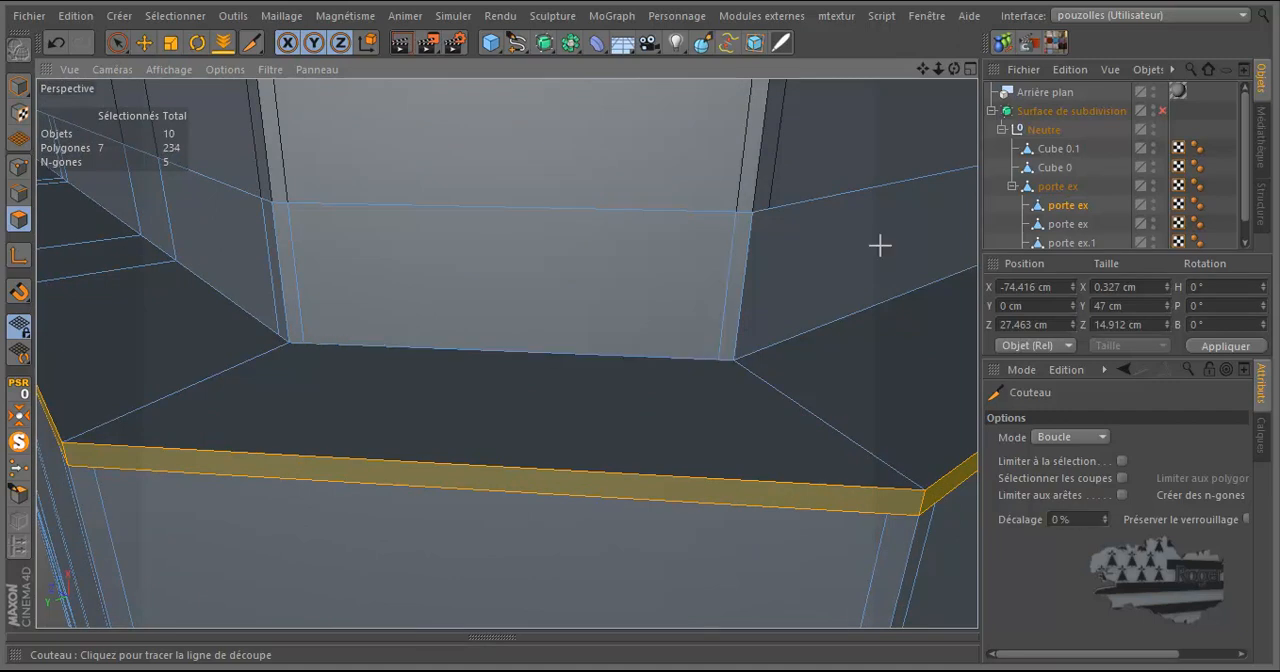
pyautogui.moveTo(952, 74)
pyautogui.mouseDown()
pyautogui.moveTo(640, 329)
pyautogui.moveTo(952, 74)
pyautogui.mouseUp()
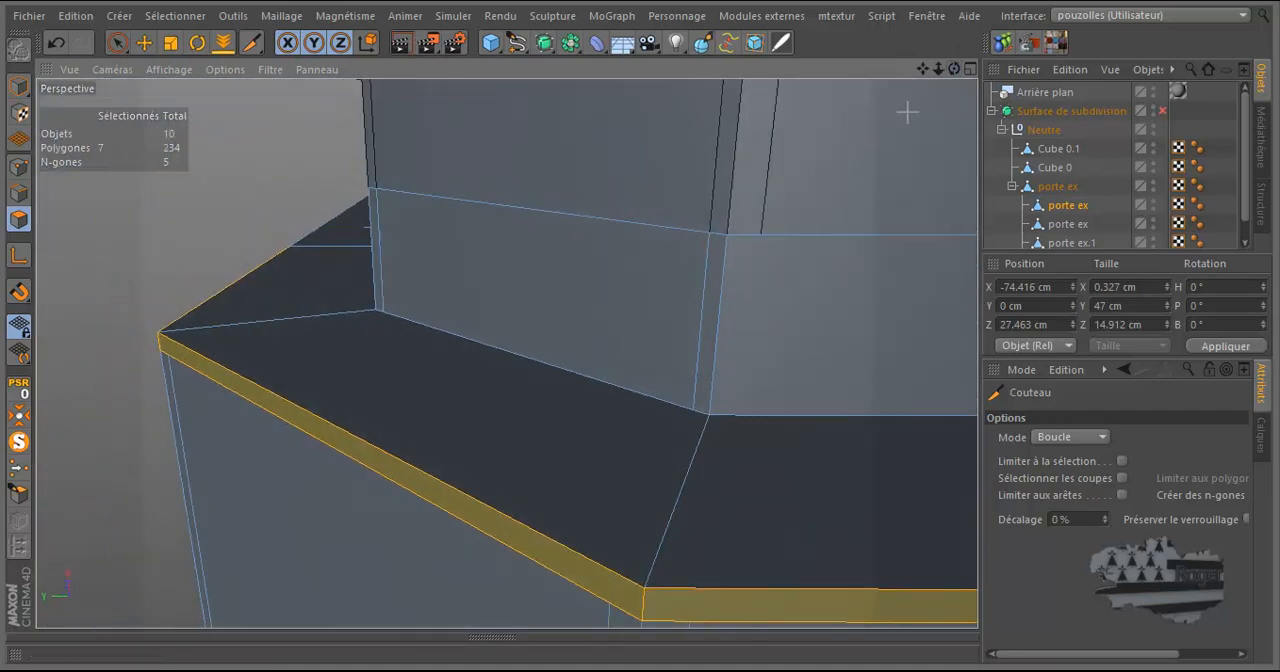
pyautogui.click(742, 415)
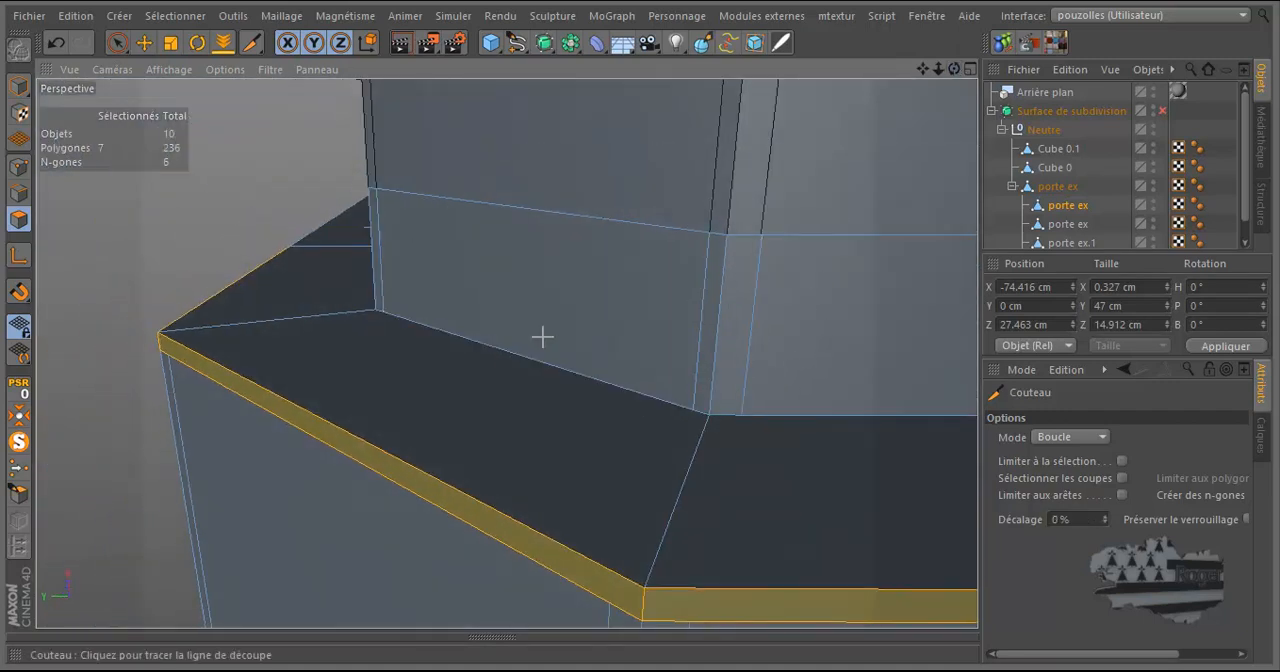
# Set the Knife to Ligne mode and connect the first corner's support edges across the ledge and highlighted rim to the leg's vertical edges.
pyautogui.scroll(-10, 477, 323)
pyautogui.scroll(-5, 465, 320)
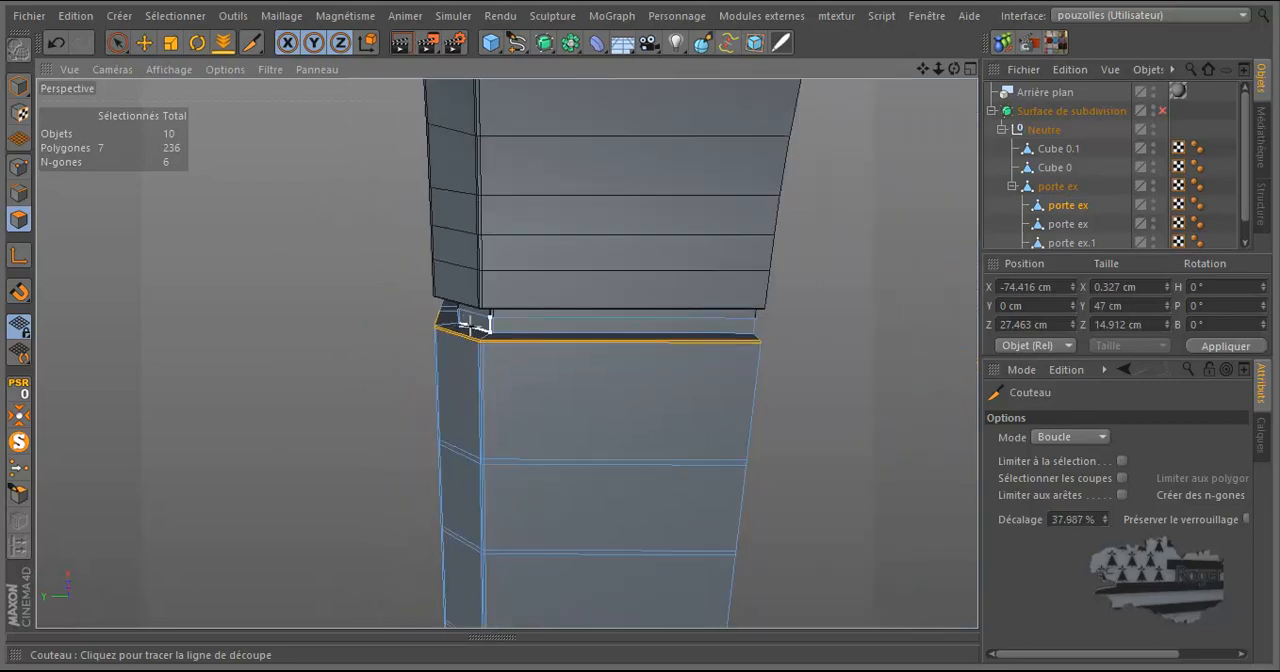
pyautogui.moveTo(956, 70); pyautogui.dragTo(641, 332)
pyautogui.moveTo(926, 68)
pyautogui.mouseDown()
pyautogui.moveTo(503, 349)
pyautogui.moveTo(926, 68)
pyautogui.mouseUp()
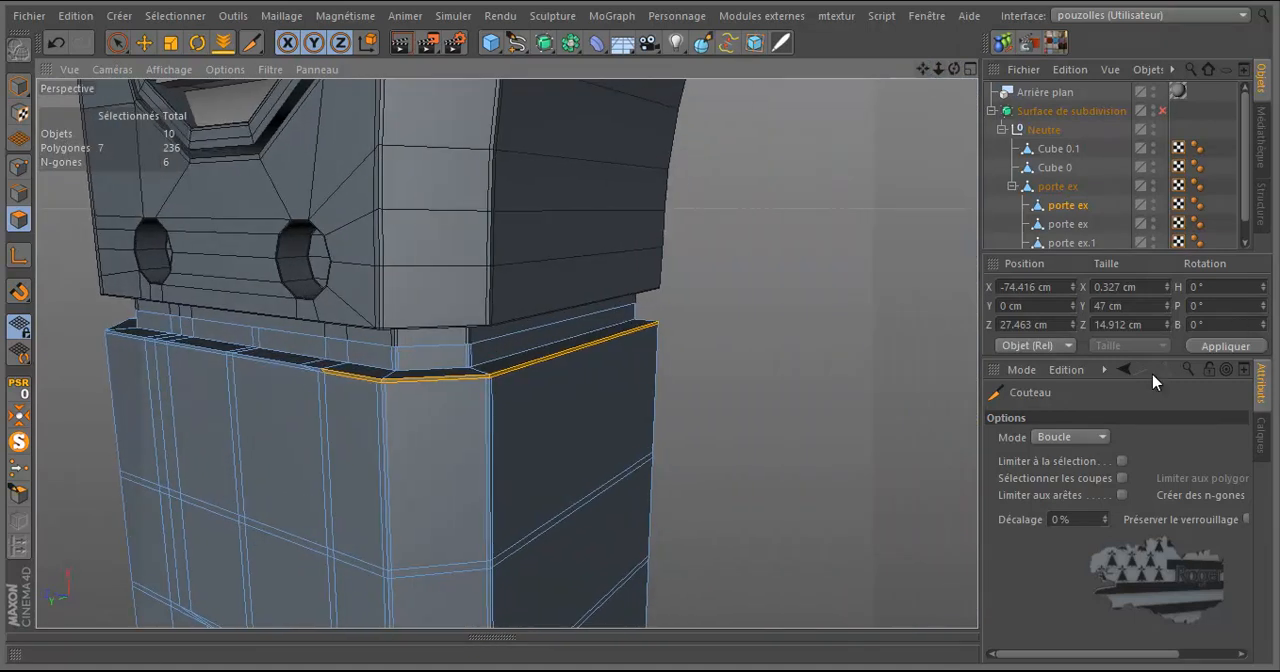
pyautogui.click(1055, 437)
pyautogui.click(1052, 456)
pyautogui.scroll(4, 380, 429)
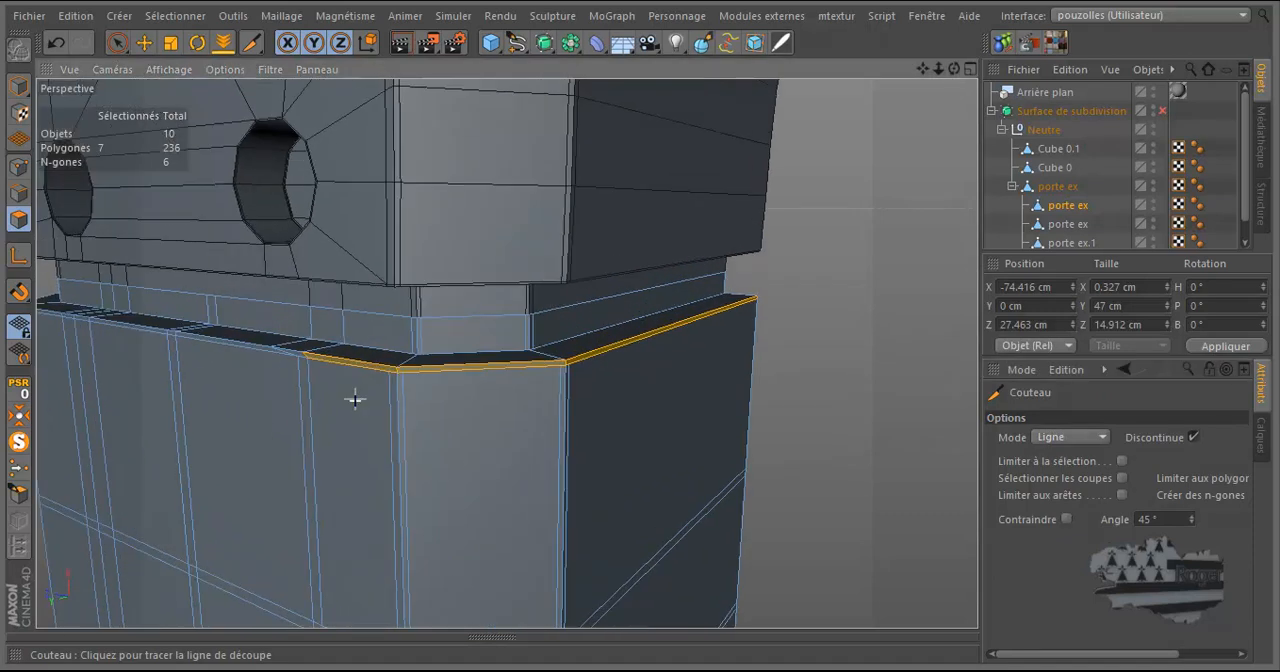
pyautogui.scroll(2, 359, 374)
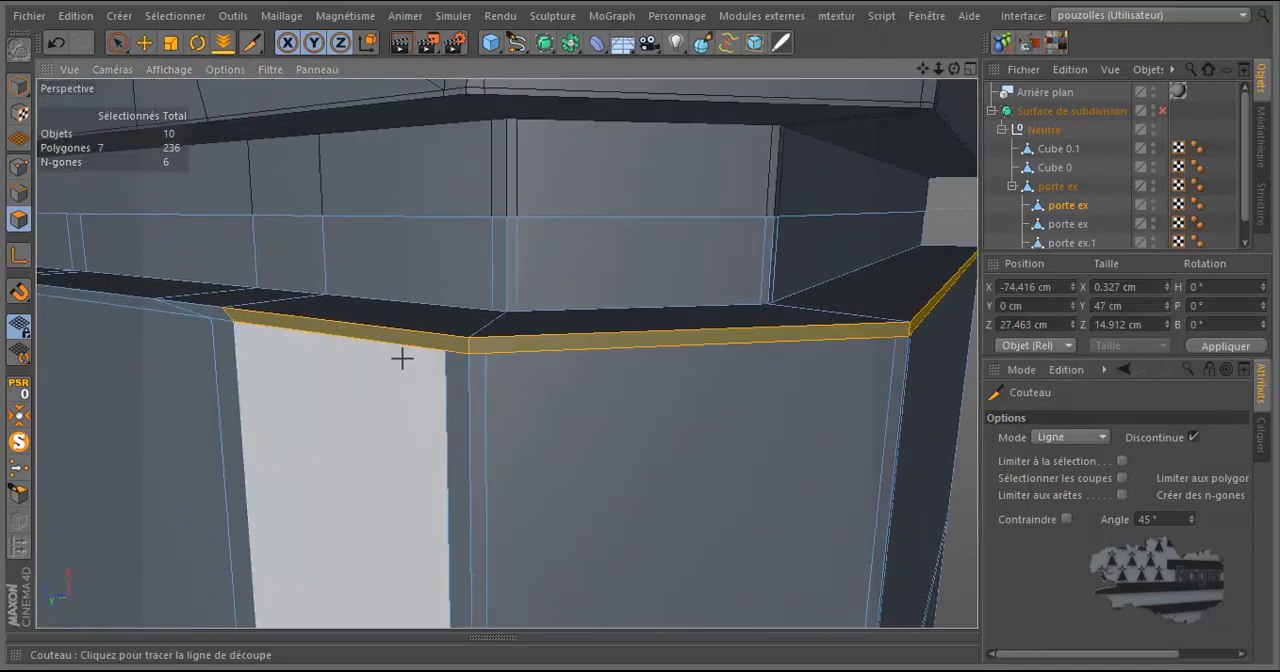
pyautogui.scroll(3, 466, 338)
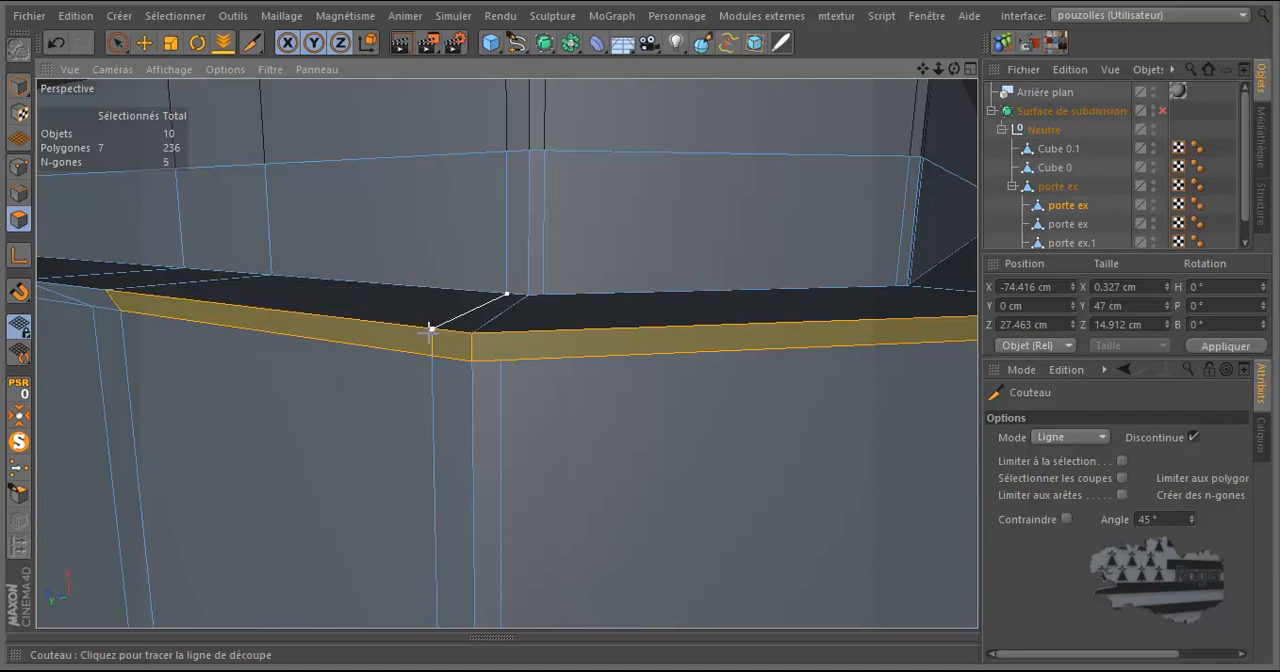
pyautogui.click(543, 296)
pyautogui.click(506, 328)
pyautogui.keyDown('alt'); pyautogui.moveTo(500, 360); pyautogui.dragTo(923, 351); pyautogui.keyUp('alt')
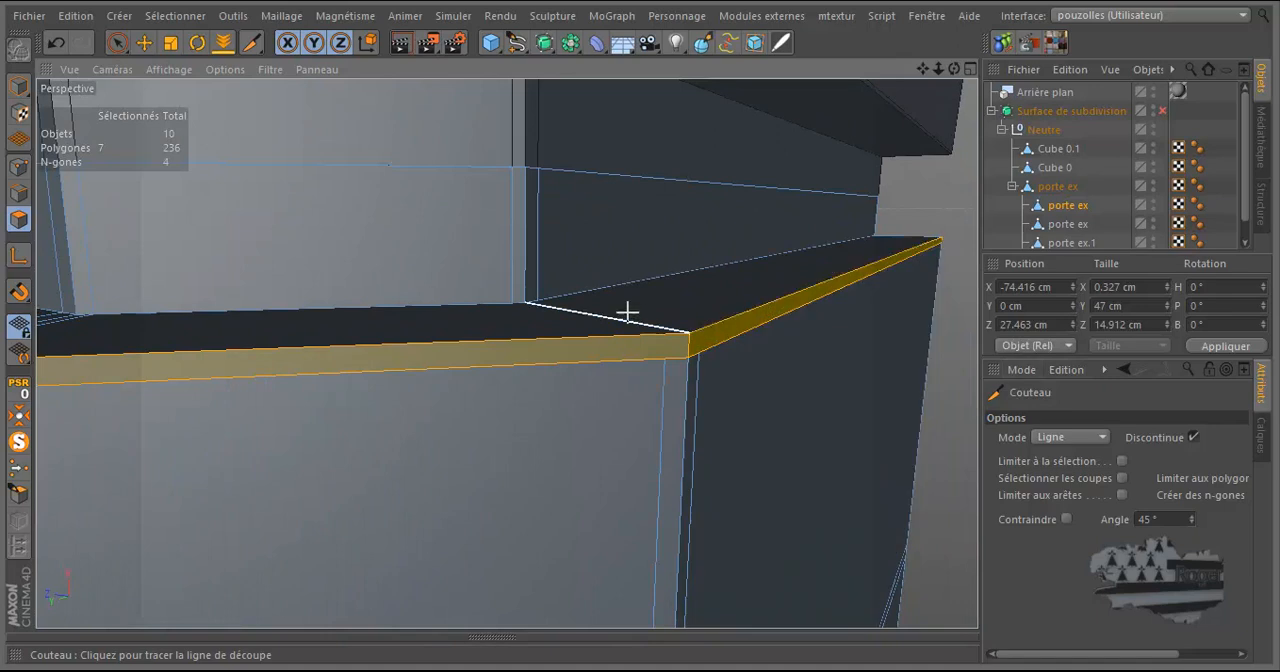
# Knife-cut the ledge and rim on both sides of the second corner, joining the neck's support edges to the leg's vertical edges.
pyautogui.click(523, 305)
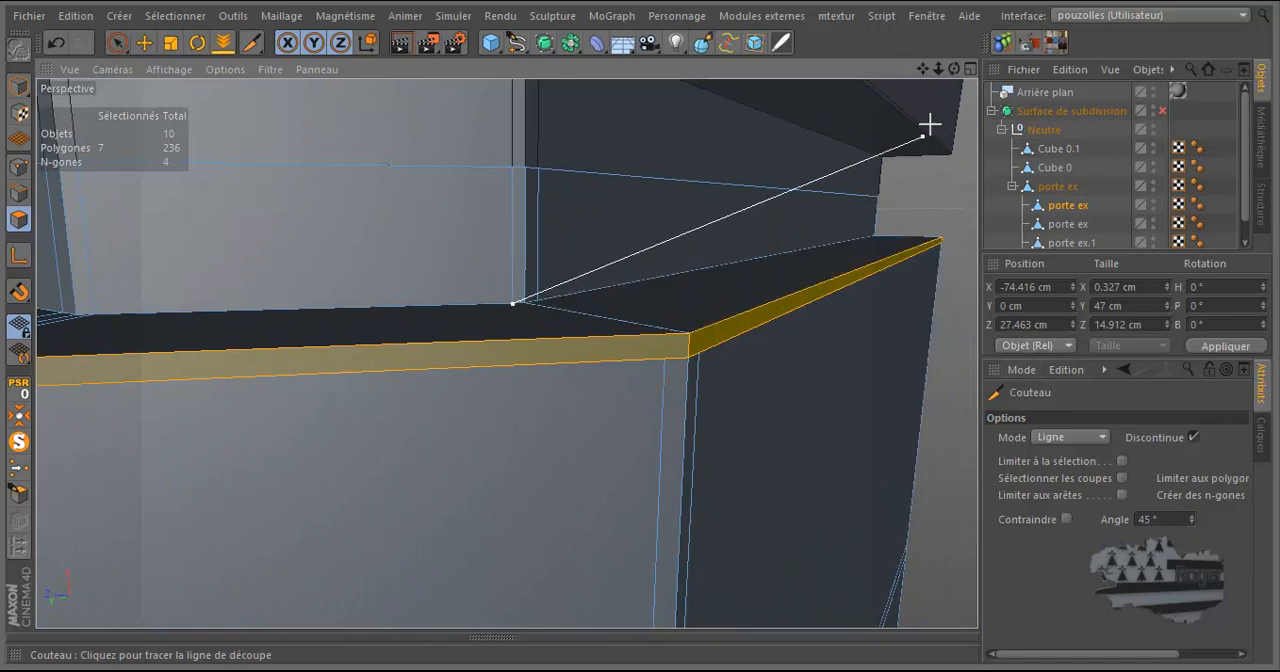
pyautogui.moveTo(955, 71); pyautogui.dragTo(640, 331)
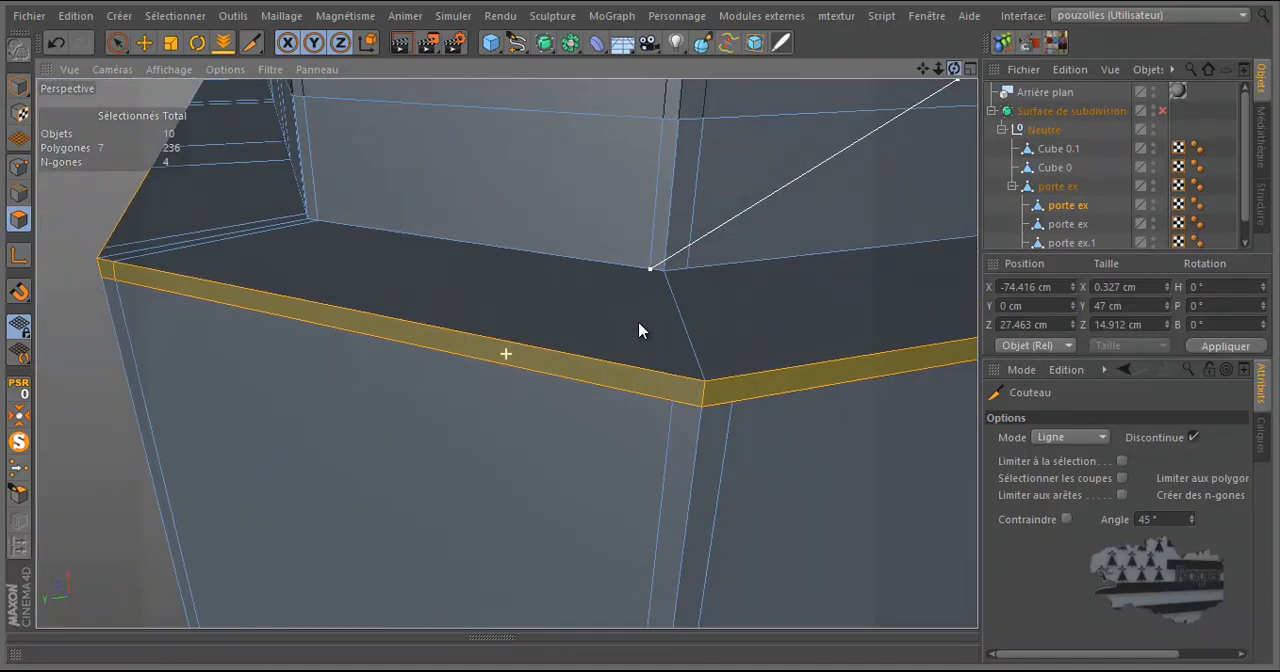
pyautogui.click(675, 375)
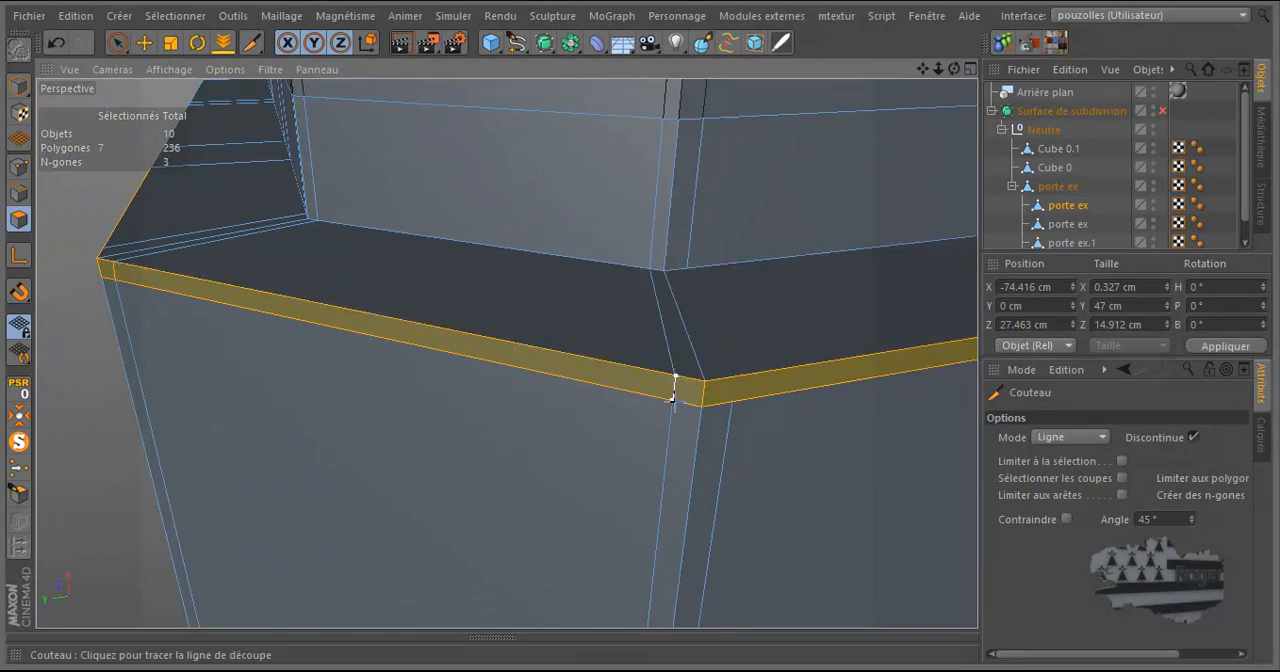
pyautogui.click(687, 267)
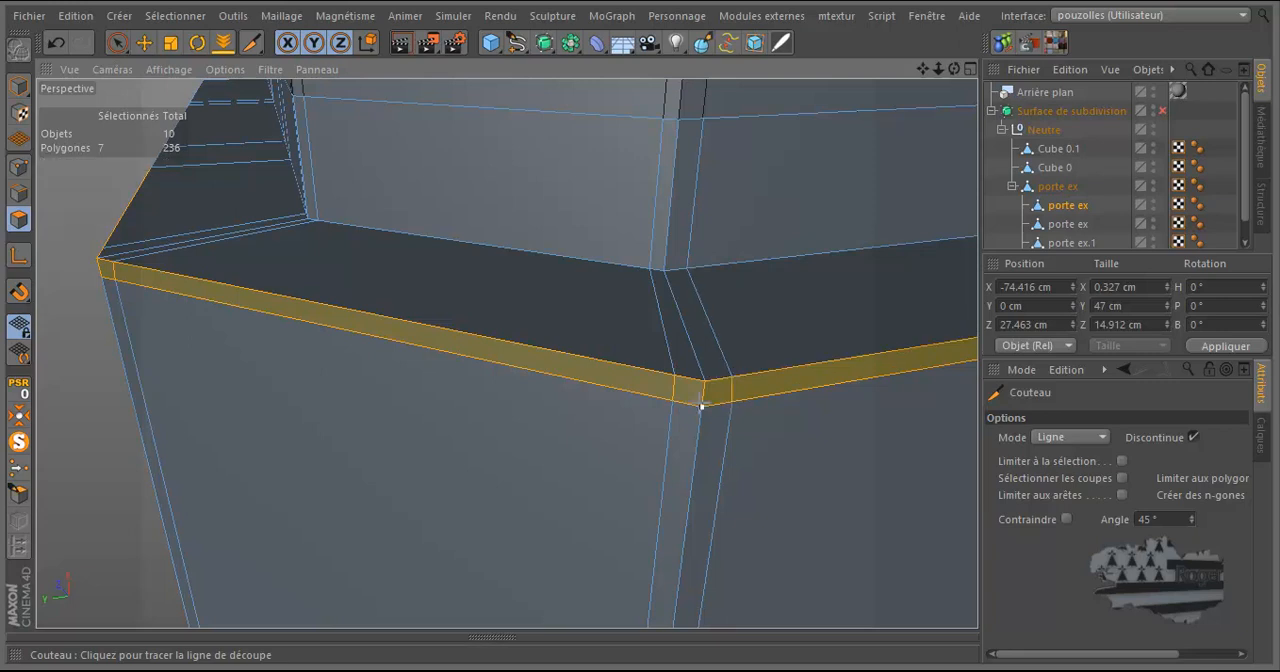
# Deselect the rim polygons and check the leg for remaining n-gons and triangles with the Selections Suppletives functions.
pyautogui.scroll(-10, 473, 397)
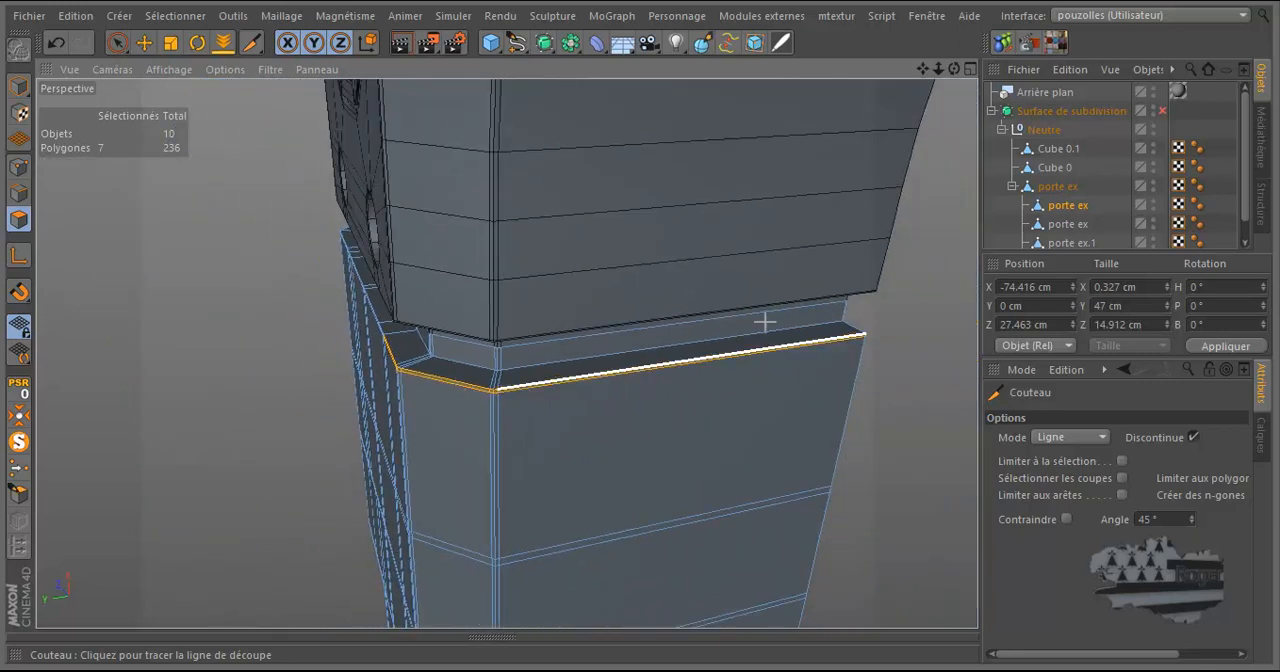
pyautogui.moveTo(955, 72); pyautogui.dragTo(155, 383)
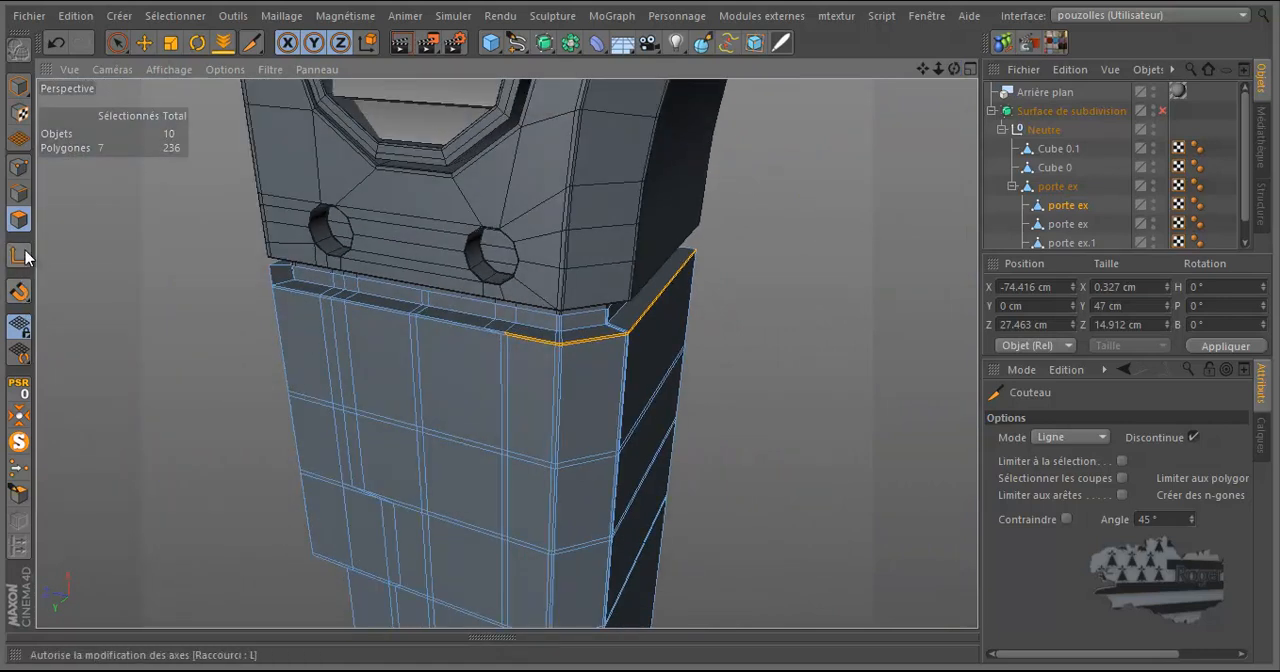
pyautogui.click(142, 44)
pyautogui.click(113, 302)
pyautogui.click(728, 16)
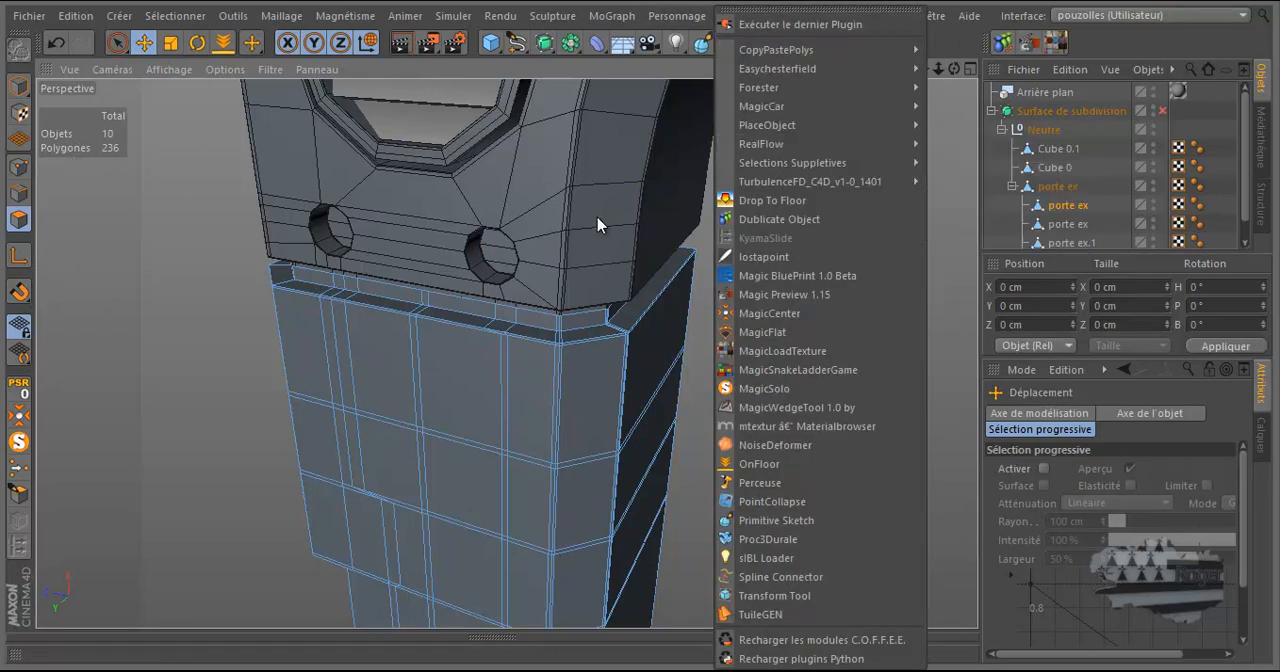
pyautogui.moveTo(788, 168)
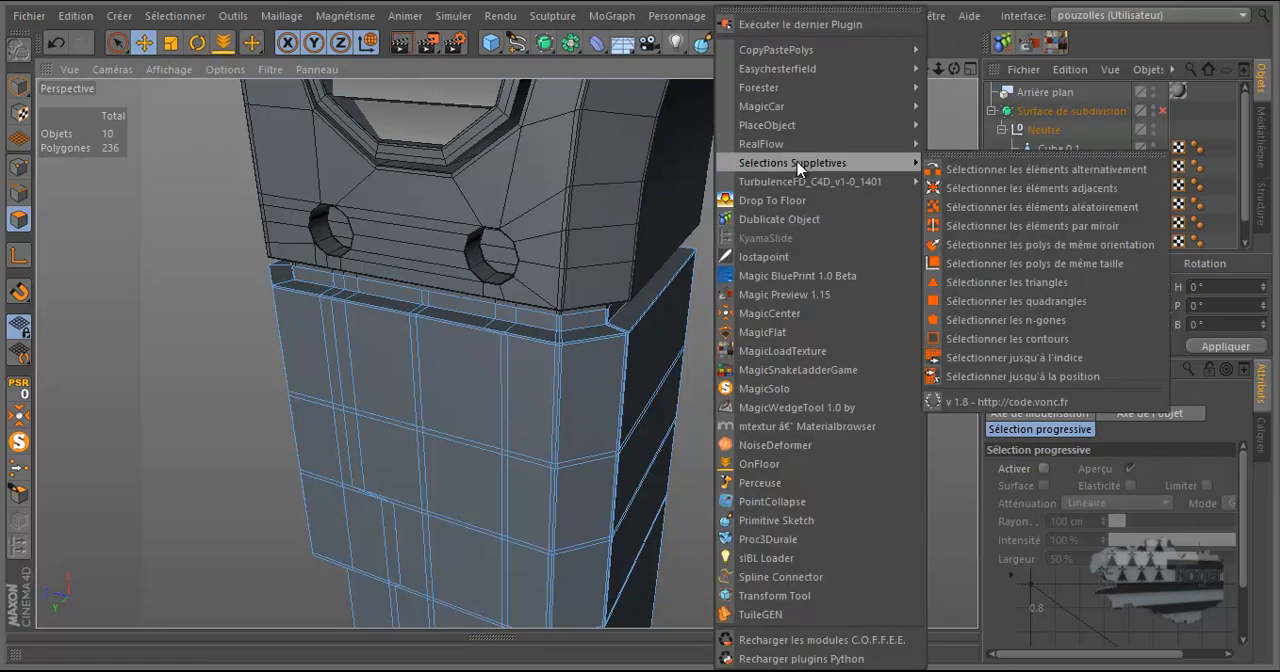
pyautogui.click(997, 320)
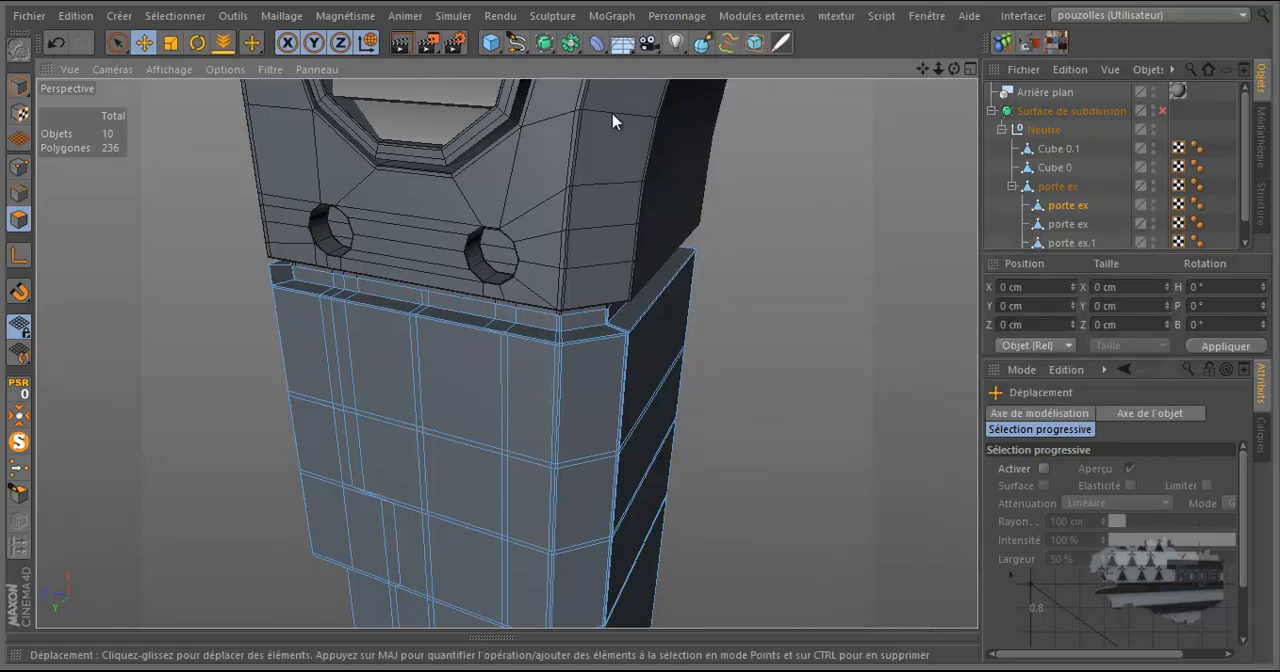
pyautogui.click(761, 16)
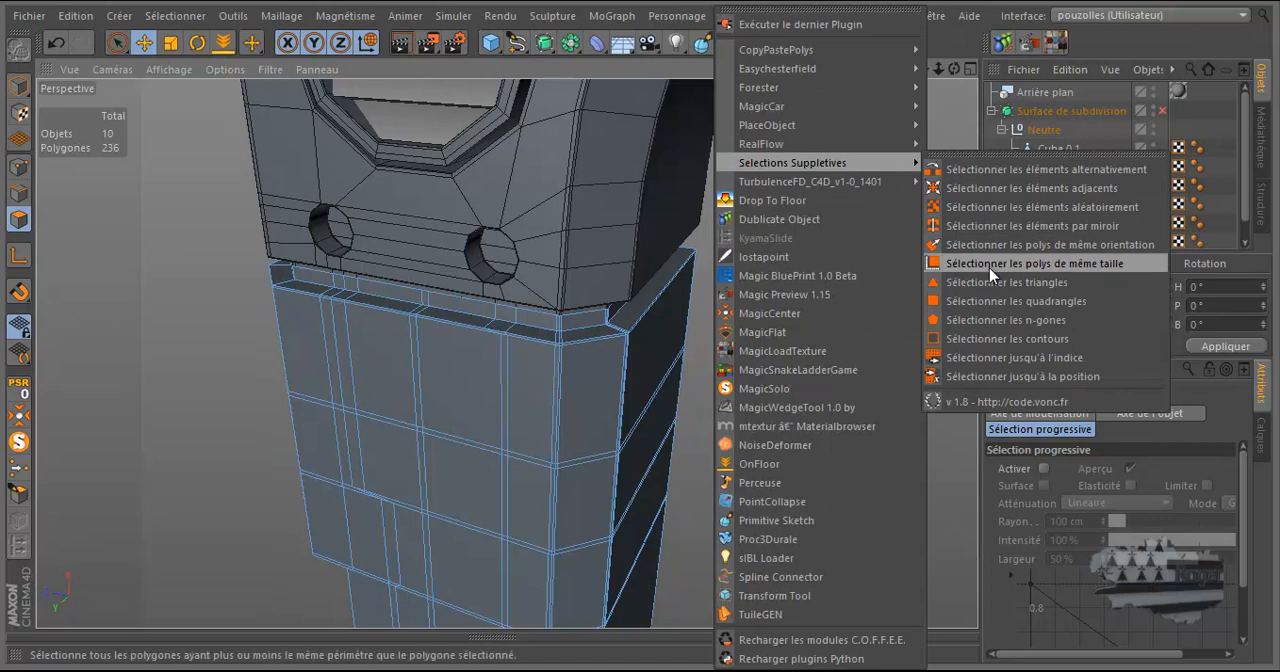
pyautogui.click(1000, 286)
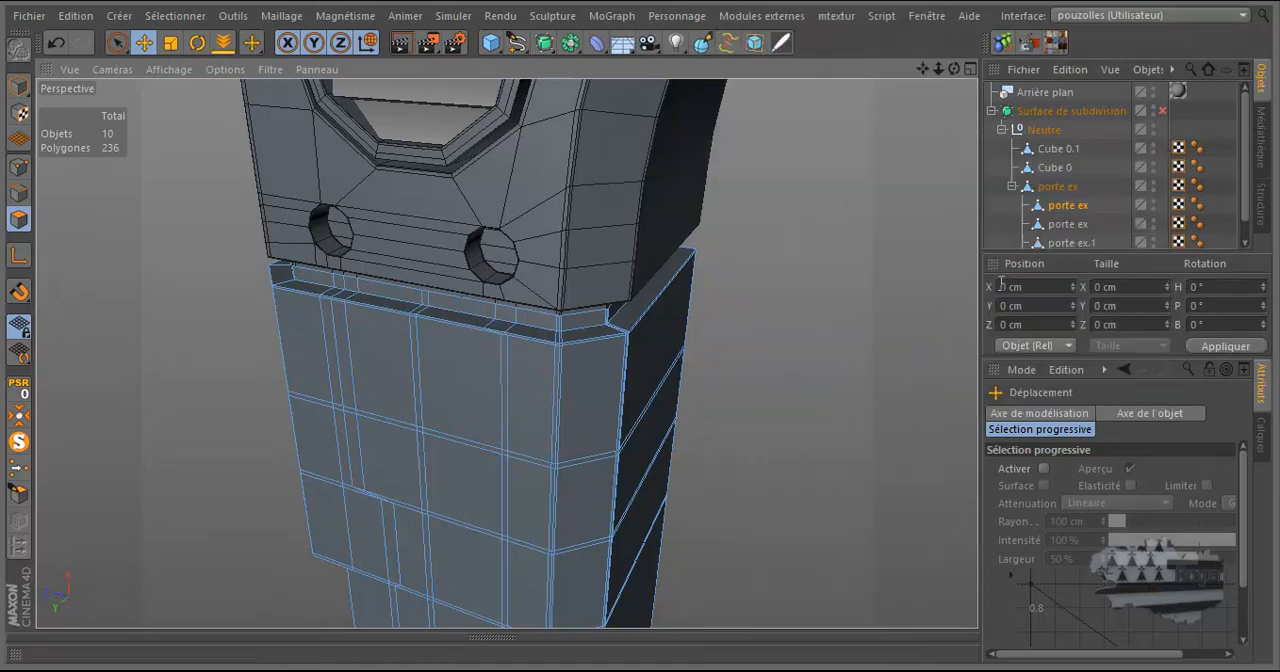
# Examine the recess's lower end on the leg with the subdivision surface enabled, and disable it again.
pyautogui.scroll(-6, 664, 282)
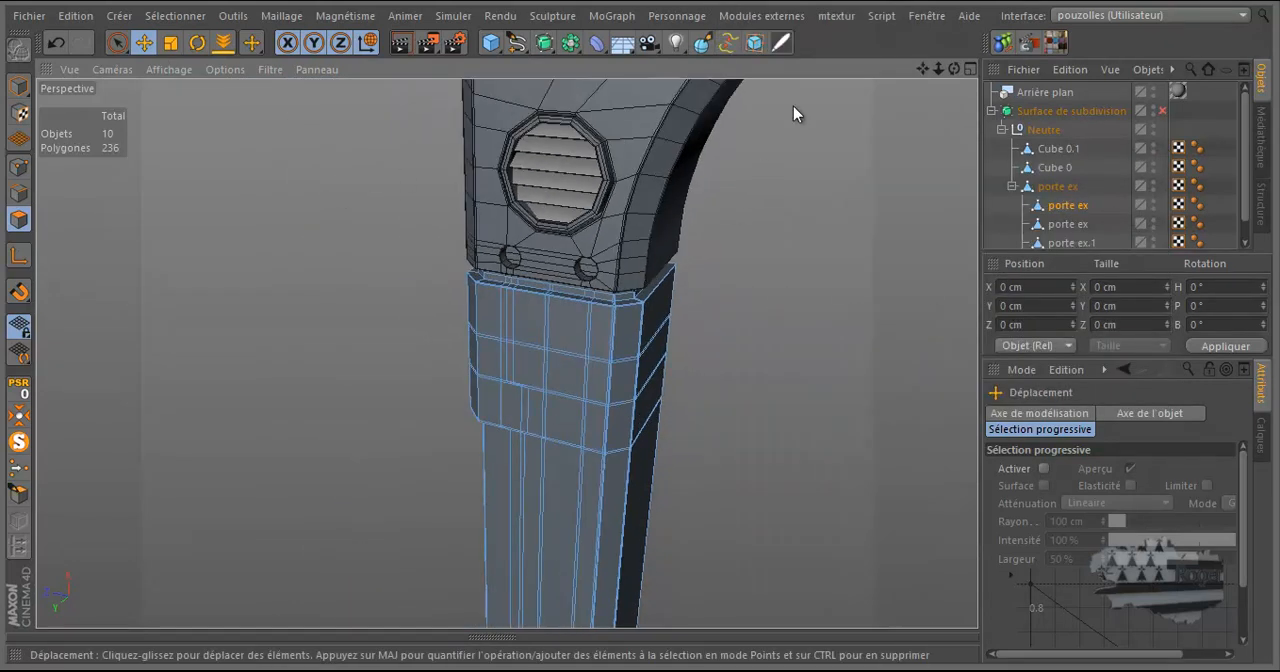
pyautogui.moveTo(952, 67); pyautogui.dragTo(596, 590)
pyautogui.scroll(8, 596, 583)
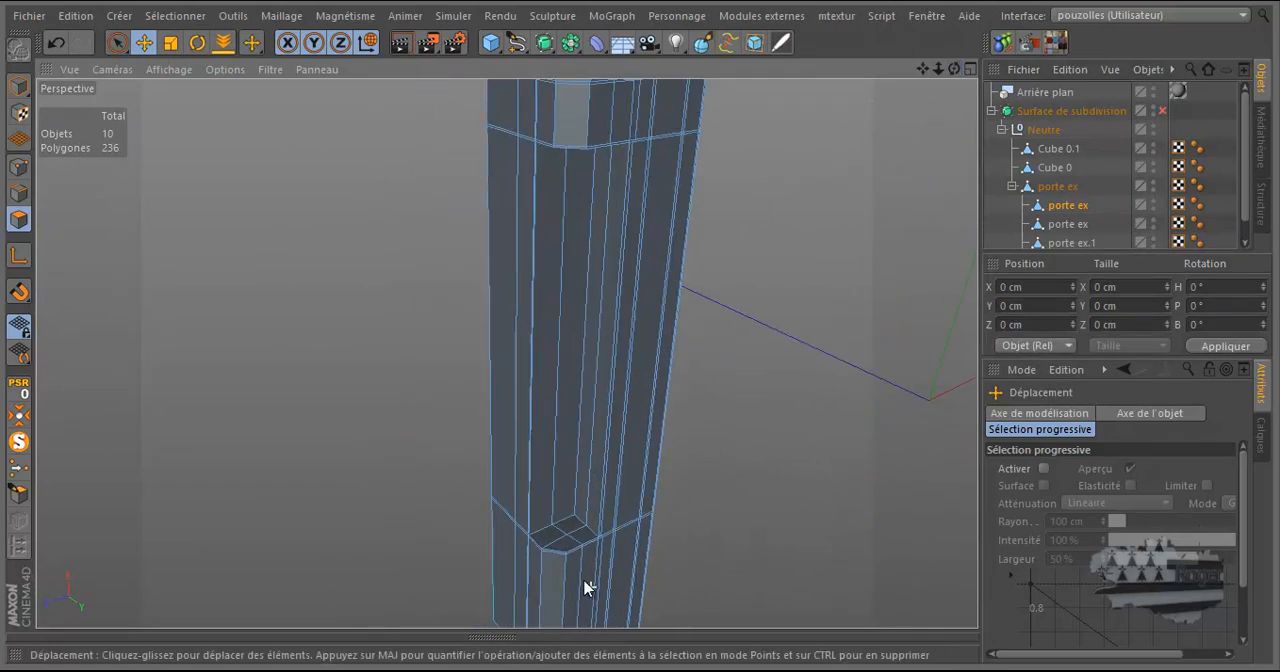
pyautogui.scroll(5, 548, 550)
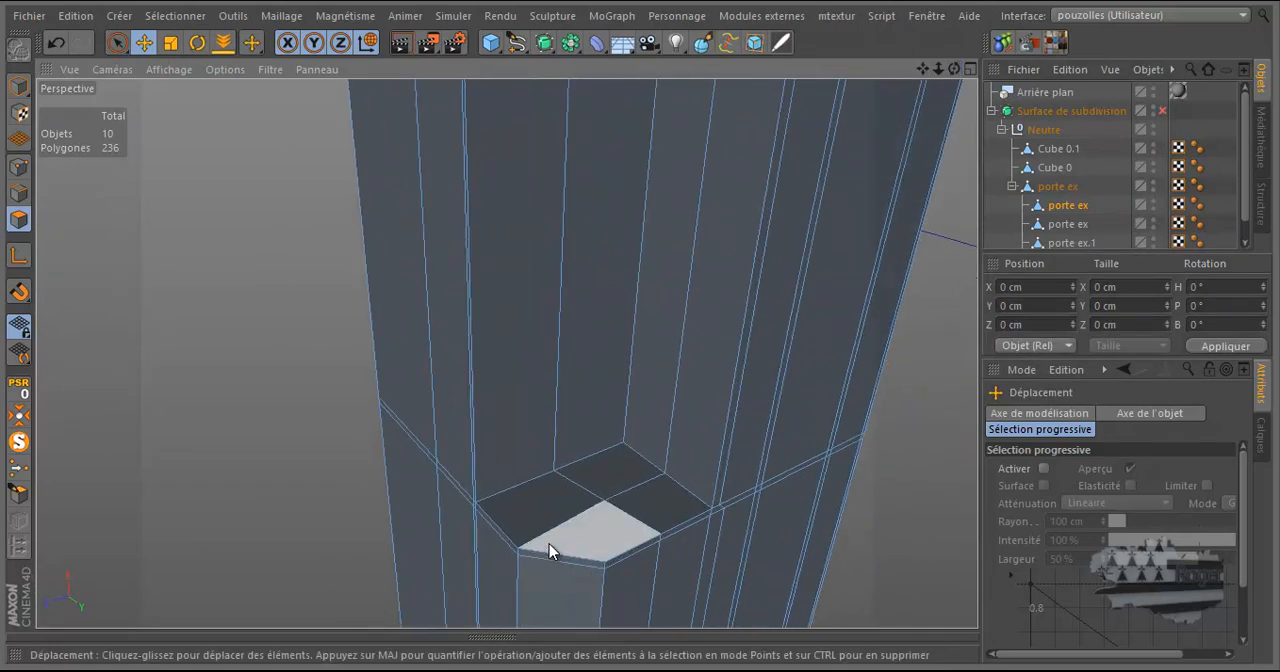
pyautogui.click(1162, 110)
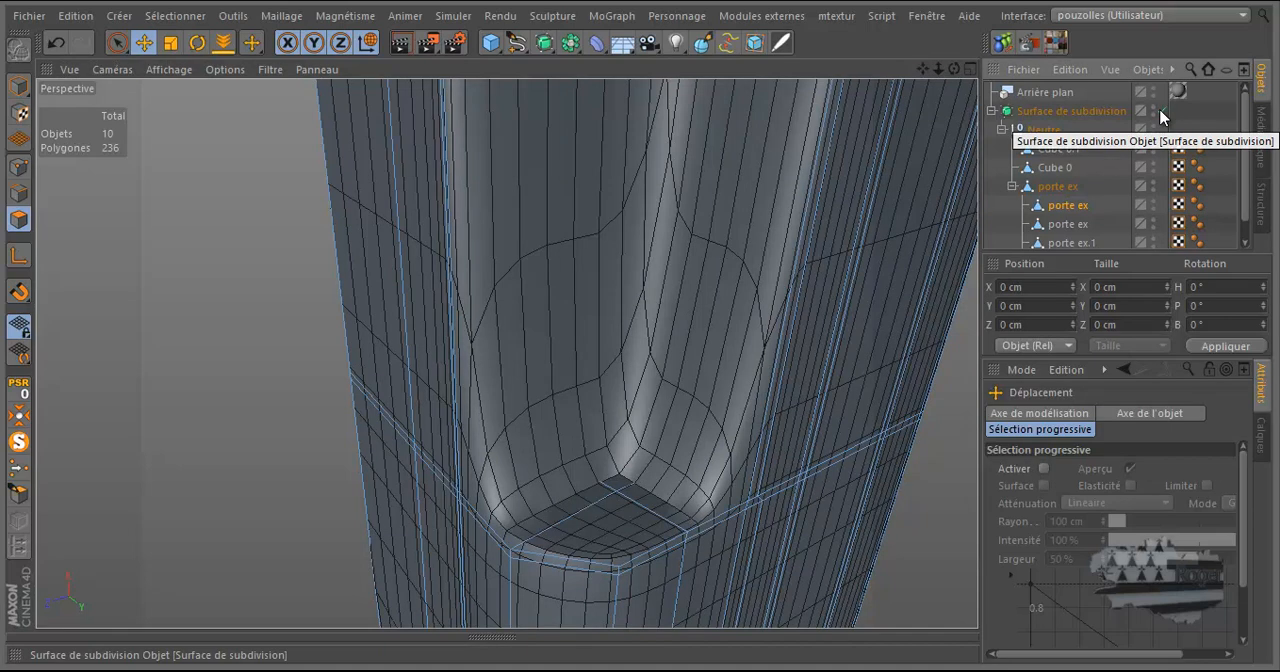
pyautogui.click(1162, 111)
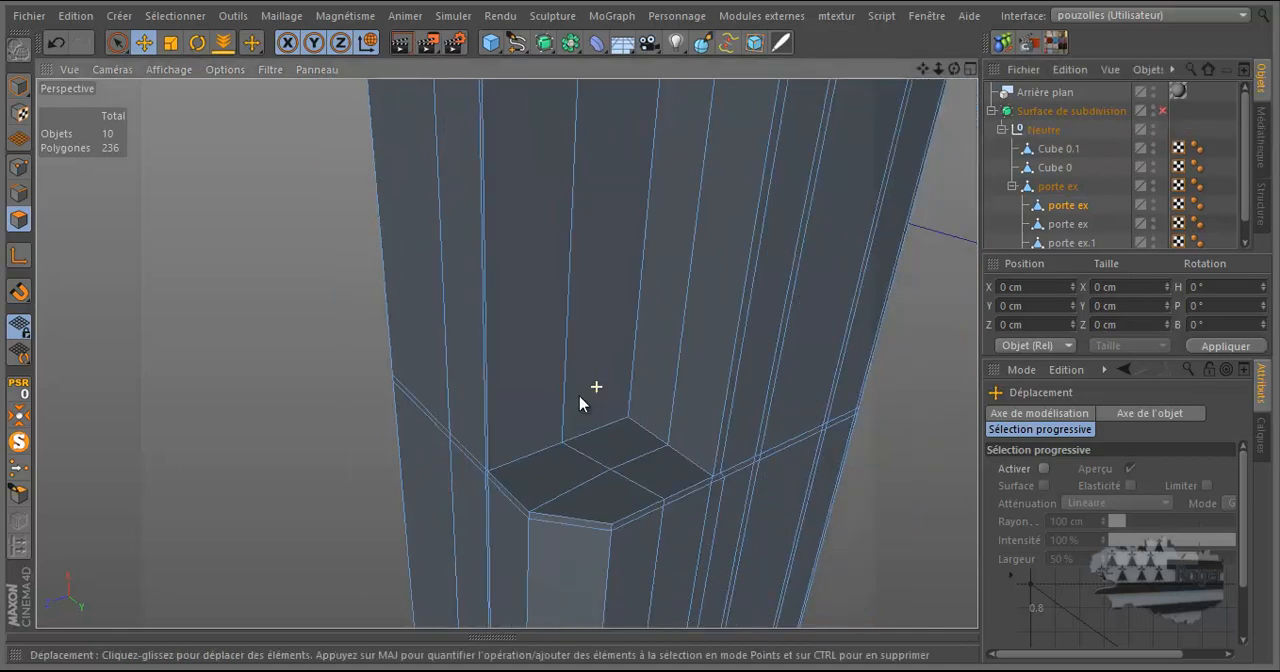